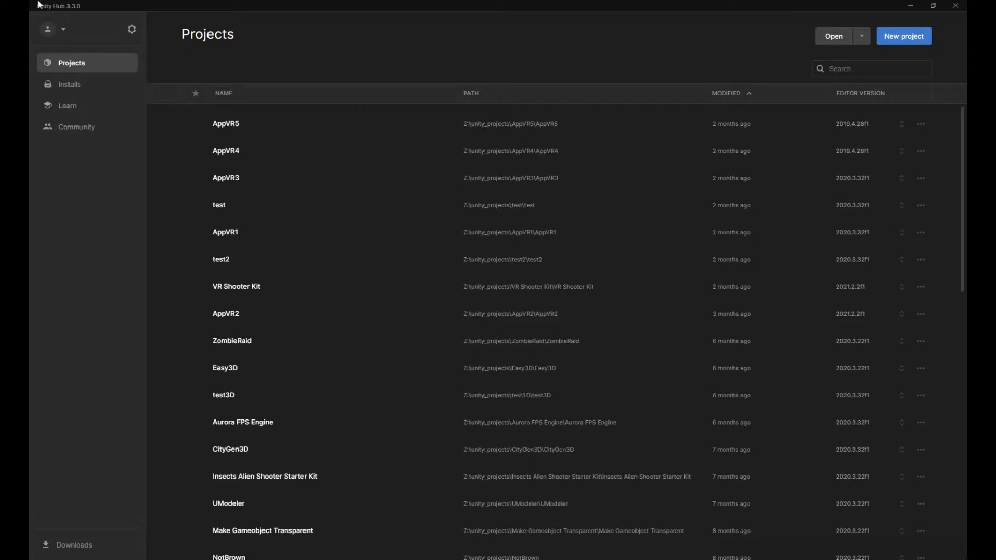
Review the installed Unity editor versions and start setting up a new project.
click(84, 87)
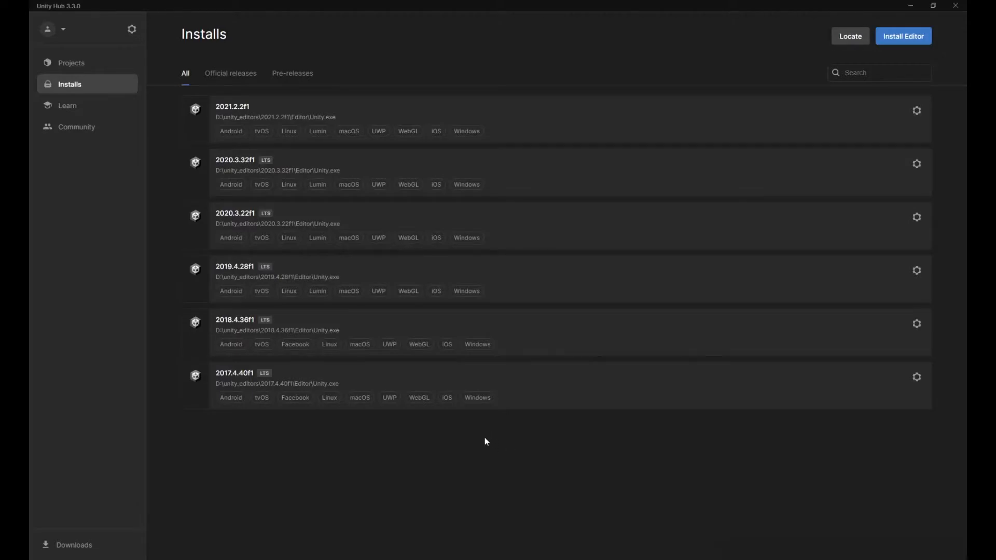
click(72, 63)
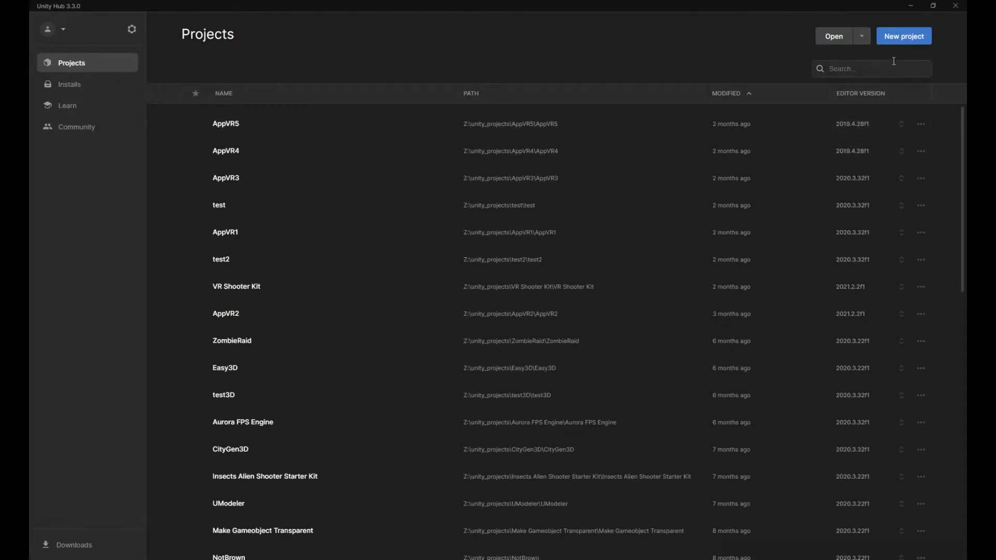
click(895, 41)
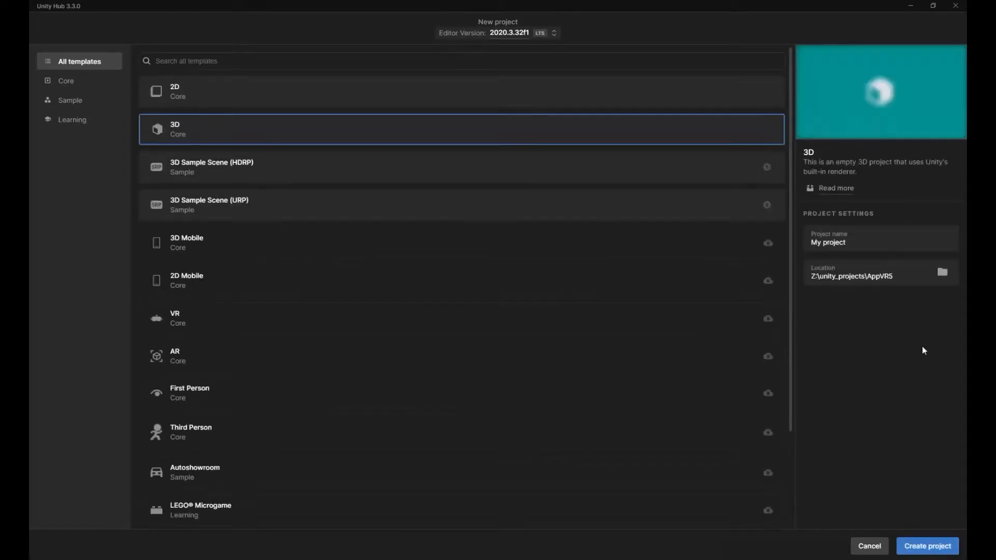
Create a folder named FirstUnityGame in Z:\unity_projects and choose it as the new project's location.
click(943, 274)
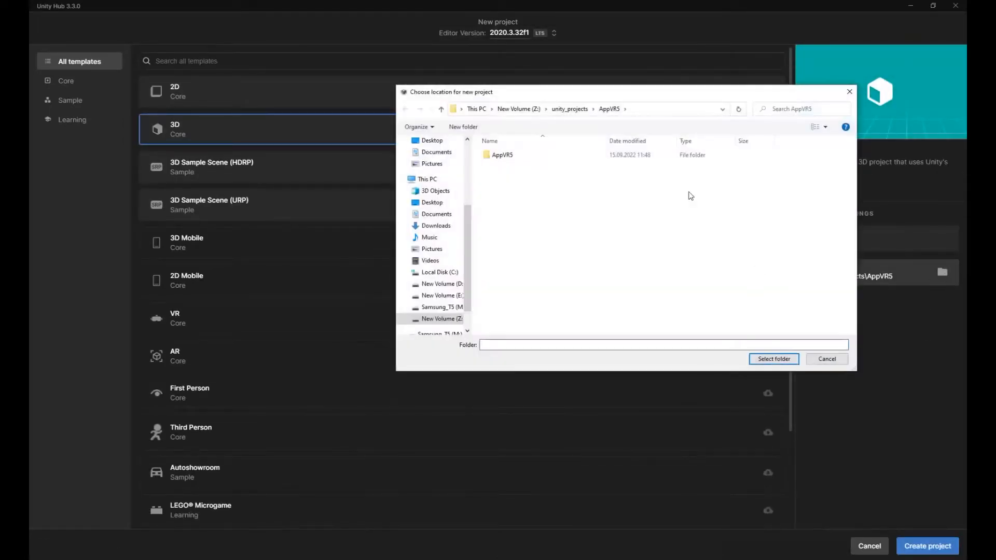
click(561, 110)
right_click(808, 255)
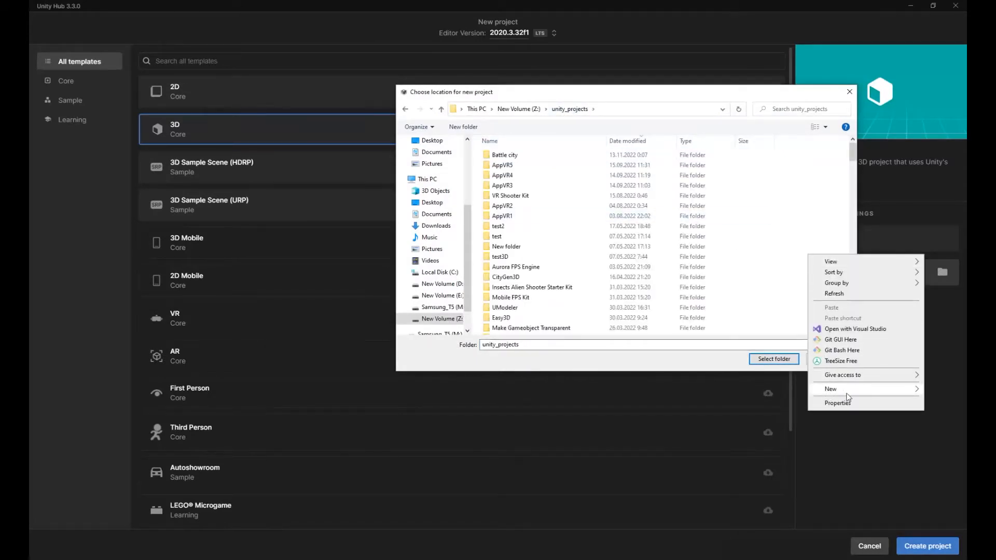
mouse_move(836, 388)
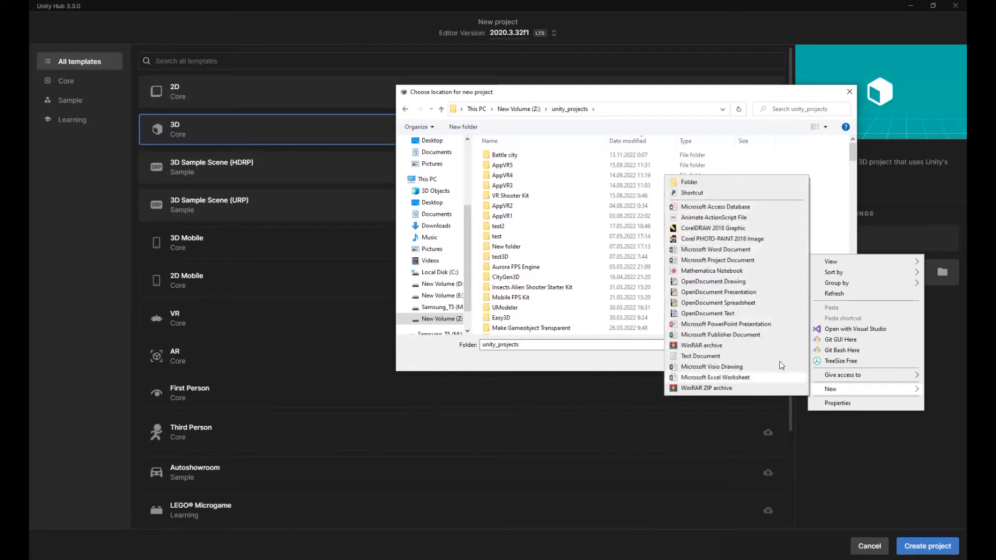
click(719, 182)
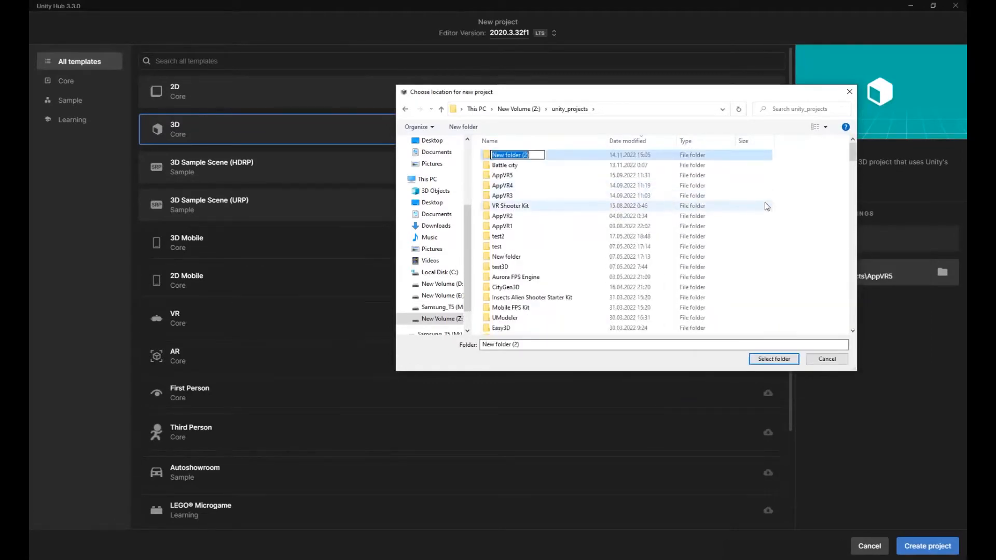
text(2022)
key(BackSpace)
key(BackSpace)
key(BackSpace)
key(BackSpace)
text(FirstUnityGame)
key(ctrl+a)
key(ctrl+c)
key(Return)
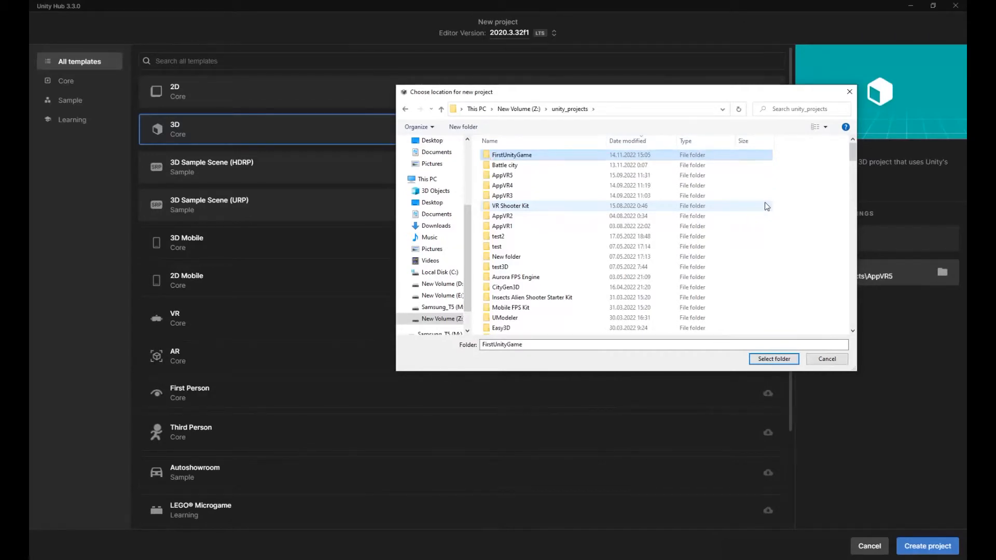
double_click(546, 158)
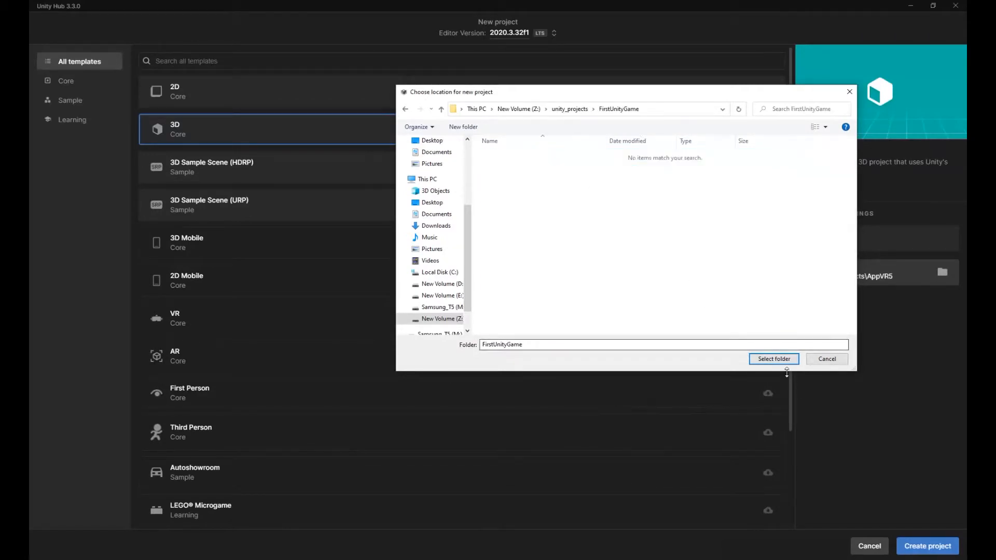
click(786, 362)
Name the project FirstUnityGame and create it from the 3D Core template.
triple_click(842, 244)
click(862, 244)
key(ctrl+a)
key(ctrl+v)
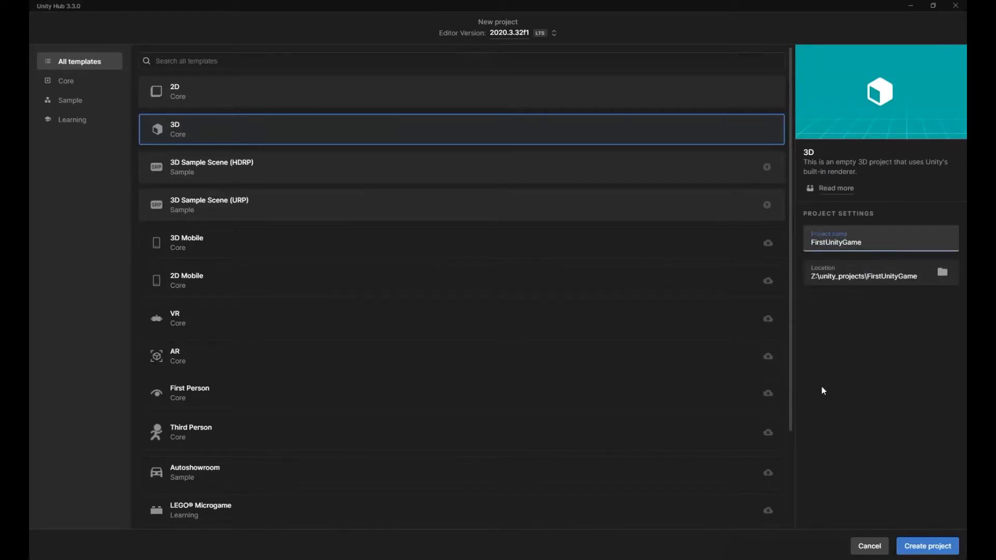
click(907, 542)
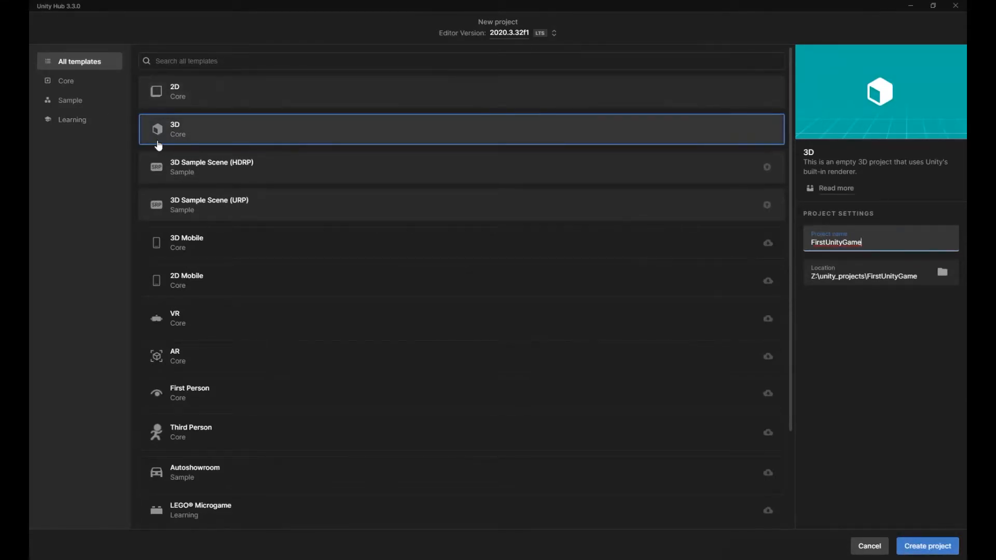
click(914, 544)
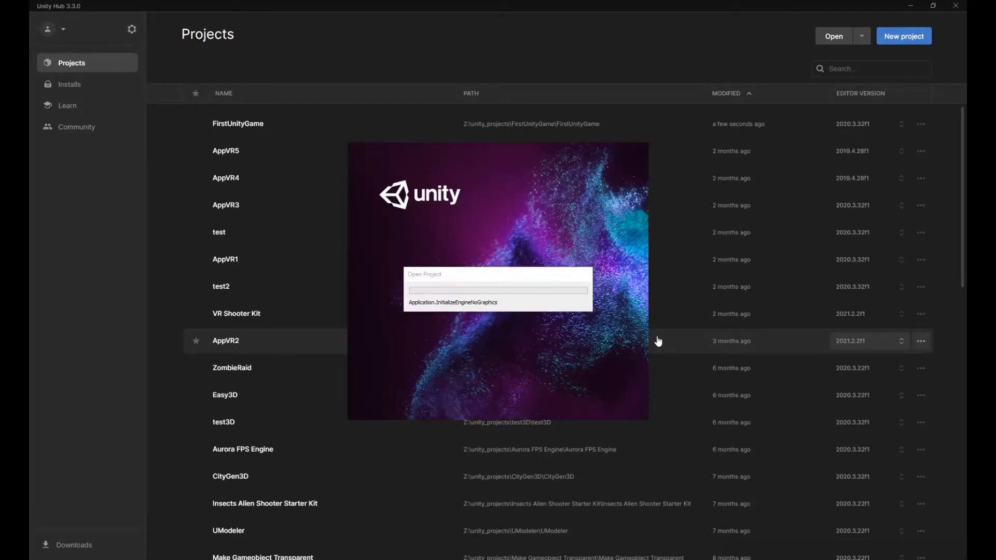
Switch to Notepad and review the free asset links for textures, skybox, grass and flowers, low poly nature pack and first person controller.
click(503, 559)
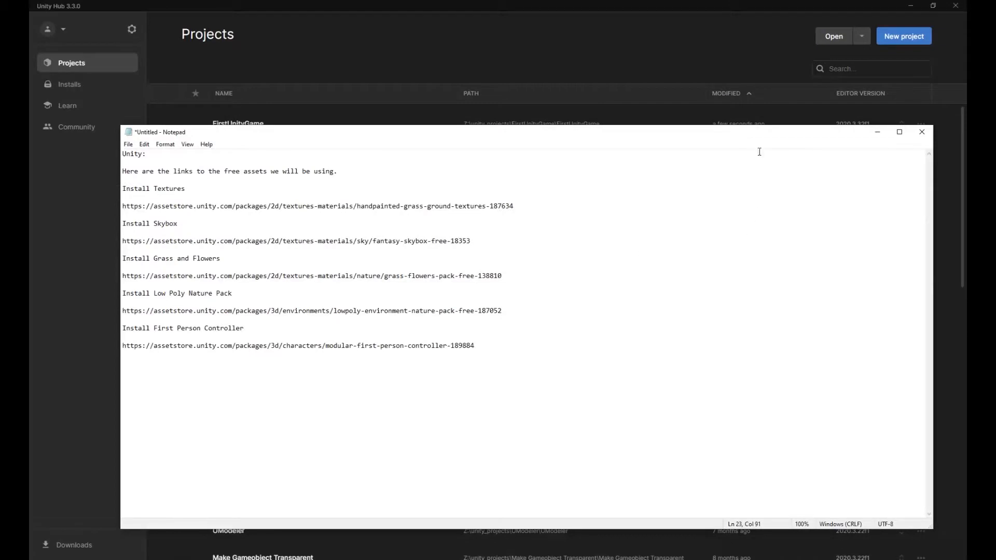
double_click(753, 134)
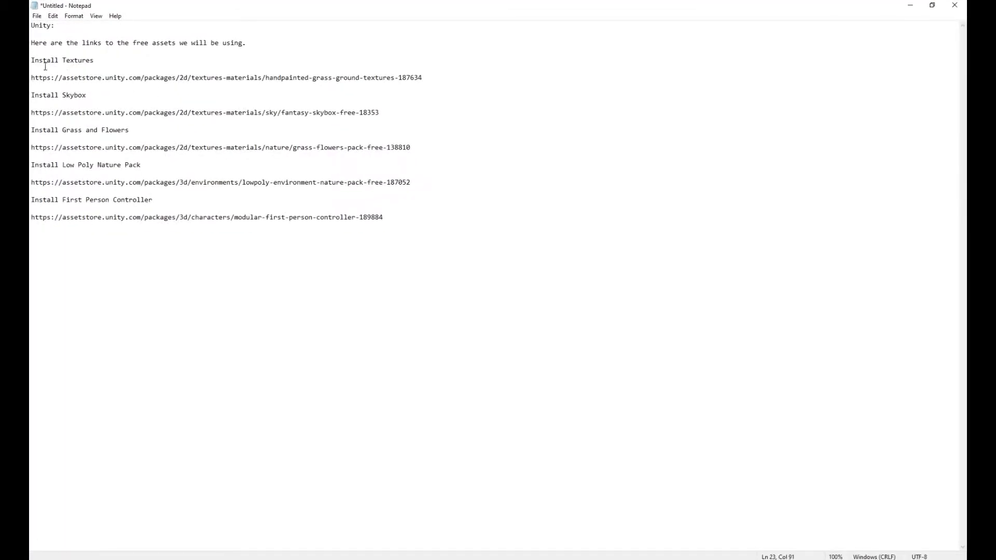
drag(33, 59, 358, 213)
drag(360, 217, 31, 77)
click(324, 338)
drag(34, 113, 242, 112)
drag(34, 147, 404, 148)
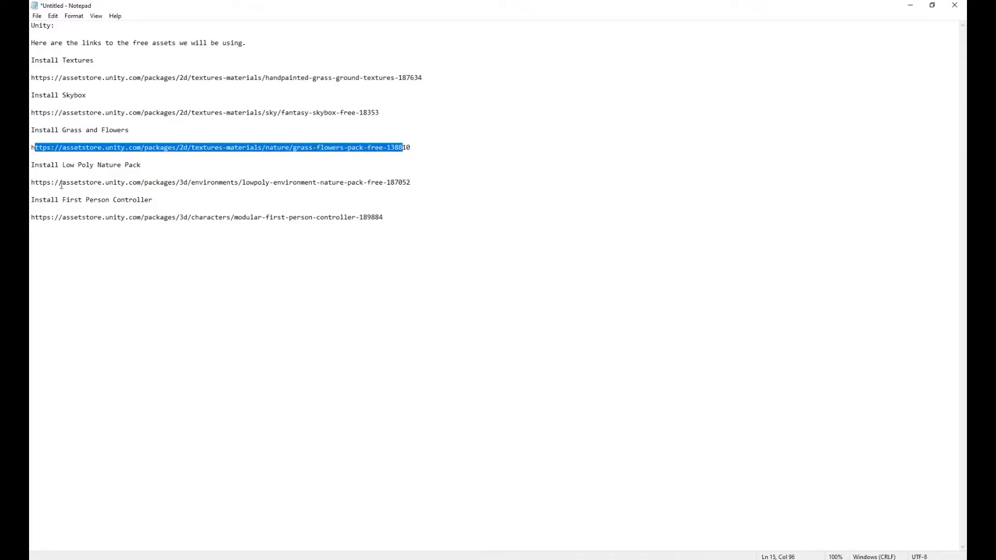
drag(40, 183, 324, 188)
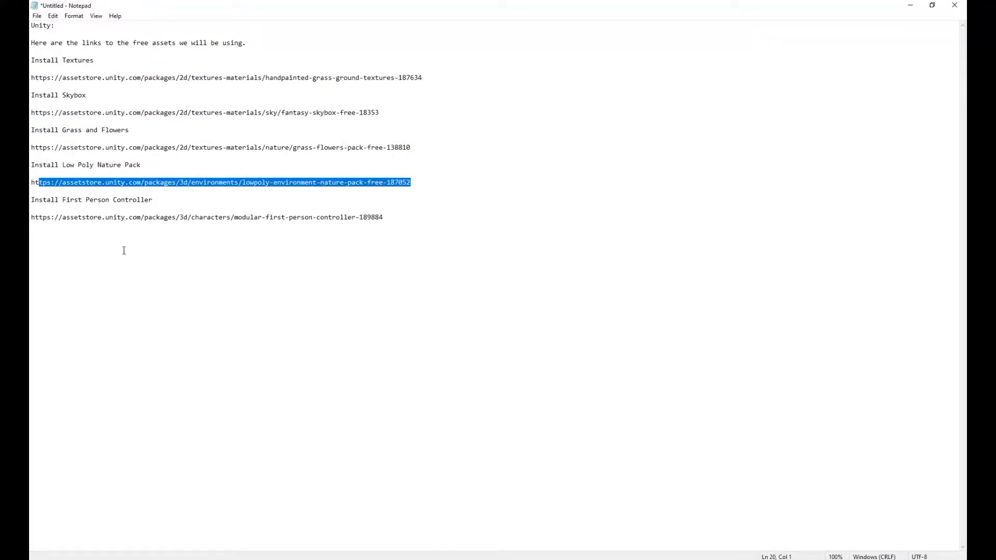
click(35, 209)
drag(361, 210, 387, 217)
click(431, 223)
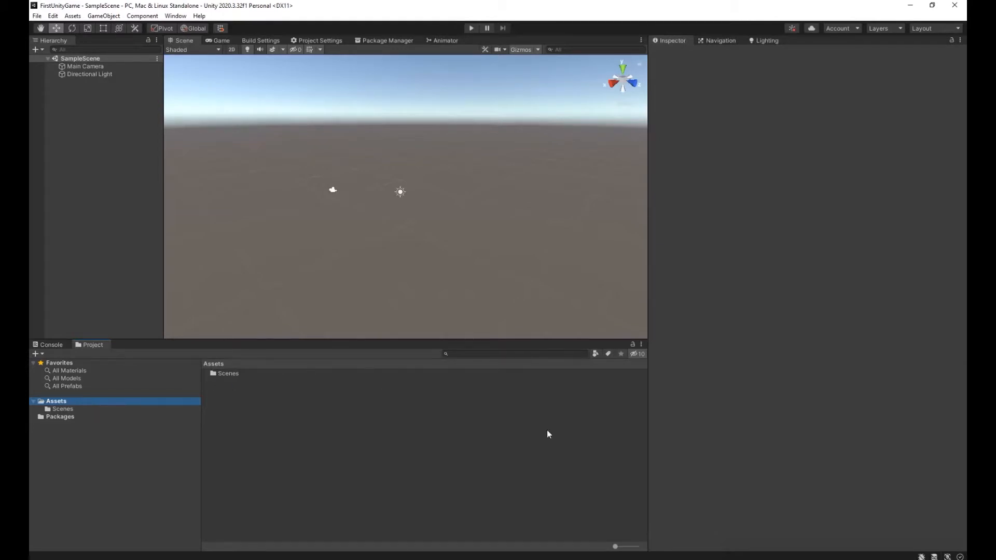
Examine the project's Scenes folder and SampleScene, including the properties of the Main Camera and Directional Light.
click(91, 408)
click(89, 400)
click(80, 410)
alt+drag(306, 215, 296, 196)
click(80, 66)
click(78, 75)
click(85, 67)
click(85, 75)
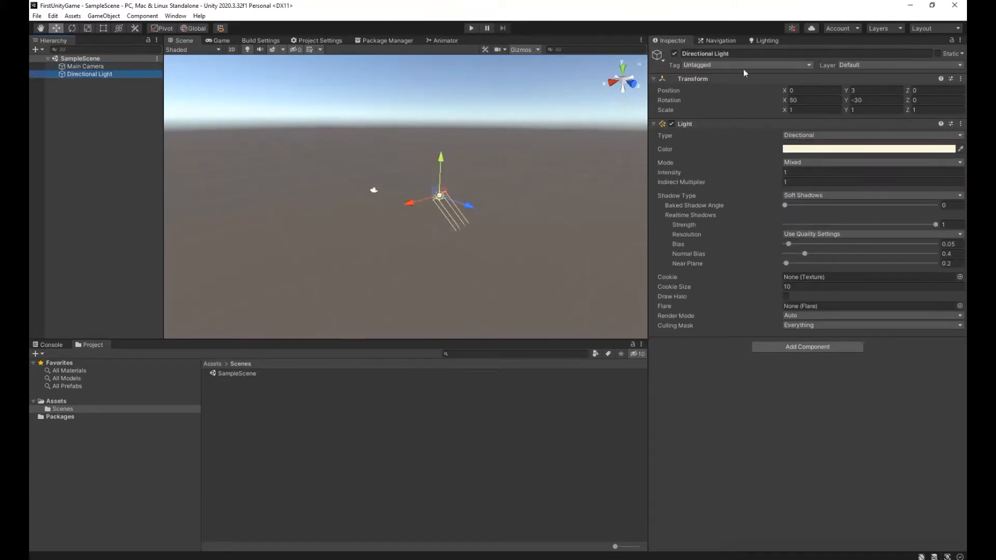
click(79, 67)
click(78, 76)
click(246, 373)
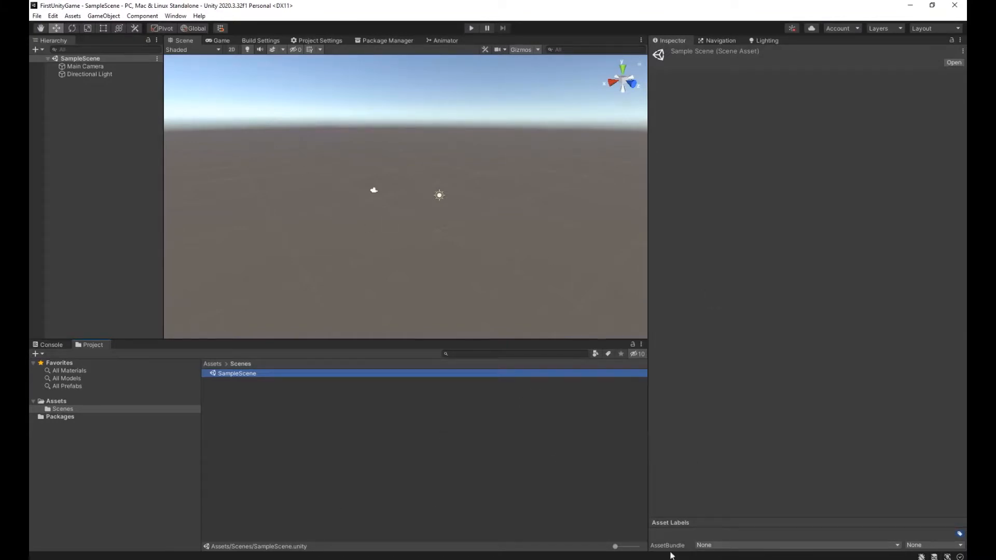
Copy the handpainted grass and ground textures link from Notepad, open it in the browser, and select the asset's title.
key(alt+Tab)
drag(424, 78, 31, 77)
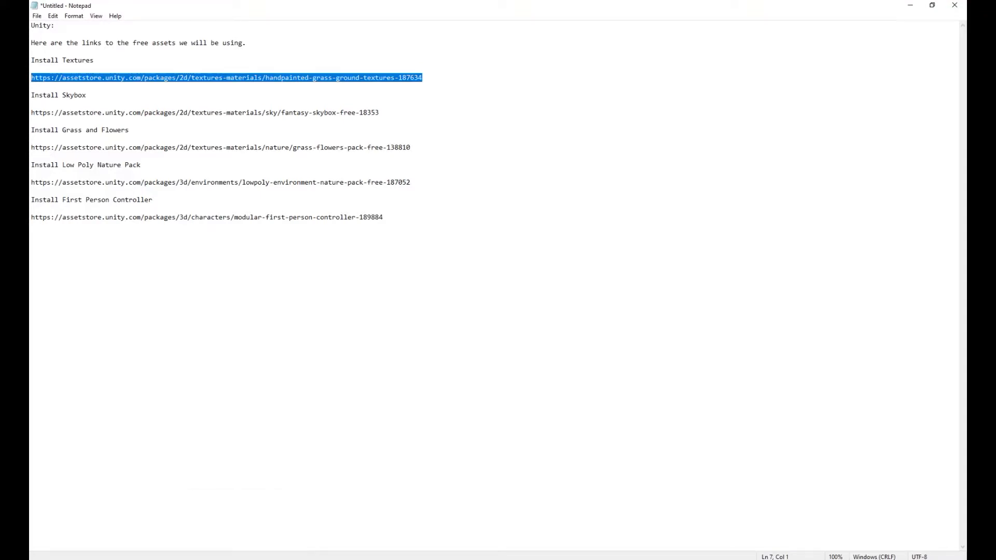
key(ctrl+c)
key(alt+Tab)
click(246, 45)
key(ctrl+v)
key(Return)
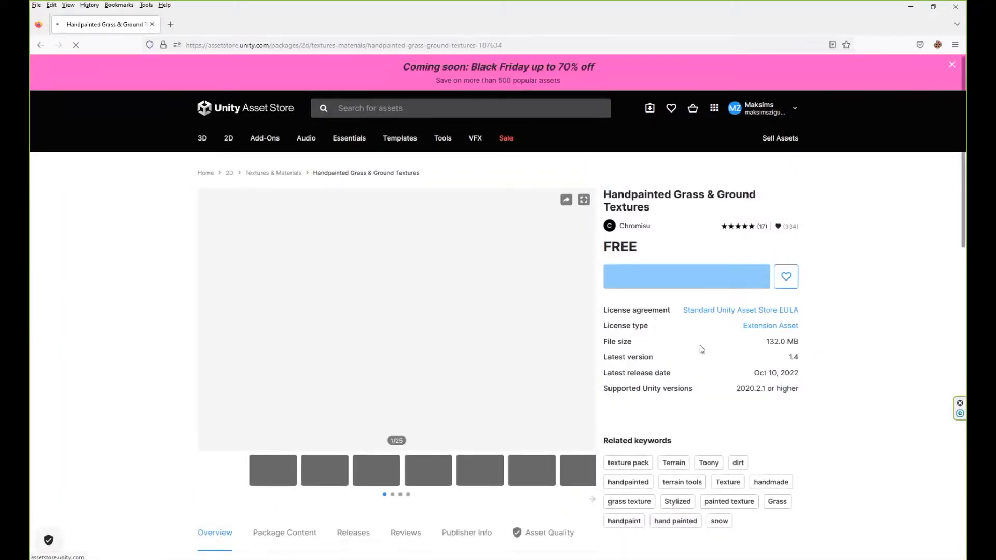
drag(604, 261, 650, 275)
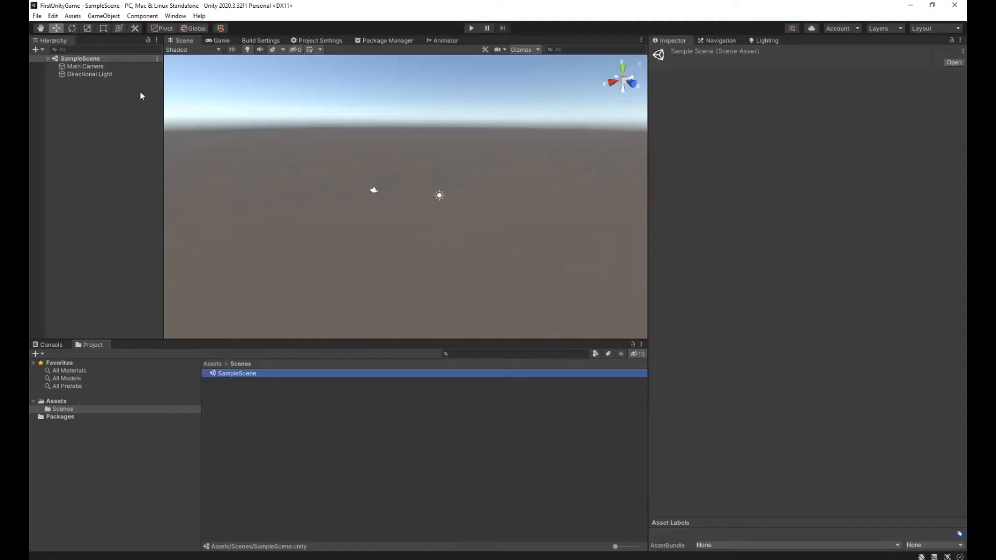
Open Unity's Package Manager and its package source choices.
click(175, 16)
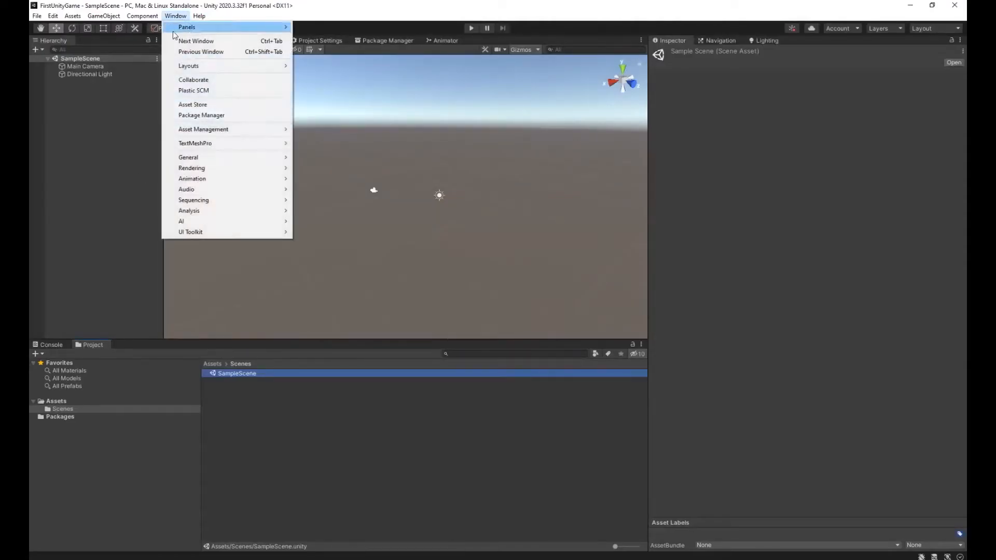
click(227, 114)
click(213, 49)
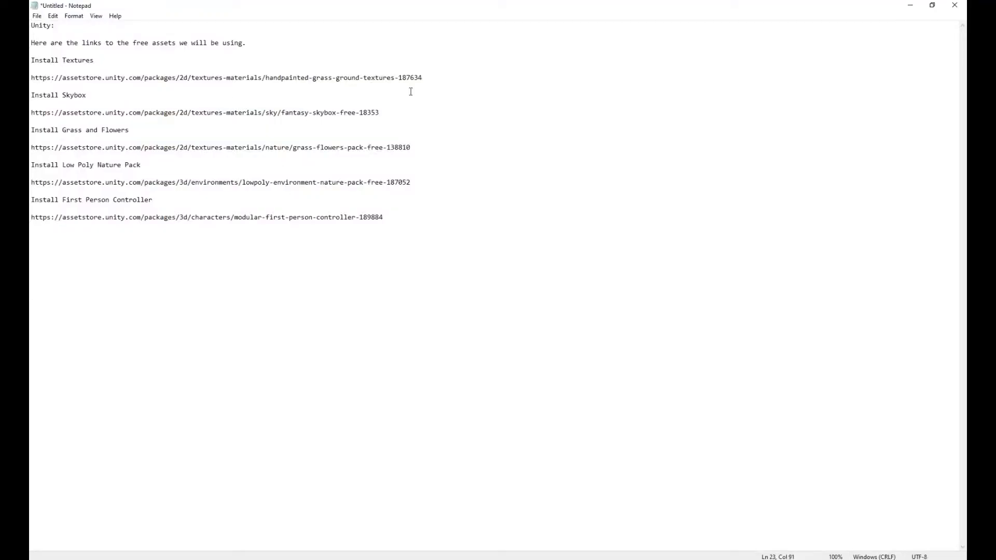
Open the Notepad link under Install Textures in the browser and select the title Handpainted Grass & Ground Textures.
drag(423, 78, 31, 77)
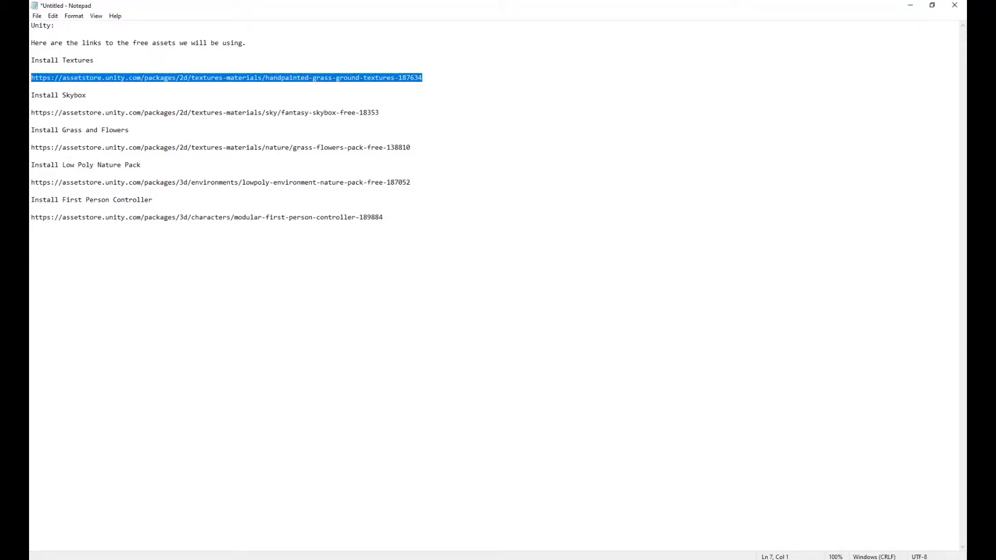
key(alt+Tab)
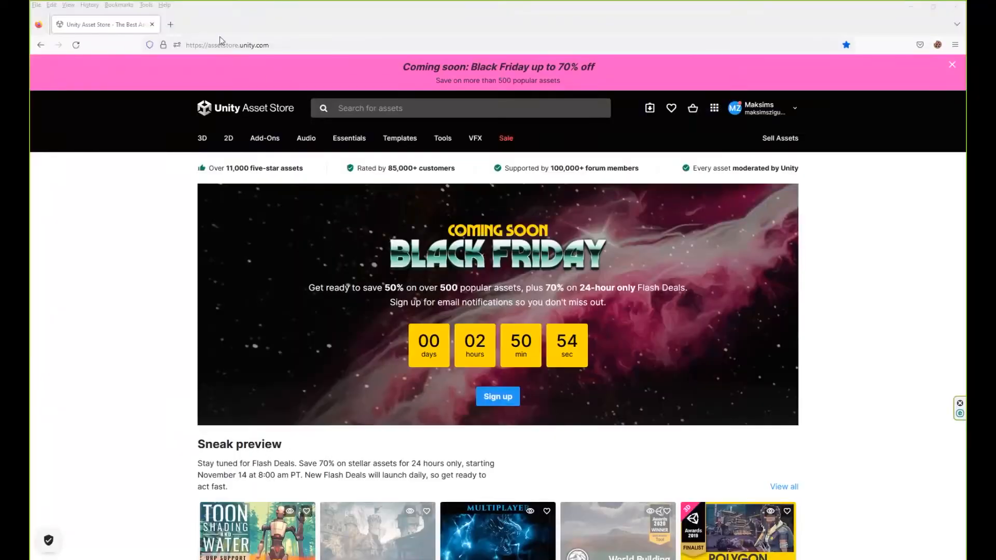
click(246, 41)
key(ctrl+v)
key(Return)
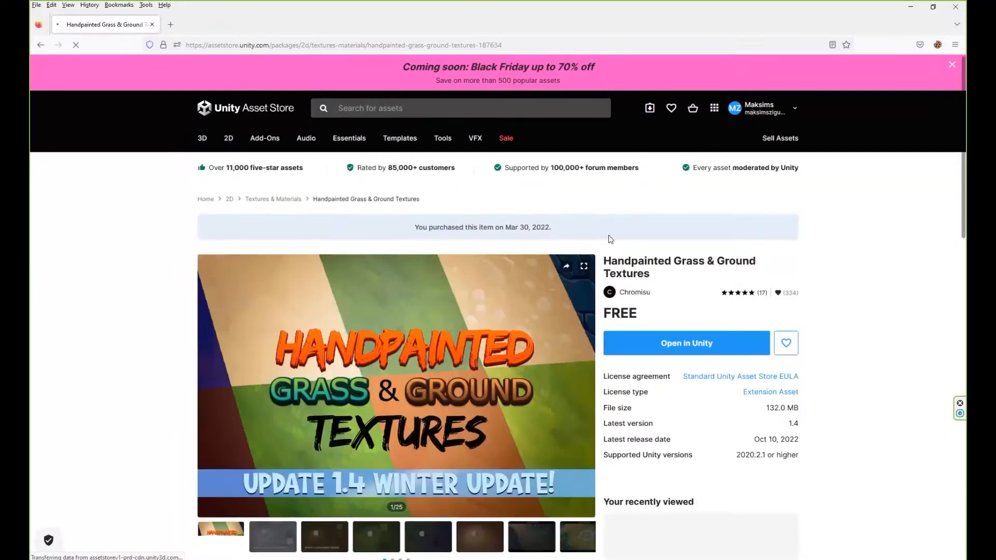
drag(603, 262, 653, 276)
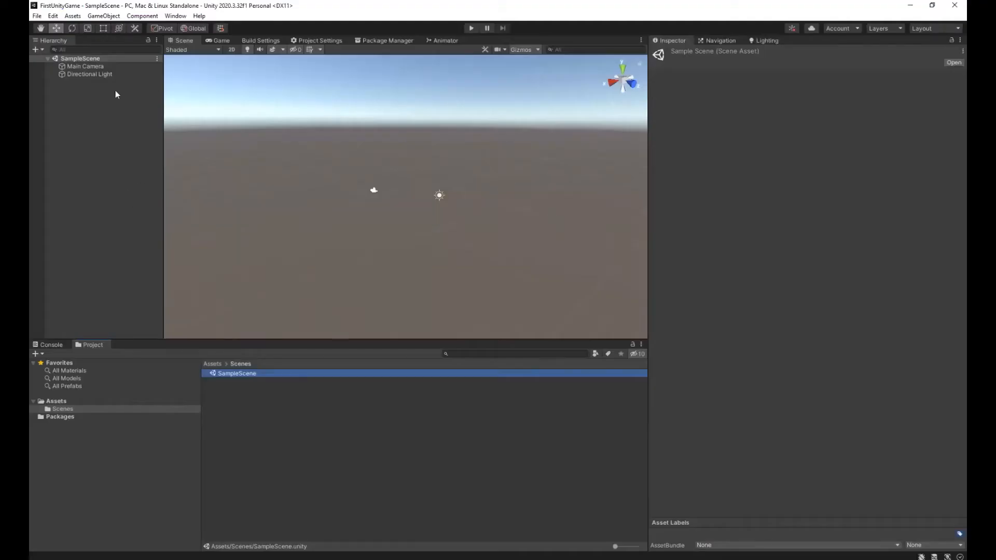
Switch Unity's Package Manager to My Assets and always allow api.unity.com to open unityhub links with Unity Hub.
click(175, 16)
click(226, 115)
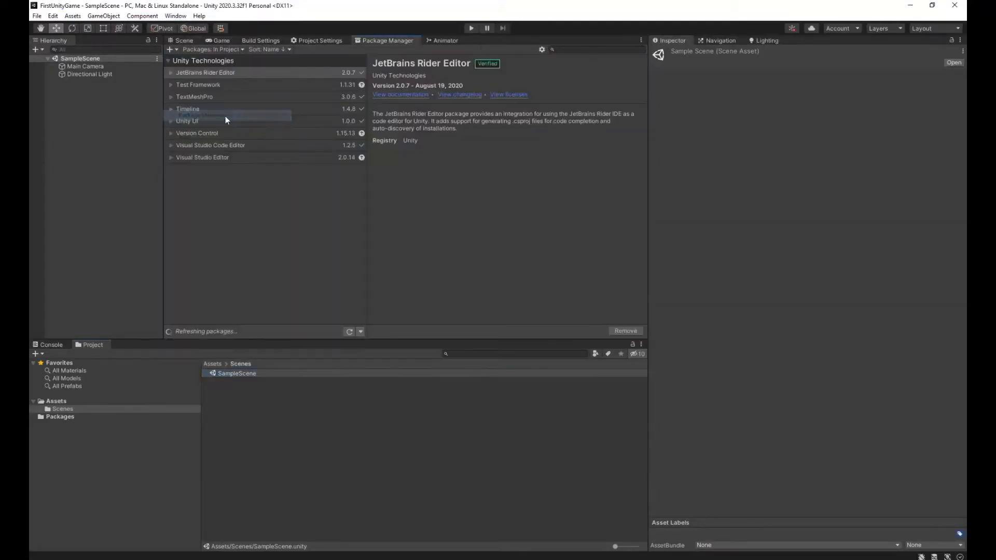
click(216, 48)
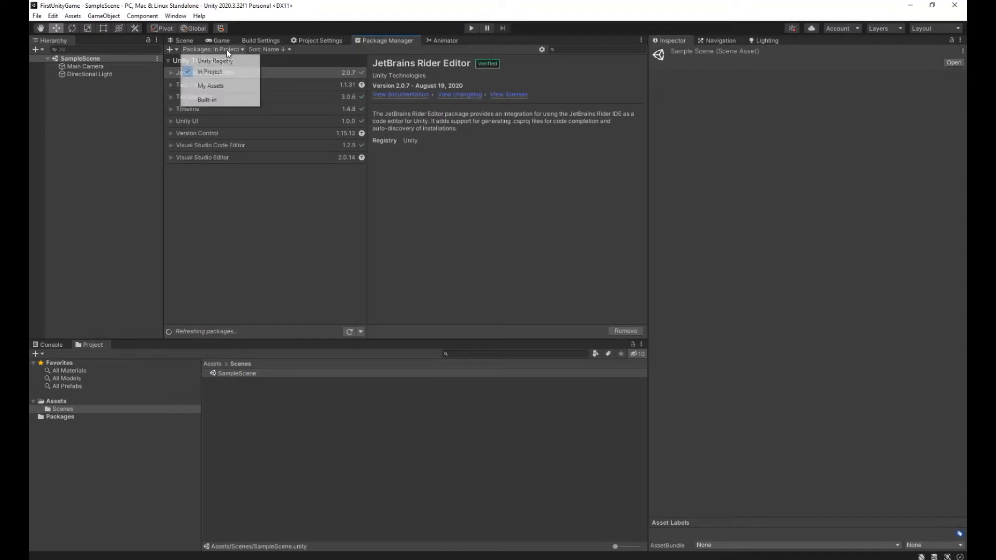
click(233, 90)
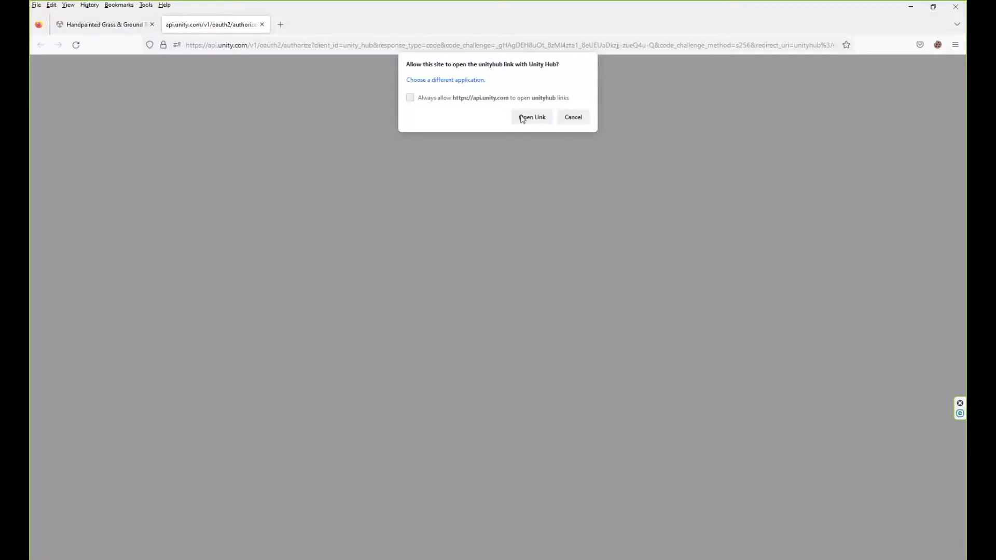
click(435, 99)
click(525, 119)
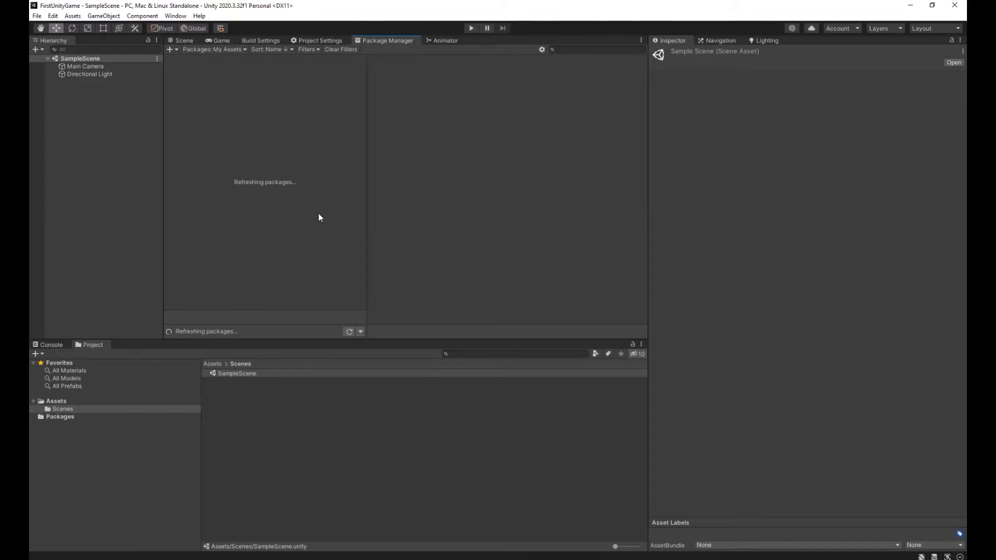
Search My Assets for Handpainted Grass & Ground Textures and import the complete package into the project.
click(606, 49)
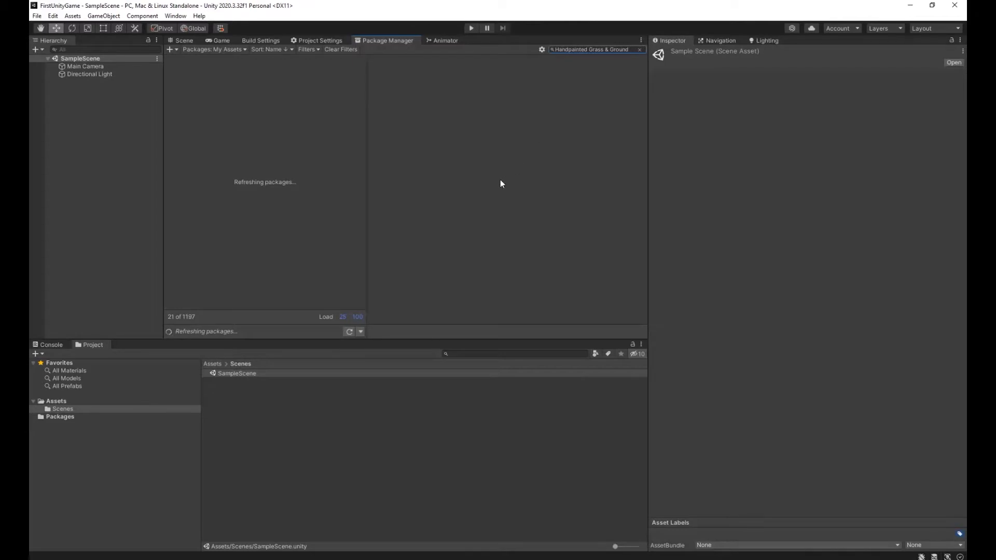
click(271, 62)
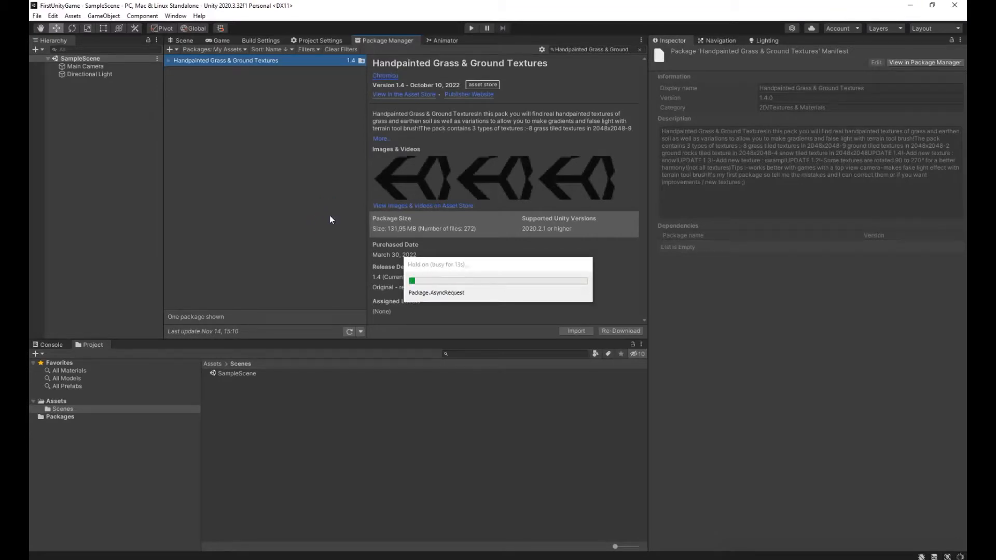
click(578, 332)
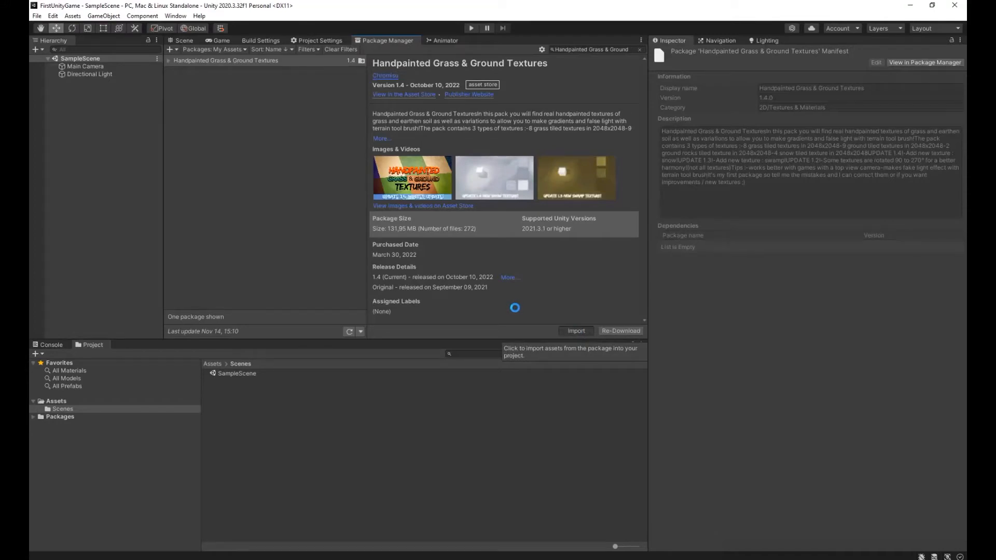
click(620, 387)
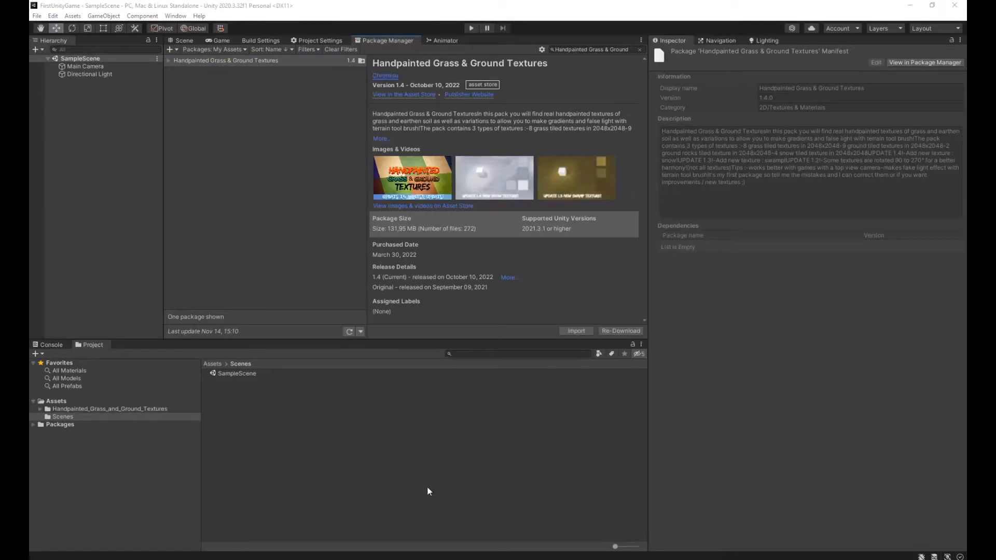
Open the Notepad link under Install Skybox in the browser and select the title Fantasy Skybox FREE.
key(alt+Tab)
drag(391, 113, 32, 113)
key(ctrl+c)
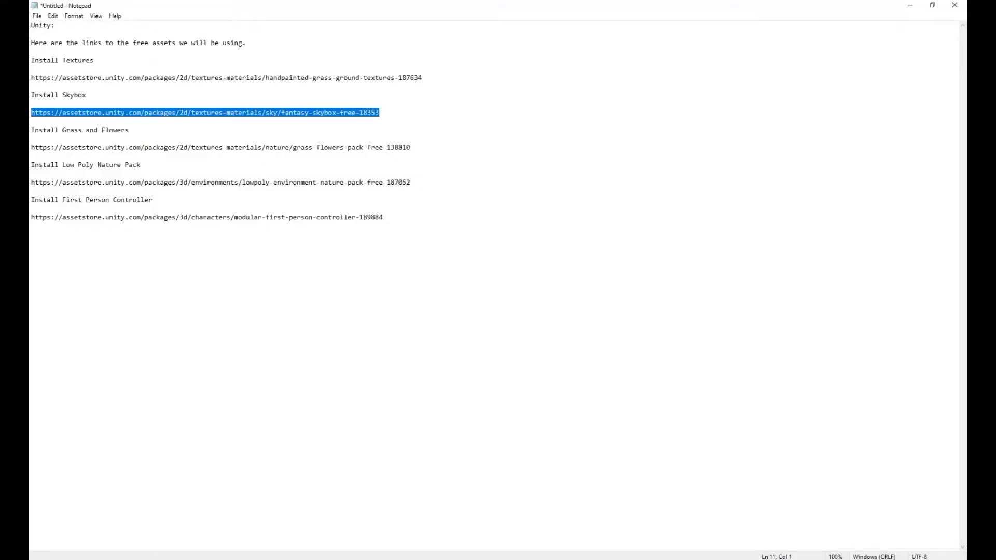
key(alt+Tab)
click(262, 24)
click(285, 46)
key(ctrl+v)
key(Return)
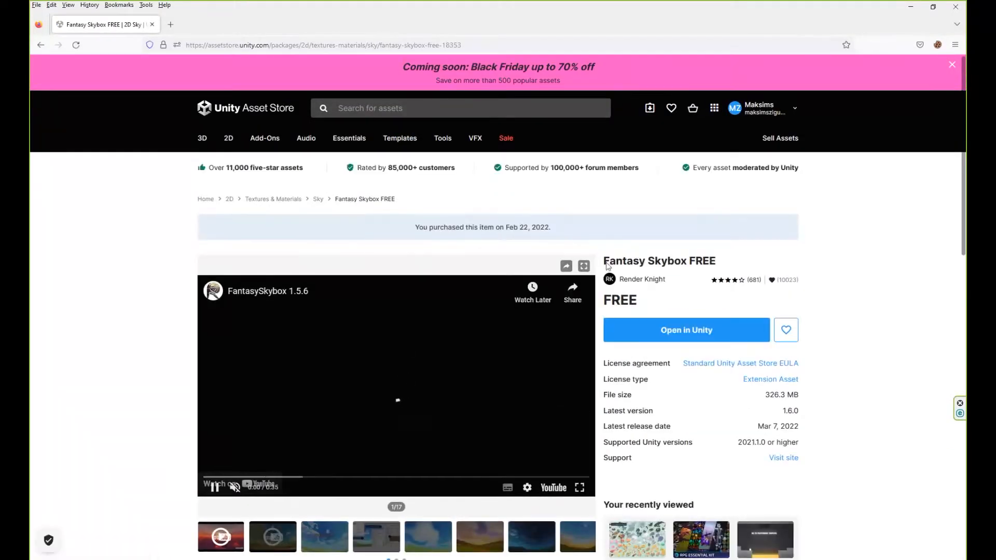
drag(604, 261, 716, 261)
key(ctrl+c)
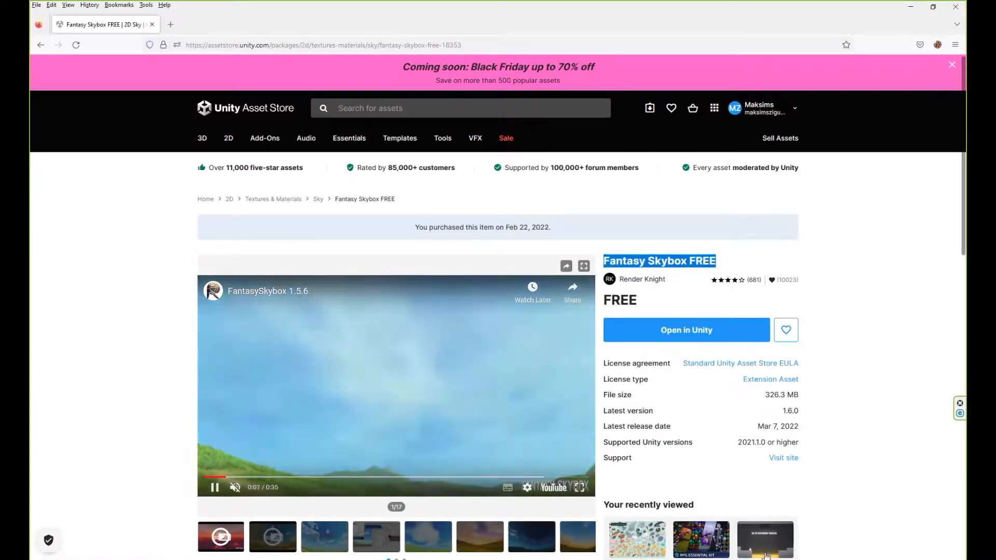
Find Fantasy Skybox FREE in Unity's My Assets, import the complete package, and show the project's Assets folder.
key(alt+Tab)
click(575, 50)
key(ctrl+v)
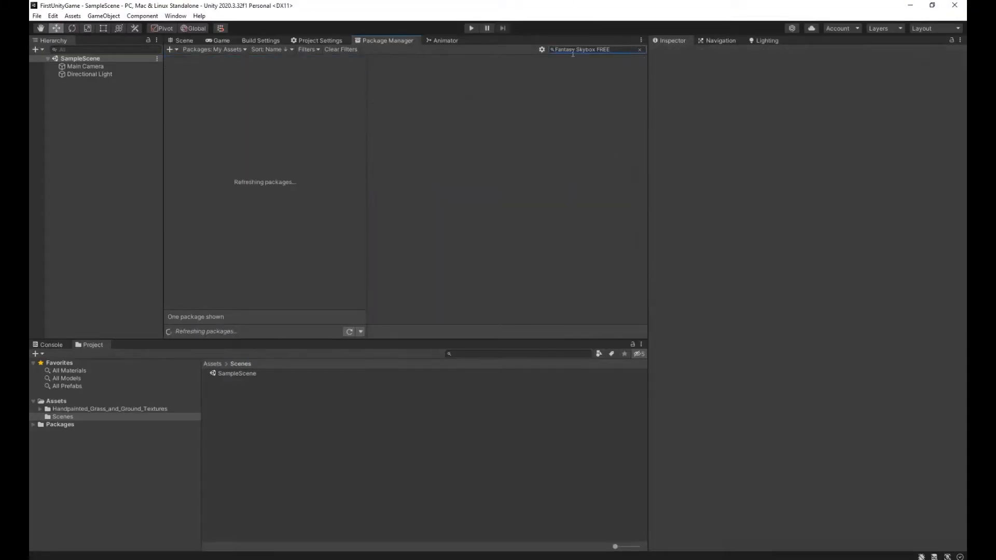
click(239, 73)
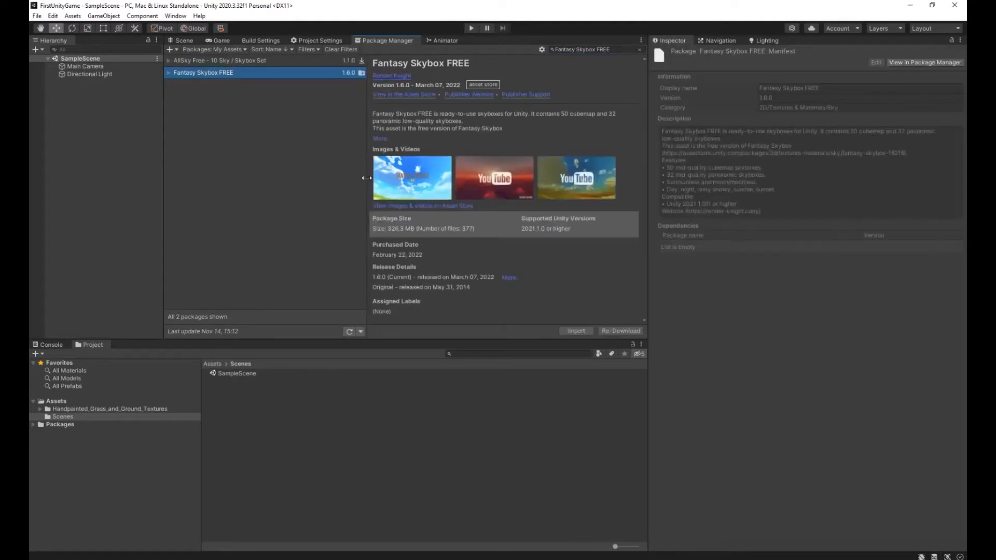
click(576, 331)
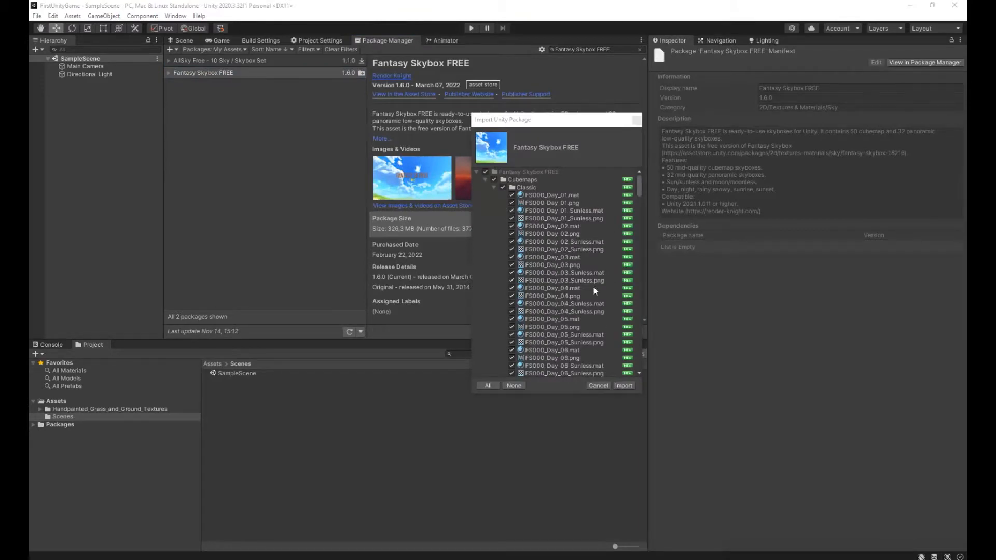
click(620, 386)
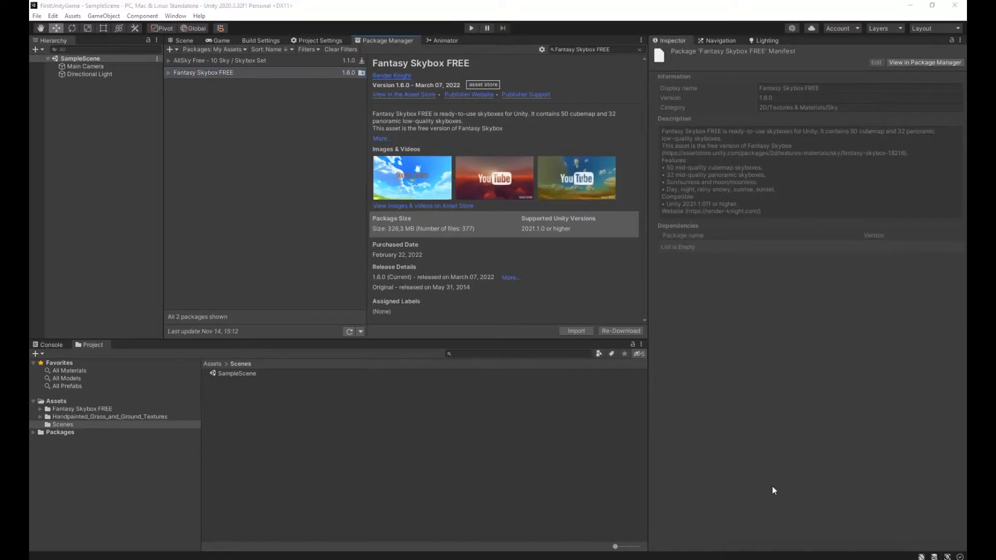
click(216, 364)
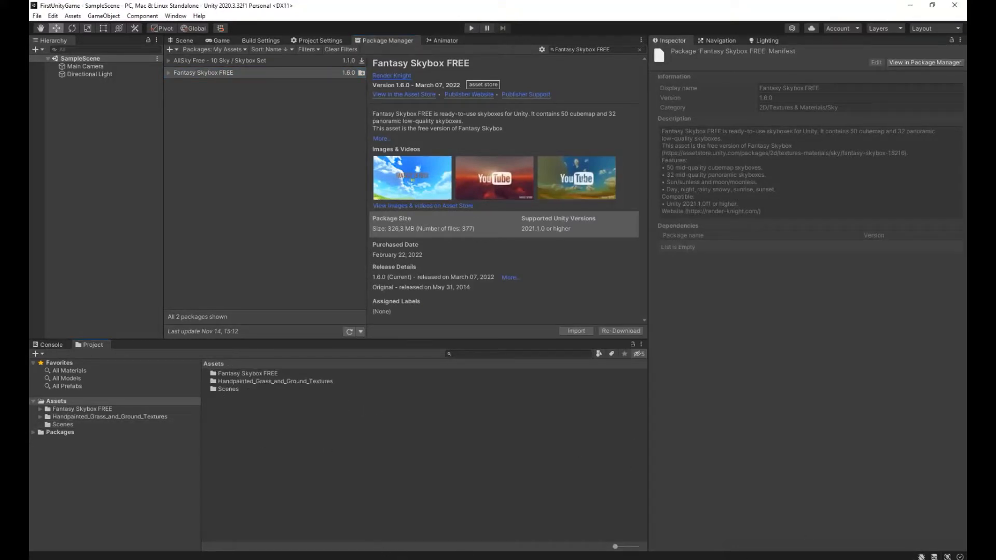
Open the Notepad link under Install Grass and Flowers in the browser and select the title Grass Flowers Pack Free.
click(470, 556)
click(79, 152)
drag(411, 147, 32, 147)
key(ctrl+c)
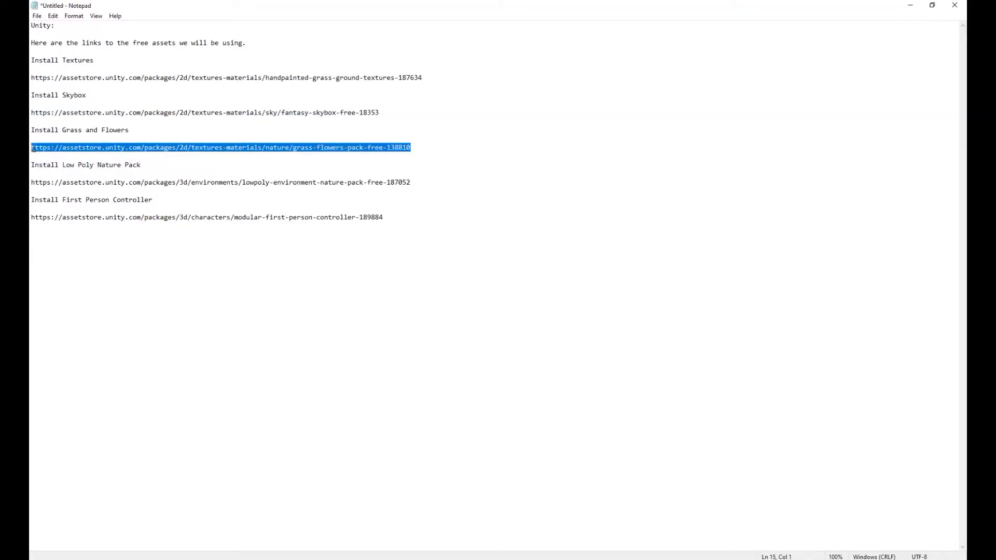
key(alt+Tab)
click(397, 45)
key(ctrl+v)
key(Return)
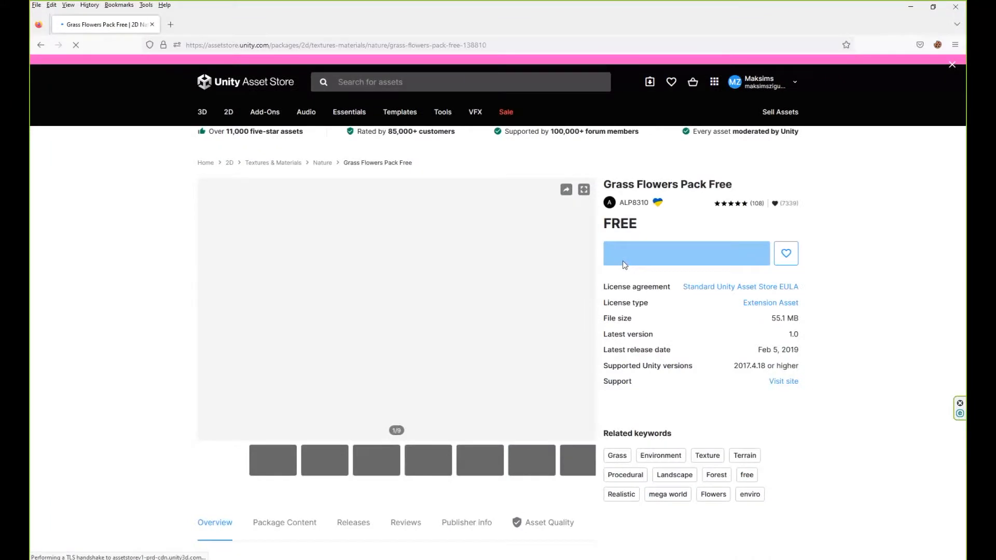
drag(604, 220, 732, 287)
key(ctrl+c)
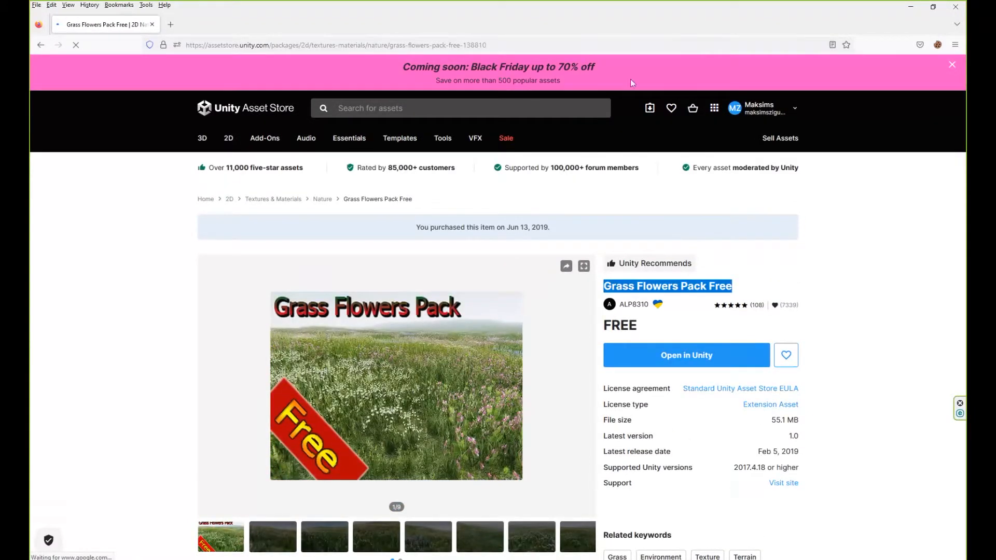
Find Grass Flowers Pack Free in Unity's My Assets and import the complete package.
key(alt+Tab)
click(594, 50)
key(ctrl+a)
key(ctrl+v)
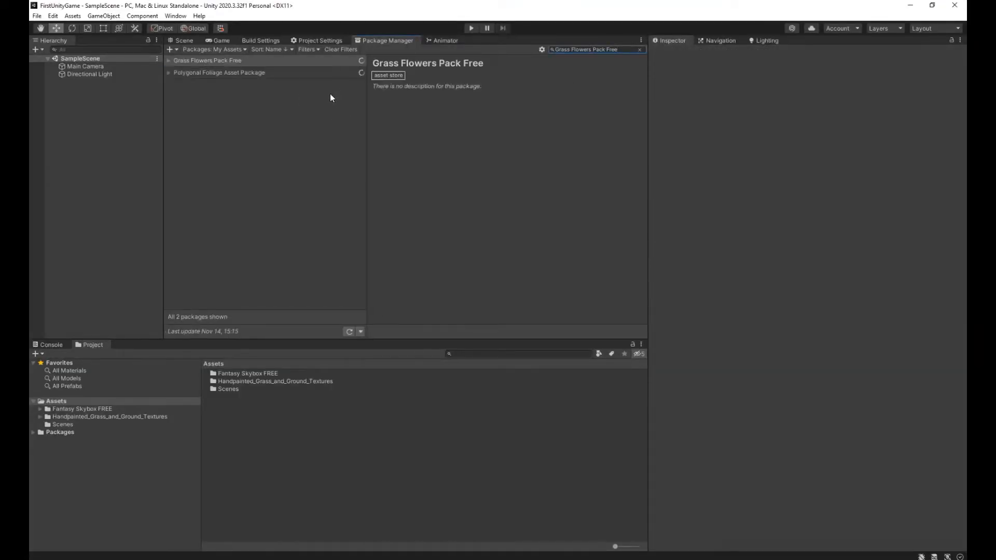
click(292, 71)
click(291, 63)
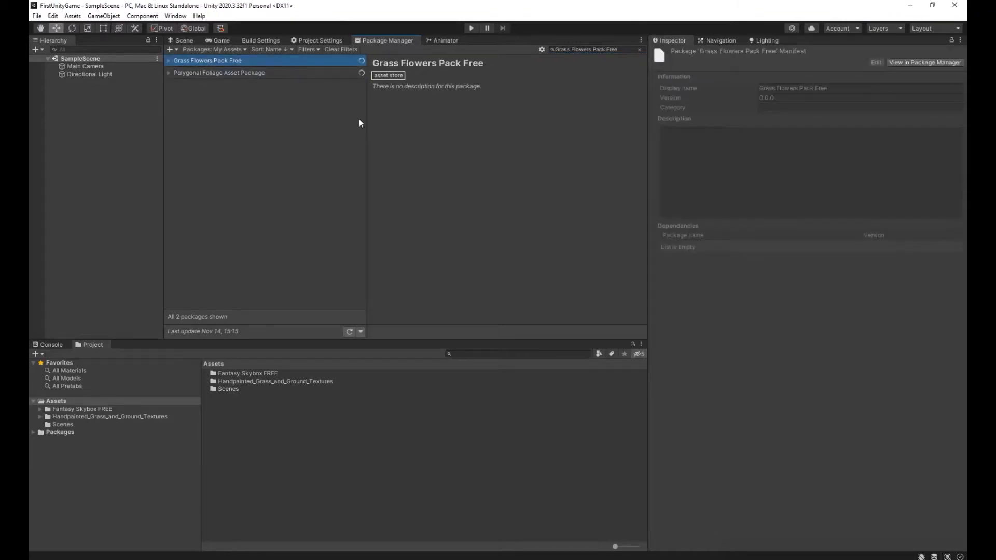
click(563, 332)
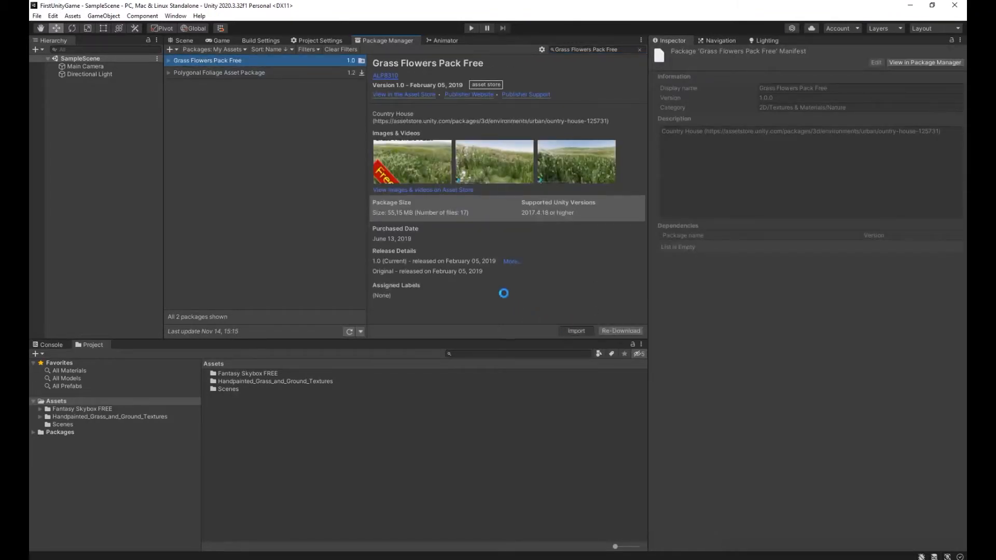
click(618, 387)
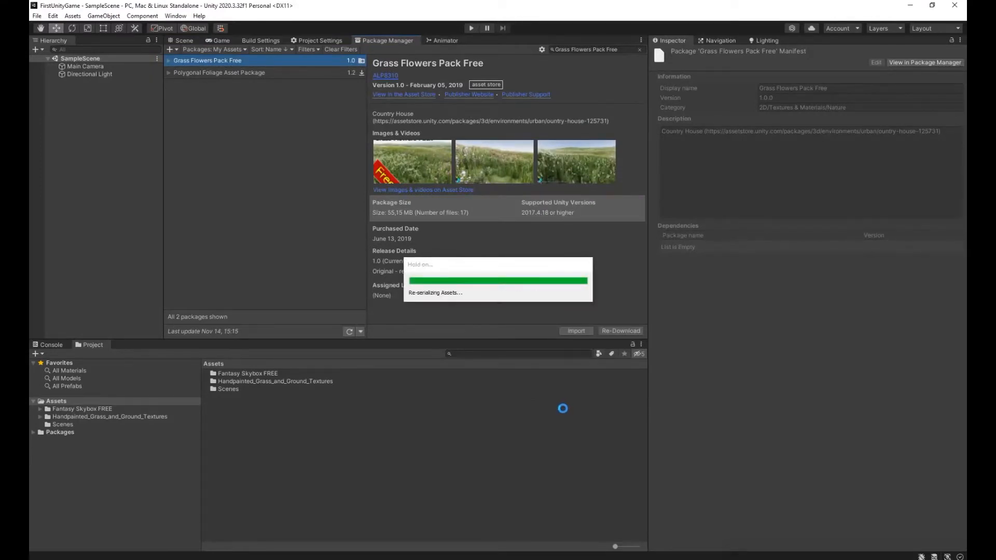
Open the Notepad link under Install Low Poly Nature Pack in the browser and select the asset's title.
key(alt+Tab)
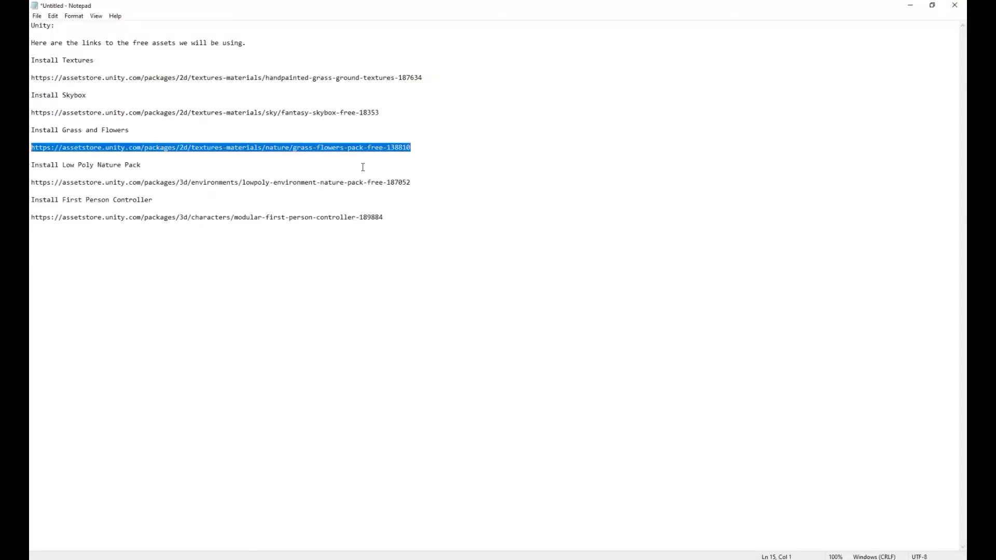
drag(412, 183, 59, 185)
click(32, 186)
key(shift+End)
key(ctrl+c)
key(alt+Tab)
click(436, 45)
key(ctrl+v)
key(Return)
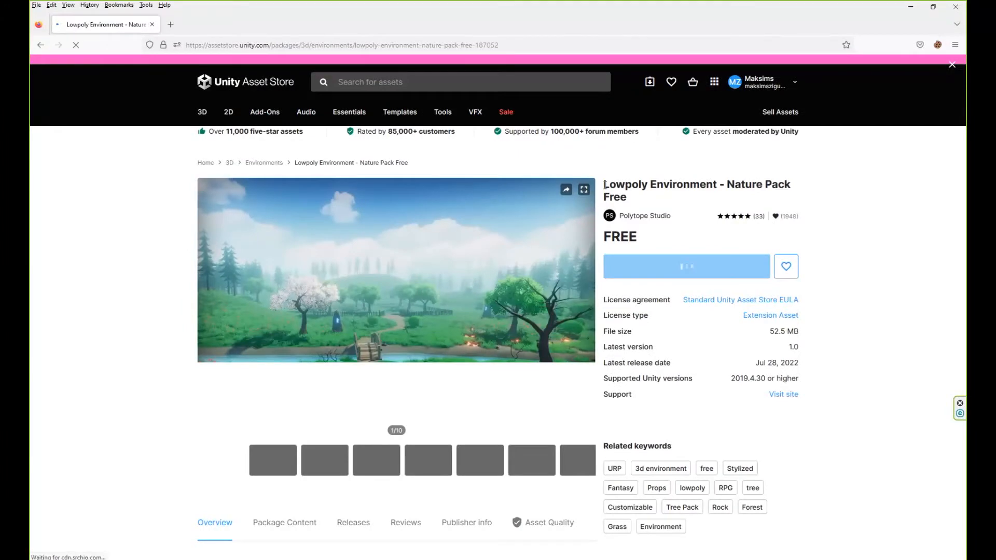
drag(605, 185, 633, 215)
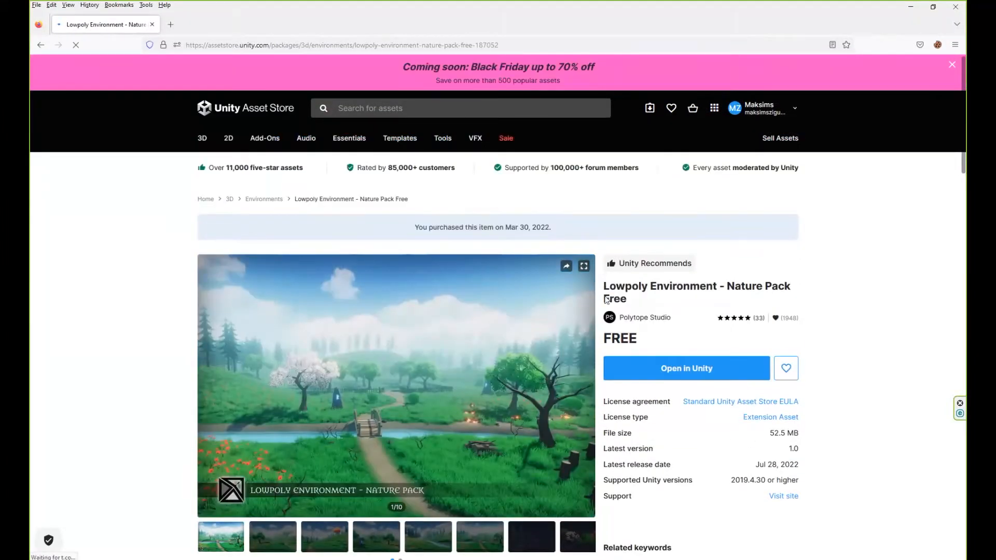
drag(604, 286, 629, 301)
key(ctrl+c)
Find Lowpoly Environment - Nature Pack Free in Unity's My Assets, update it, and import the complete package.
click(765, 558)
click(573, 48)
key(ctrl+v)
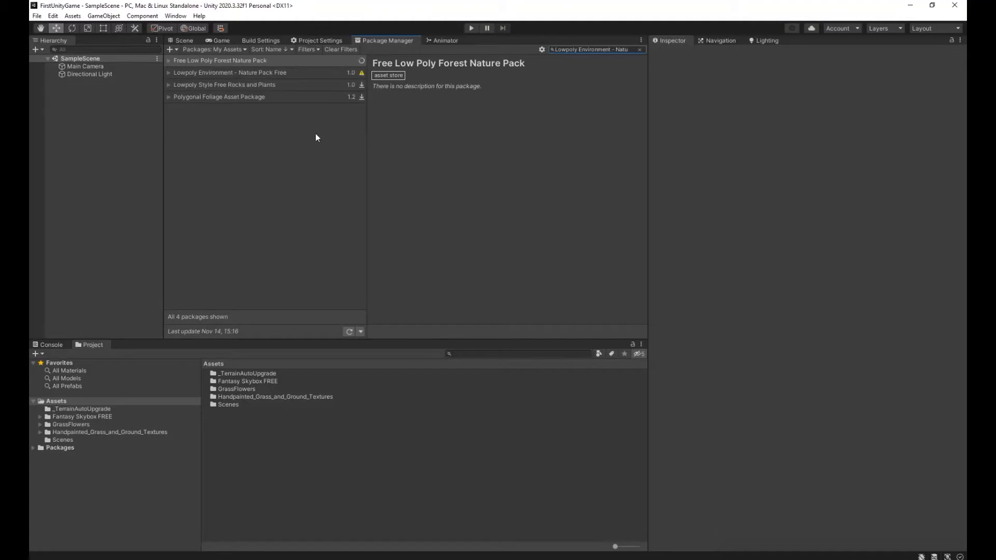
click(316, 73)
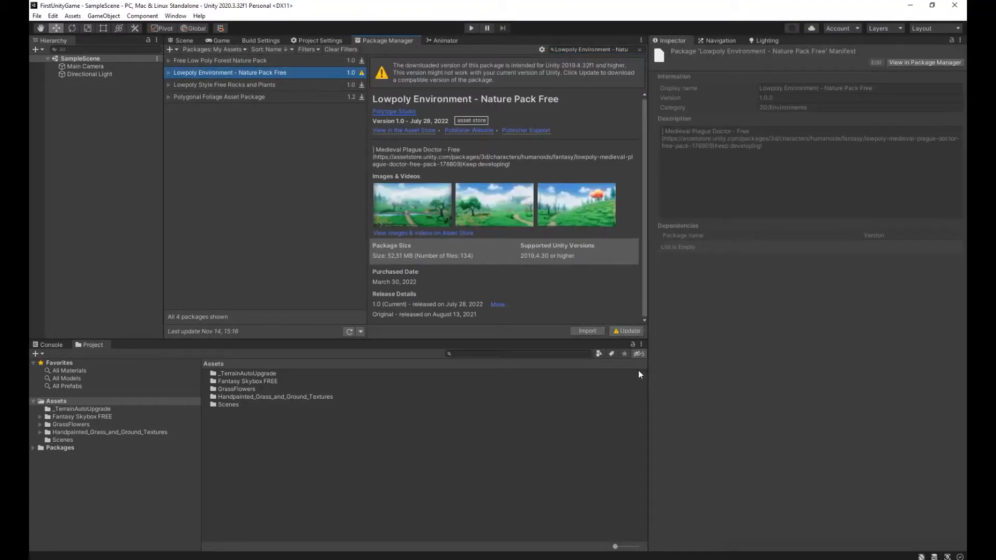
click(630, 331)
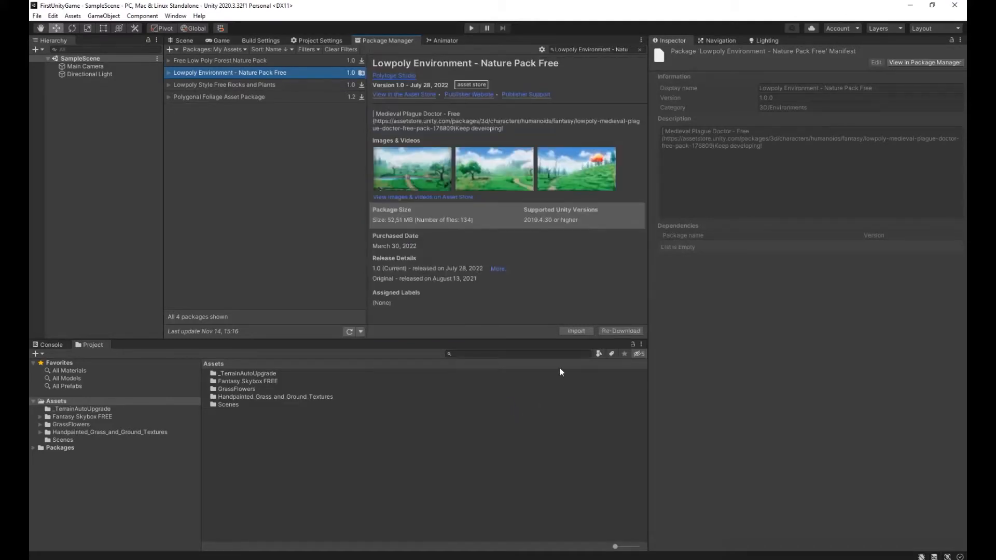
click(565, 331)
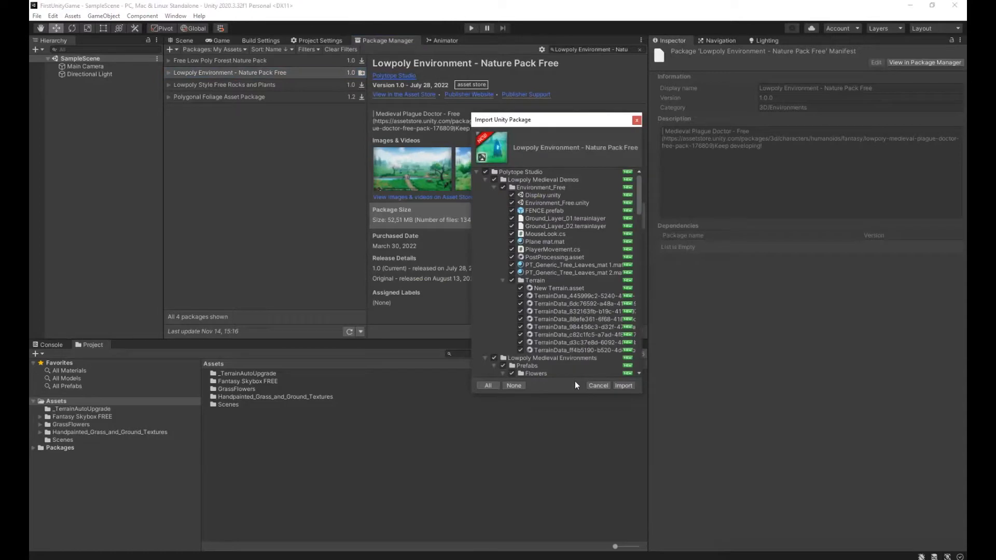
click(624, 386)
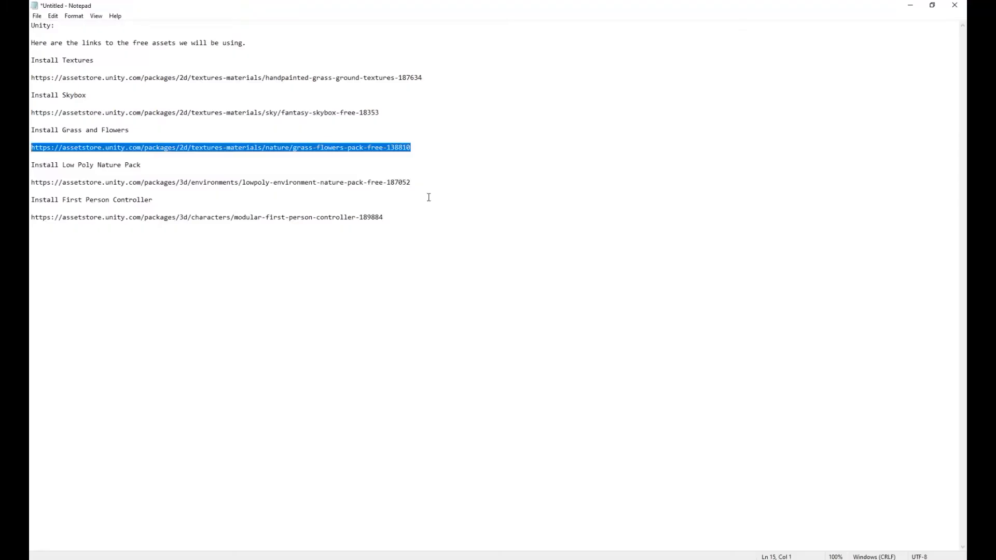
Copy the lowpoly-environment-nature-pack-free link from Notepad, open it in the browser, and select the title Lowpoly Environment - Nature Pack Free.
click(423, 190)
drag(414, 185, 31, 182)
key(ctrl+c)
click(231, 559)
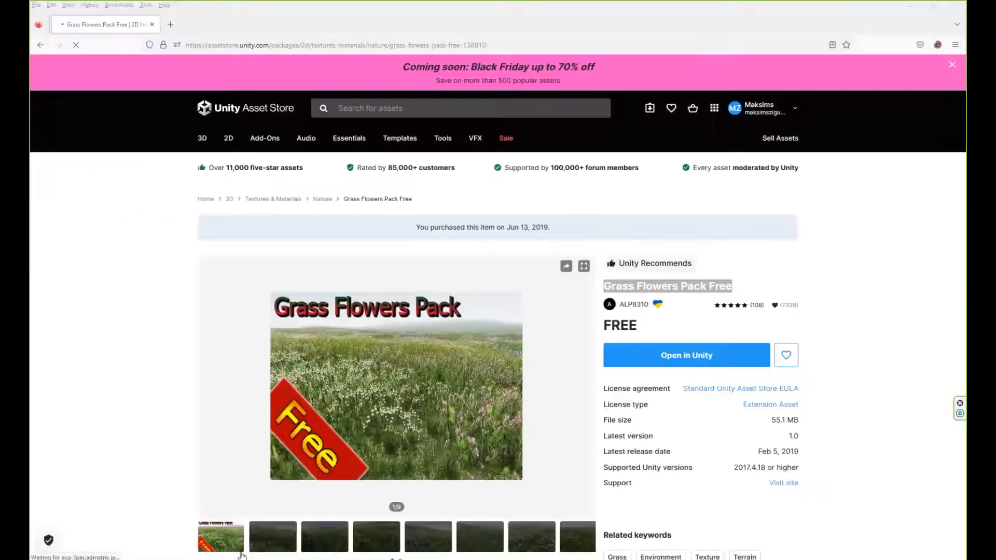
click(431, 44)
key(ctrl+v)
key(Return)
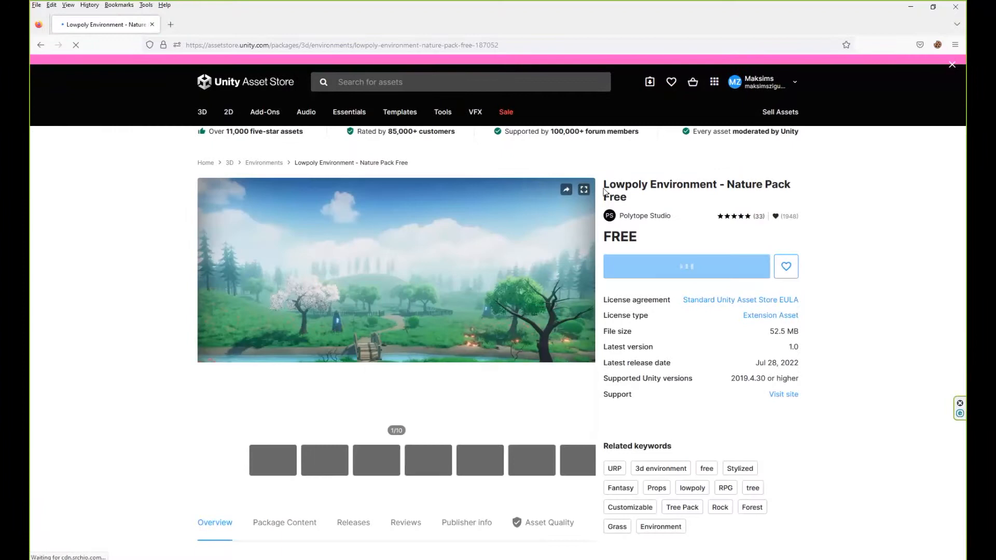
drag(604, 184, 626, 219)
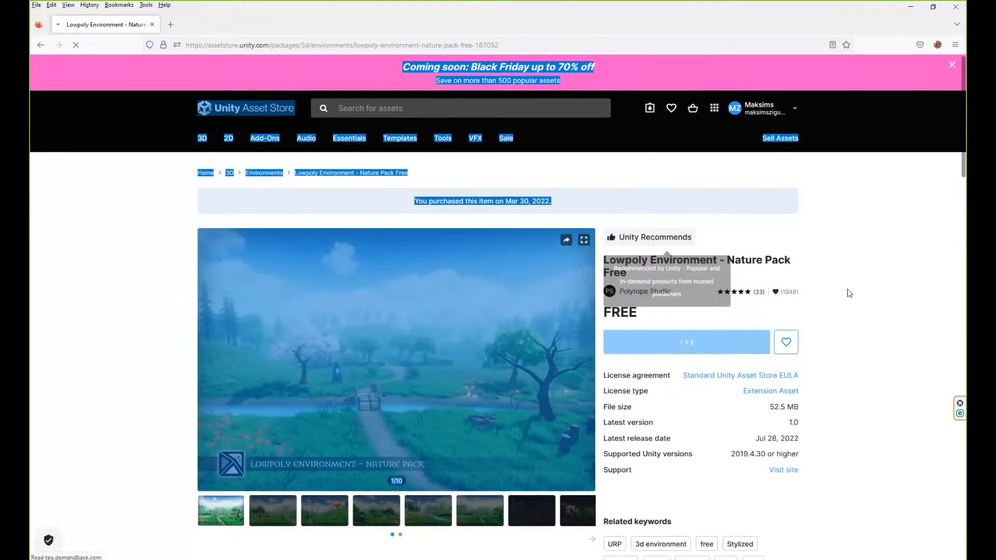
click(848, 291)
drag(604, 285, 627, 301)
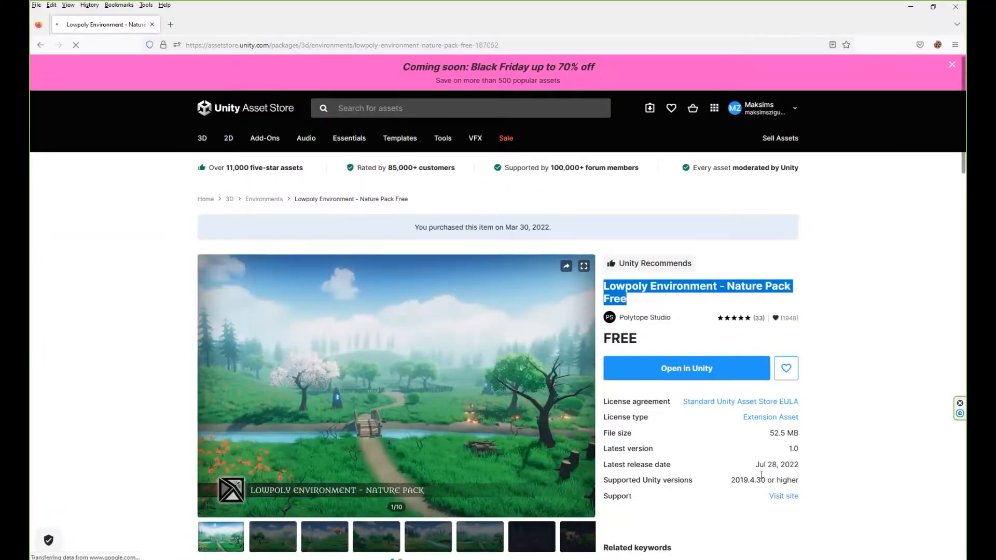
Search Unity's My Assets for Lowpoly Environment - Nature Pack Free, download its update, and import all its files.
click(752, 559)
click(577, 50)
text(Lowpoly Environment - Nature Free)
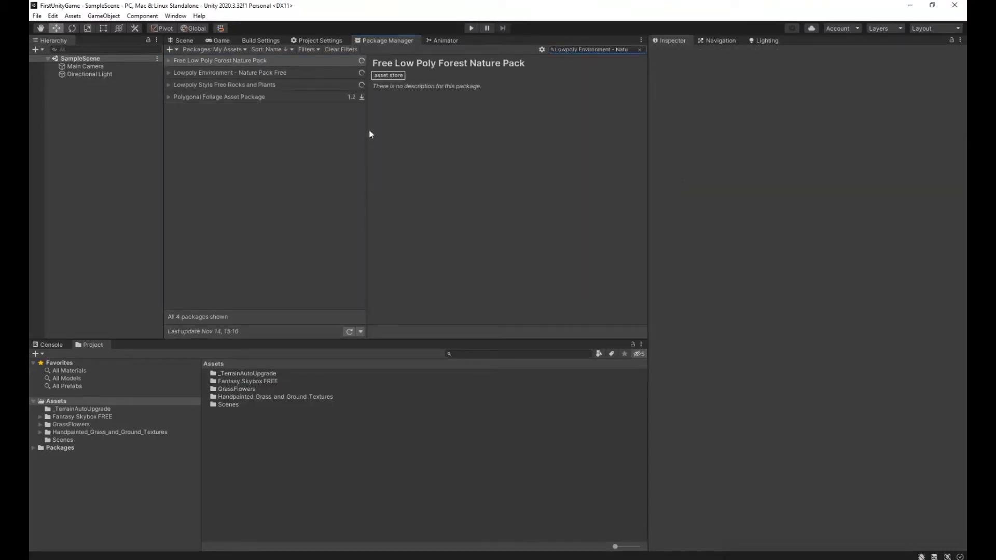
click(318, 73)
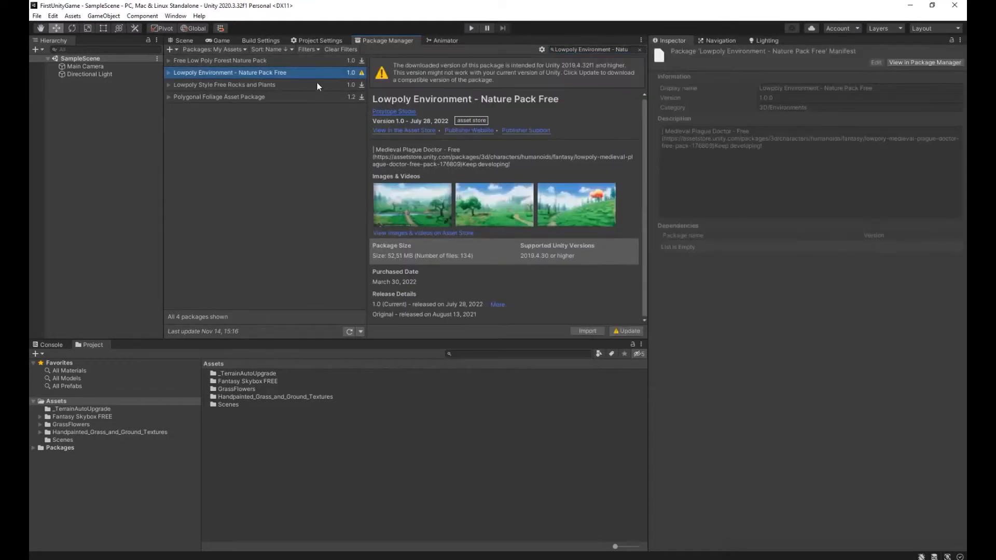
click(629, 330)
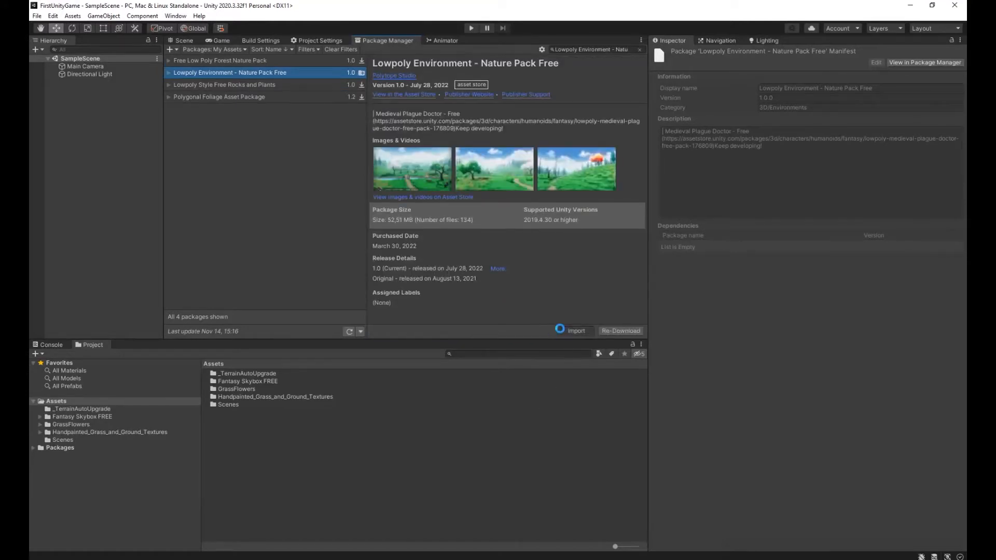
click(566, 331)
click(626, 385)
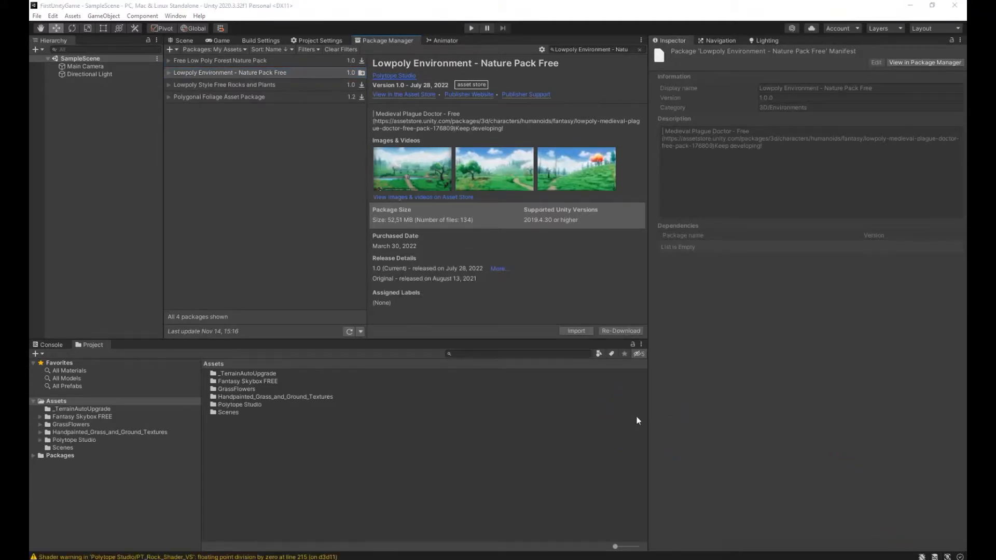
Copy the modular-first-person-controller link from Notepad, open it in the browser, and select the title Modular First Person Controller.
key(alt+Tab)
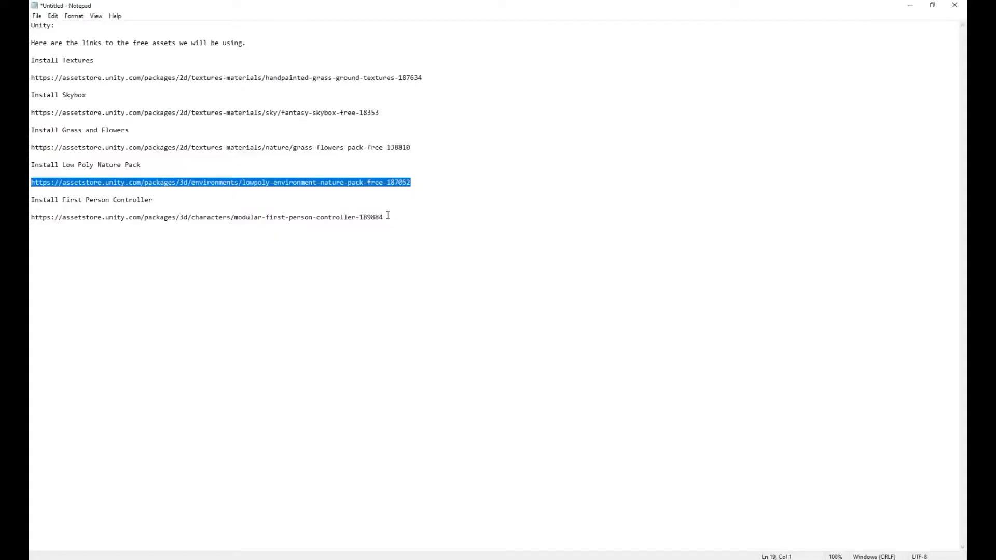
drag(387, 217, 32, 217)
key(ctrl+c)
click(237, 559)
click(413, 41)
key(ctrl+v)
key(Return)
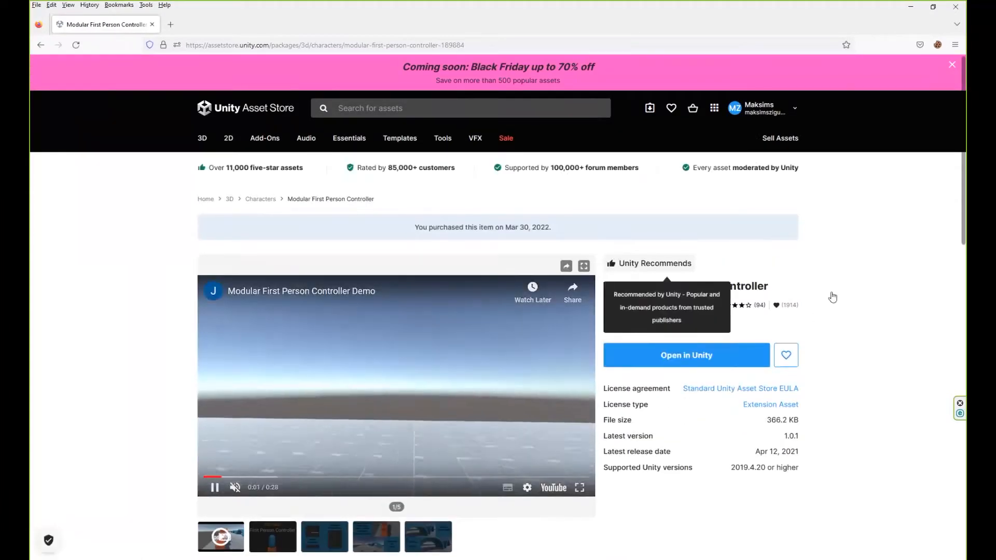
drag(765, 282, 602, 286)
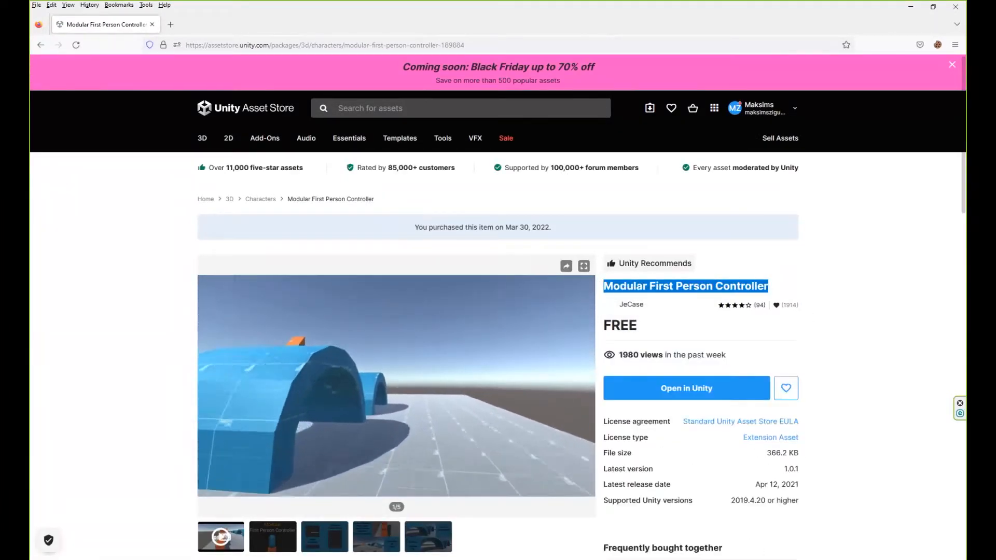
Search Unity's My Assets for Modular First Person Controller and import all its files.
key(alt+Tab)
click(562, 48)
key(ctrl+v)
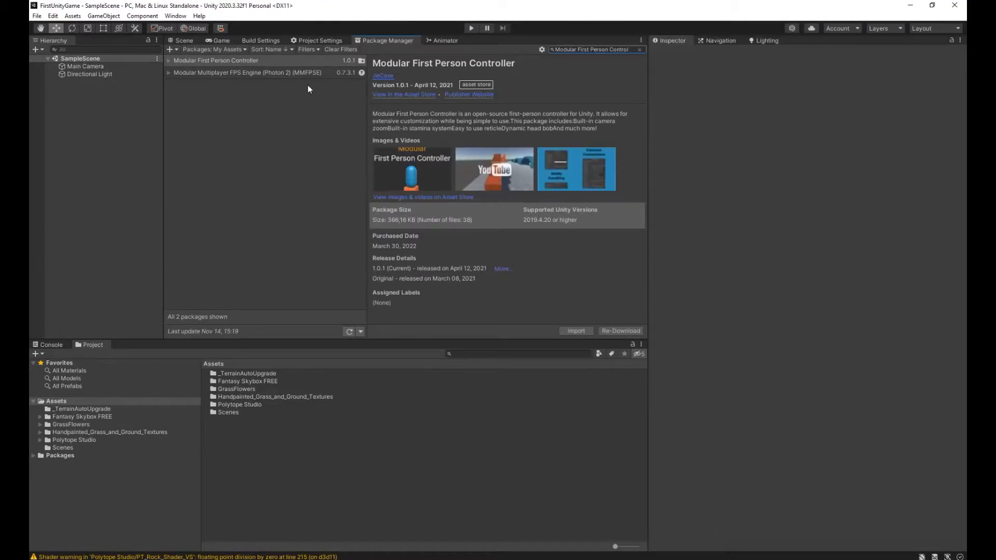
click(294, 61)
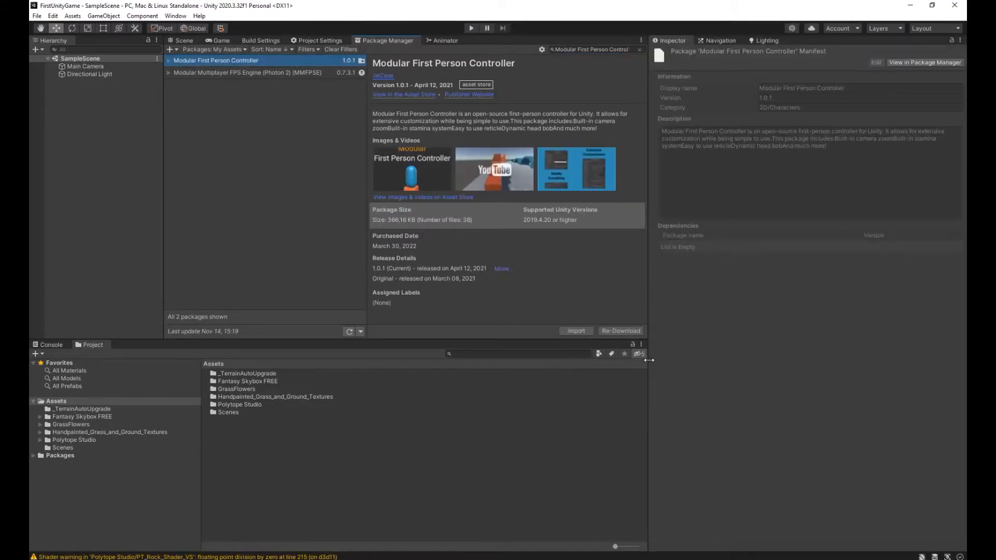
click(574, 331)
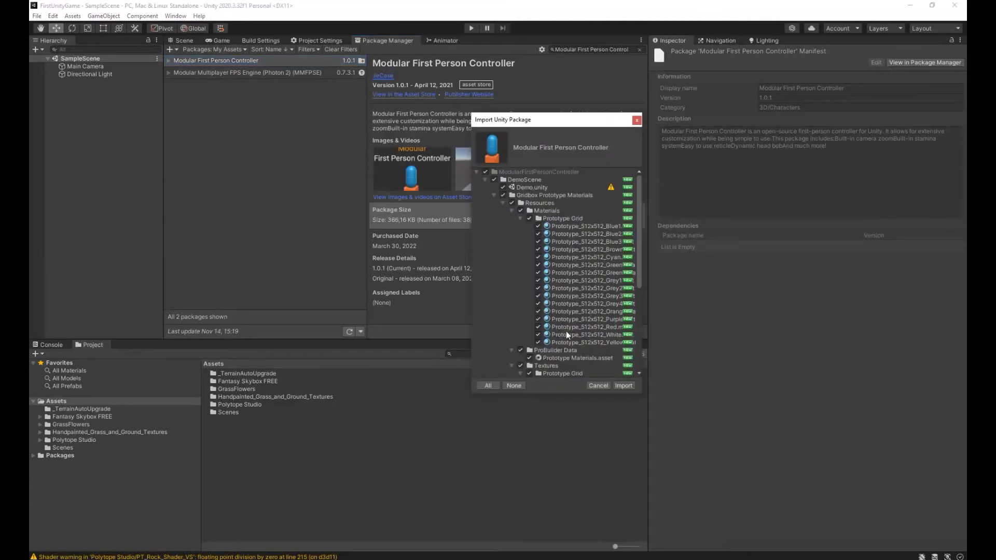
click(624, 386)
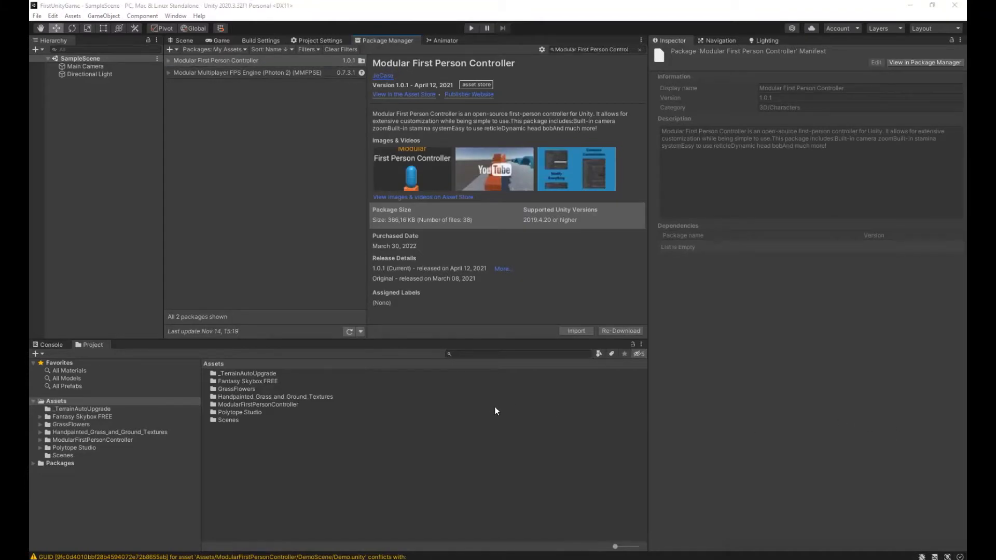
Show the Scene view and inspect the default Main Camera and its preview.
click(183, 40)
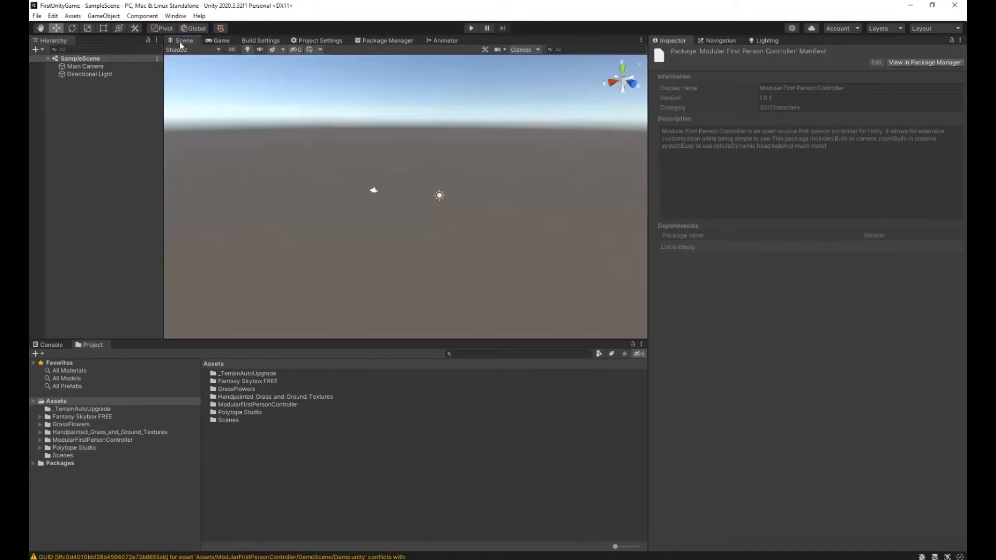
right_drag(320, 182, 375, 220)
click(111, 74)
click(108, 67)
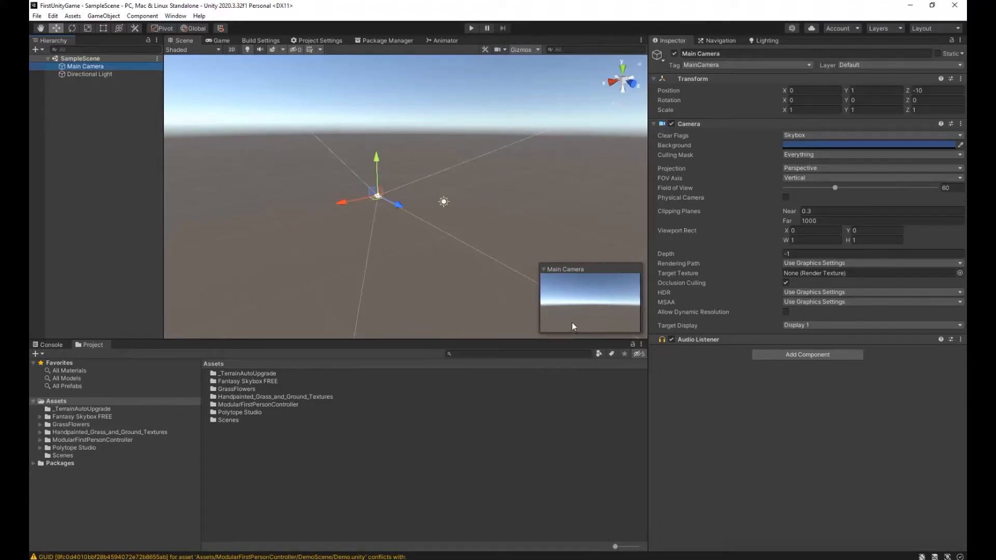
Raise the Directional Light to a height of about Y 3.88 and deselect it.
click(97, 77)
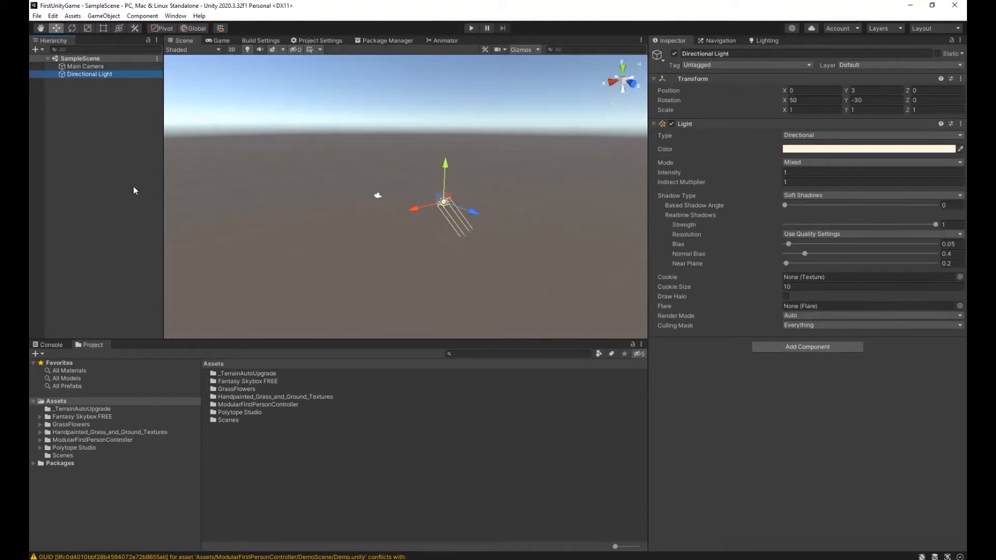
mouse_move(447, 165)
mouse_down()
mouse_move(450, 63)
mouse_move(451, 155)
mouse_up()
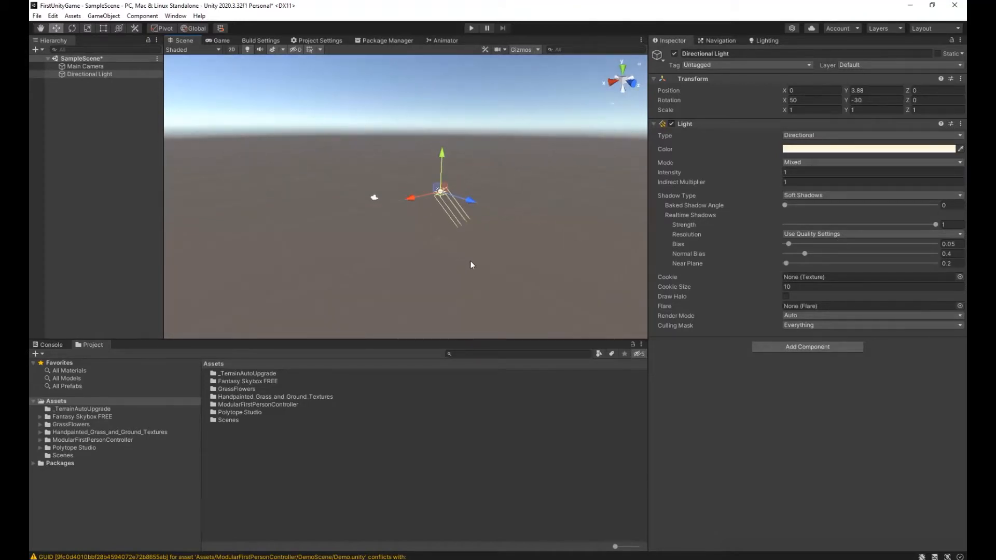
click(471, 261)
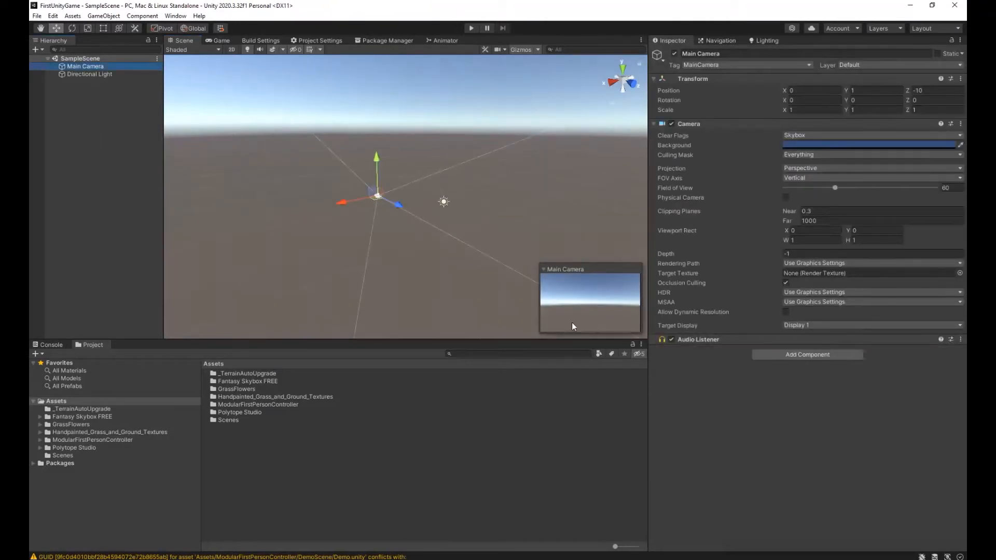
click(97, 76)
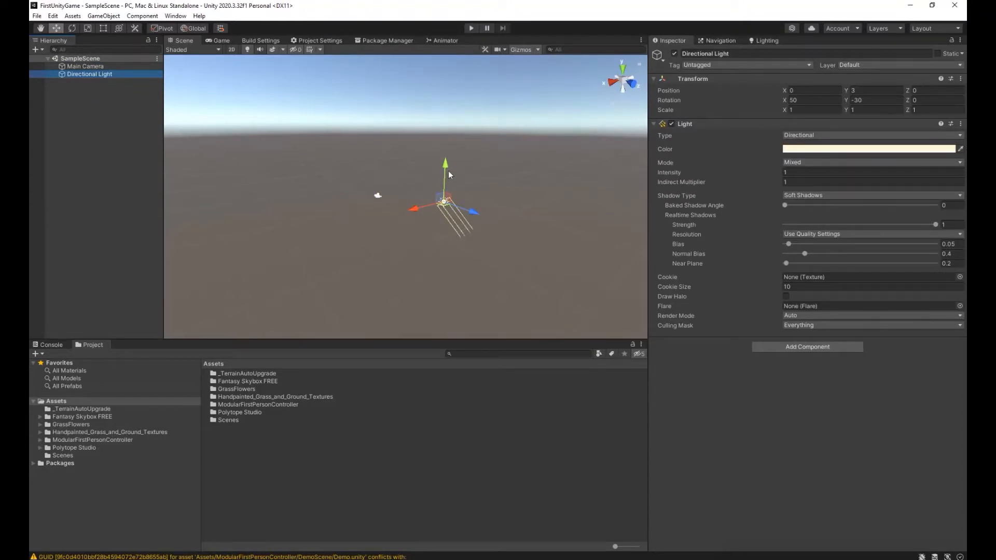
mouse_move(446, 161)
mouse_down()
mouse_move(447, 73)
mouse_move(451, 150)
mouse_up()
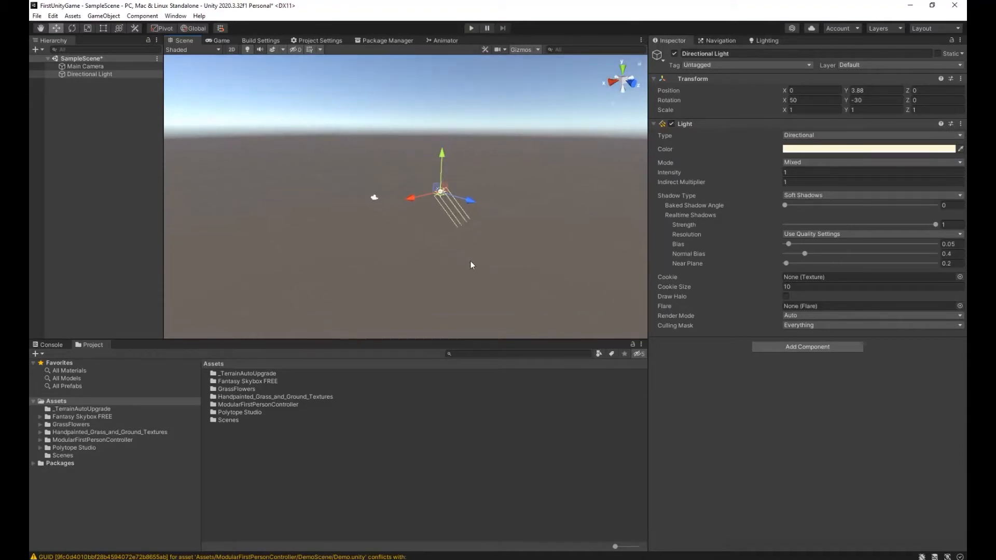
click(470, 261)
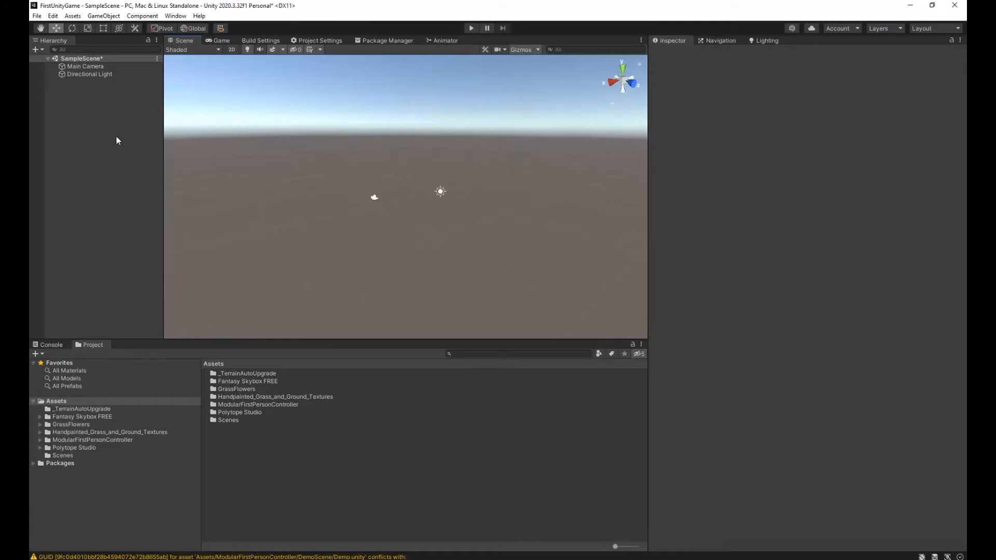
Add a Terrain object to SampleScene.
click(40, 51)
mouse_move(78, 83)
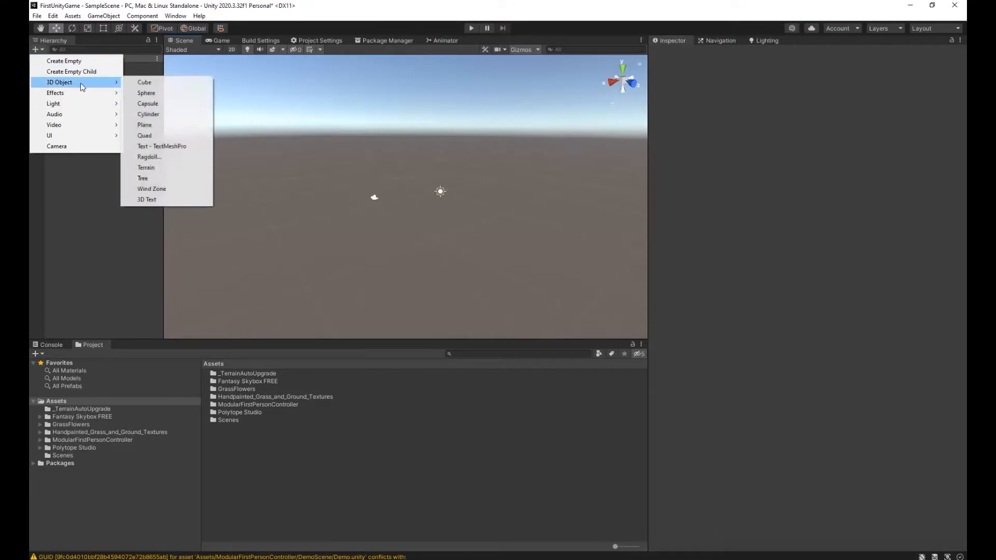
click(172, 167)
right_drag(466, 293, 910, 317)
Set the terrain's width and length to 100 in its mesh resolution settings.
click(841, 135)
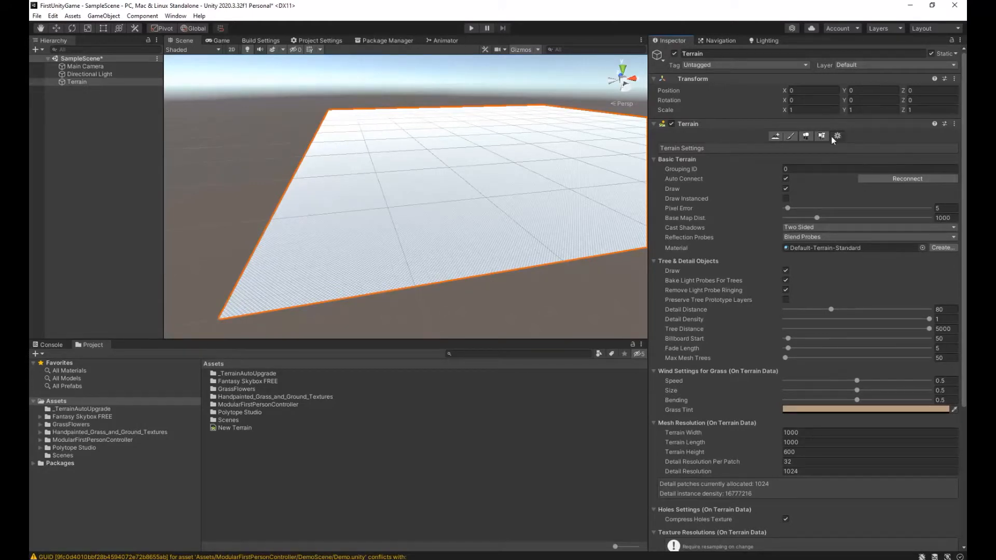
scroll(856, 358, down, 5)
click(818, 238)
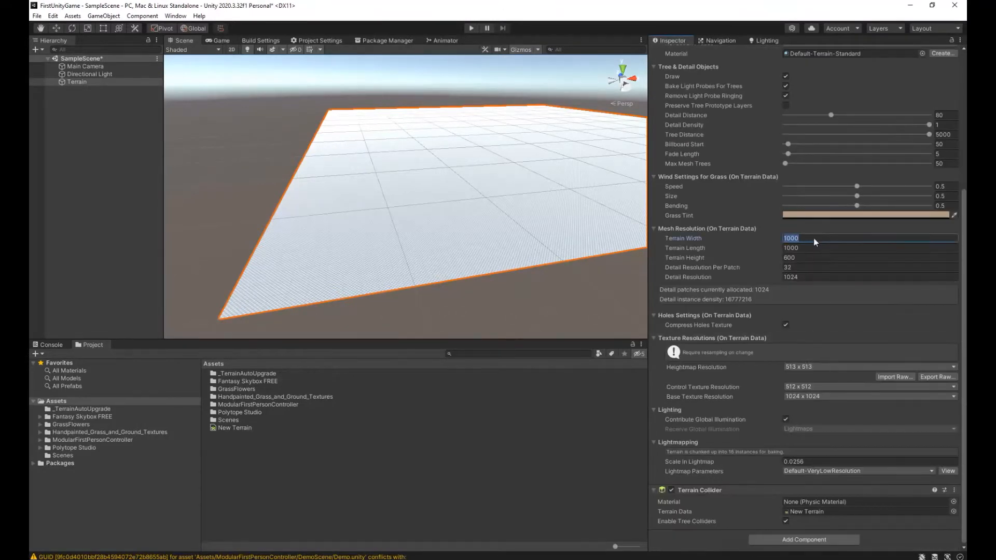
text(100)
key(Return)
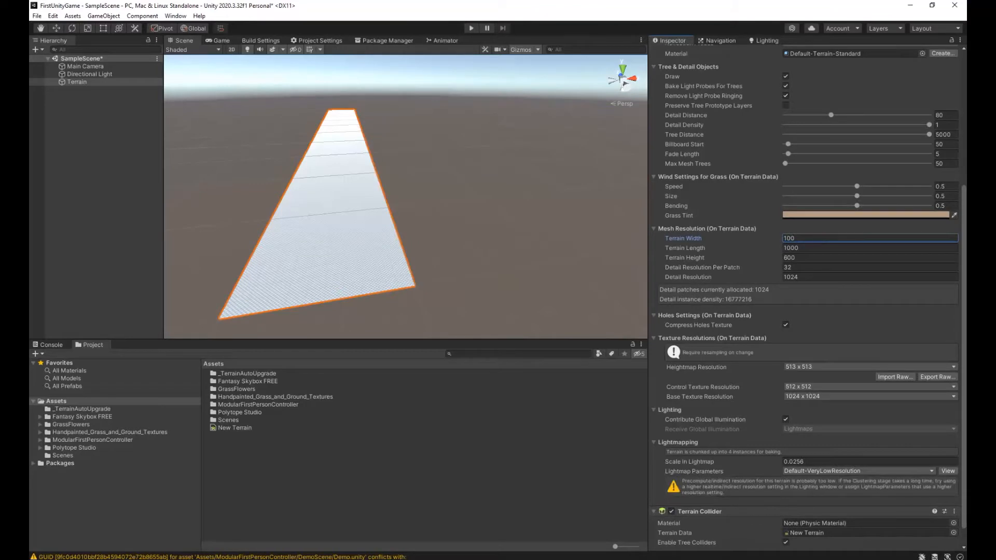
click(845, 247)
text(100)
key(Return)
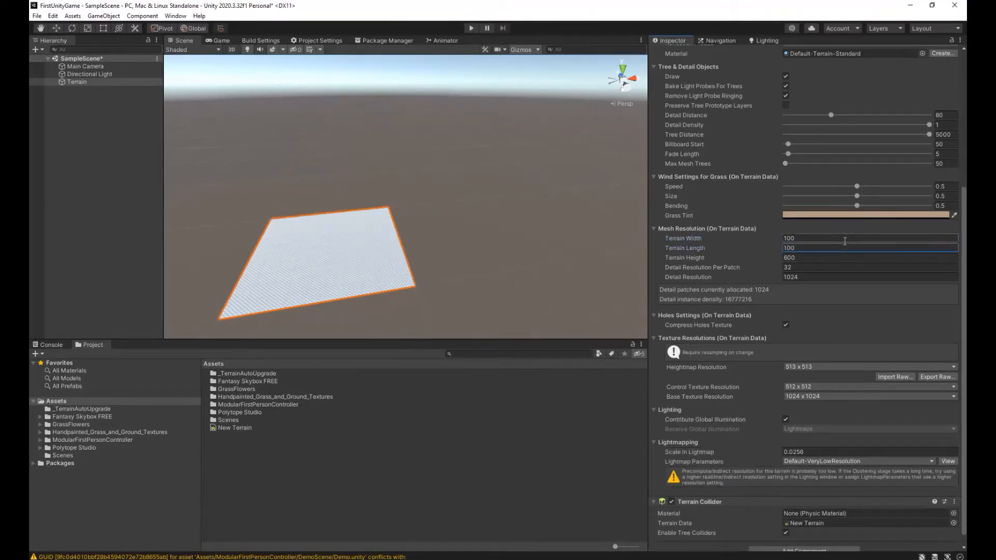
alt+drag(521, 216, 448, 236)
scroll(448, 236, up, 10)
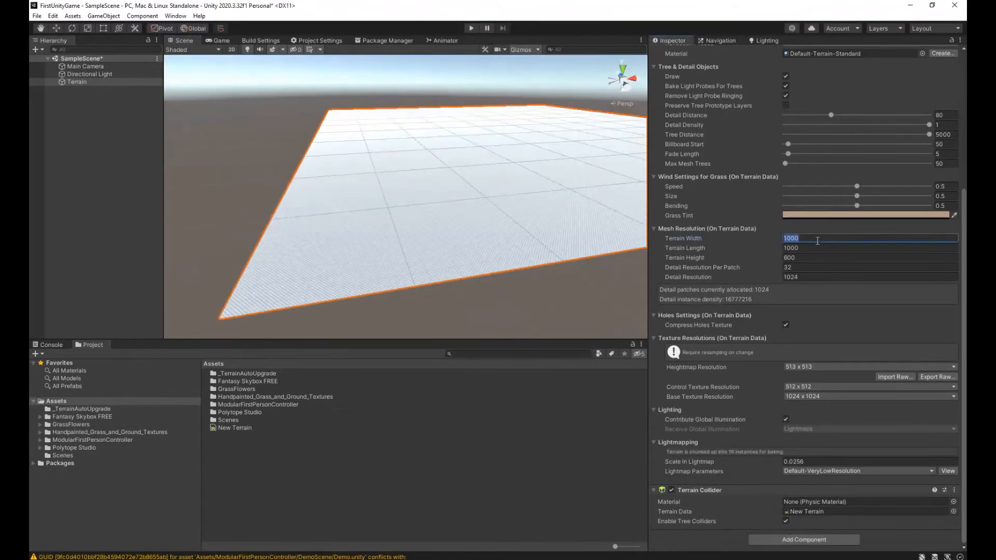
text(100)
key(Return)
click(845, 248)
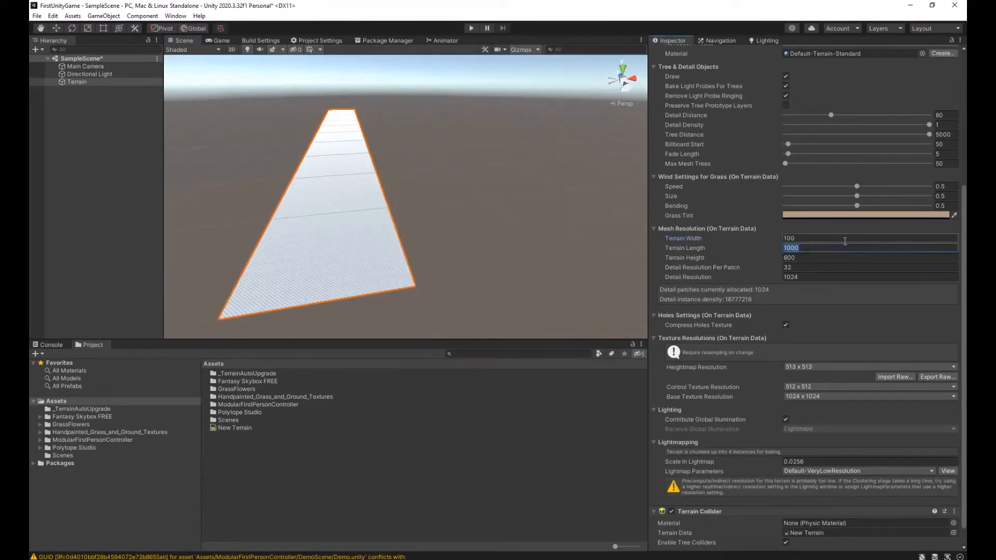
text(100)
key(Return)
Look over the resized terrain, run the scene in Play mode to check the camera's view, and stop it.
alt+drag(521, 218, 465, 232)
scroll(465, 232, up, 10)
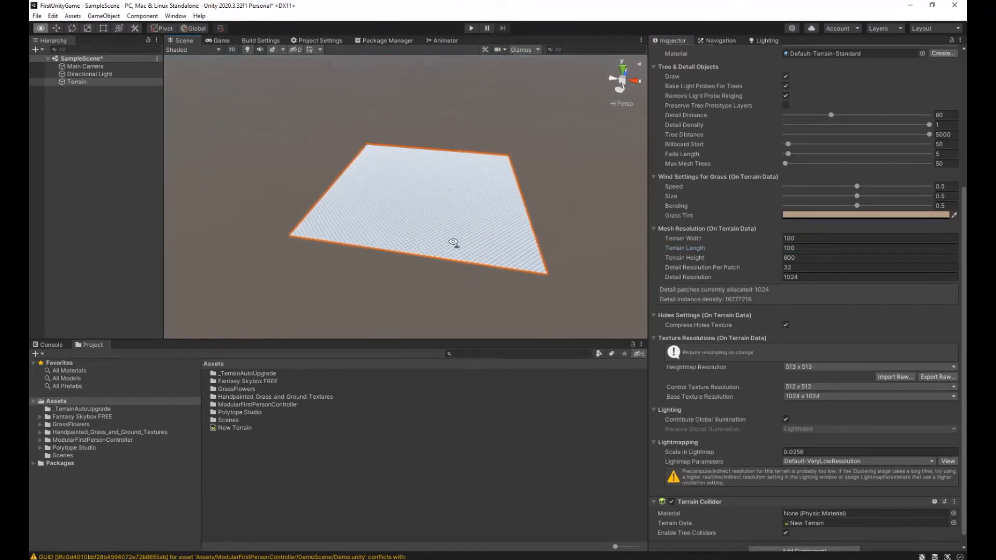
mouse_move(463, 245)
alt+mouse_down()
mouse_move(400, 267)
mouse_move(460, 263)
mouse_move(466, 253)
alt+mouse_up()
right_drag(466, 252, 456, 252)
key(w)
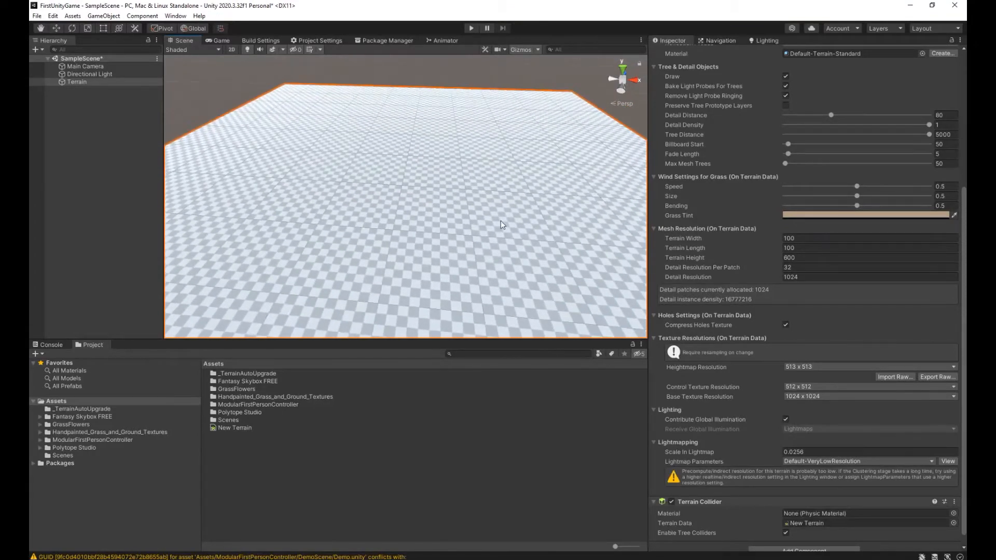
click(471, 28)
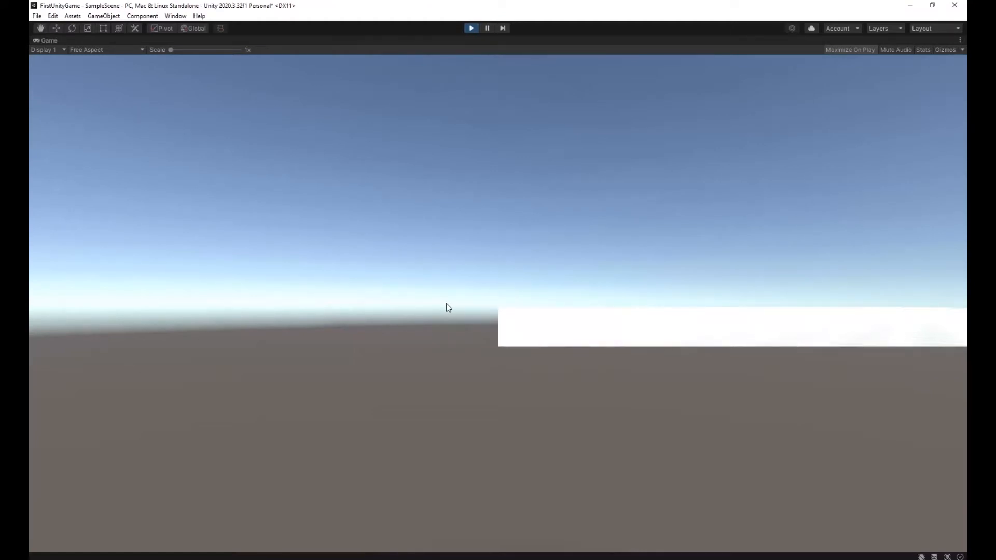
click(472, 28)
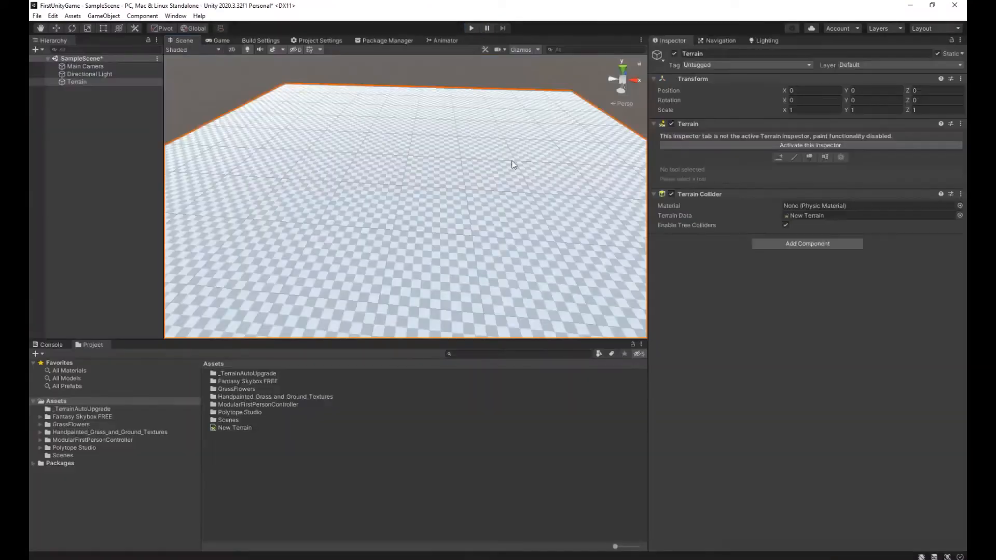
Delete the Main Camera from SampleScene.
click(71, 198)
click(110, 66)
key(Delete)
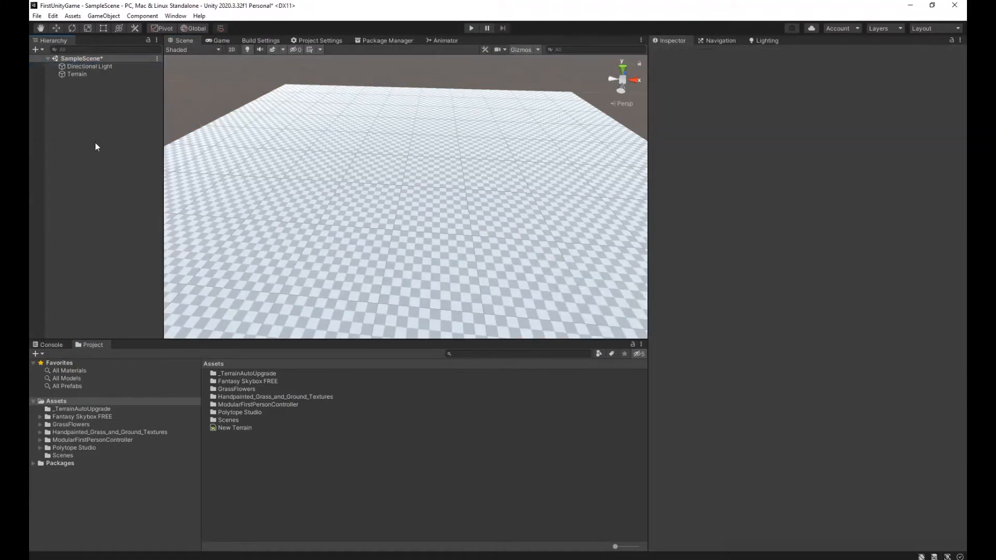
Place the FirstPersonController prefab from the ModularFirstPersonController assets on the terrain at about X 51.5, Z 36.6.
double_click(242, 405)
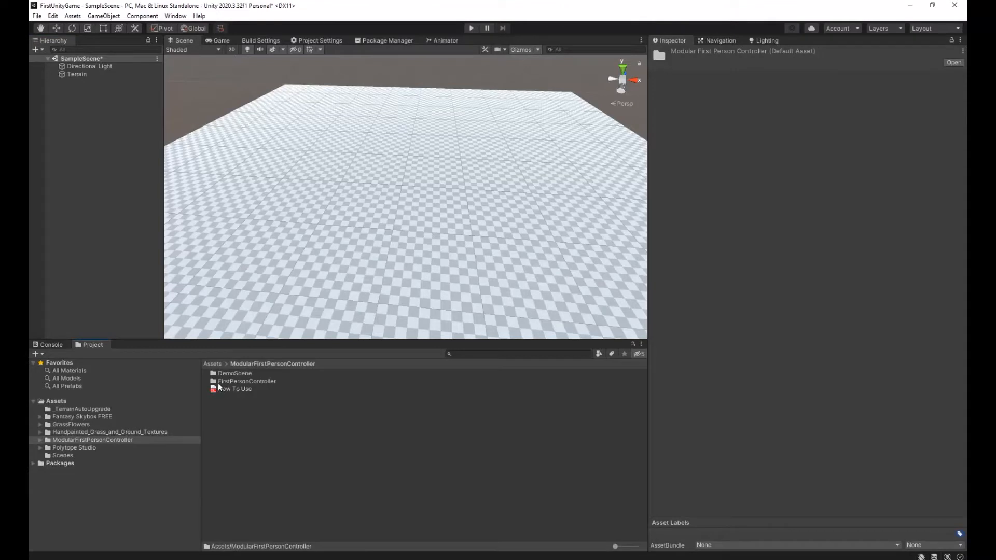
double_click(231, 382)
click(231, 389)
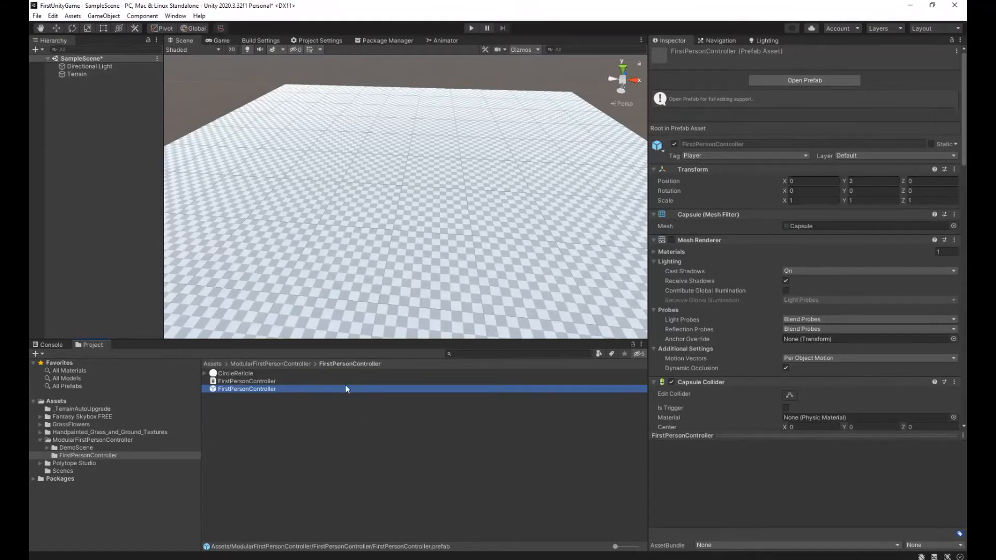
drag(340, 390, 409, 200)
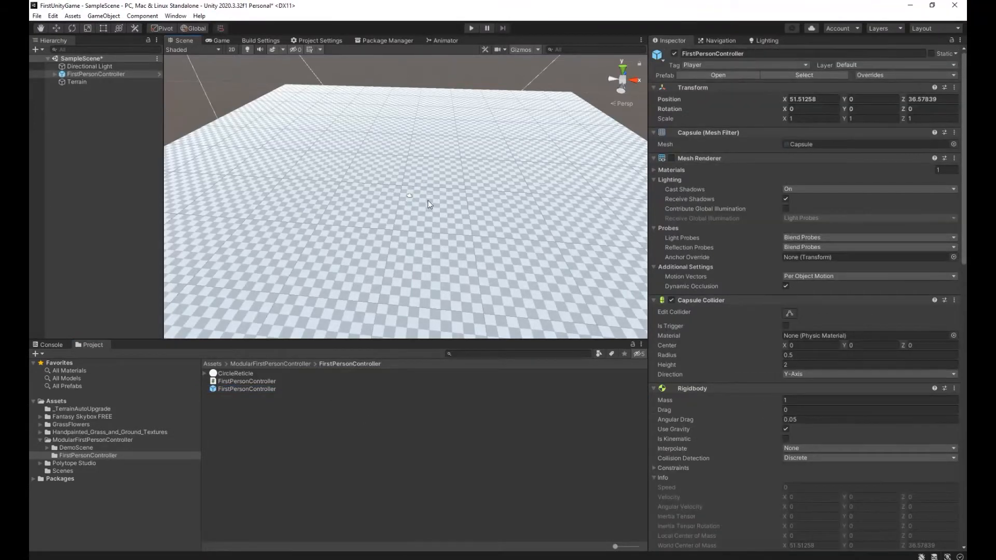
Examine the placed FirstPersonController up close, including its child PlayerCamera and that camera's preview.
right_drag(435, 224, 386, 233)
right_drag(309, 219, 267, 142)
right_drag(364, 199, 390, 275)
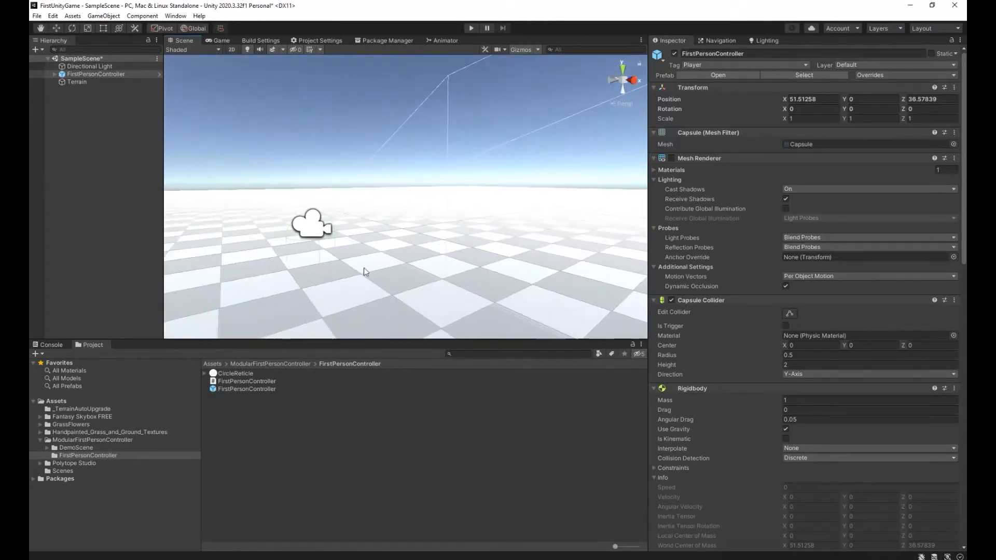
click(310, 224)
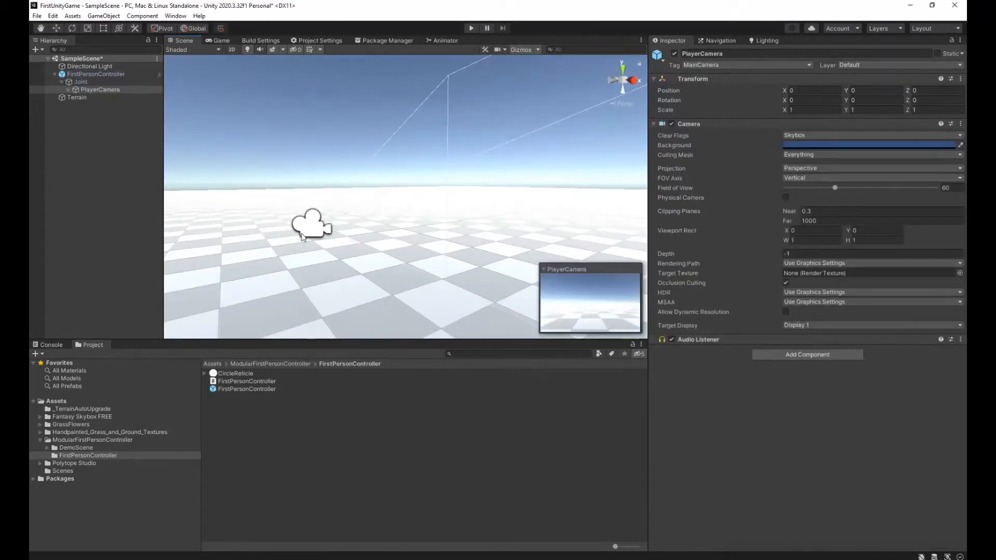
click(92, 77)
click(106, 89)
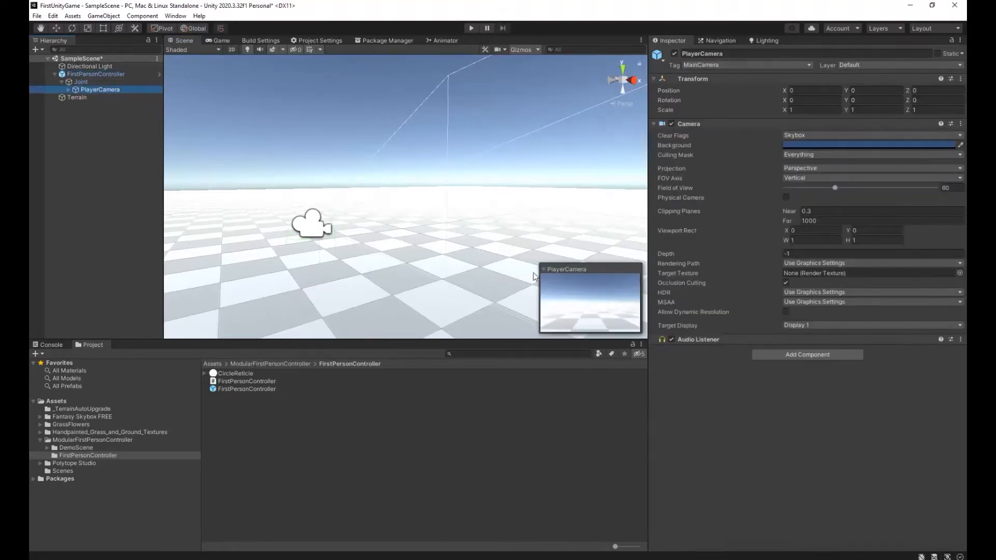
right_drag(453, 187, 418, 180)
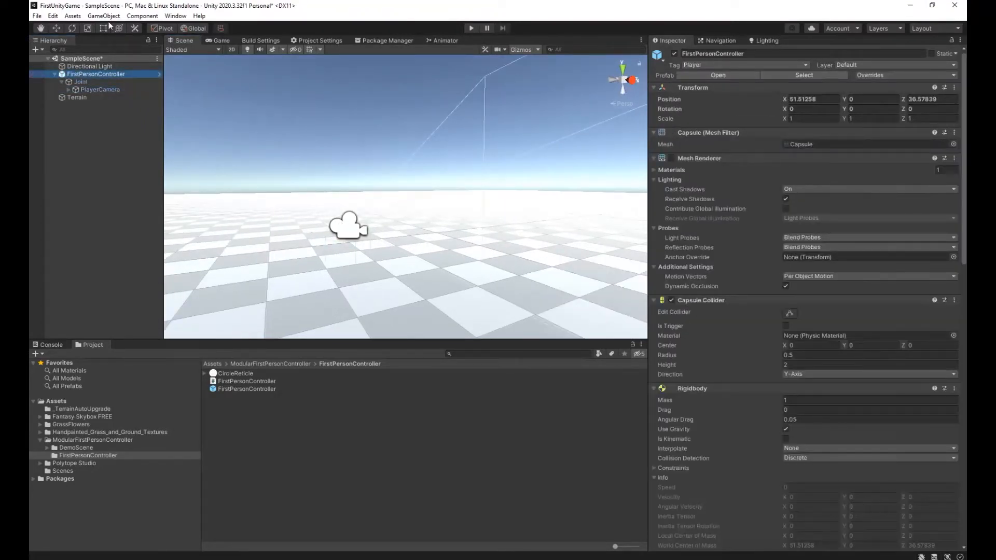
Raise the FirstPersonController above the terrain surface to a Y position of about 2.4.
click(53, 30)
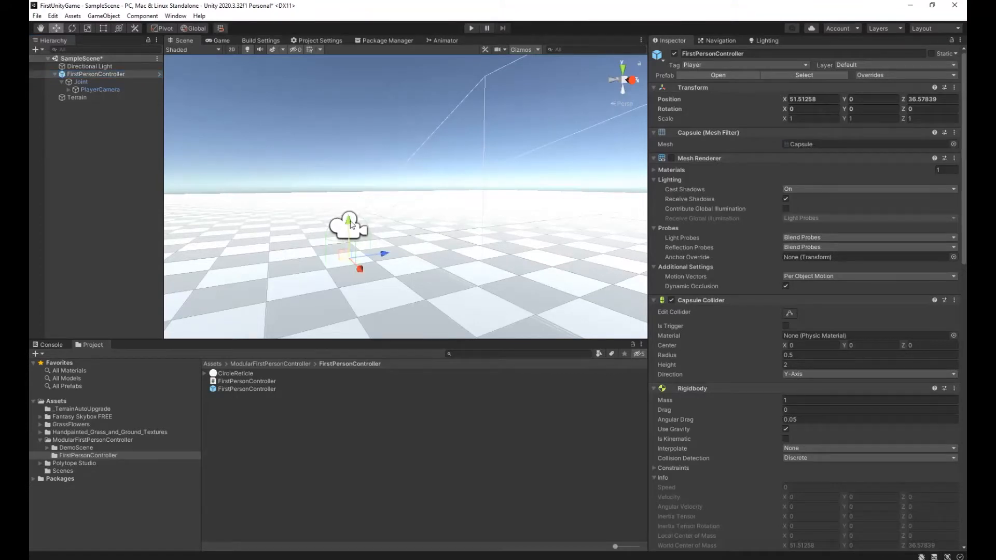
drag(347, 192, 348, 174)
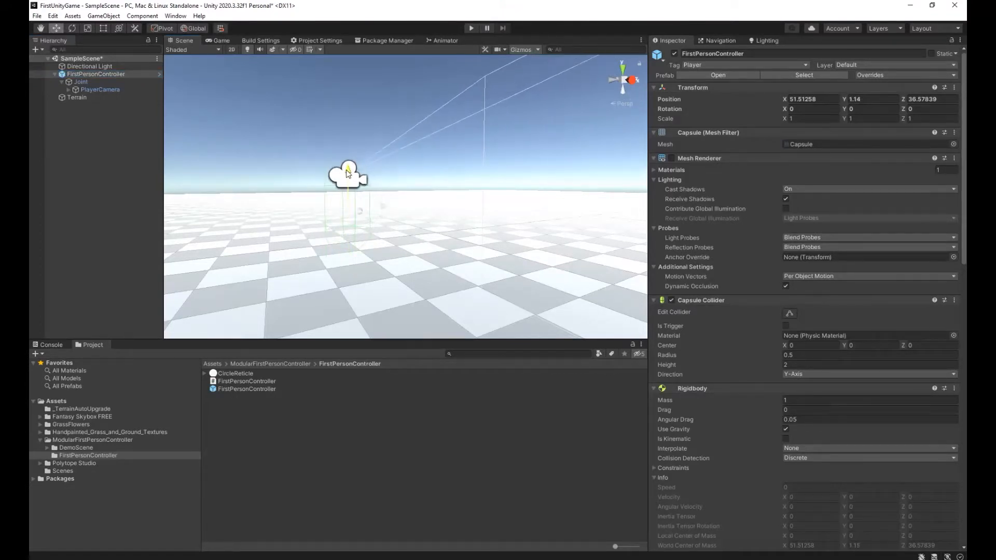
key(w)
right_drag(395, 258, 332, 251)
key(s)
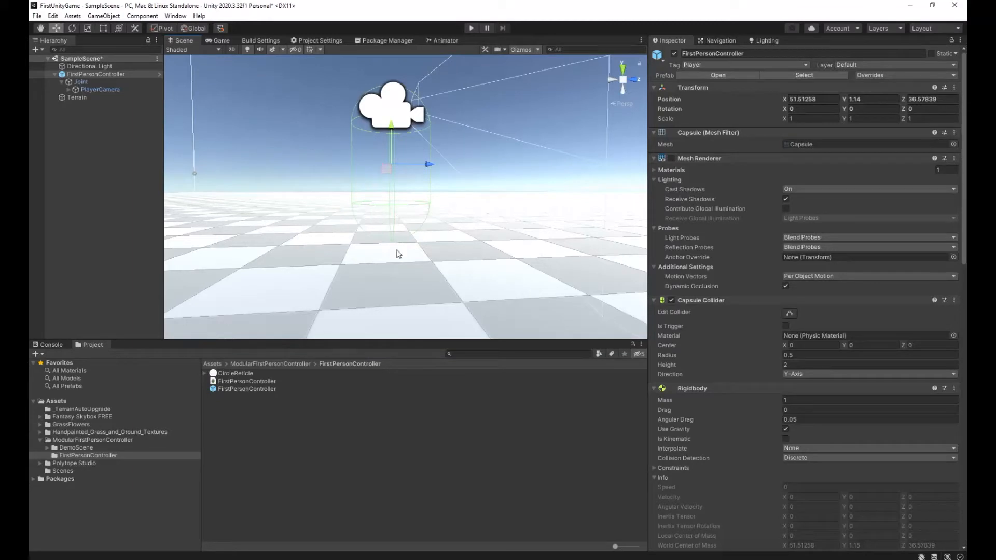
right_drag(428, 241, 431, 236)
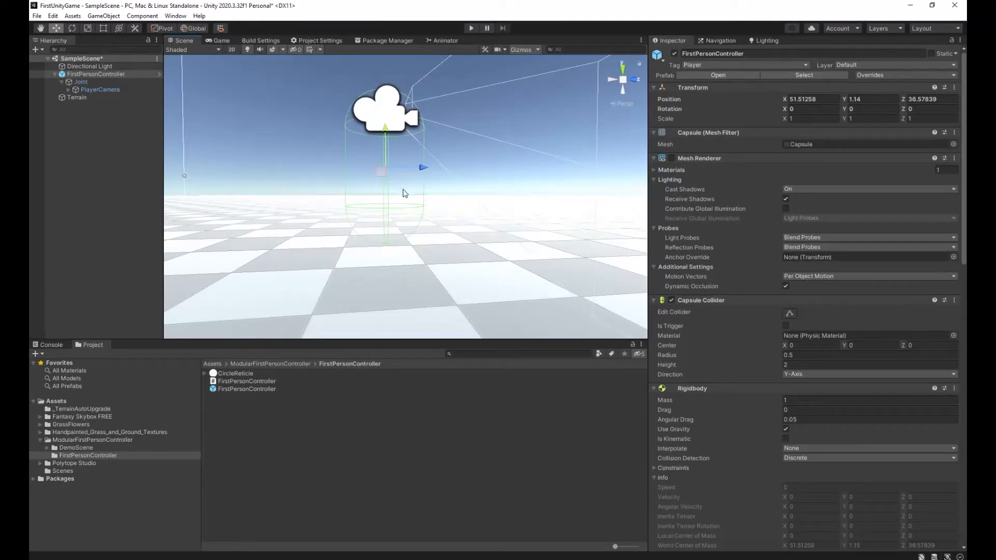
right_drag(483, 239, 421, 178)
drag(388, 154, 391, 60)
right_drag(423, 243, 407, 203)
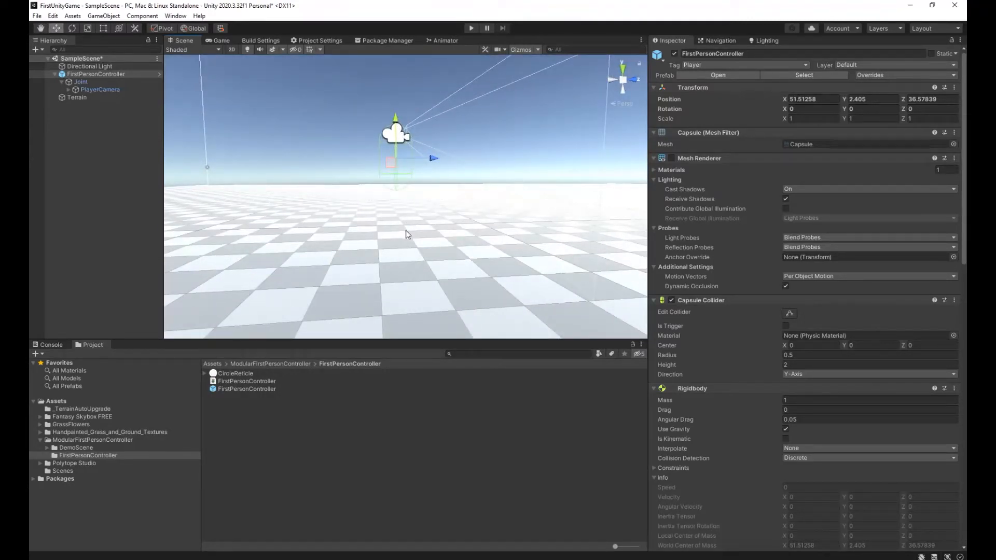
Run the scene in Play mode to test the first-person controller, stop it, and clear the object selection.
click(472, 28)
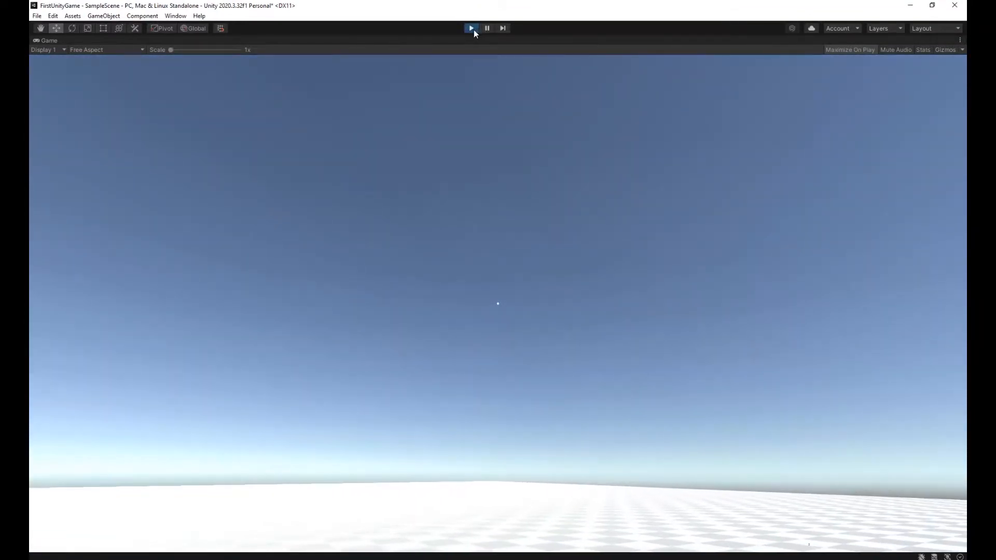
click(472, 28)
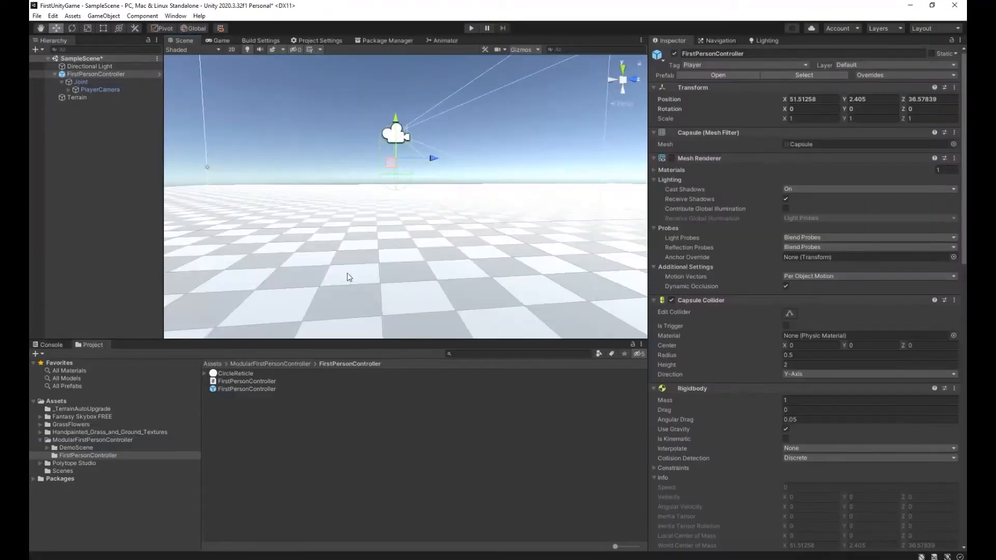
click(337, 456)
right_drag(367, 289, 412, 227)
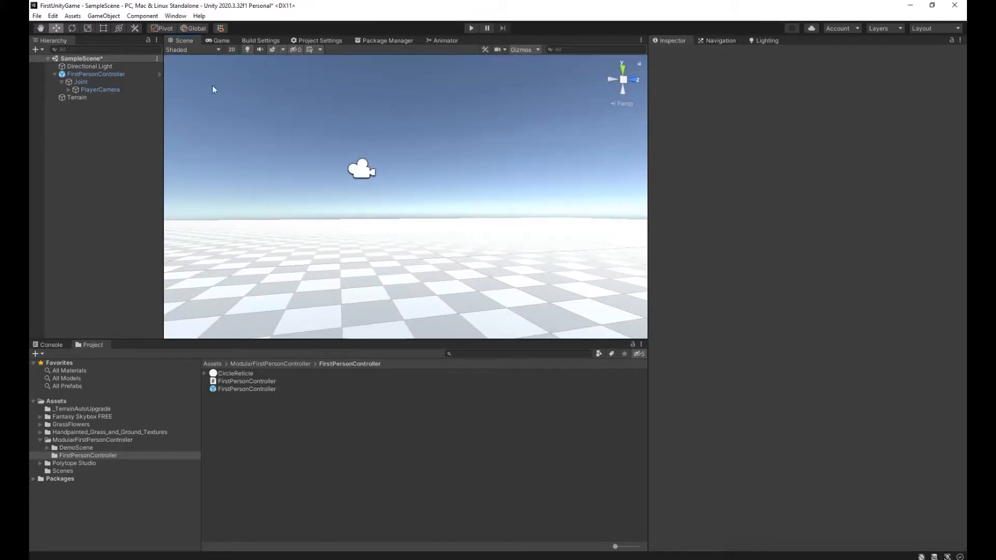
Open the scene's Environment lighting settings.
click(175, 15)
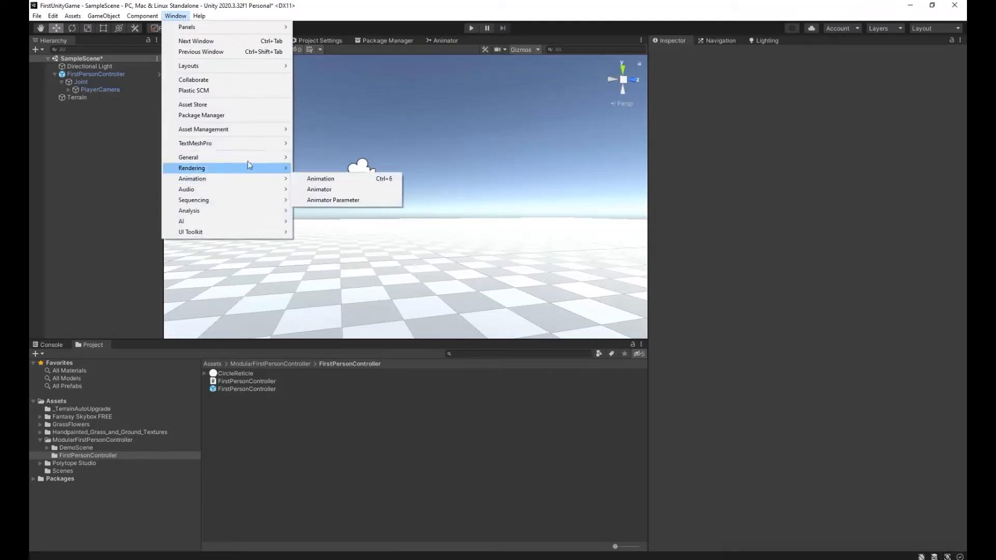
mouse_move(255, 171)
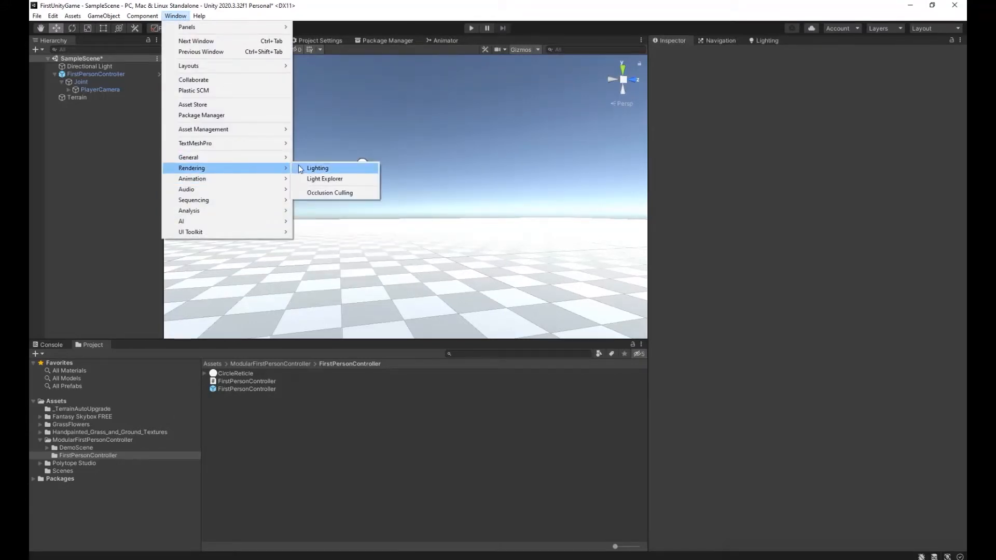
click(317, 169)
click(755, 54)
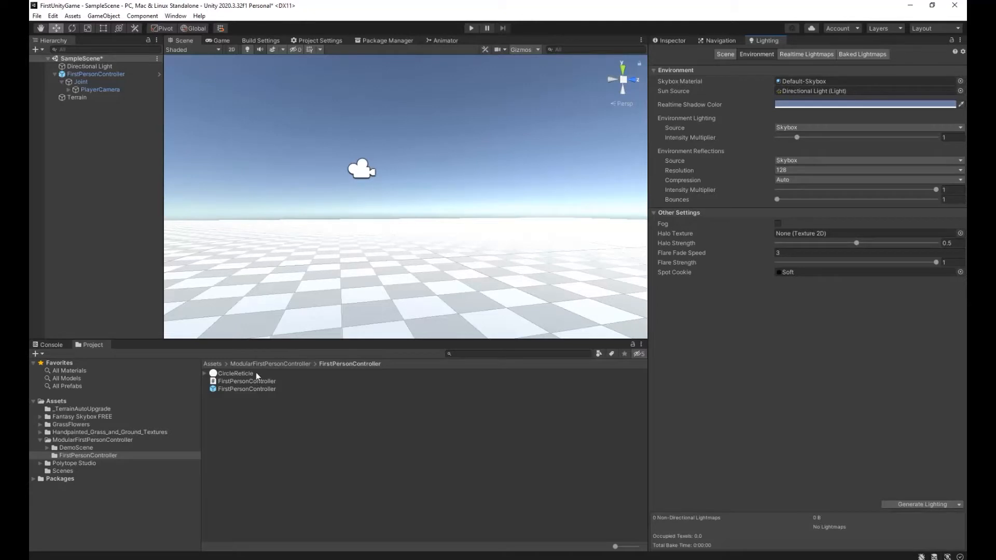
Assign FS000_Day_01 from the Classic cubemaps of Fantasy Skybox FREE as the scene's skybox material.
click(212, 365)
double_click(240, 381)
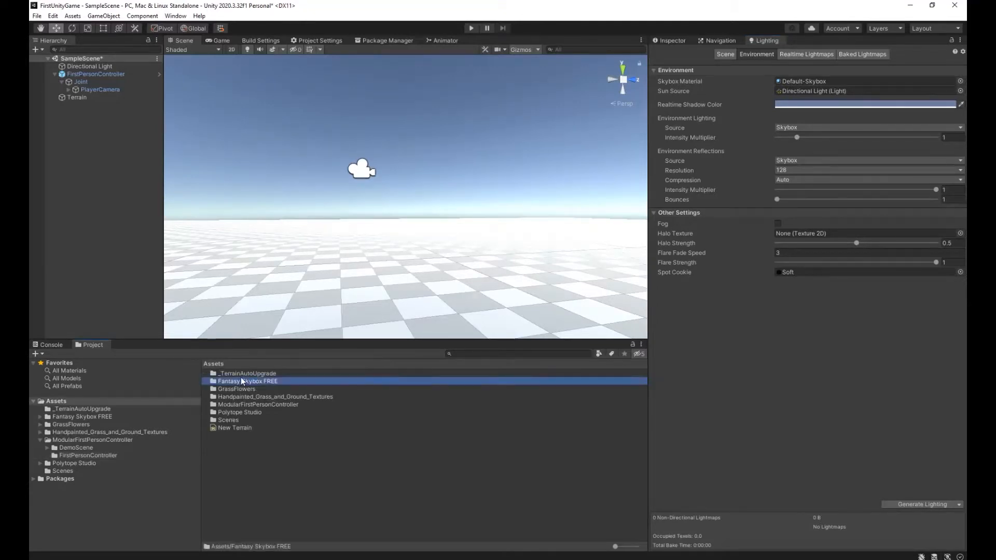
double_click(238, 372)
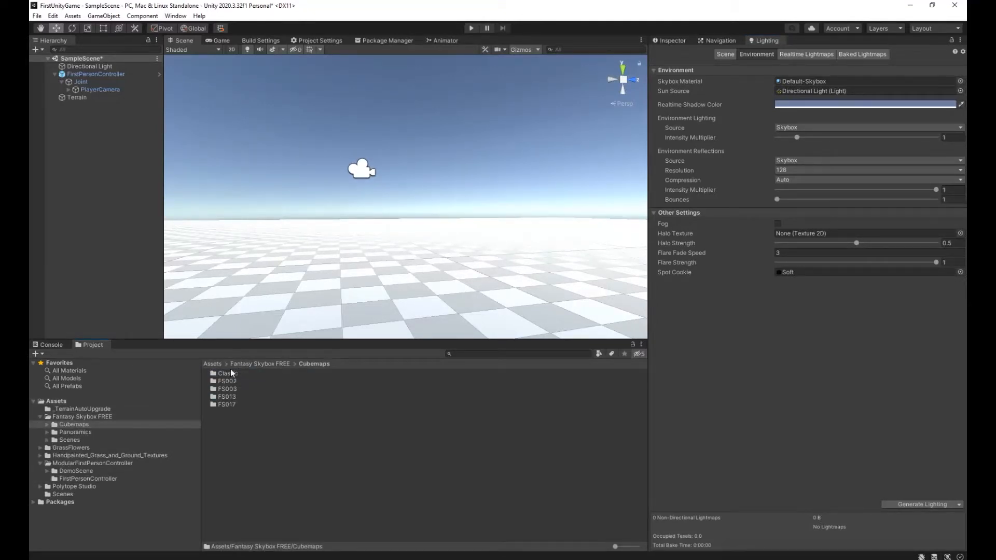
double_click(227, 373)
drag(254, 374, 810, 82)
alt+drag(445, 211, 518, 193)
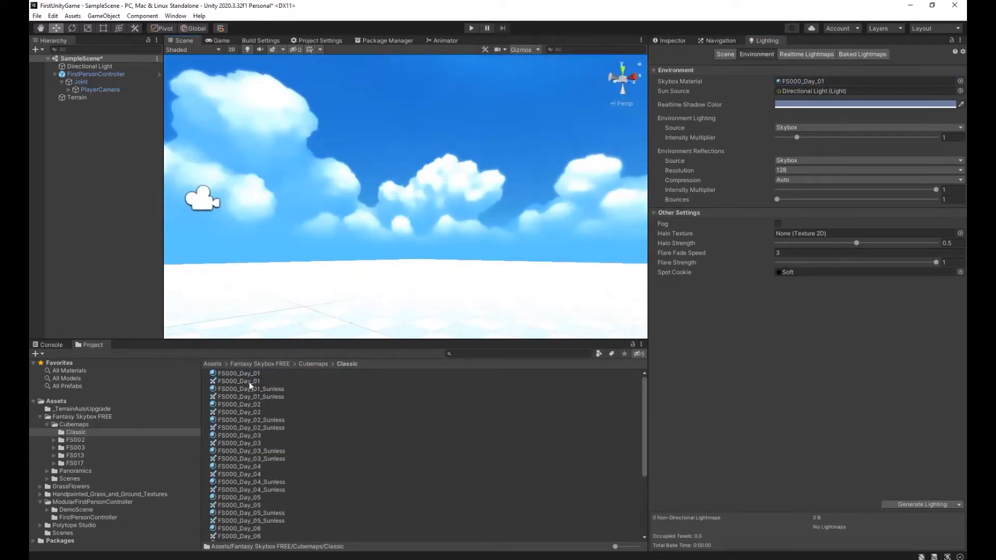
Try FS000_Day_01_Sunless, FS000_Night_02_Moonless and FS000_Night_03_Moonless from the Classic cubemaps as the skybox material.
drag(253, 389, 809, 82)
scroll(260, 494, down, 5)
drag(286, 500, 812, 82)
right_drag(560, 246, 423, 220)
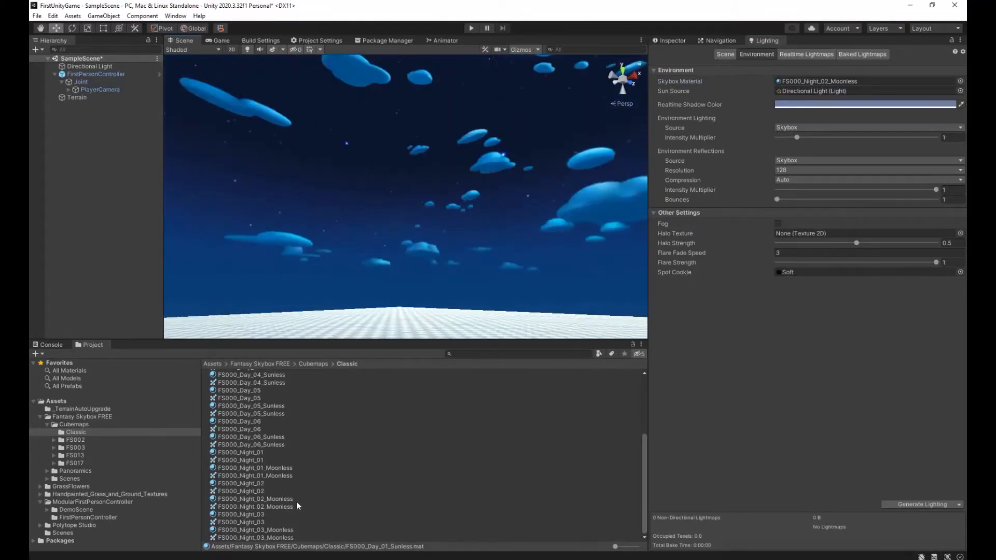
drag(285, 532, 786, 83)
right_drag(360, 288, 301, 264)
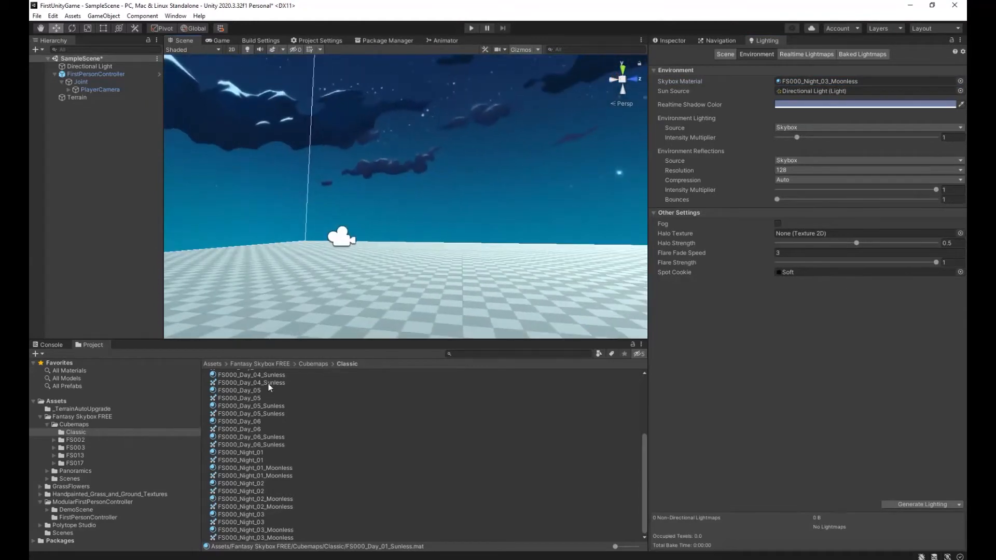
Try FS002_Day_Cubemap and FS002_Rainy_Cubemap from the FS002 cubemaps folder as the skybox material.
click(312, 364)
double_click(238, 385)
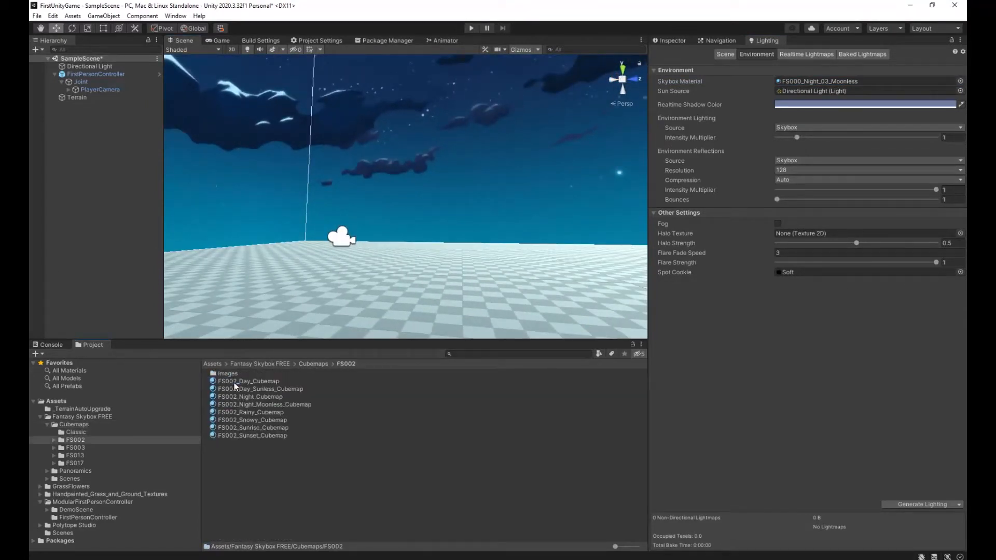
drag(246, 379, 787, 82)
right_drag(467, 279, 264, 311)
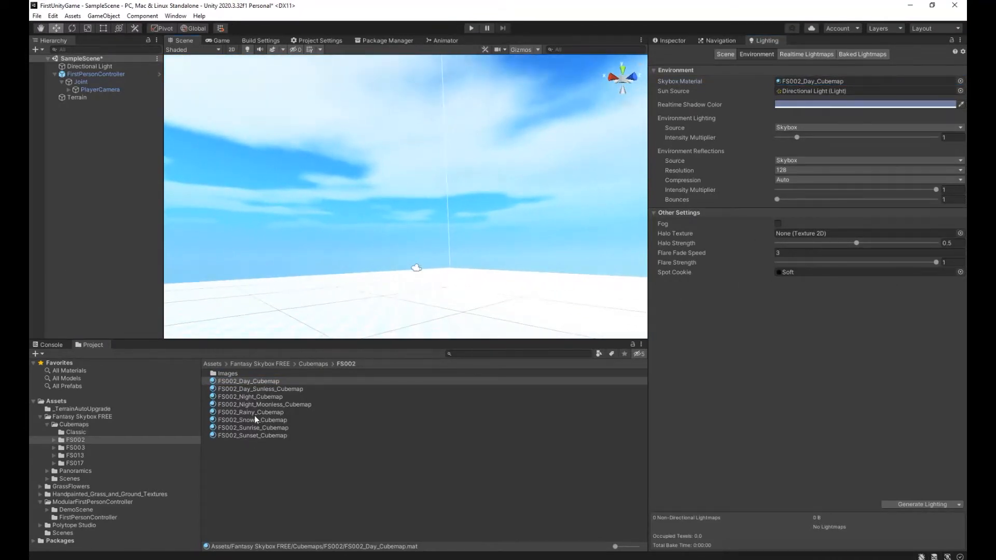
drag(251, 414, 813, 83)
right_drag(540, 203, 36, 235)
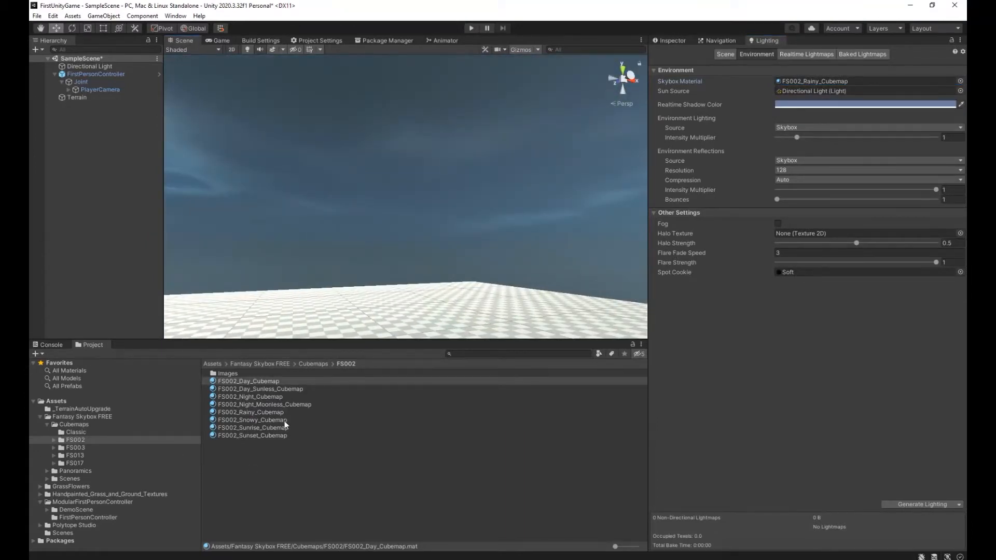
Try FS002_Sunset_Cubemap as the skybox material.
drag(828, 81, 828, 81)
right_drag(544, 236, 303, 264)
drag(238, 436, 814, 84)
right_drag(498, 228, 302, 251)
Return to the Classic cubemaps and try FS000_Day_01 and FS000_Day_01_Sunless as the skybox material.
click(314, 365)
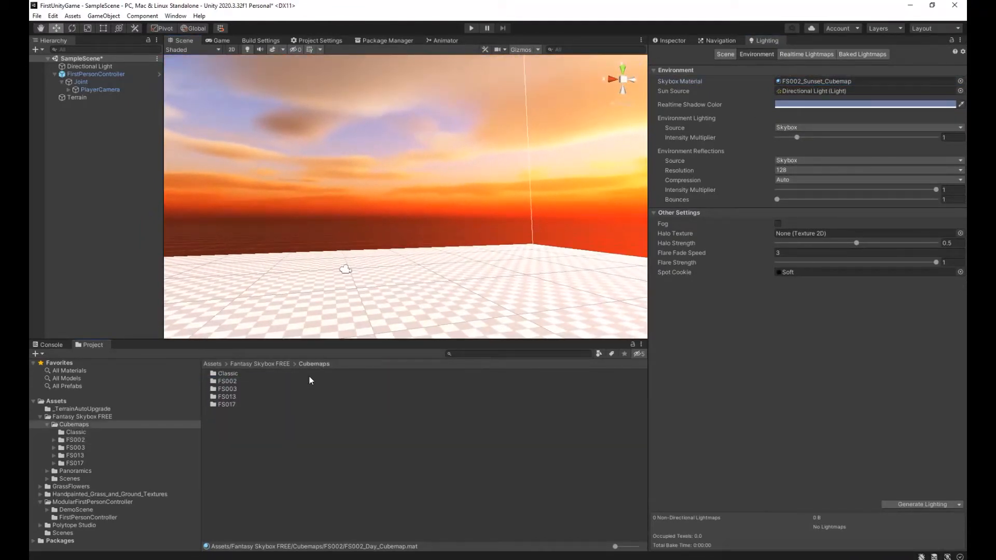
double_click(241, 375)
drag(238, 374, 819, 81)
alt+drag(509, 299, 265, 311)
click(254, 390)
drag(254, 390, 819, 81)
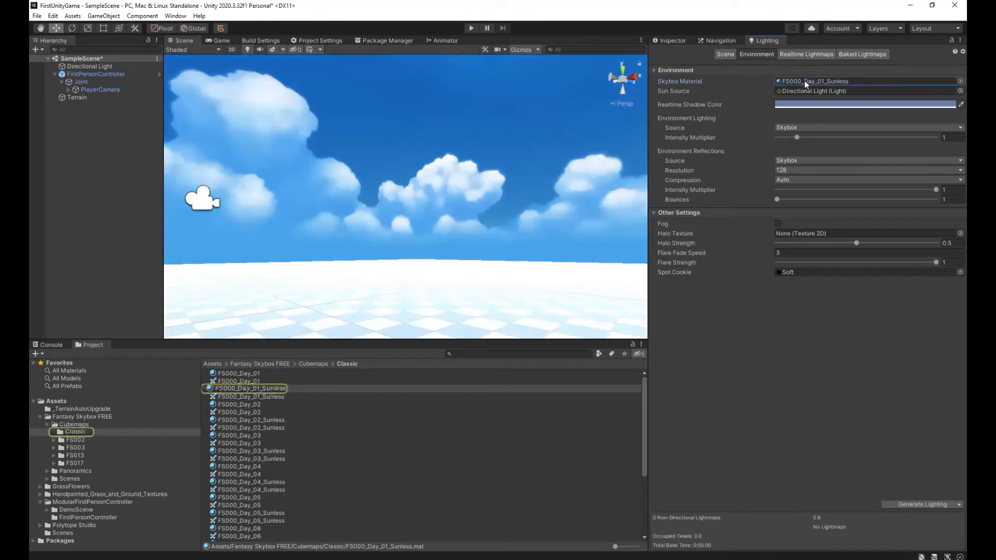
Try the Classic night skies FS000_Night_02_Moonless and FS000_Night_03_Moonless as the skybox material.
scroll(279, 511, down, 3)
drag(284, 499, 823, 82)
alt+drag(418, 244, 373, 223)
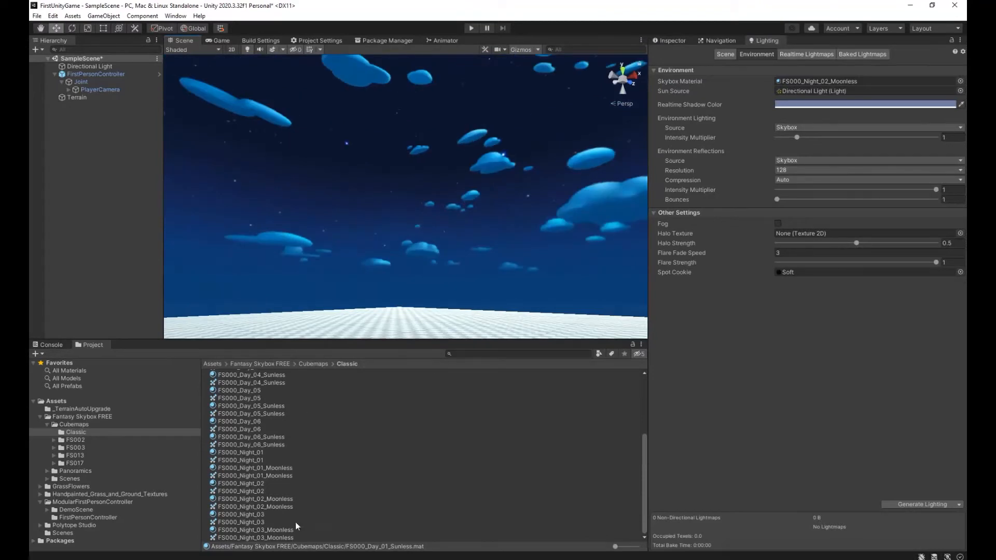
drag(283, 532, 786, 90)
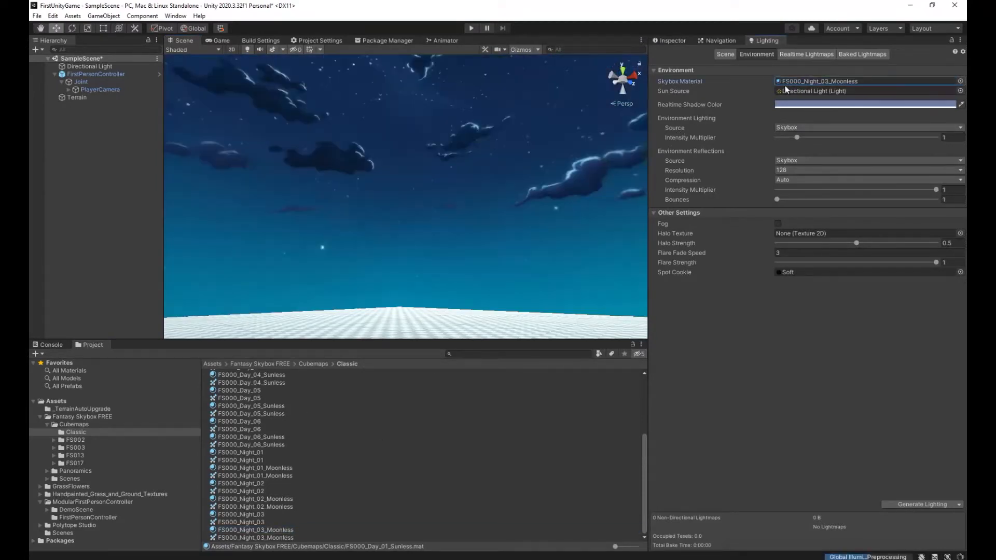
right_drag(465, 232, 298, 266)
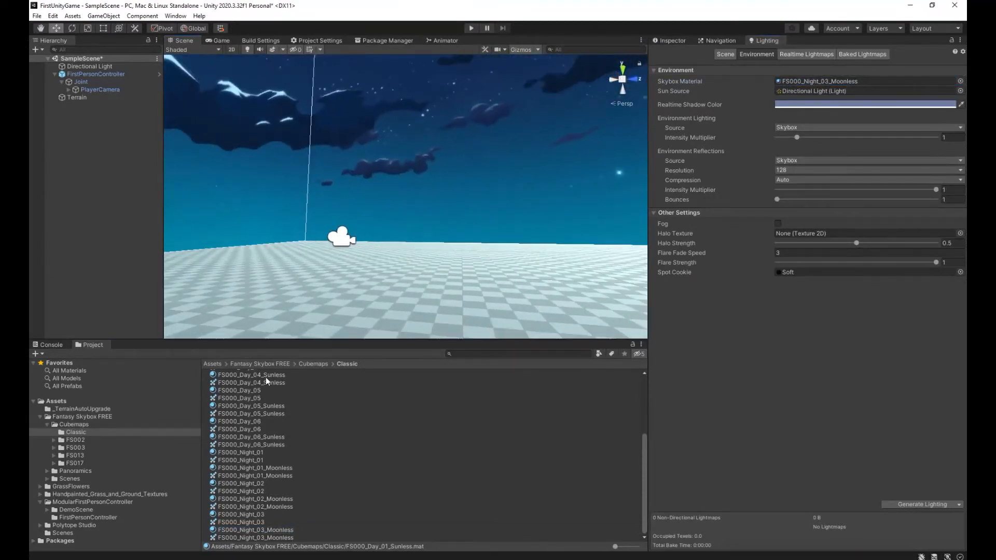
Go to the FS002 cubemaps folder and try its FS002_Day_Cubemap and FS002_Rainy_Cubemap materials as the skybox.
click(313, 364)
double_click(235, 384)
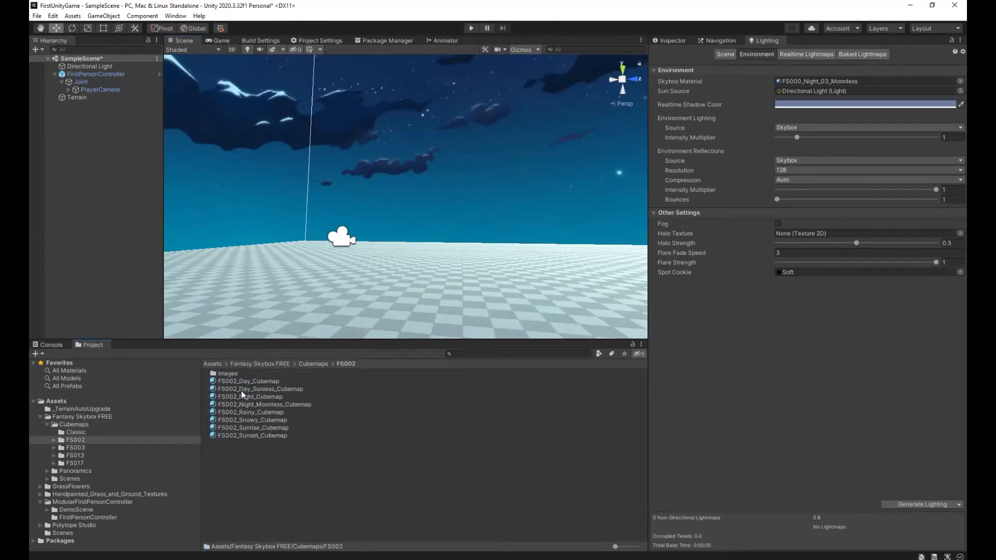
click(254, 382)
drag(245, 380, 792, 83)
right_drag(395, 278, 284, 279)
drag(254, 419, 796, 133)
drag(813, 85, 813, 83)
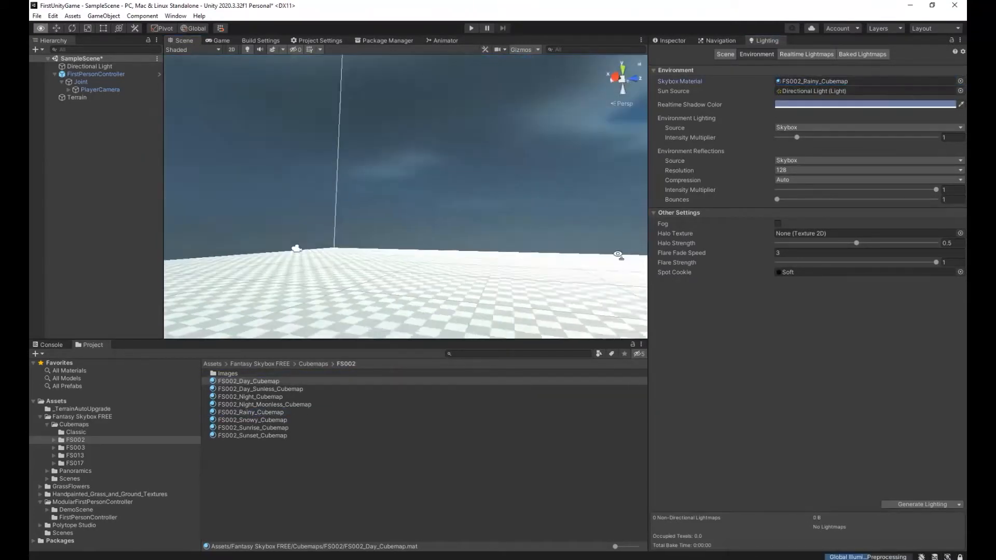
Try FS002_Sunrise_Cubemap and FS002_Sunset_Cubemap as the skybox material.
drag(269, 427, 807, 86)
right_drag(817, 282, 302, 264)
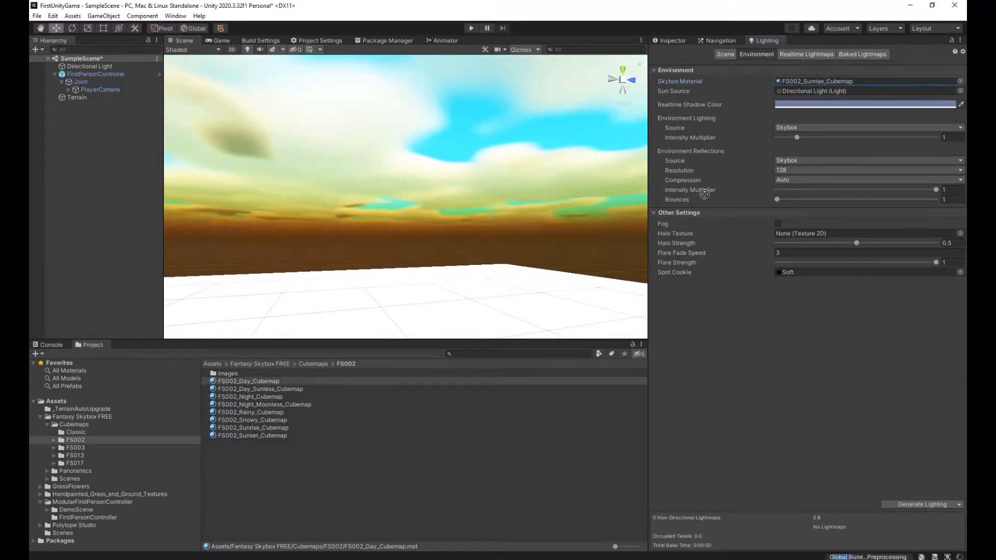
drag(816, 86, 816, 84)
right_drag(560, 210, 303, 241)
Set the skybox material back to FS000_Day_01 from the Classic cubemaps folder.
click(308, 365)
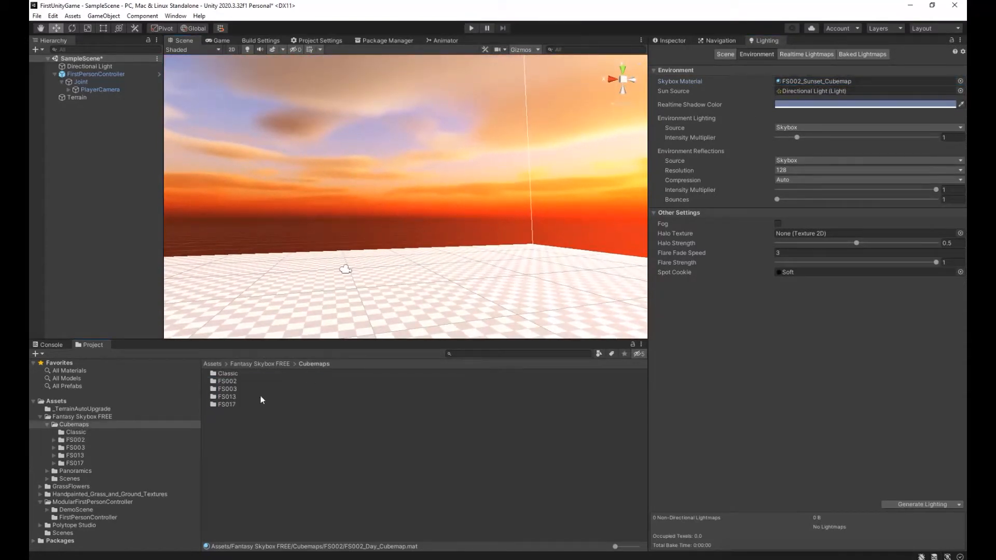
double_click(240, 377)
drag(238, 374, 820, 81)
right_drag(515, 304, 508, 322)
key(w)
Run the scene twice in Play mode to look around under the cloudy day skybox, stopping it each time.
click(471, 28)
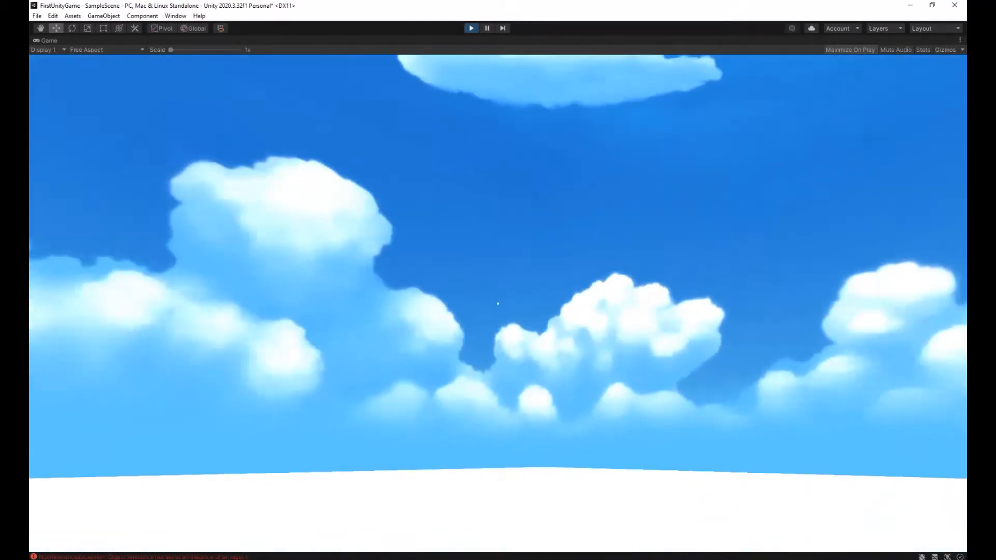
key(ctrl+p)
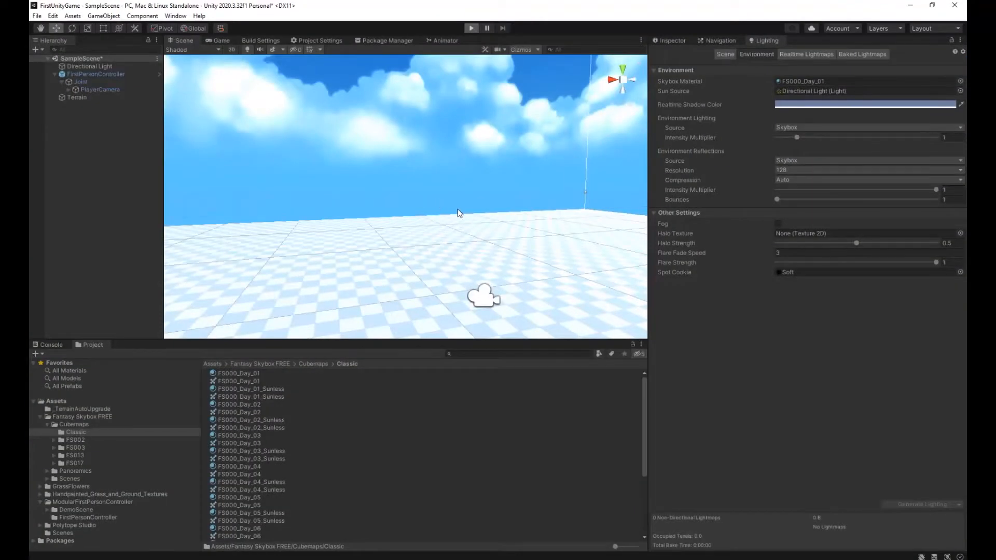
key(ctrl+p)
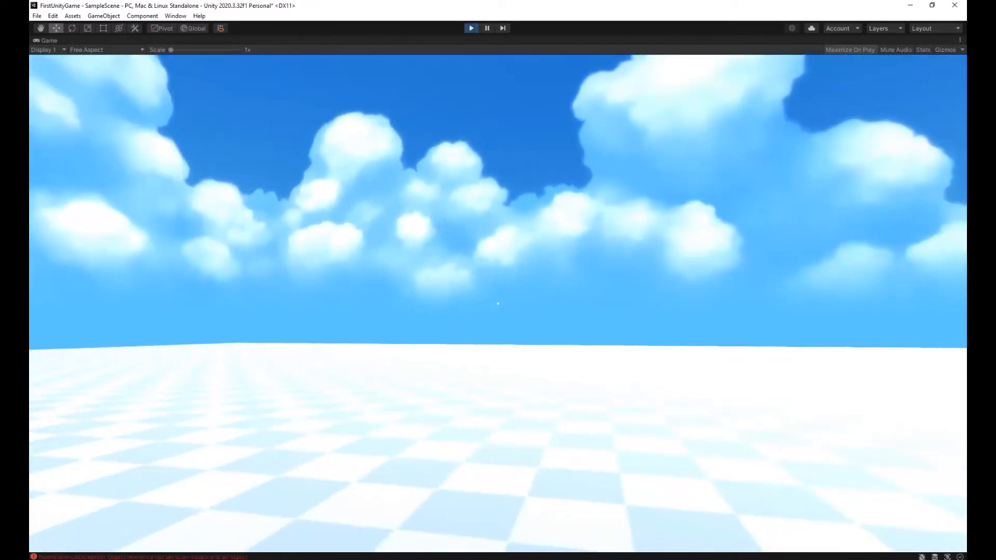
key(Escape)
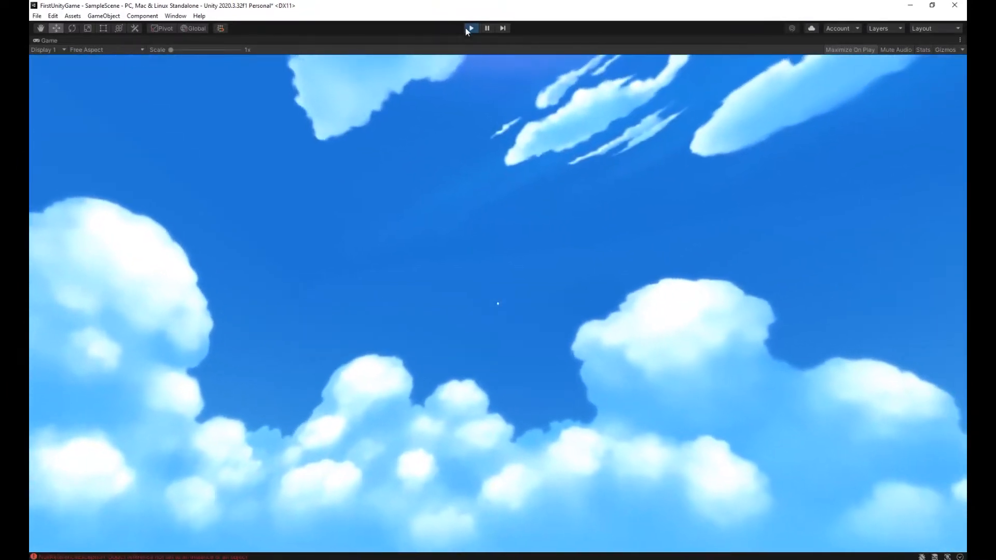
click(469, 29)
Select the Terrain and activate its terrain inspector so the painting tools are available.
right_drag(525, 279, 551, 285)
click(551, 285)
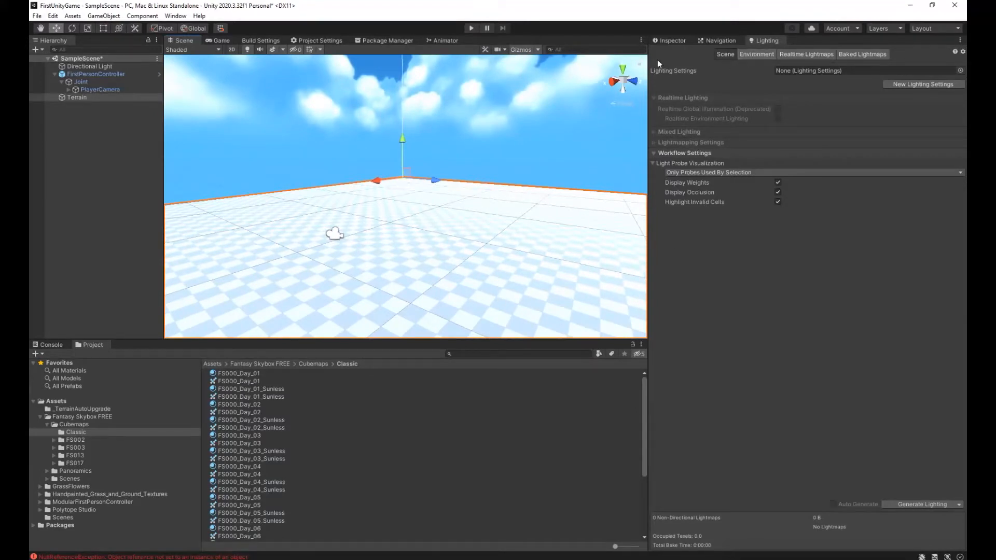
click(672, 40)
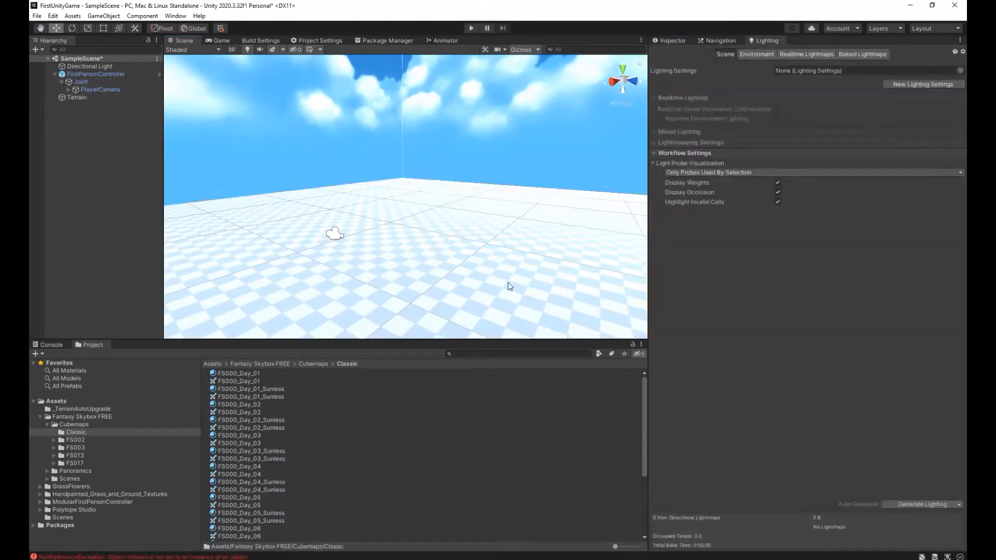
click(502, 301)
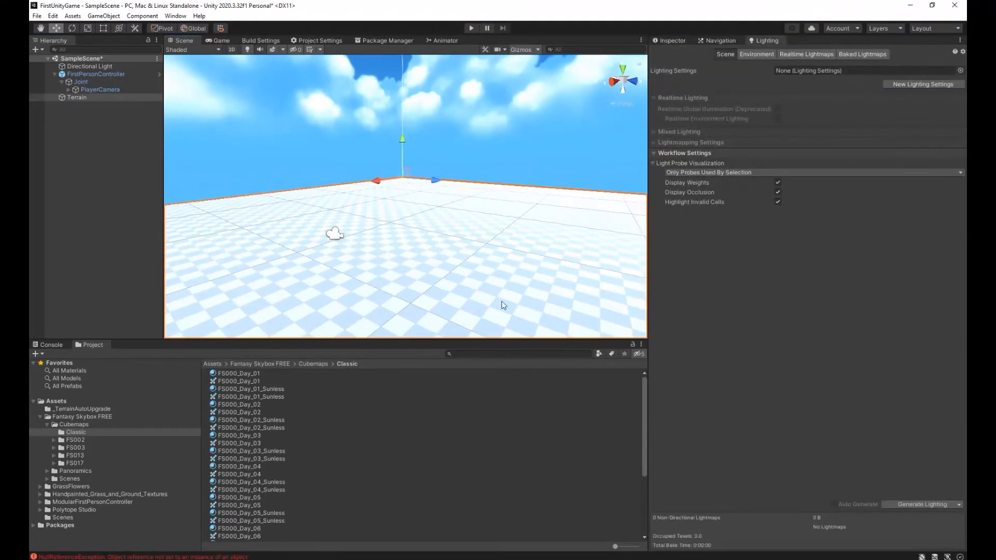
click(673, 40)
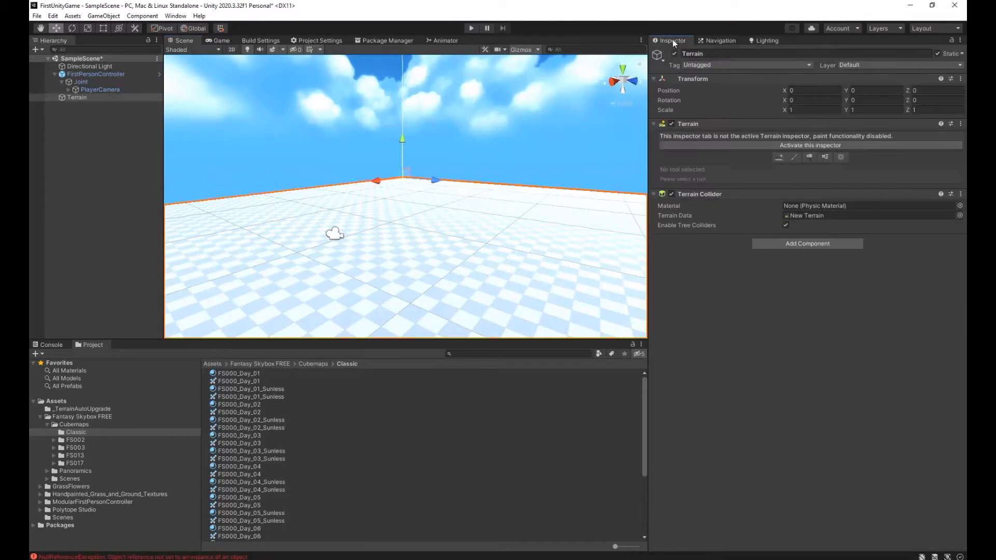
click(81, 97)
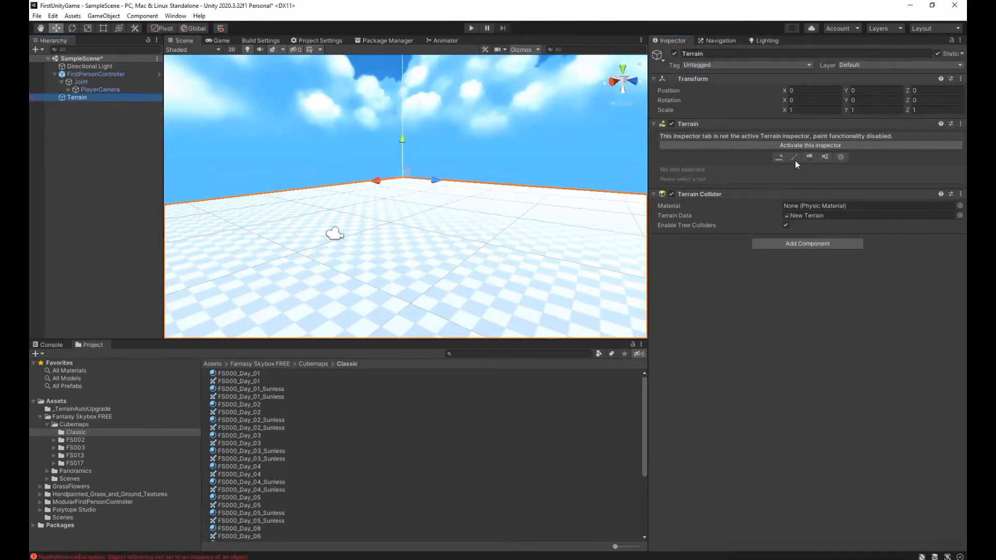
click(784, 147)
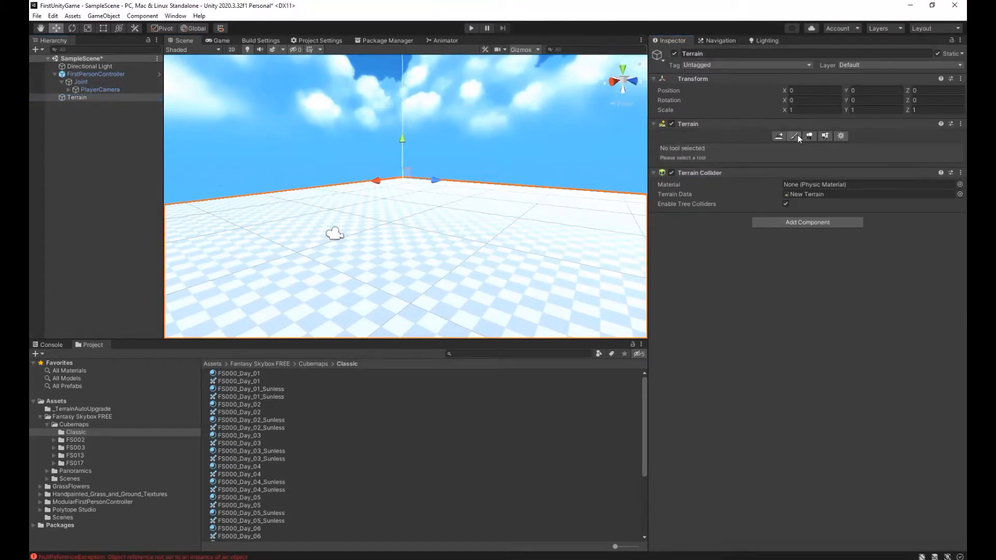
Switch the terrain to painting mode with the Paint Texture tool.
click(796, 136)
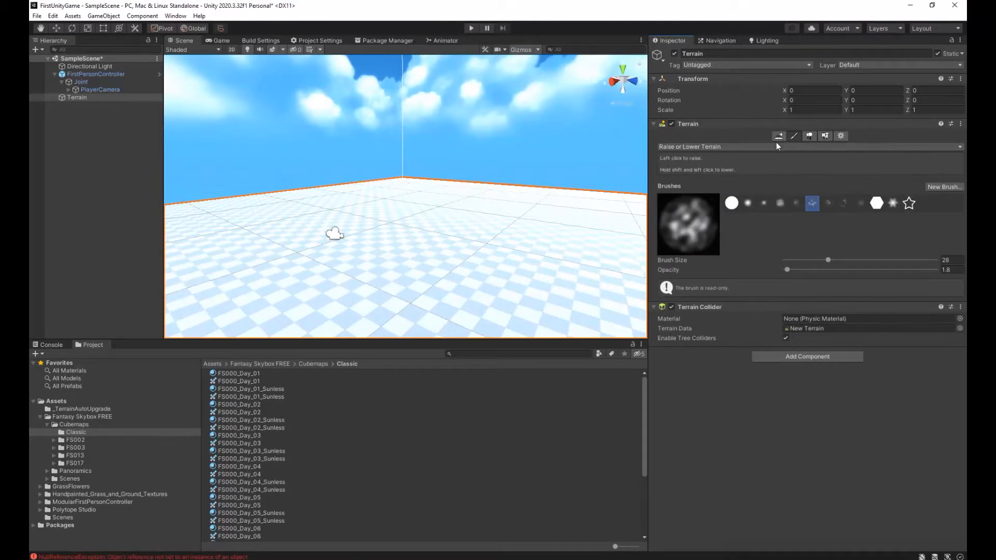
click(776, 146)
click(682, 180)
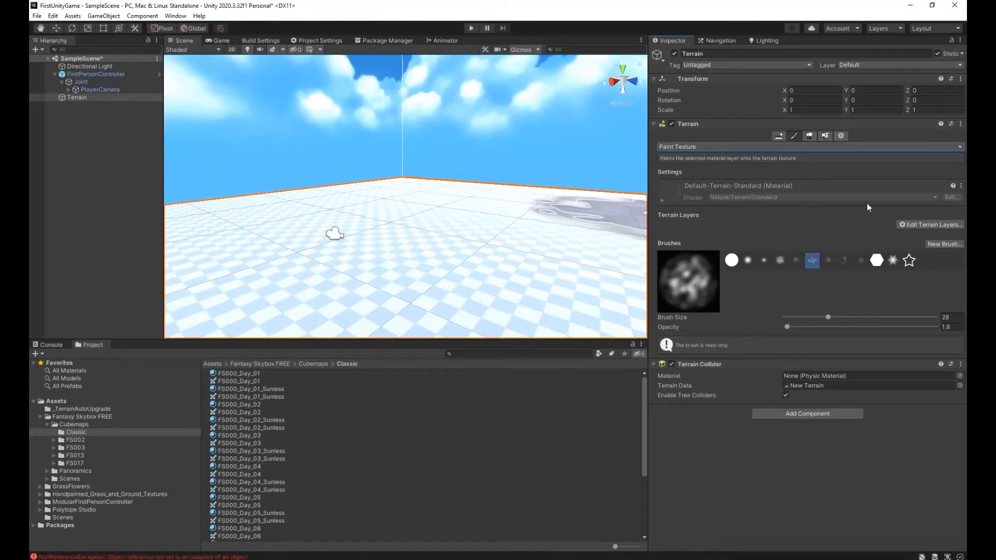
Add Grass_lighted_right from the handpainted textures package as the terrain's first texture layer.
click(915, 225)
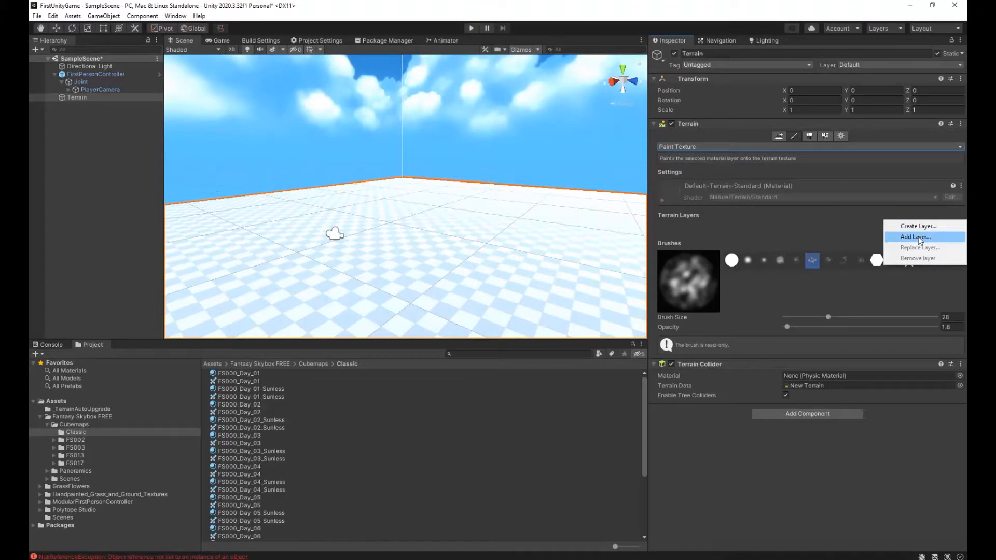
click(916, 237)
mouse_move(773, 219)
mouse_down()
mouse_move(312, 163)
mouse_move(337, 164)
mouse_up()
scroll(438, 425, down, 2)
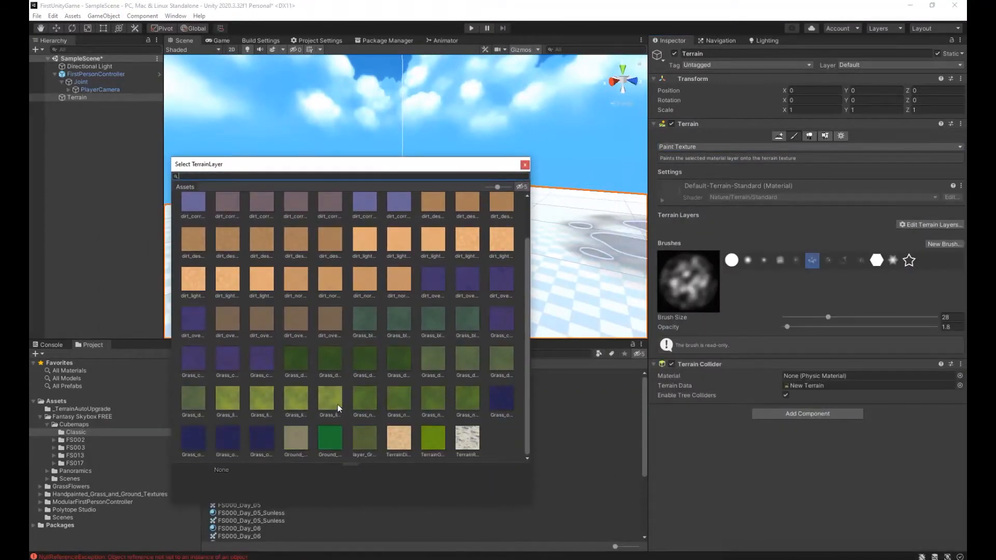
click(289, 391)
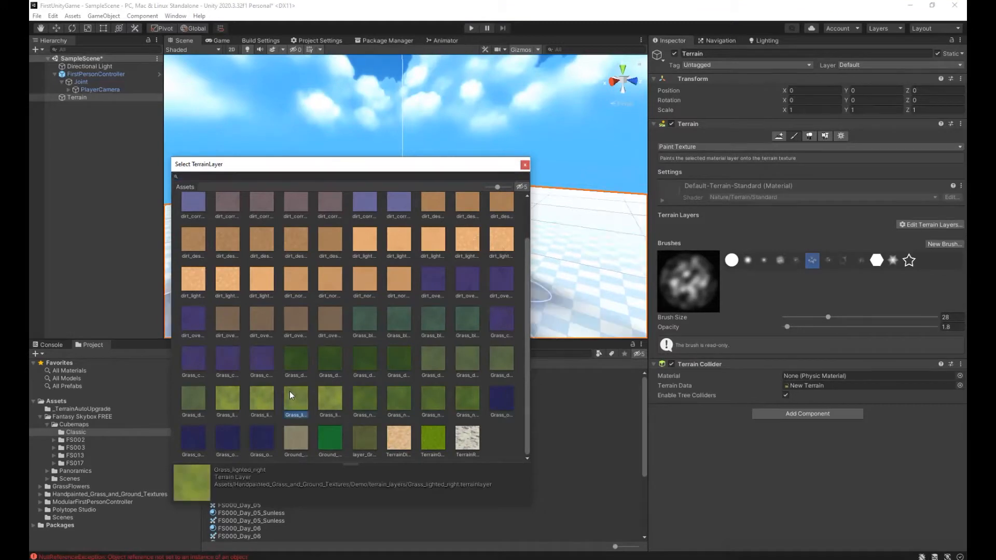
click(331, 397)
click(296, 403)
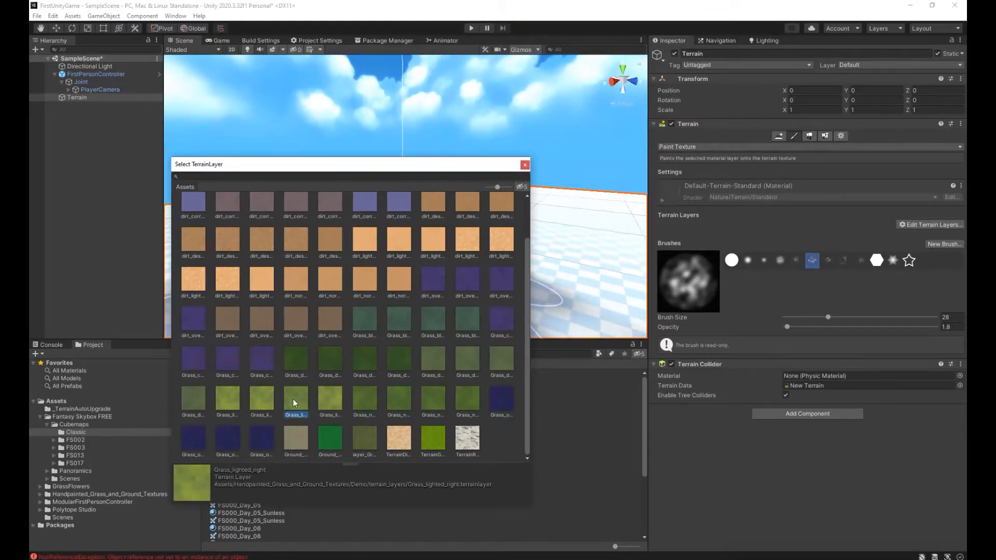
double_click(294, 399)
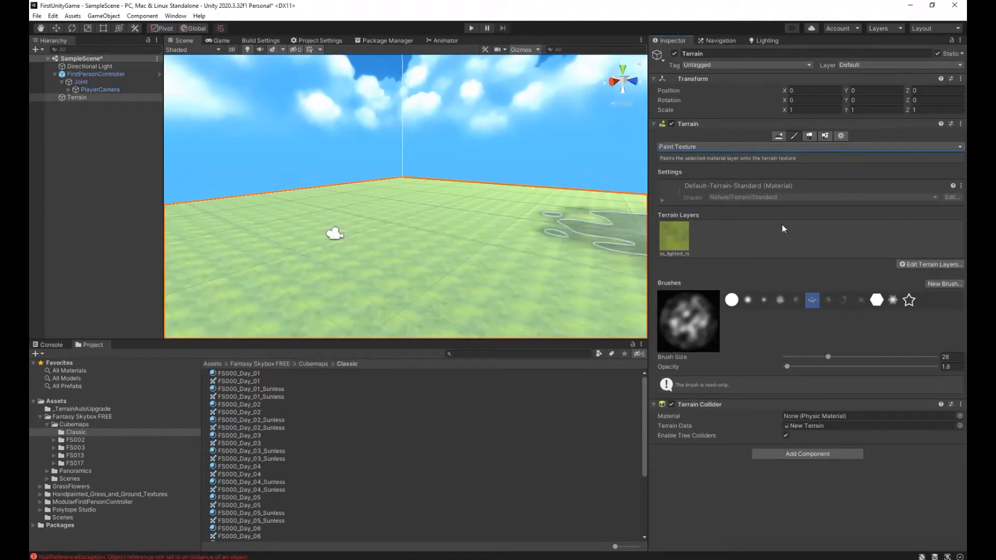
Add Ground_Layer_01 from the Polytope Studio package as the terrain's second texture layer.
mouse_move(529, 262)
right_down()
mouse_move(674, 271)
mouse_move(122, 262)
mouse_move(934, 274)
mouse_move(727, 285)
mouse_move(218, 265)
mouse_move(353, 290)
mouse_move(378, 318)
mouse_move(472, 305)
mouse_move(685, 339)
right_up()
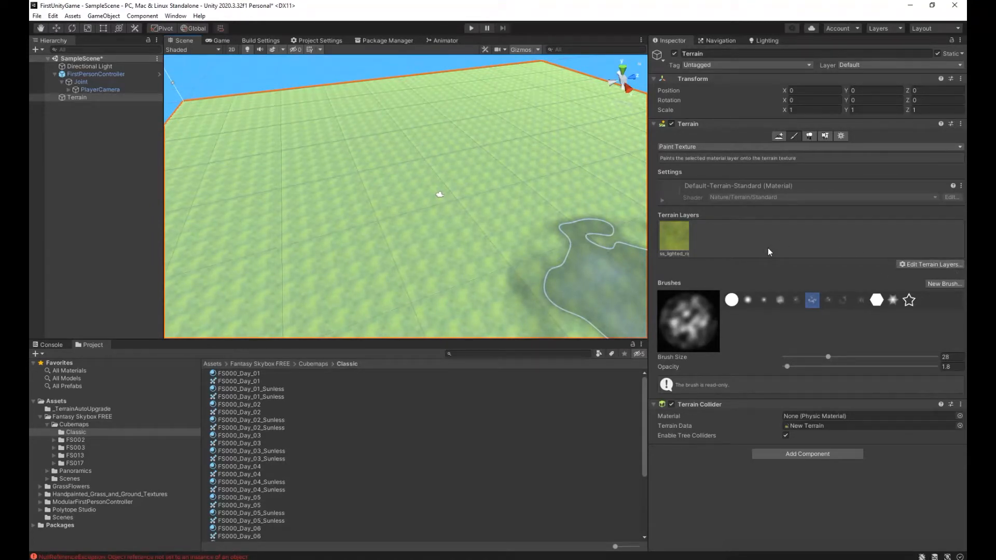
click(917, 265)
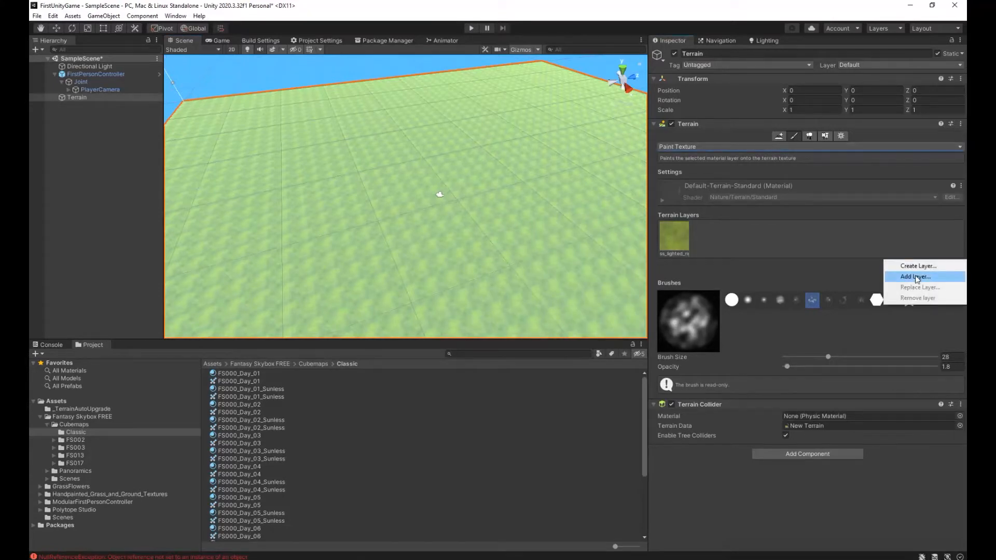
click(916, 277)
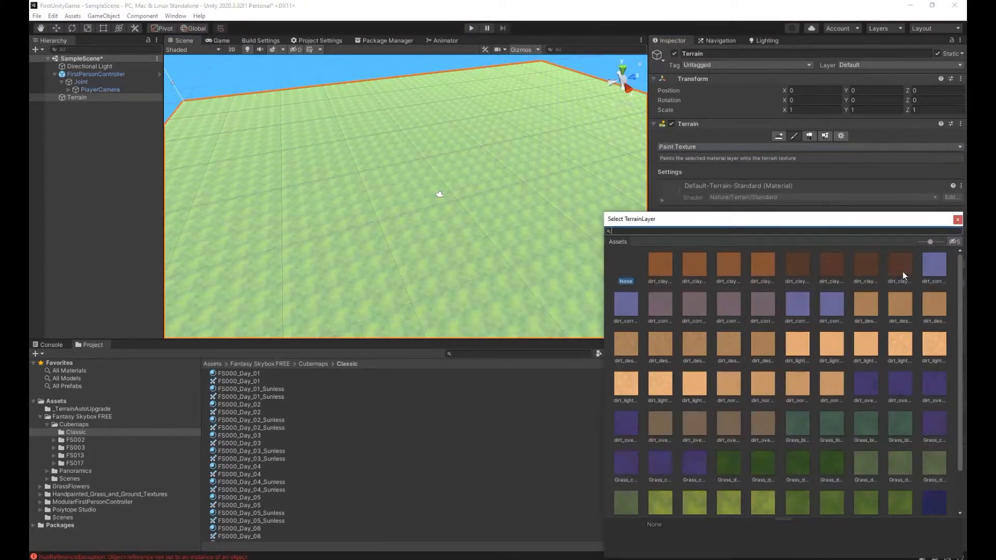
scroll(860, 472, down, 2)
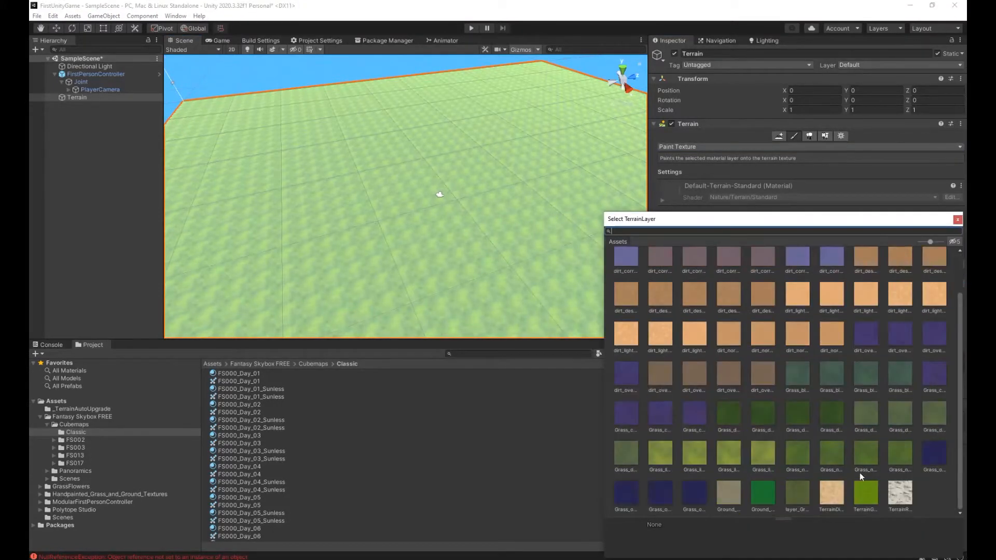
click(722, 492)
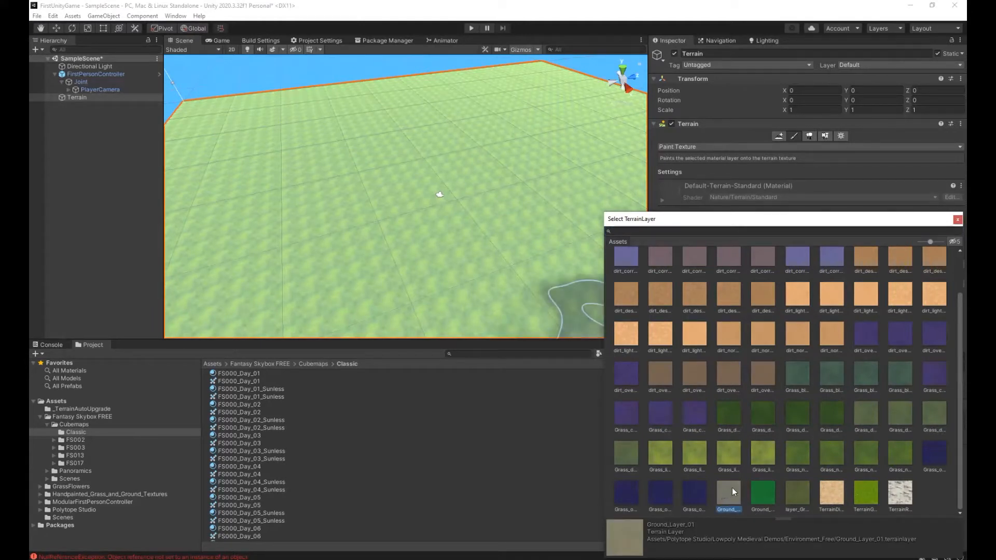
double_click(732, 488)
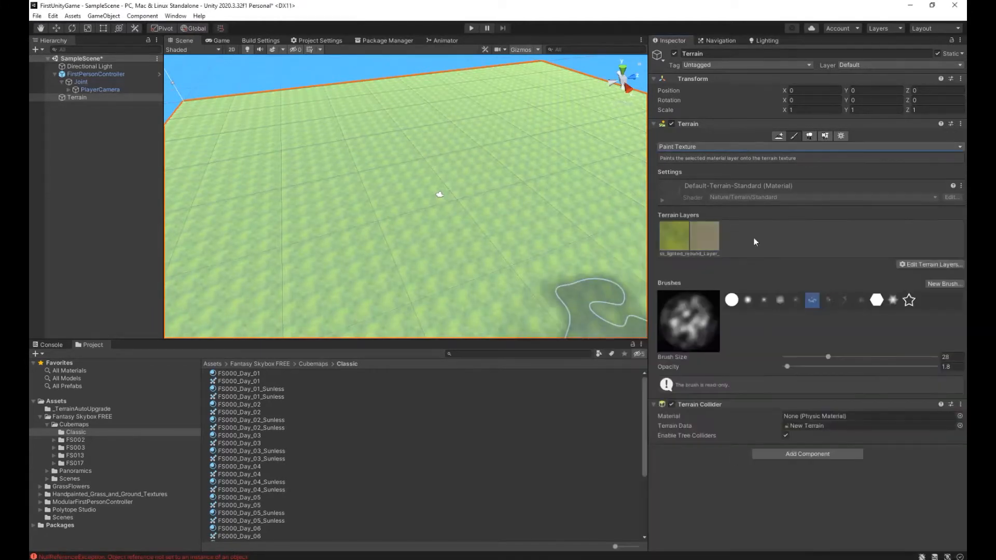
Choose Ground_Layer_01 as the layer to paint, with brush size 6 and the soft, cloudy round brush shape.
click(703, 235)
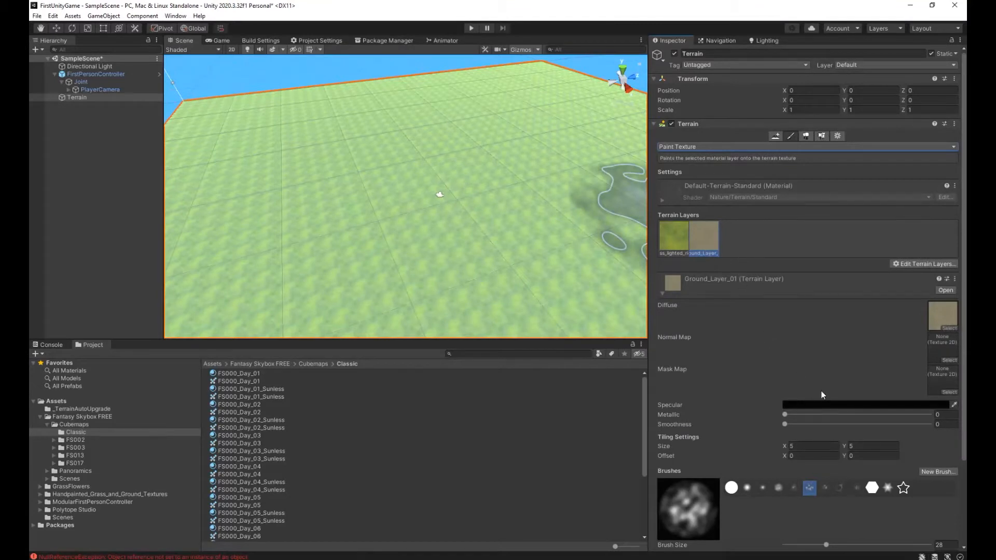
scroll(827, 450, down, 4)
click(807, 443)
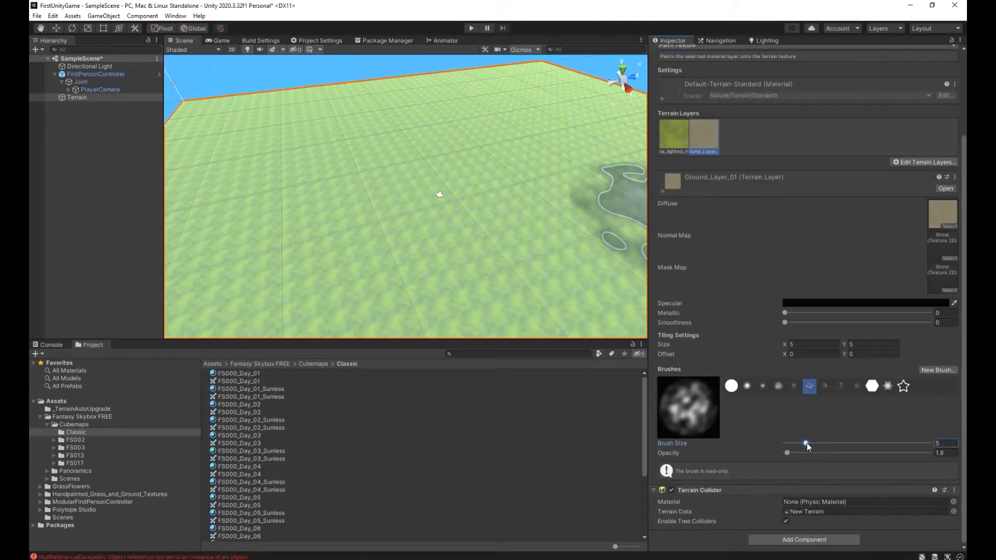
drag(806, 443, 808, 443)
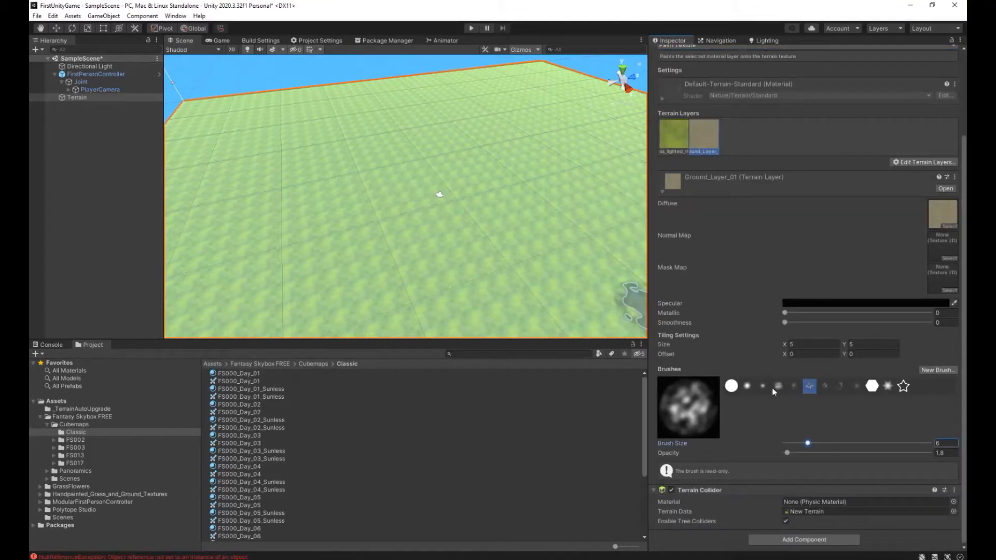
click(794, 386)
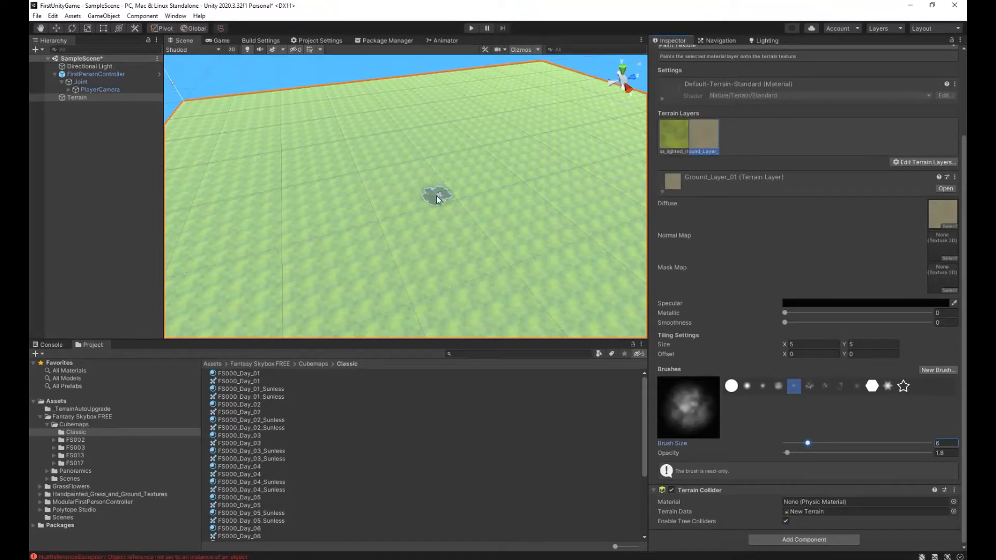
click(778, 386)
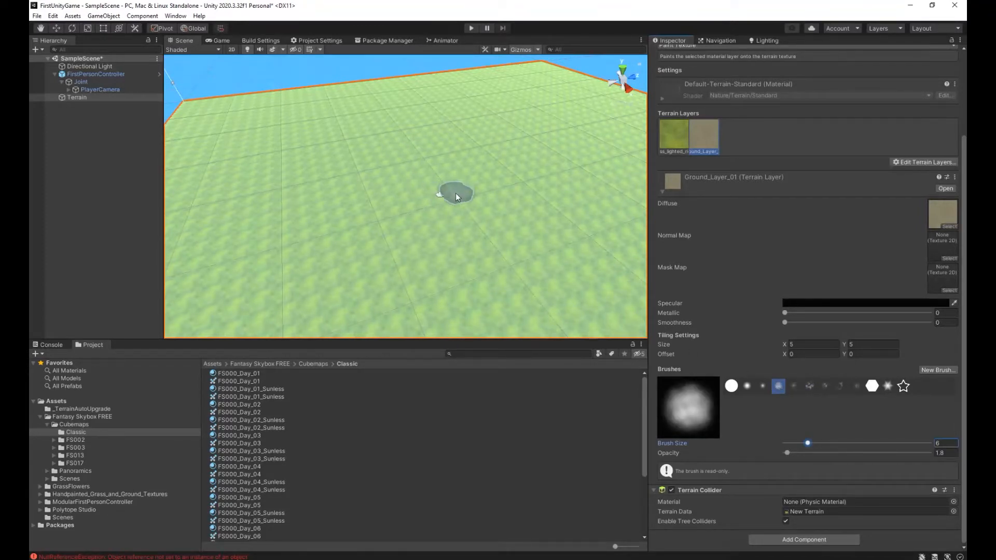
Locate the FirstPersonController on the terrain and add a 3D cube to the scene near it.
key(w)
right_drag(507, 205, 560, 199)
click(95, 76)
right_drag(423, 182, 545, 175)
key(s)
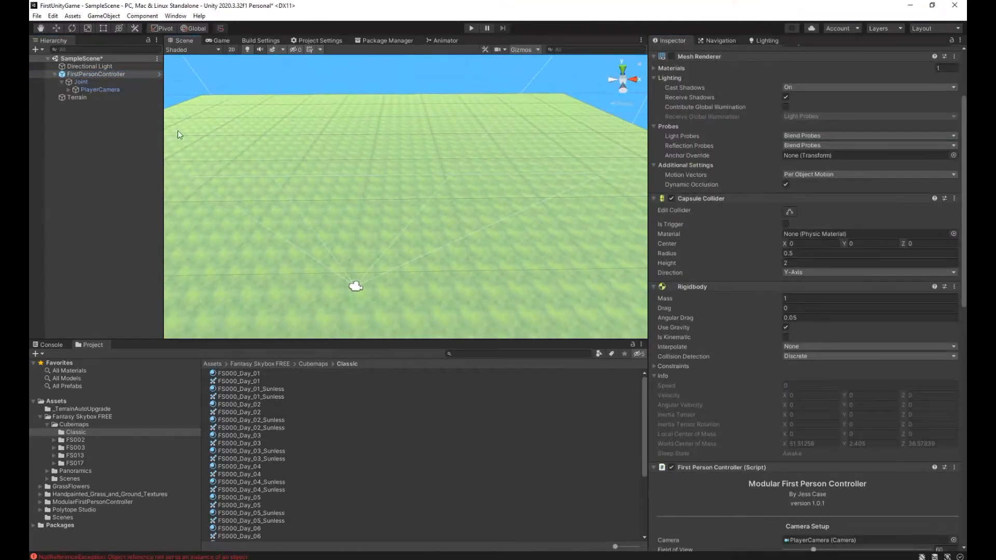
click(98, 99)
right_drag(428, 250, 415, 283)
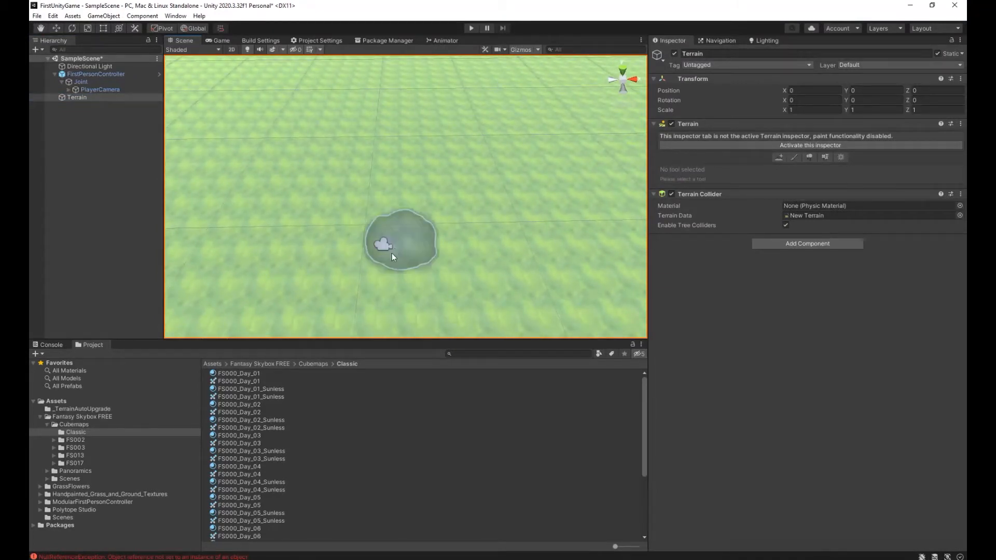
click(36, 49)
mouse_move(111, 94)
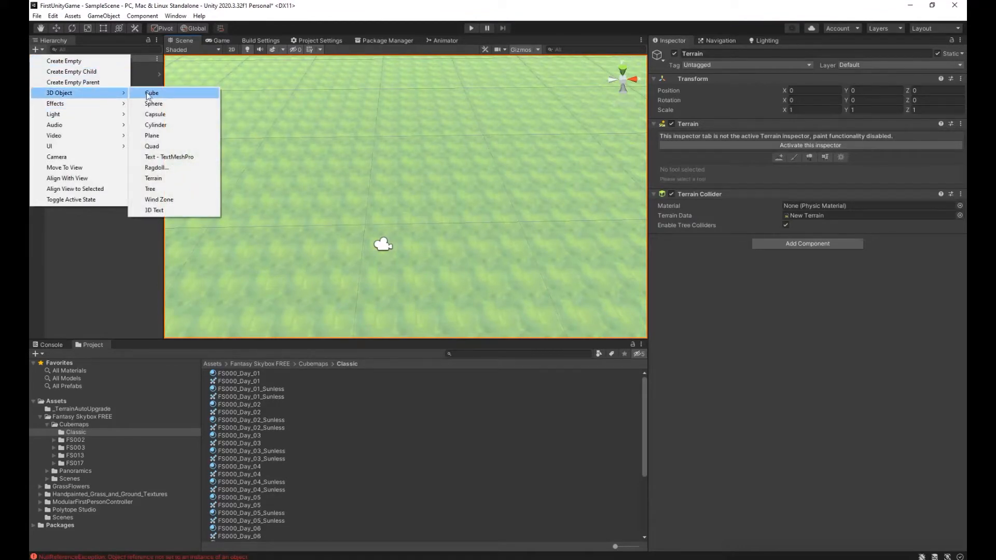
click(150, 93)
Move the cube to just above the ground near the player, at about X 51.54, Y 1.17, Z 42.45.
click(56, 28)
drag(406, 171, 405, 139)
drag(446, 168, 428, 174)
right_drag(429, 174, 409, 134)
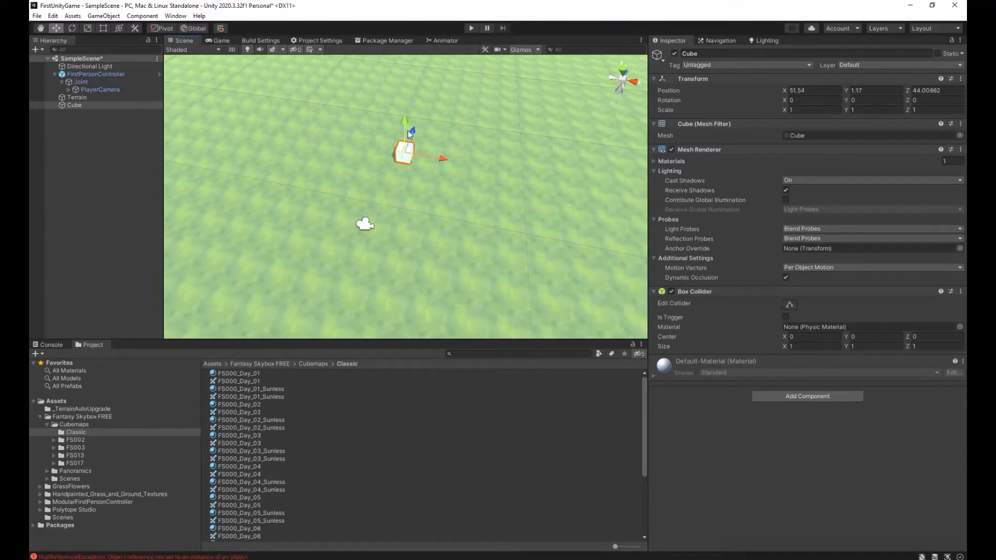
drag(415, 139, 413, 144)
key(a)
right_drag(425, 217, 458, 218)
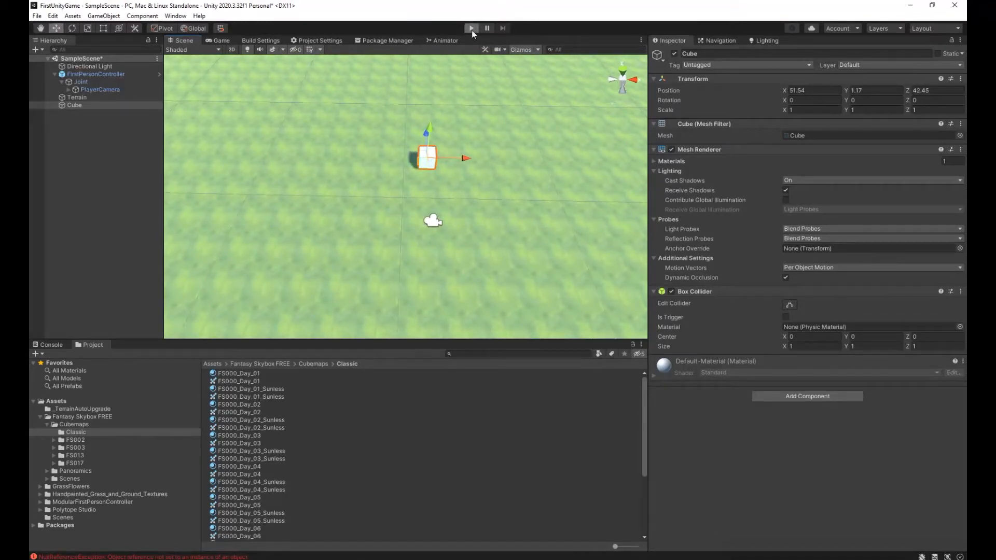
Run the scene to walk toward, jump at and back away from the cube several times, and stop it.
click(472, 30)
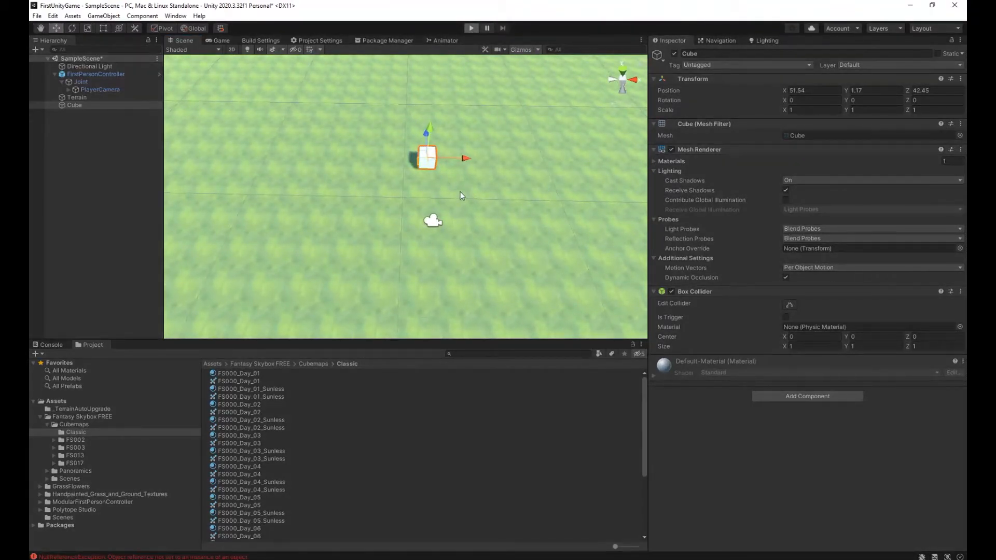
key(w)
key(space)
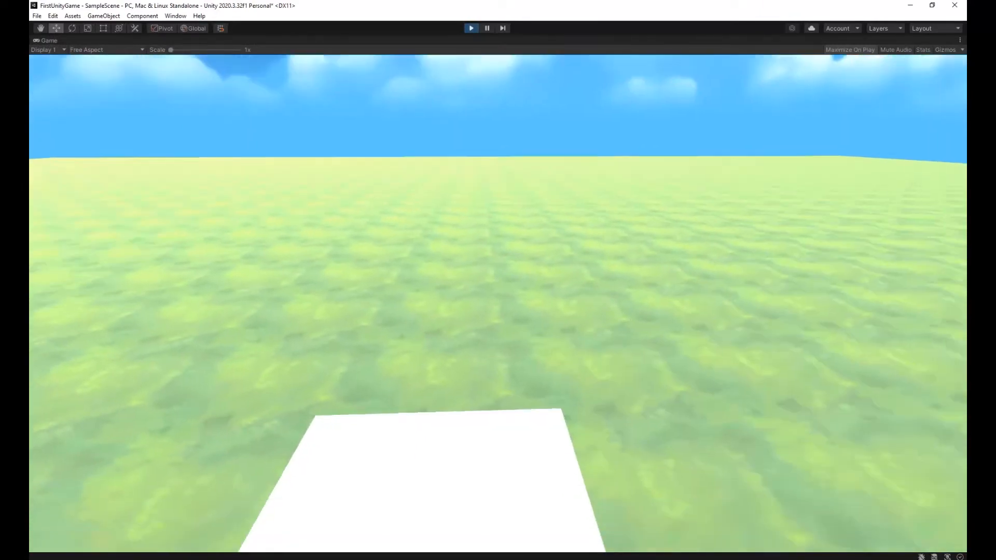
key(s)
key(w)
key(space)
key(s)
key(w)
key(space)
key(s)
key(s)
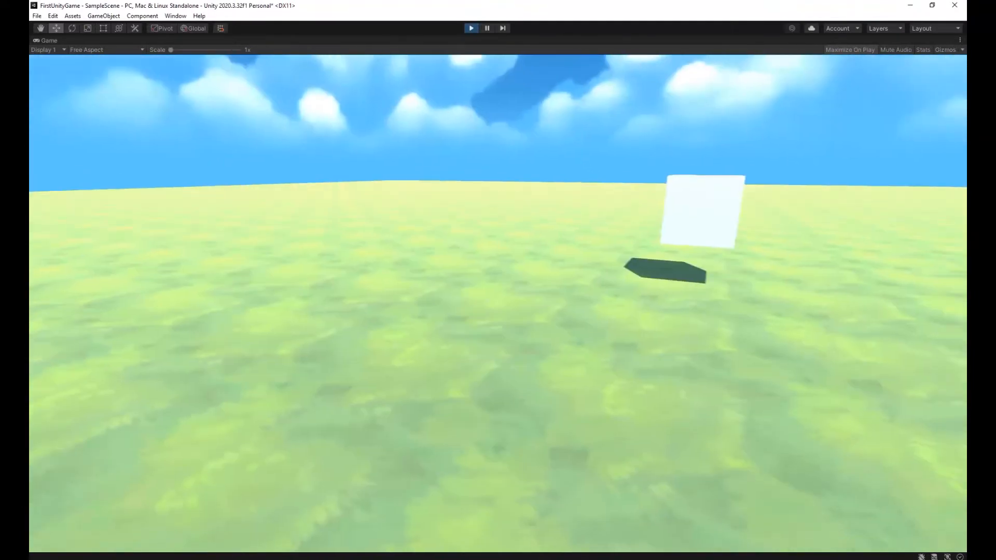
key(w)
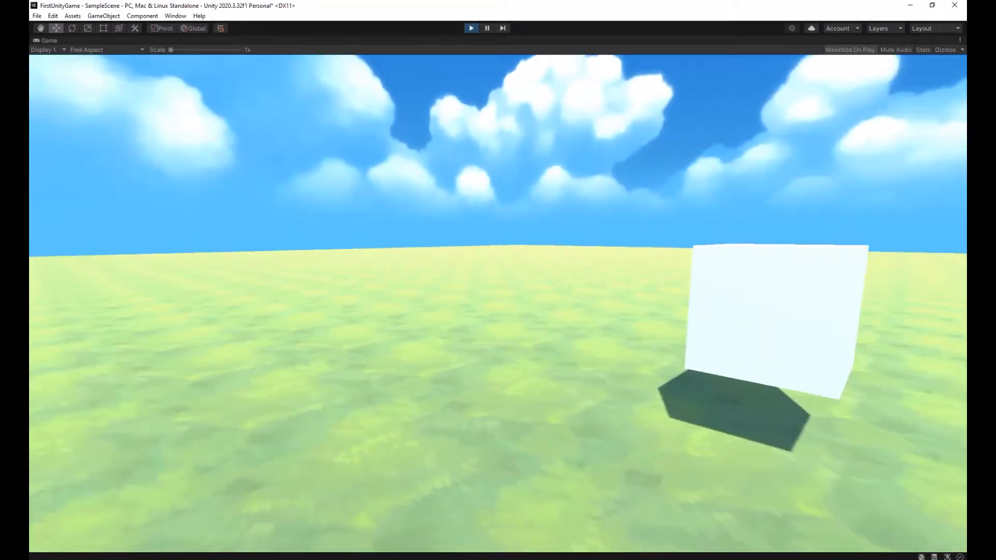
key(s)
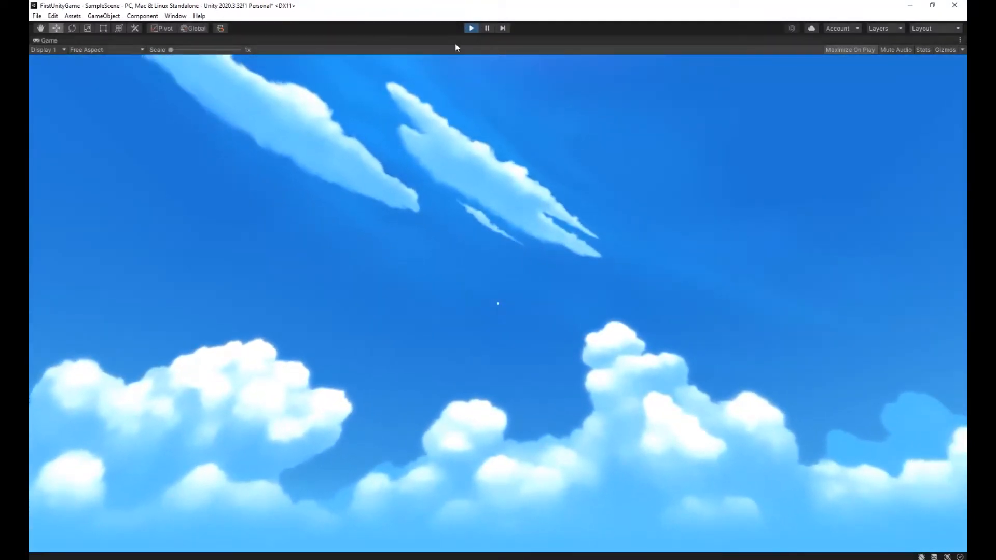
click(471, 28)
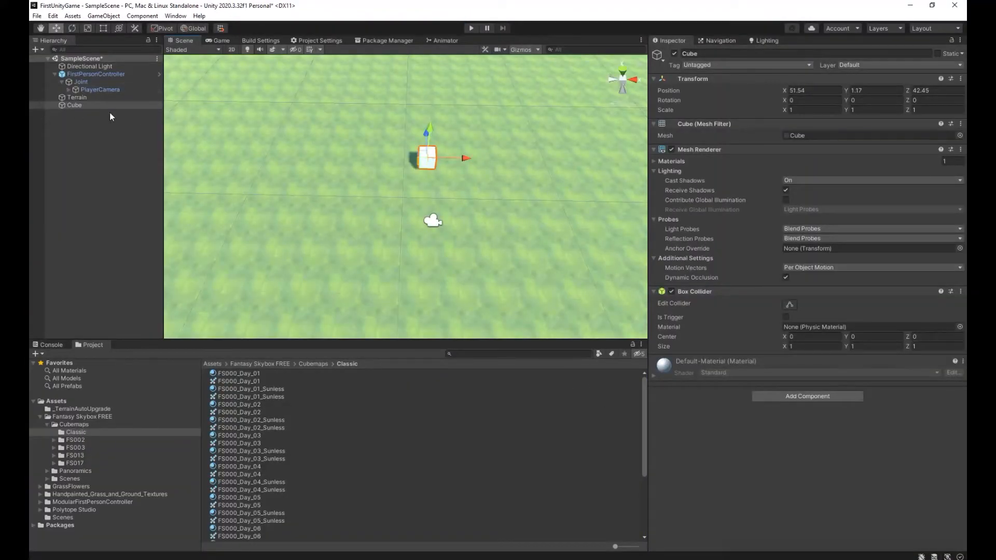
Reselect the Terrain and return to the Paint Texture tool with Ground_Layer_01 as the active layer.
click(73, 98)
click(793, 136)
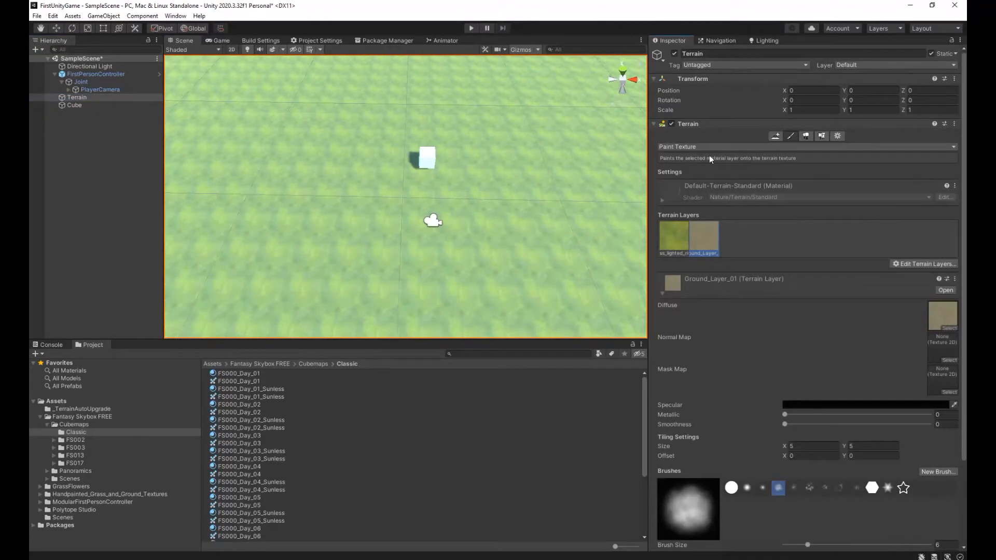
alt+drag(389, 223, 458, 177)
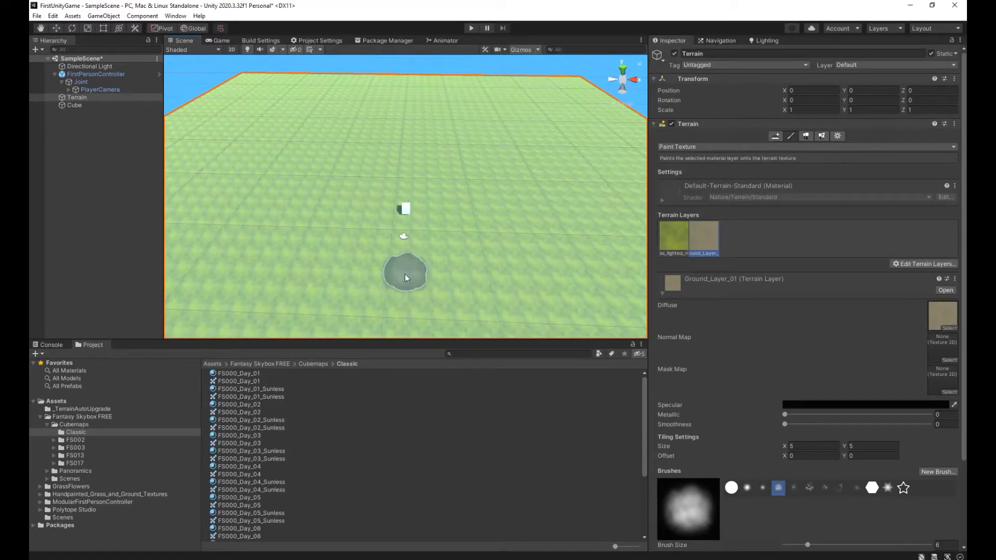
Play the scene to walk up to the cube and back away once, and end the play session.
key(ctrl+p)
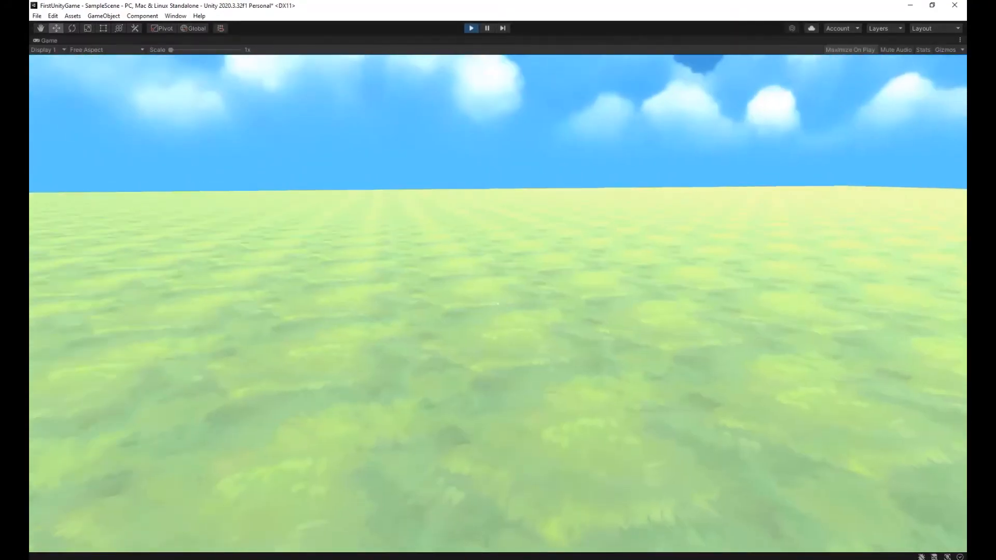
key(w)
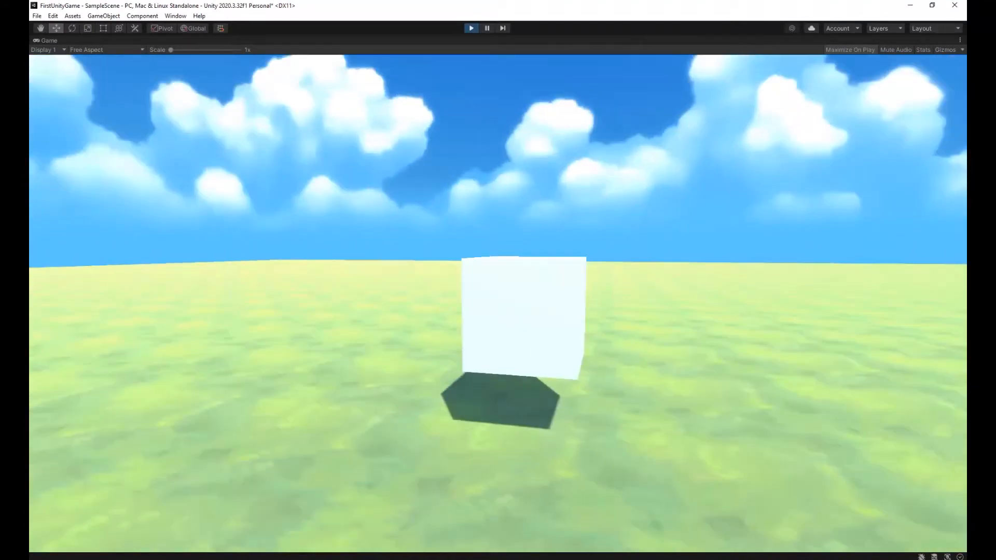
key(s)
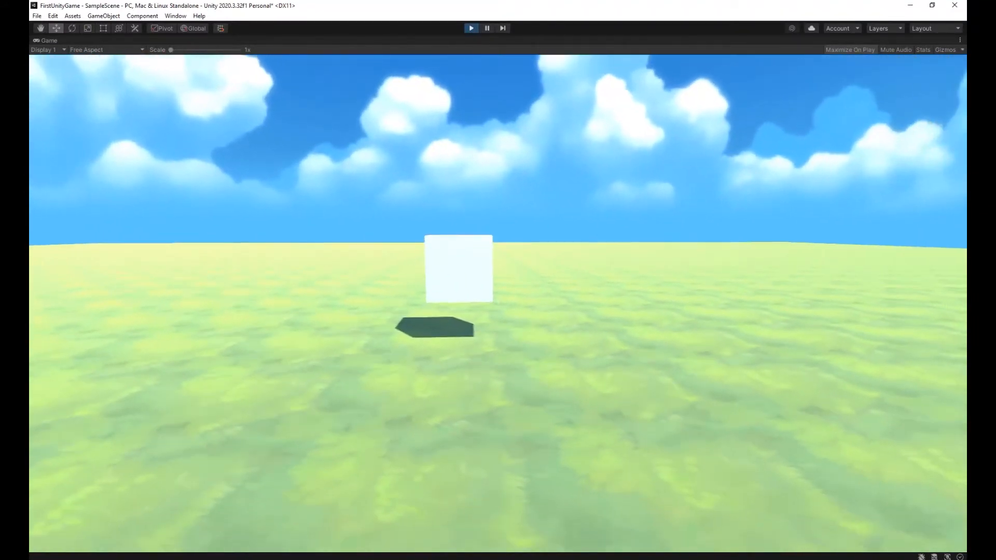
key(Escape)
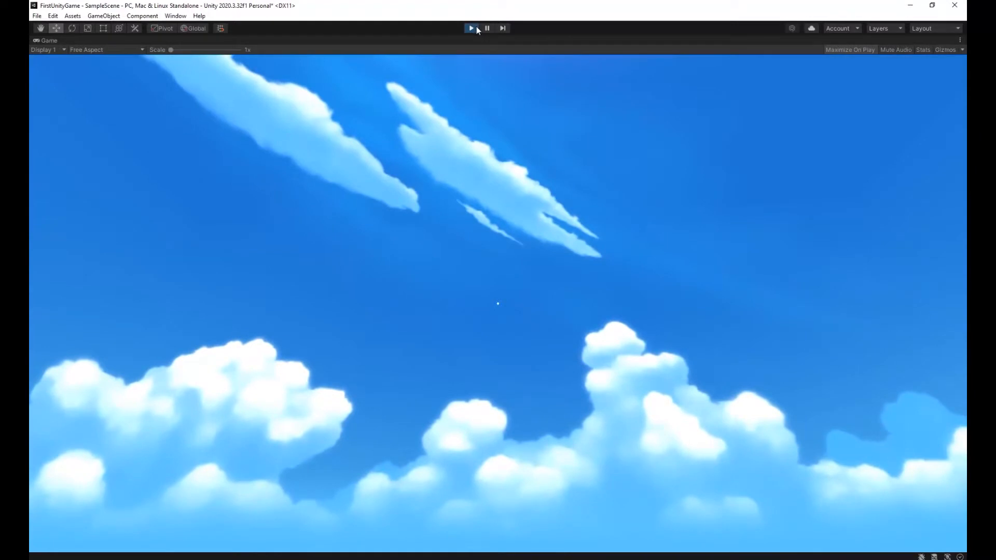
click(472, 29)
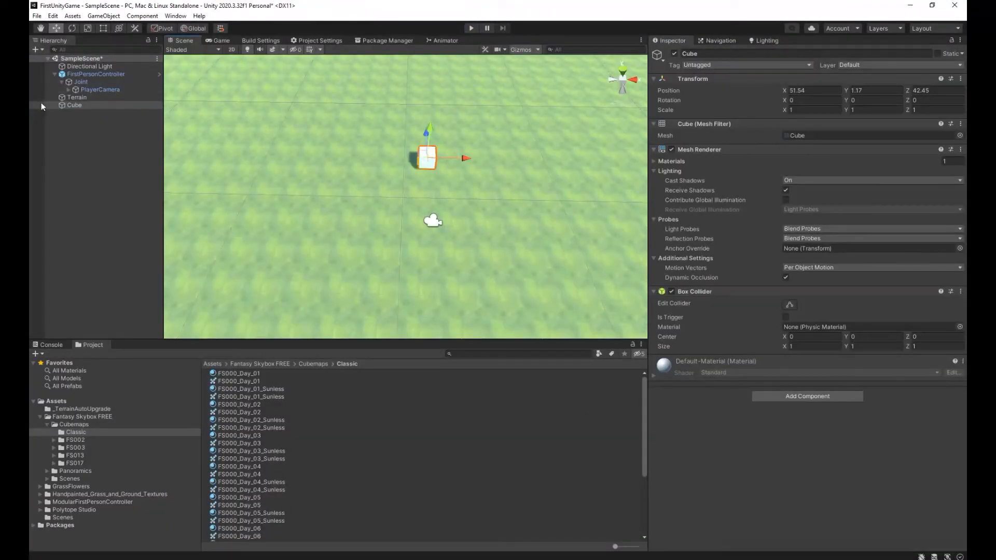
Paint a straight Ground_Layer_01 path on the Terrain, running beneath the player and up to the cube.
click(103, 98)
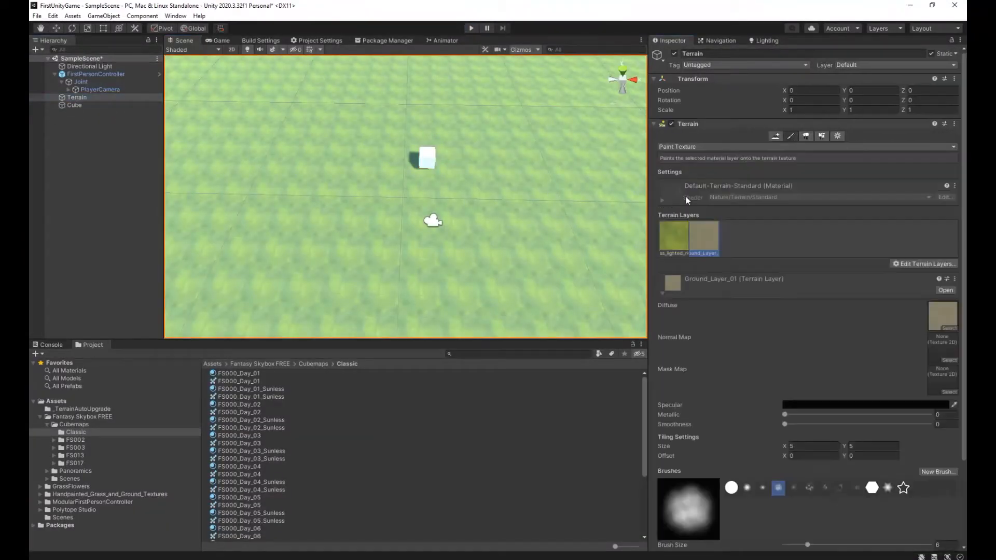
alt+drag(457, 213, 458, 176)
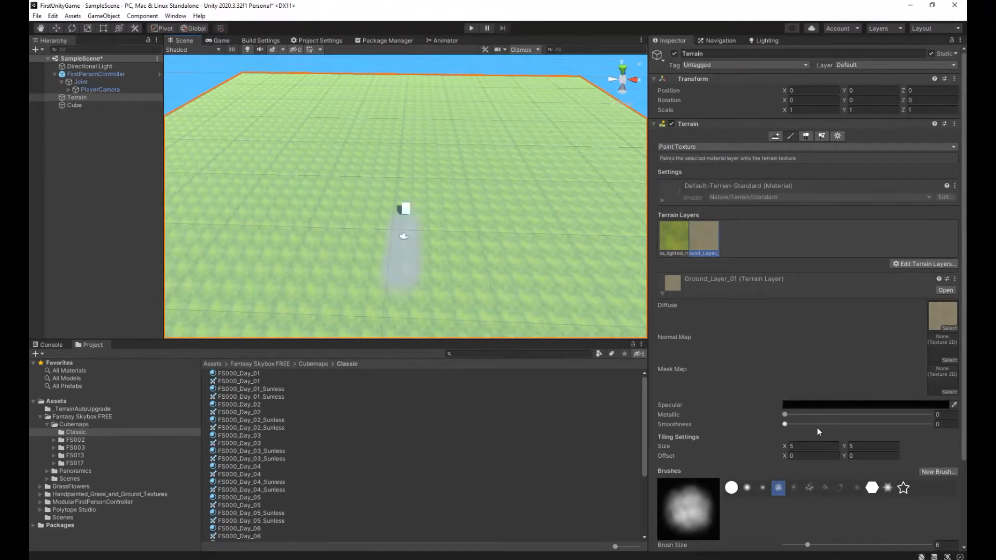
scroll(817, 428, down, 3)
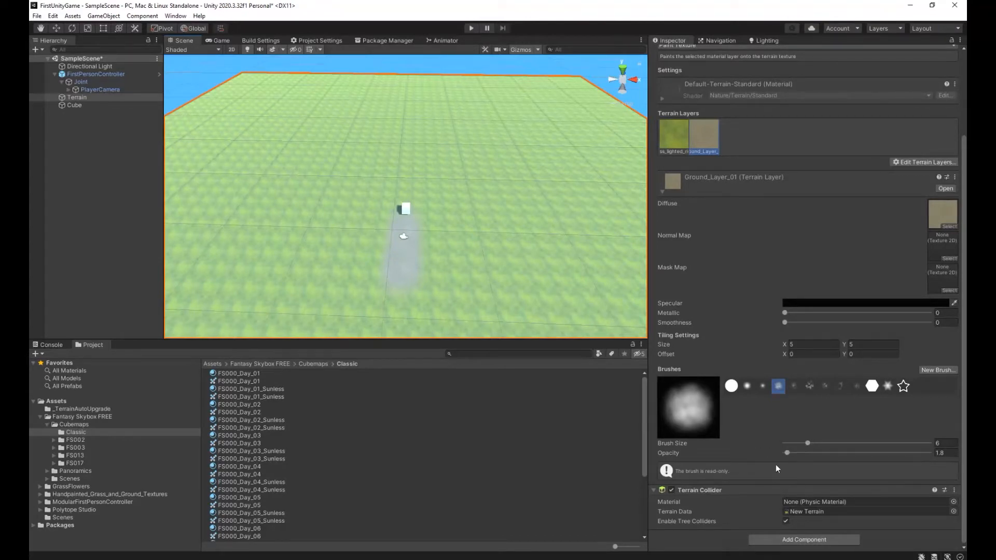
Extend the Ground_Layer_01 path beyond the cube in a long curve that bends back across the far part of the terrain.
key(w)
right_drag(443, 242, 425, 249)
scroll(429, 208, up, 2)
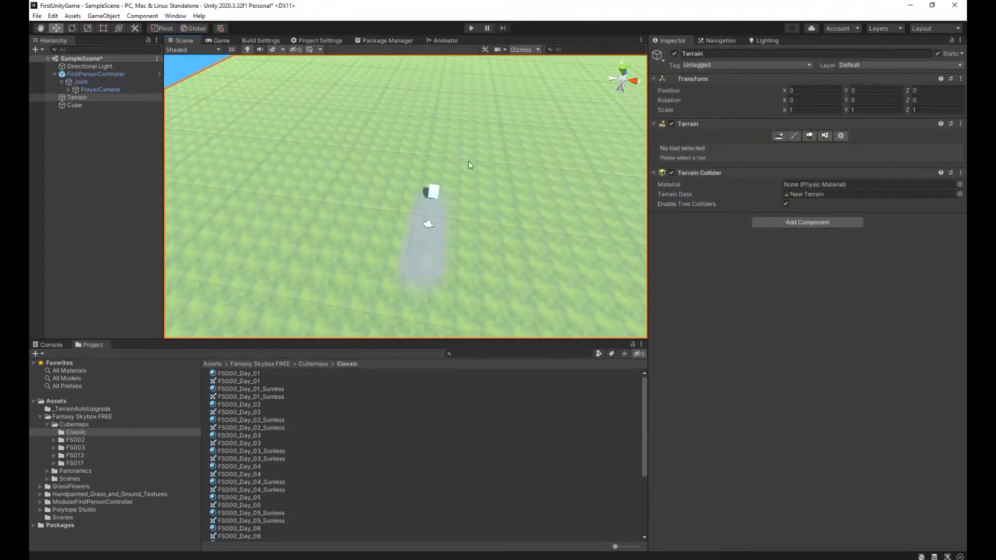
click(794, 135)
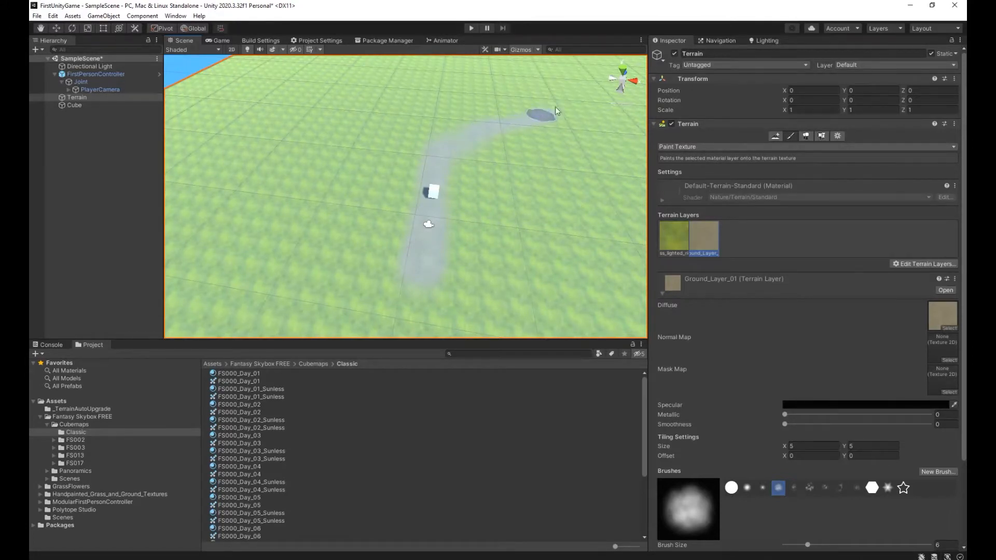
key(w)
mouse_move(547, 114)
right_down()
mouse_move(512, 209)
mouse_move(540, 189)
mouse_move(560, 128)
mouse_move(603, 89)
mouse_move(572, 97)
mouse_move(590, 116)
mouse_move(360, 195)
mouse_move(397, 116)
mouse_move(536, 139)
mouse_move(601, 104)
mouse_move(524, 171)
mouse_move(474, 198)
right_up()
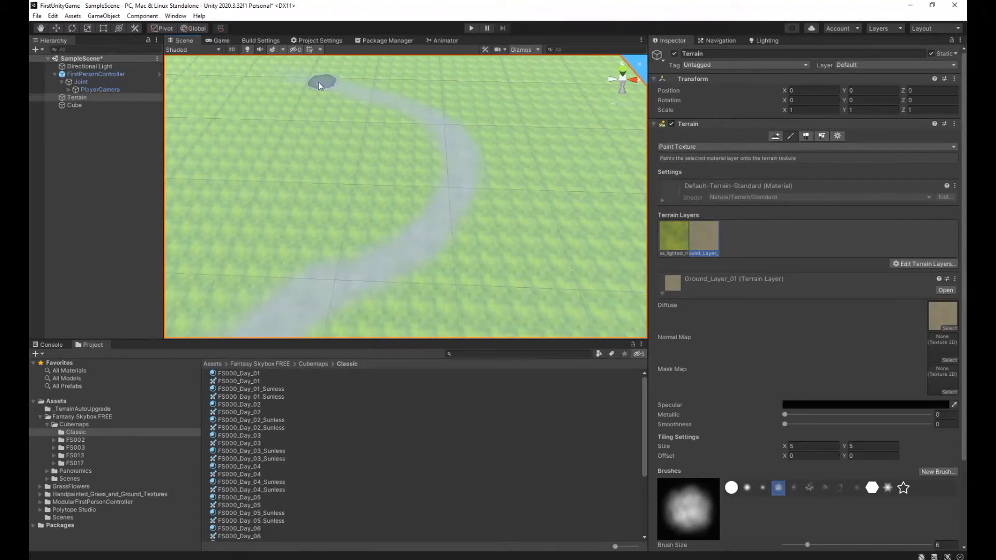
mouse_move(311, 108)
right_down()
mouse_move(307, 73)
mouse_move(244, 100)
right_up()
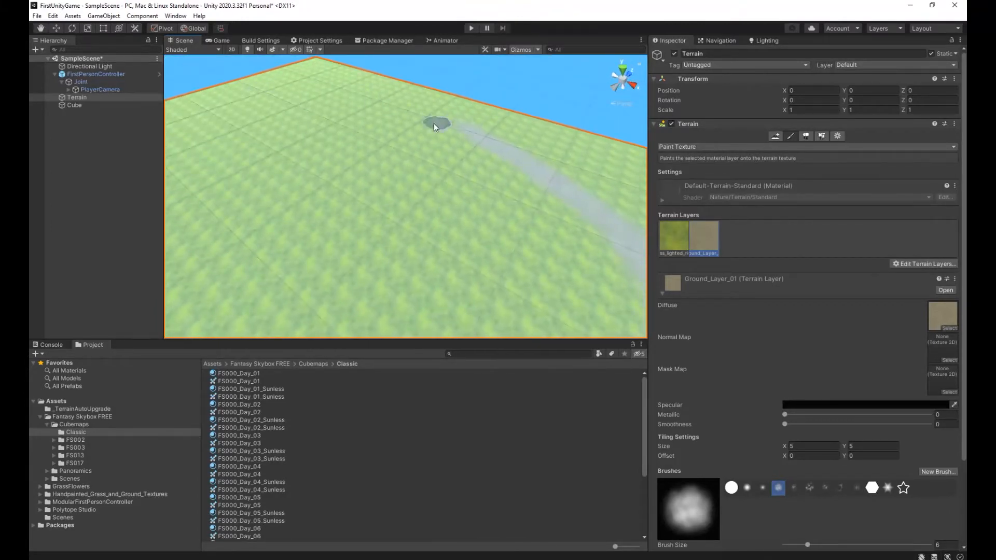
drag(462, 129, 316, 114)
right_drag(392, 118, 552, 191)
Run the scene and walk along the whole painted path to check it, and stop the scene.
click(471, 28)
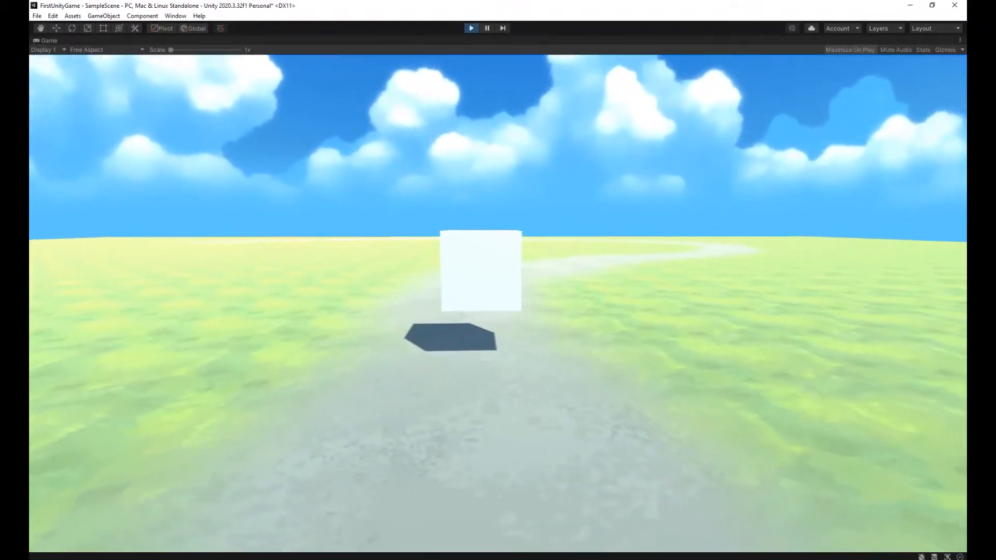
key(w)
key(w)
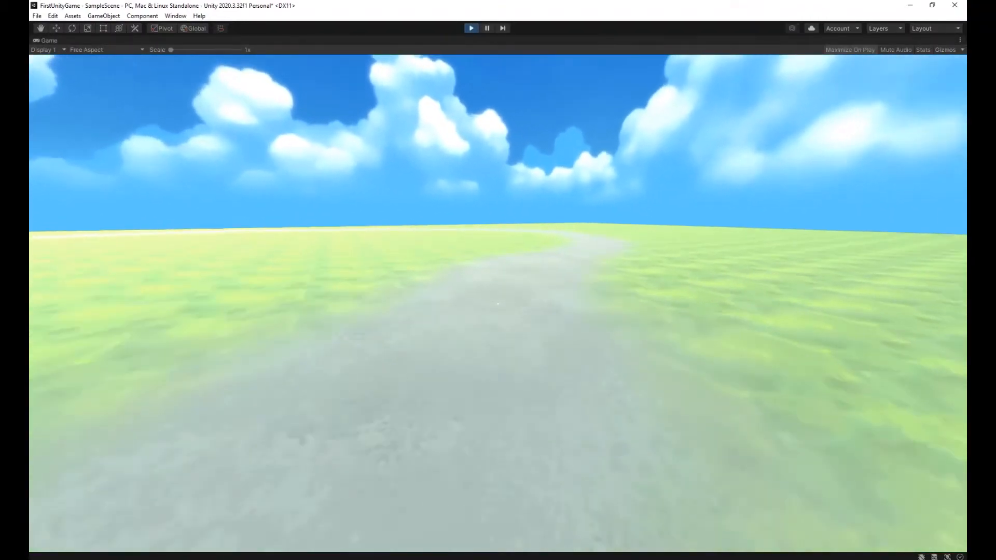
key(w)
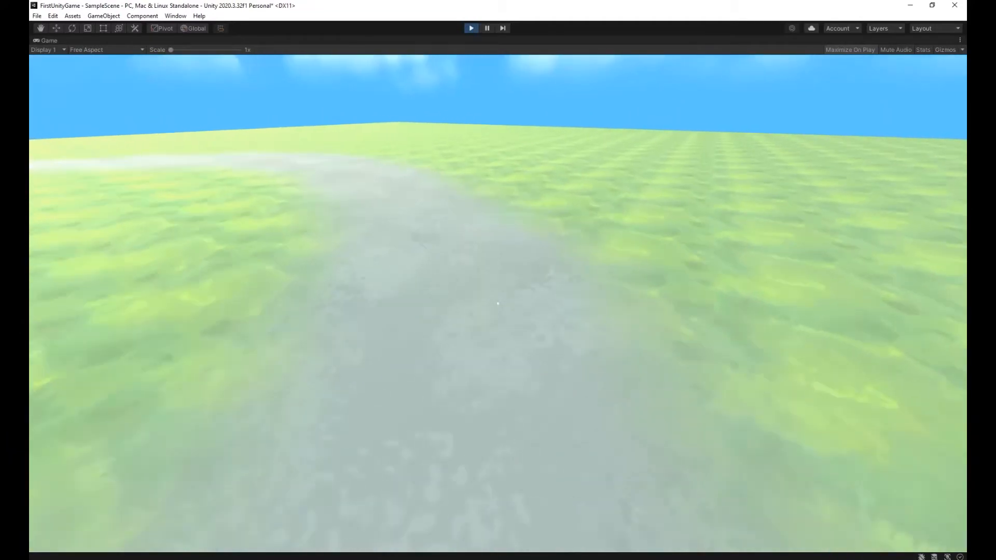
key(w)
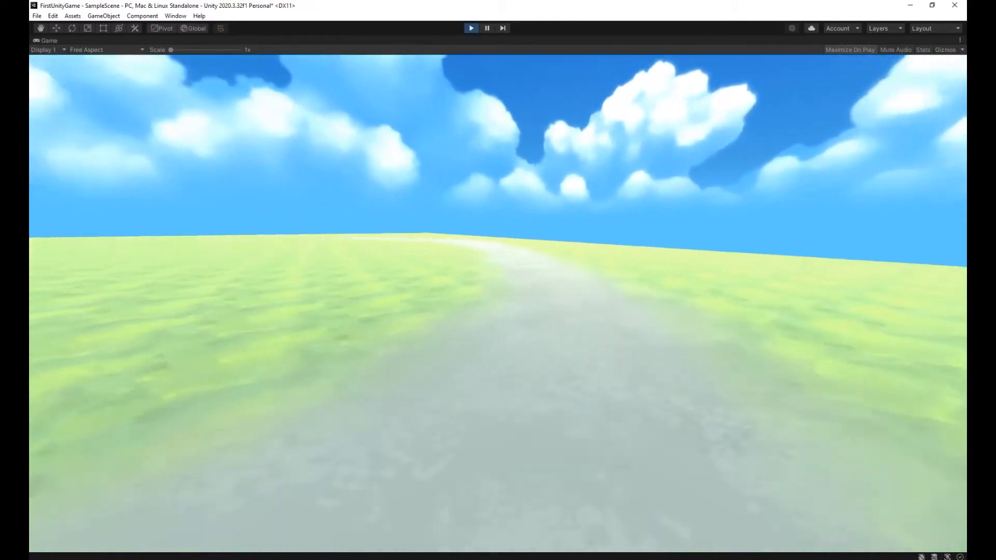
key(w)
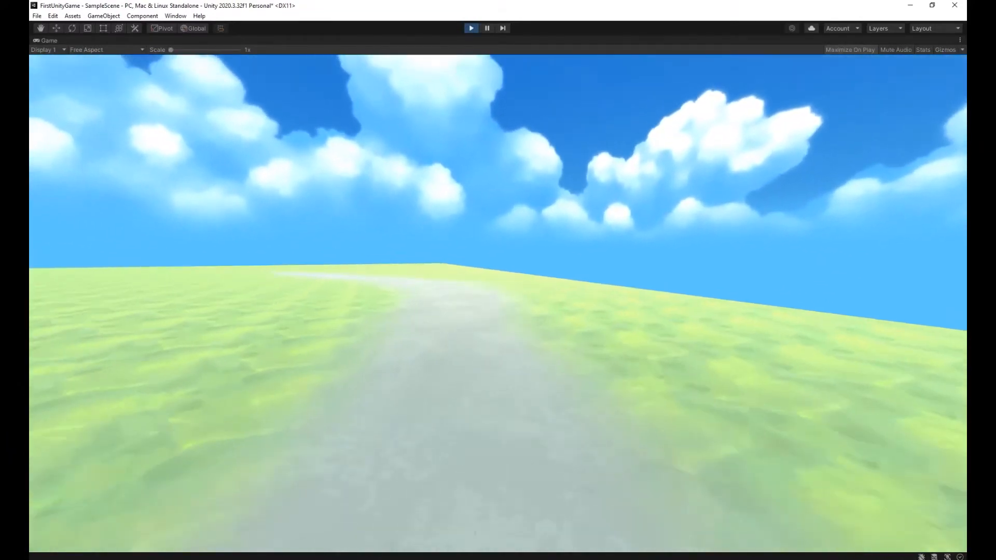
key(w)
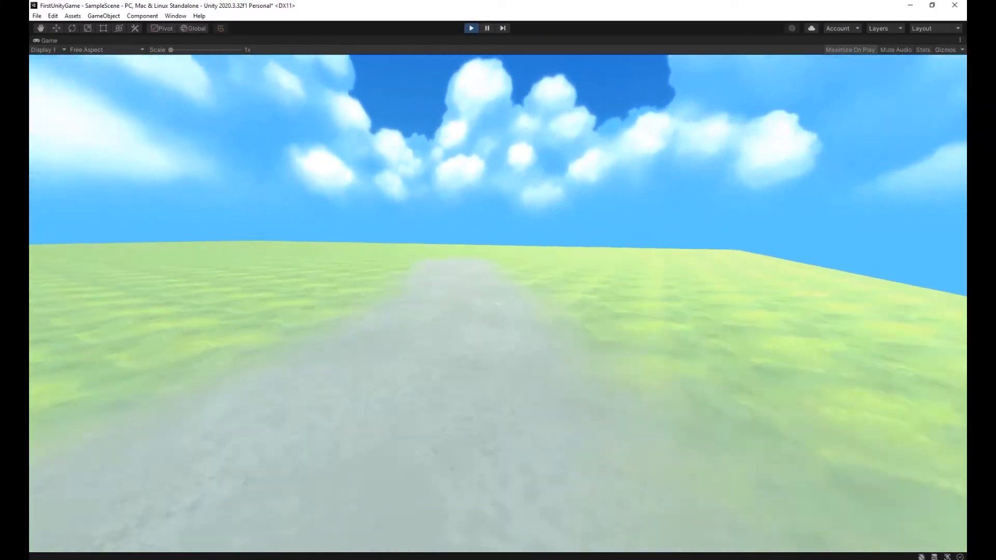
key(w)
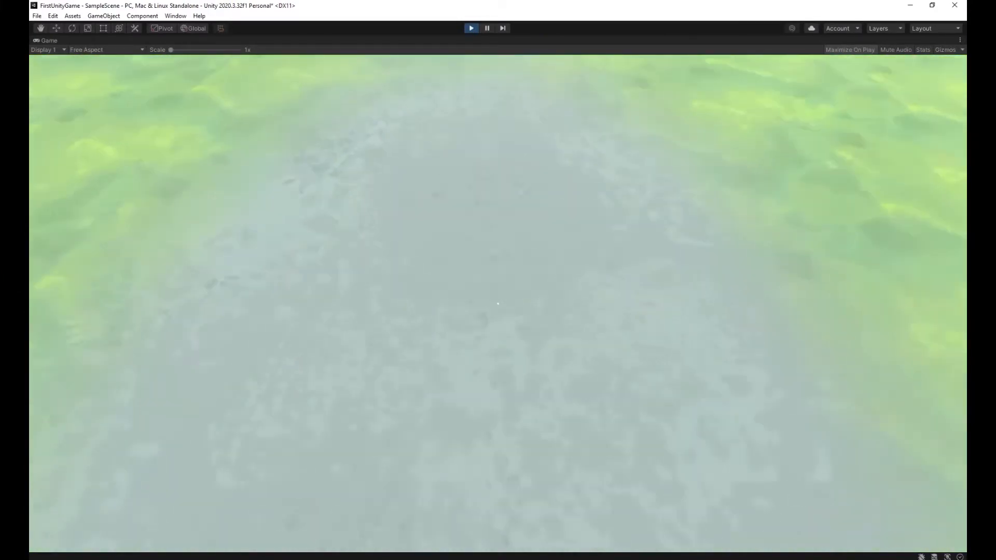
key(w)
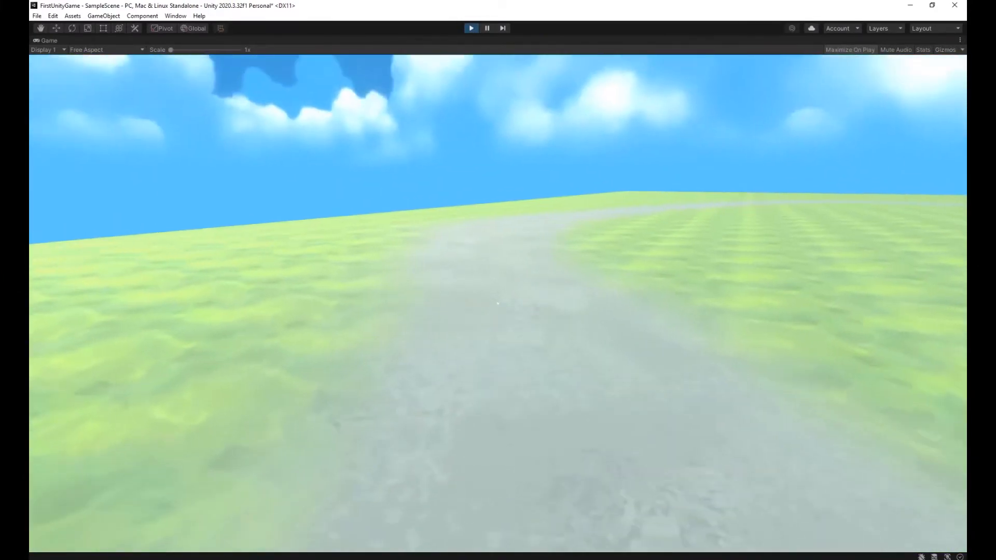
key(w)
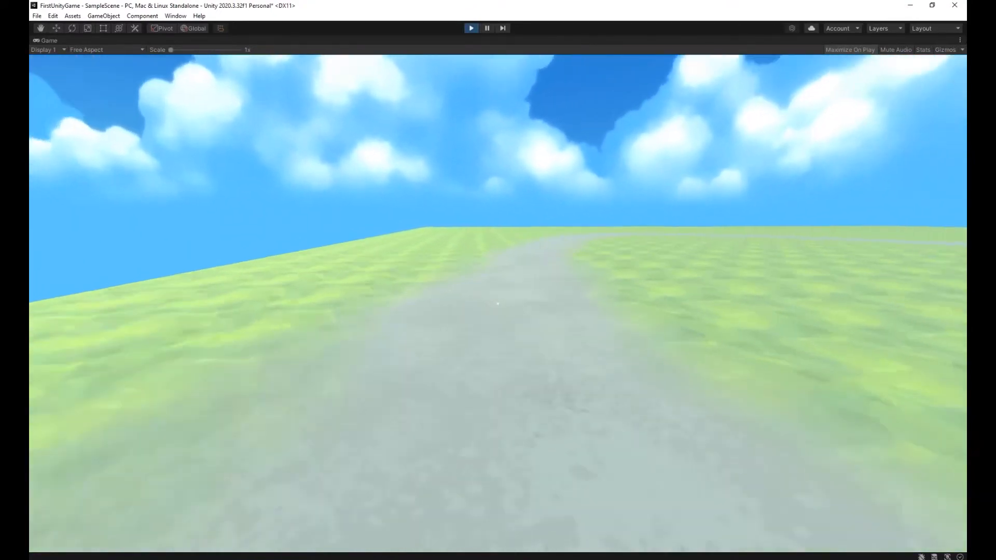
key(w)
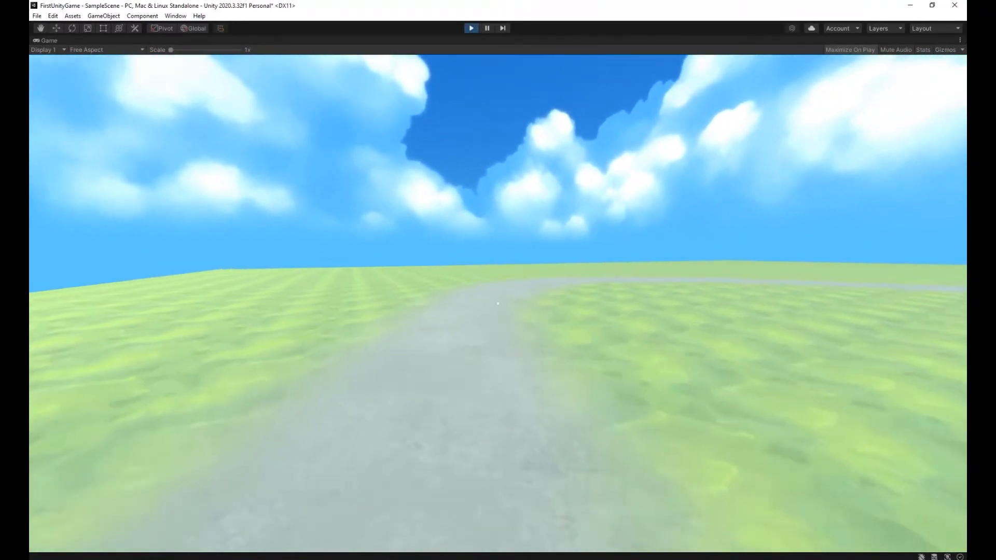
key(w)
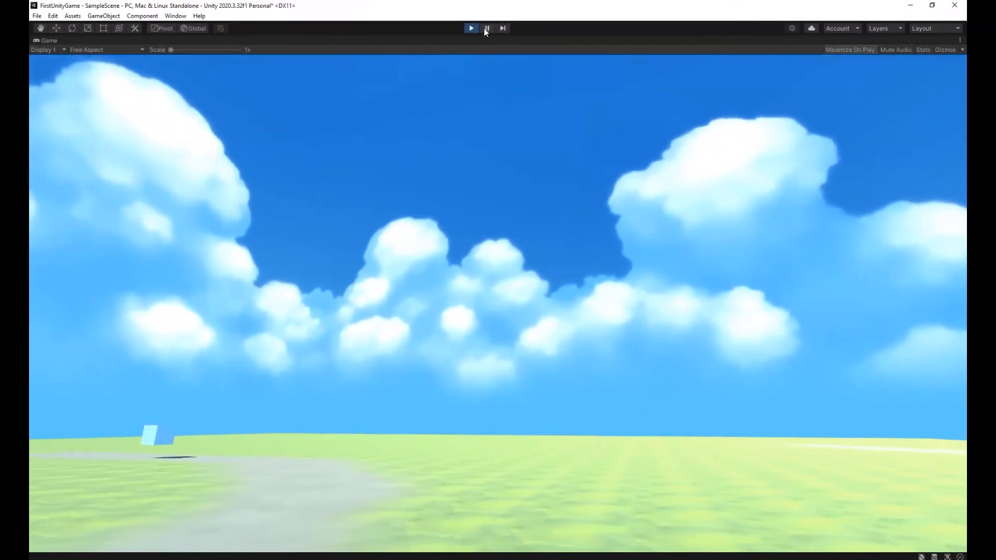
click(471, 28)
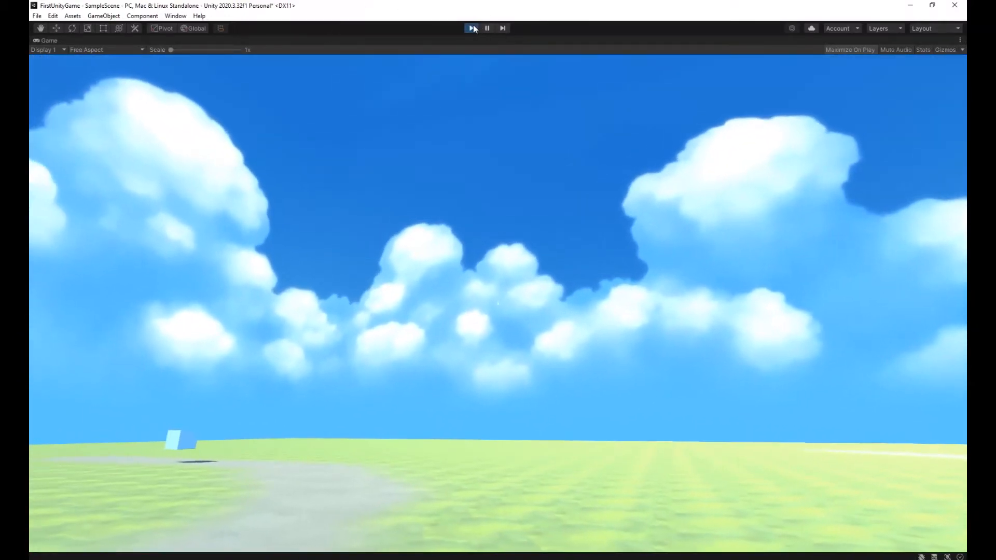
Raise the entire terrain with Raise or Lower Terrain, using the solid round brush at size 1596.88 and opacity 3.1.
alt+drag(470, 230, 425, 294)
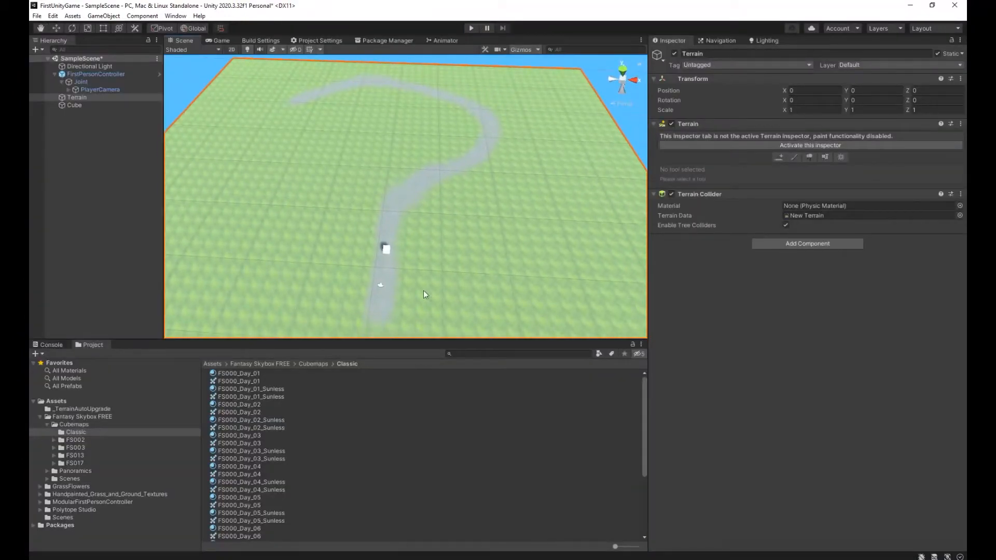
click(799, 149)
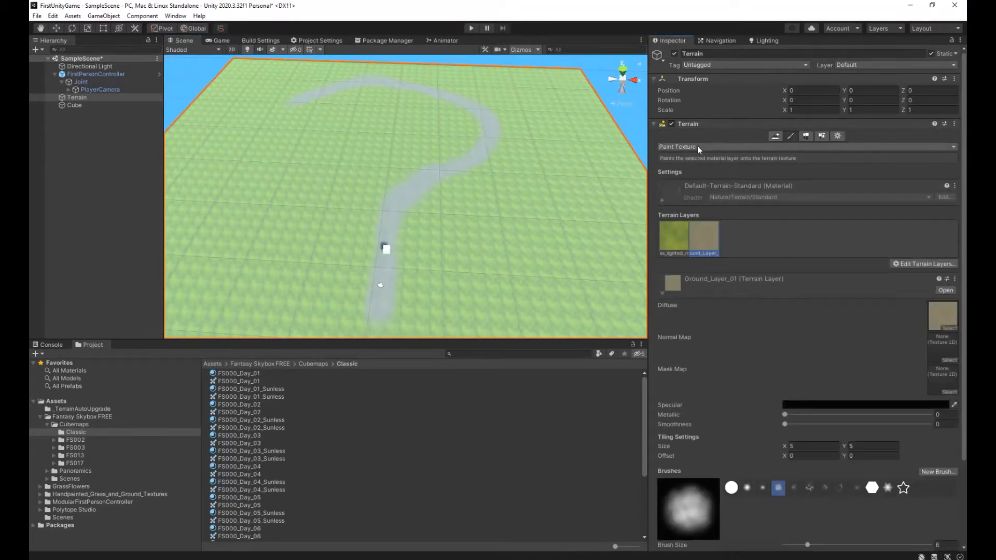
click(729, 147)
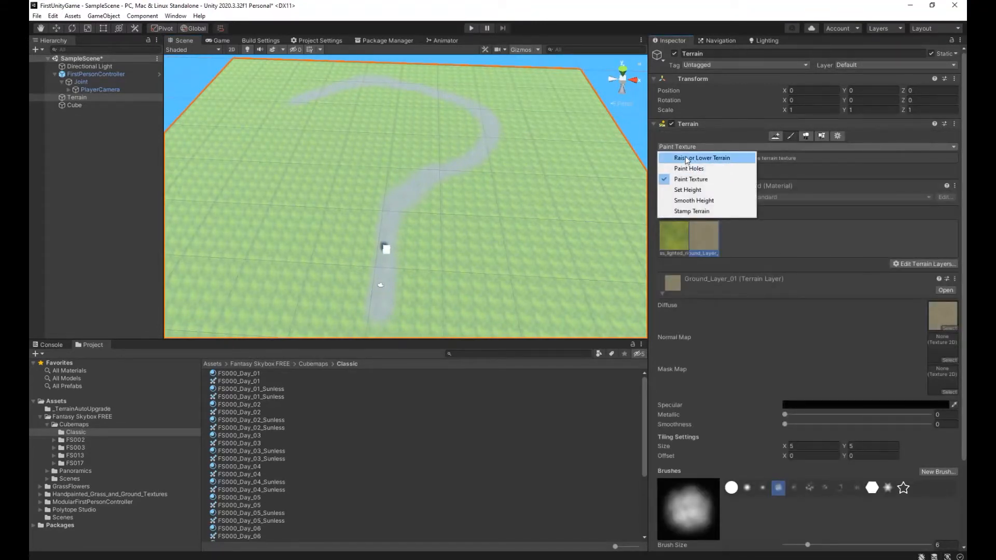
click(686, 159)
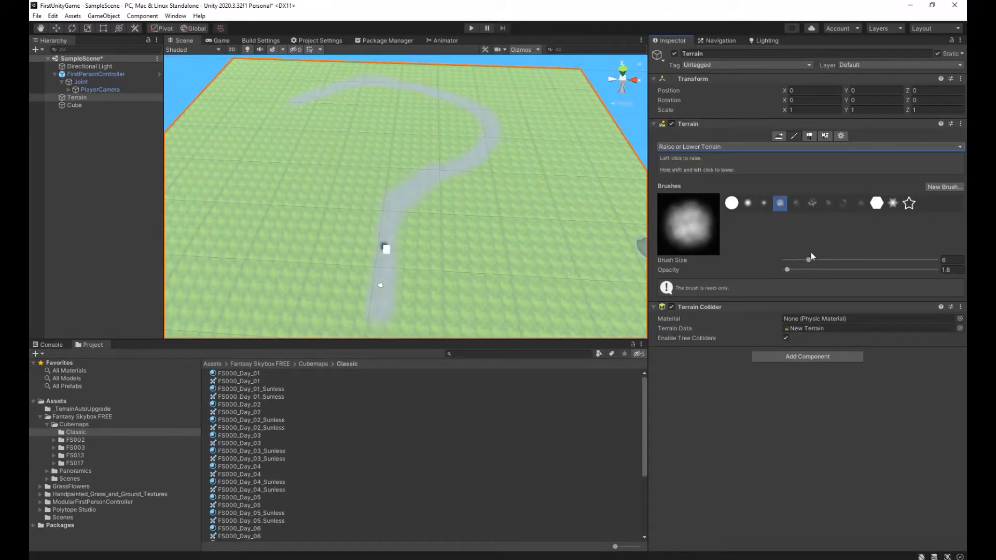
click(732, 204)
drag(809, 260, 938, 261)
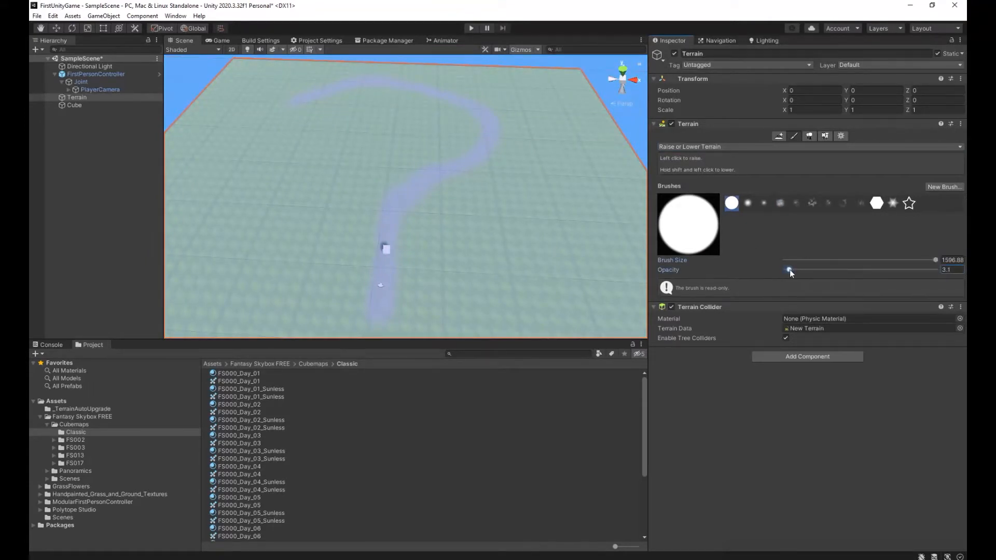
drag(297, 162, 296, 161)
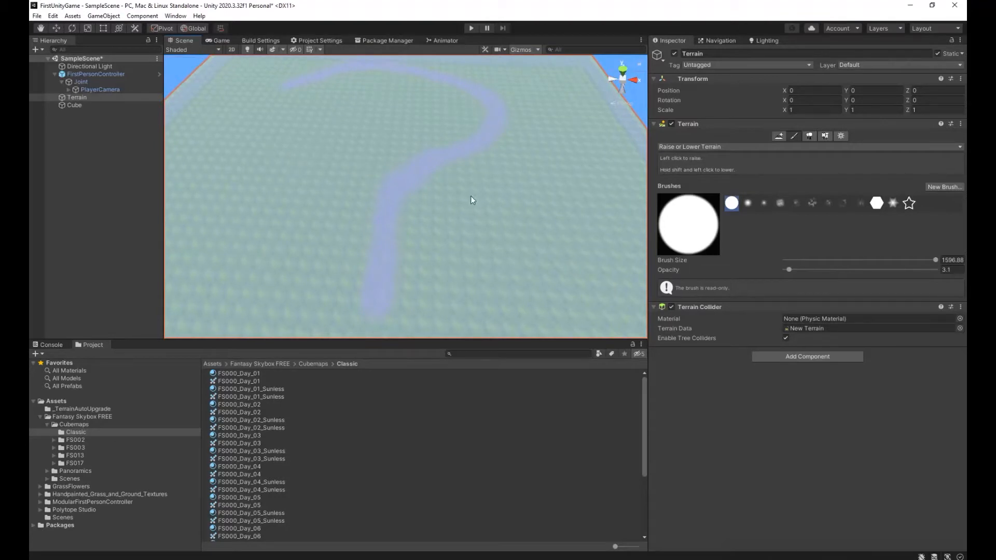
Set the terrain brush size to 1 and choose the fifth, faint cloudy brush shape.
drag(801, 261, 796, 259)
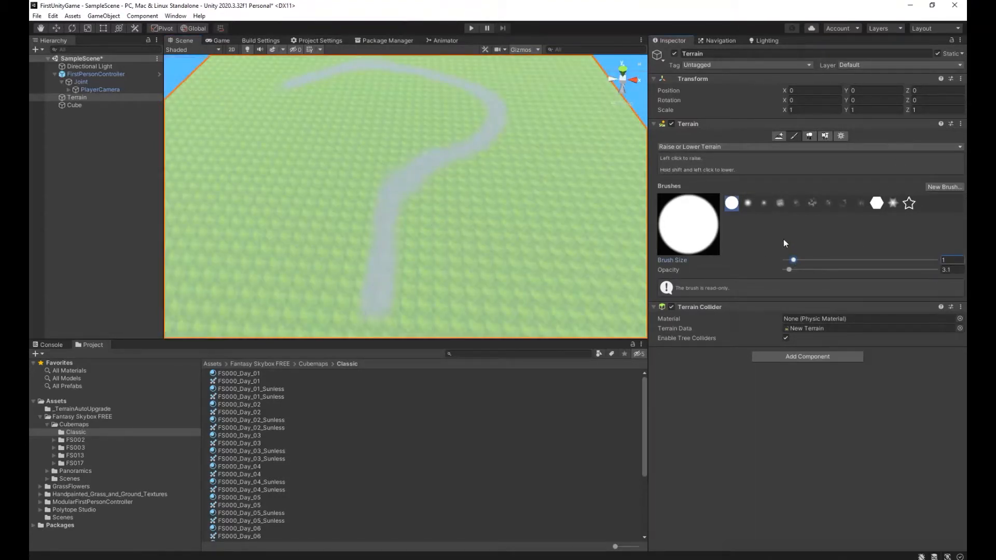
click(796, 203)
mouse_move(506, 248)
alt+mouse_down()
mouse_move(460, 251)
mouse_move(413, 236)
mouse_move(378, 204)
mouse_move(327, 202)
alt+mouse_up()
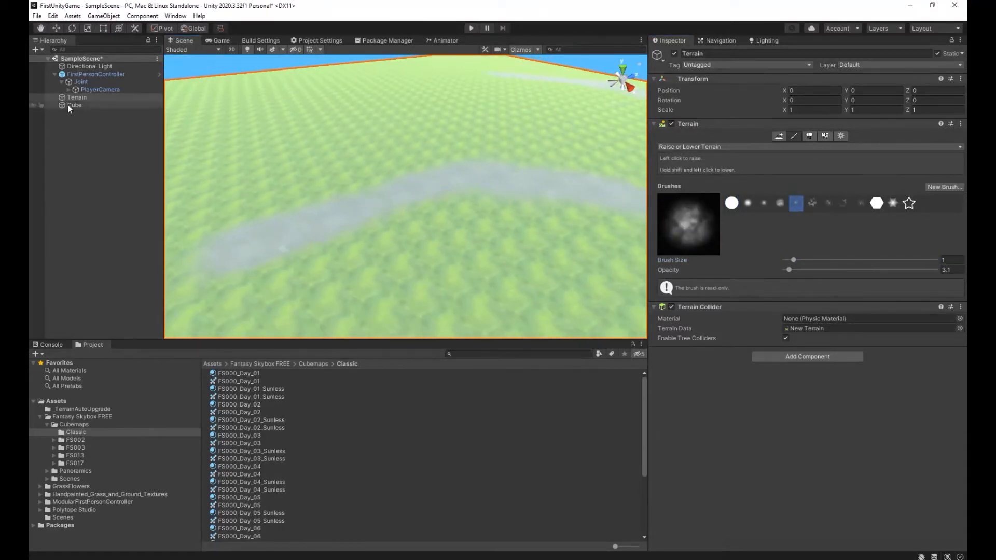
Select the Cube and raise it above the elevated ground to a Y position of 4.9.
click(67, 105)
right_drag(452, 199, 430, 176)
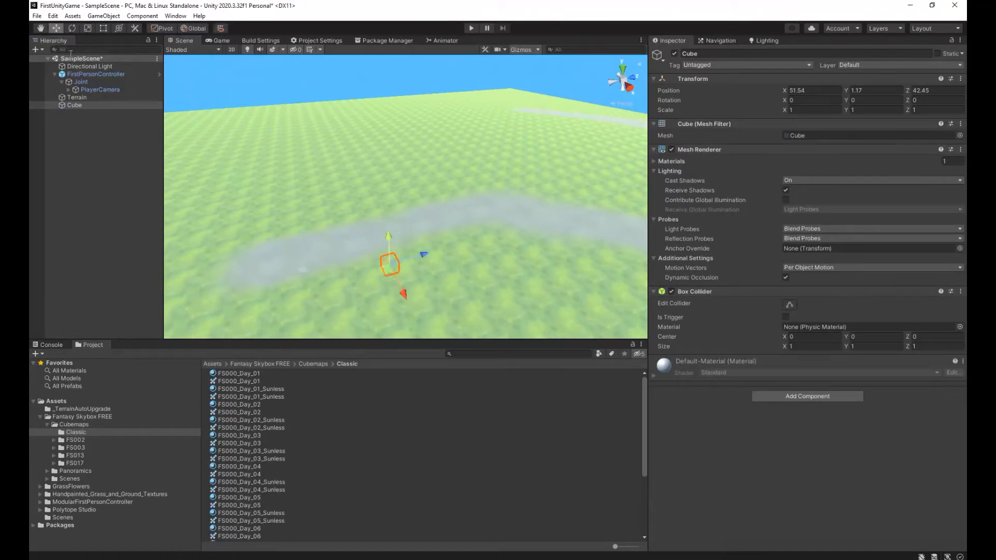
double_click(87, 106)
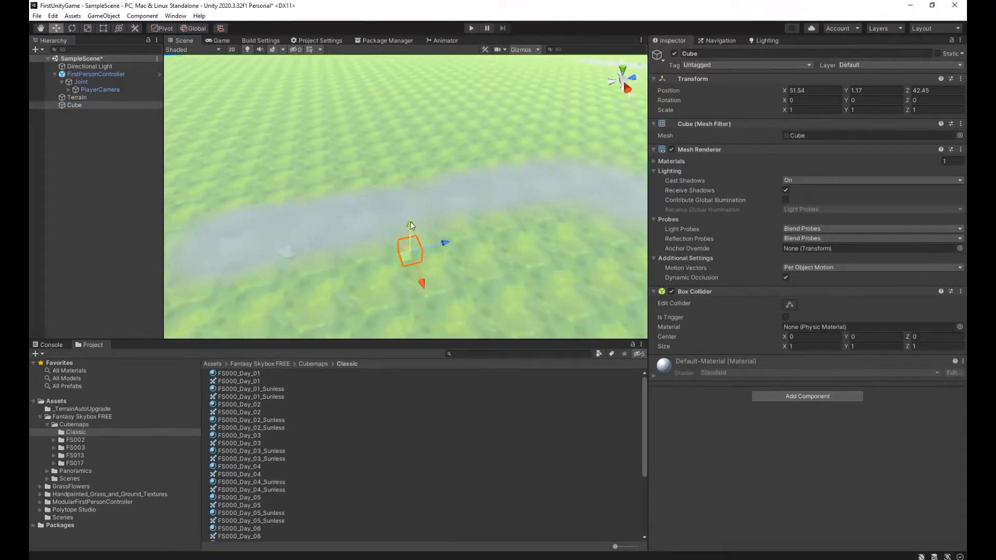
drag(415, 172, 409, 164)
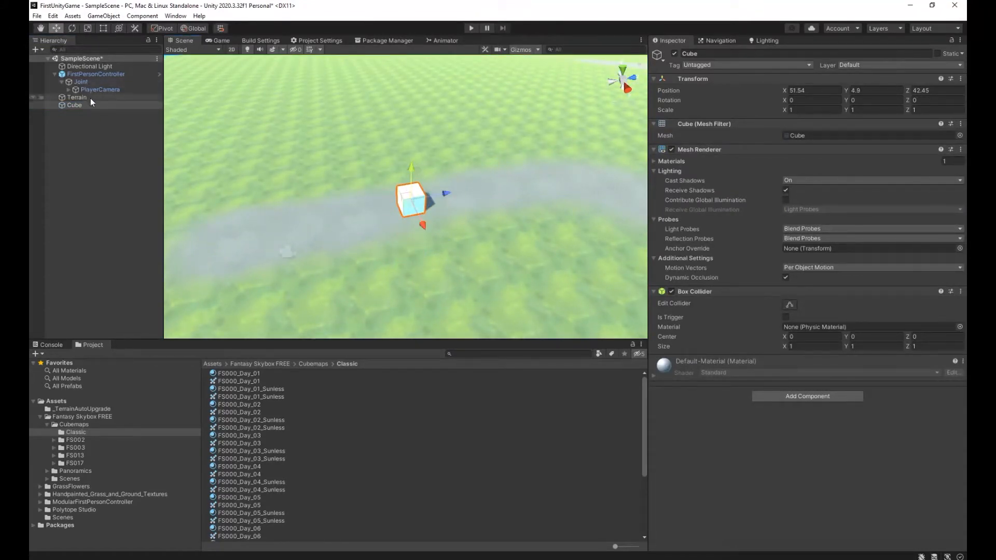
Select the FirstPersonController and raise it above the elevated ground to a Y position of 6.05.
double_click(90, 74)
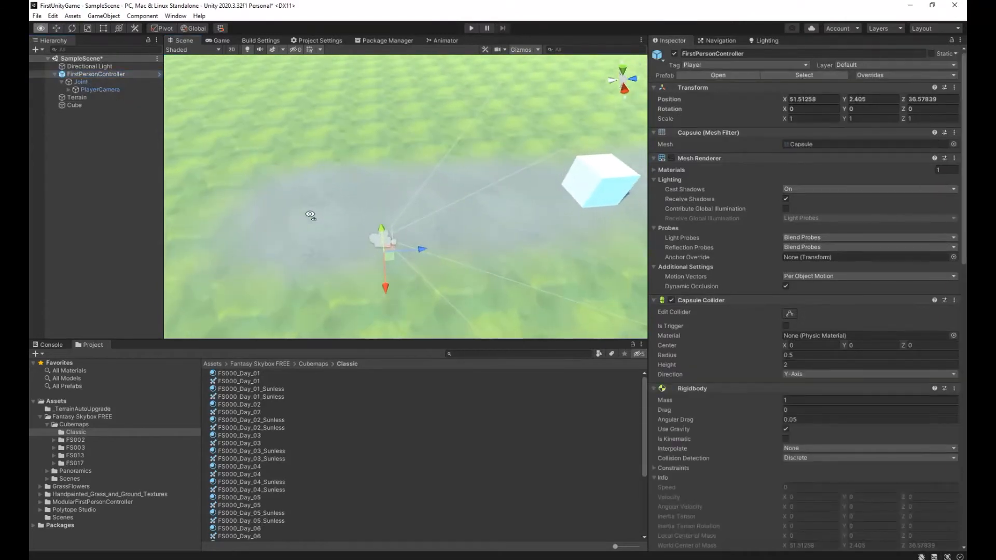
drag(382, 232, 367, 113)
click(367, 113)
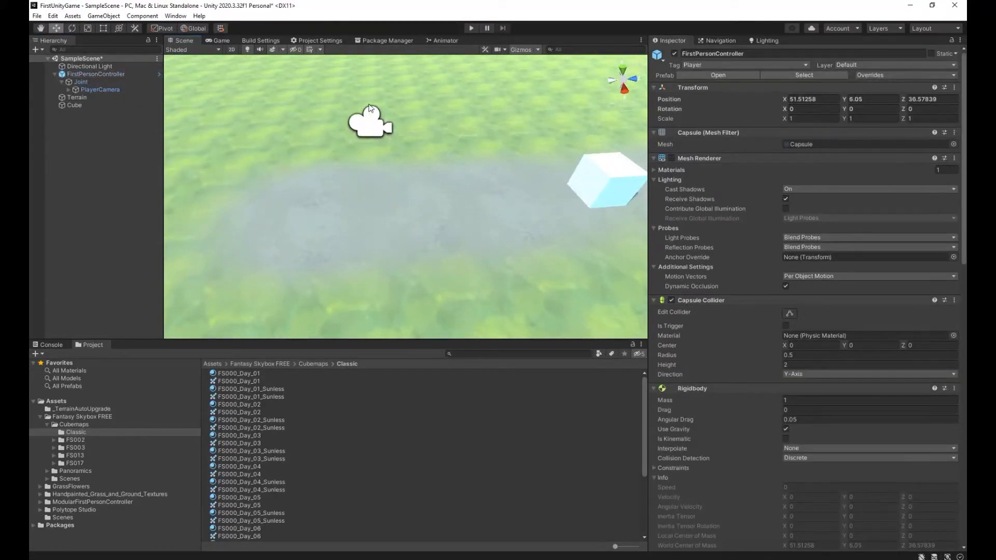
Run the scene, jump and move the player near the cube to check its starting height, and stop the scene.
click(470, 28)
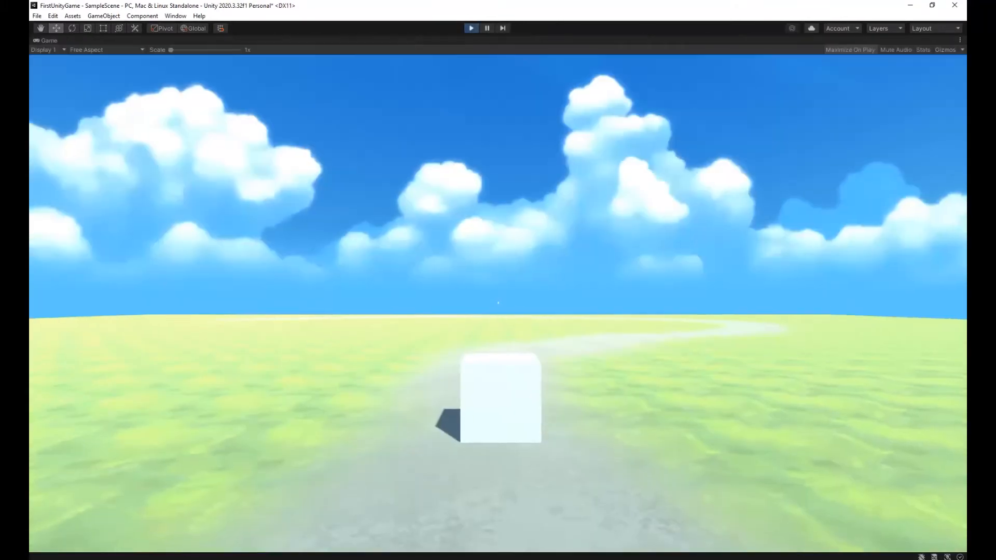
key(space)
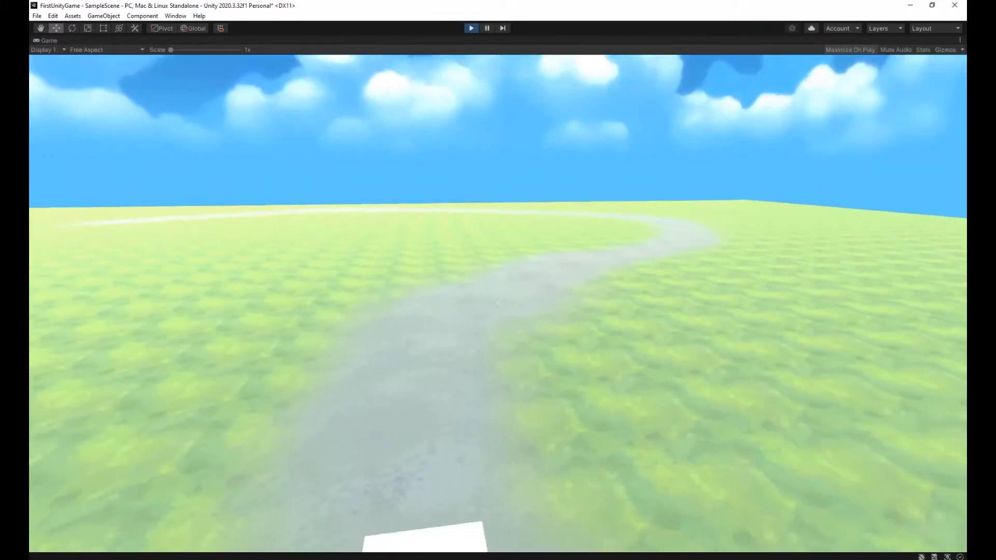
key(s)
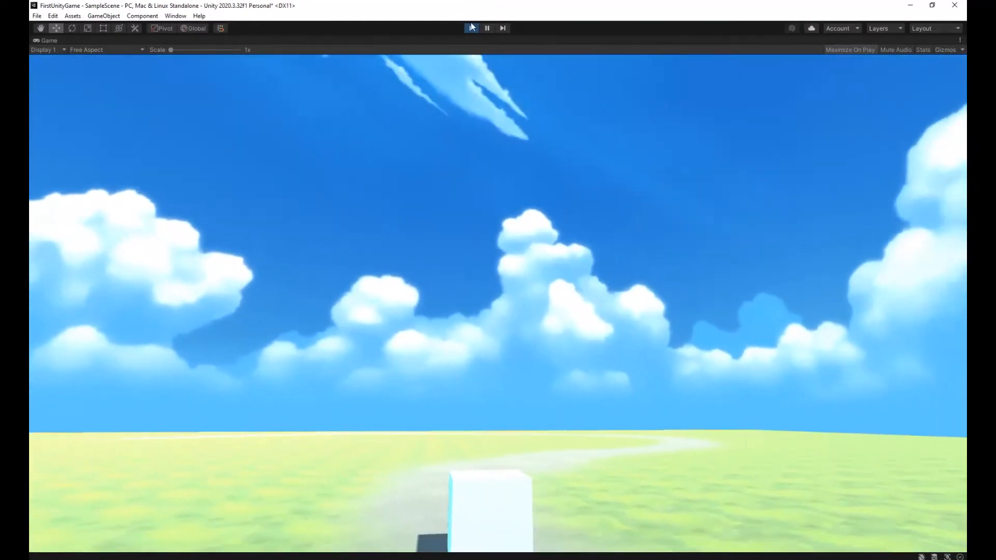
key(ctrl+p)
Select the Terrain, activate Raise or Lower Terrain and set the brush size to 6.
key(s)
right_drag(462, 311, 653, 228)
click(85, 97)
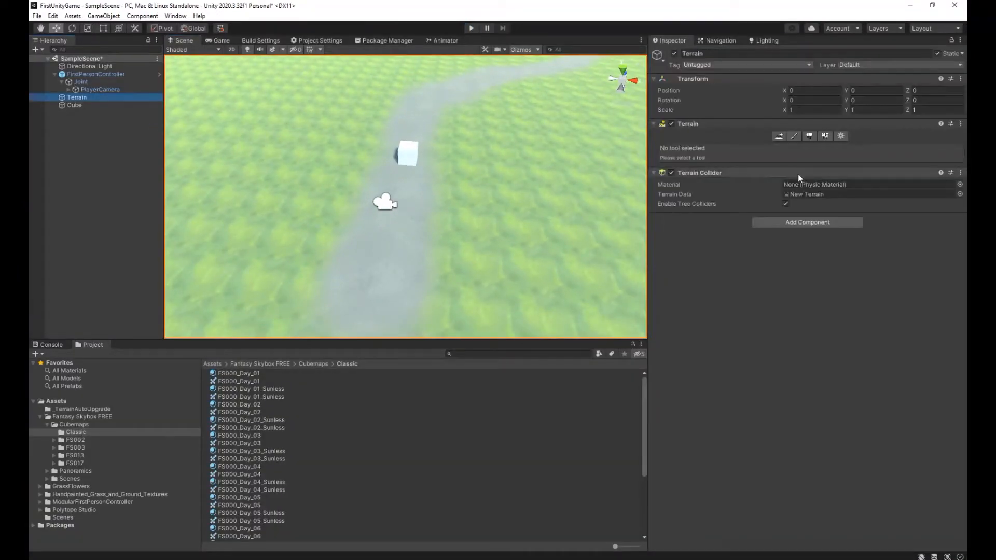
click(795, 136)
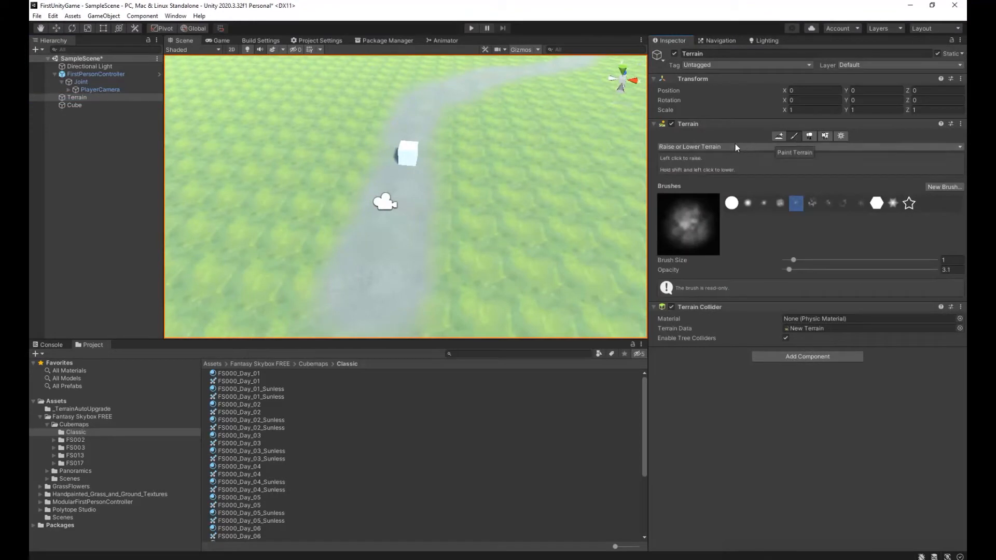
click(736, 148)
click(742, 157)
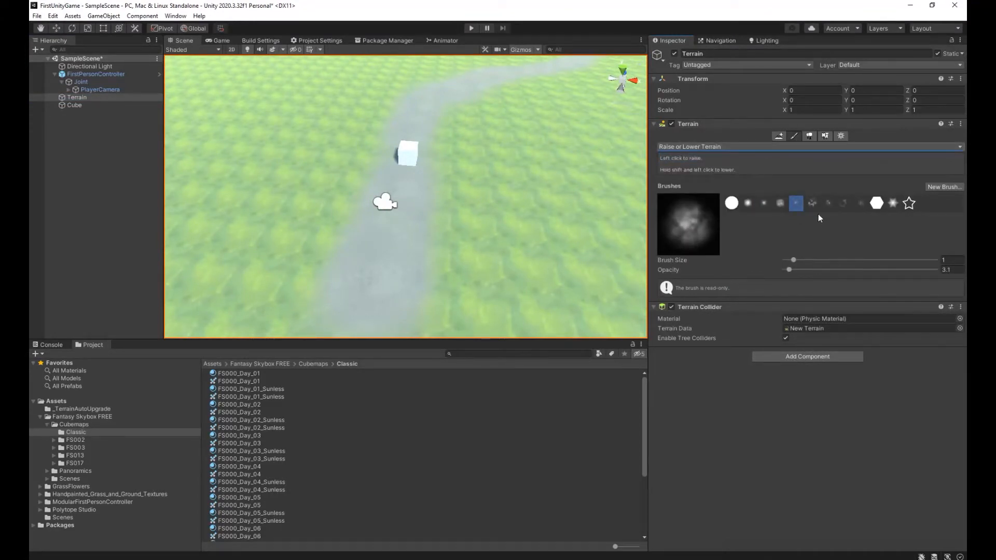
drag(793, 260, 807, 261)
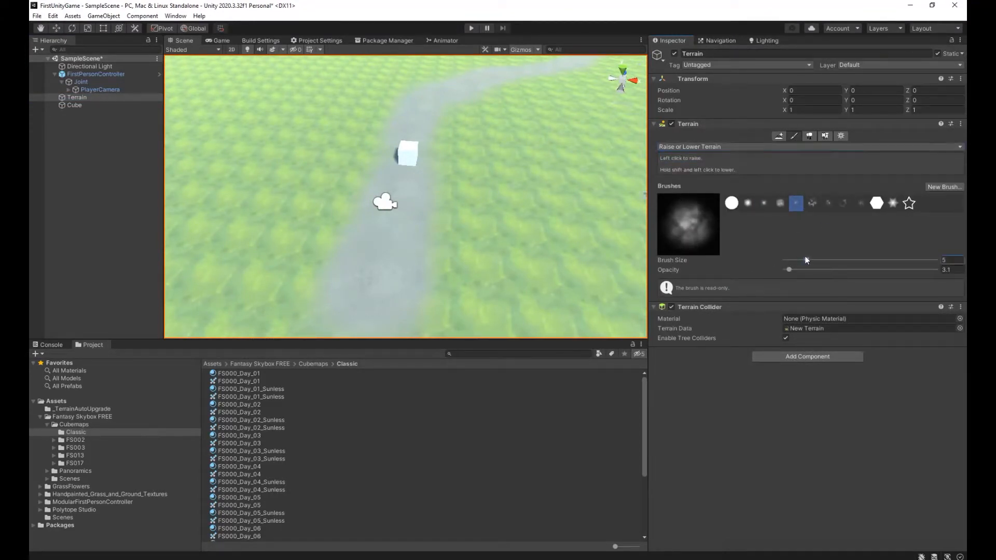
drag(816, 260, 821, 259)
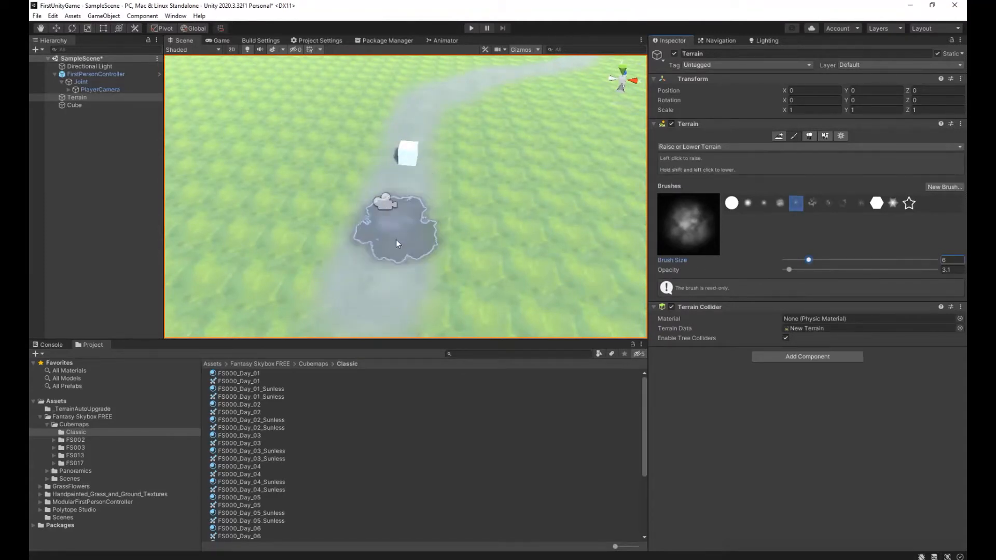
Try sinking the painted path near the player and the cube with the fifth, faint cloudy brush, and undo the strokes.
mouse_move(391, 263)
mouse_down()
mouse_move(381, 267)
mouse_move(399, 185)
mouse_up()
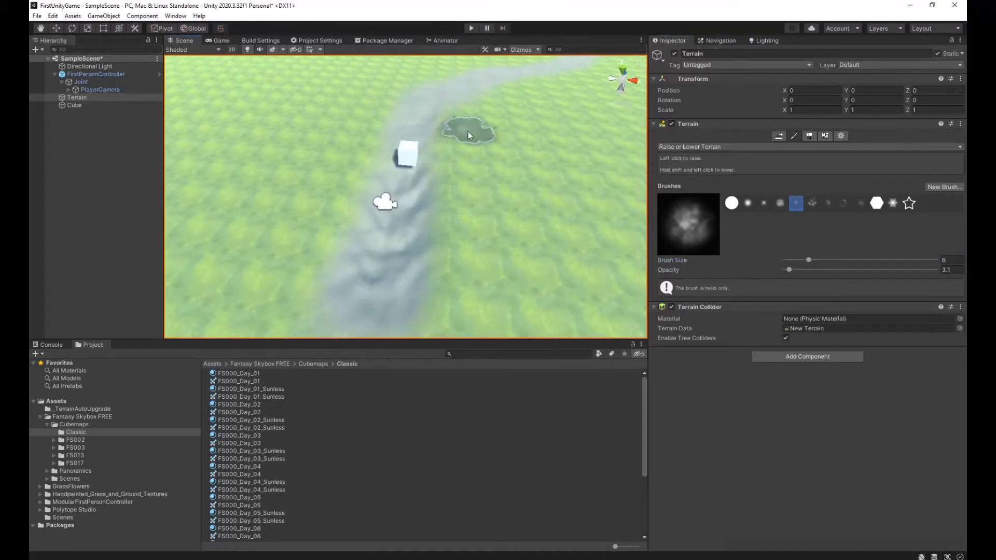
key(ctrl+z)
key(ctrl+z)
key(ctrl+z)
key(ctrl+z)
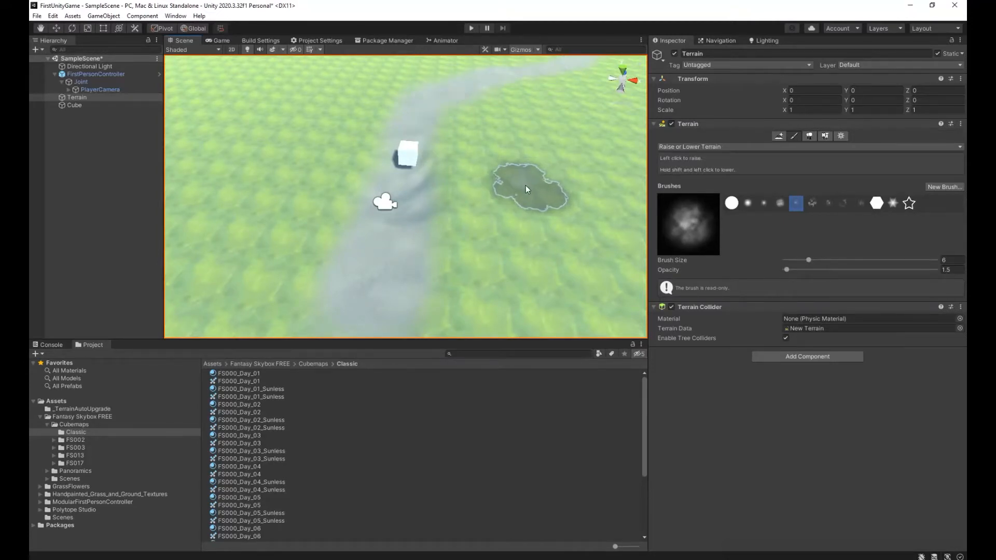
key(ctrl+z)
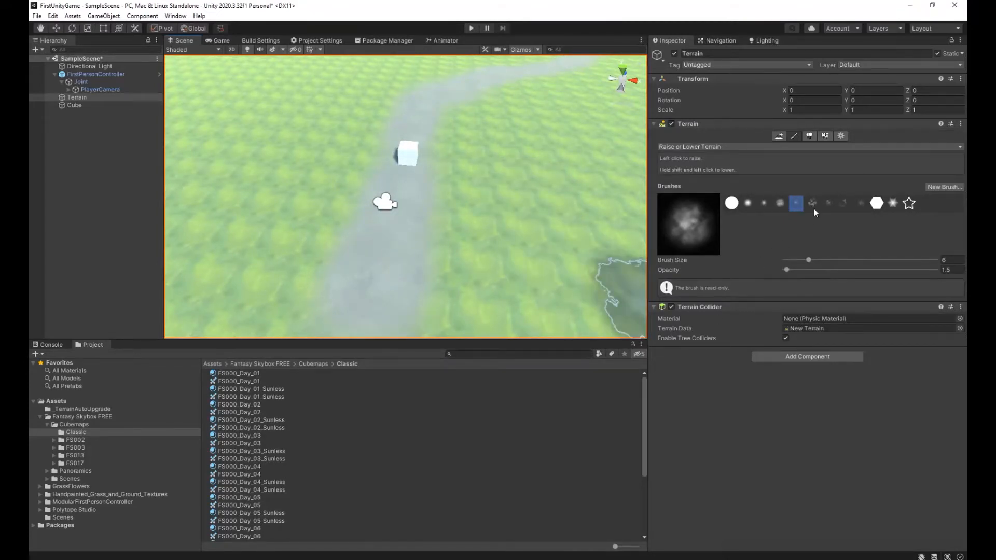
Lower the ground along the painted path with the fourth, denser cloudy brush at size 6 and opacity 1.5.
click(781, 202)
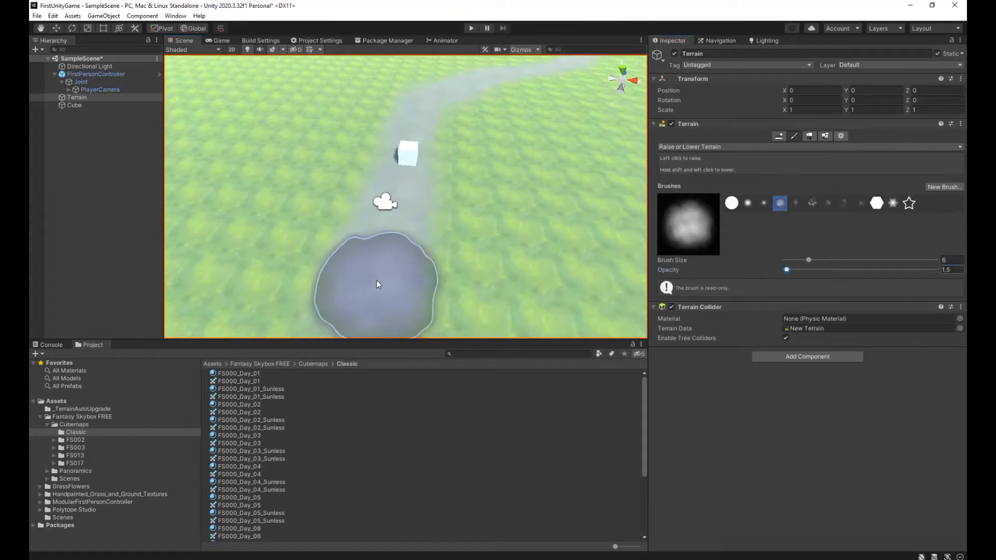
mouse_move(388, 279)
right_down()
mouse_move(476, 299)
mouse_move(424, 239)
right_up()
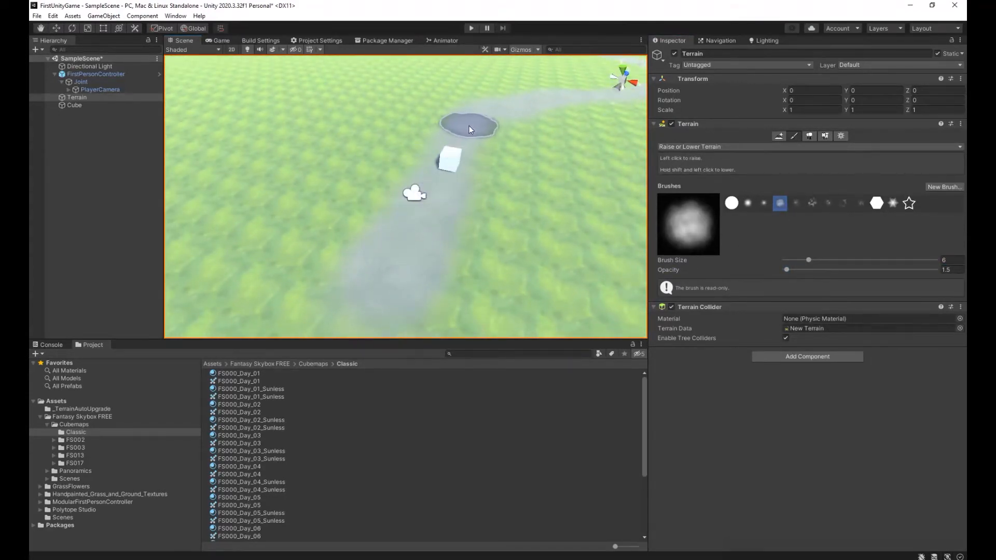
right_drag(553, 143, 638, 133)
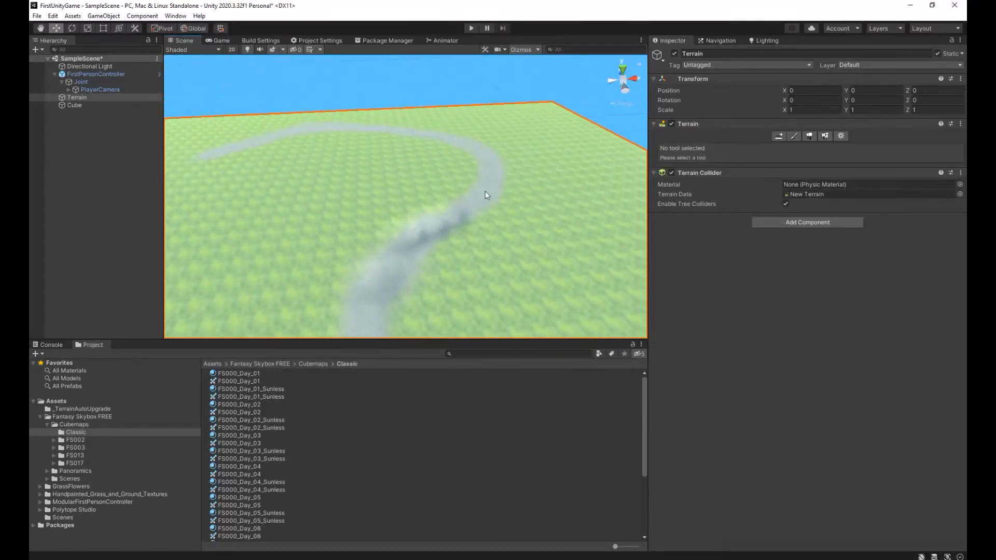
click(793, 136)
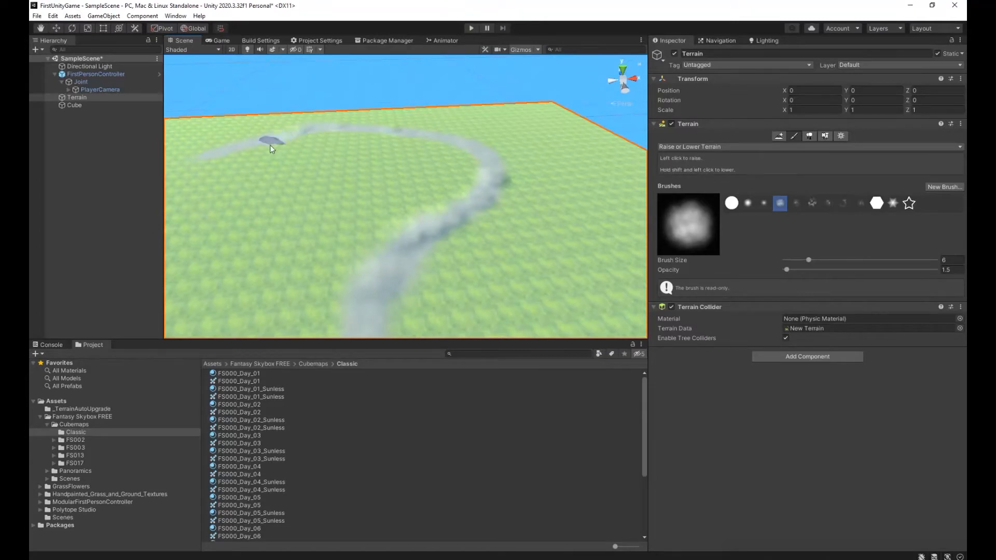
mouse_move(353, 218)
right_down()
mouse_move(396, 322)
mouse_move(395, 309)
right_up()
shift+drag(368, 235, 393, 335)
mouse_move(419, 301)
right_down()
mouse_move(498, 350)
mouse_move(462, 267)
right_up()
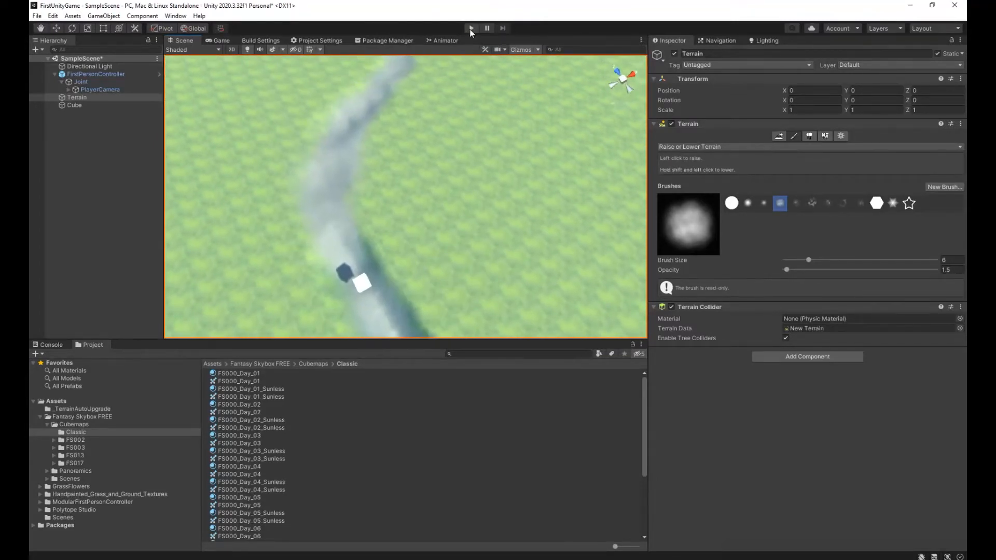
Run the scene and walk forward along the sunken path to check its uneven ground and slopes.
click(470, 29)
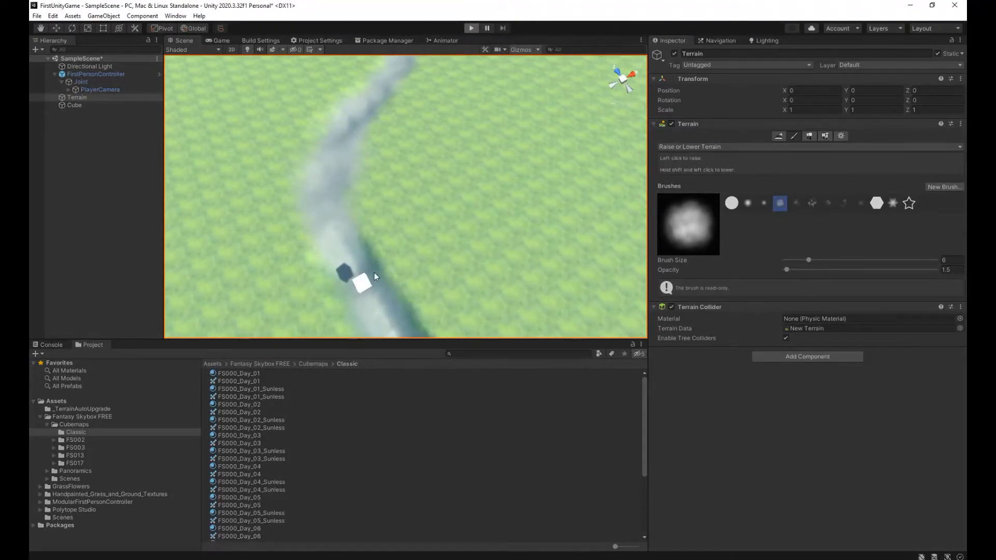
key(w)
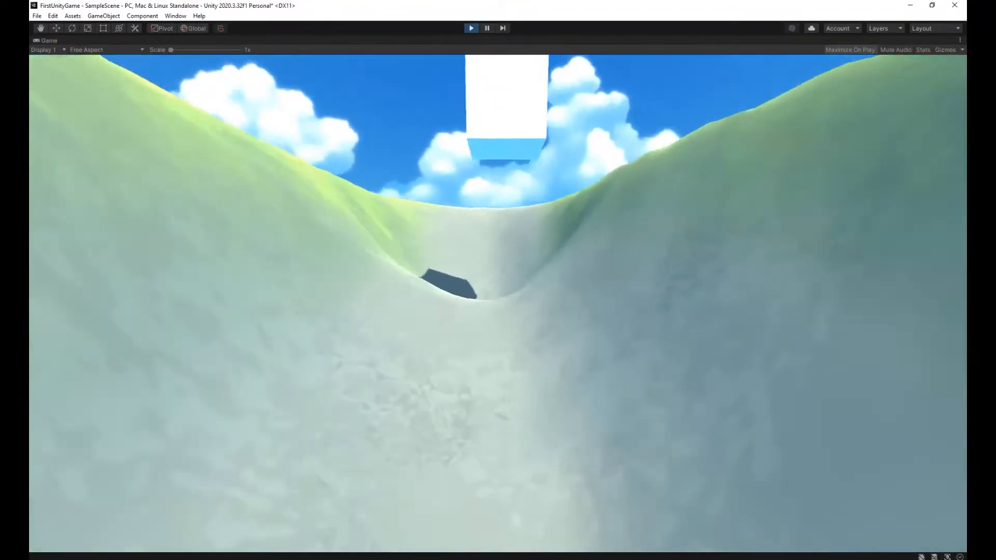
key(w)
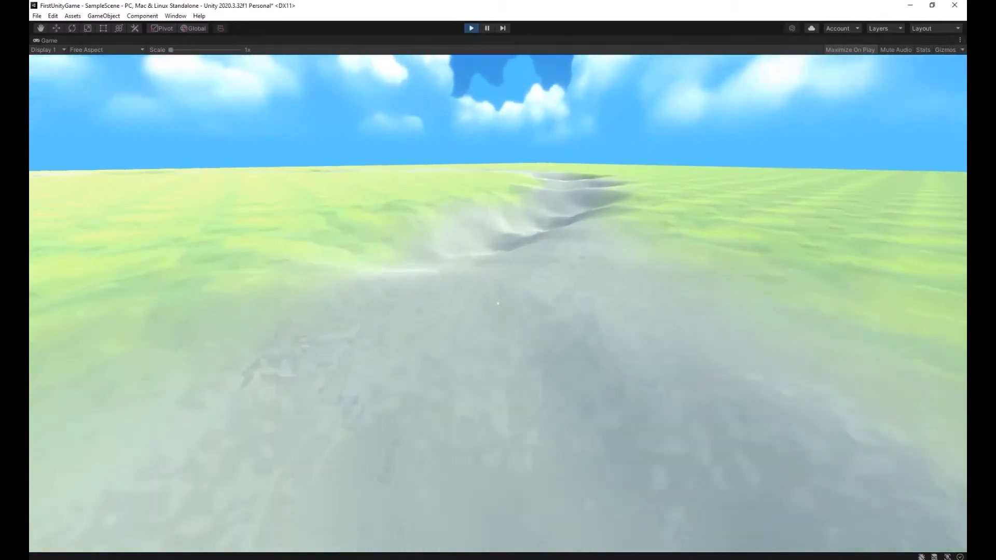
key(w)
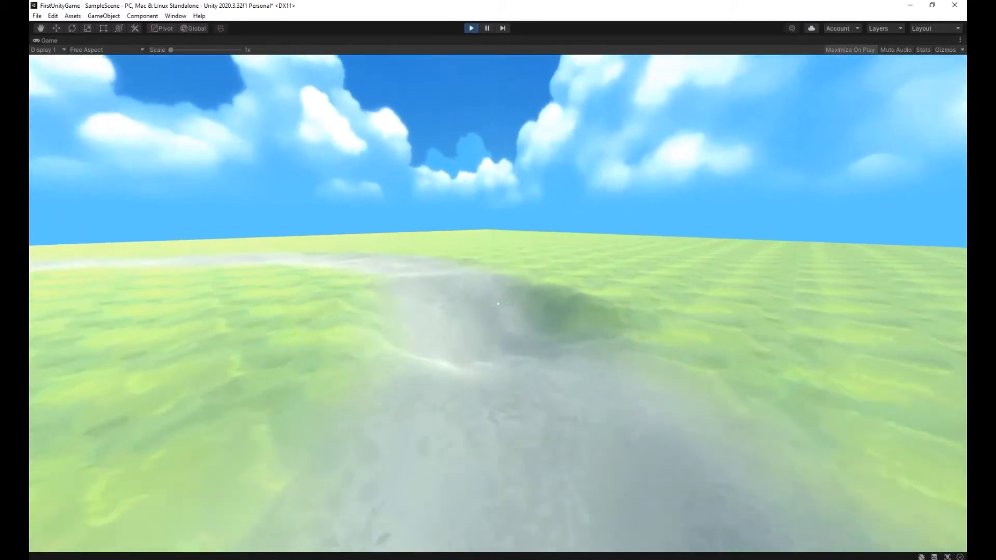
key(w)
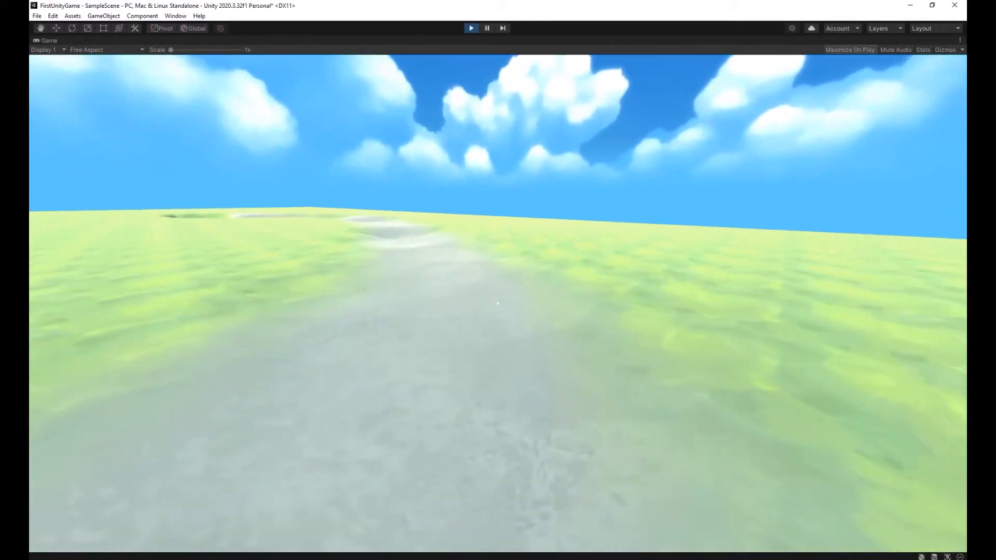
key(w)
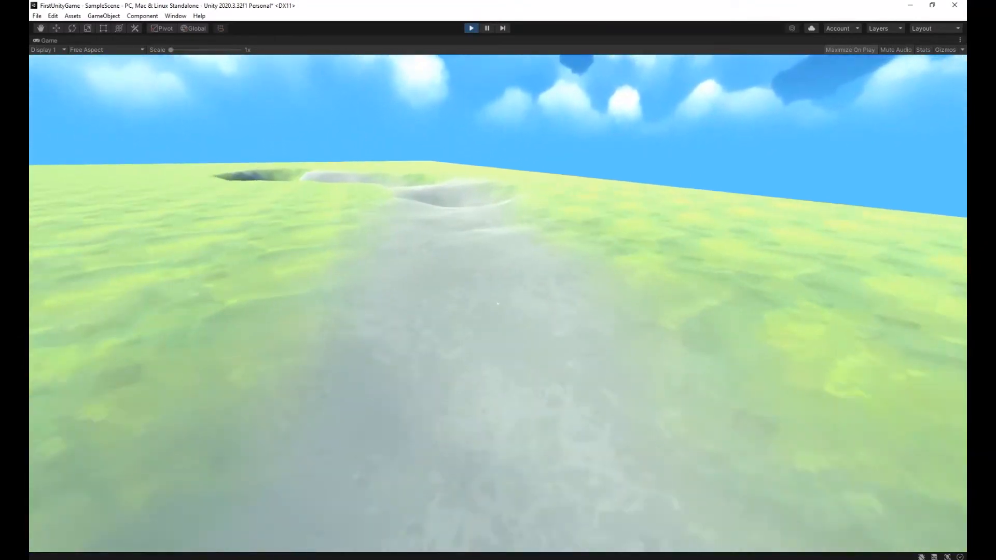
key(w)
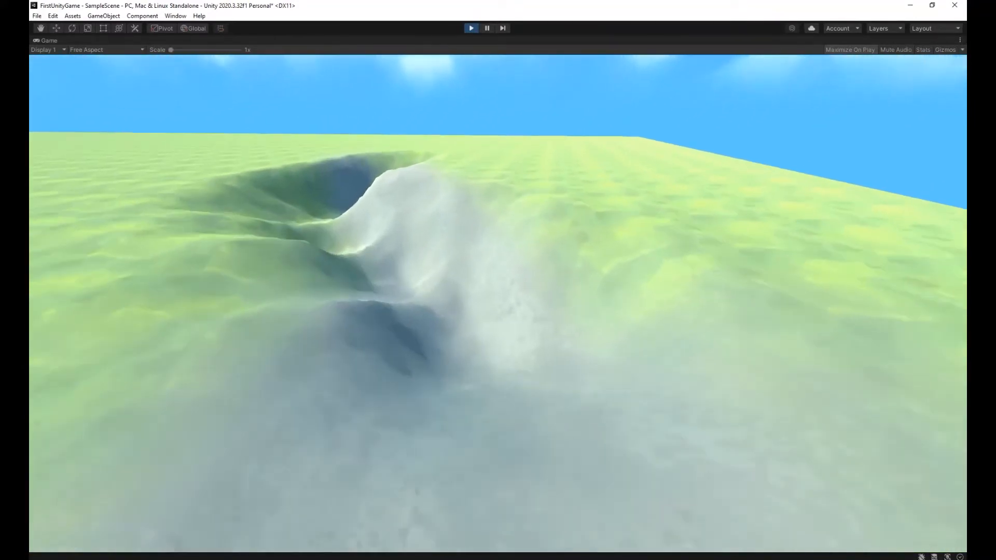
key(w)
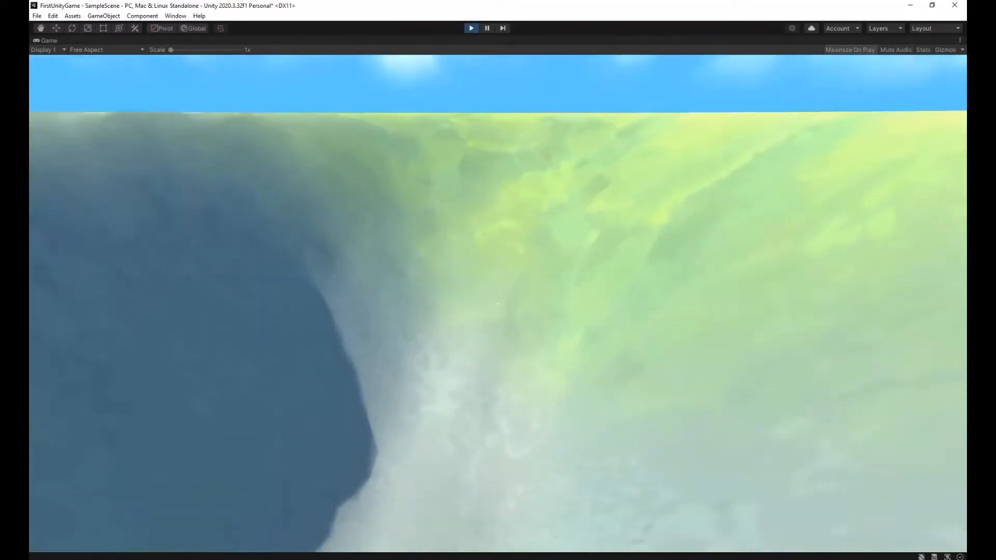
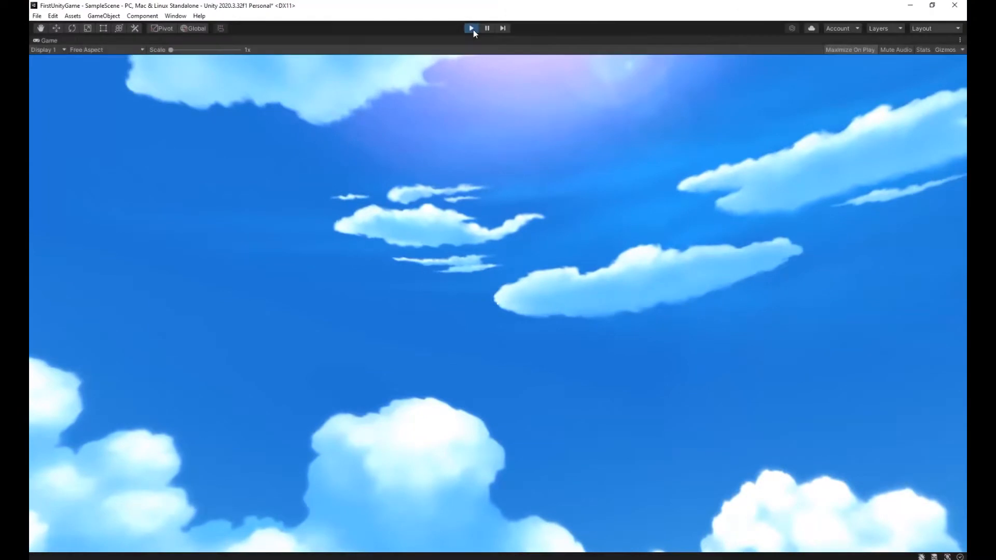
Stop the running scene and undo the deep lowering strokes along the painted path.
click(471, 28)
right_drag(472, 219, 415, 126)
right_drag(460, 156, 421, 120)
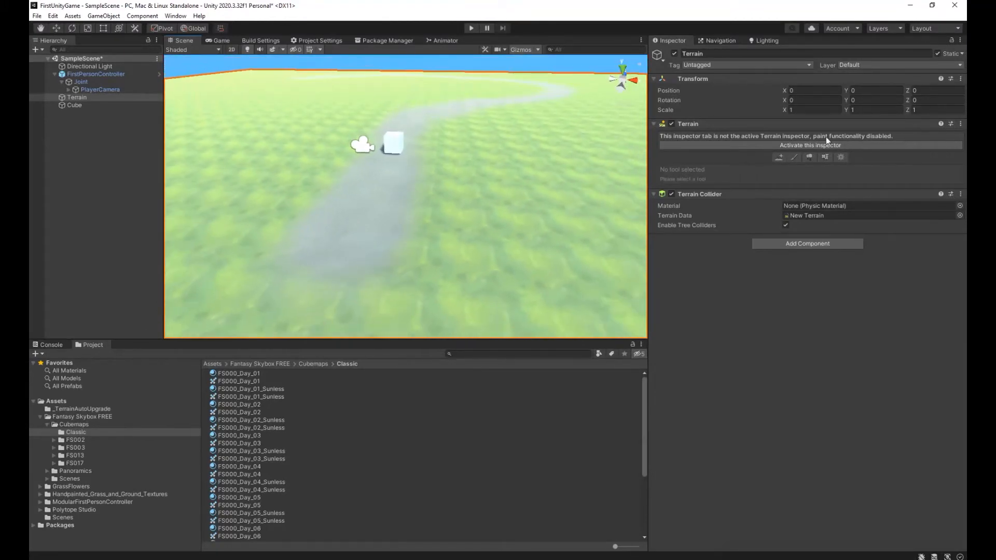
Try lowering the ground along the whole painted path with the fifth, faint cloudy brush at size 6 and opacity 0.5.
click(794, 157)
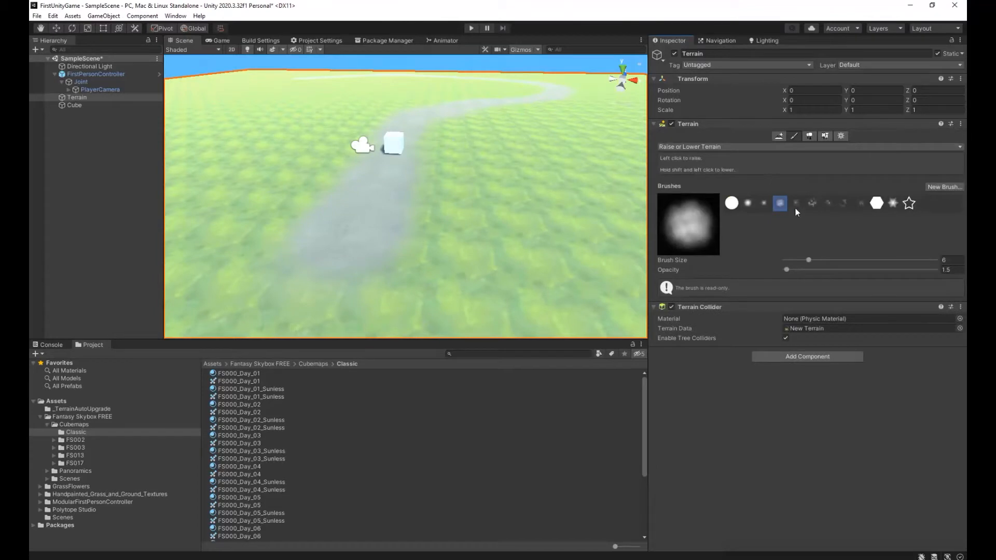
click(795, 207)
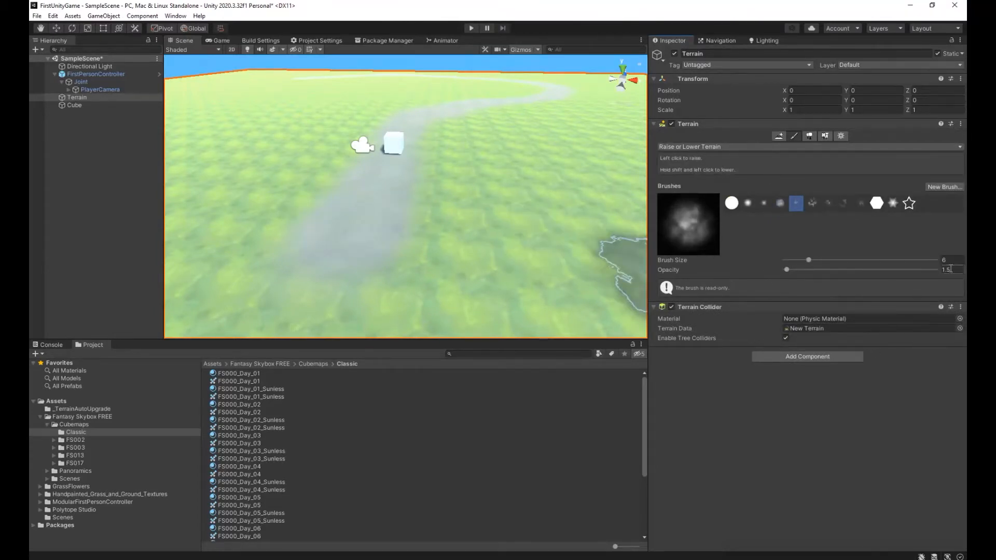
text(.5)
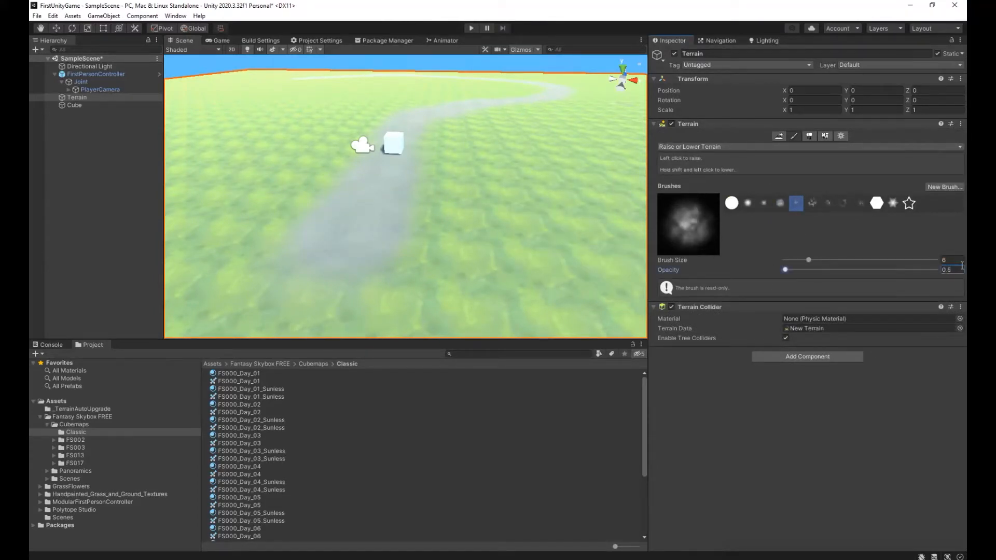
drag(358, 226, 464, 111)
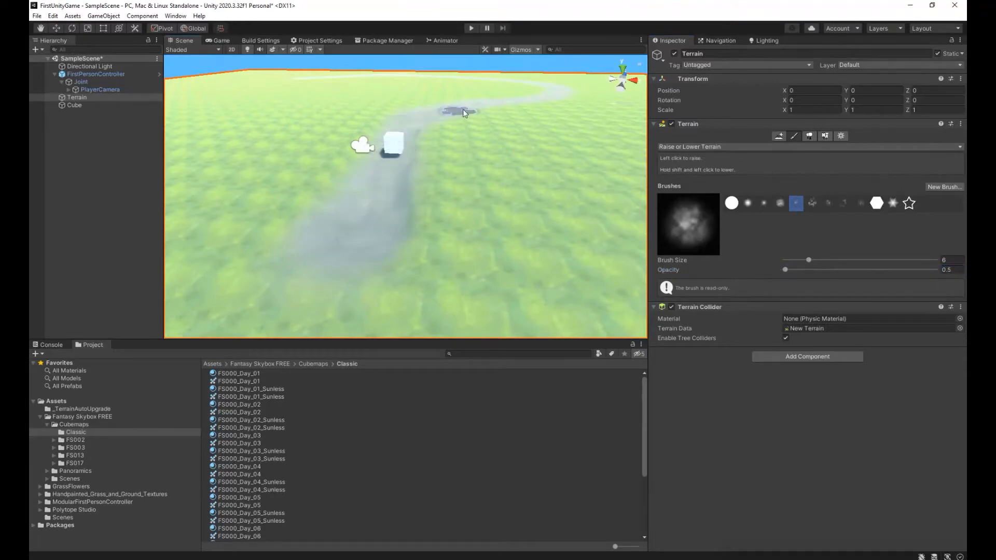
mouse_move(450, 250)
right_down()
mouse_move(447, 258)
mouse_move(503, 232)
mouse_move(571, 262)
mouse_move(534, 291)
mouse_move(466, 292)
mouse_move(490, 272)
right_up()
key(w)
key(s)
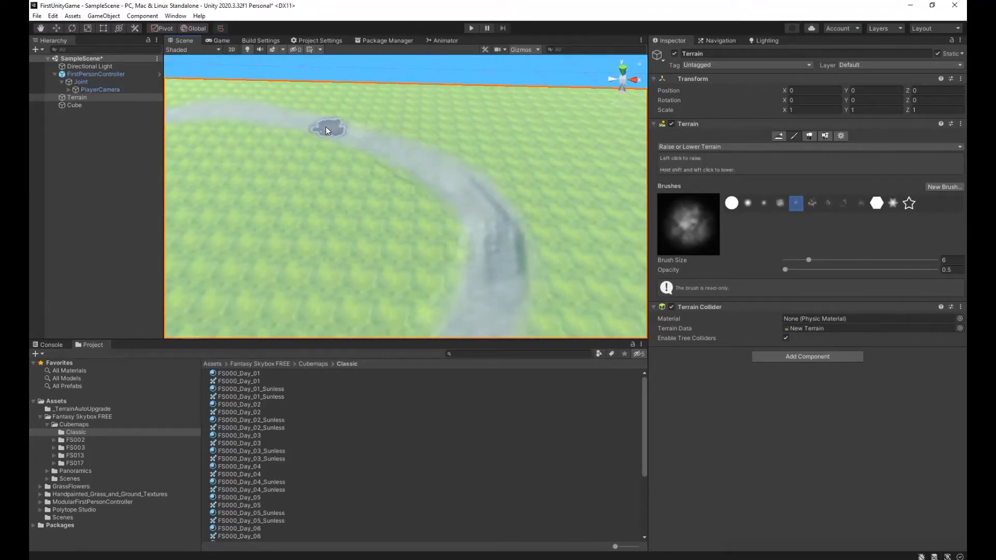
key(w)
alt+drag(178, 100, 291, 161)
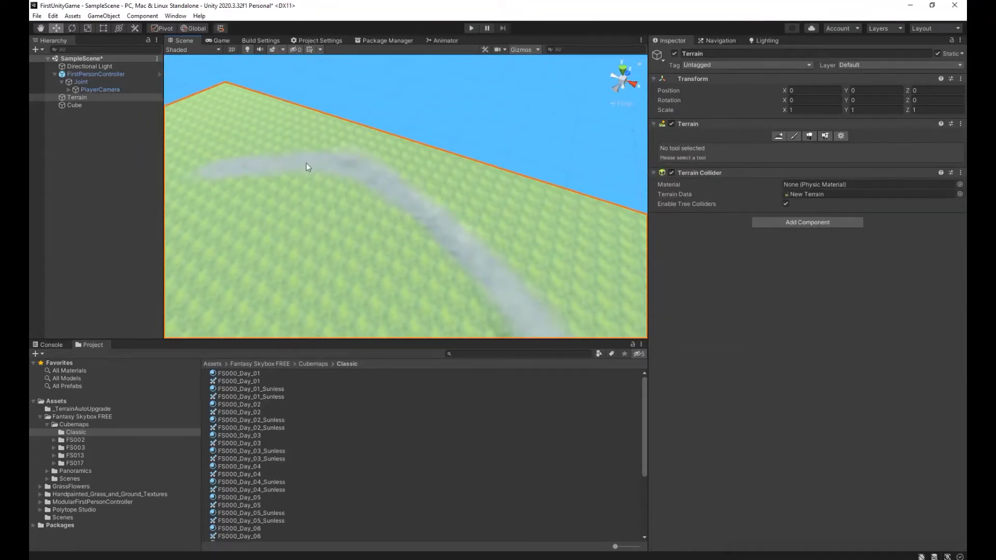
click(793, 136)
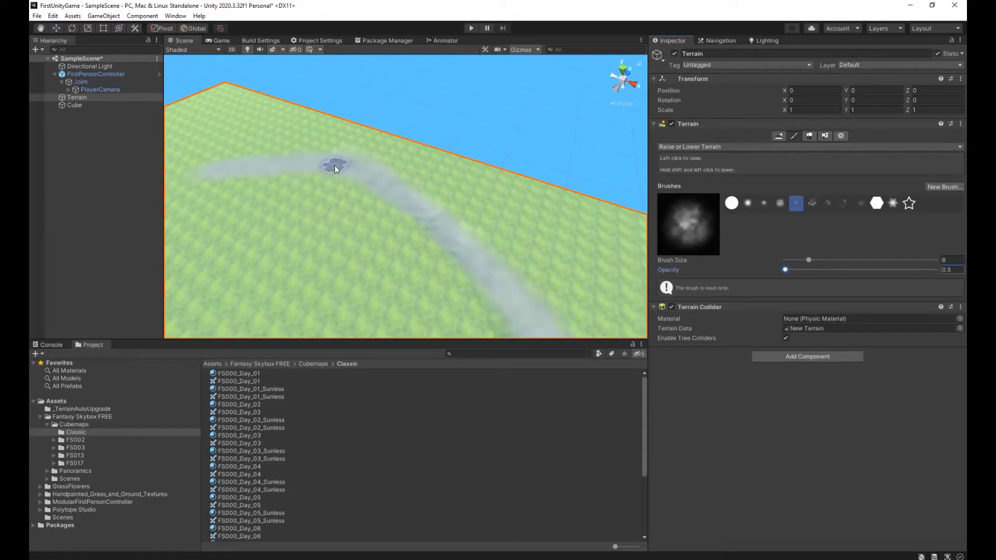
Run the scene and walk along the sunken path, checking its depth and bumps around the bends.
click(473, 29)
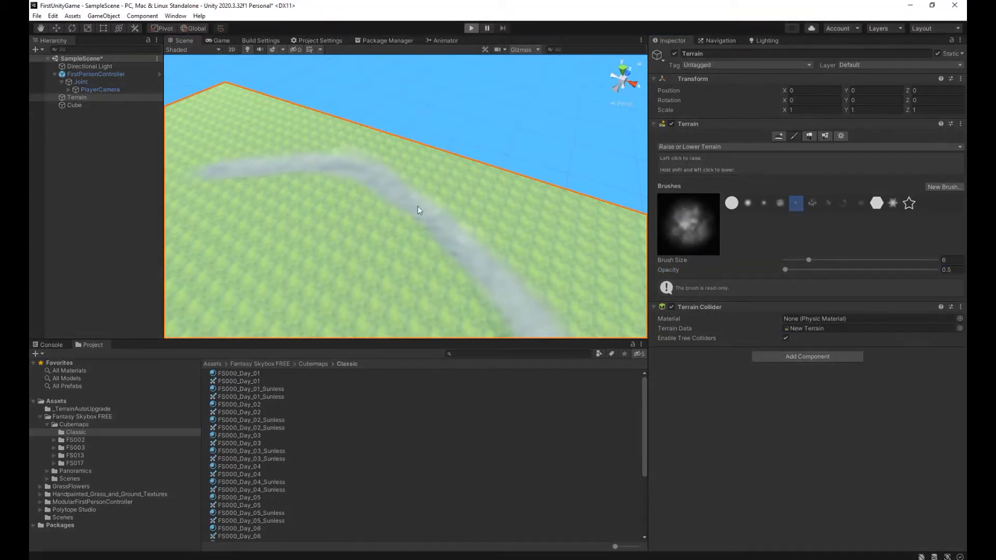
key(w)
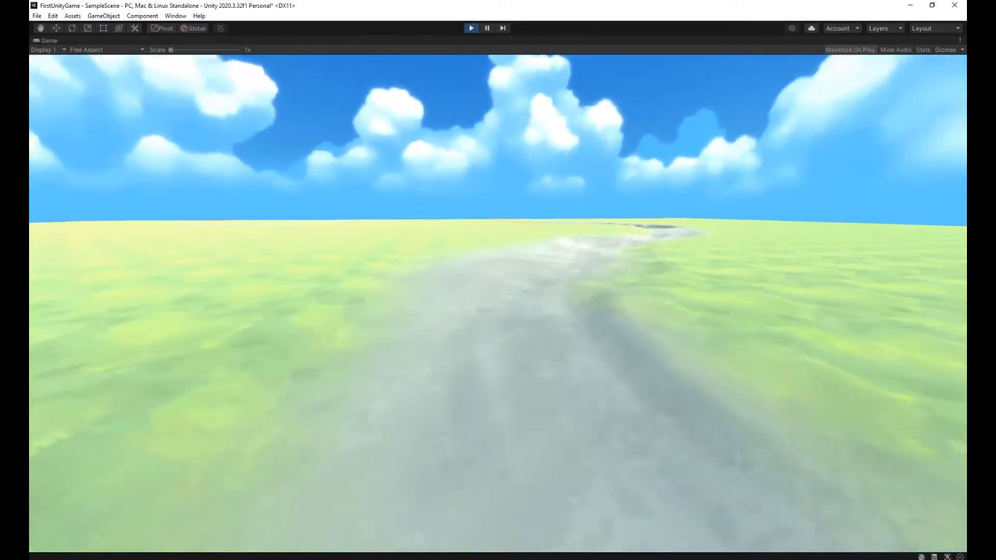
key(w)
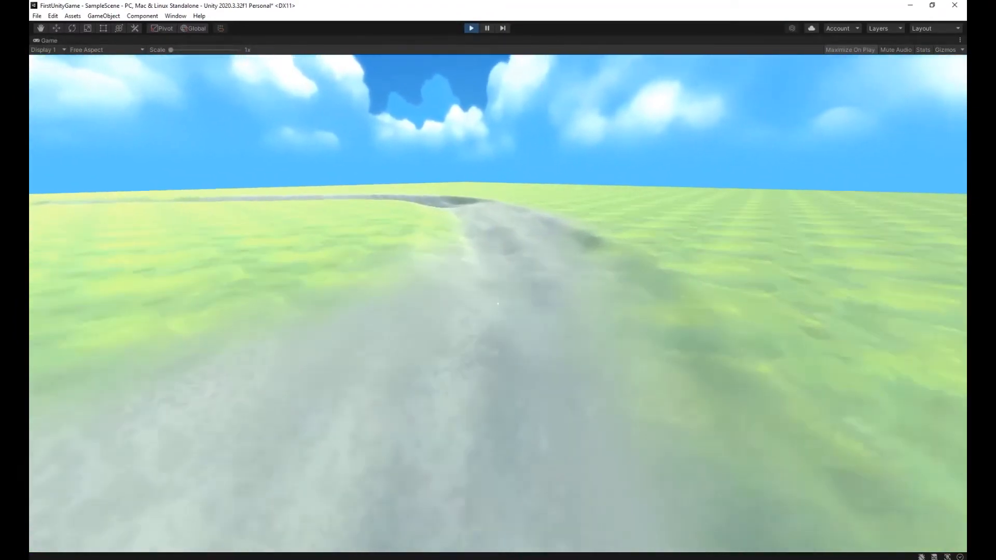
key(w)
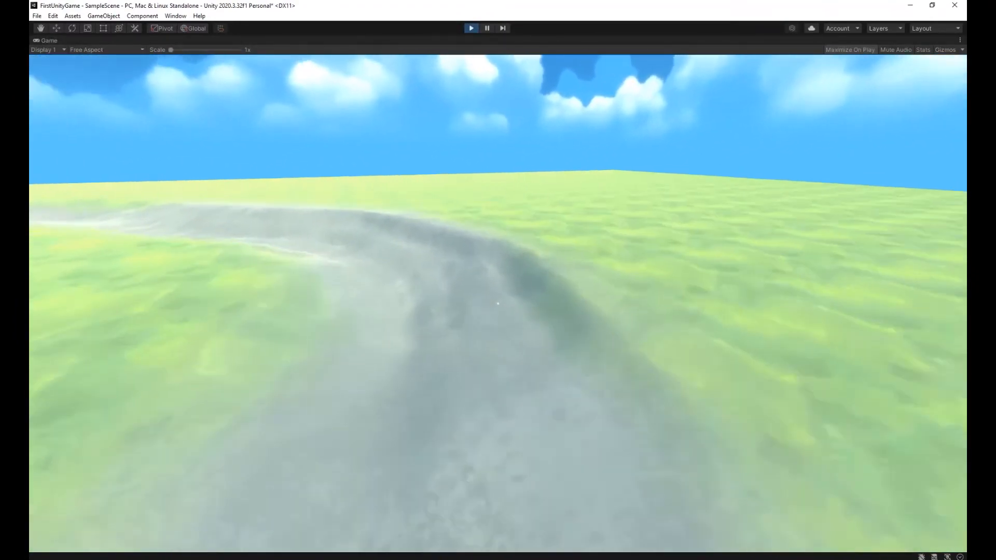
key(w)
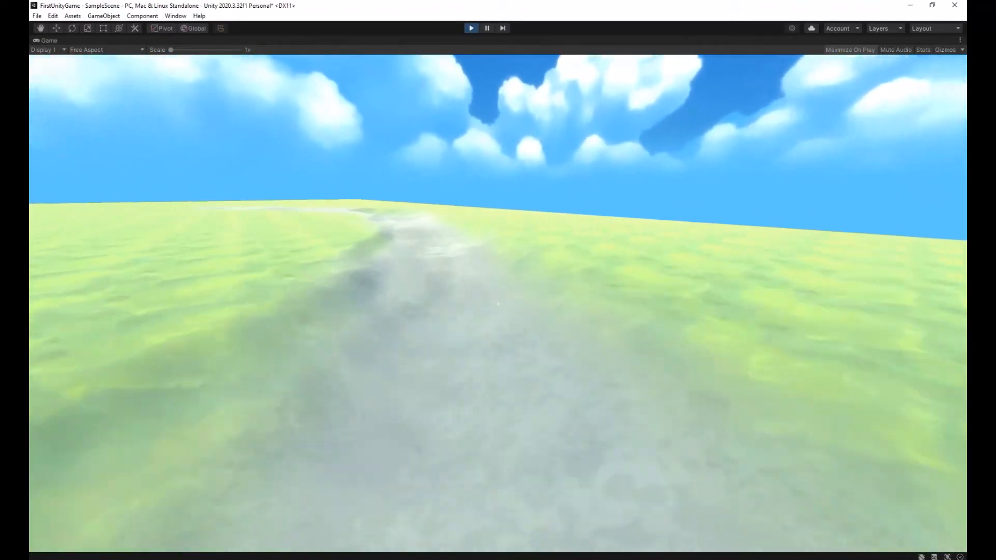
key(w)
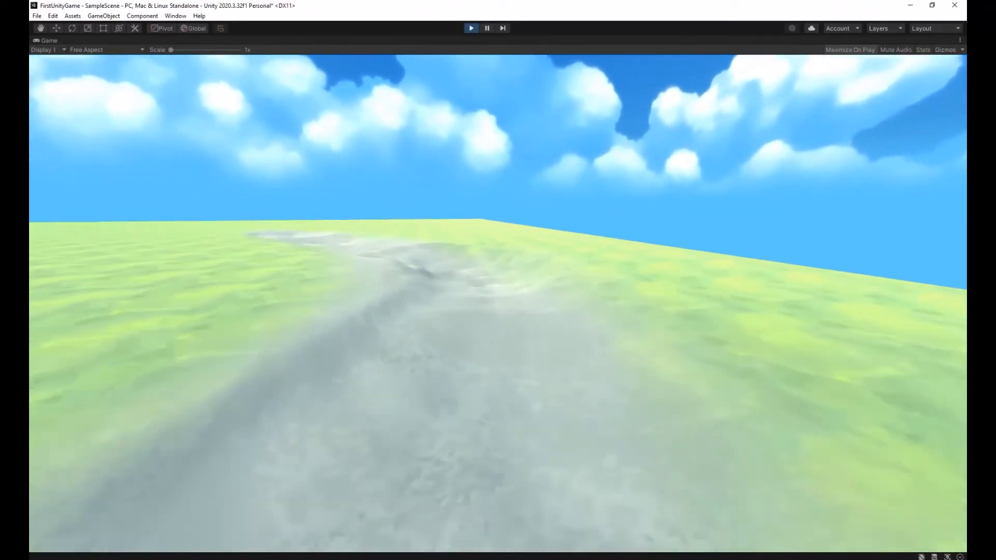
key(w)
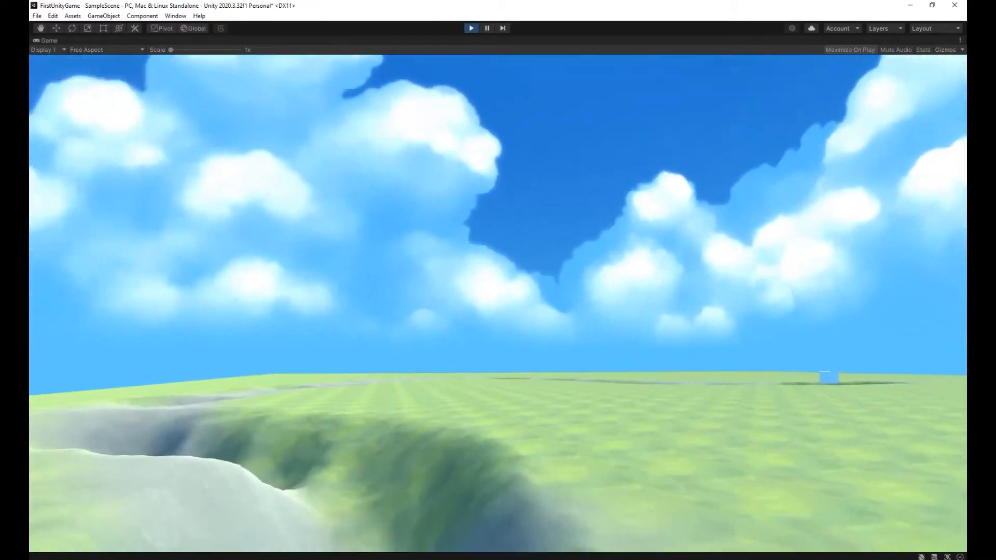
key(w)
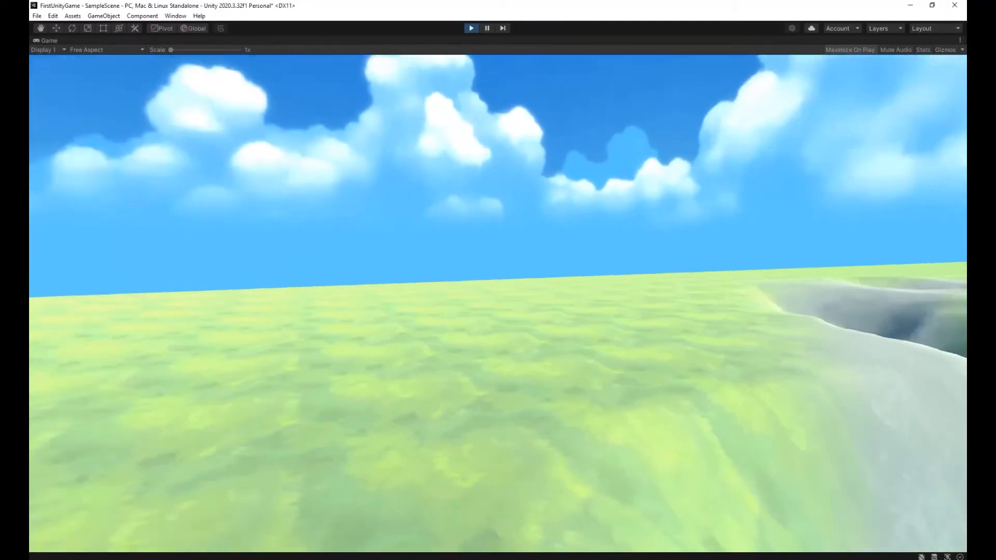
Release the game view, stop the running scene and undo the terrain lowering along the painted path.
key(alt+Tab)
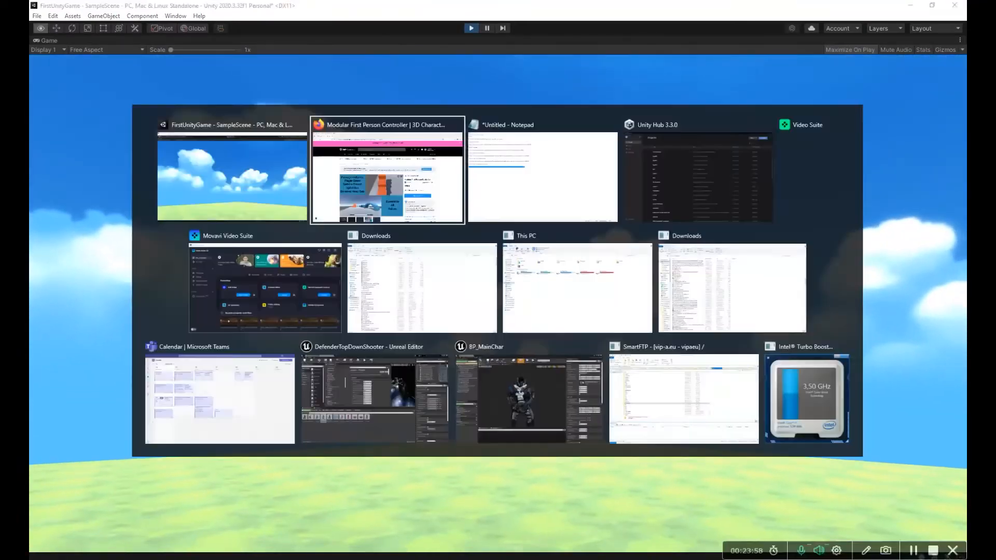
key(alt+Tab)
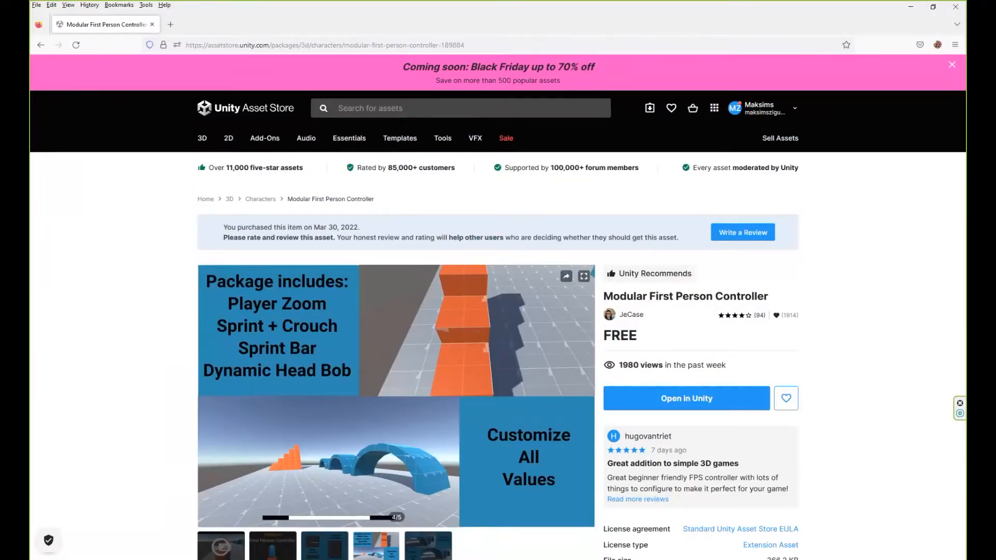
key(alt+Tab)
click(471, 28)
right_drag(452, 245, 424, 122)
right_drag(455, 156, 427, 179)
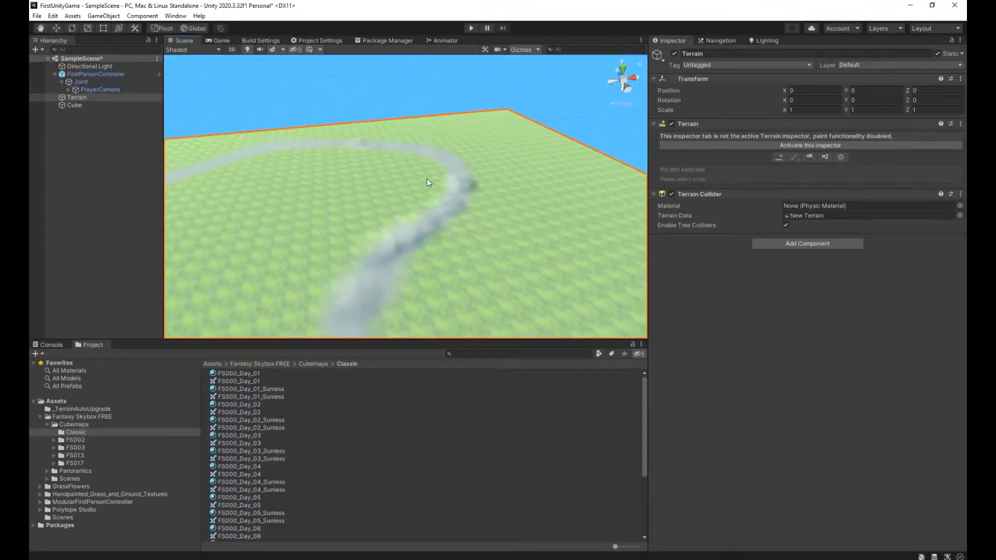
right_drag(456, 182, 418, 164)
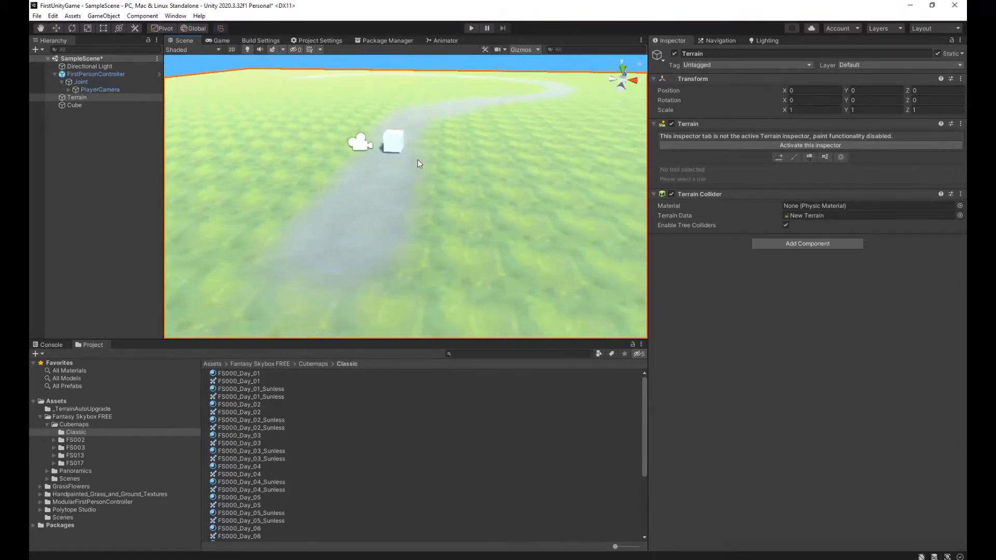
Activate Raise or Lower Terrain with the fifth, faint cloudy brush and set its opacity to 0.5.
click(796, 156)
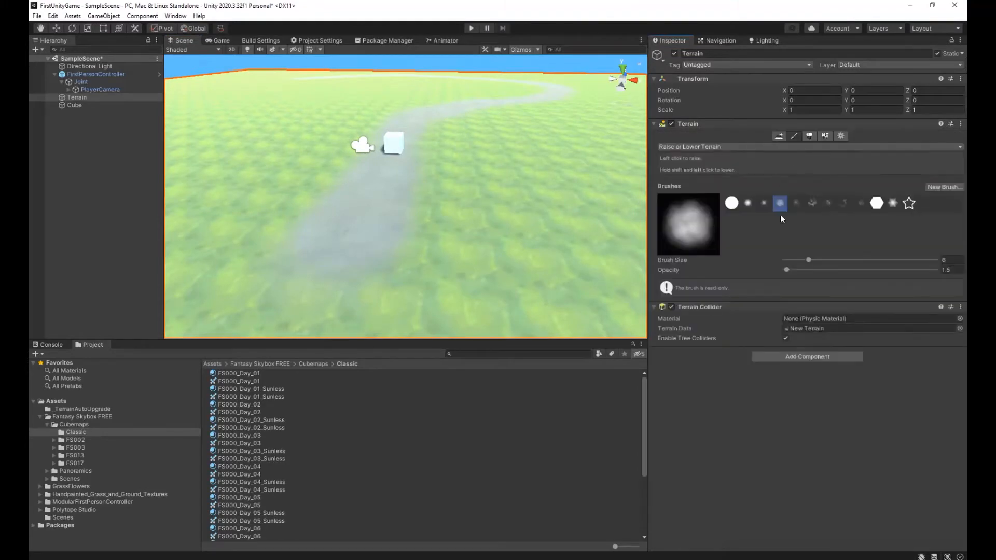
click(795, 203)
click(951, 270)
drag(951, 268, 927, 270)
text(0.5)
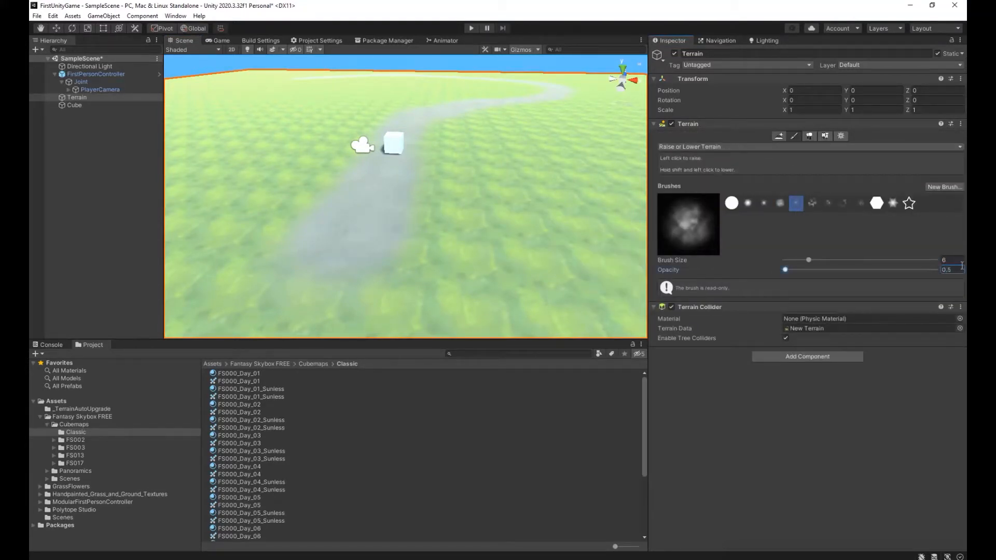
Lower the ground gently along the painted path, from its start near the cube around the bends to its far end.
mouse_move(360, 227)
shift+mouse_down()
mouse_move(427, 121)
mouse_move(527, 101)
shift+mouse_up()
key(w)
mouse_move(461, 256)
right_down()
mouse_move(500, 235)
mouse_move(576, 269)
mouse_move(527, 282)
mouse_move(538, 301)
mouse_move(464, 292)
mouse_move(483, 278)
right_up()
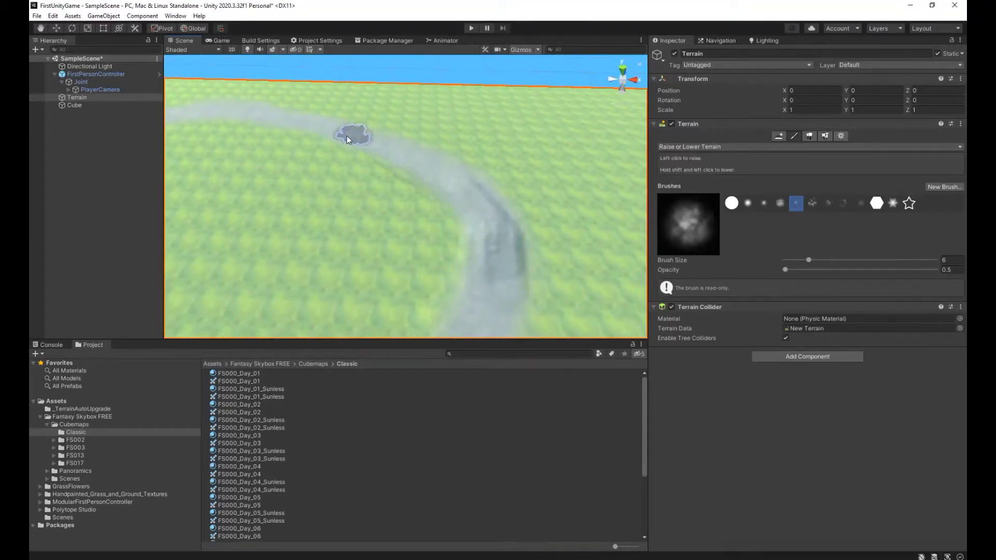
key(w)
right_drag(196, 107, 279, 157)
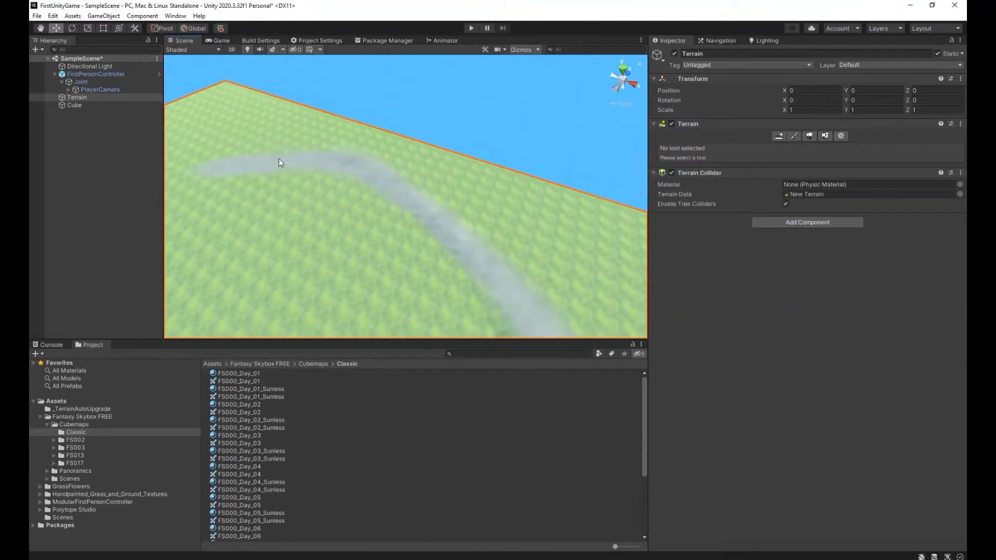
click(793, 136)
right_drag(410, 275, 482, 291)
mouse_move(482, 291)
shift+mouse_down()
mouse_move(488, 245)
mouse_move(406, 166)
mouse_move(313, 122)
shift+mouse_up()
key(w)
mouse_move(225, 141)
right_down()
mouse_move(182, 134)
mouse_move(327, 165)
right_up()
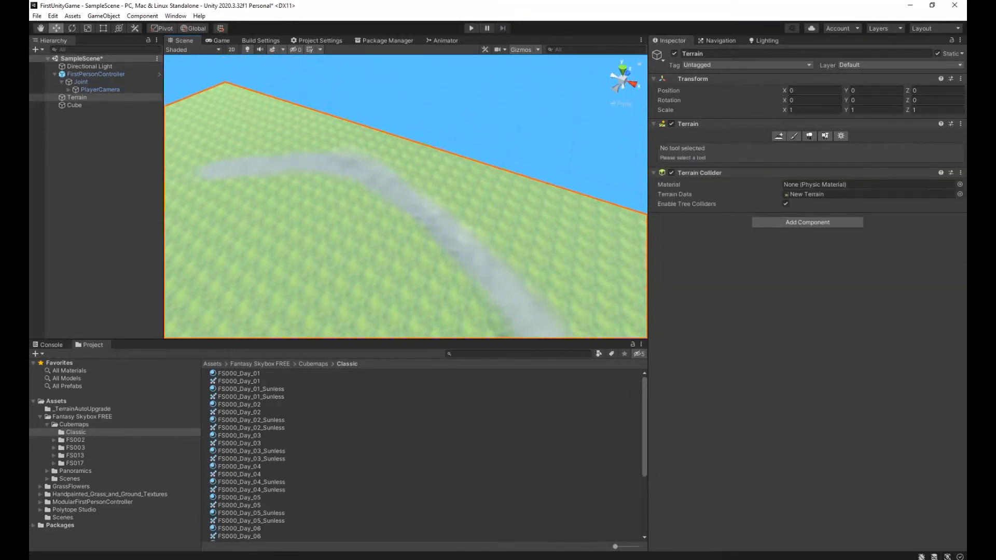
click(794, 136)
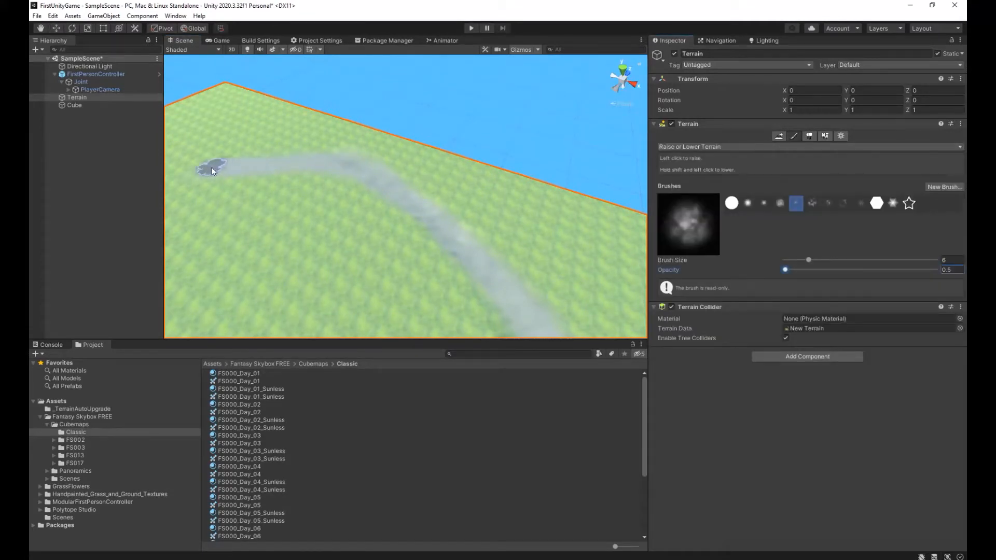
Run the scene, walk the sunken path past the cube to its far end, and stop the scene.
click(473, 29)
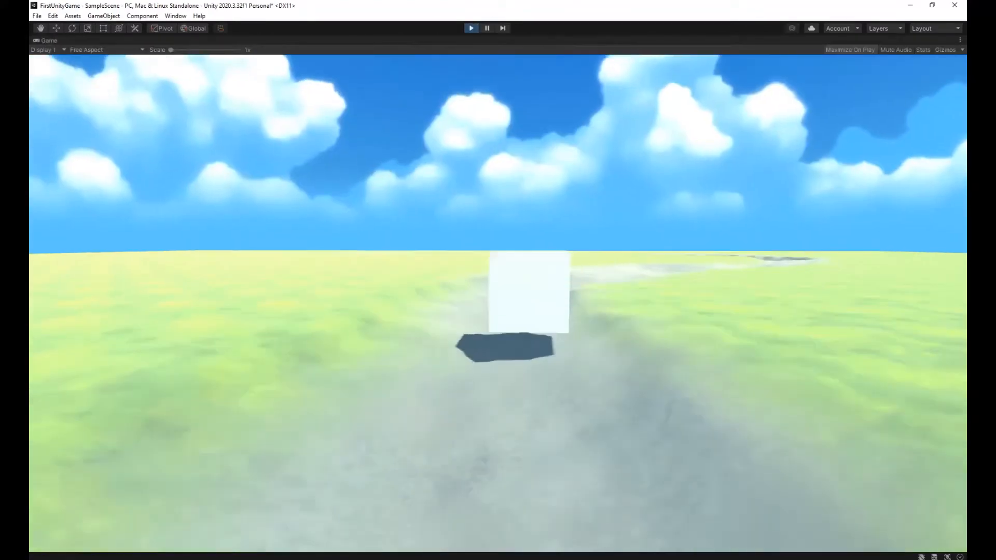
key(w)
key(w)
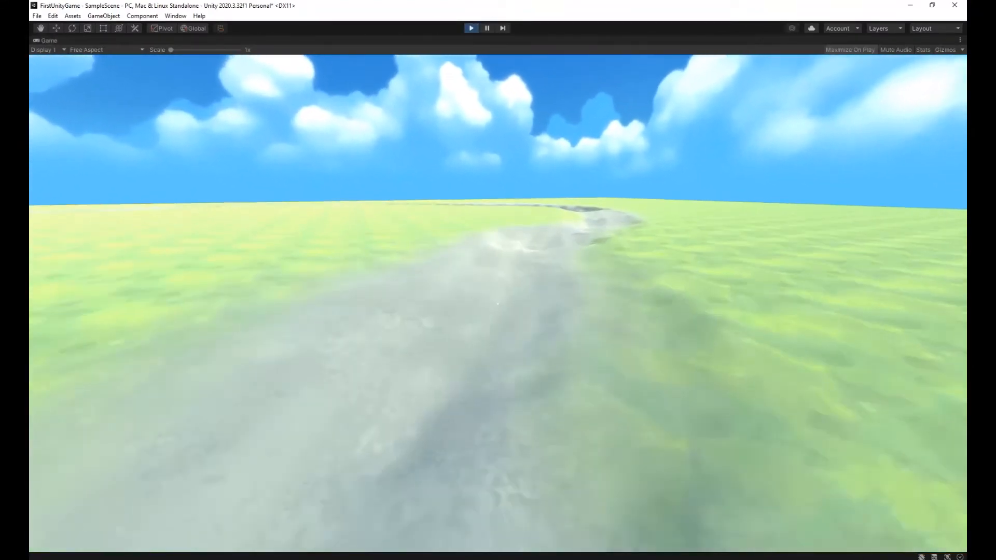
key(w)
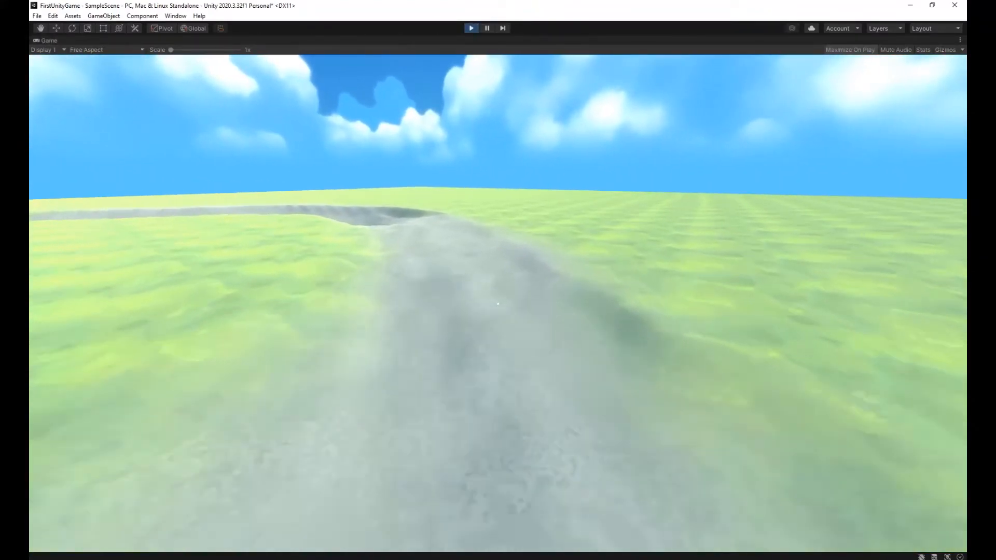
key(w)
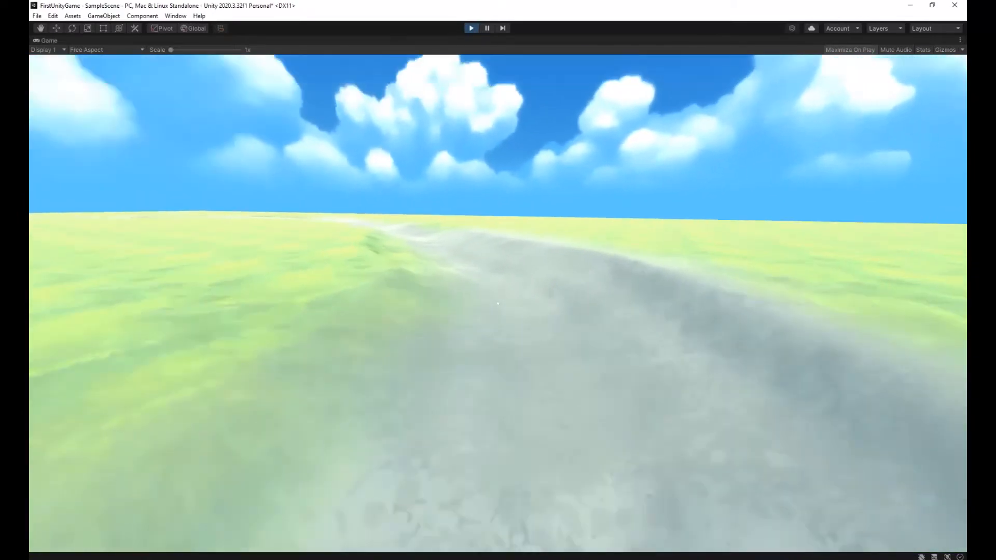
key(w)
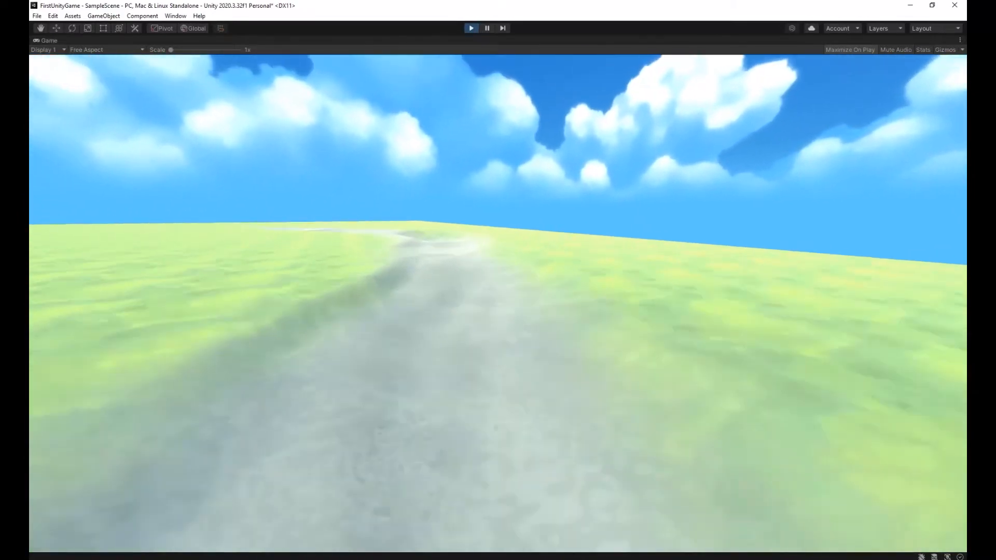
key(w)
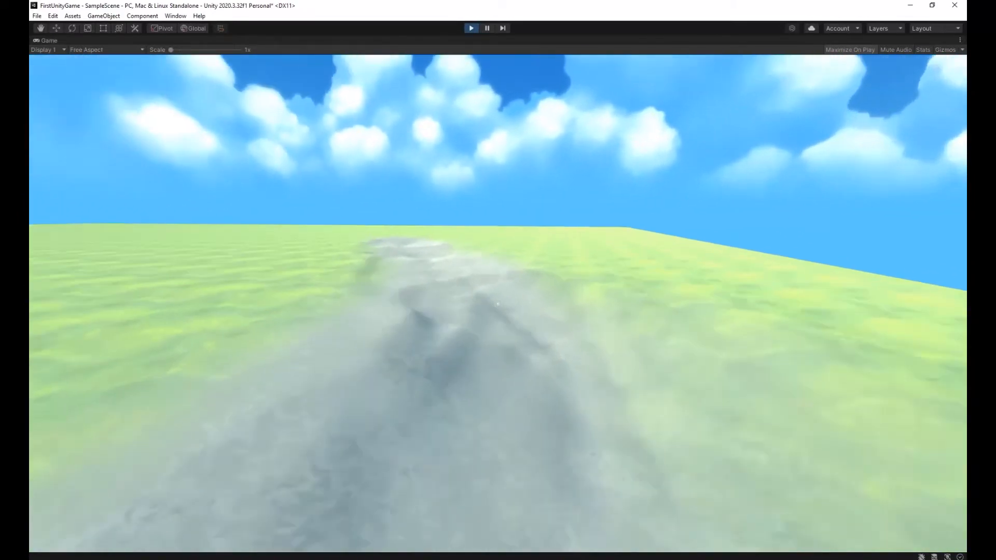
Select the terrain and activate its Paint Texture tool.
key(w)
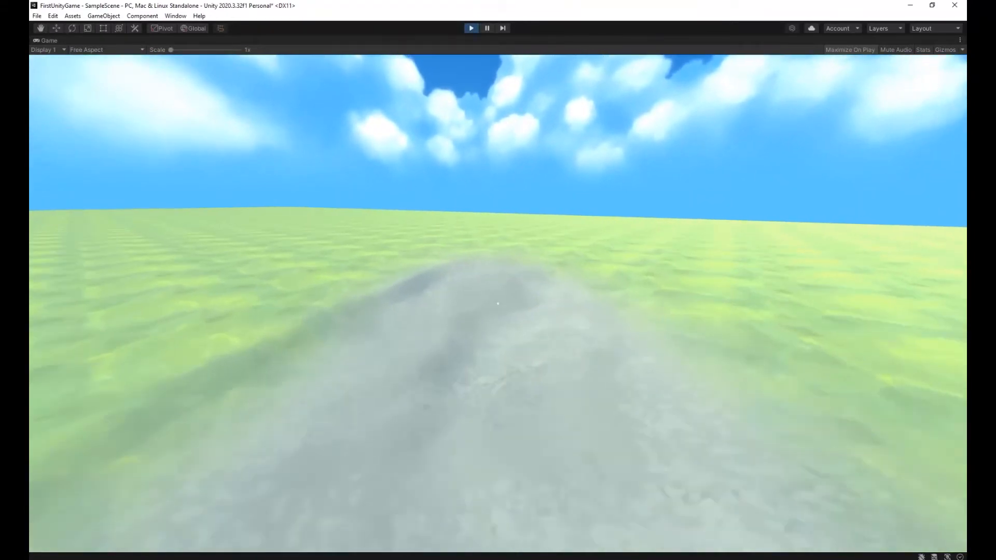
key(Escape)
click(473, 28)
click(406, 285)
key(w)
right_drag(175, 237, 517, 302)
key(s)
key(w)
key(s)
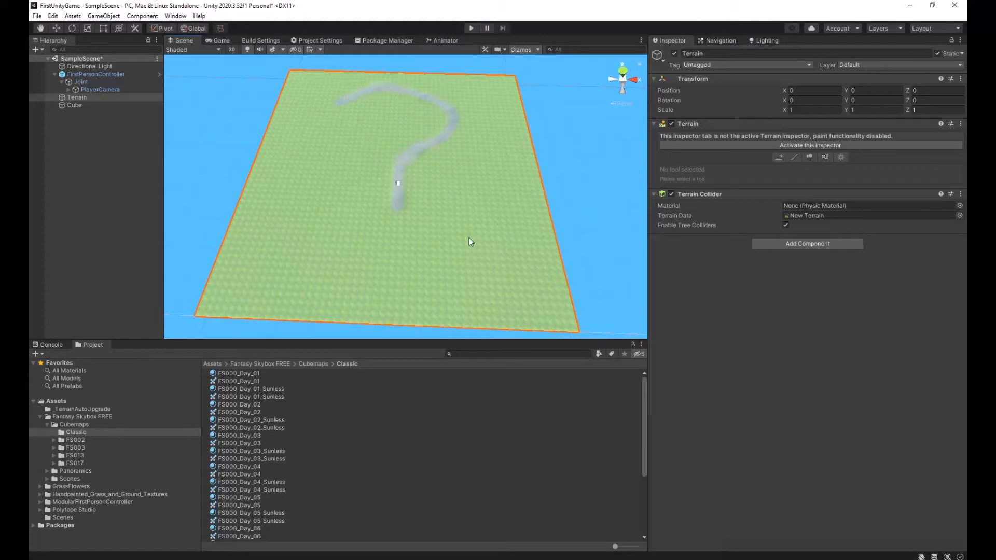
click(794, 158)
click(753, 147)
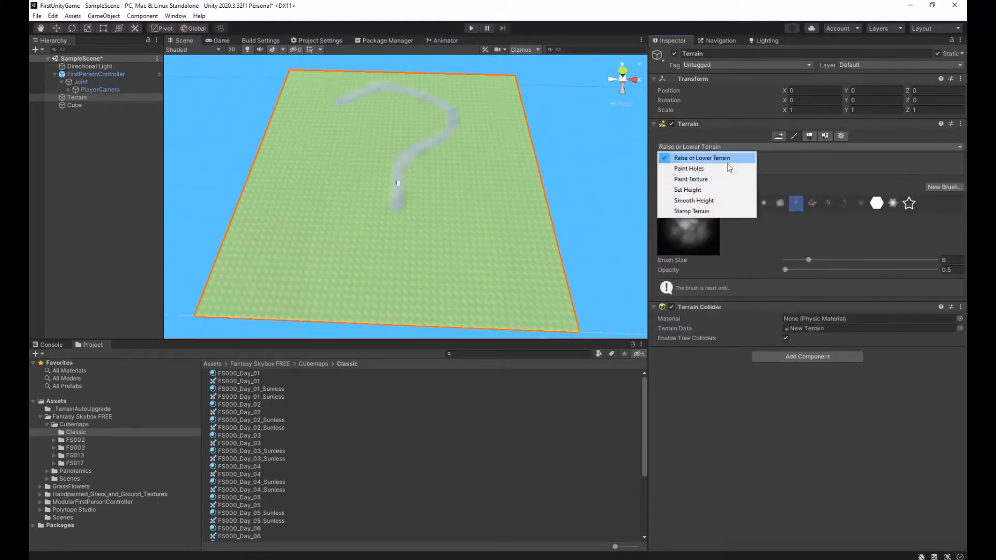
click(690, 182)
Add the dirt_desatured_right layer to the terrain's layers and select it for painting.
click(919, 263)
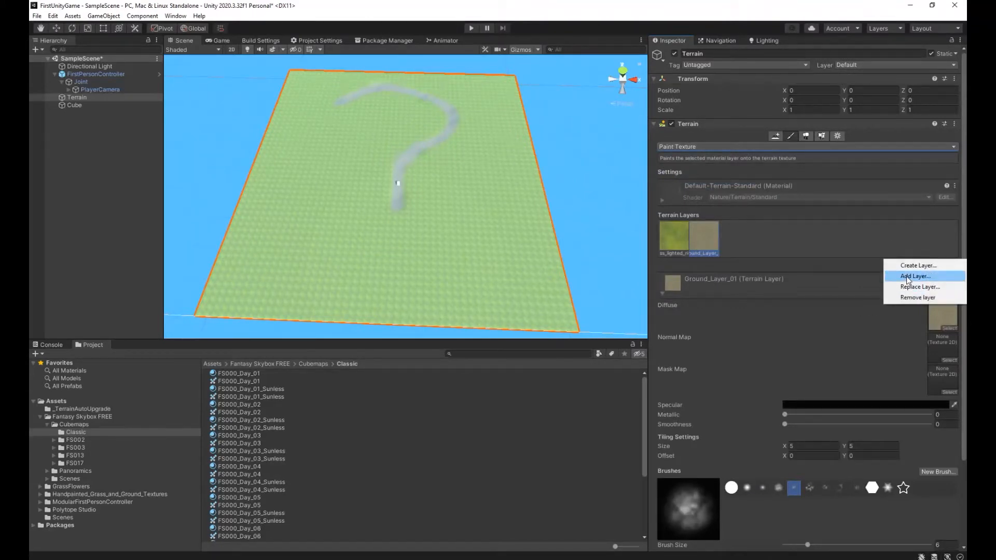
click(908, 277)
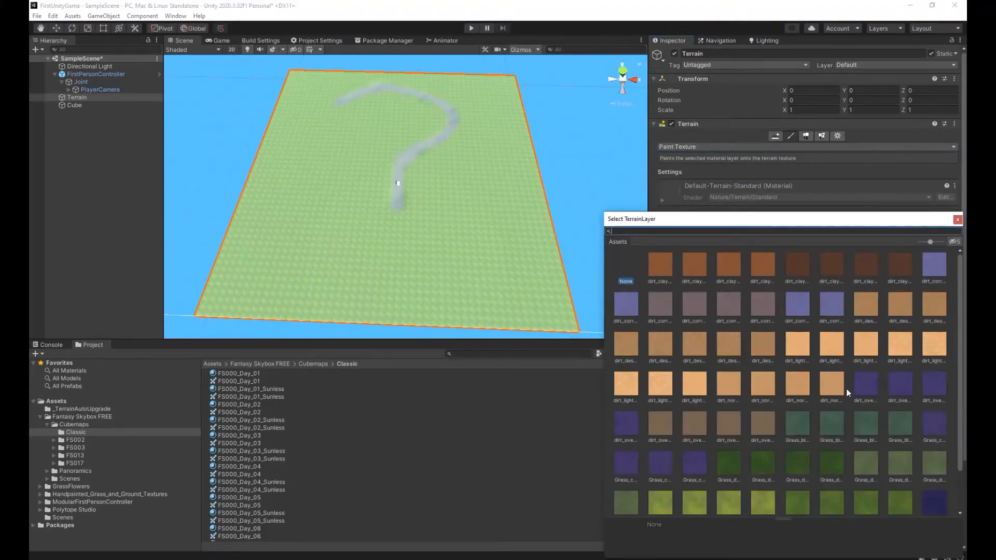
mouse_move(960, 295)
mouse_down()
mouse_move(959, 353)
mouse_move(957, 290)
mouse_up()
click(935, 306)
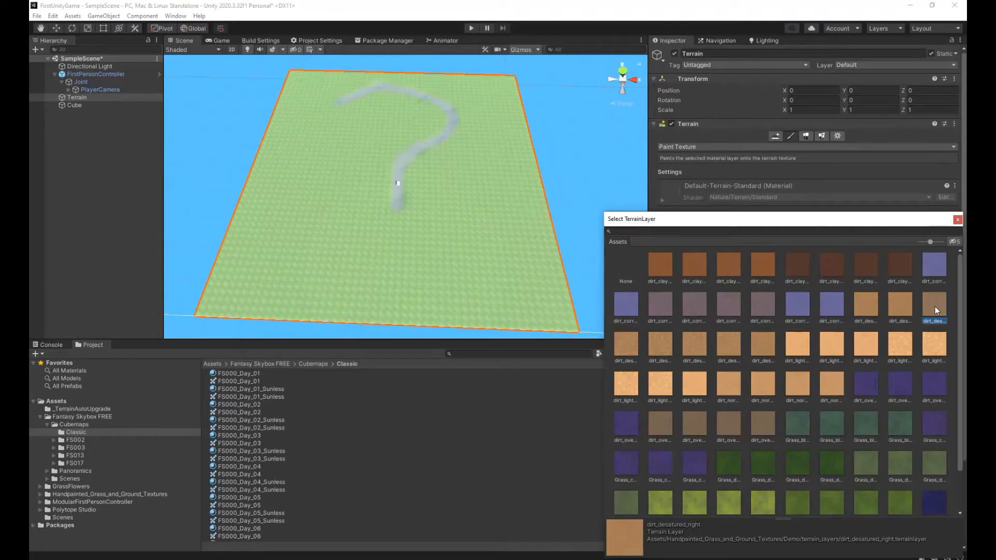
double_click(935, 306)
click(740, 238)
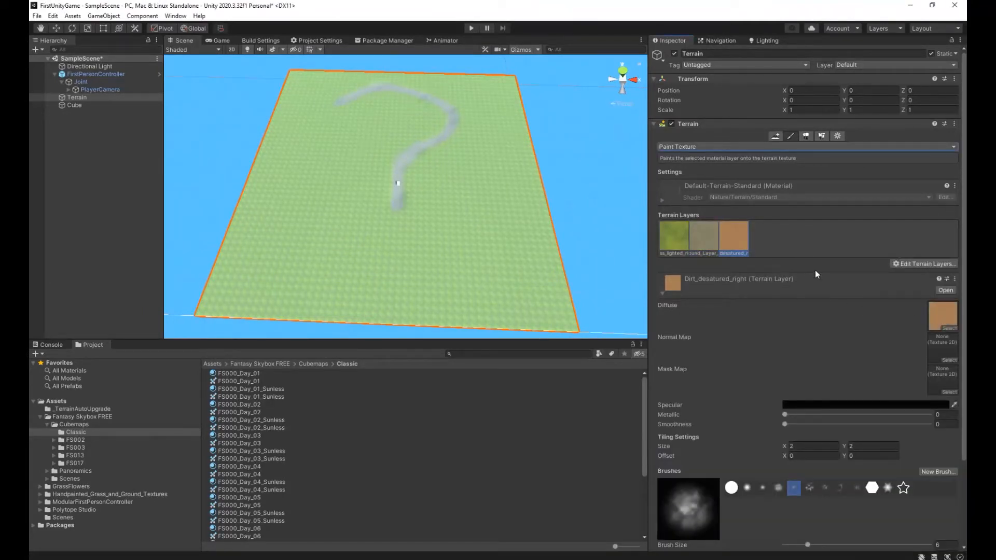
Add the TerrainRock layer from the Fantasy Skybox FREE assets to the terrain's layers.
click(901, 269)
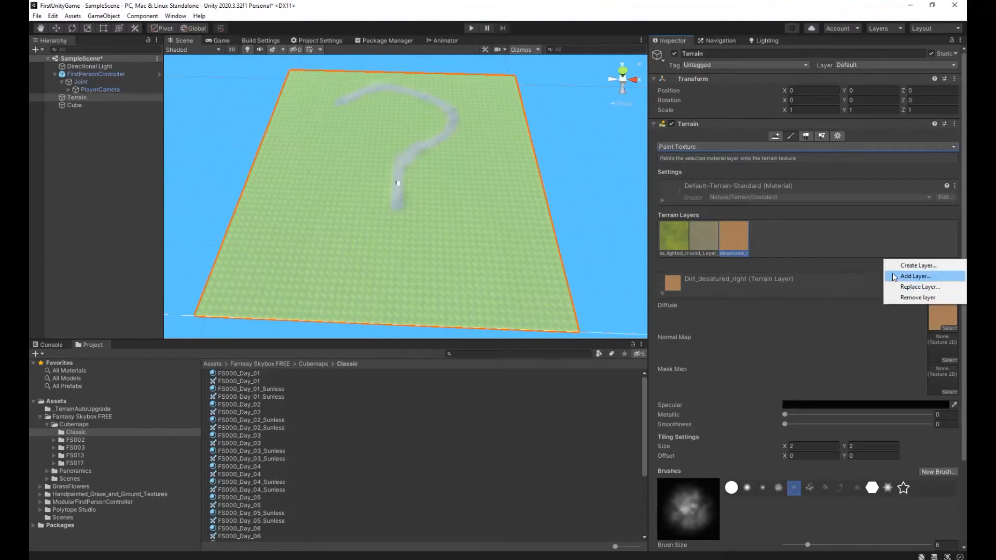
click(934, 275)
drag(959, 268, 960, 307)
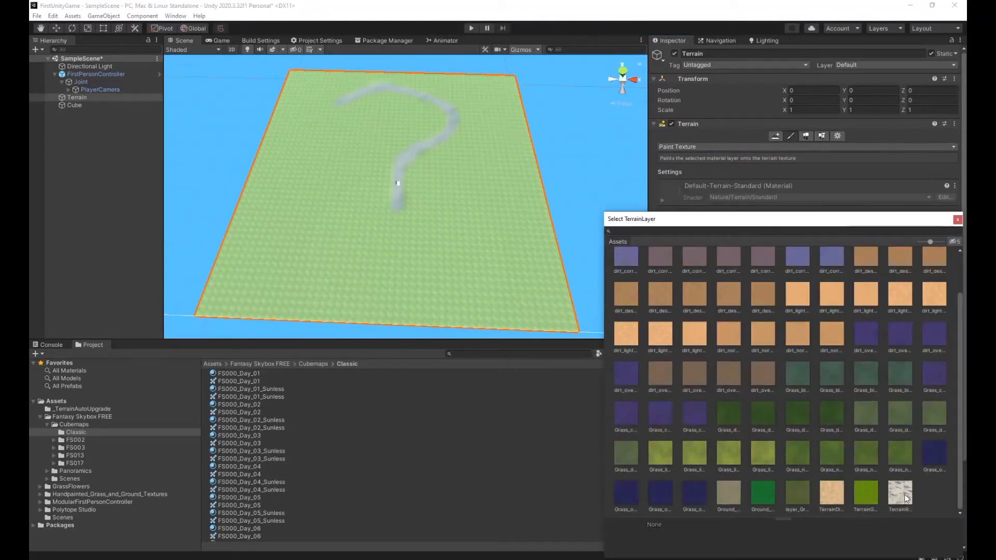
click(905, 497)
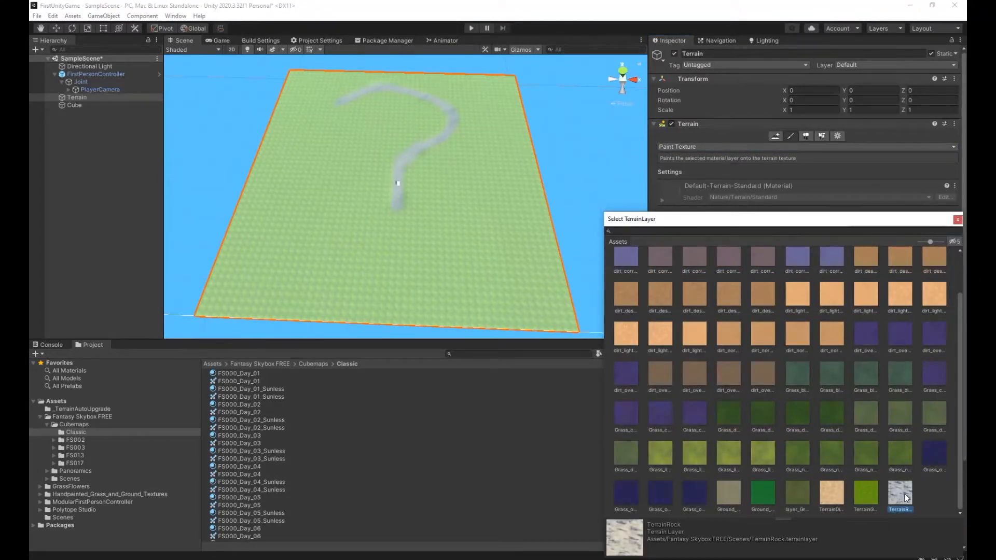
double_click(905, 497)
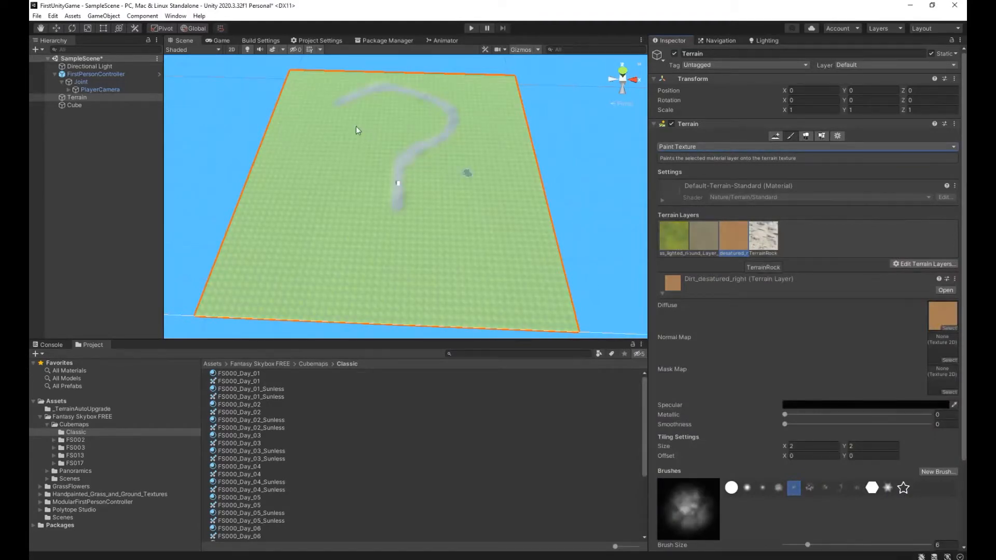
Choose the fourth, cloudy brush with size 42 and opacity 7, and paint a large dirt patch in the terrain's near right corner.
scroll(787, 420, down, 2)
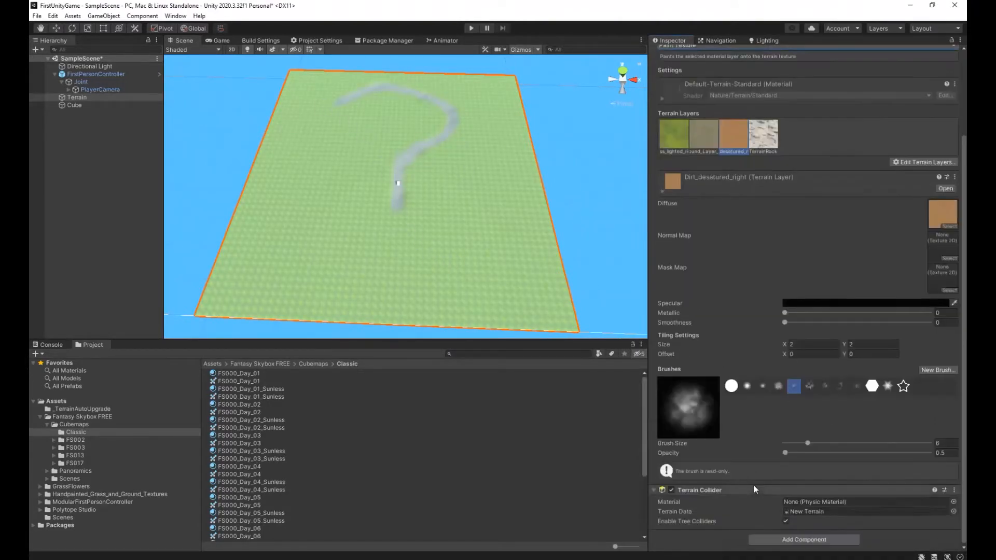
click(778, 389)
mouse_move(813, 442)
mouse_down()
mouse_move(794, 452)
mouse_move(833, 443)
mouse_up()
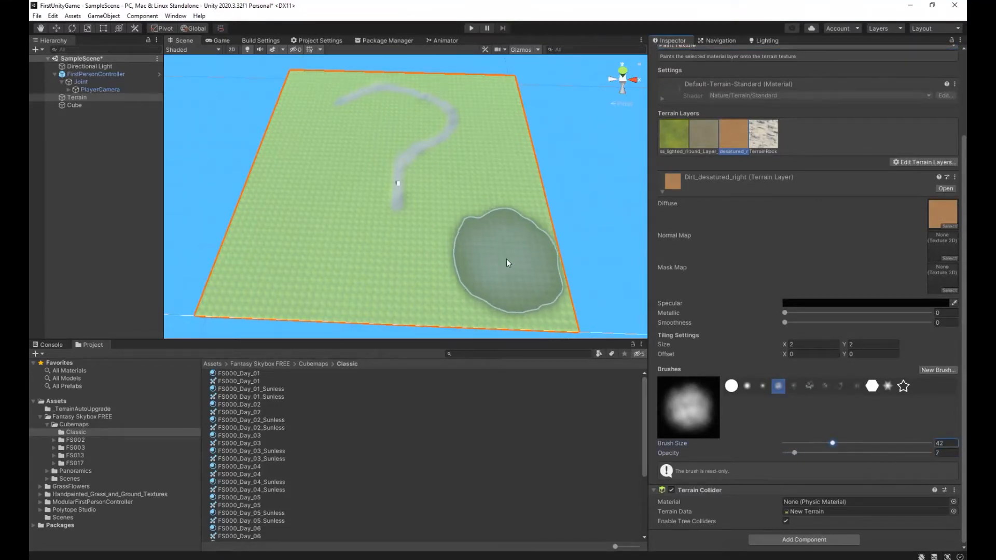
drag(515, 266, 491, 260)
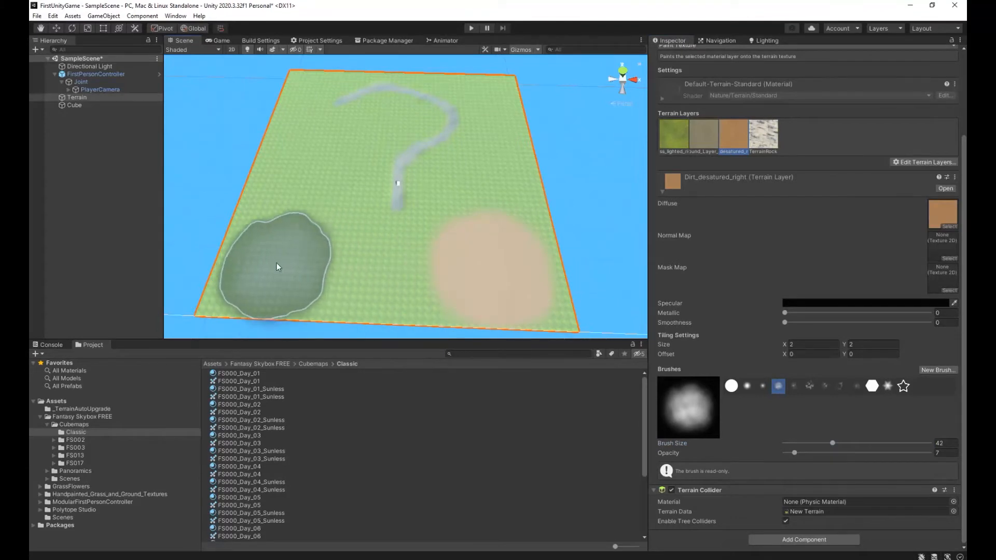
Paint dirt with the third, soft round brush over the terrain's left side, near side, right side and inside the path's bend.
click(761, 385)
drag(255, 253, 293, 254)
drag(301, 128, 298, 148)
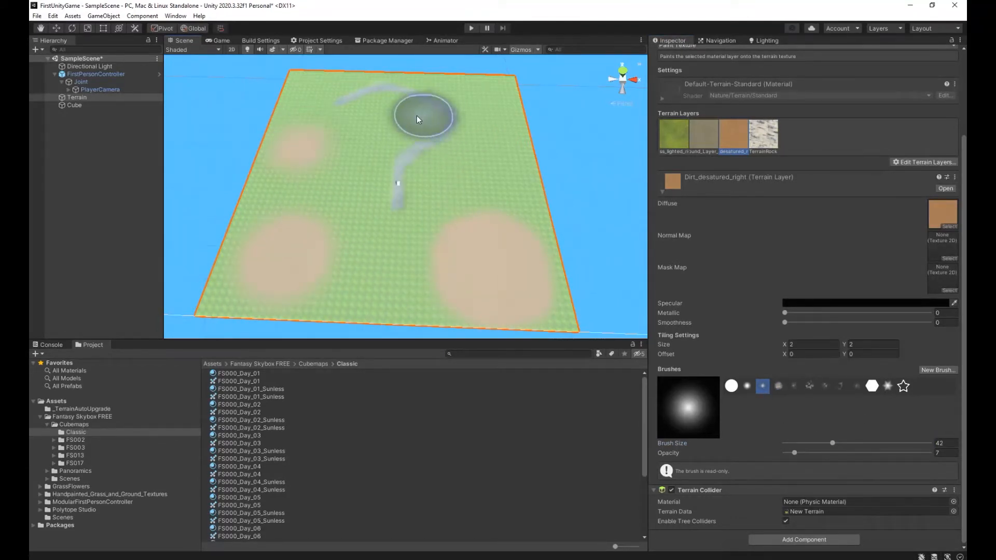
click(378, 125)
drag(487, 92, 494, 92)
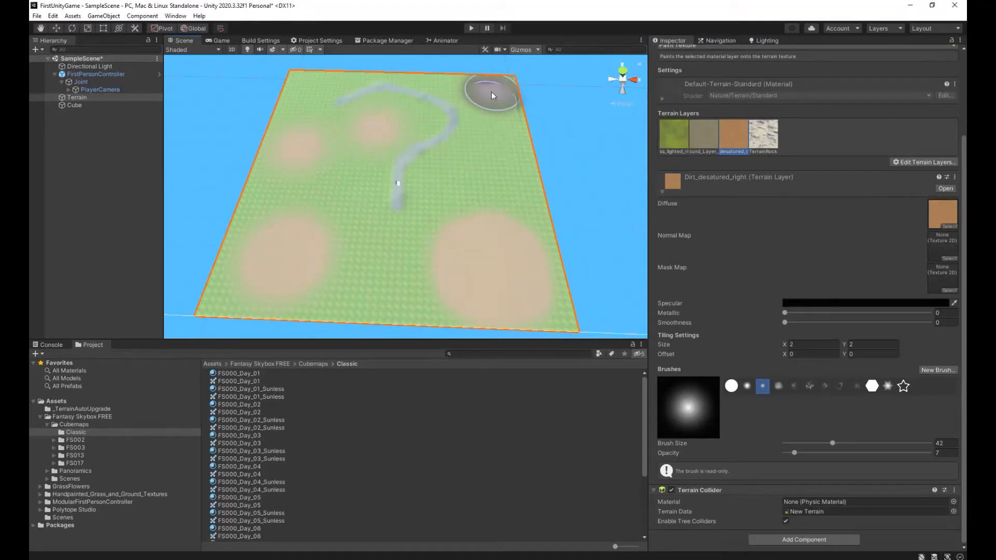
mouse_move(498, 206)
mouse_down()
mouse_move(501, 163)
mouse_move(441, 183)
mouse_move(276, 101)
mouse_up()
drag(314, 70, 283, 117)
mouse_move(372, 263)
mouse_down()
mouse_move(300, 233)
mouse_move(200, 241)
mouse_move(271, 283)
mouse_up()
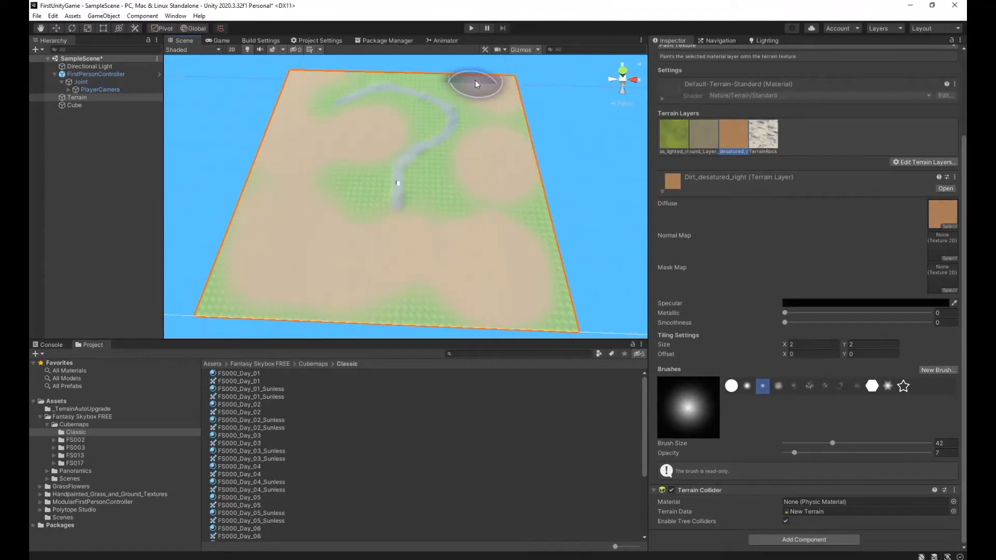
click(460, 73)
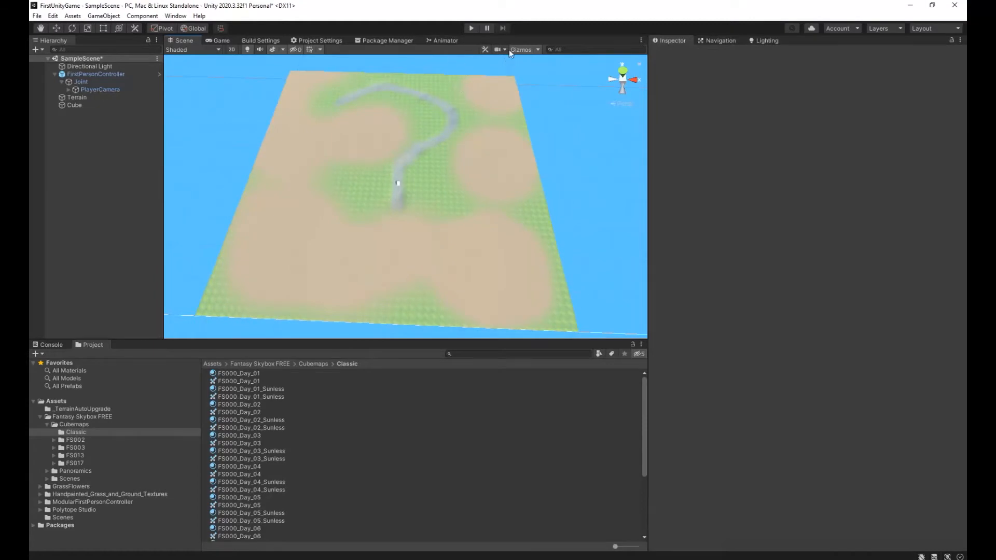
Reduce the brush size to 13 and paint dirt over the grass along the terrain's edges, keeping a grass strip around the path.
key(w)
right_drag(476, 158, 465, 136)
click(86, 97)
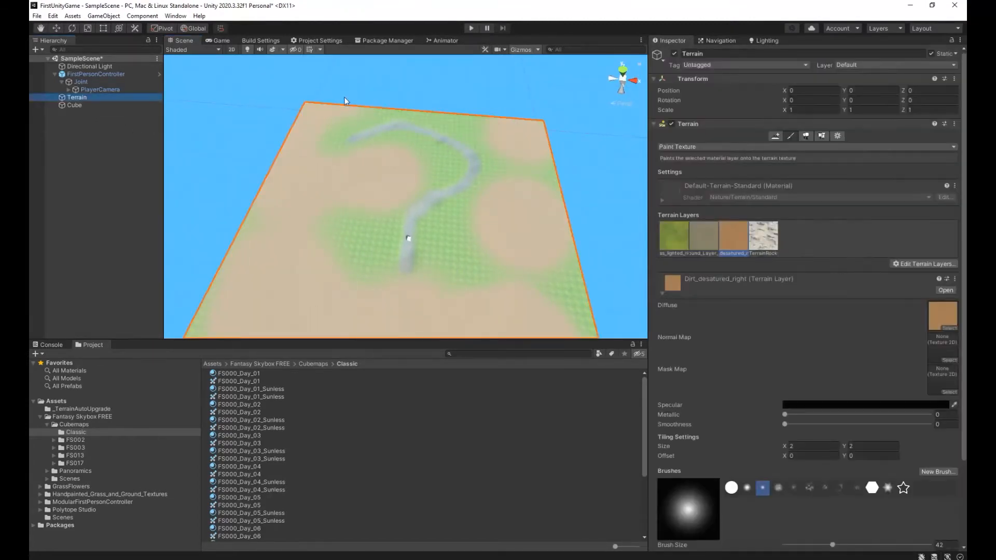
scroll(824, 431, down, 4)
click(807, 445)
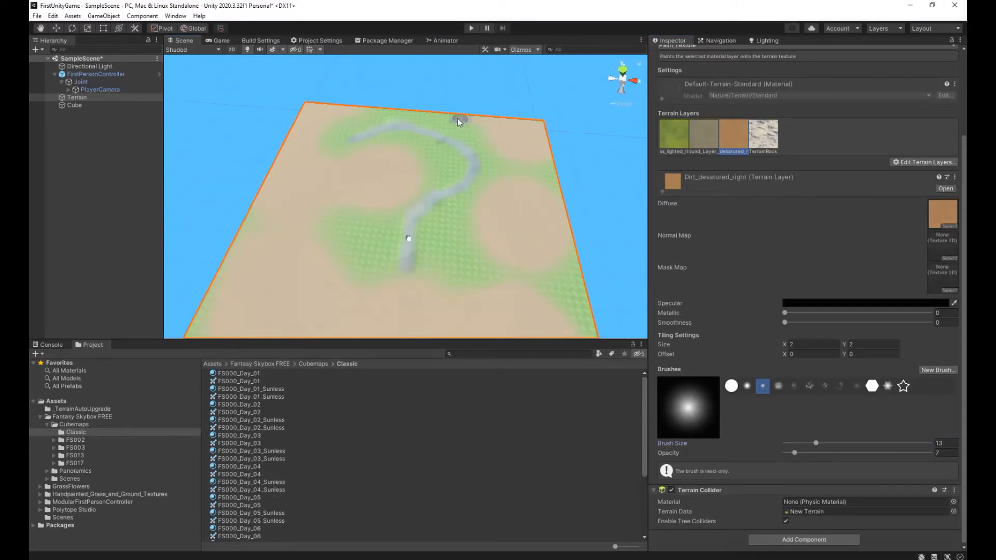
click(375, 106)
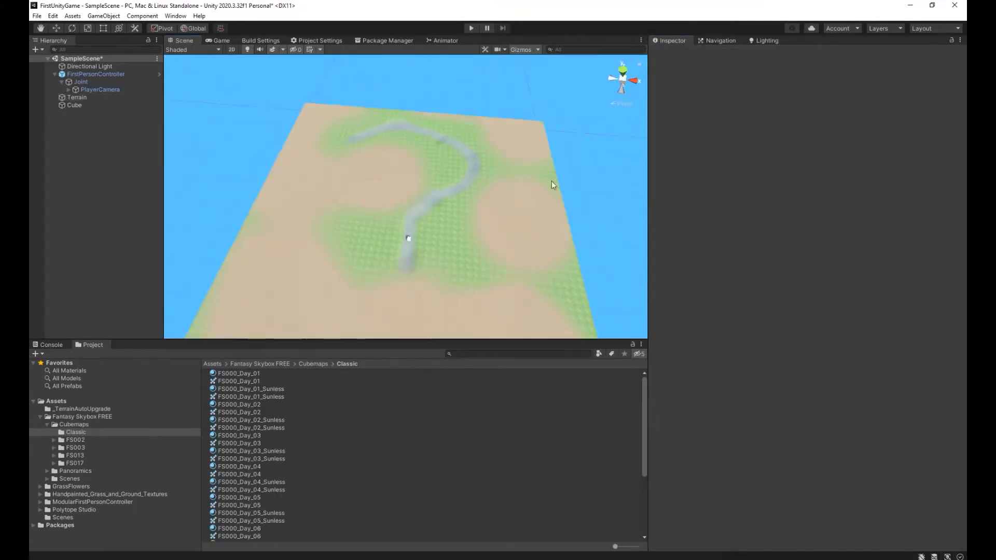
click(89, 97)
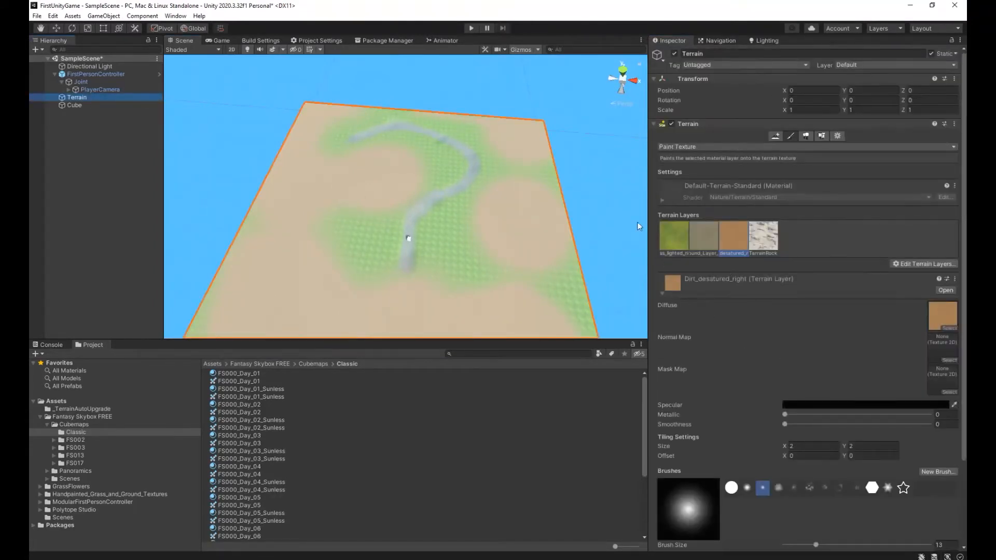
drag(365, 113, 399, 112)
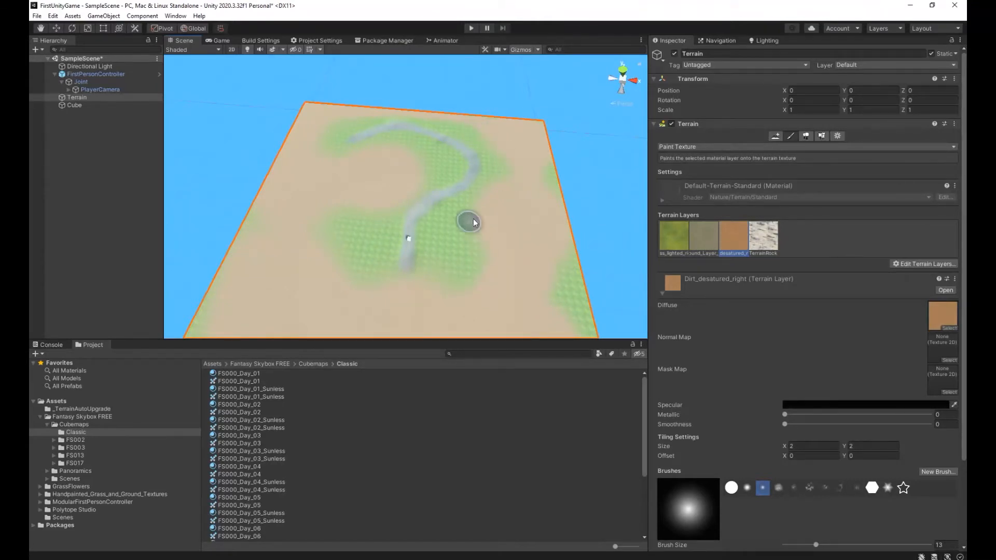
mouse_move(328, 240)
mouse_down()
mouse_move(307, 206)
mouse_move(343, 115)
mouse_move(361, 180)
mouse_up()
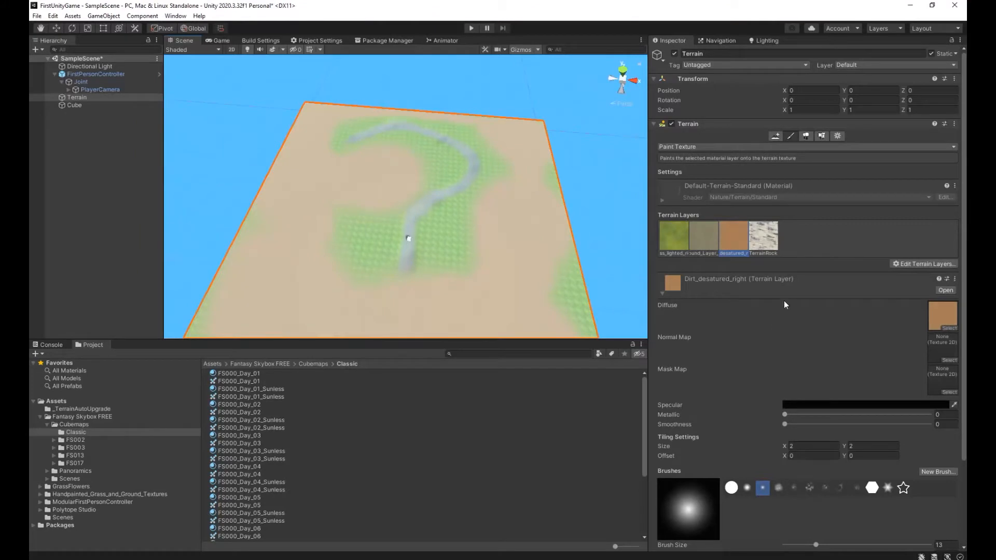
Select the TerrainRock layer with the soft six-pointed star brush and set the brush size to 22.
click(763, 240)
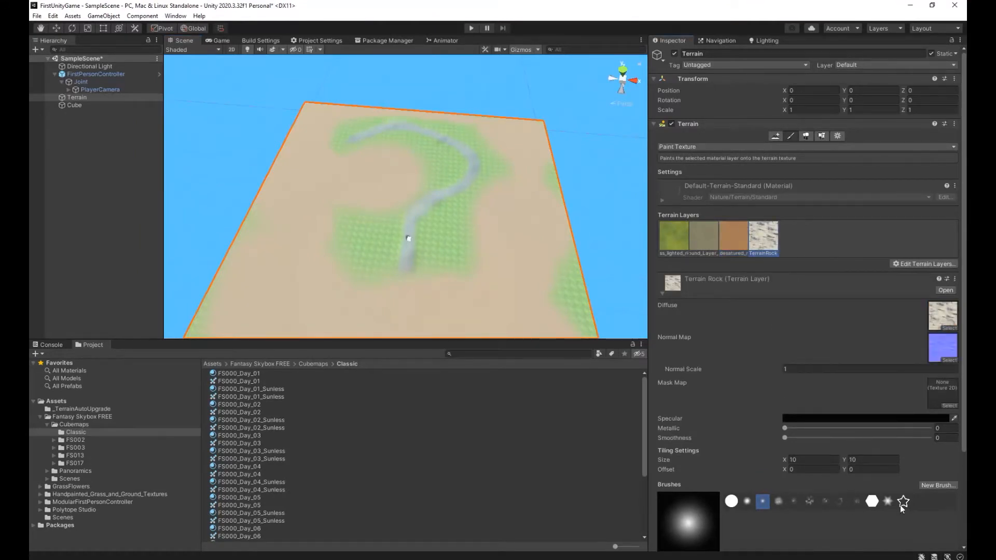
click(903, 502)
click(888, 502)
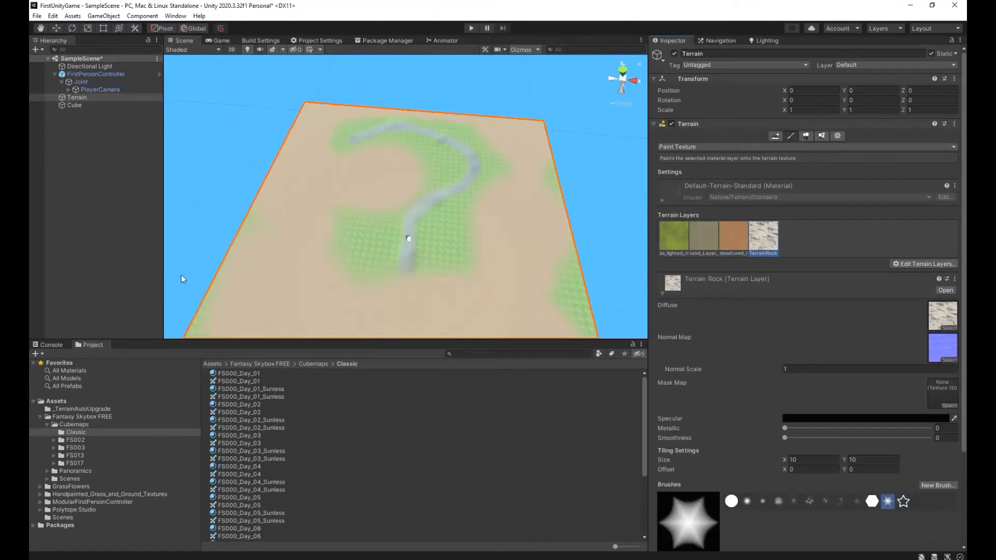
scroll(787, 485, down, 4)
click(823, 442)
Paint separate rock patches on the dirt around the terrain's edges and corners and one inside the path's bend.
drag(278, 299, 260, 292)
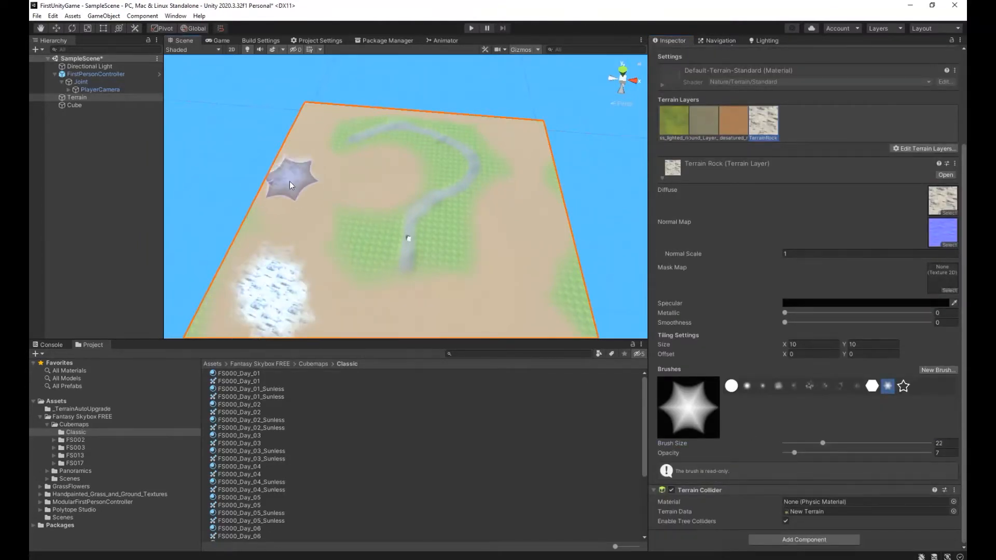
click(293, 173)
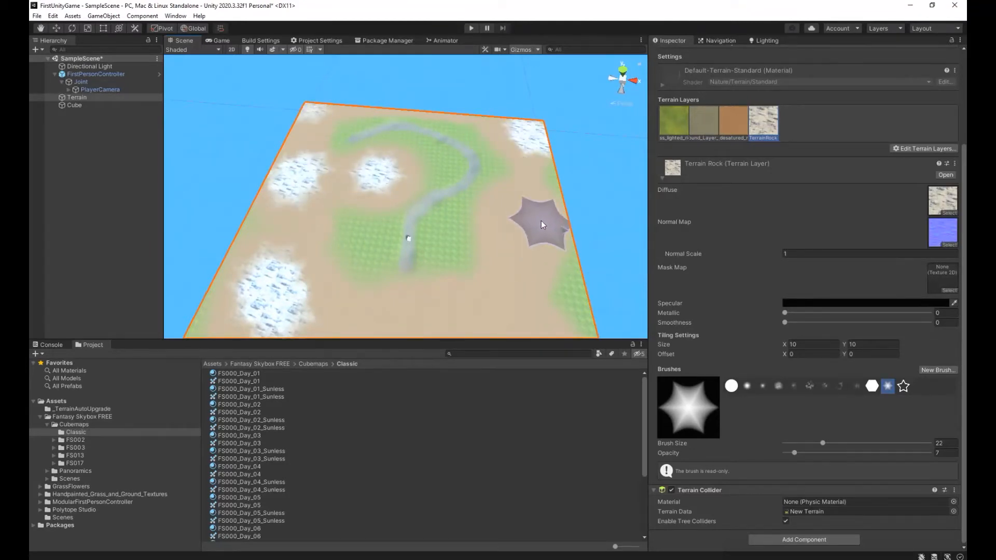
right_drag(533, 302, 519, 342)
drag(519, 269, 517, 278)
click(419, 260)
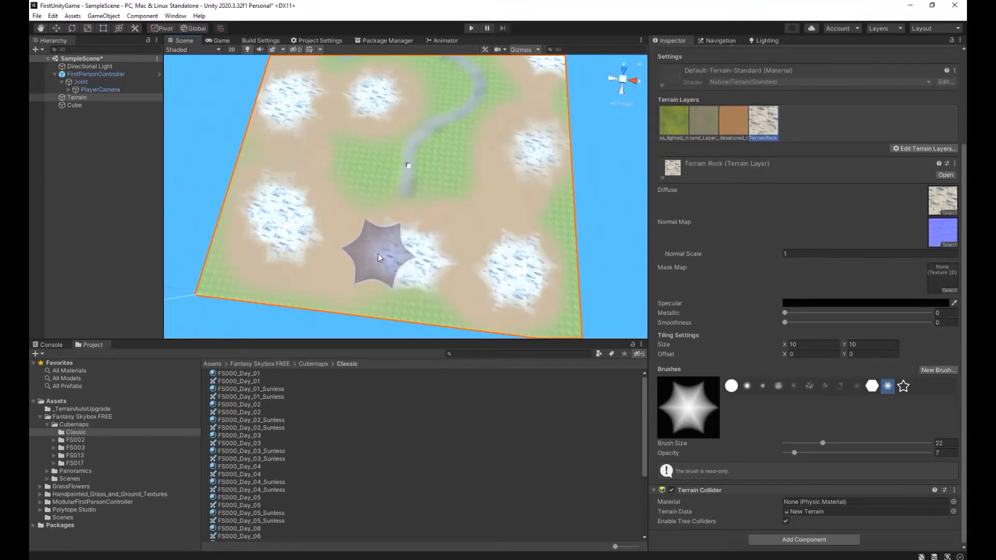
alt+drag(285, 271, 416, 128)
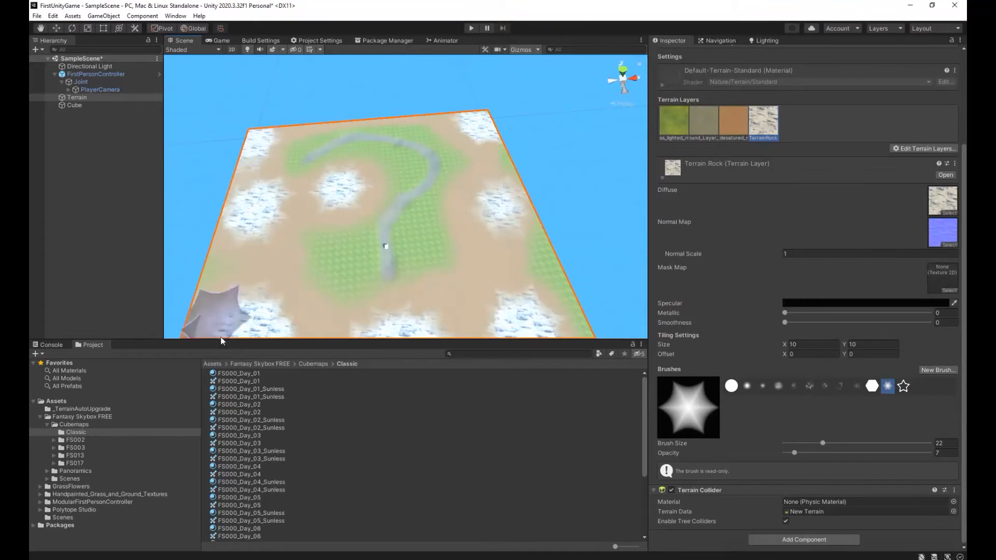
click(217, 270)
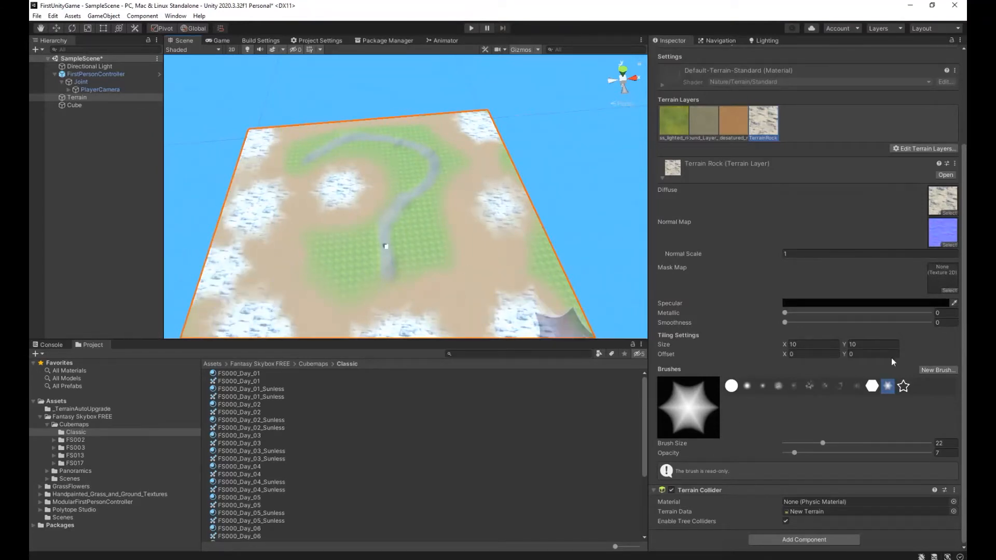
Switch the terrain tool to Raise or Lower Terrain.
scroll(732, 135, up, 5)
click(780, 147)
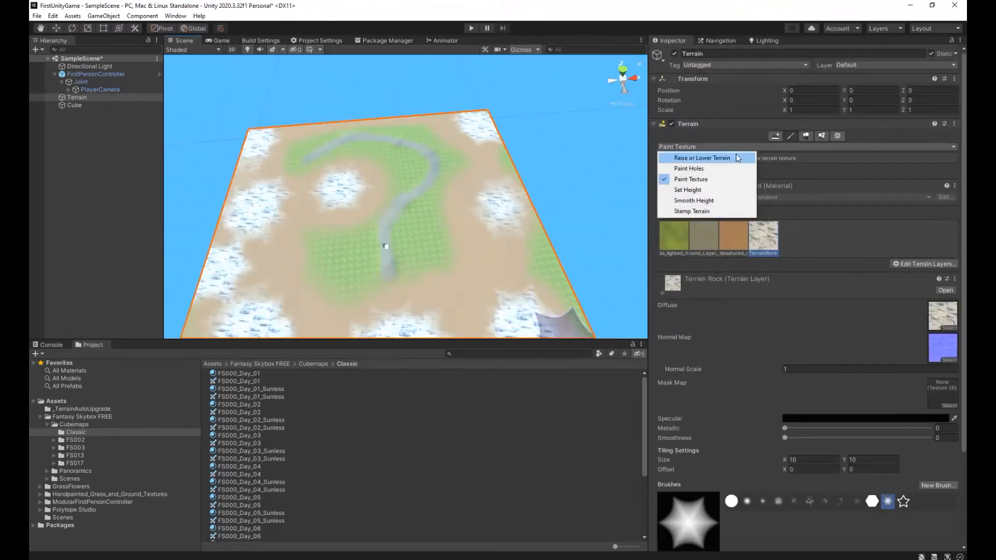
click(679, 155)
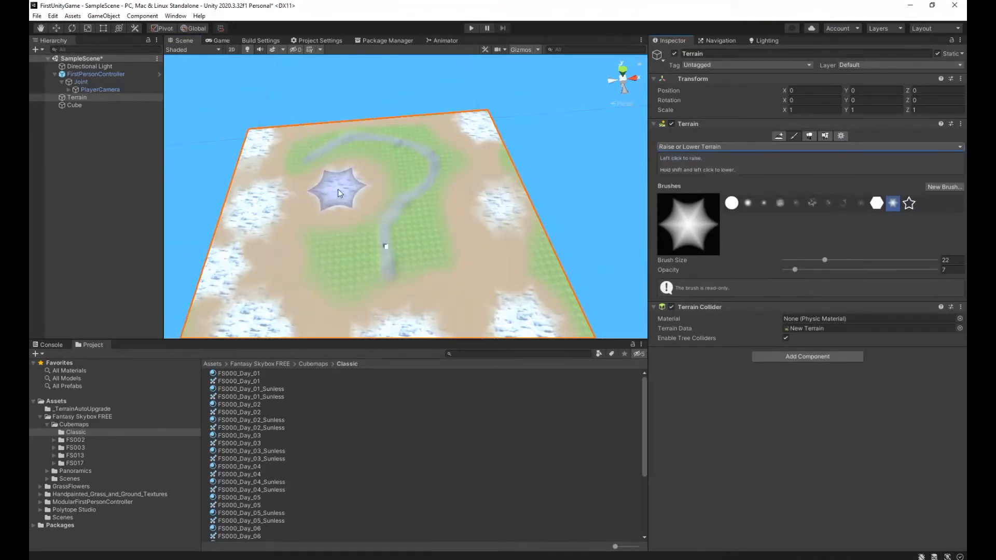
Try to raise mountains with the star brush on the rock patches inside the path's bend and along the terrain's left edge.
mouse_move(436, 183)
right_down()
mouse_move(431, 206)
mouse_move(412, 203)
right_up()
mouse_move(358, 142)
mouse_down()
mouse_move(331, 129)
mouse_move(275, 170)
mouse_move(250, 204)
mouse_move(228, 187)
mouse_up()
click(225, 183)
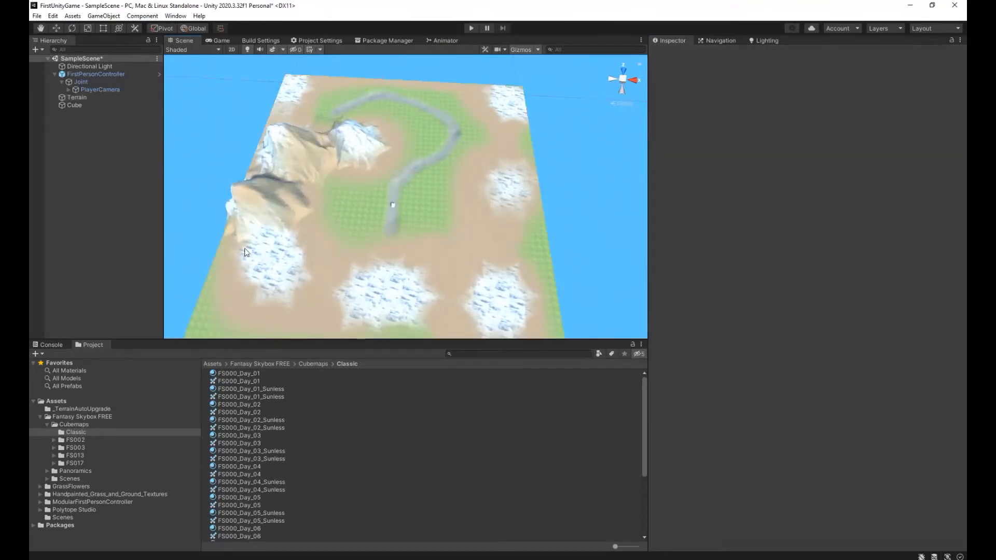
double_click(116, 97)
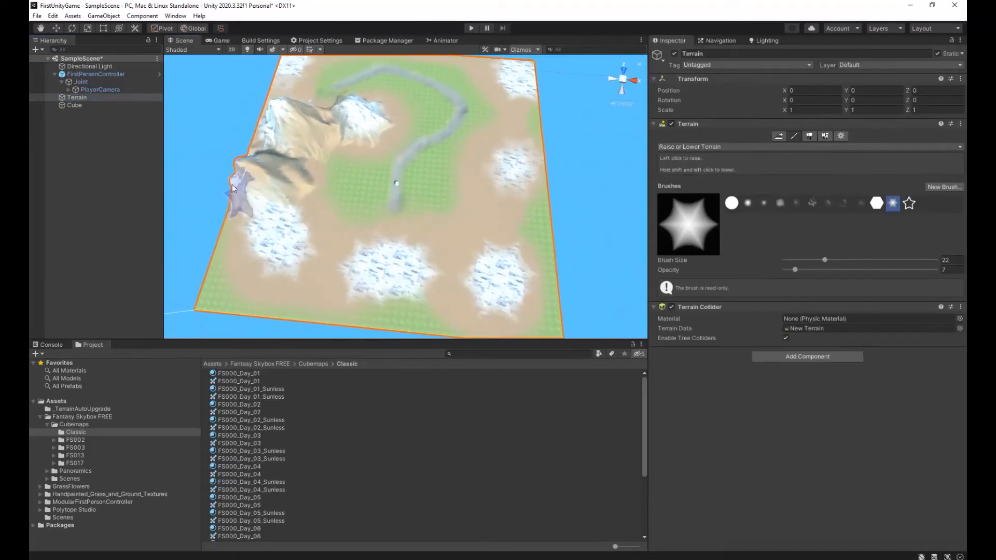
drag(232, 184, 238, 185)
click(239, 232)
click(95, 97)
Try to raise mountains on the rock patches across the terrain's near side and up its right edge to the far corner.
mouse_move(273, 266)
shift+mouse_down()
mouse_move(257, 252)
mouse_move(275, 241)
mouse_move(274, 214)
mouse_move(298, 248)
shift+mouse_up()
mouse_move(370, 272)
mouse_down()
mouse_move(373, 248)
mouse_move(419, 246)
mouse_move(429, 278)
mouse_move(365, 271)
mouse_move(380, 242)
mouse_move(323, 254)
mouse_move(334, 263)
mouse_up()
mouse_move(481, 272)
mouse_down()
mouse_move(514, 248)
mouse_move(532, 304)
mouse_move(508, 291)
mouse_move(546, 259)
mouse_up()
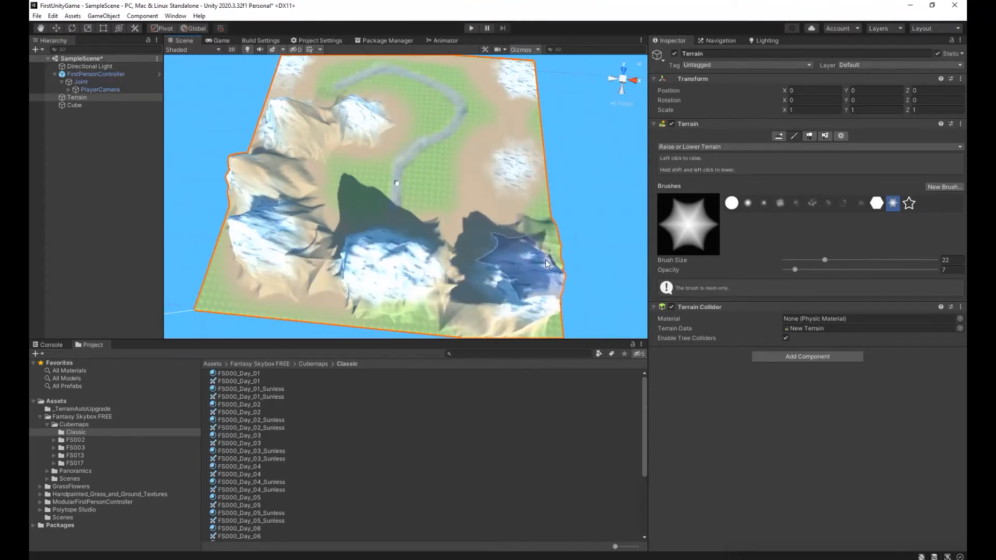
mouse_move(521, 162)
mouse_down()
mouse_move(544, 167)
mouse_move(513, 154)
mouse_move(514, 136)
mouse_move(532, 136)
mouse_move(526, 212)
mouse_up()
right_drag(493, 118, 505, 96)
mouse_move(505, 95)
mouse_down()
mouse_move(474, 94)
mouse_move(473, 109)
mouse_move(518, 141)
mouse_move(509, 131)
mouse_up()
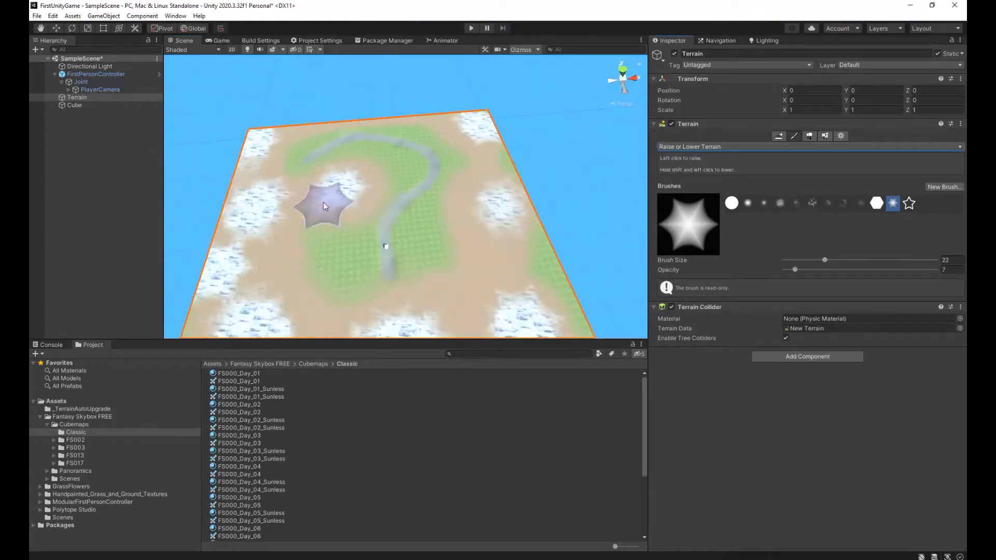
Raise mountains with the size 22 star brush from the rock patch inside the path's bend to the terrain's left edge.
mouse_move(337, 190)
alt+mouse_down()
mouse_move(404, 184)
mouse_move(431, 208)
mouse_move(332, 129)
mouse_move(281, 153)
mouse_move(250, 204)
alt+mouse_up()
click(225, 183)
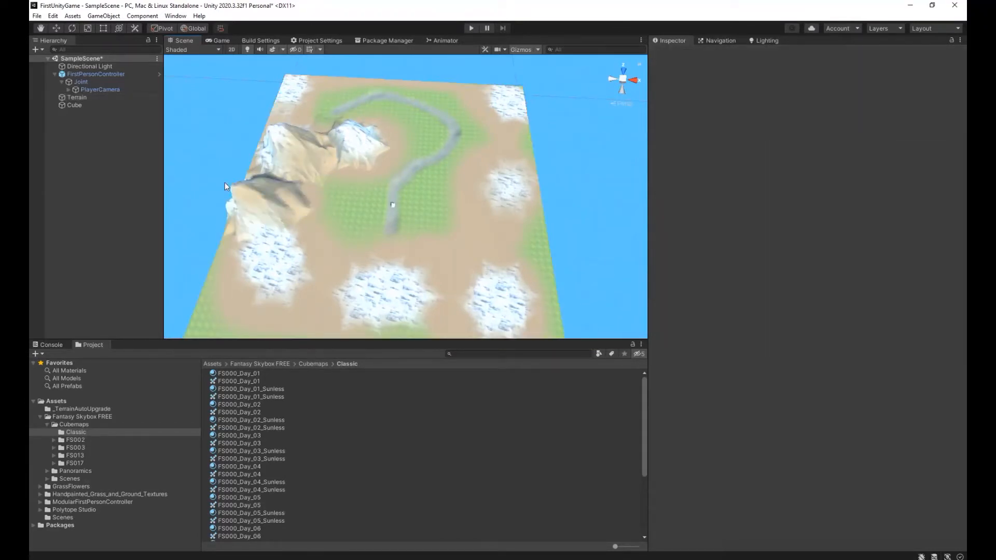
click(116, 98)
mouse_move(227, 179)
right_down()
mouse_move(243, 202)
mouse_move(232, 185)
right_up()
drag(231, 185, 239, 185)
click(239, 232)
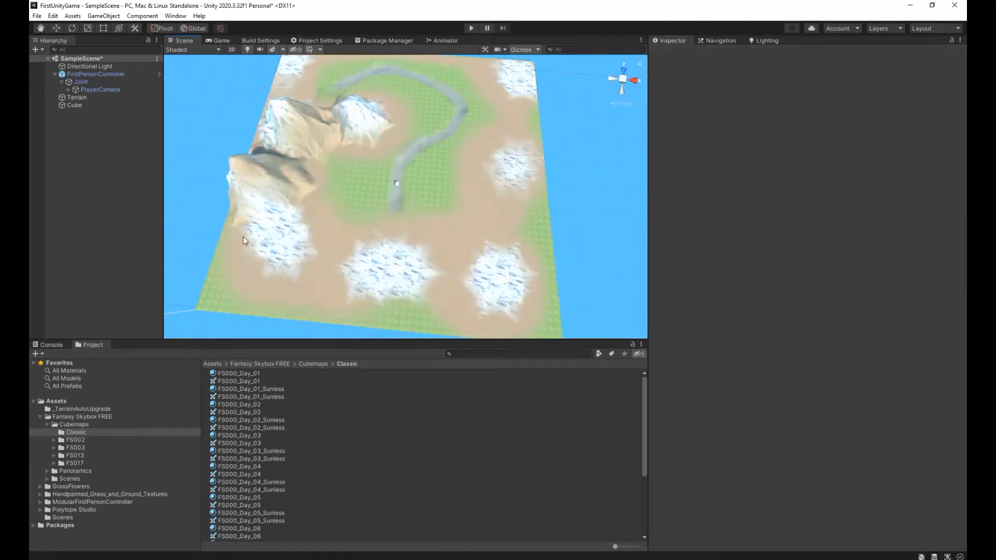
Raise mountains on the rock patches along the terrain's near side and up its right edge.
click(95, 97)
mouse_move(273, 266)
shift+mouse_down()
mouse_move(258, 253)
mouse_move(275, 240)
mouse_move(274, 213)
mouse_move(298, 247)
shift+mouse_up()
mouse_move(370, 272)
mouse_down()
mouse_move(373, 248)
mouse_move(421, 250)
mouse_move(429, 278)
mouse_move(365, 271)
mouse_move(380, 242)
mouse_move(323, 254)
mouse_move(481, 272)
mouse_move(514, 248)
mouse_move(532, 304)
mouse_move(468, 297)
mouse_move(546, 260)
mouse_move(518, 156)
mouse_move(543, 166)
mouse_move(512, 152)
mouse_move(512, 133)
mouse_move(533, 135)
mouse_move(531, 214)
mouse_move(525, 207)
mouse_up()
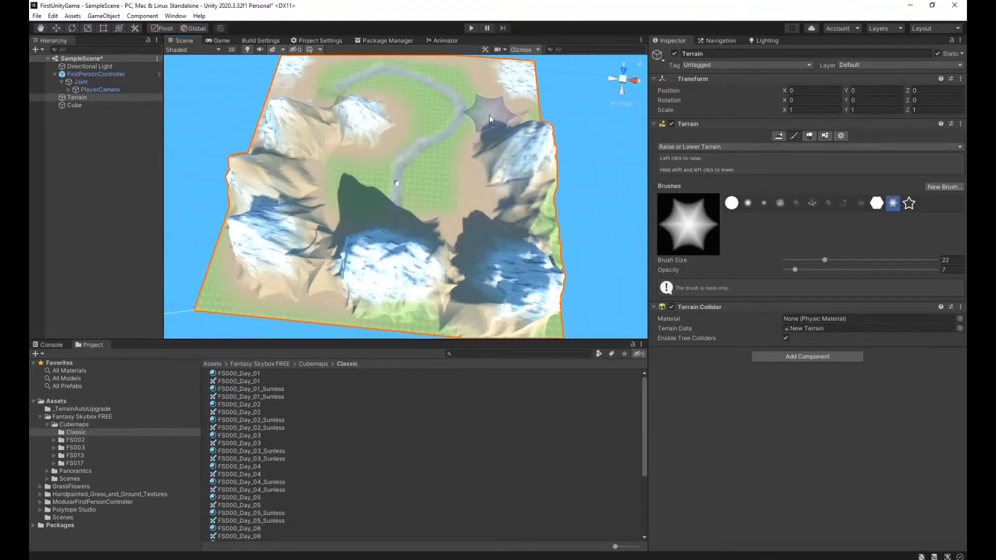
Raise a mountain on the far-right corner's rock patch and extend its ridge along the terrain's far edge.
right_drag(493, 123, 506, 106)
mouse_move(507, 105)
mouse_down()
mouse_move(474, 95)
mouse_move(473, 114)
mouse_move(518, 141)
mouse_move(511, 135)
mouse_up()
drag(464, 105, 435, 99)
click(422, 94)
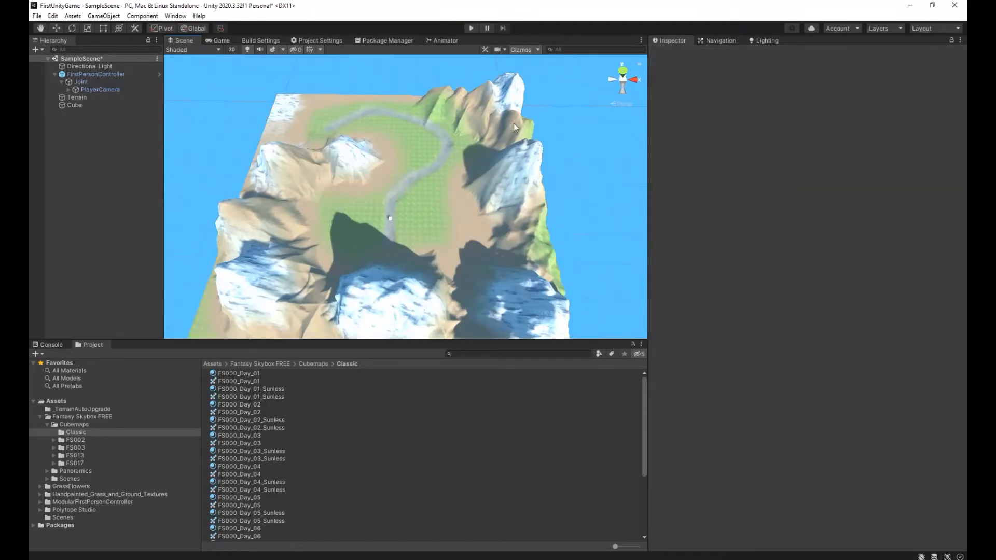
Raise a low ridge along the far edge with brush size 9, and mountains from the far-left corner with brush size 29.
click(83, 98)
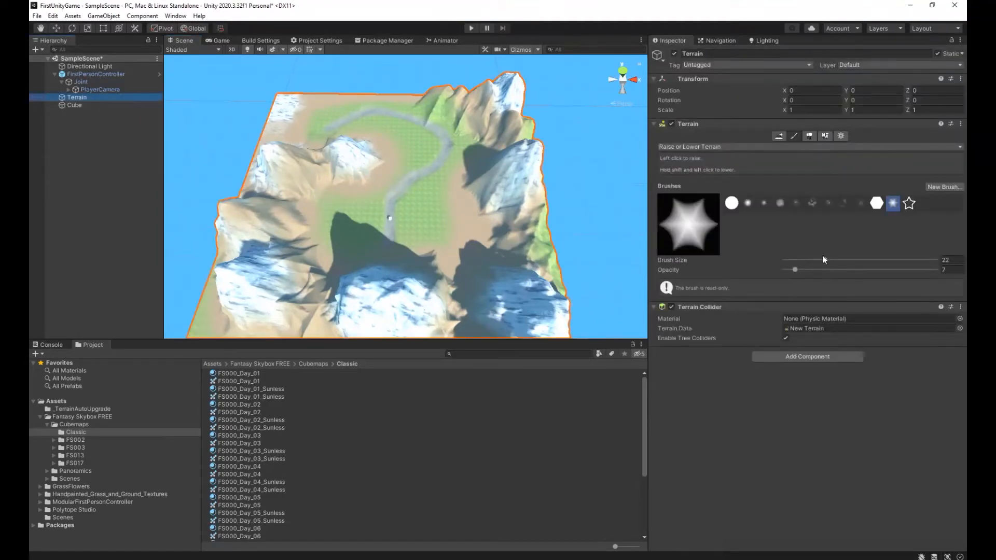
drag(817, 264, 813, 261)
drag(313, 107, 340, 100)
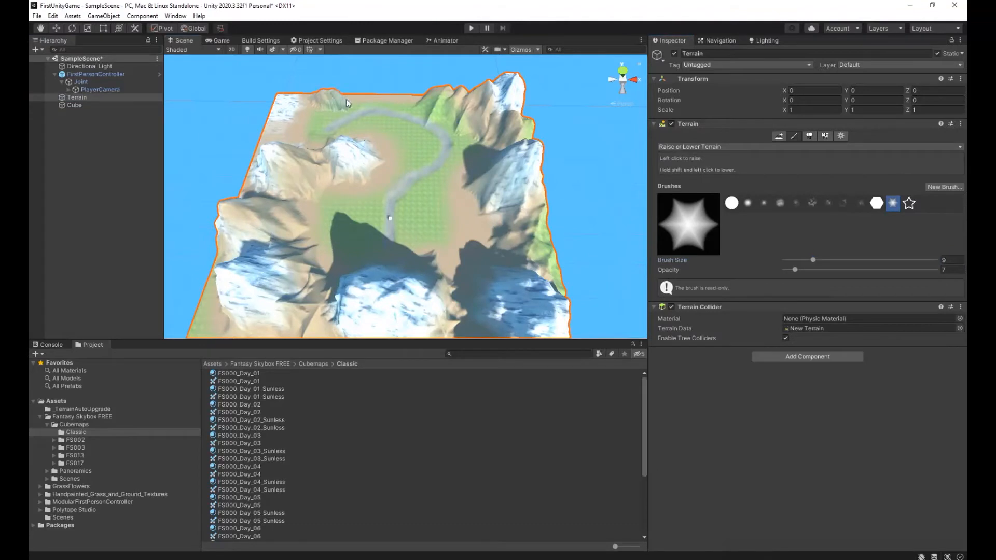
click(368, 101)
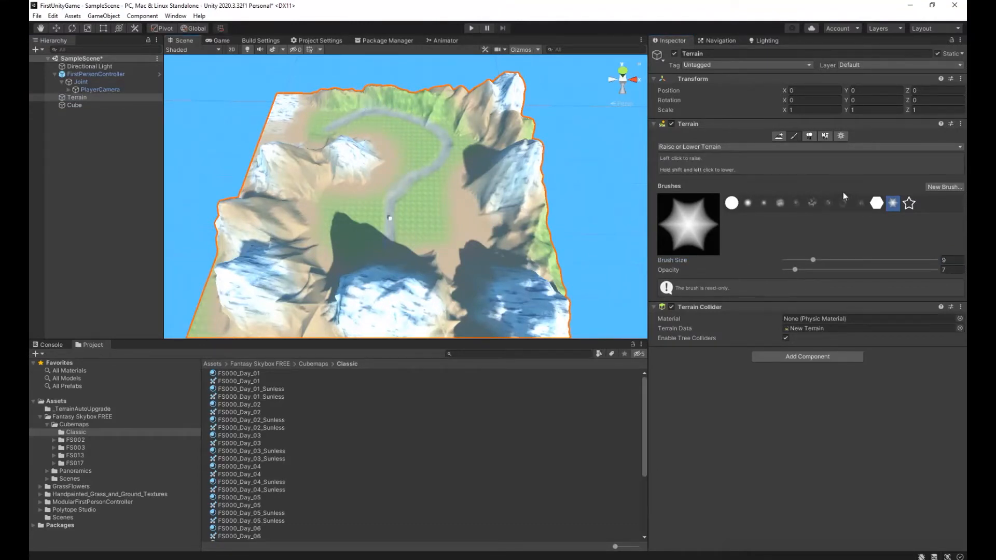
drag(826, 259, 829, 260)
mouse_move(282, 98)
mouse_down()
mouse_move(245, 186)
mouse_move(300, 282)
mouse_move(459, 284)
mouse_move(462, 273)
mouse_up()
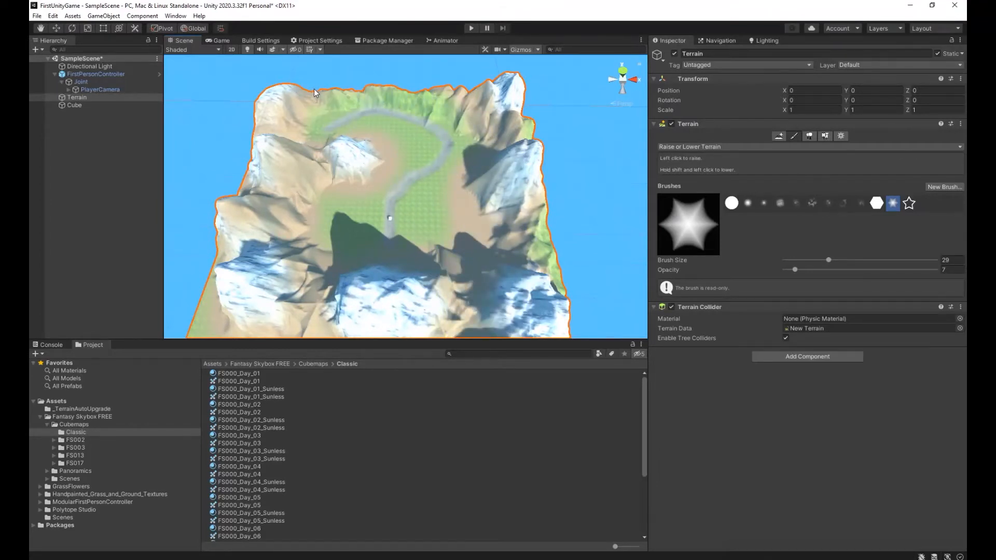
Fill the notch in the green ridge beside the path using the star brush at size 8.
right_drag(500, 182, 565, 100)
key(w)
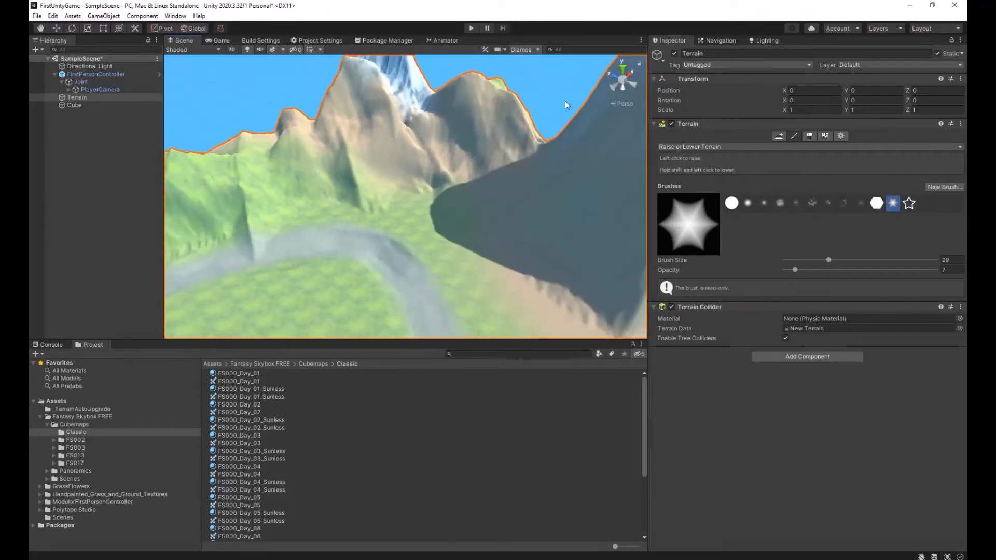
drag(527, 139, 288, 113)
mouse_move(378, 151)
right_down()
mouse_move(56, 141)
mouse_move(951, 133)
right_up()
mouse_move(278, 140)
mouse_down()
mouse_move(412, 114)
mouse_move(477, 140)
mouse_up()
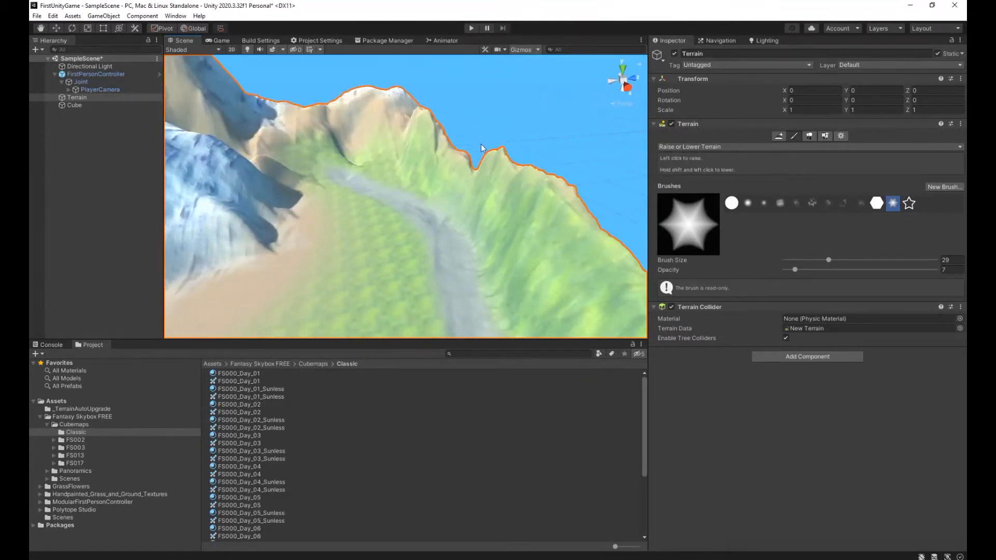
click(811, 260)
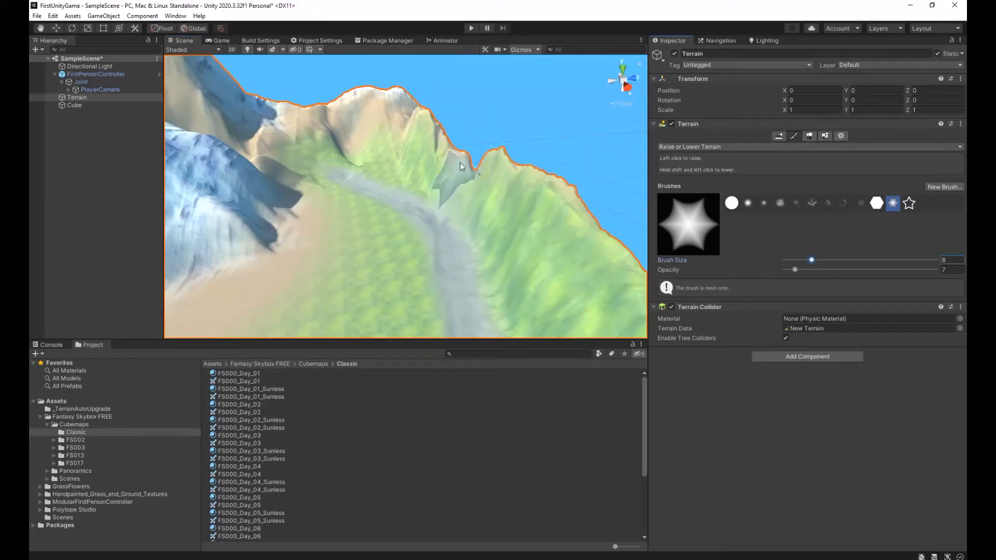
mouse_move(476, 165)
mouse_down()
mouse_move(477, 183)
mouse_move(478, 174)
mouse_up()
right_drag(471, 166, 507, 239)
scroll(507, 239, down, 10)
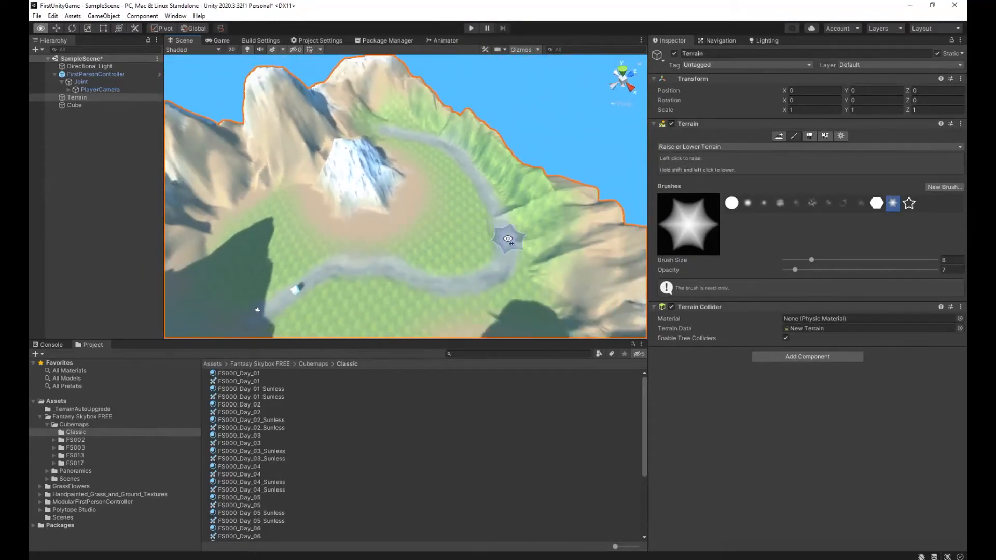
Raise the rocky peak inside the path's bend higher with the star brush at size 24.
drag(821, 260, 825, 260)
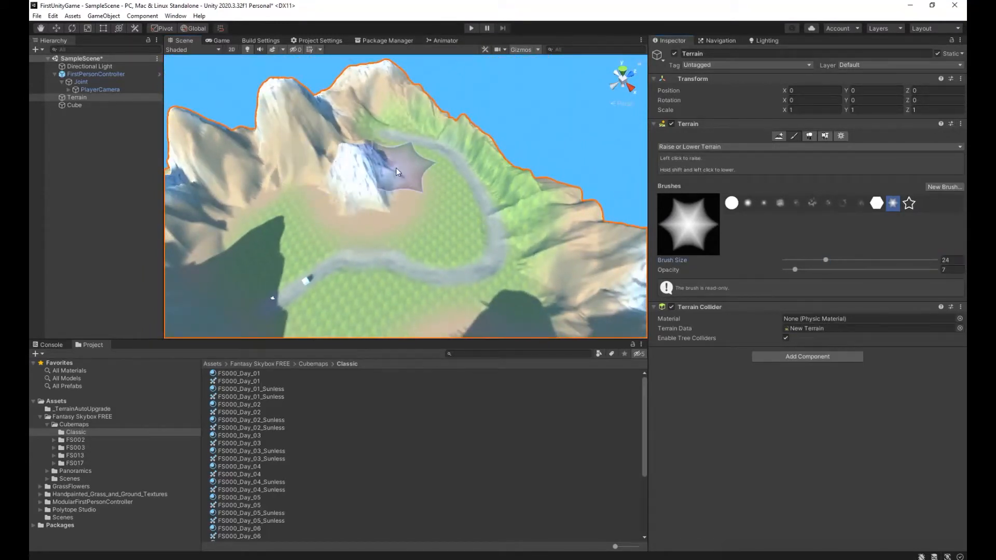
mouse_move(393, 184)
mouse_down()
mouse_move(349, 183)
mouse_move(348, 140)
mouse_move(369, 139)
mouse_up()
alt+drag(456, 200, 434, 194)
Smooth the mountains and ridges around the terrain and inside the path's bend with the Smooth Height tool.
click(698, 147)
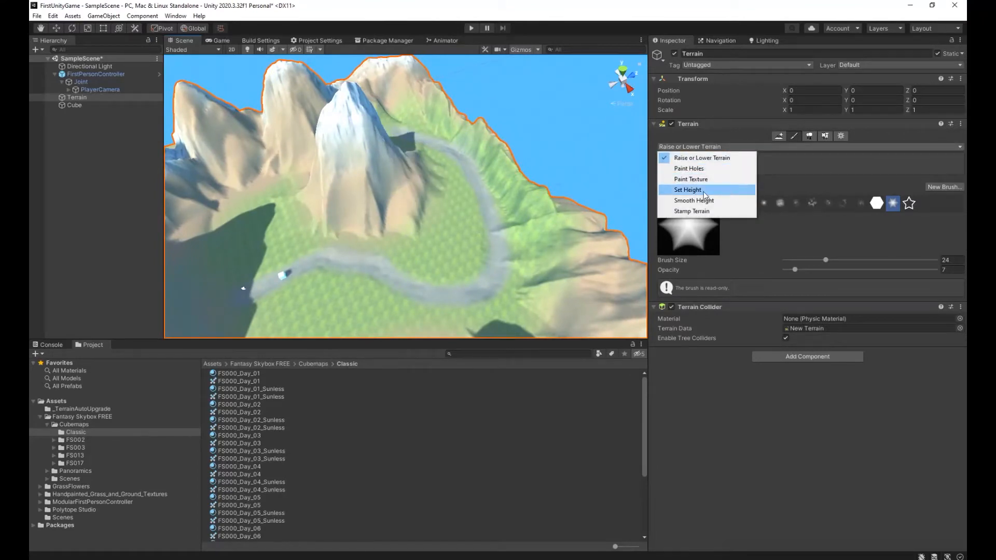
click(710, 204)
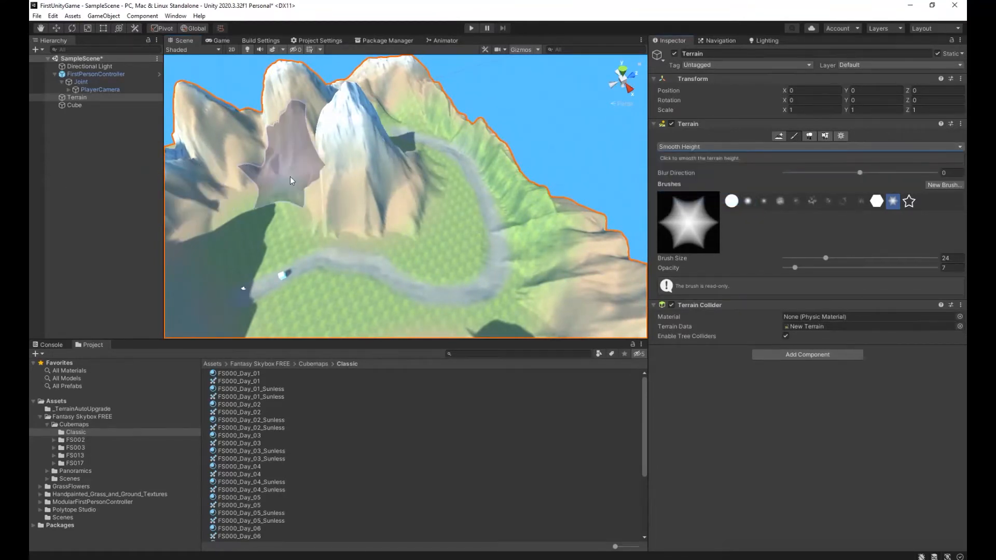
mouse_move(431, 208)
mouse_down()
mouse_move(385, 232)
mouse_move(441, 216)
mouse_move(440, 205)
mouse_move(467, 188)
mouse_up()
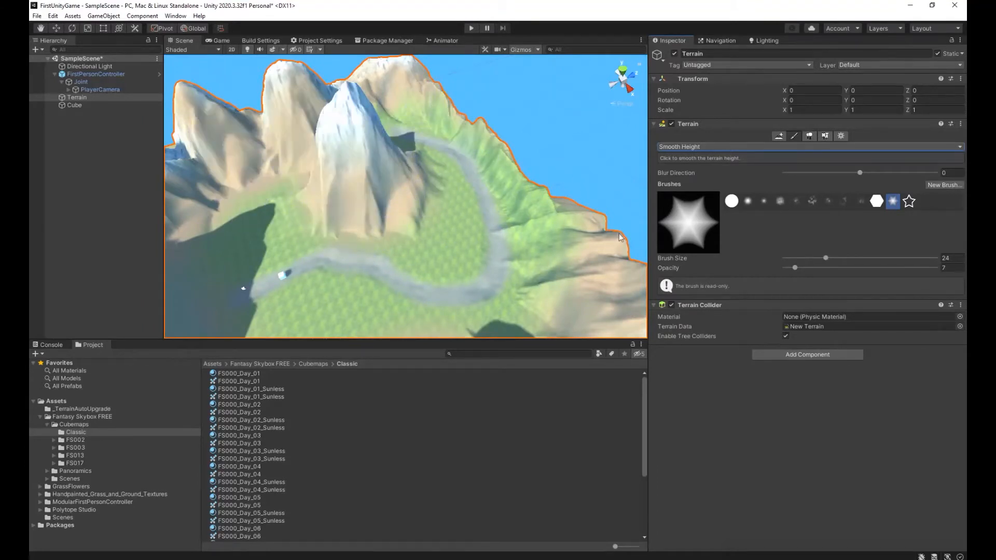
alt+drag(387, 176, 338, 165)
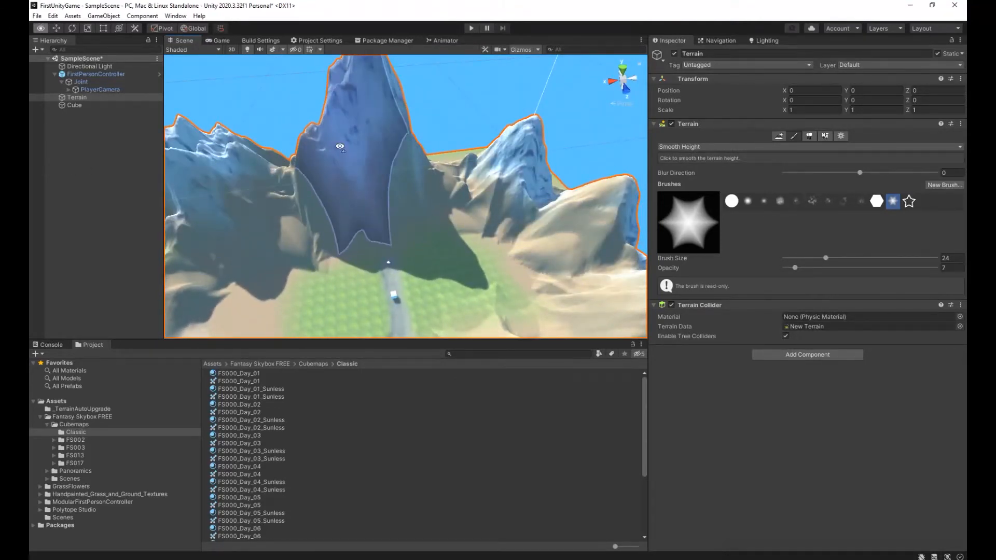
alt+drag(340, 146, 251, 160)
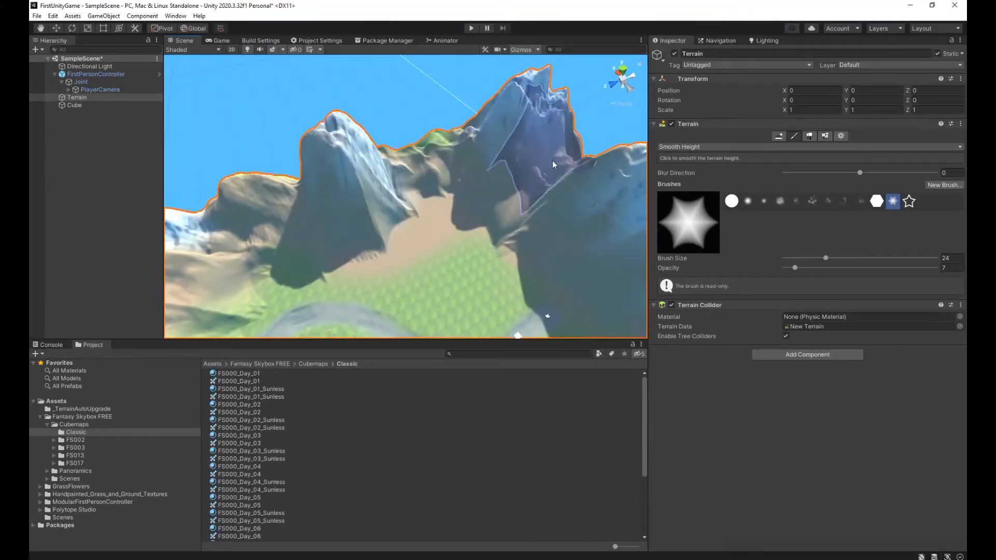
alt+drag(297, 186, 244, 170)
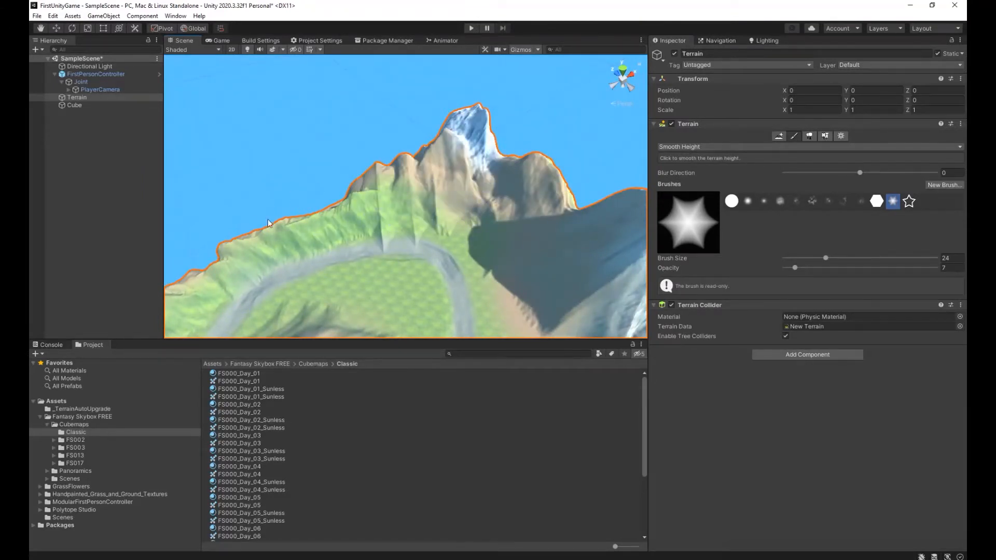
mouse_move(465, 214)
alt+mouse_down()
mouse_move(265, 213)
mouse_move(307, 178)
alt+mouse_up()
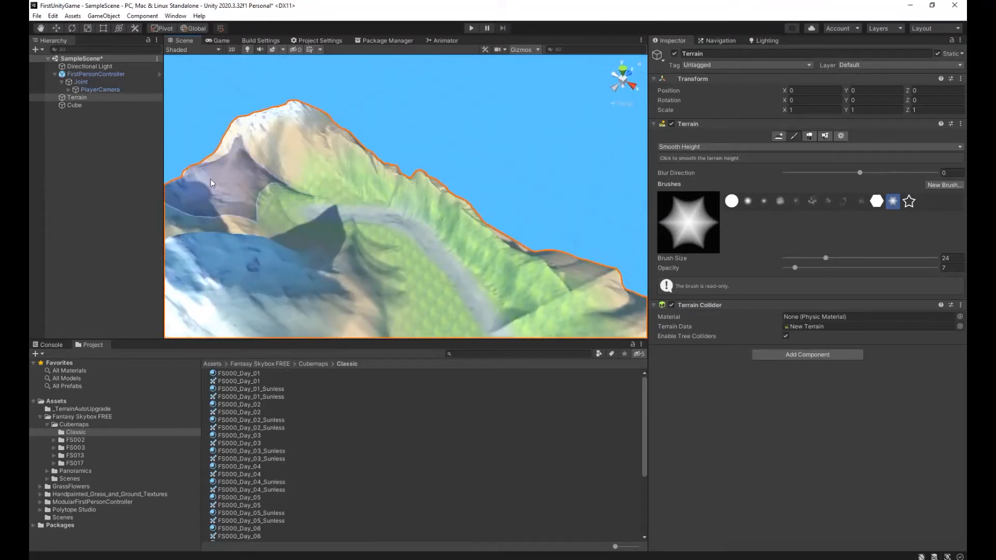
mouse_move(455, 188)
mouse_down()
mouse_move(565, 278)
mouse_move(422, 208)
mouse_move(484, 264)
mouse_up()
mouse_move(258, 148)
alt+mouse_down()
mouse_move(147, 150)
mouse_move(167, 125)
alt+mouse_up()
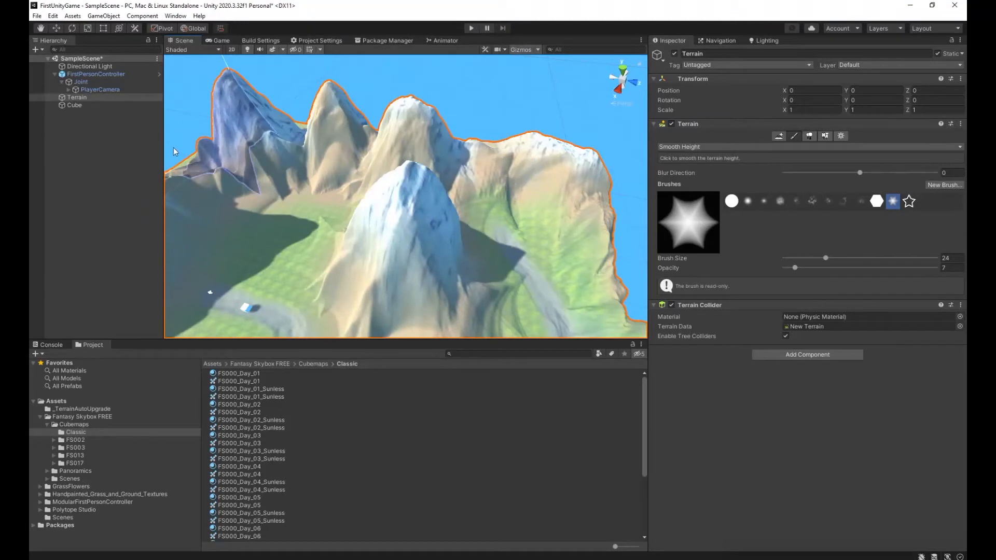
alt+drag(319, 207, 176, 141)
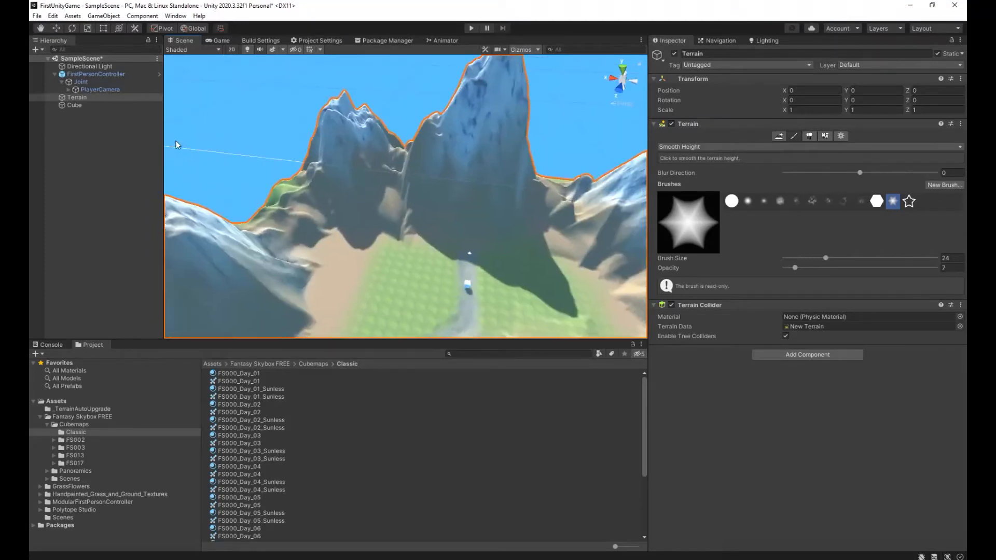
mouse_move(399, 182)
alt+mouse_down()
mouse_move(518, 176)
mouse_move(503, 165)
alt+mouse_up()
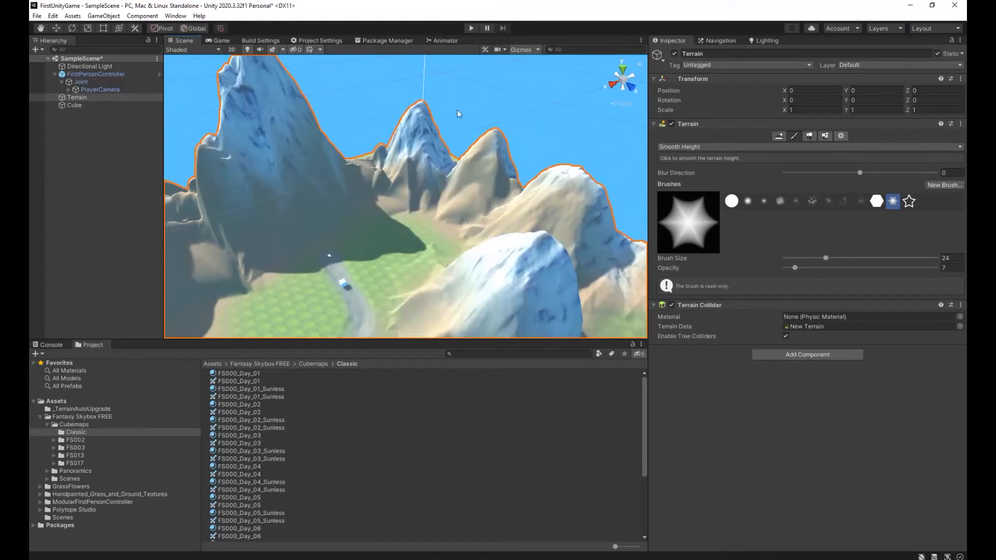
Play-test the game by walking across the valley past the cube to view the mountains, and stop playing.
click(468, 27)
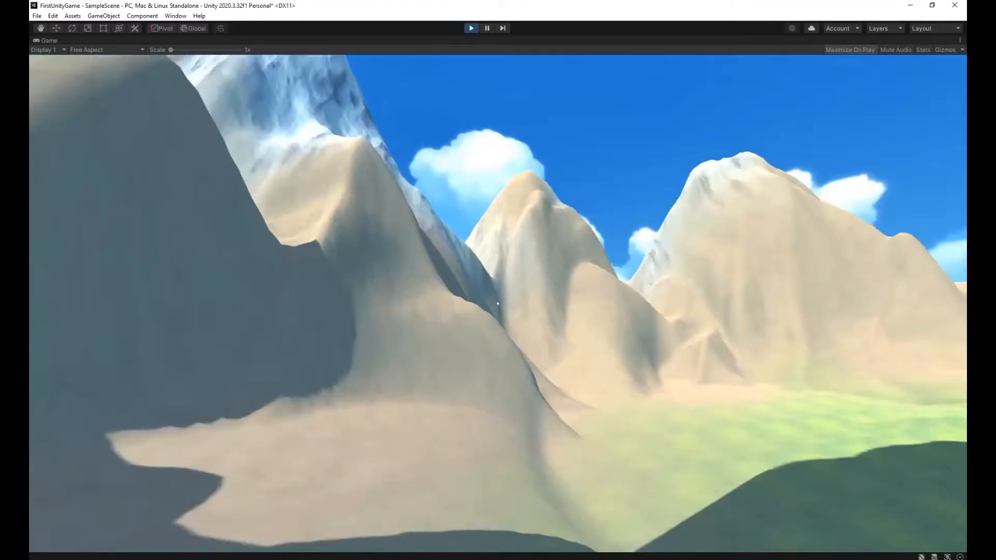
key(w)
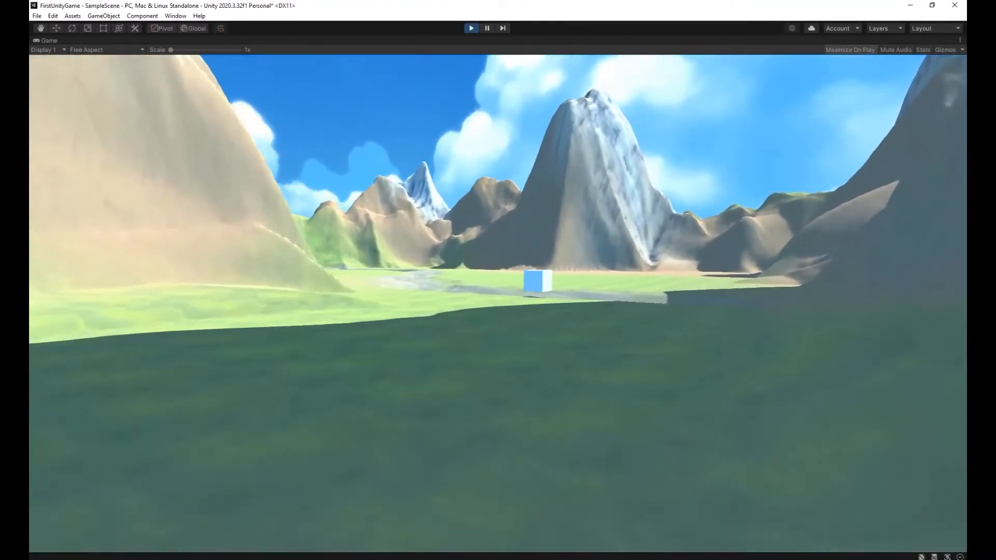
key(w)
key(d)
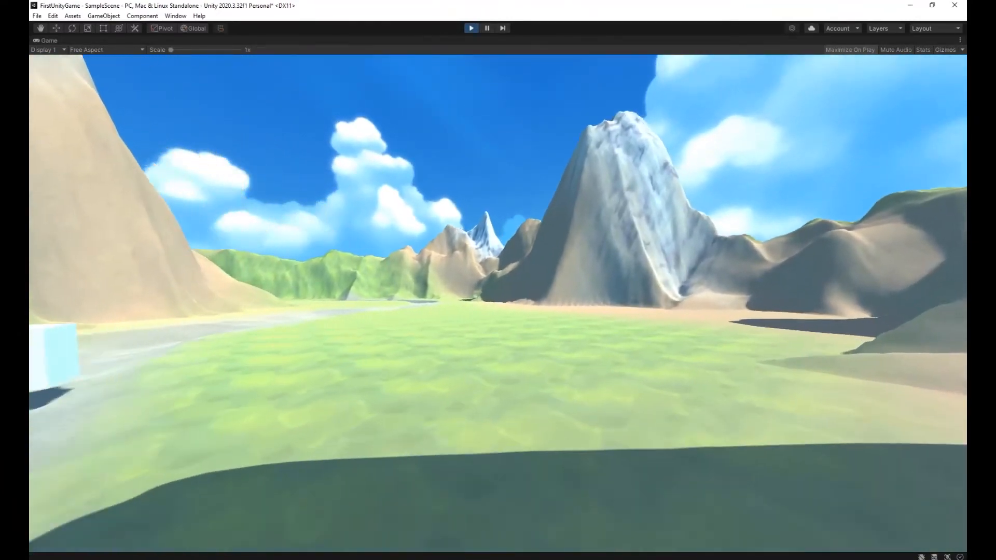
key(w)
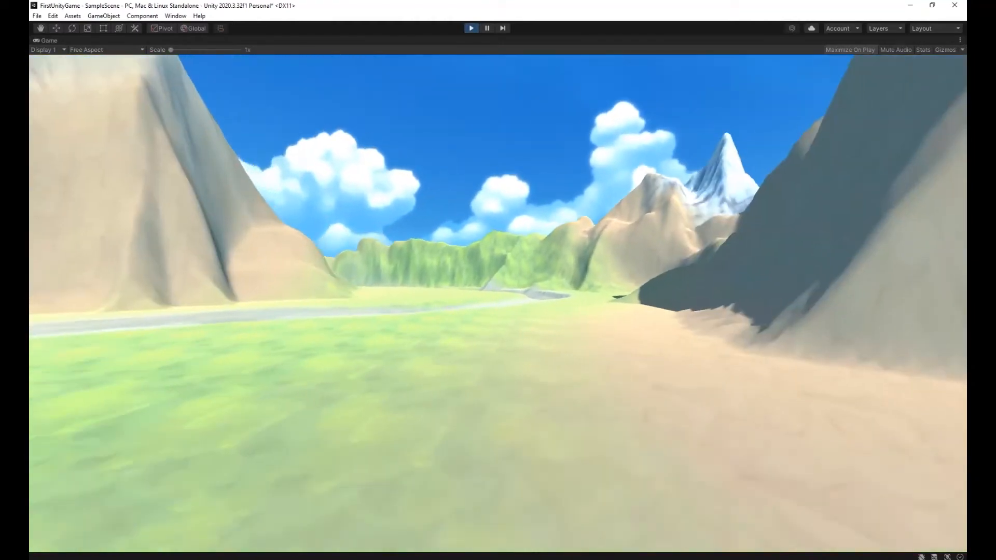
key(Escape)
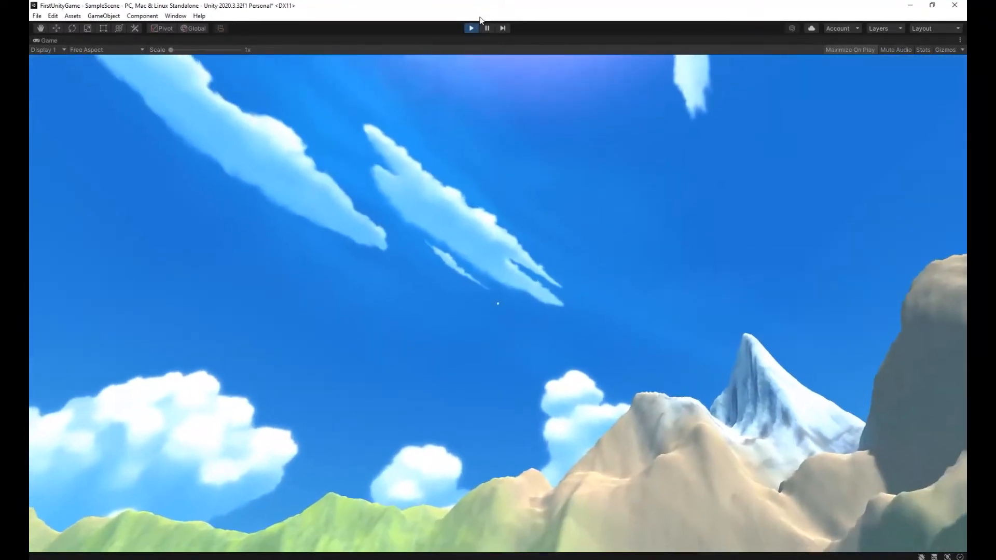
click(474, 27)
Browse the Rocks prefabs of Polytope Studio's Lowpoly Medieval Environments, previewing PT_Generic_Rock_01 and PT_Menhir_Rock_02.
right_drag(506, 285, 780, 337)
key(a)
key(s)
click(212, 364)
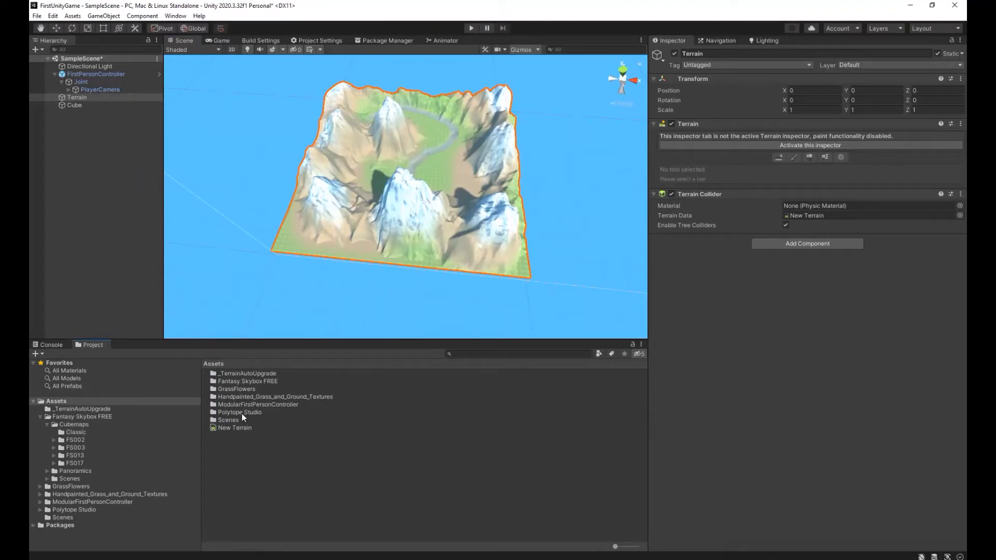
double_click(241, 413)
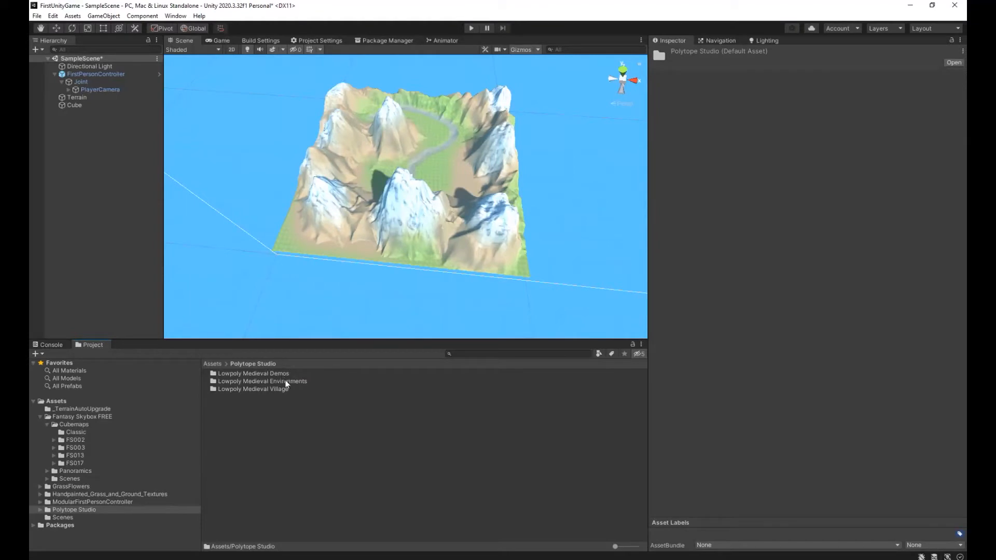
double_click(287, 382)
double_click(231, 375)
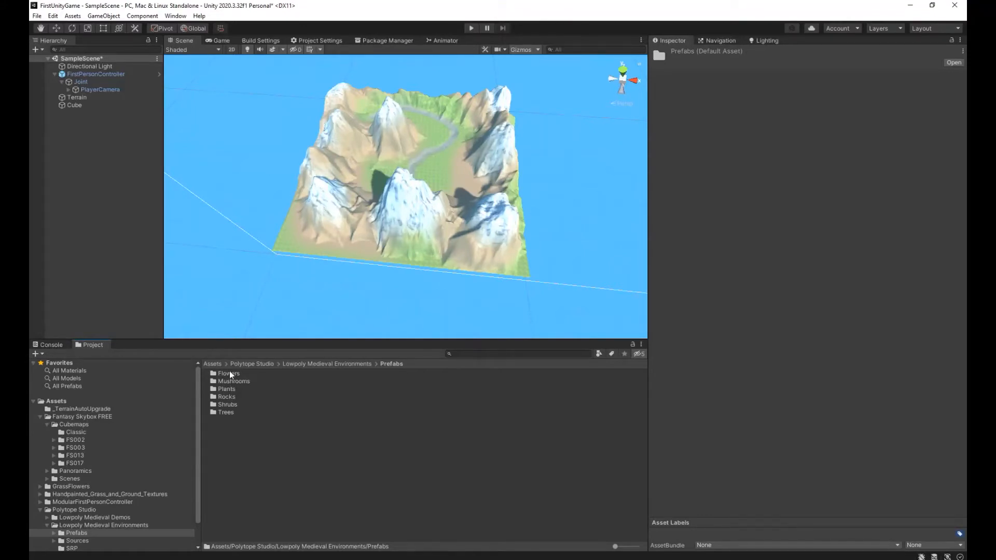
double_click(226, 395)
click(242, 378)
click(243, 384)
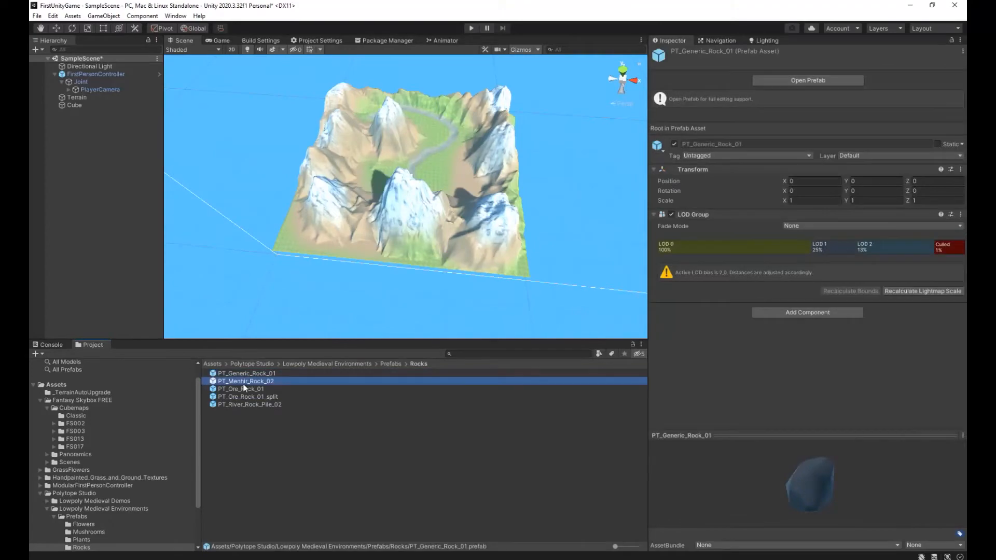
Run the game again to view the mountain valley, then stop it and return to the whole terrain.
key(ctrl+p)
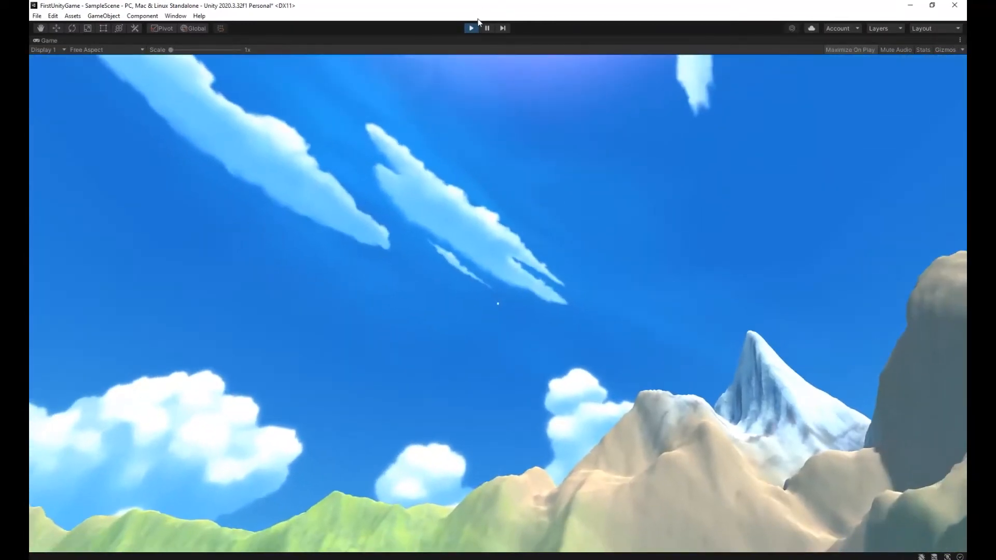
click(473, 27)
right_drag(511, 284, 882, 347)
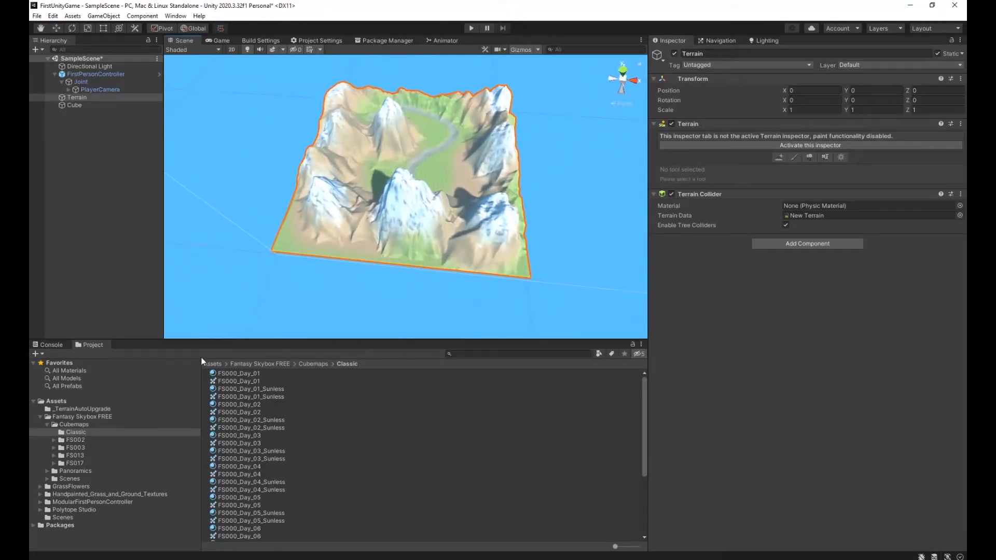
Open the Polytope Studio folder from the project's Assets root.
click(213, 364)
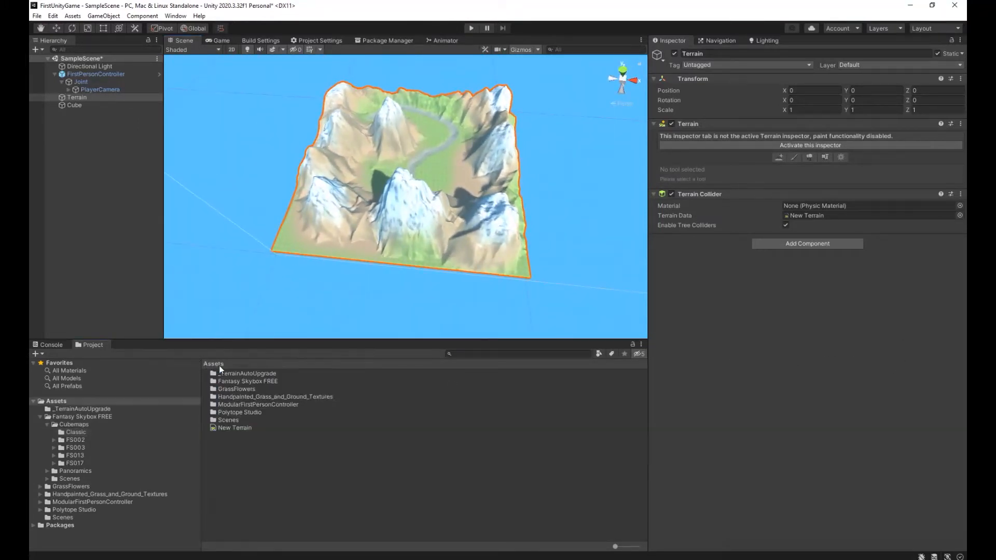
double_click(240, 413)
double_click(241, 413)
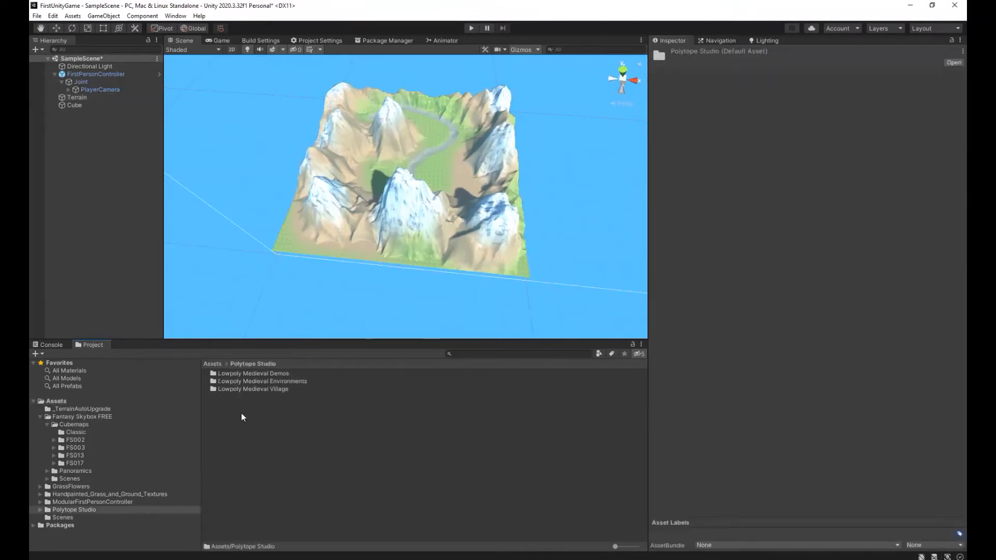
Browse the Rocks prefabs of Lowpoly Medieval Environments, previewing the generic, menhir, split ore and river pile rocks.
double_click(287, 382)
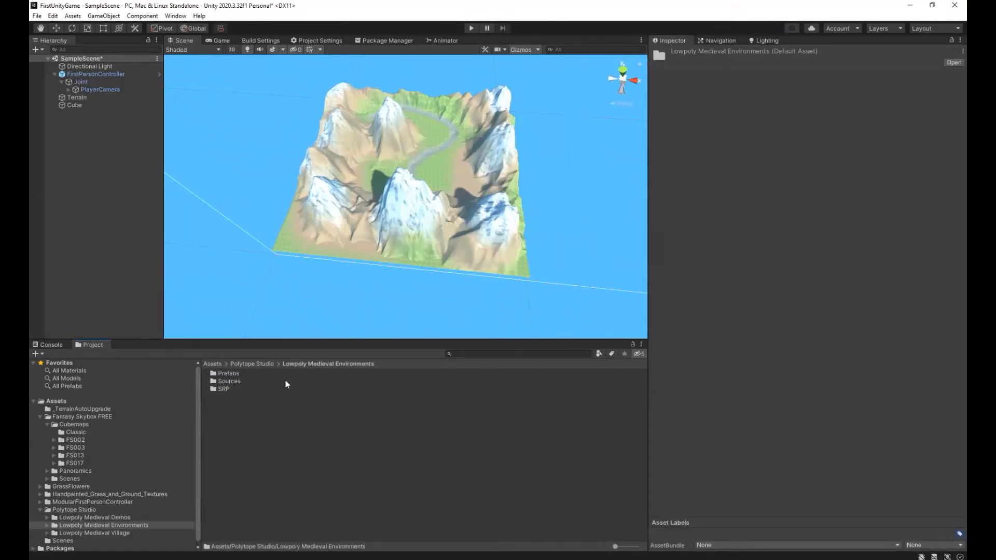
double_click(232, 374)
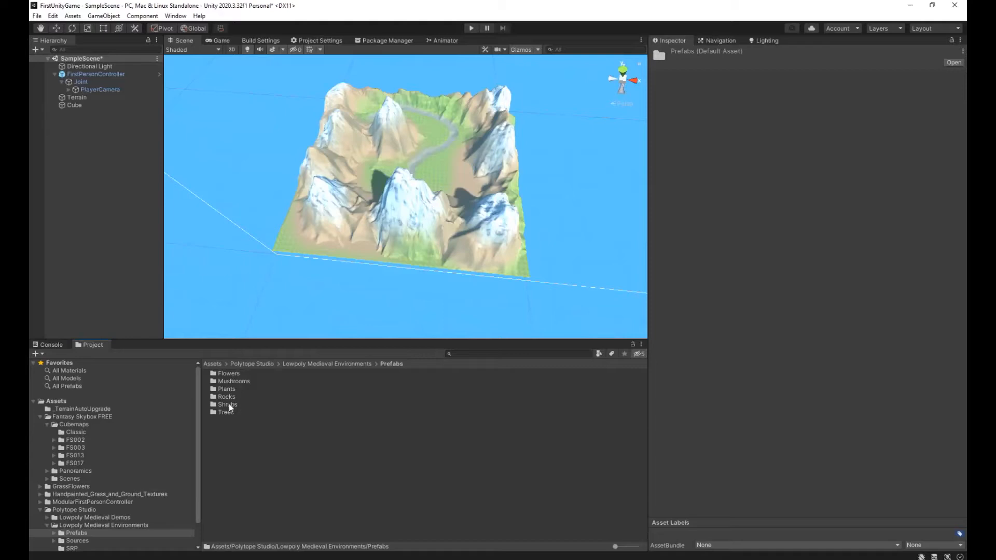
double_click(222, 396)
click(244, 375)
click(242, 382)
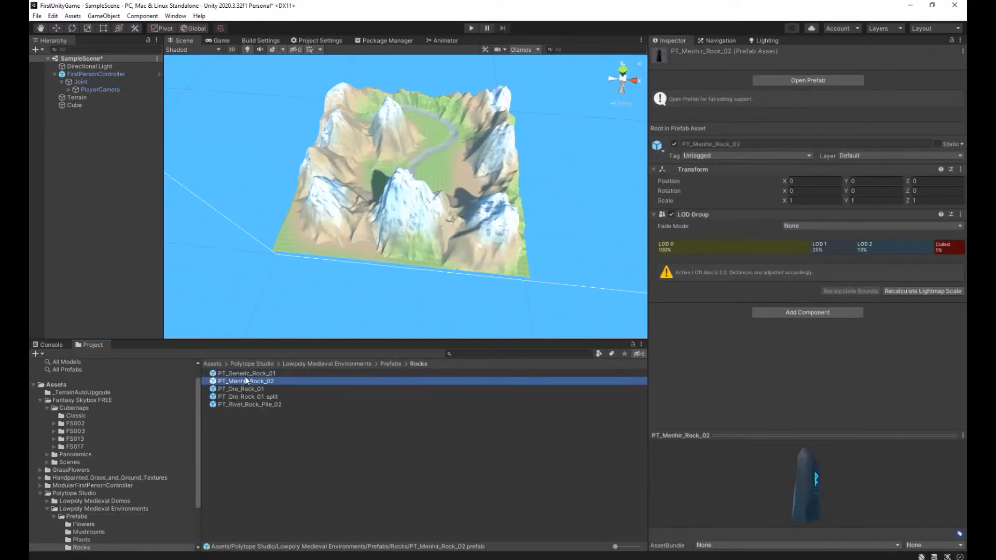
click(244, 374)
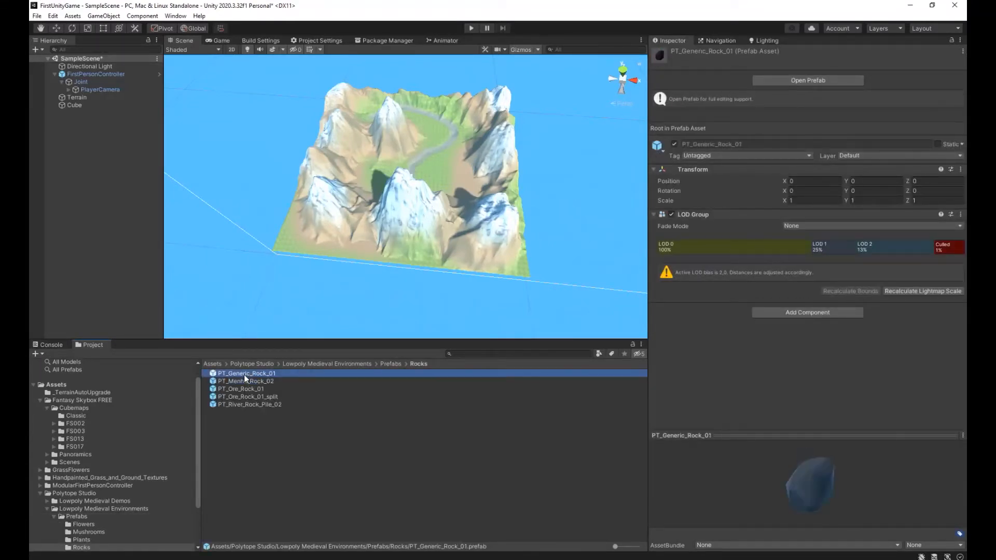
click(263, 395)
click(265, 406)
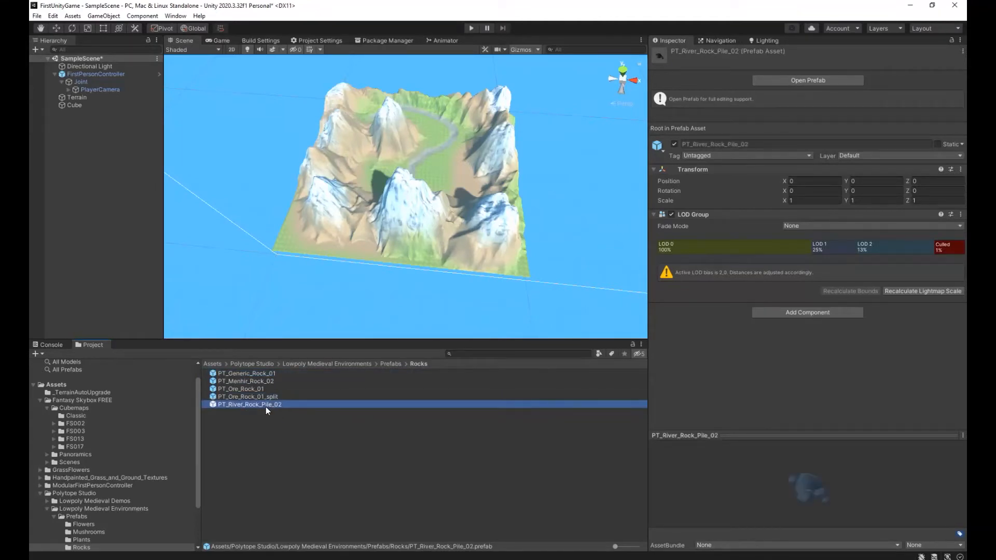
Look through the Environment_Free folder of Lowpoly Medieval Demos, then return to the Polytope Studio folder.
click(265, 364)
double_click(234, 373)
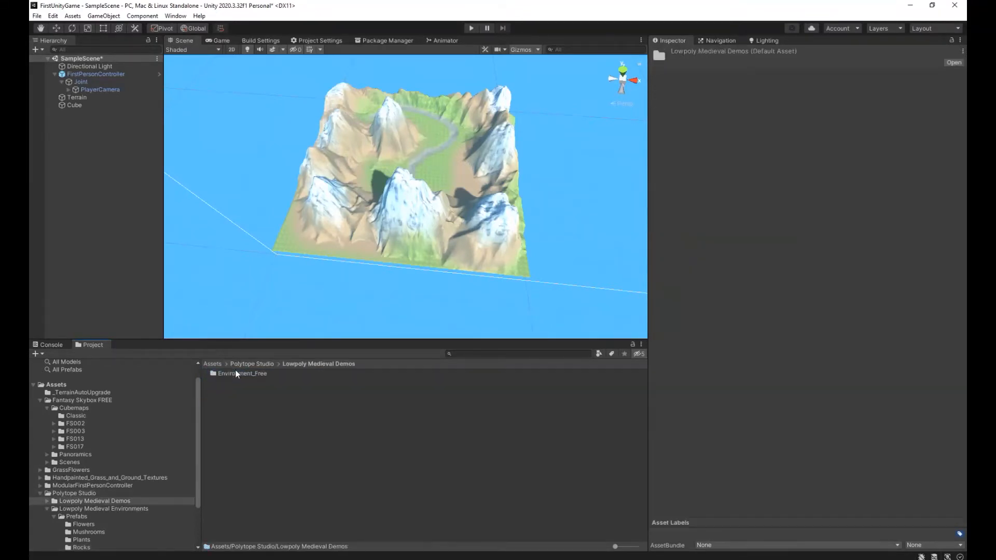
double_click(242, 373)
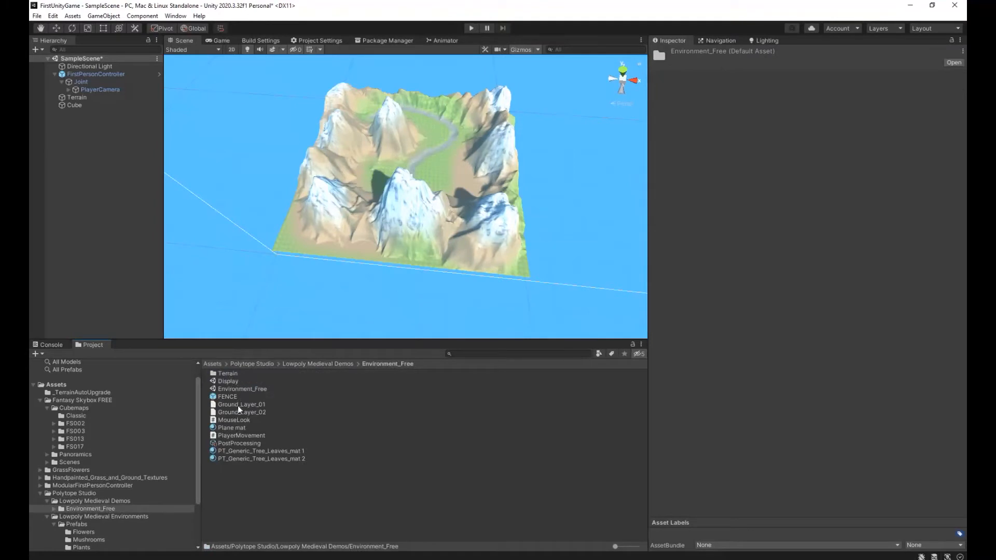
click(240, 364)
Raise a tall mountain at the terrain's low far corner beyond the path bend with the Raise or Lower Terrain brush.
right_drag(435, 202, 363, 230)
key(w)
key(s)
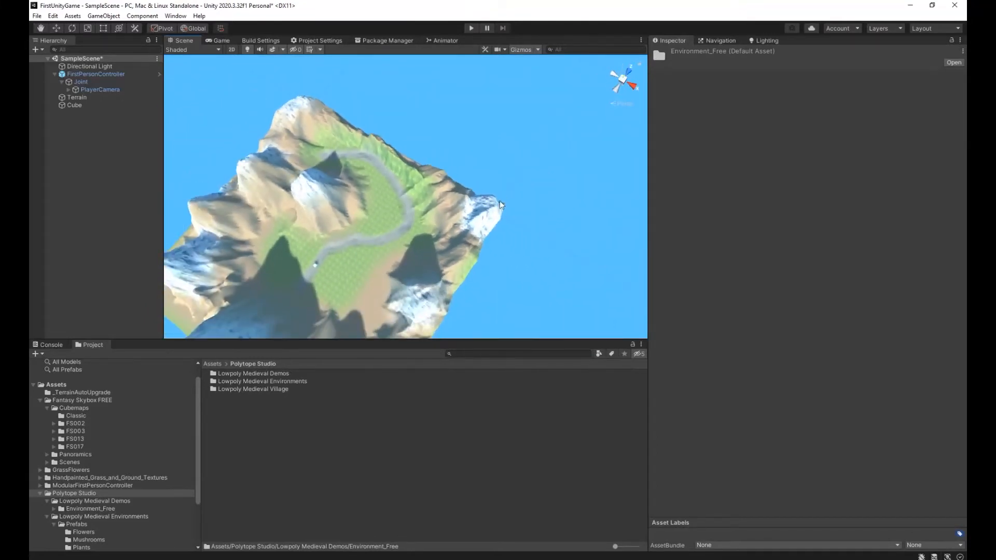
click(76, 97)
click(730, 147)
click(702, 157)
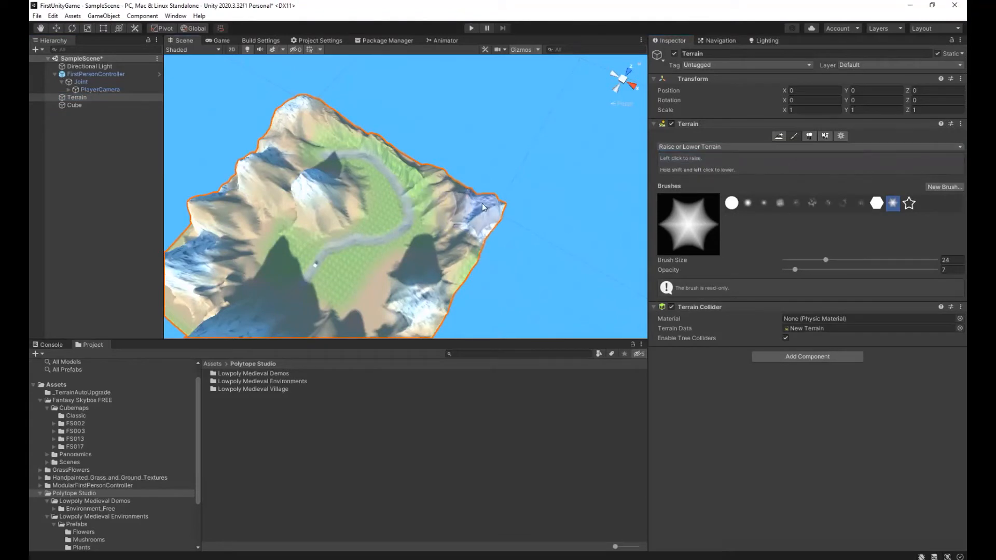
click(509, 211)
click(509, 210)
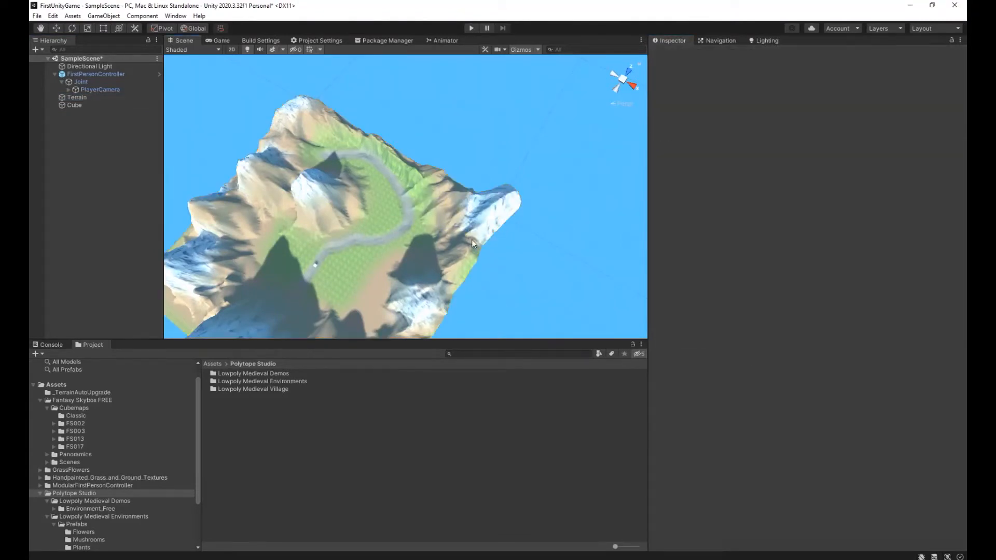
click(84, 91)
click(78, 97)
mouse_move(469, 246)
mouse_down()
mouse_move(467, 199)
mouse_move(453, 183)
mouse_move(530, 206)
mouse_move(516, 207)
mouse_move(482, 244)
mouse_move(472, 185)
mouse_move(451, 176)
mouse_up()
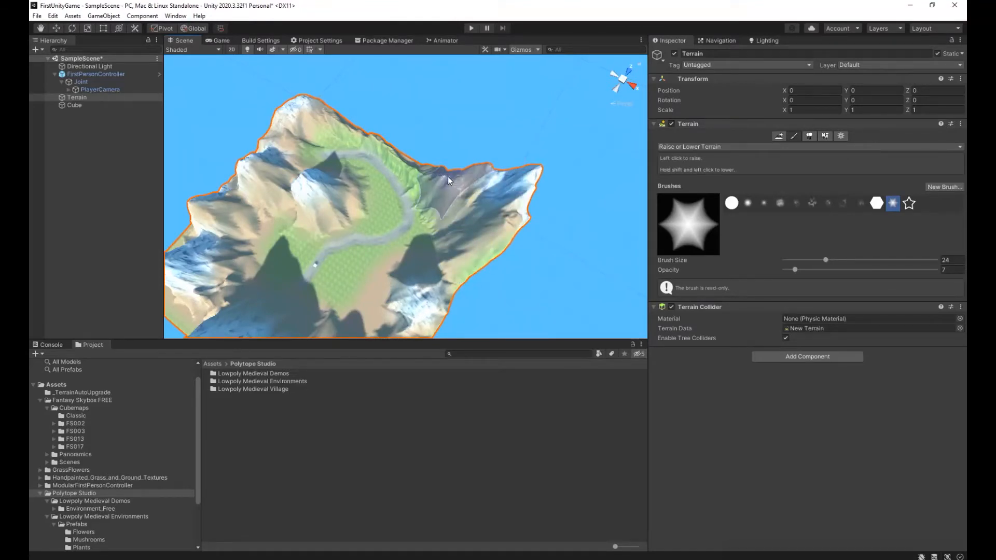
Run the game to view the raised corner mountain from the ground, then stop it.
click(469, 28)
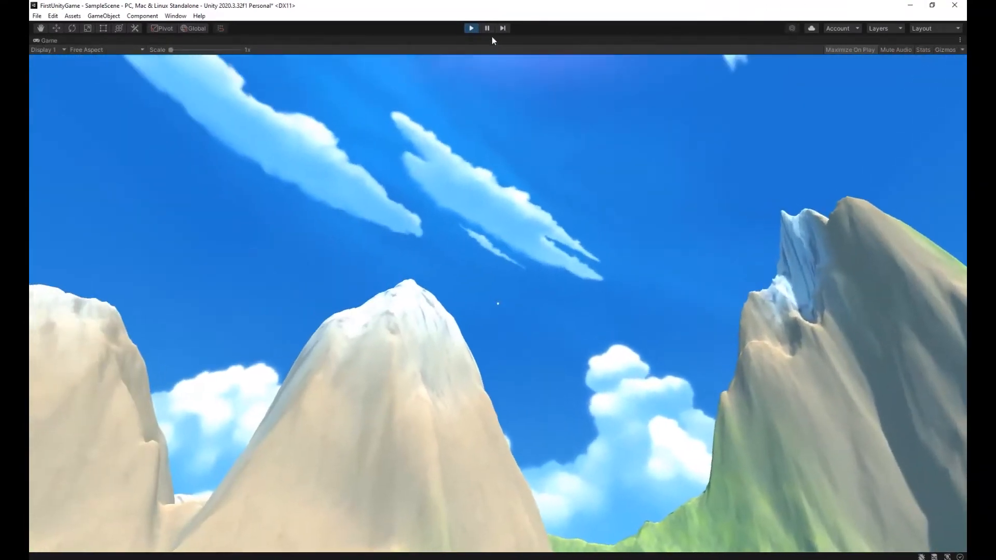
click(472, 28)
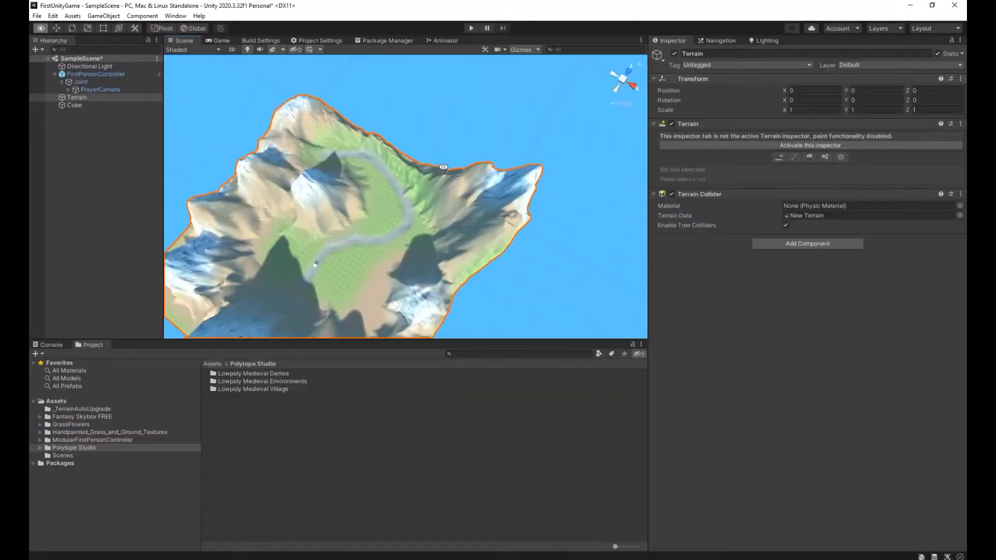
Switch the terrain sculpting tool to Smooth Height for the corner mountain.
click(727, 147)
click(718, 147)
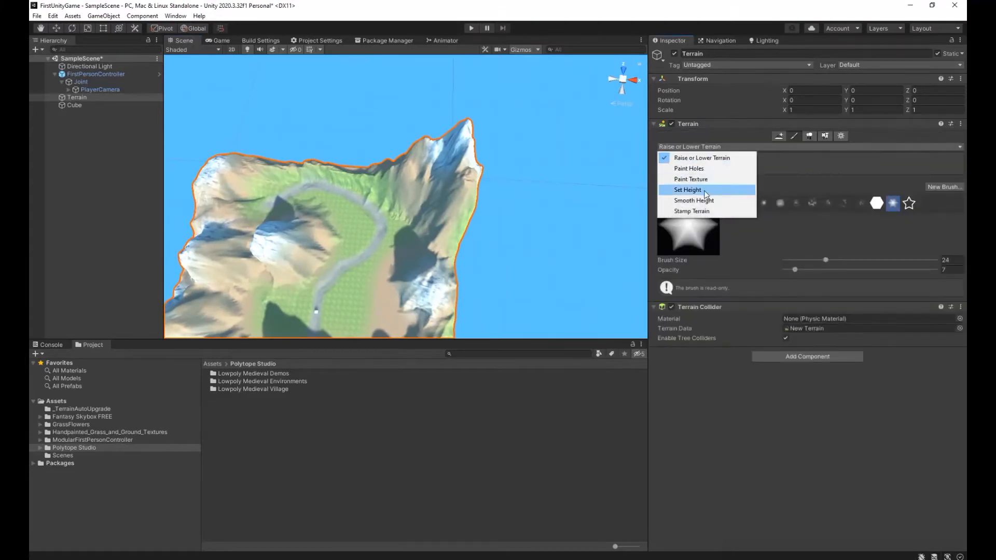
click(695, 200)
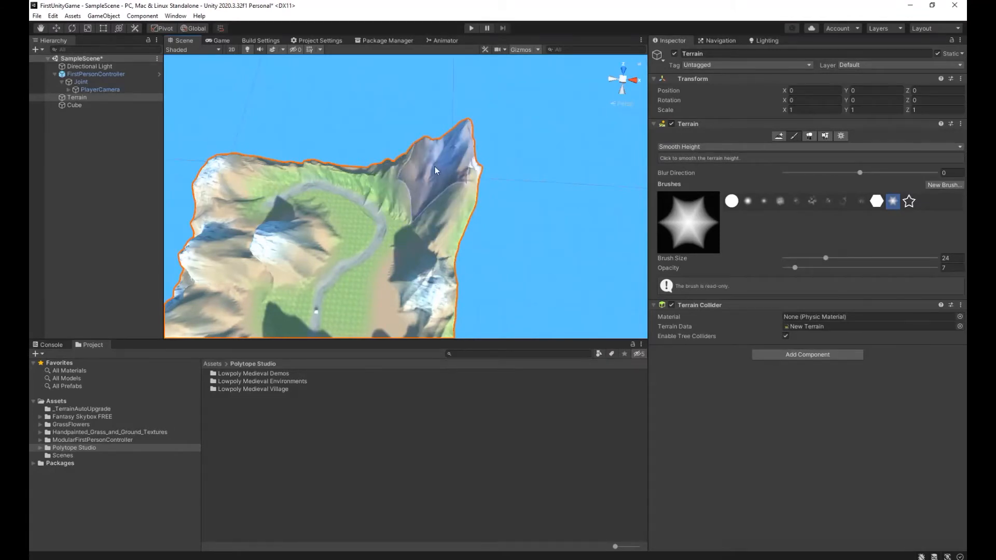
click(458, 41)
click(187, 40)
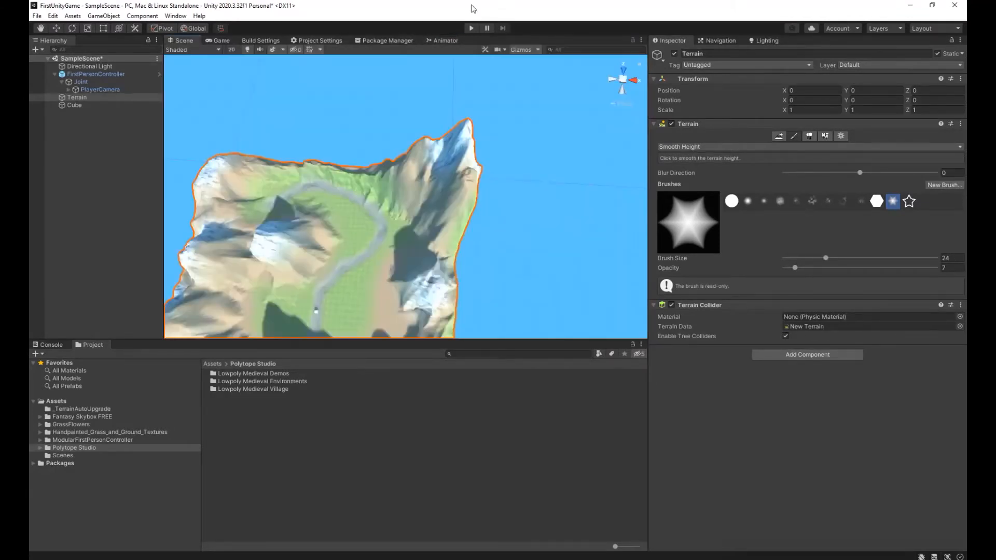
Play-test the game by walking away from the cube across the valley and looking around at the mountains, then stop playing.
key(ctrl+p)
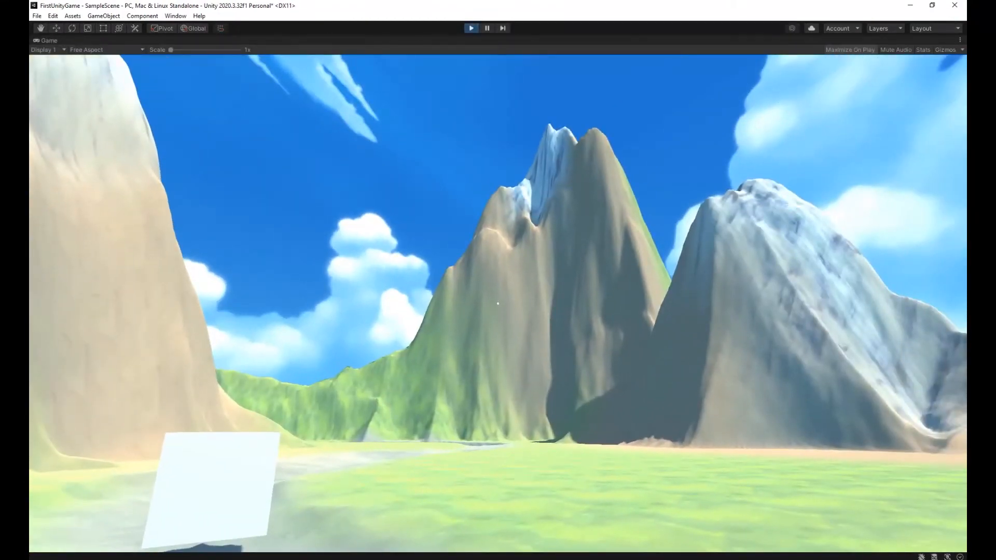
key(a)
key(d)
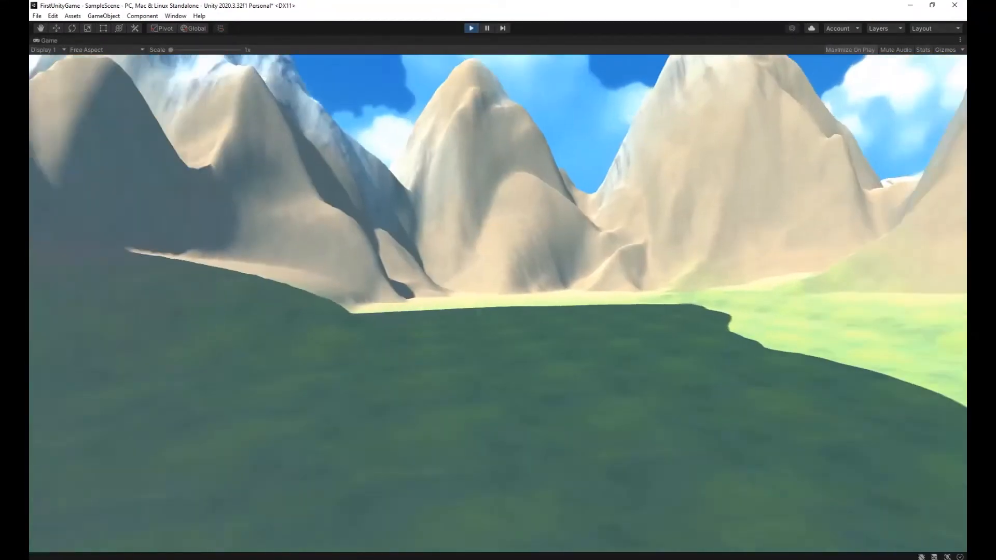
key(w)
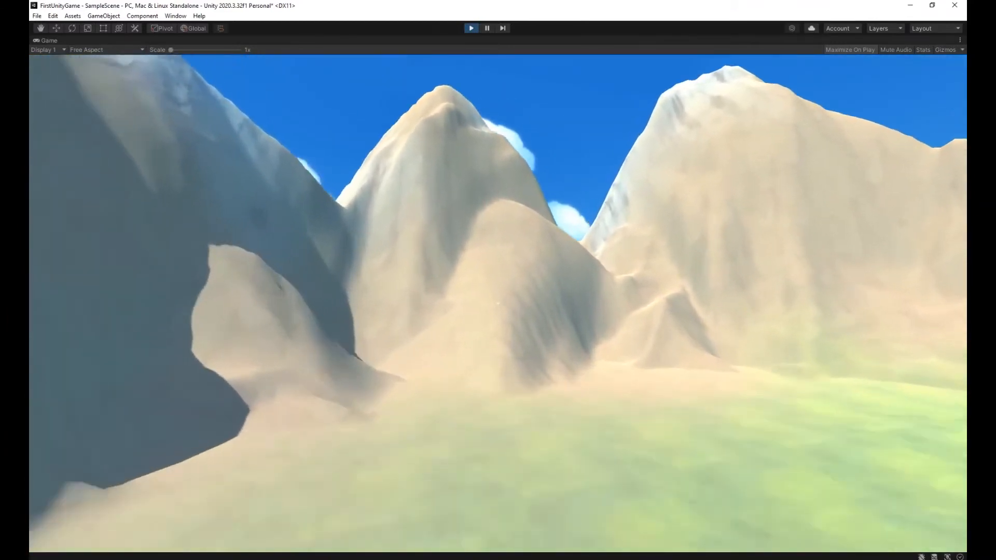
key(w)
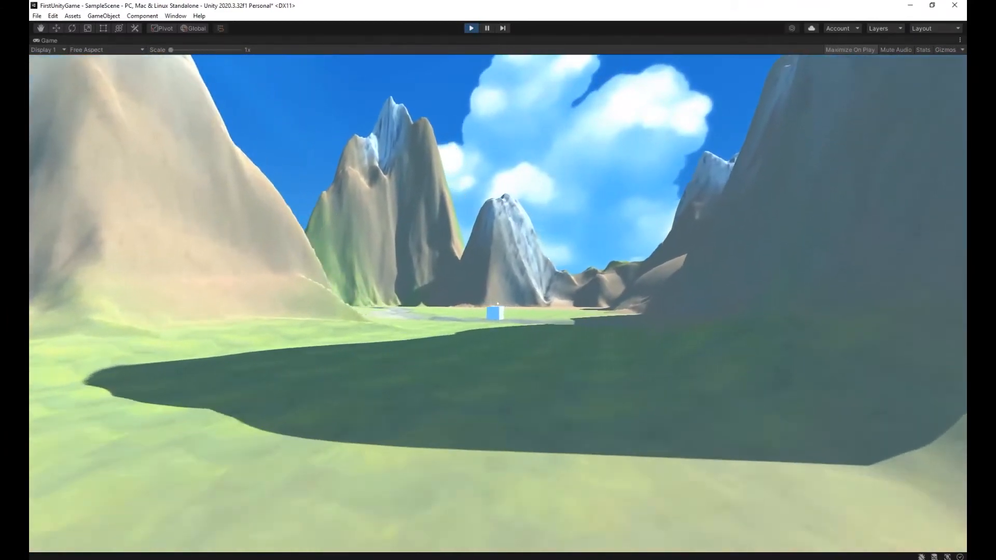
key(w)
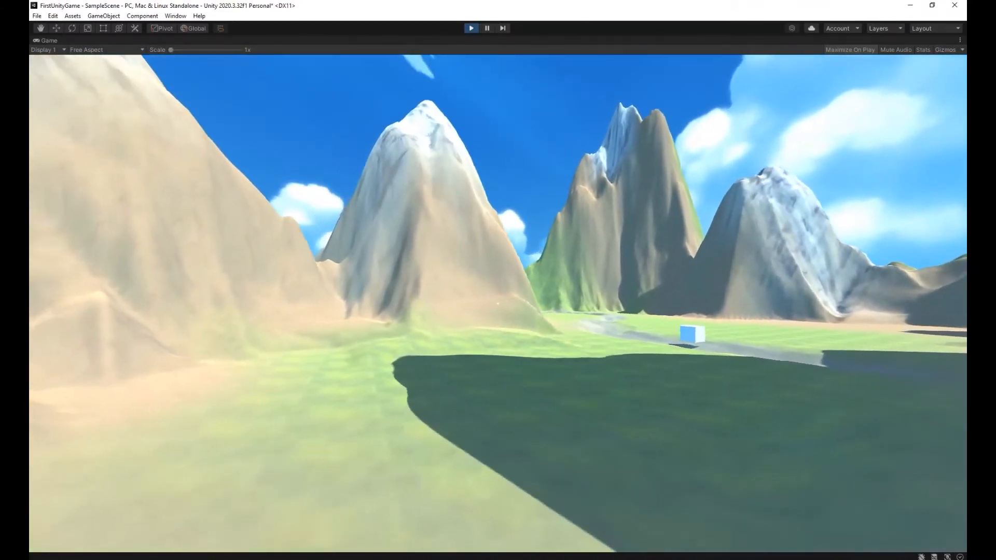
key(w)
key(w)
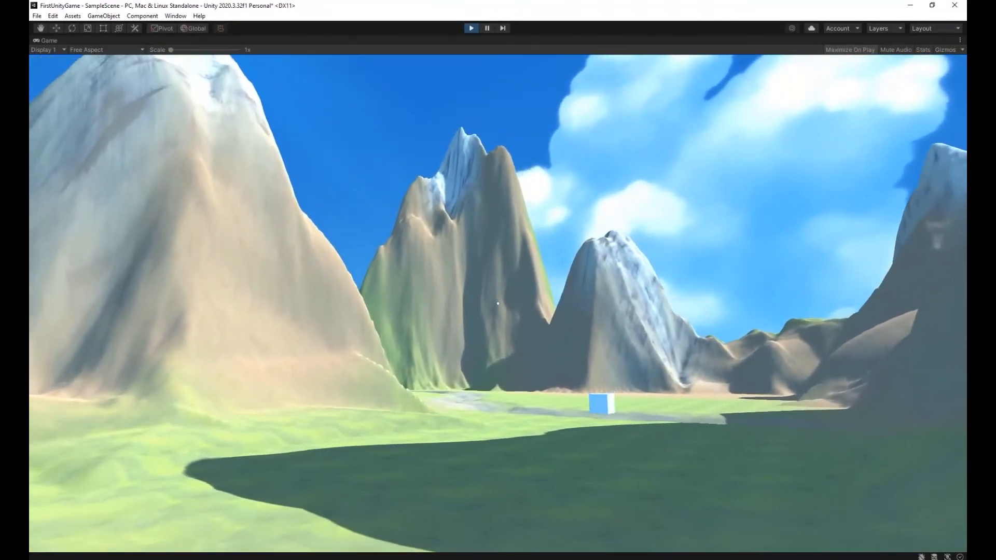
key(s)
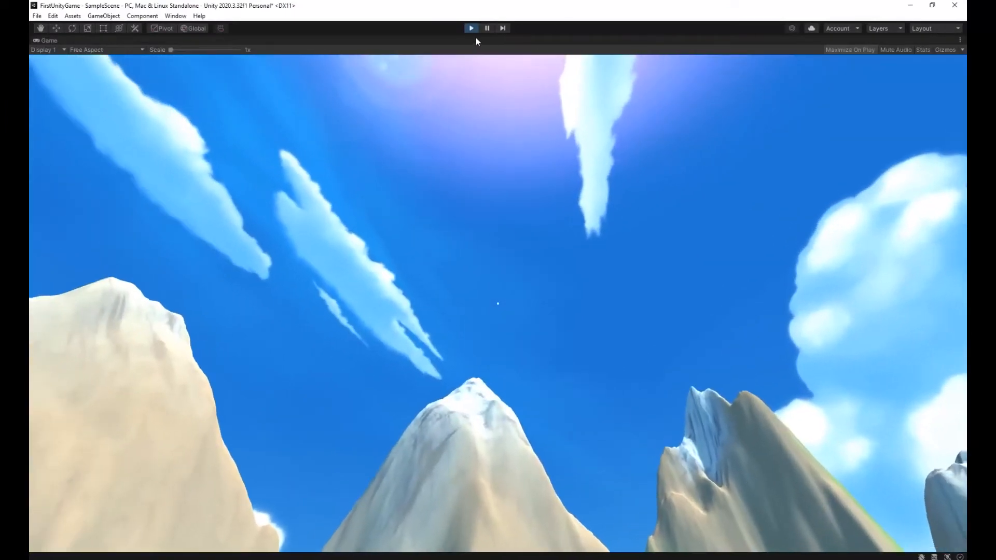
click(471, 28)
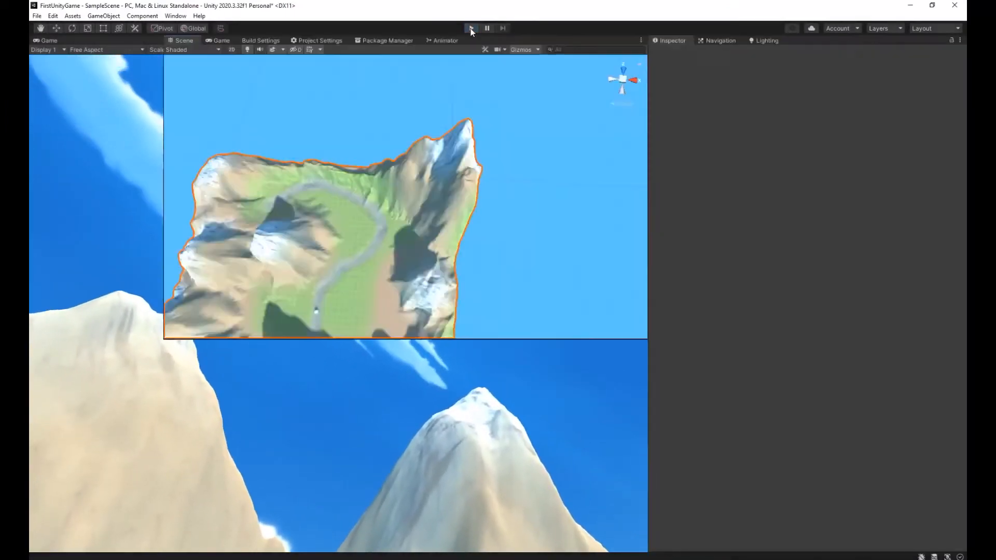
Enable Fog in the scene's Environment lighting settings and inspect the terrain with it.
alt+drag(531, 210, 454, 181)
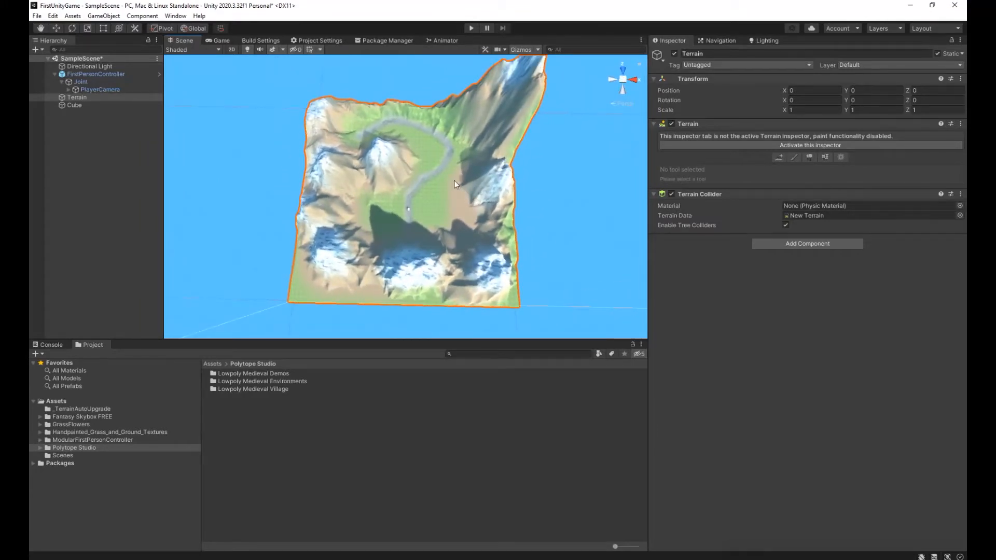
alt+drag(515, 209, 520, 199)
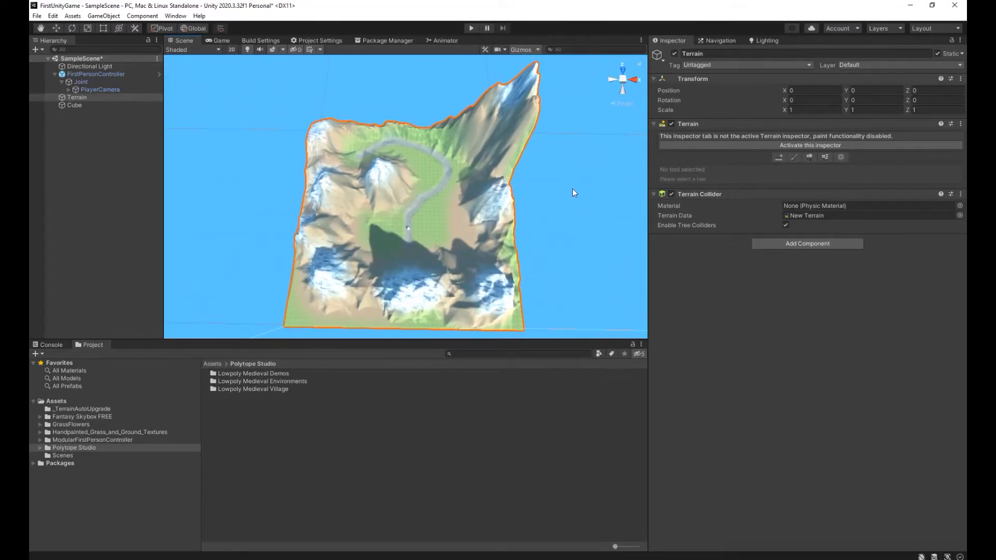
click(766, 40)
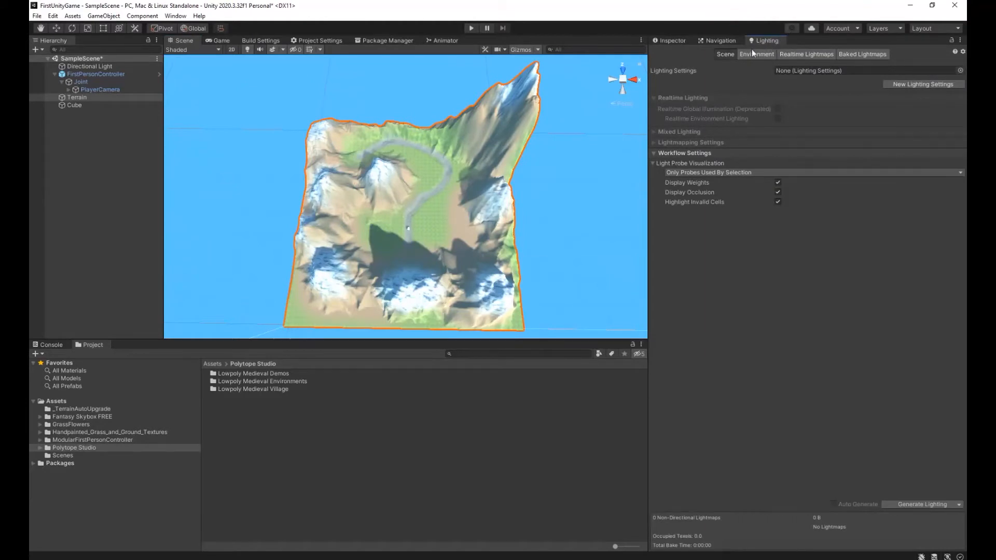
click(175, 19)
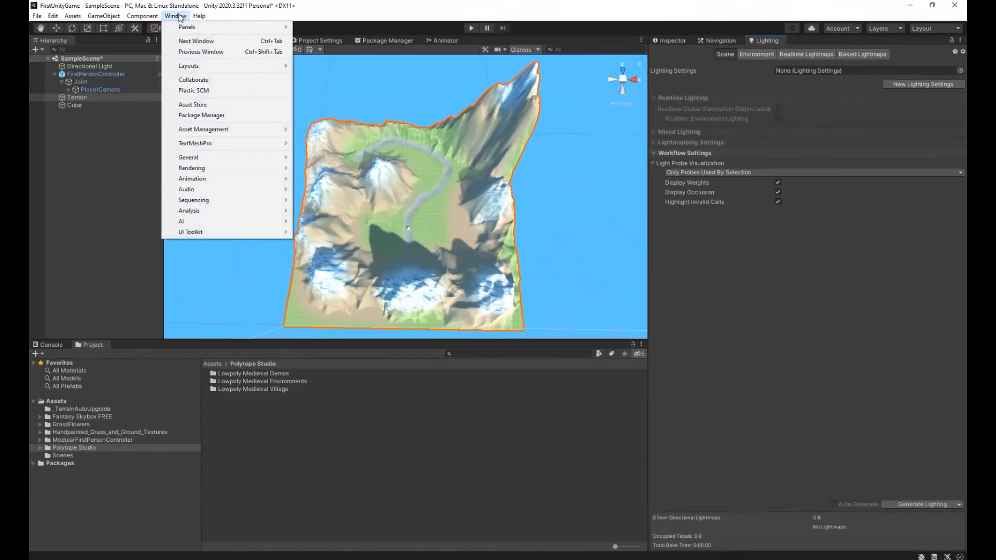
mouse_move(260, 167)
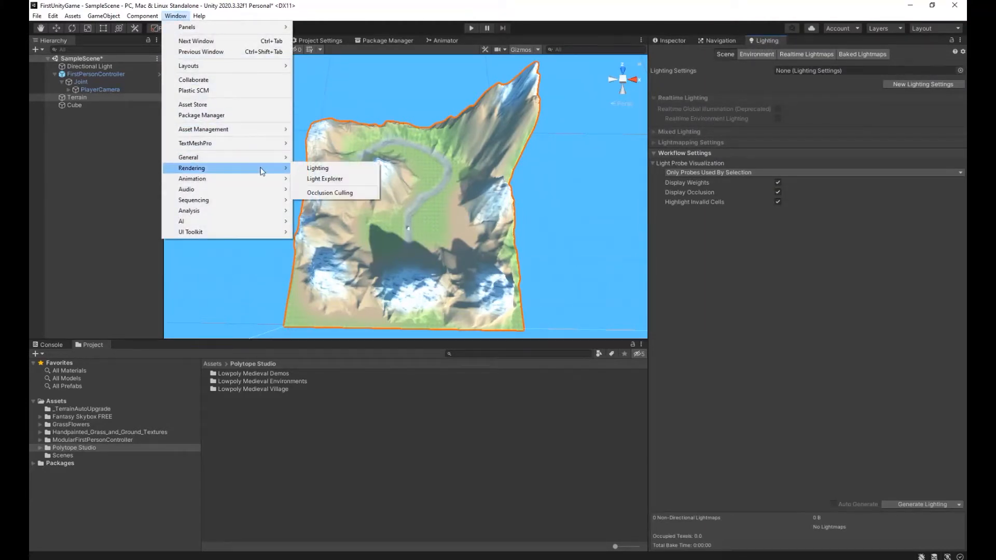
click(312, 168)
click(751, 54)
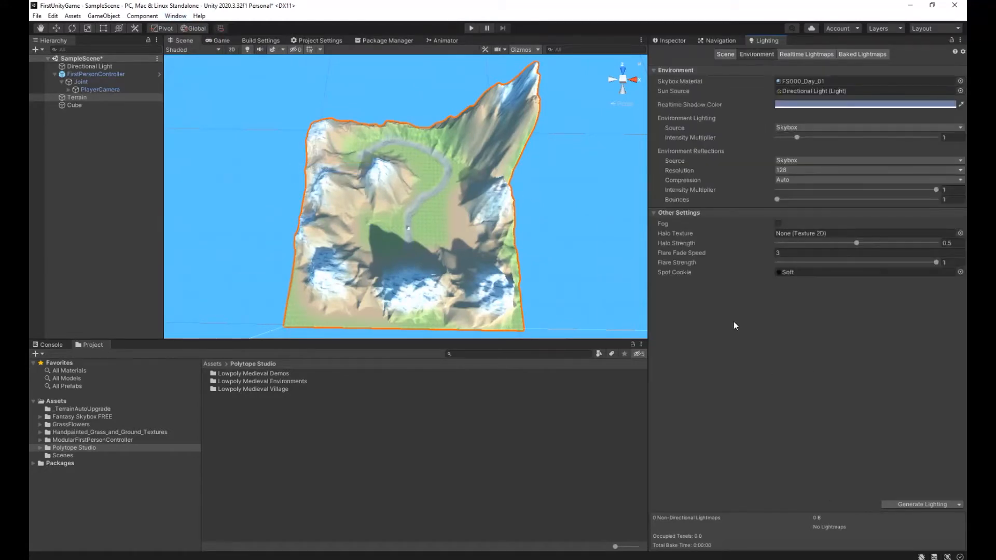
click(778, 223)
right_drag(552, 223, 565, 202)
key(w)
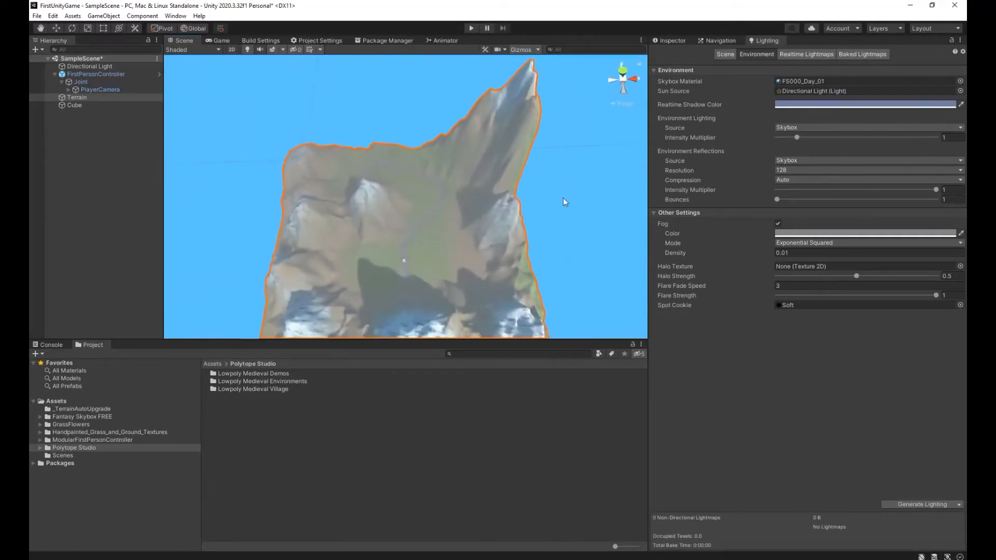
Play-test the game with fog enabled, backing away from the cube to view the distant mountains, and stop playing.
click(472, 29)
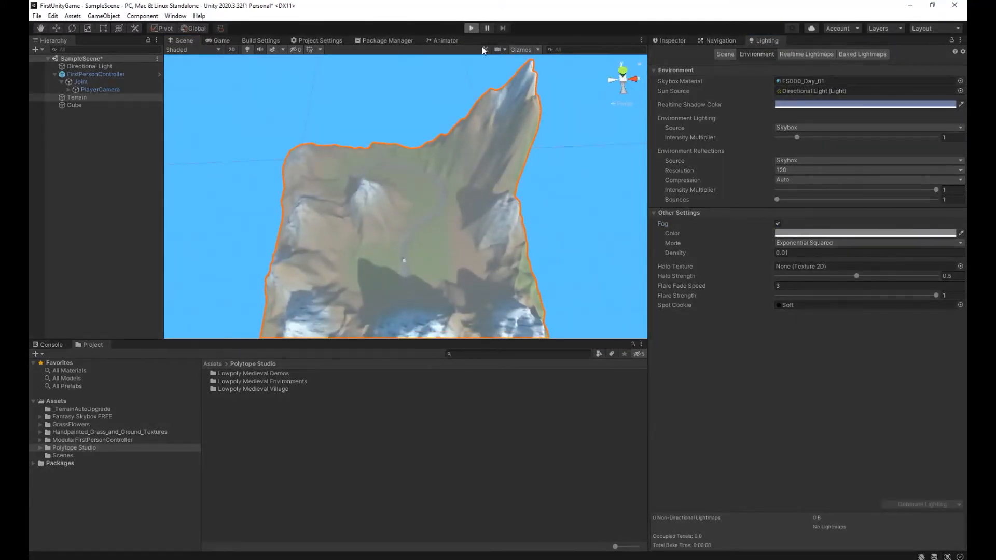
key(s)
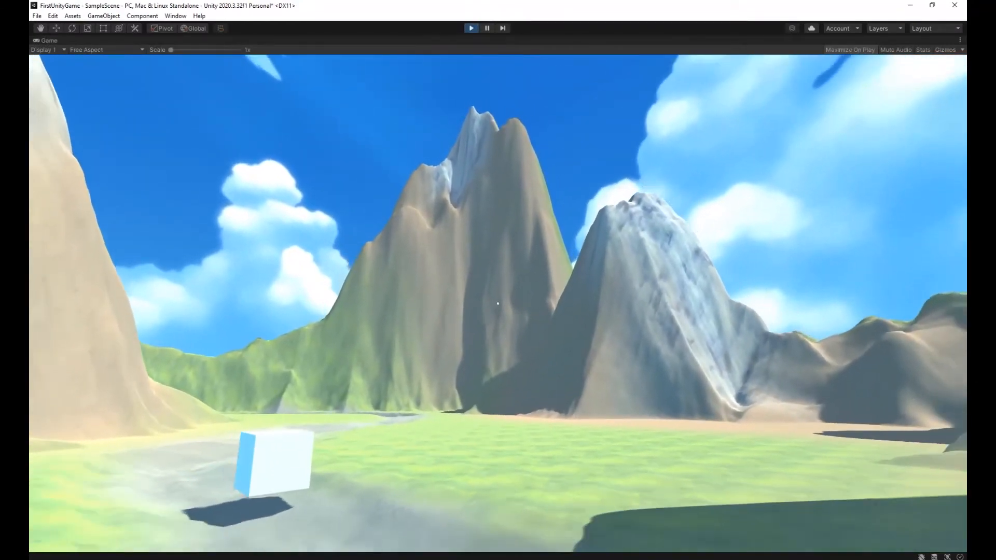
key(a)
key(s)
key(a)
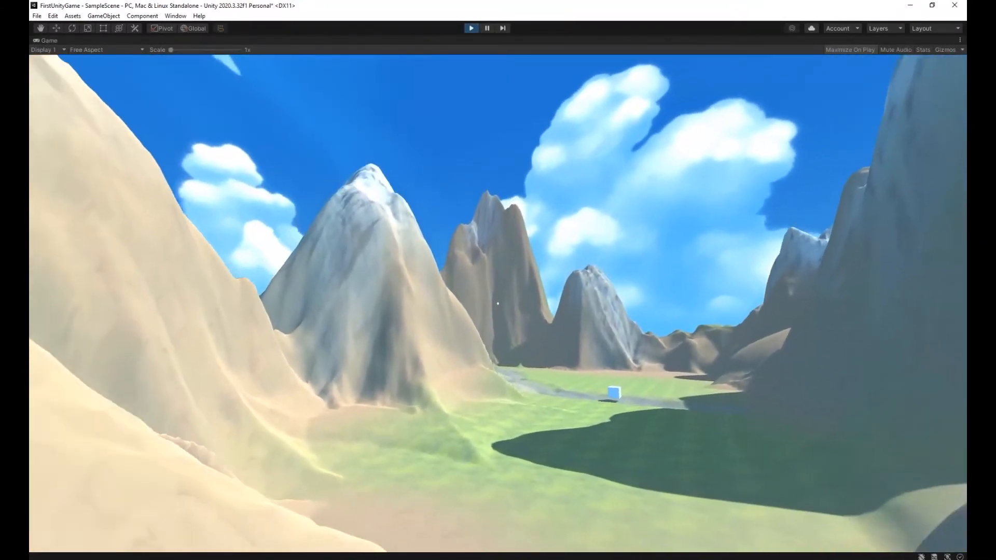
key(w)
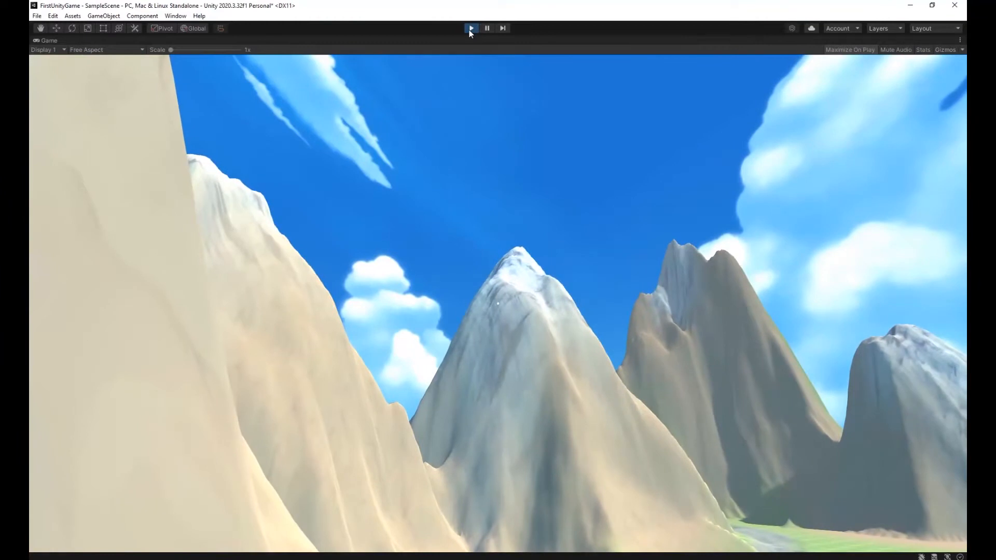
click(469, 29)
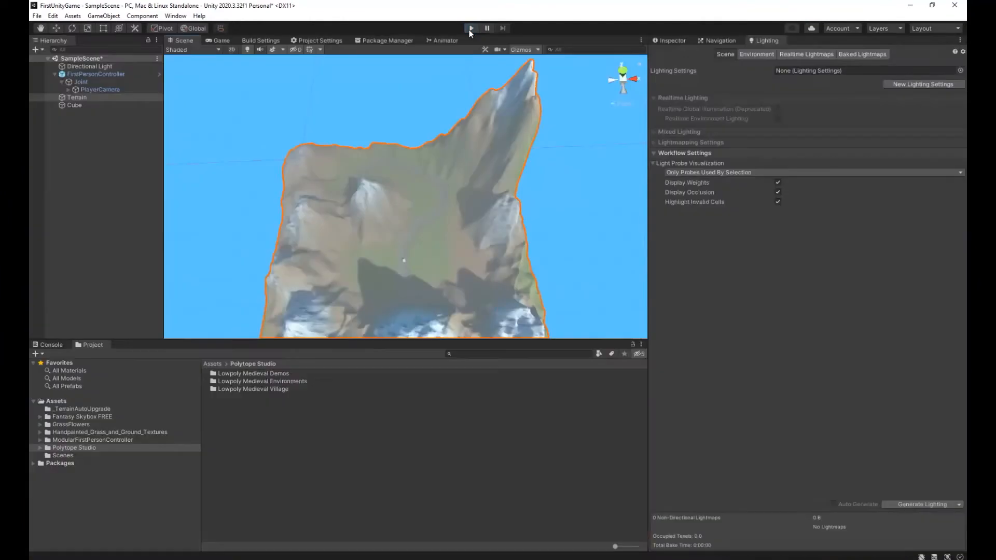
Select PlayerCamera for its preview and sample a light blue from the previewed sky as the Environment fog color.
click(755, 54)
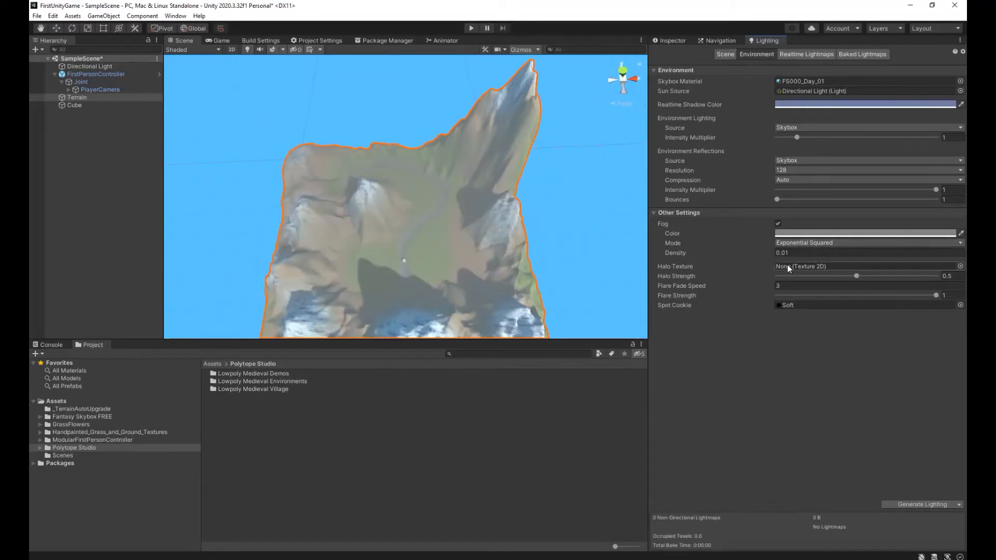
click(961, 234)
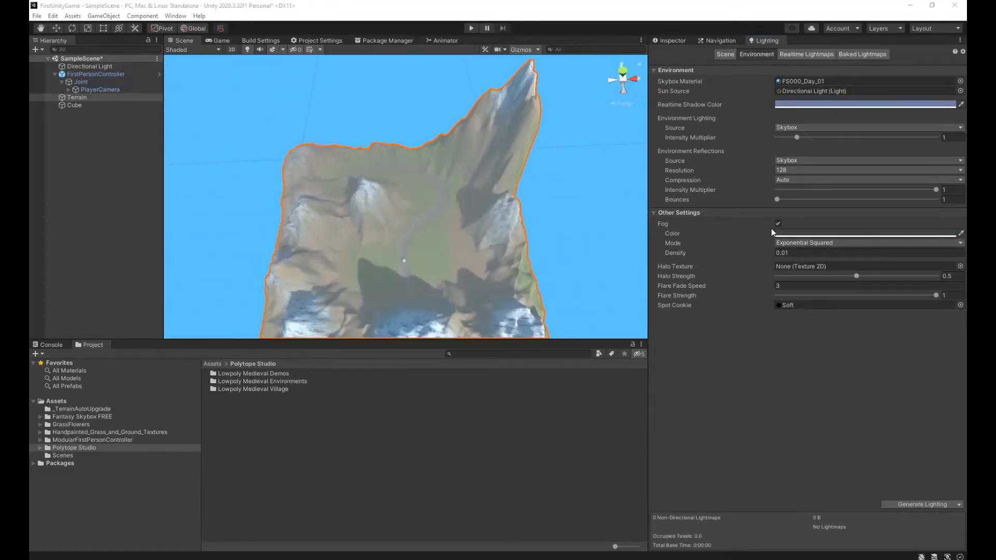
click(566, 85)
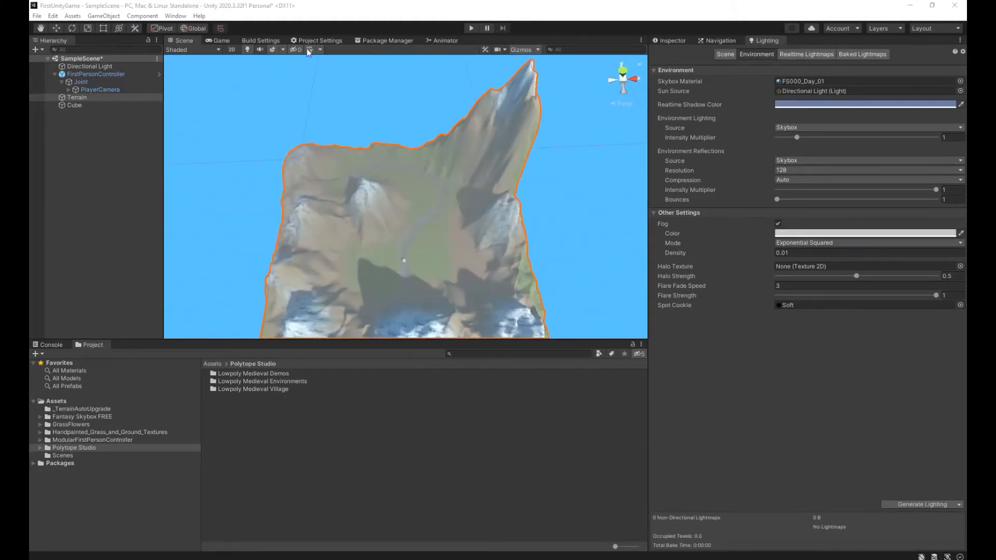
click(95, 90)
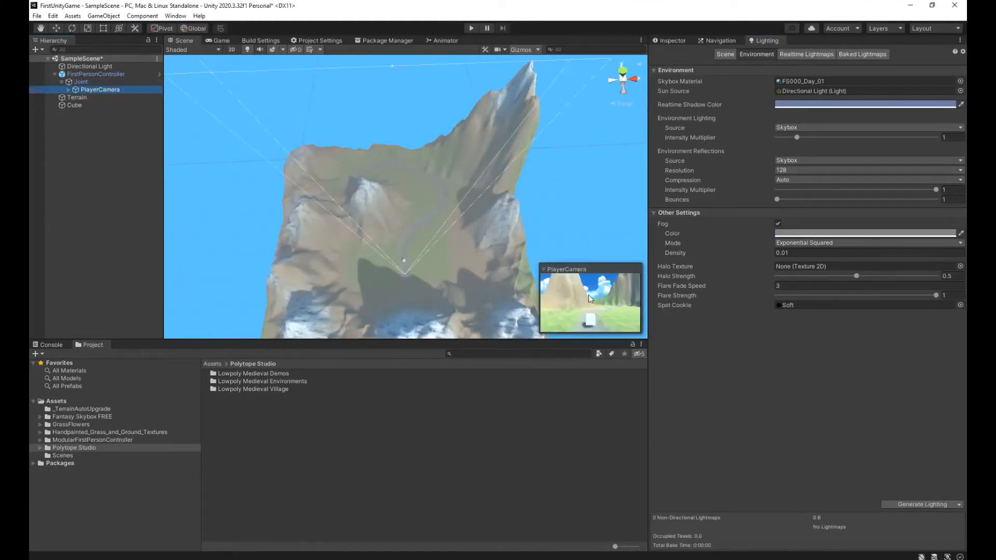
click(960, 234)
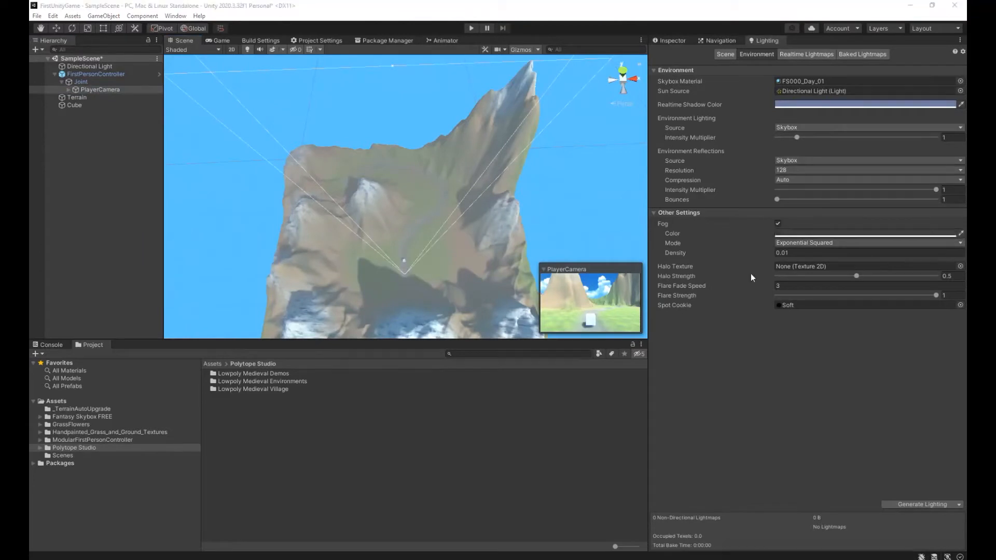
click(595, 289)
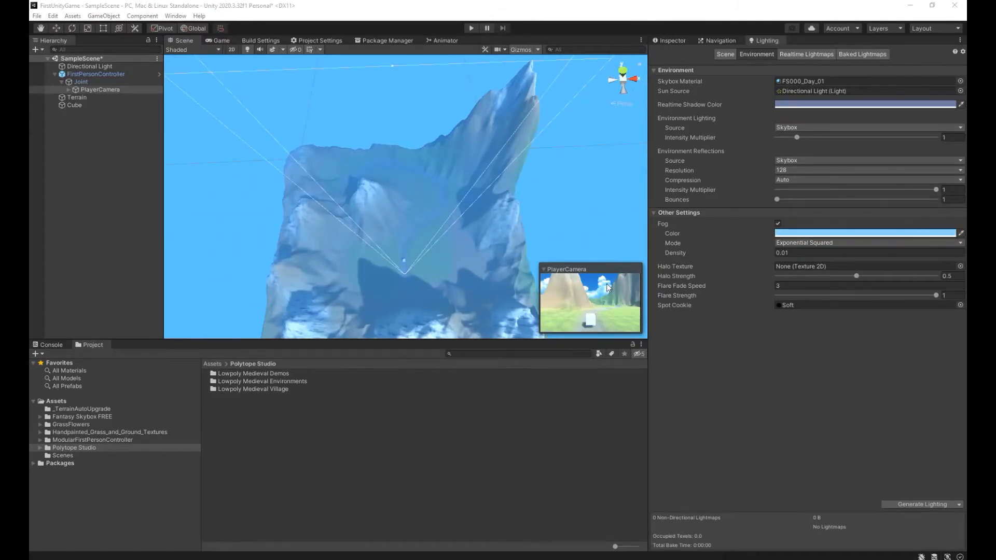
click(608, 288)
Run the game to check the light blue fog on the mountains, then stop it.
click(471, 28)
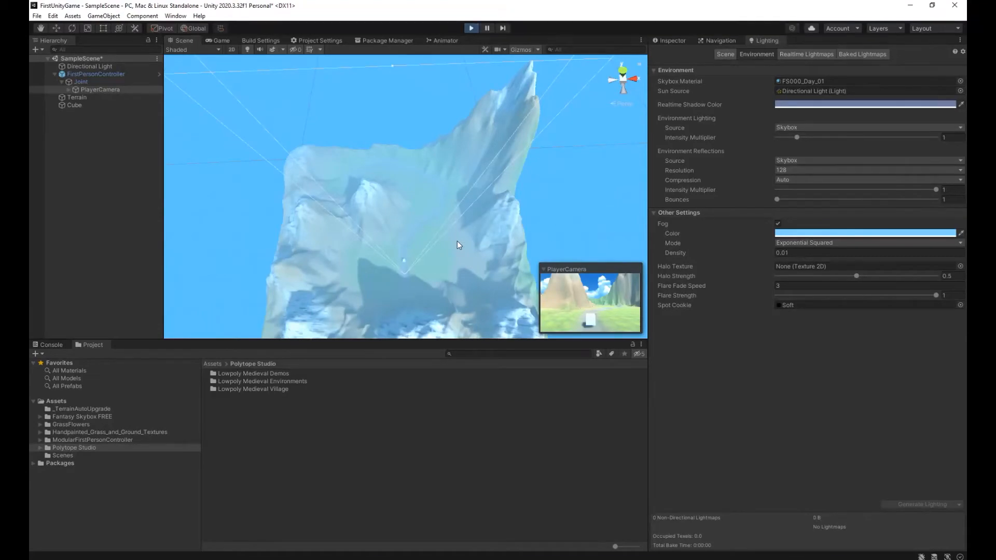
key(w)
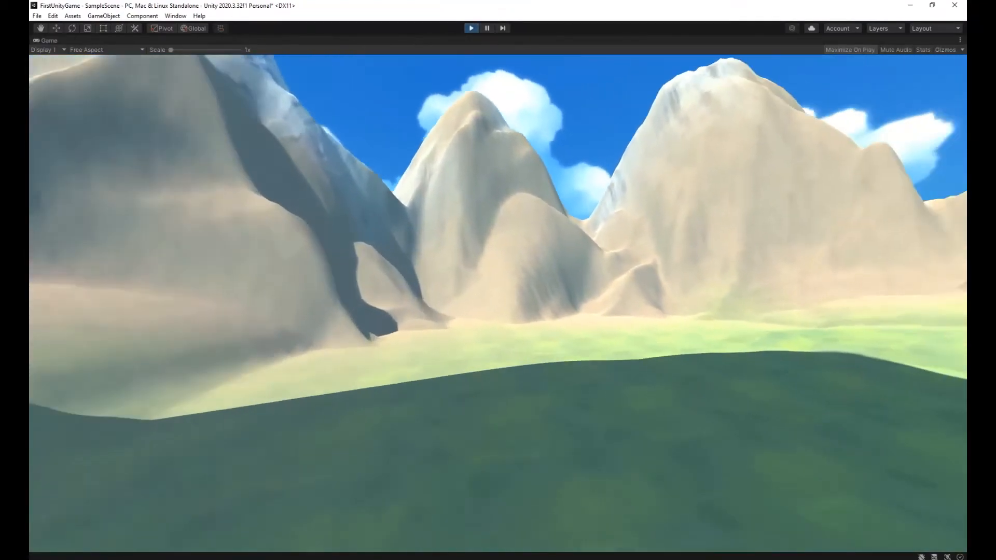
key(ctrl+p)
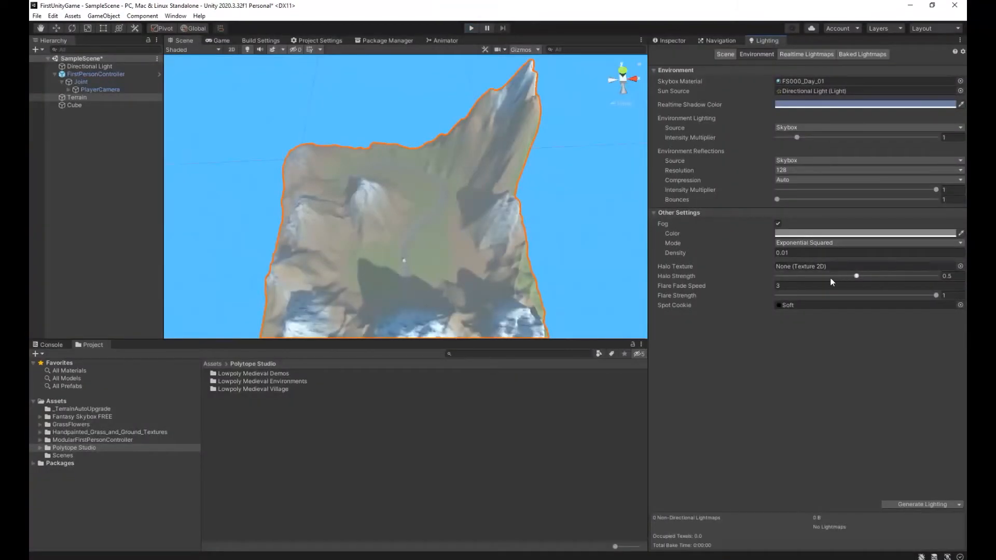
Set the fog color to a light blue sampled from the sky in the PlayerCamera preview.
click(960, 235)
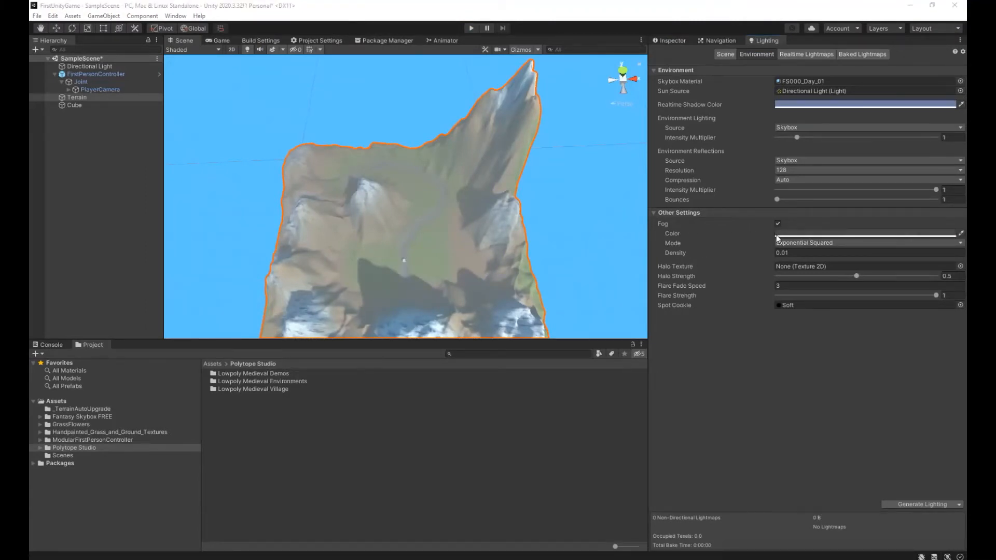
key(Escape)
click(95, 91)
click(588, 296)
click(961, 234)
click(595, 283)
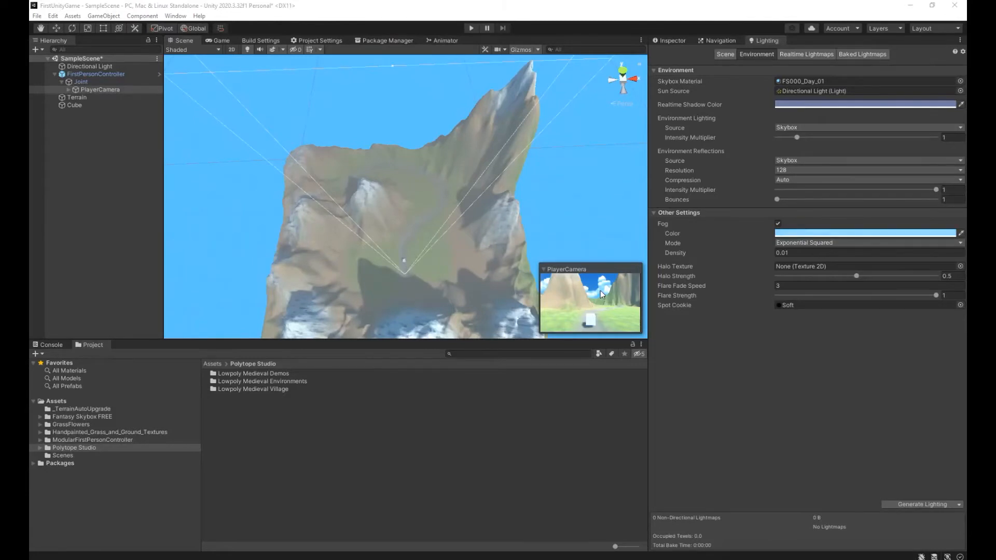
click(593, 284)
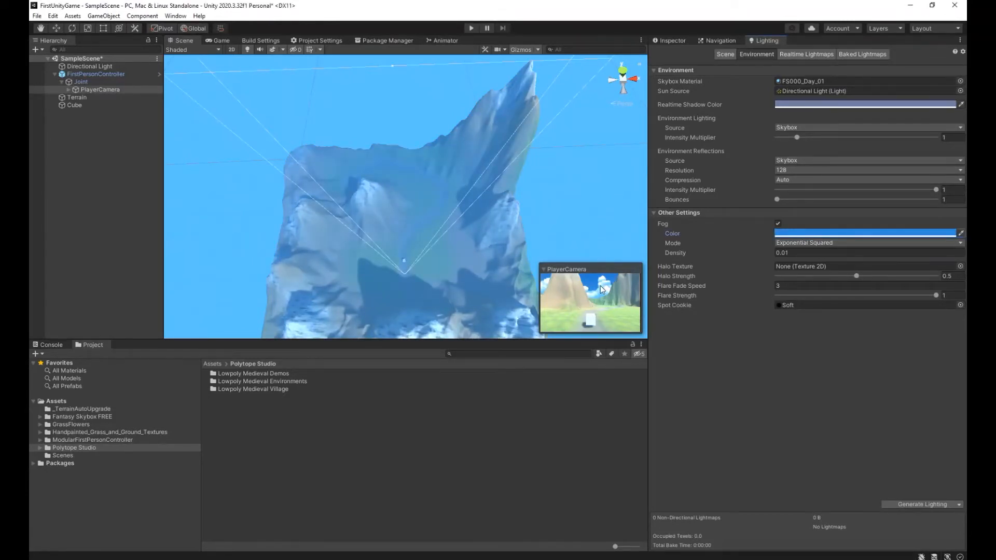
click(961, 233)
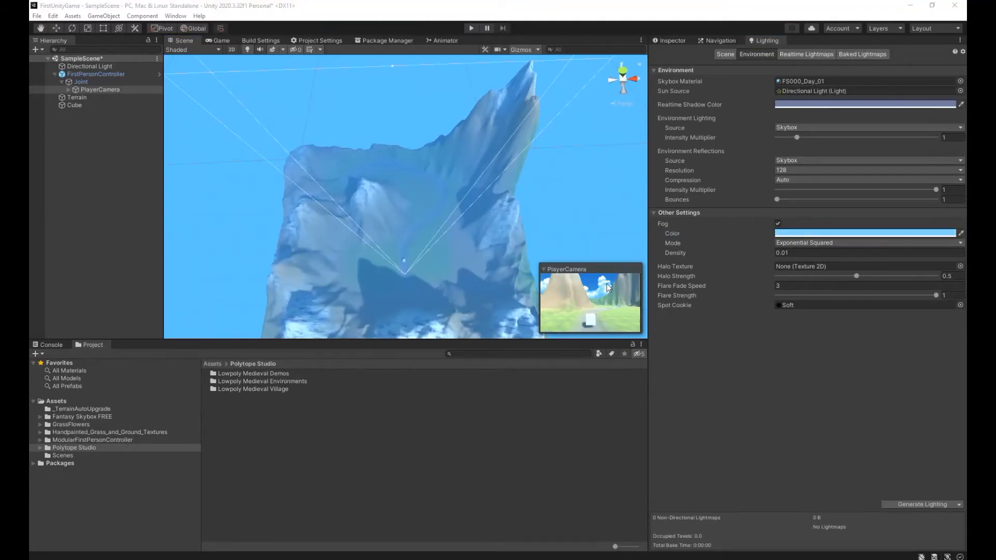
click(608, 287)
Play-test the blue fog by walking across the valley, past the cube and along the path, then stop playing.
click(471, 28)
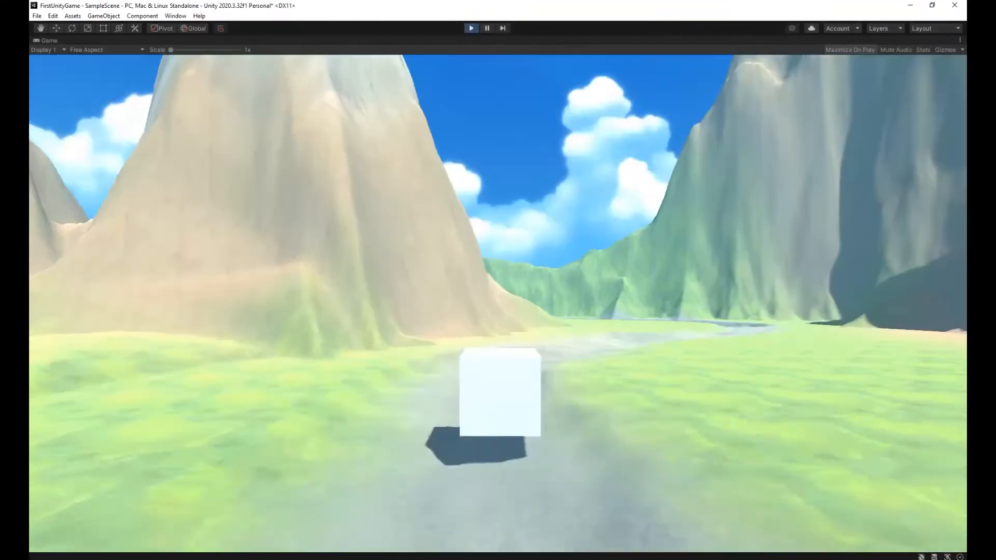
key(w)
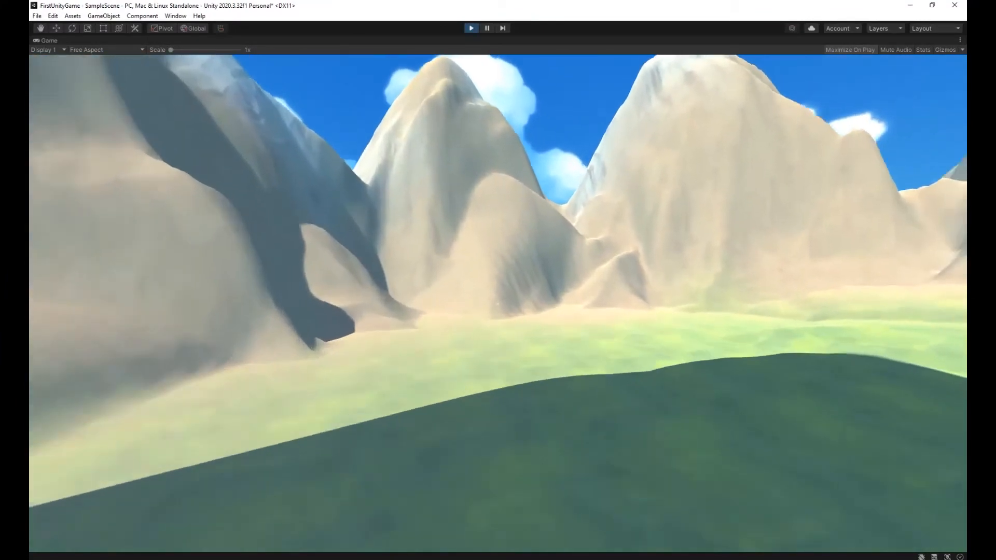
key(w)
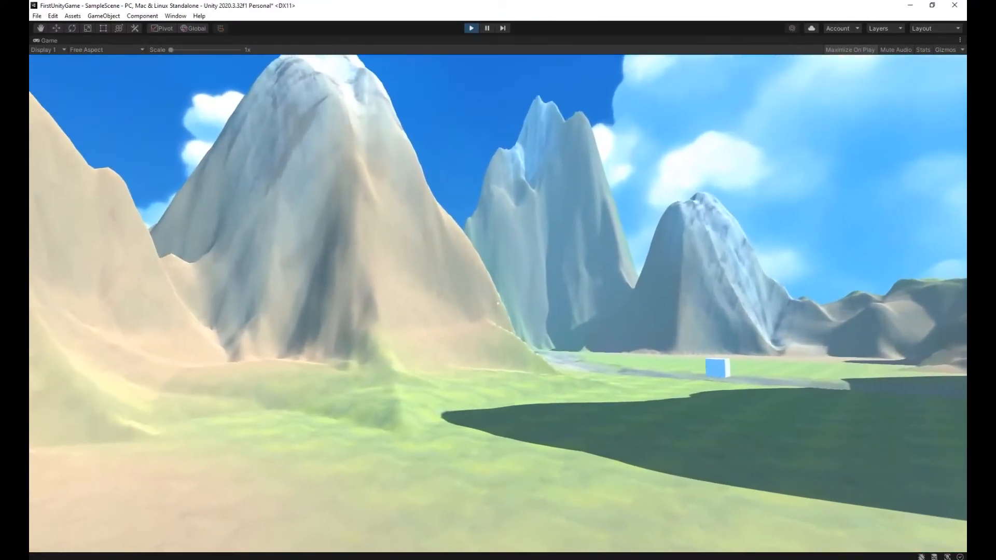
key(w)
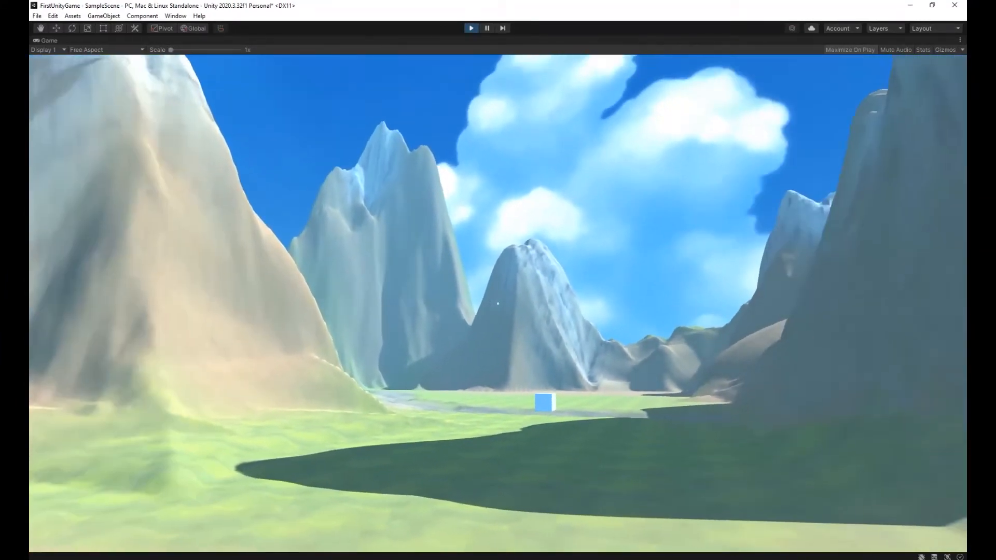
key(w)
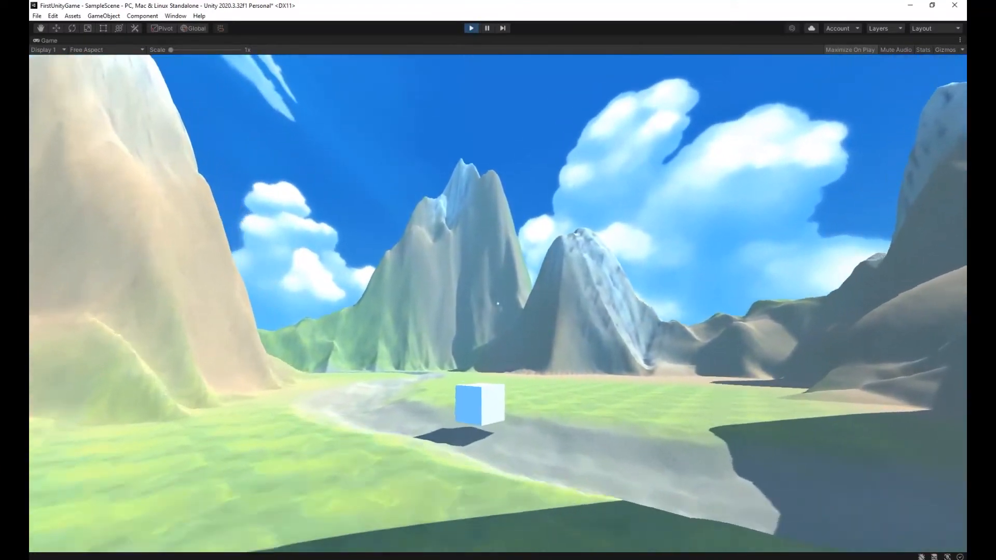
key(w)
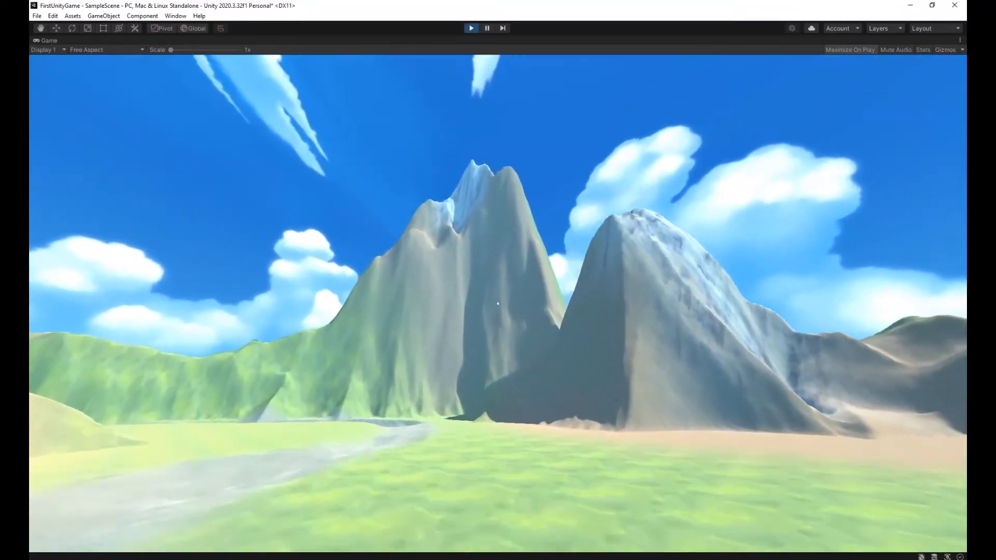
key(w)
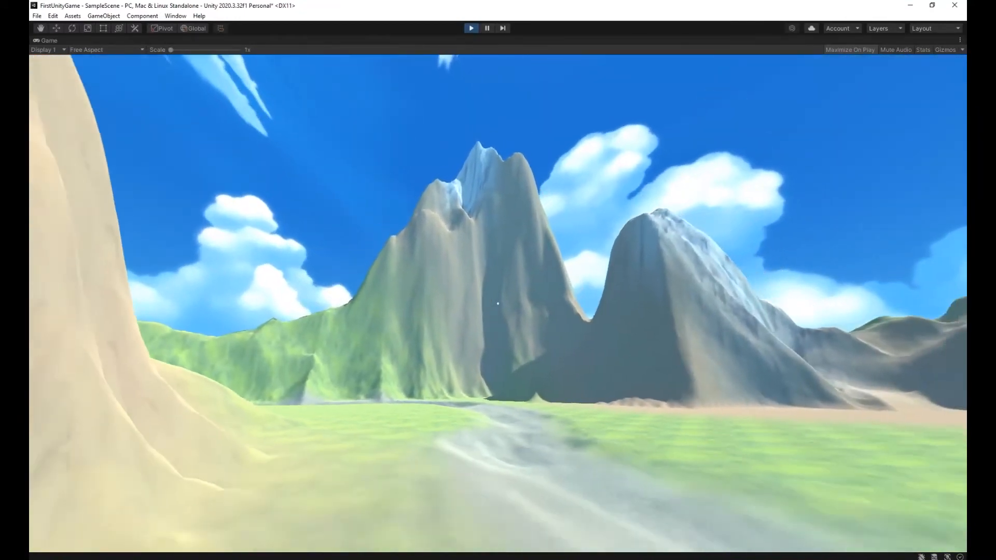
key(w)
key(Escape)
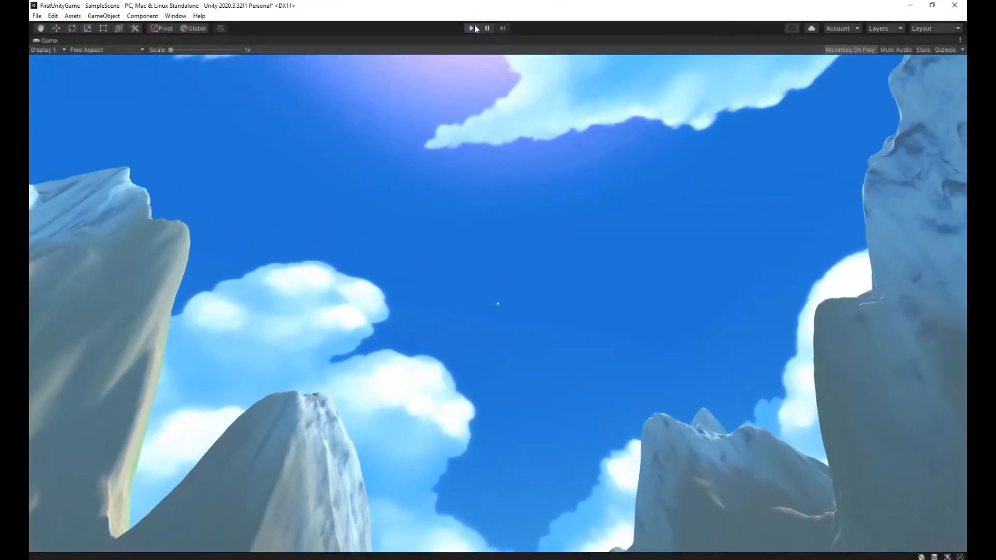
click(471, 28)
Select the Terrain and switch its terrain tool to Paint Details.
right_drag(530, 185, 616, 188)
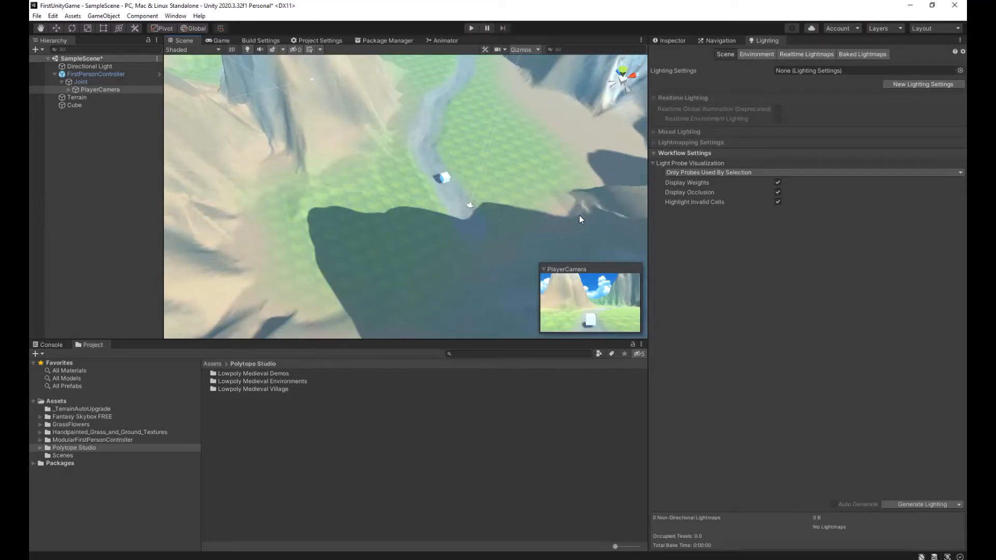
click(45, 99)
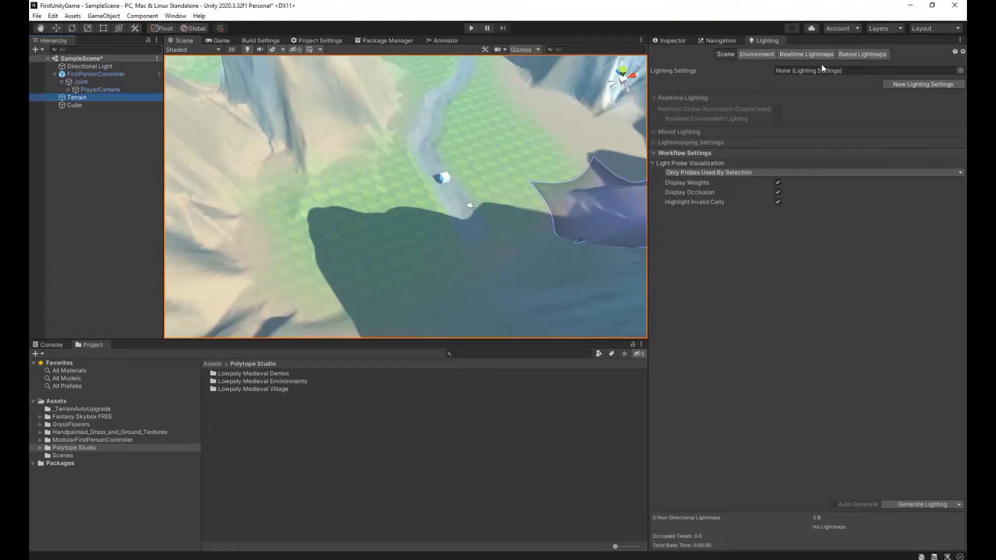
click(671, 41)
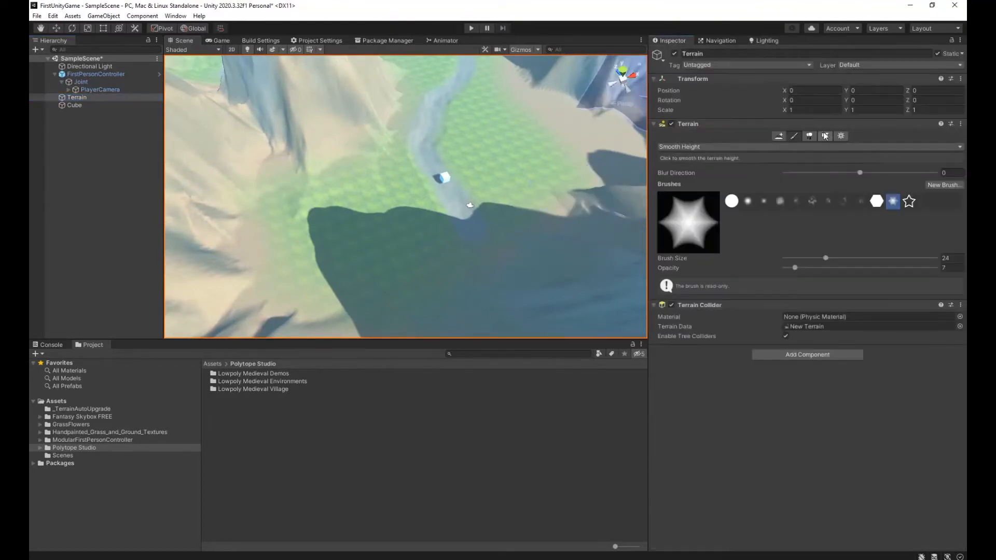
click(825, 136)
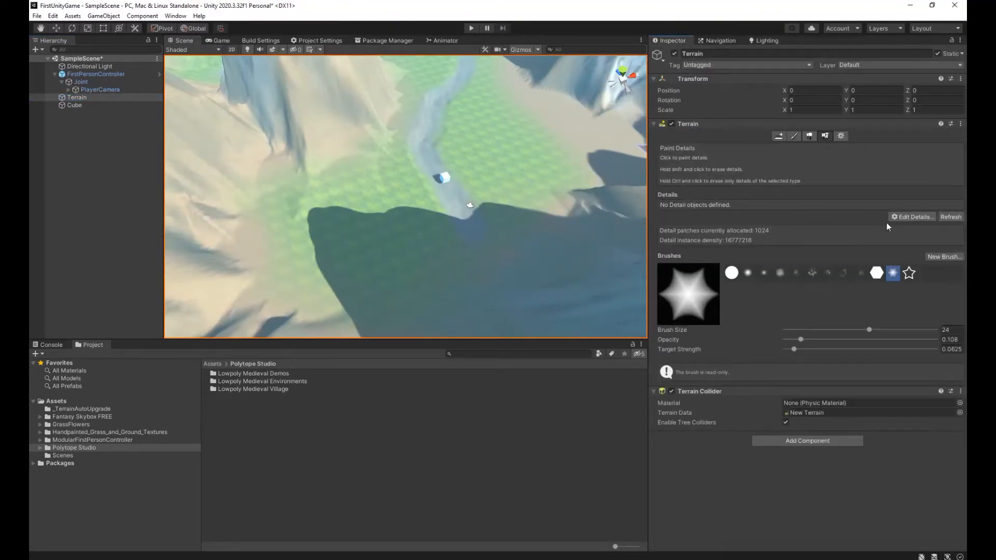
Start a new grass texture in the terrain details and assign Brush_Grass_01 as its detail texture.
click(915, 218)
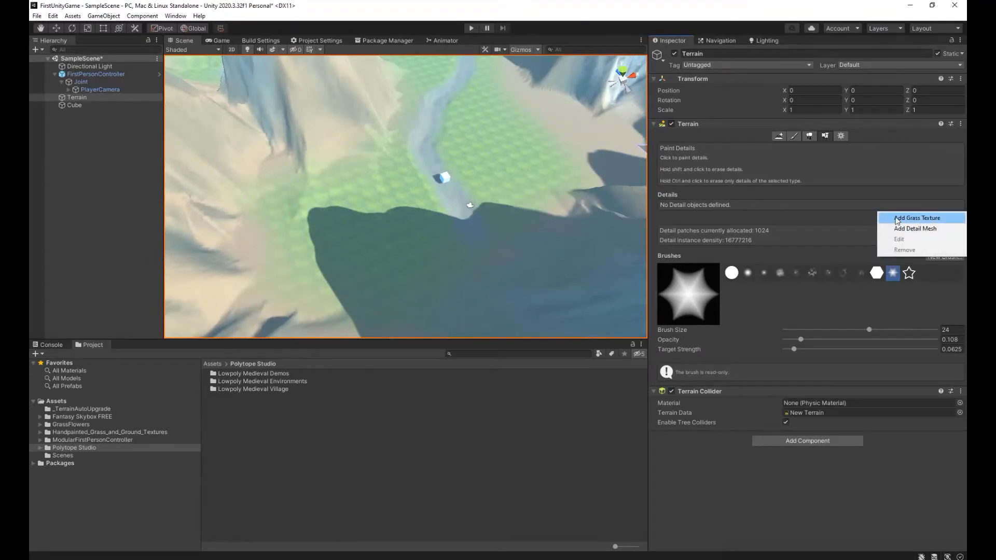
click(898, 218)
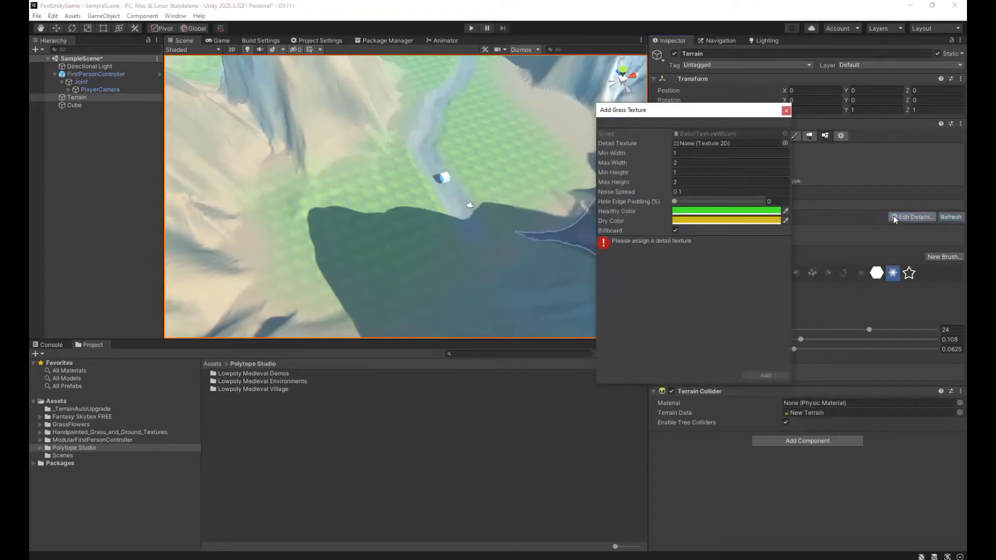
click(784, 143)
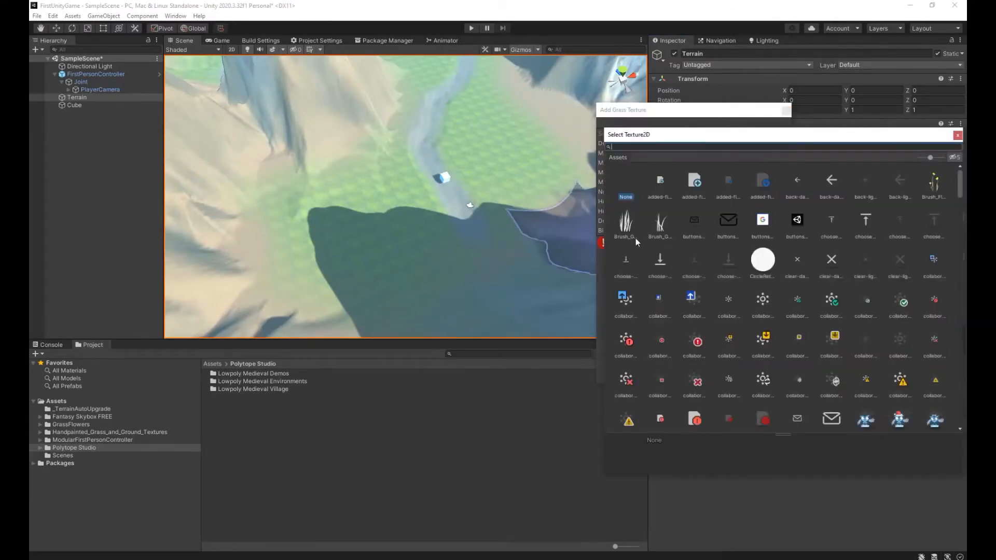
click(621, 220)
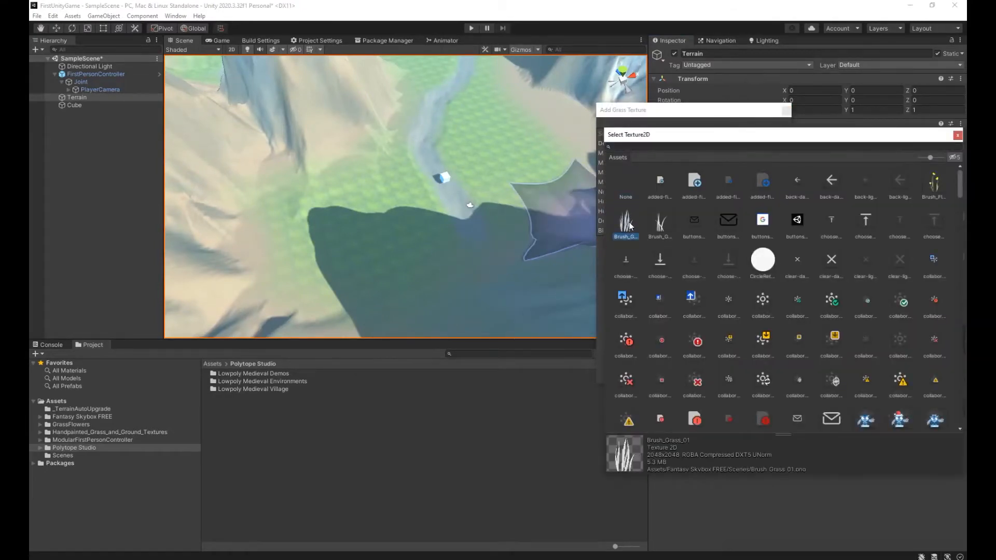
double_click(630, 225)
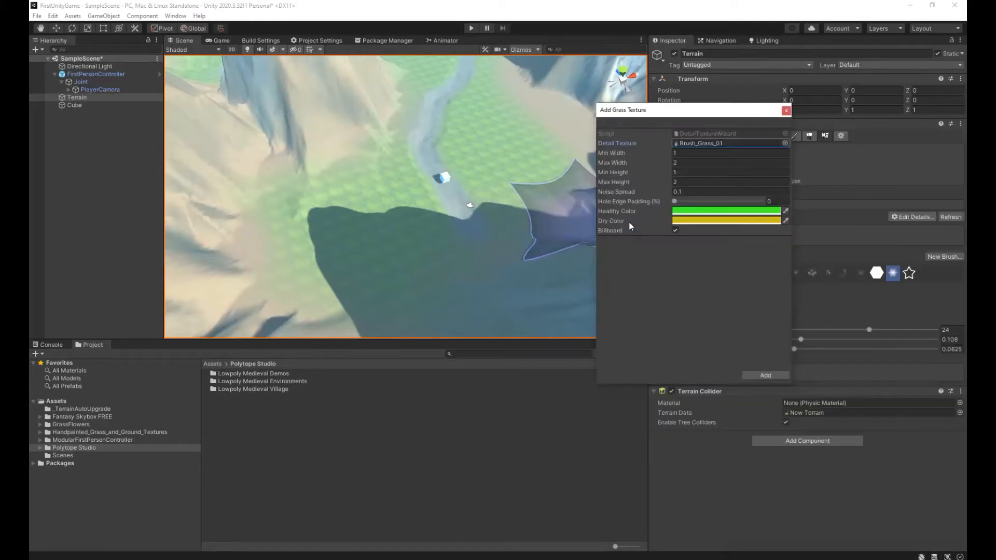
click(786, 213)
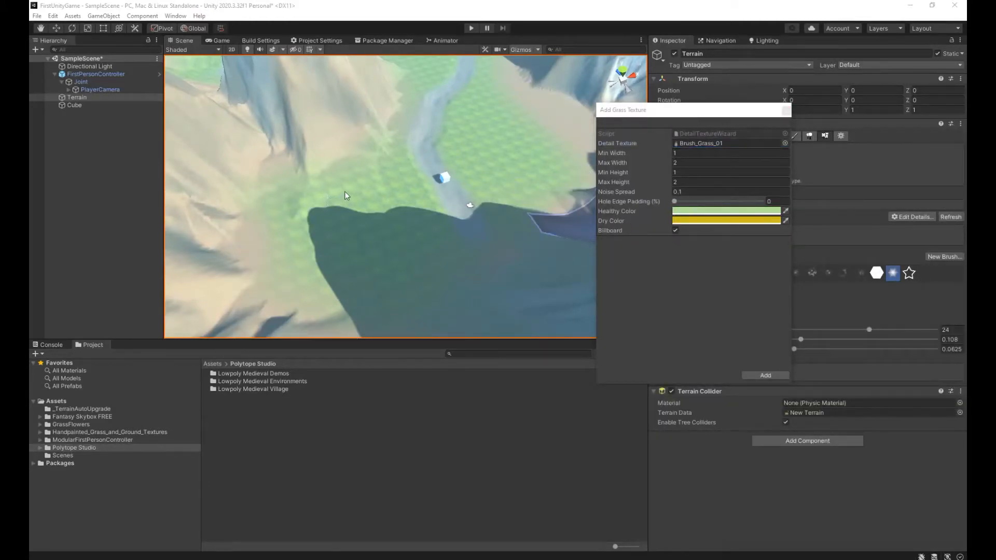
click(351, 229)
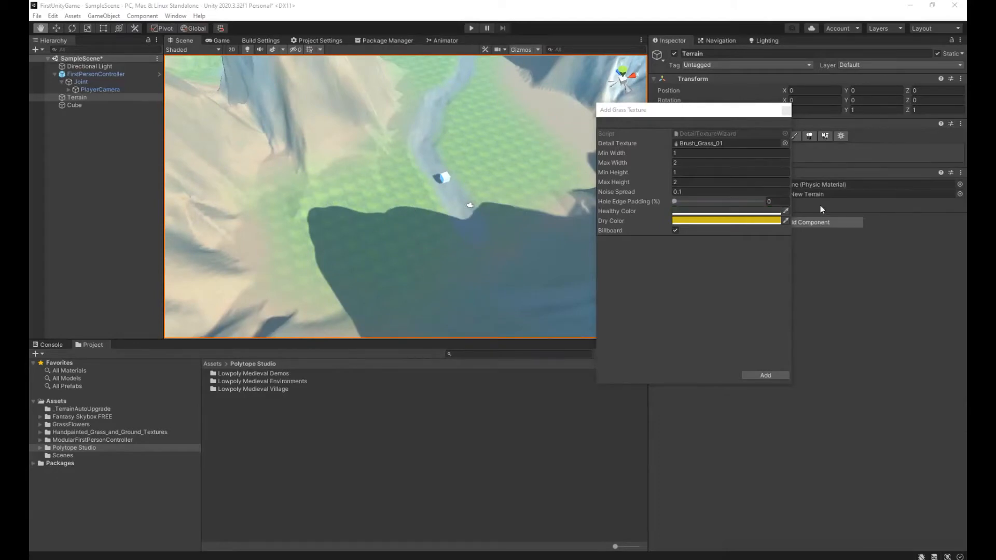
click(398, 186)
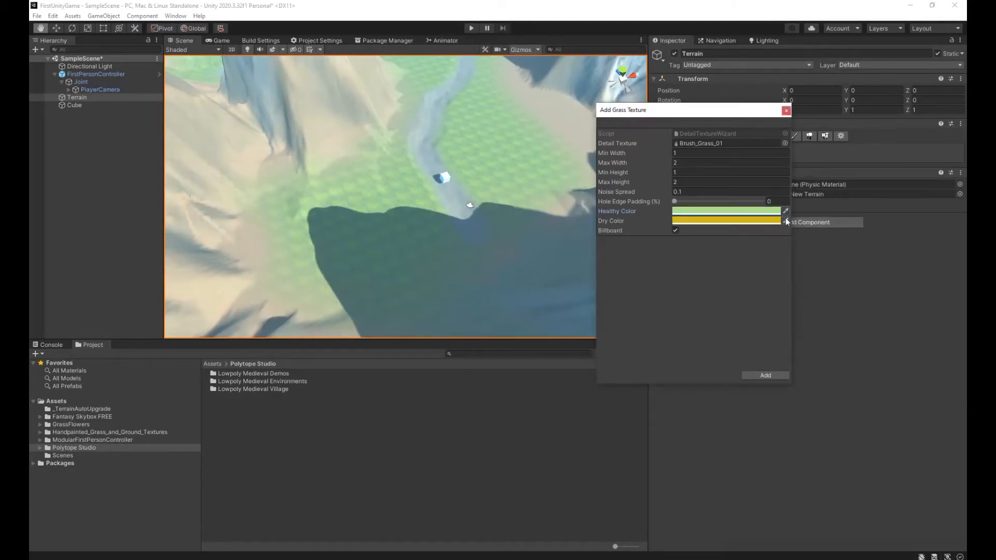
click(785, 221)
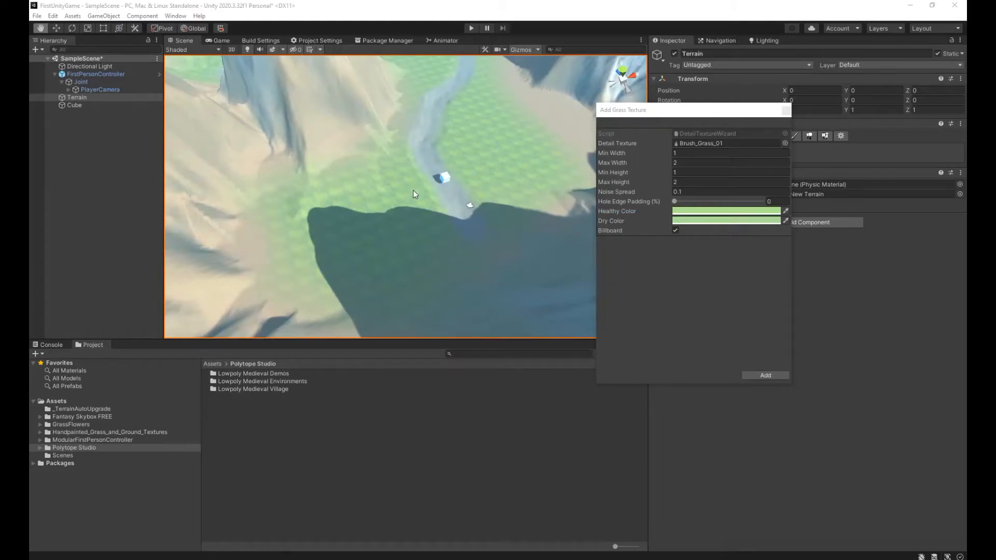
click(400, 195)
click(770, 377)
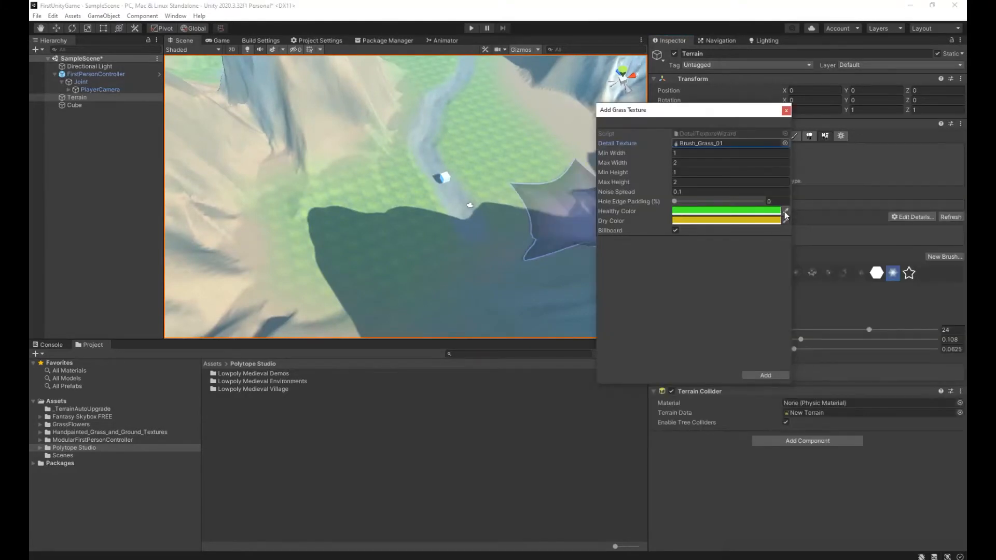
Sample light greens from the terrain for the grass texture's healthy and dry colors, then add it to the terrain details.
click(785, 212)
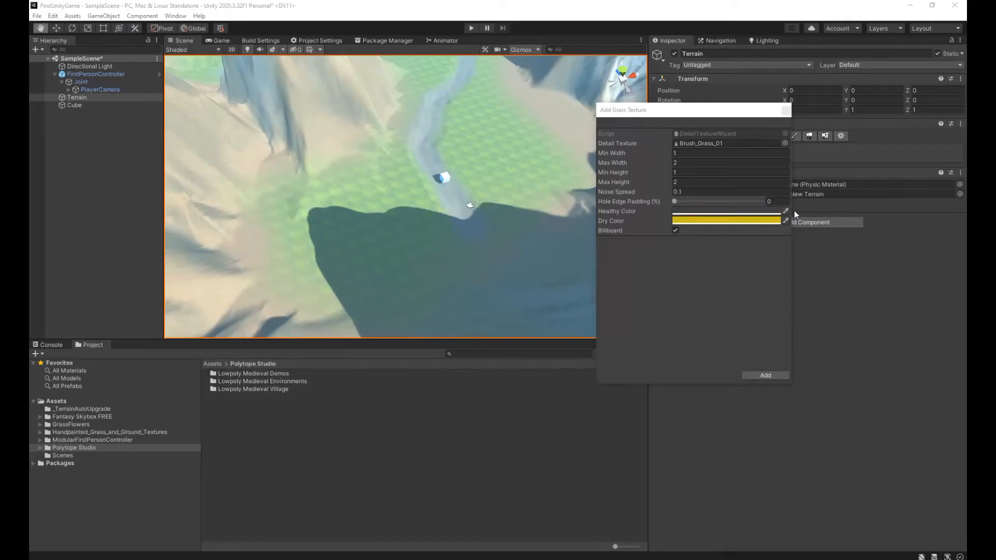
click(423, 188)
click(785, 221)
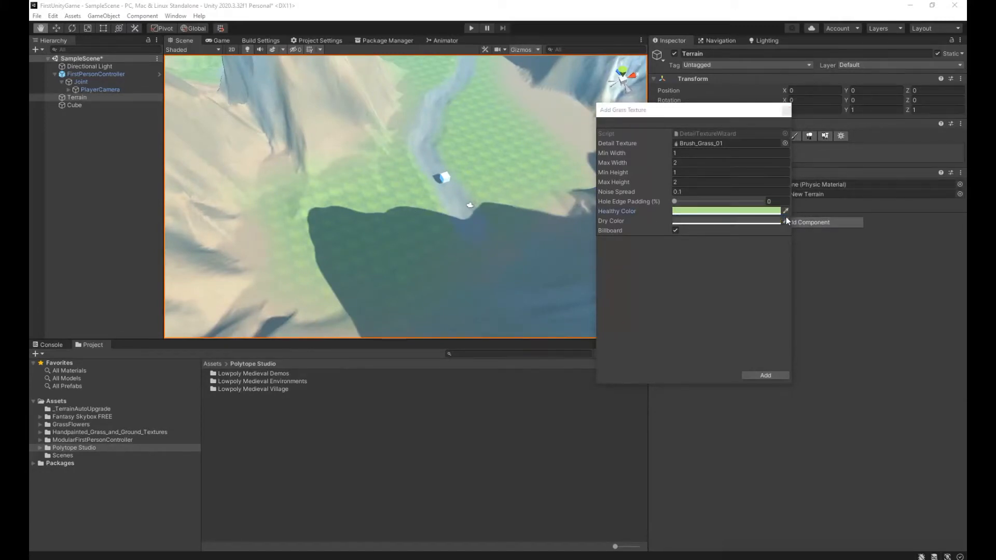
click(401, 190)
click(769, 376)
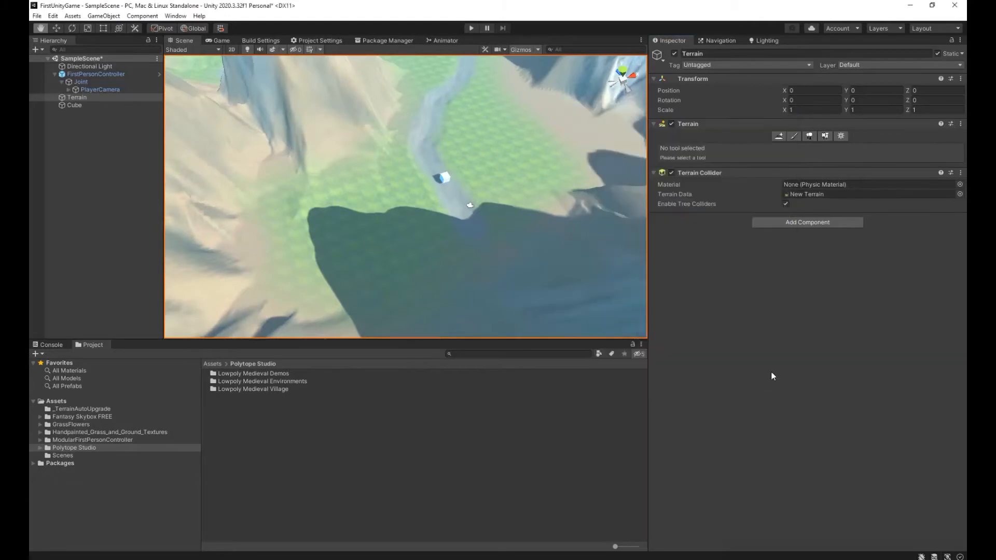
Paint grass details around the shadowed end of the valley with a soft cloud-shaped brush at size 8.
click(828, 137)
mouse_move(450, 214)
right_down()
mouse_move(379, 209)
mouse_move(447, 204)
right_up()
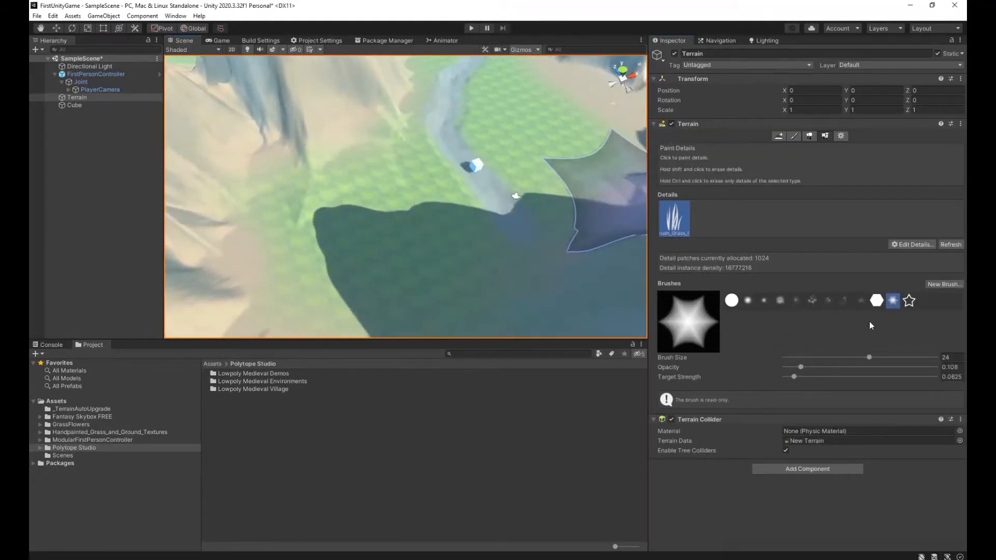
click(780, 301)
click(832, 357)
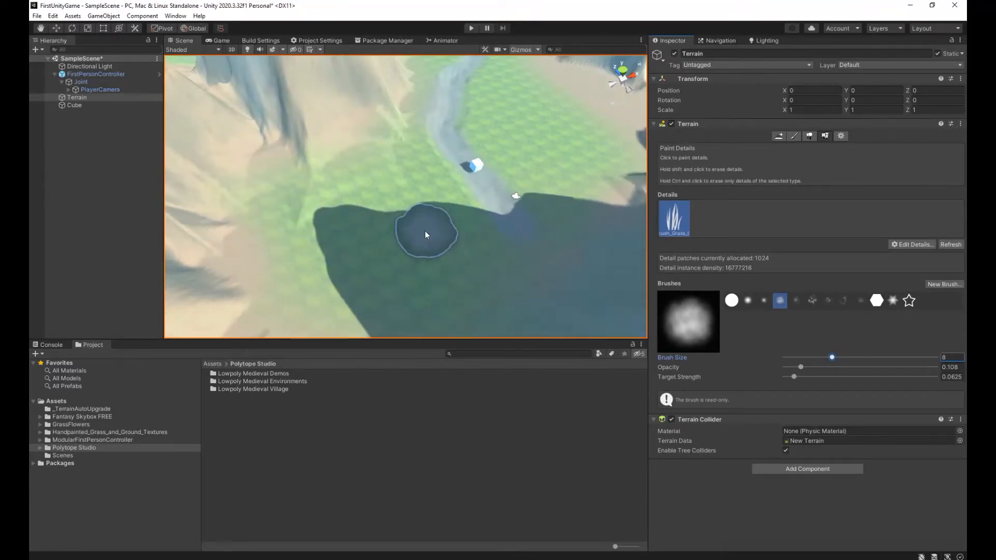
click(371, 175)
mouse_move(340, 239)
mouse_down()
mouse_move(311, 213)
mouse_move(313, 273)
mouse_move(369, 299)
mouse_move(496, 286)
mouse_up()
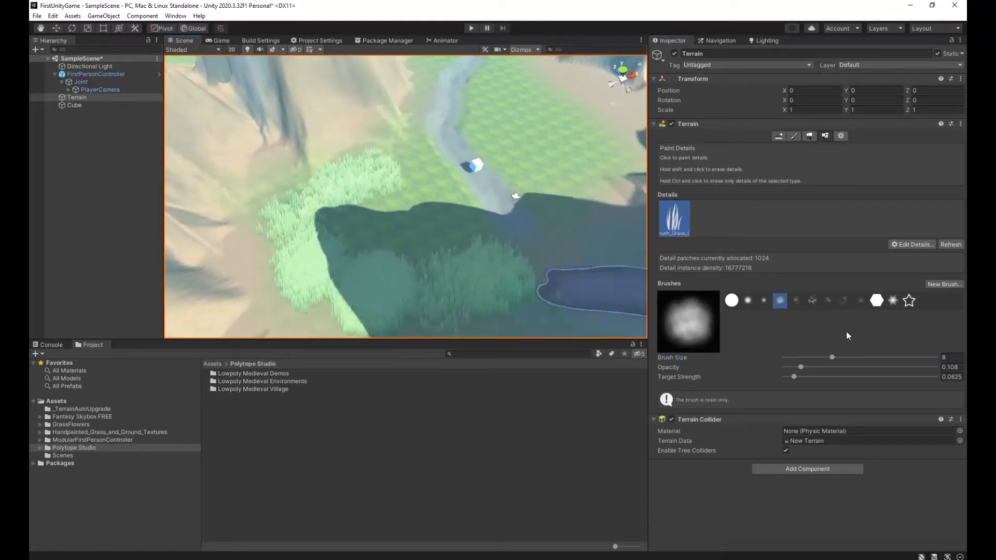
Set the brush opacity to 0.023 and target strength to 0.0625, and paint grass on both sides of the path near the cube.
drag(793, 378, 784, 378)
click(788, 367)
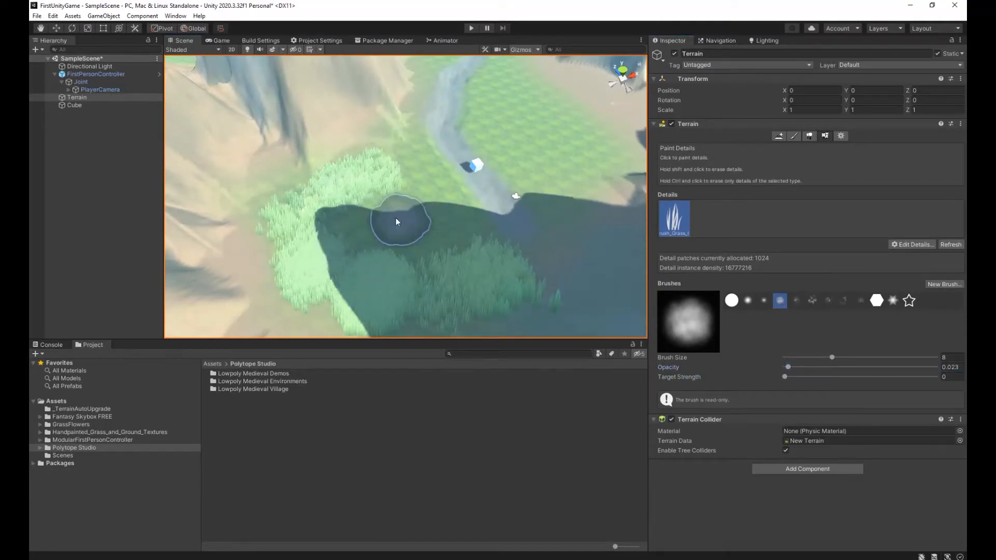
drag(785, 378, 794, 378)
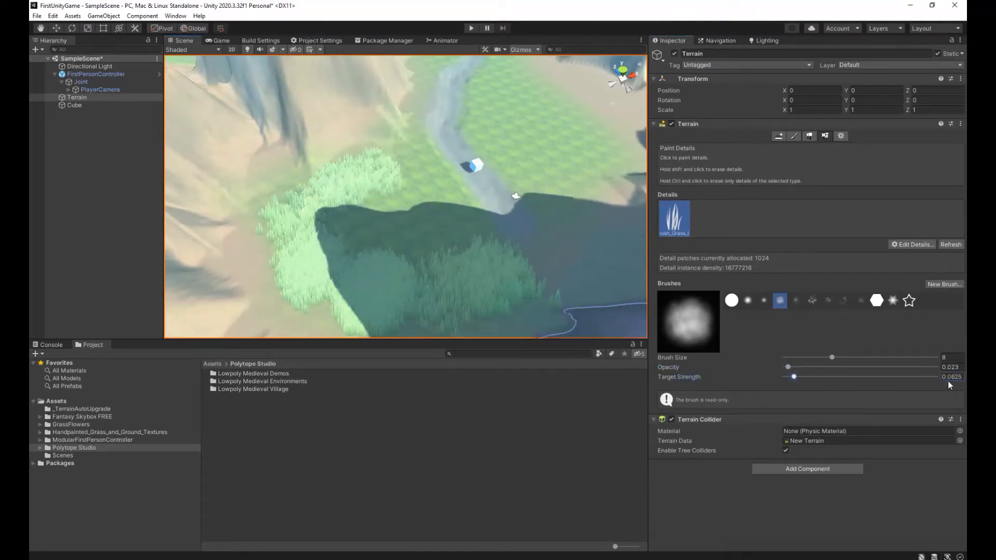
mouse_move(369, 226)
mouse_down()
mouse_move(407, 216)
mouse_move(366, 238)
mouse_move(410, 150)
mouse_up()
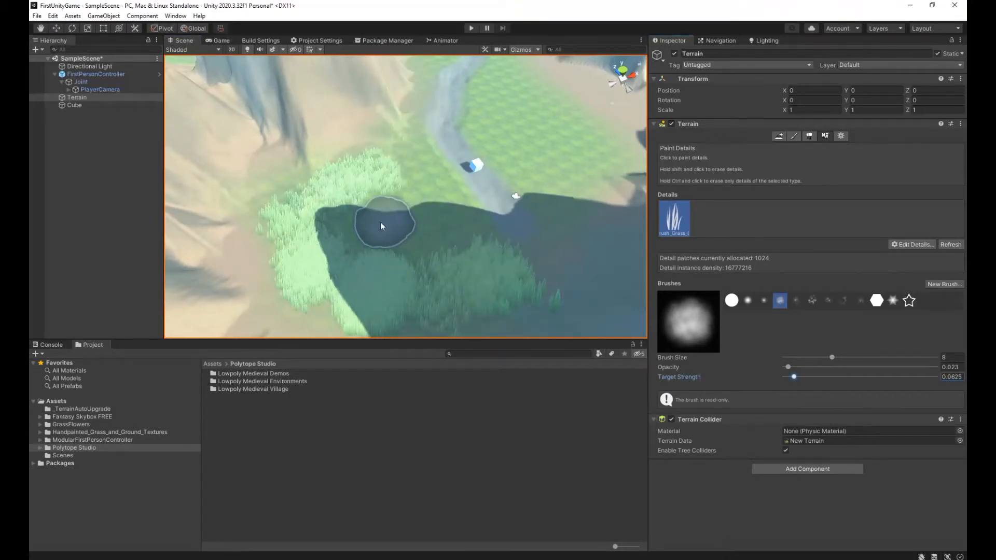
mouse_move(370, 225)
mouse_down()
mouse_move(406, 218)
mouse_move(367, 239)
mouse_move(410, 153)
mouse_up()
mouse_move(512, 88)
mouse_down()
mouse_move(541, 175)
mouse_move(585, 221)
mouse_move(514, 281)
mouse_up()
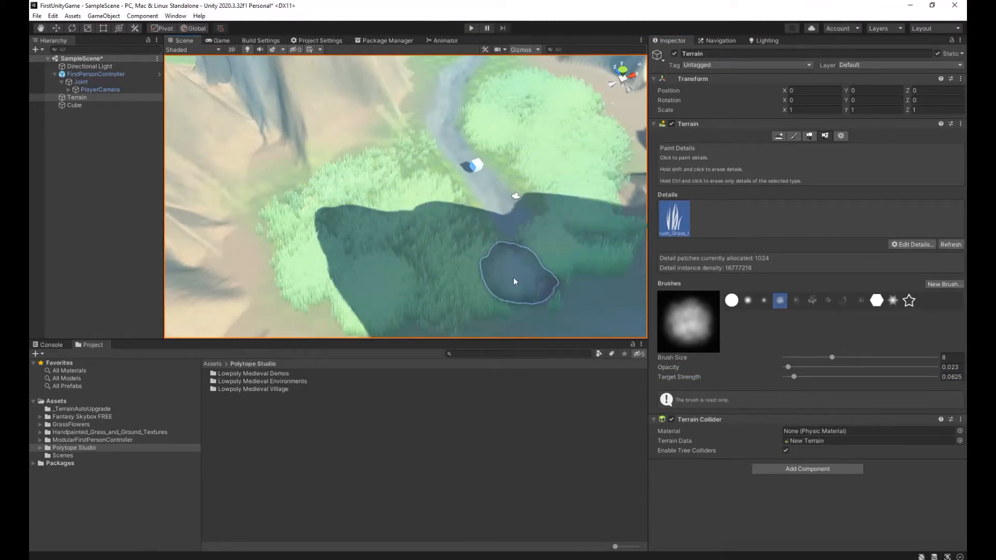
Extend the painted grass along the path beyond the cube and onto the bare meadow inside its far bend.
right_drag(538, 182, 430, 169)
key(w)
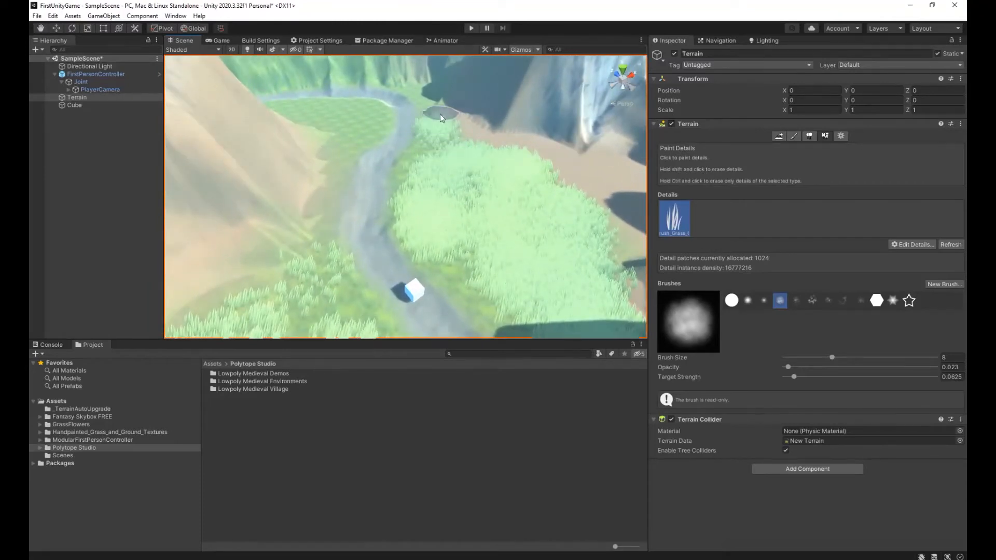
drag(440, 114, 436, 113)
mouse_move(301, 109)
mouse_down()
mouse_move(366, 134)
mouse_move(309, 219)
mouse_move(319, 117)
mouse_up()
mouse_move(365, 118)
right_down()
mouse_move(391, 96)
mouse_move(386, 109)
right_up()
Reactivate Paint Details on the Terrain and paint grass between the mountain foot and the path up to its far end.
key(w)
mouse_move(527, 202)
mouse_down()
mouse_move(606, 275)
mouse_move(550, 242)
mouse_move(603, 299)
mouse_move(489, 215)
mouse_up()
mouse_move(489, 215)
right_down()
mouse_move(329, 187)
mouse_move(395, 160)
mouse_move(289, 182)
mouse_move(150, 167)
right_up()
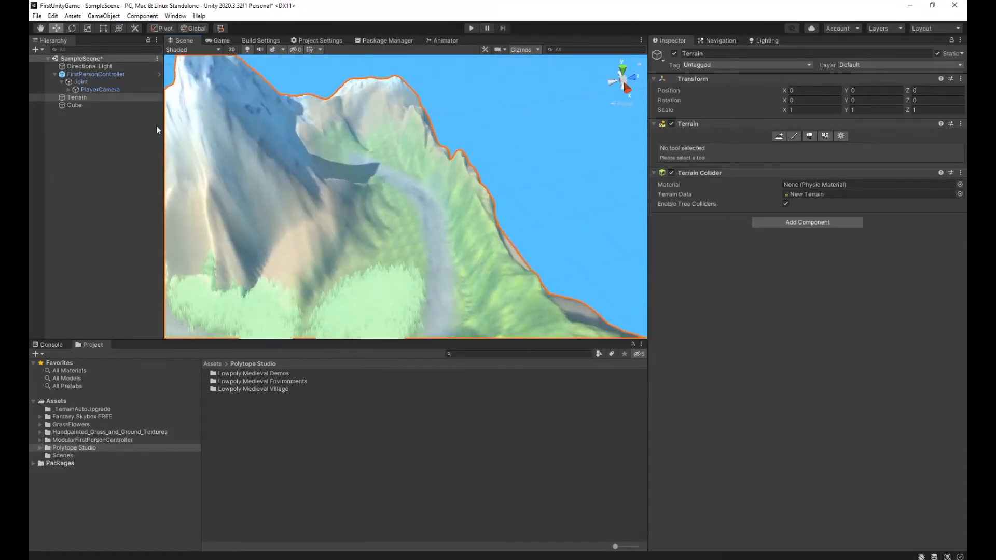
click(825, 135)
mouse_move(375, 266)
mouse_down()
mouse_move(406, 235)
mouse_move(390, 198)
mouse_up()
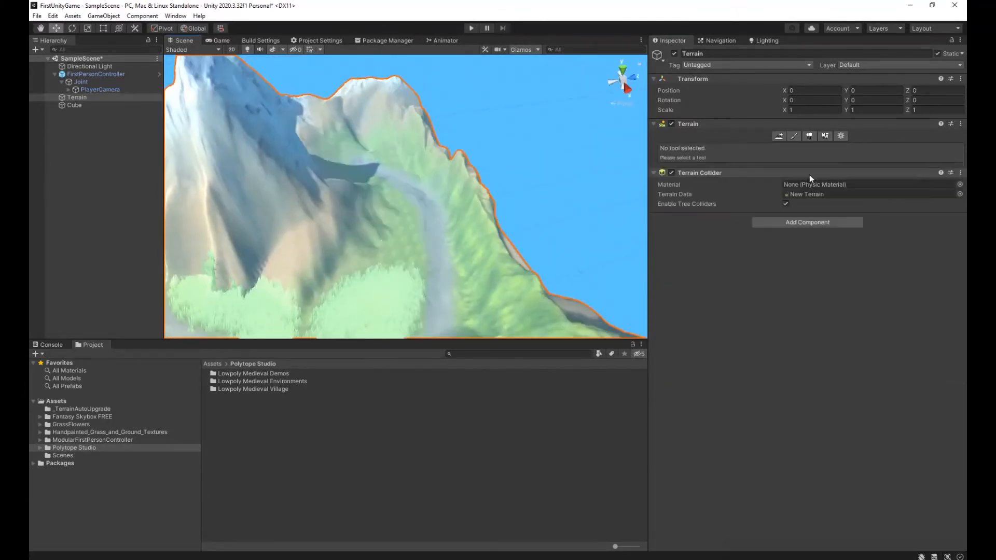
click(825, 135)
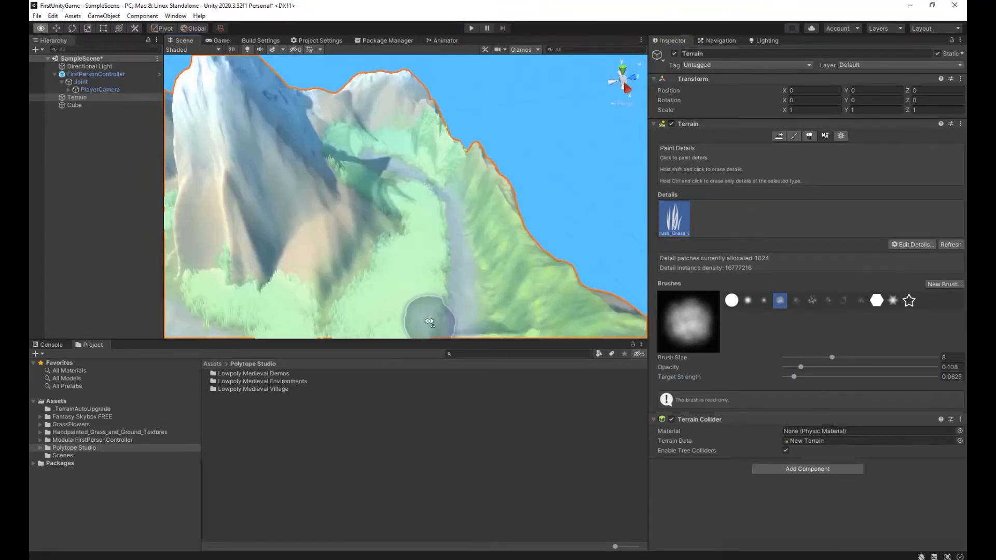
Set the brush opacity to 0.04 and size to 2.8, and paint grass on the slope along the path's outer edge.
drag(801, 367, 791, 367)
mouse_move(402, 148)
mouse_down()
mouse_move(390, 137)
mouse_move(424, 158)
mouse_up()
click(609, 331)
click(805, 357)
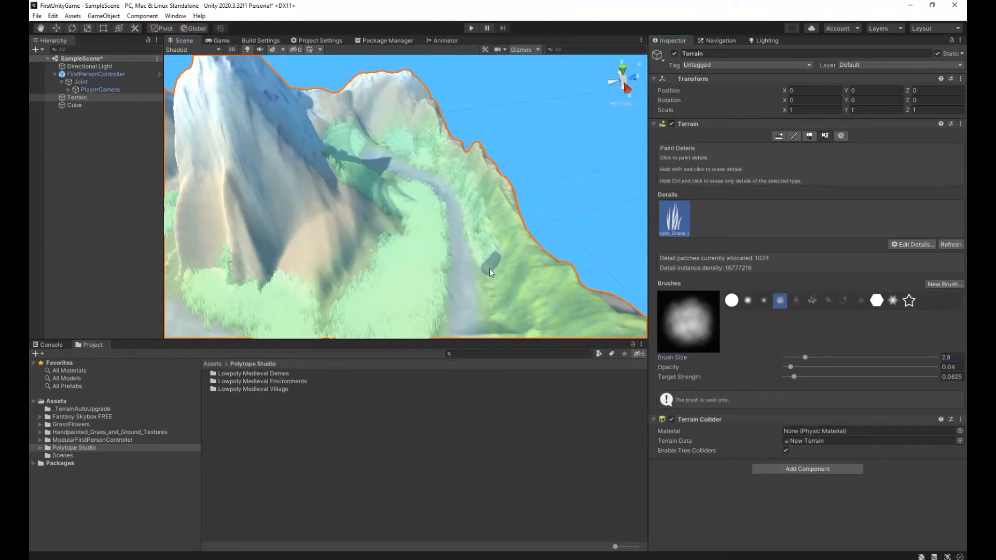
mouse_move(511, 329)
right_down()
mouse_move(536, 349)
mouse_move(530, 341)
right_up()
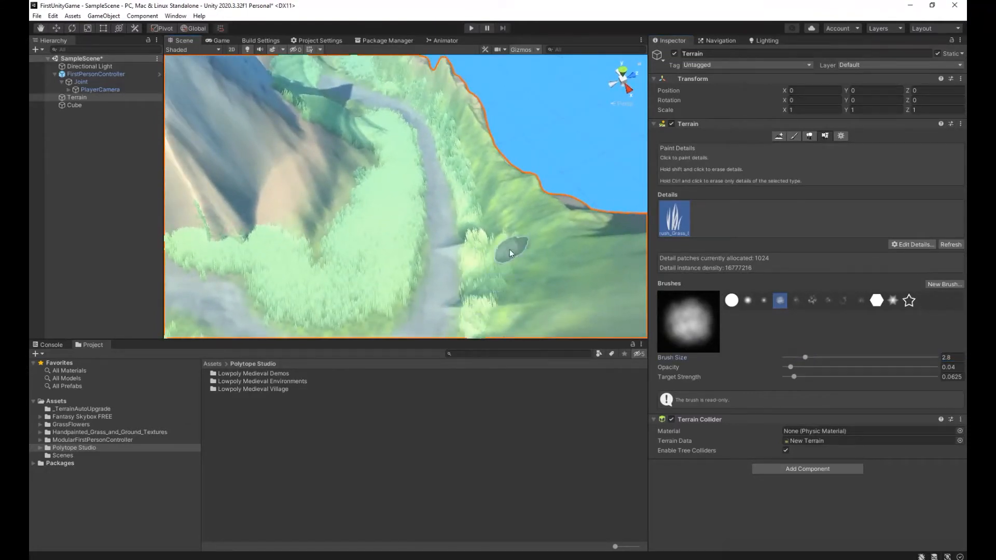
click(597, 331)
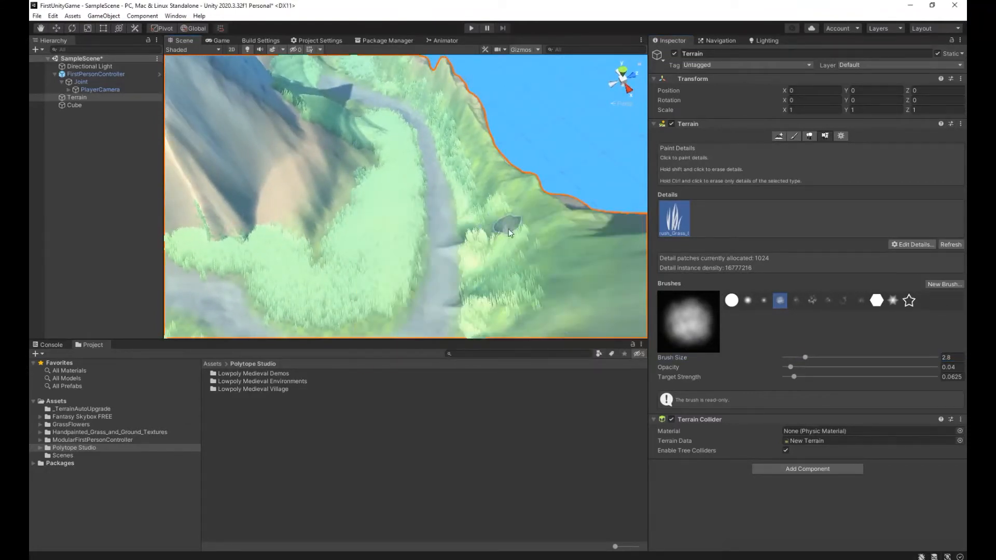
right_drag(506, 230, 342, 327)
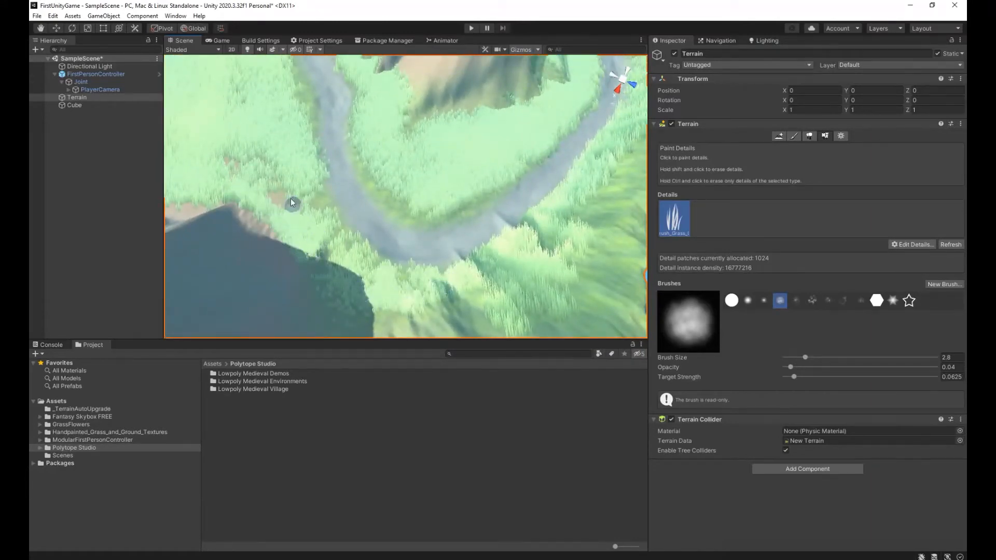
Play-test the painted grass by walking through the meadow around the cube, then stop playing.
click(471, 28)
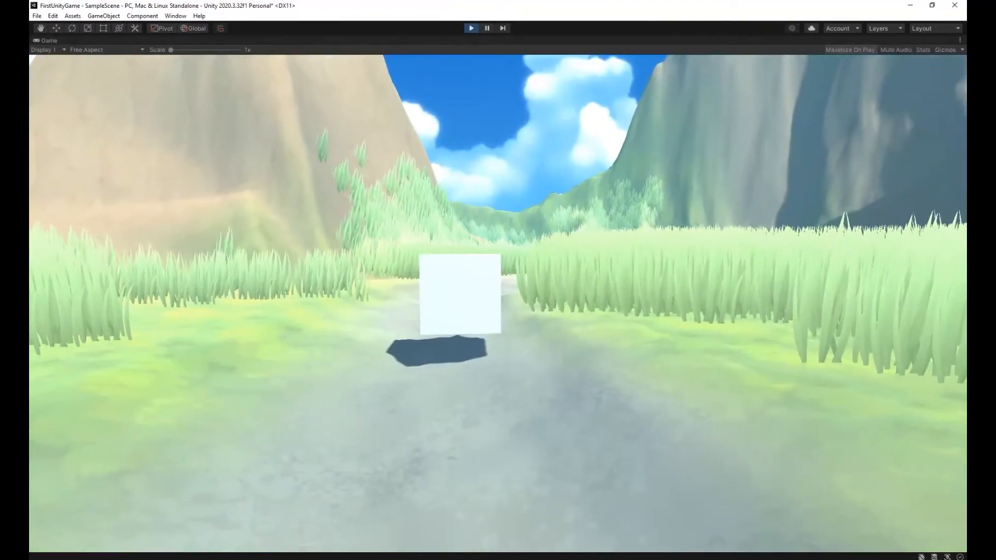
key(w)
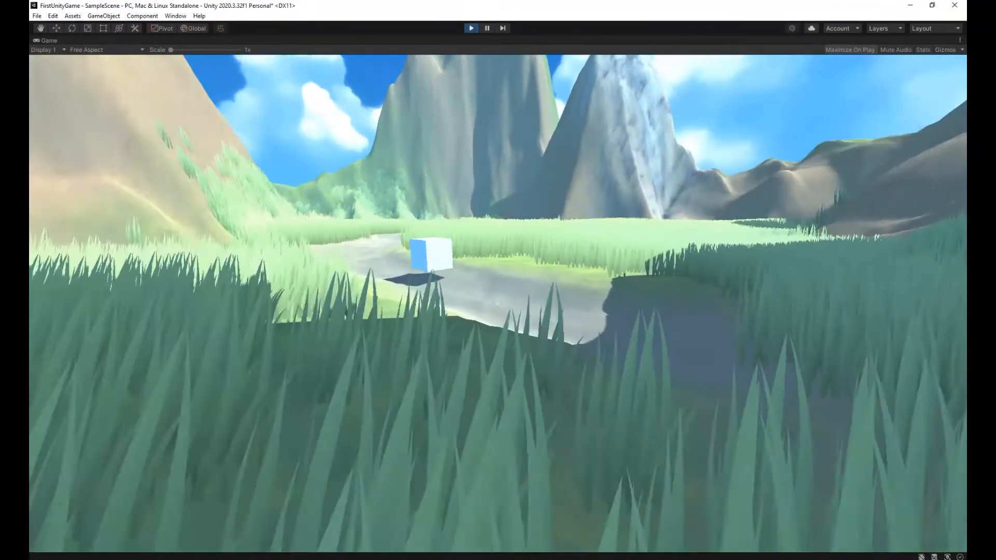
key(w)
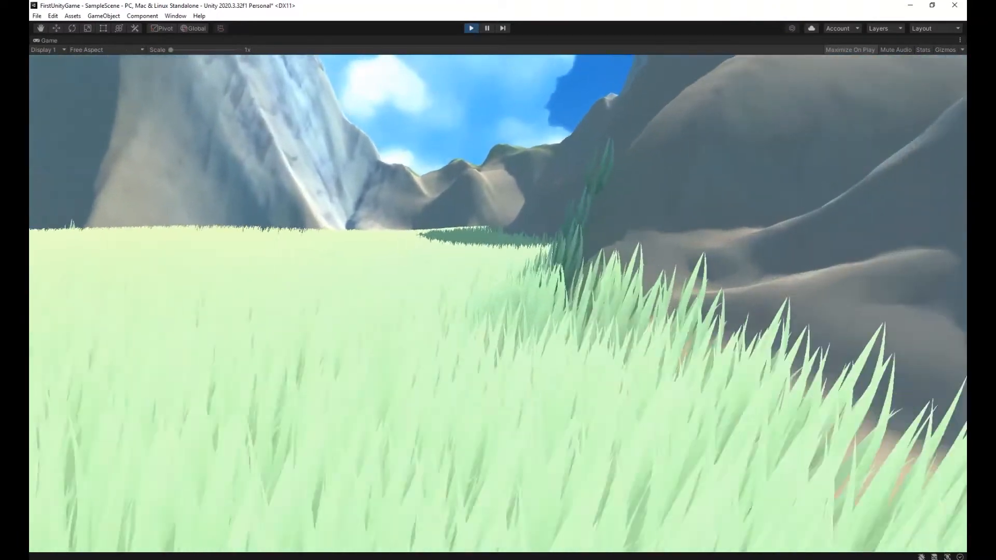
key(w)
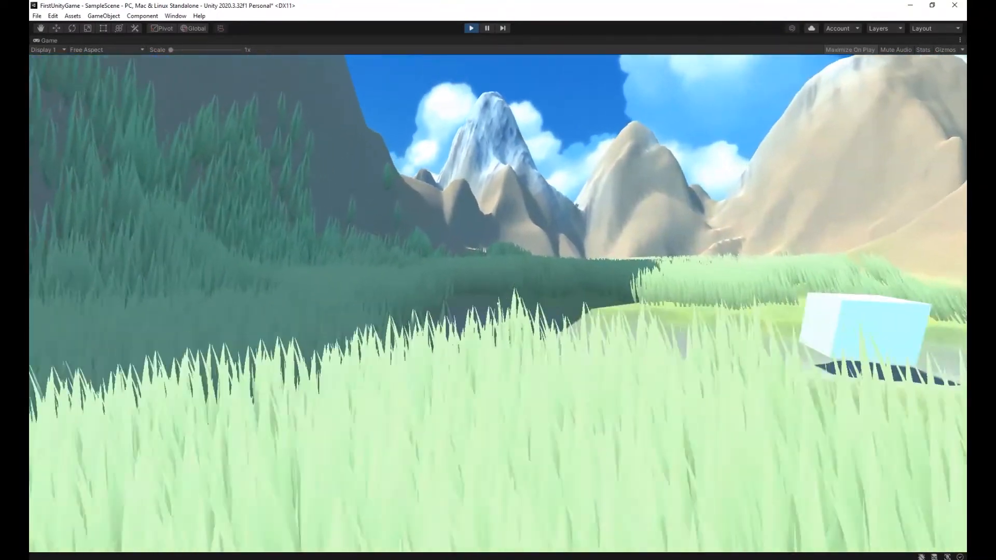
key(w)
key(Escape)
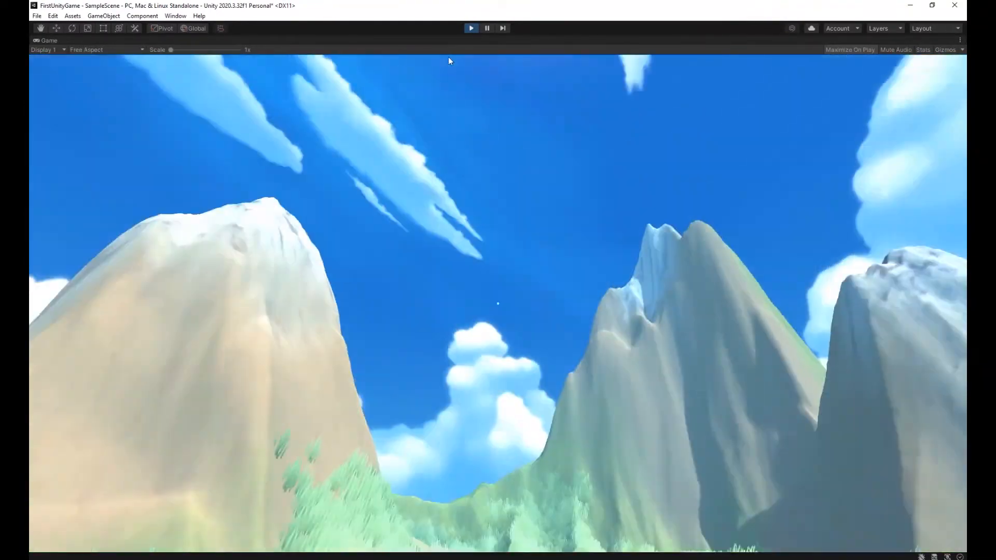
click(471, 28)
Reactivate the Terrain's detail painting and add a second grass texture using Brush_Flower as its detail texture.
right_drag(386, 203, 830, 174)
key(w)
key(s)
click(828, 145)
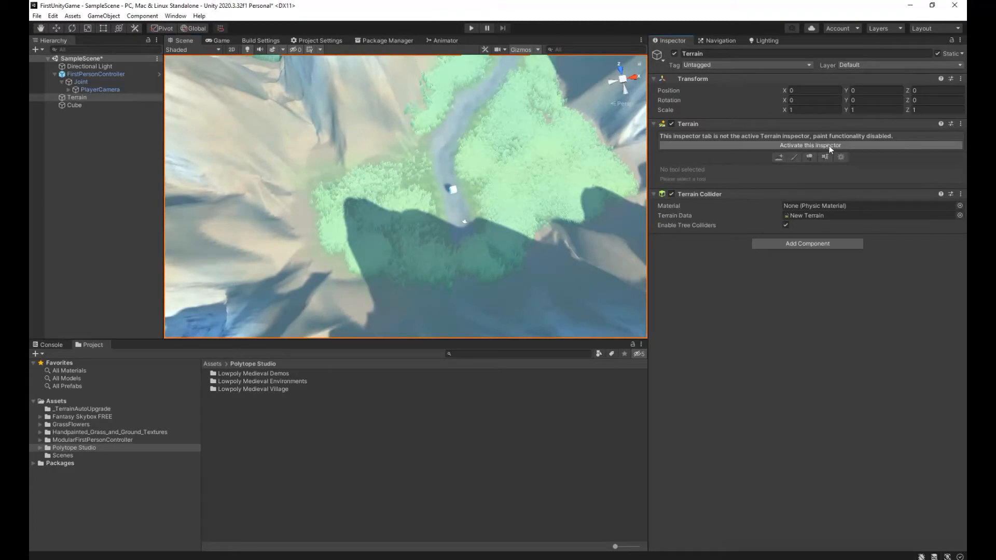
click(895, 244)
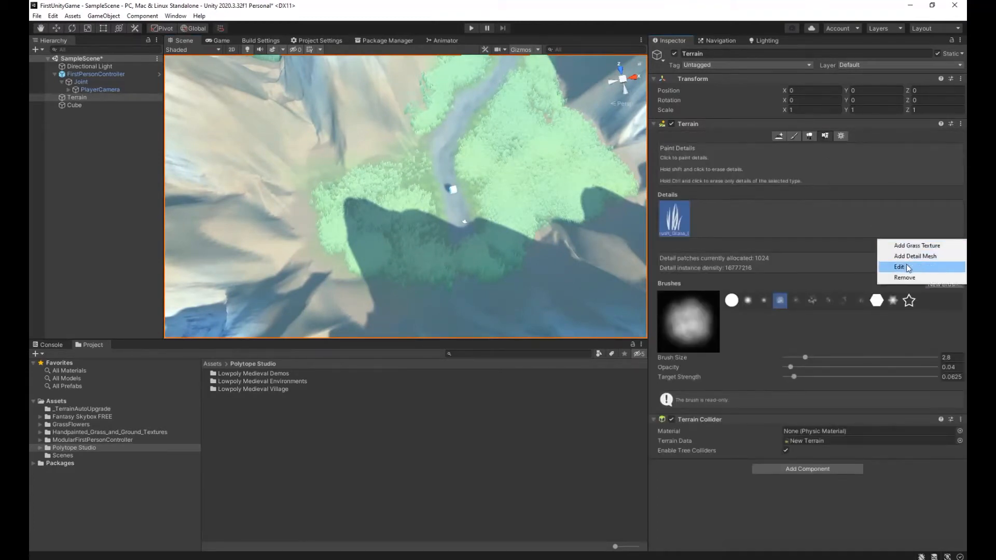
click(909, 256)
key(Escape)
click(894, 241)
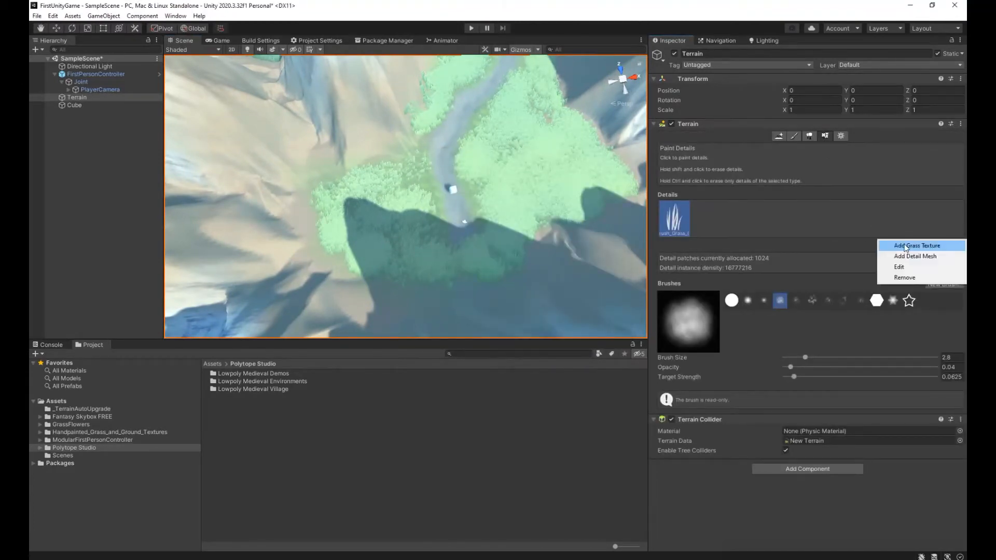
click(908, 245)
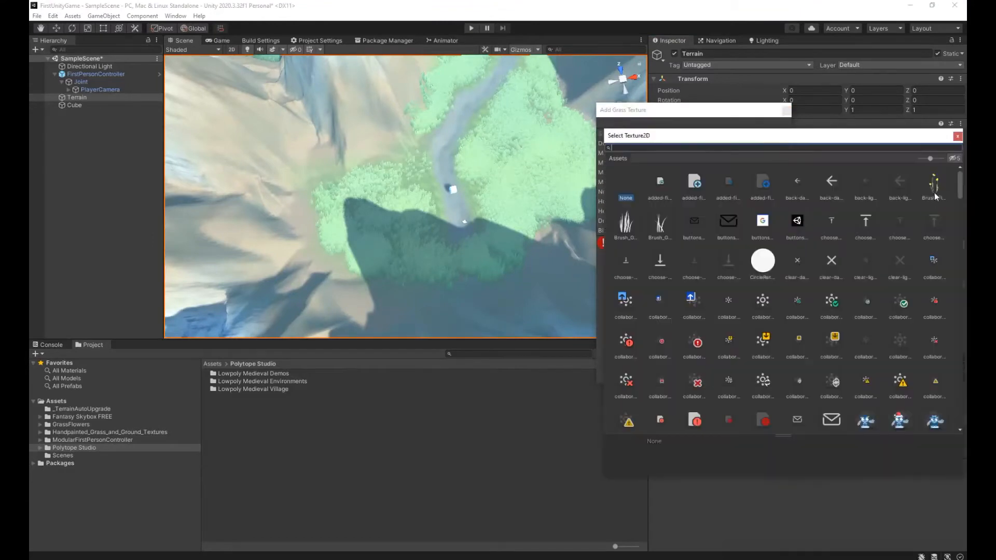
click(936, 193)
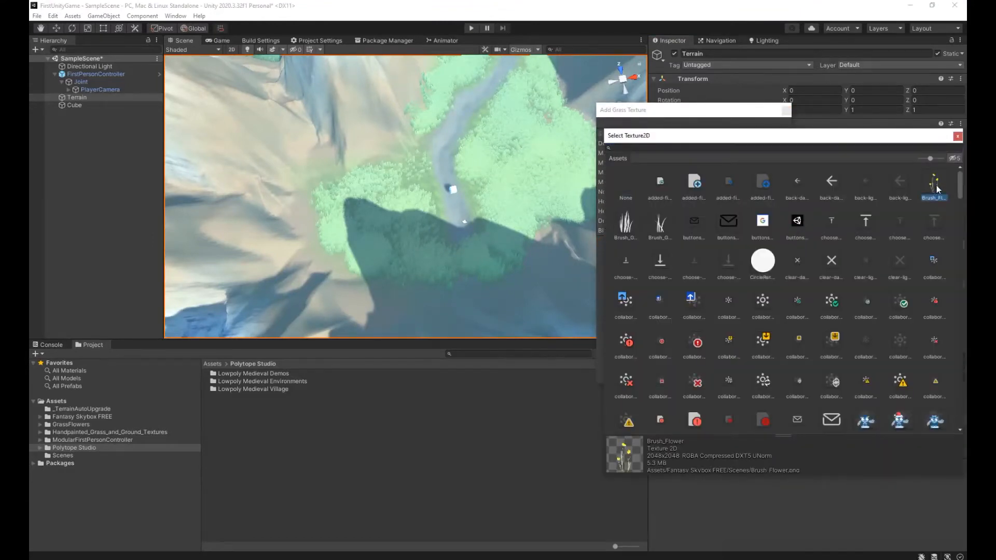
double_click(936, 190)
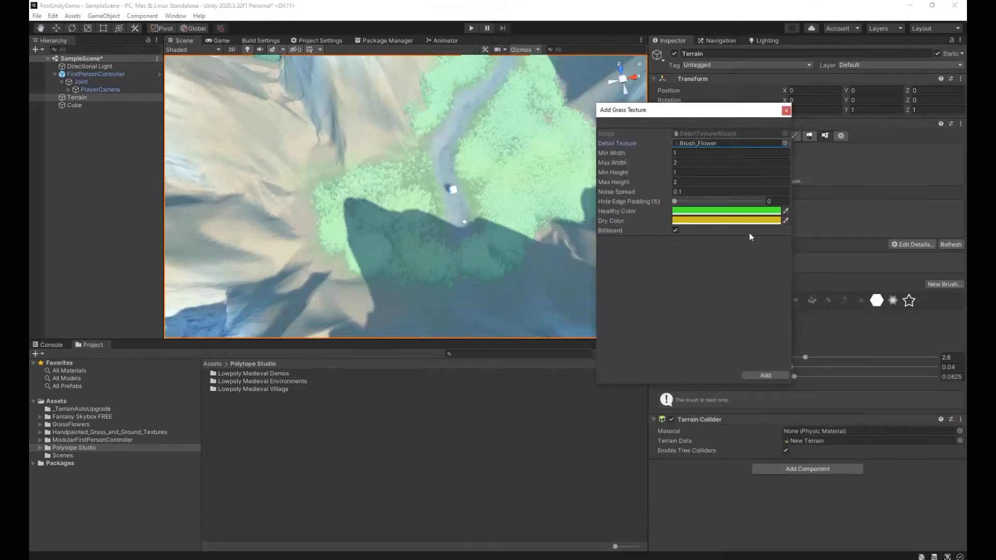
click(767, 376)
Select the Brush_Flower detail, set the brush opacity to 0.02, and paint flower patches in the meadow between the path and the mountain foot.
right_drag(400, 196, 415, 220)
key(w)
click(706, 214)
click(794, 378)
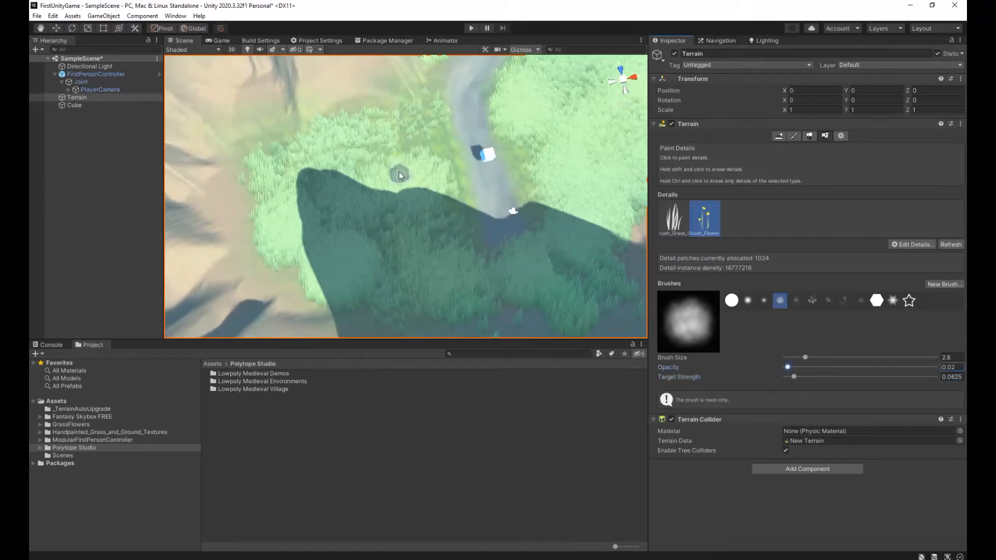
drag(410, 148, 413, 173)
click(329, 183)
click(380, 266)
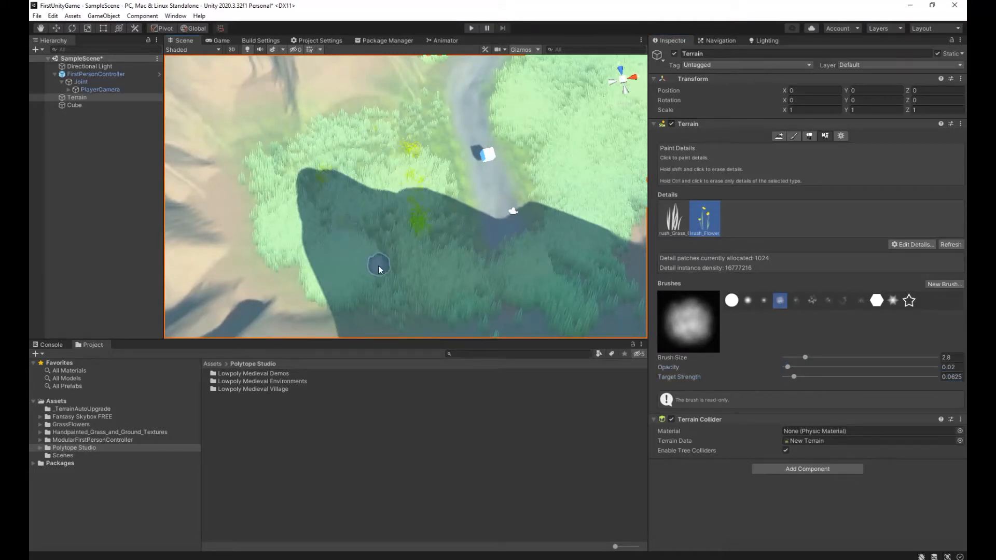
click(338, 236)
Paint flowers in the meadow on the other side of the path and along the path and its slopes toward the far end.
click(536, 129)
click(562, 86)
click(583, 162)
click(602, 221)
right_drag(605, 227, 644, 150)
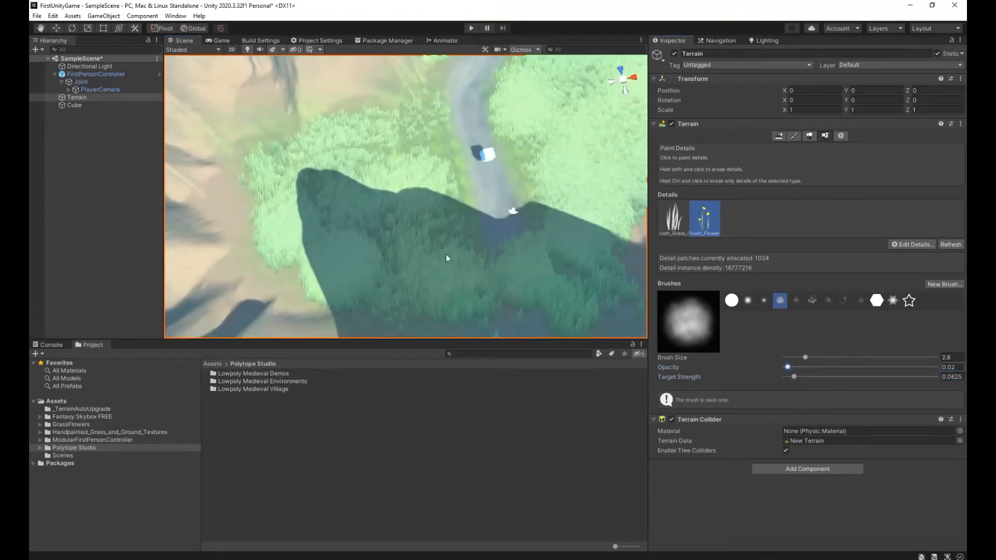
mouse_move(410, 244)
mouse_down()
mouse_move(330, 202)
mouse_move(445, 294)
mouse_move(367, 251)
mouse_move(367, 269)
mouse_move(367, 196)
mouse_up()
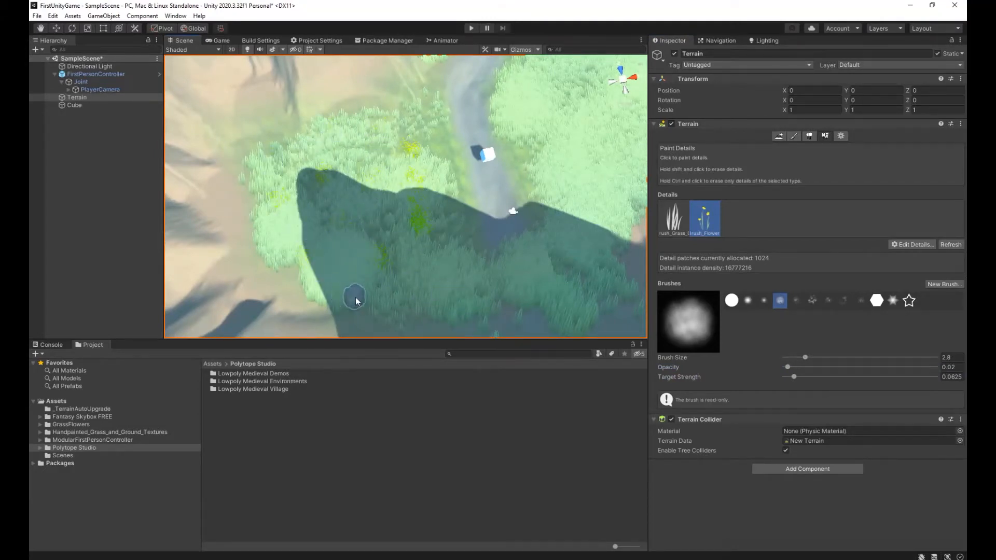
mouse_move(607, 203)
right_down()
mouse_move(664, 182)
mouse_move(668, 162)
right_up()
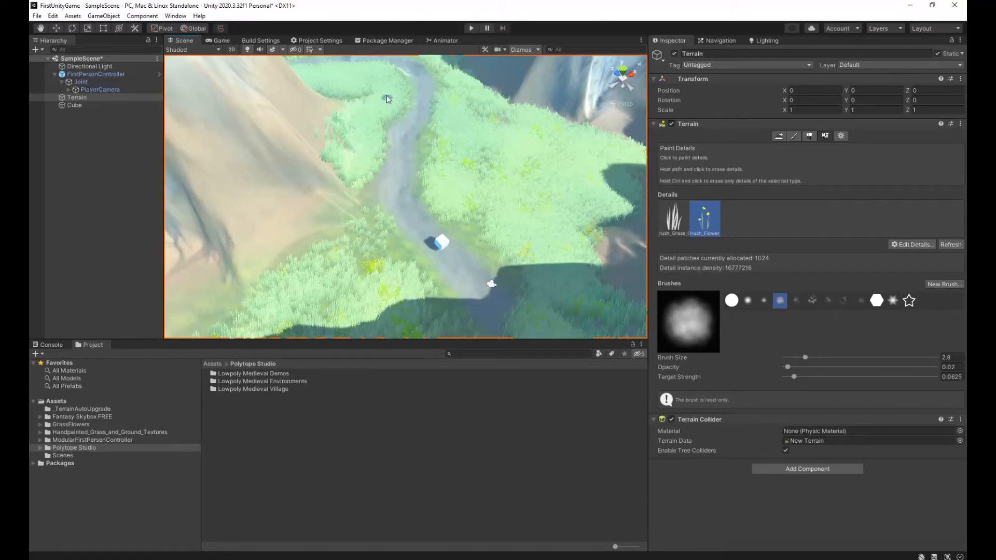
right_drag(372, 80, 494, 188)
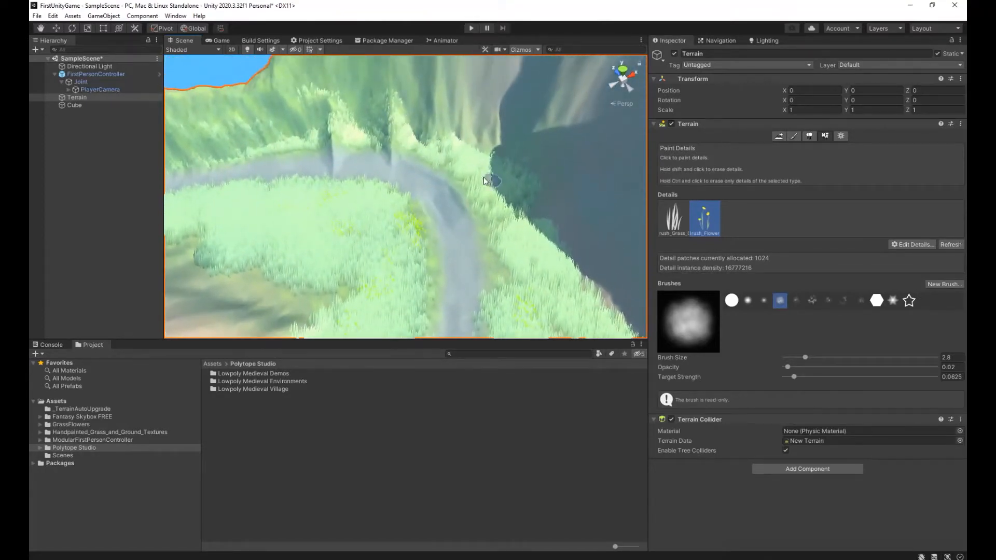
right_drag(513, 241, 206, 167)
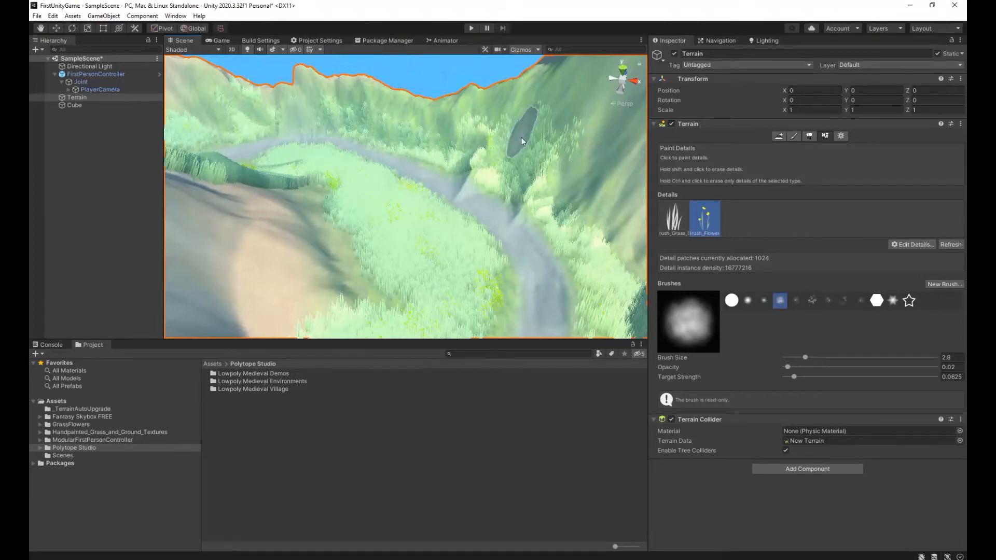
Play-test the painted flowers by walking along the path, up the hillside and back to the cube, then stop playing.
click(471, 28)
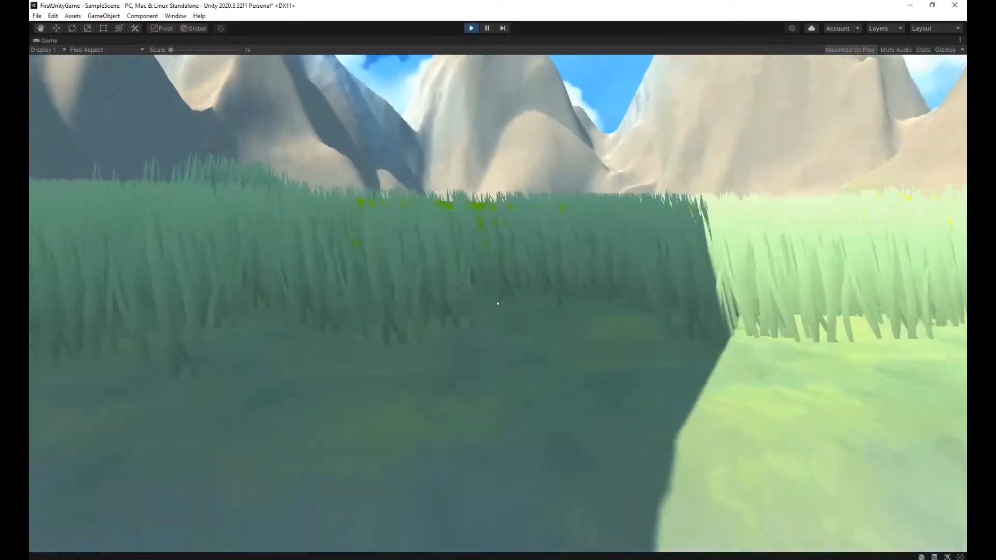
key(w)
key(w)
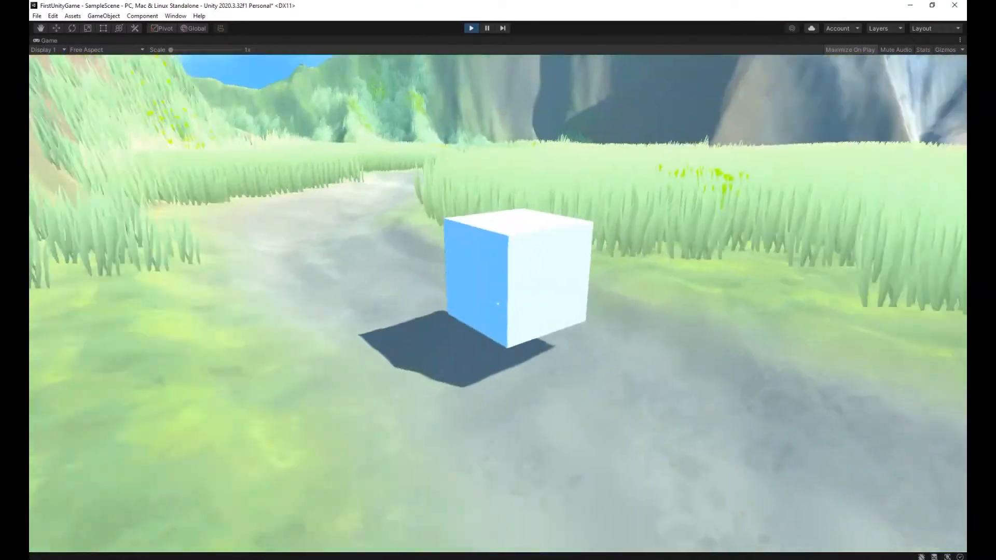
key(w)
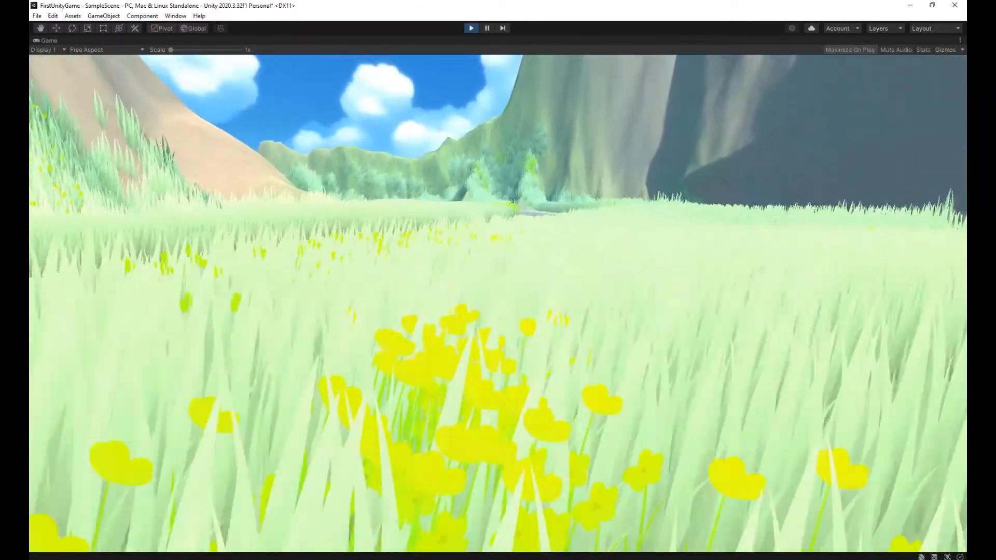
key(w)
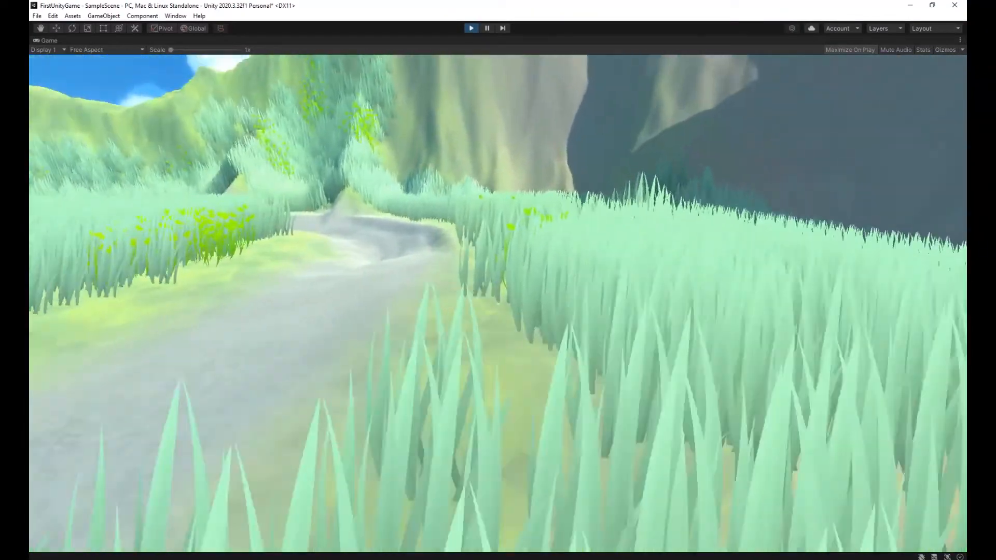
key(w)
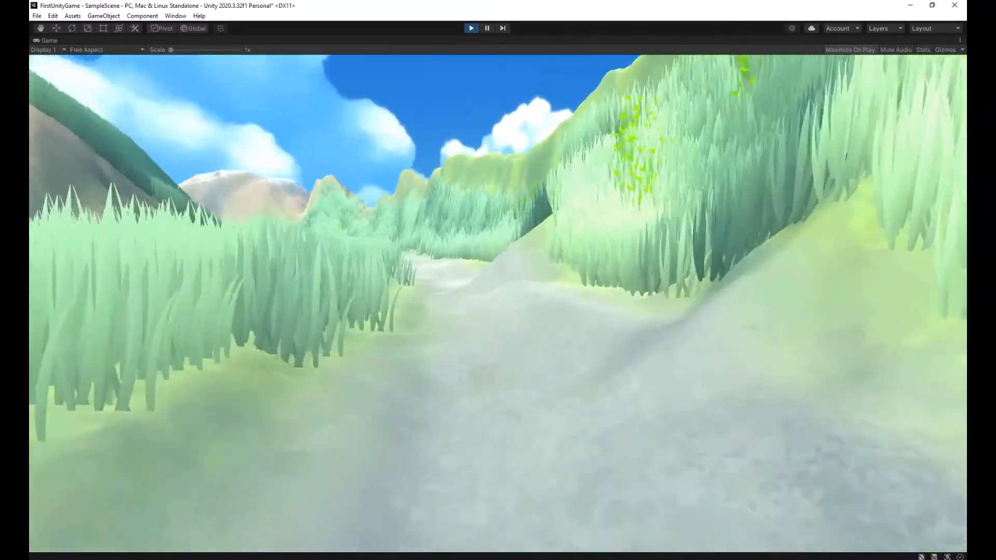
key(w)
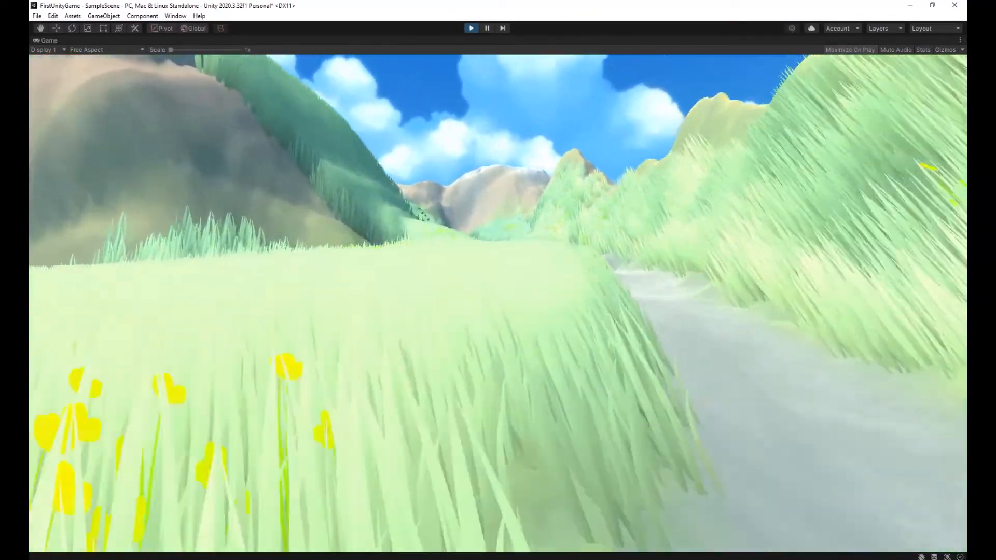
key(w)
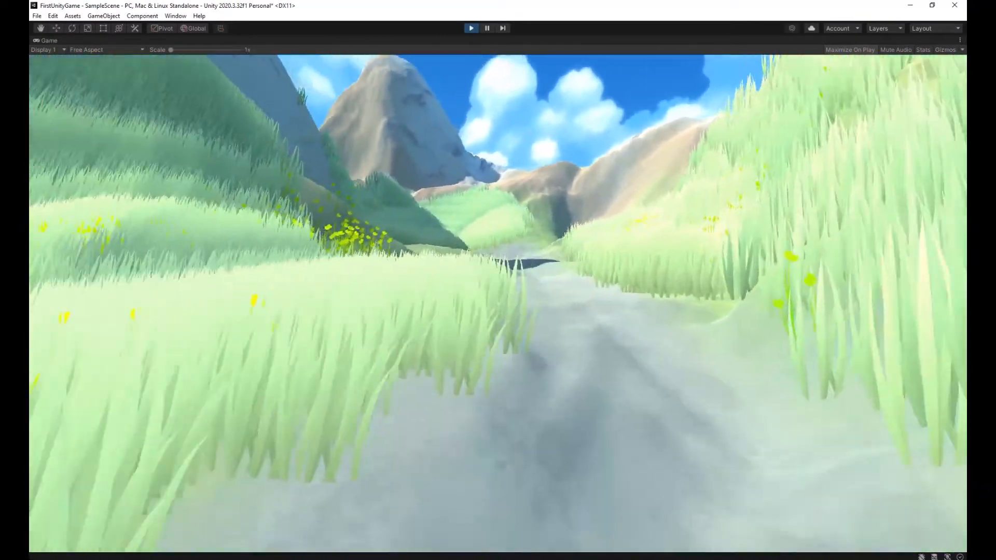
key(w)
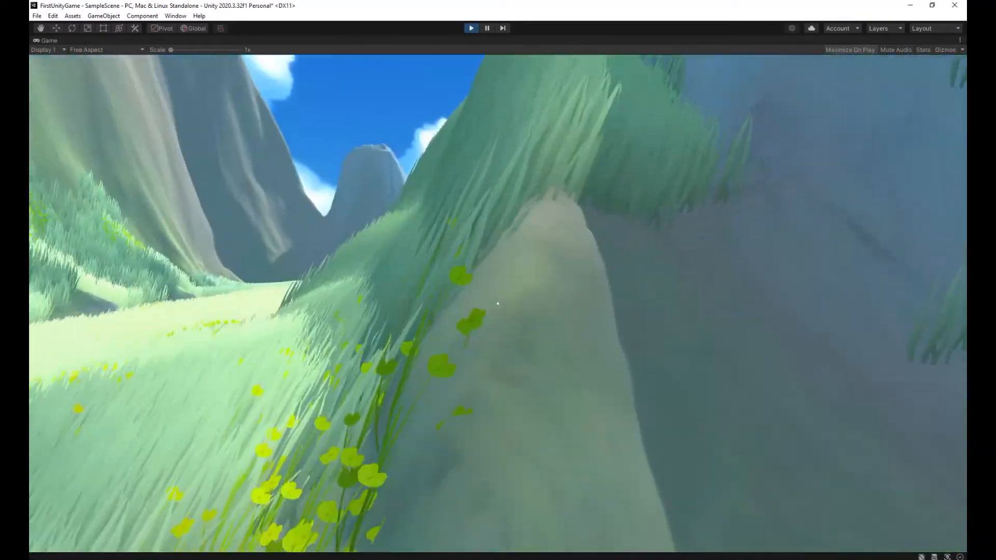
key(w)
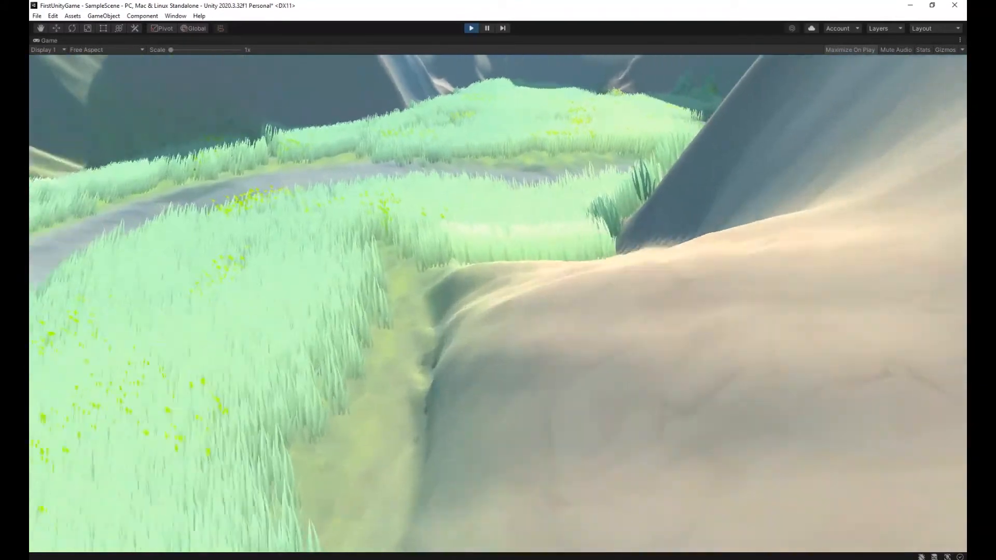
key(w)
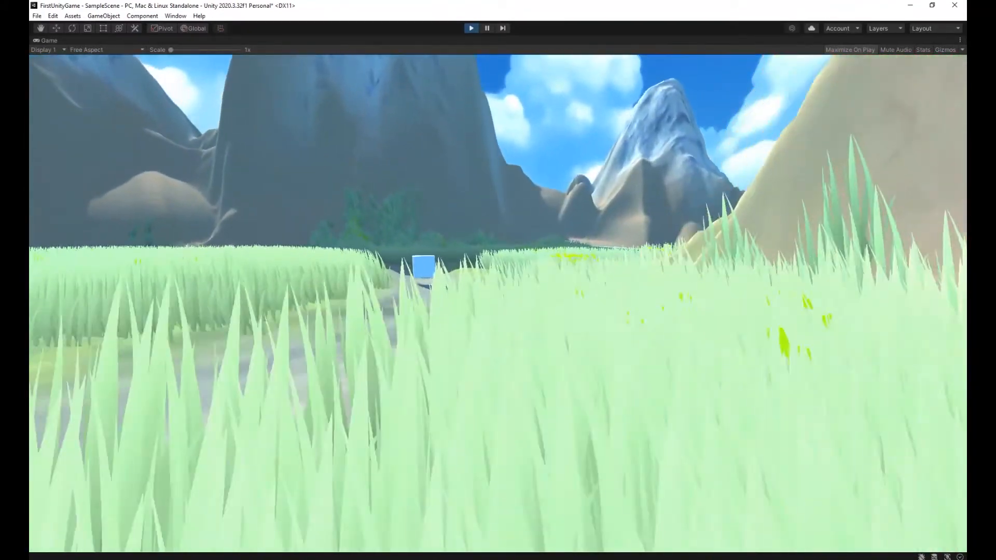
key(w)
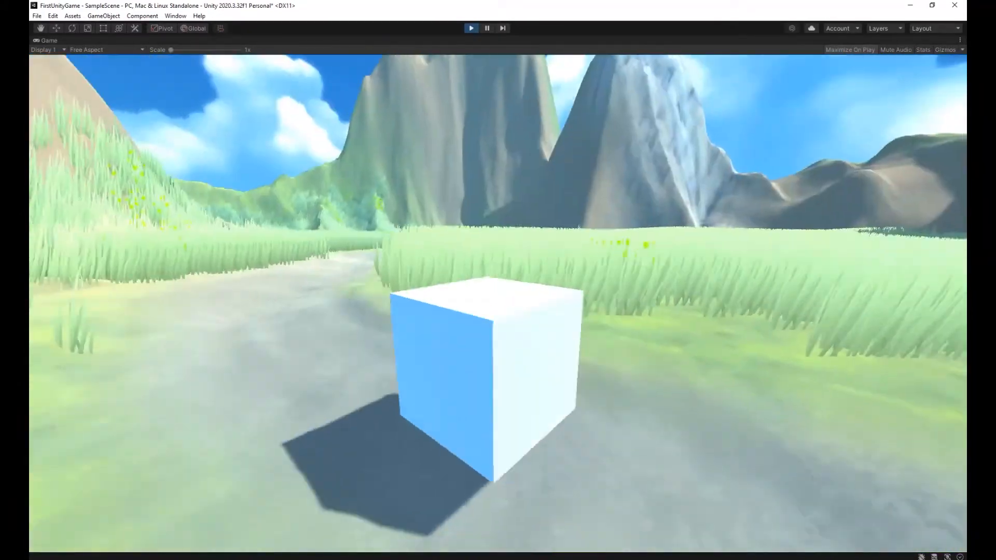
key(s)
key(w)
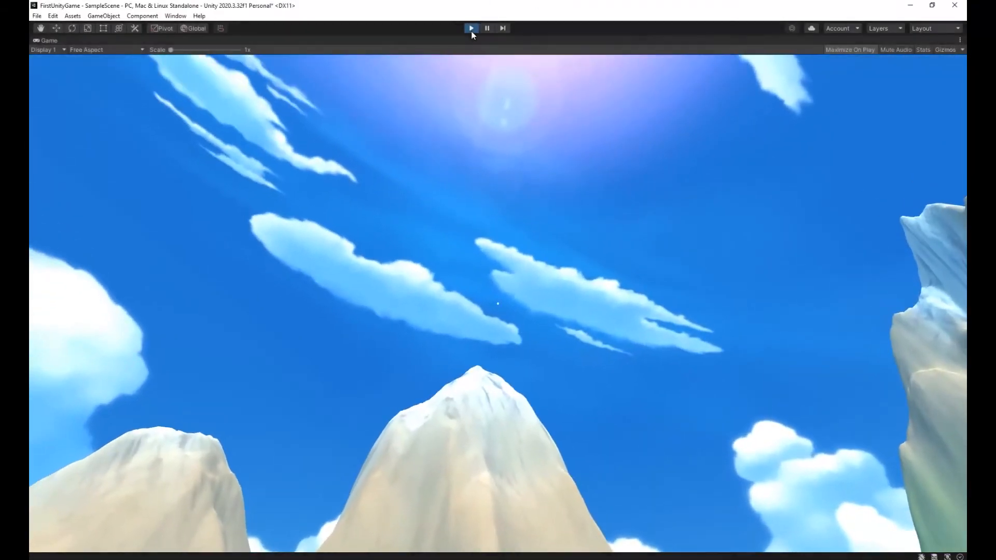
click(471, 29)
right_drag(488, 263, 421, 289)
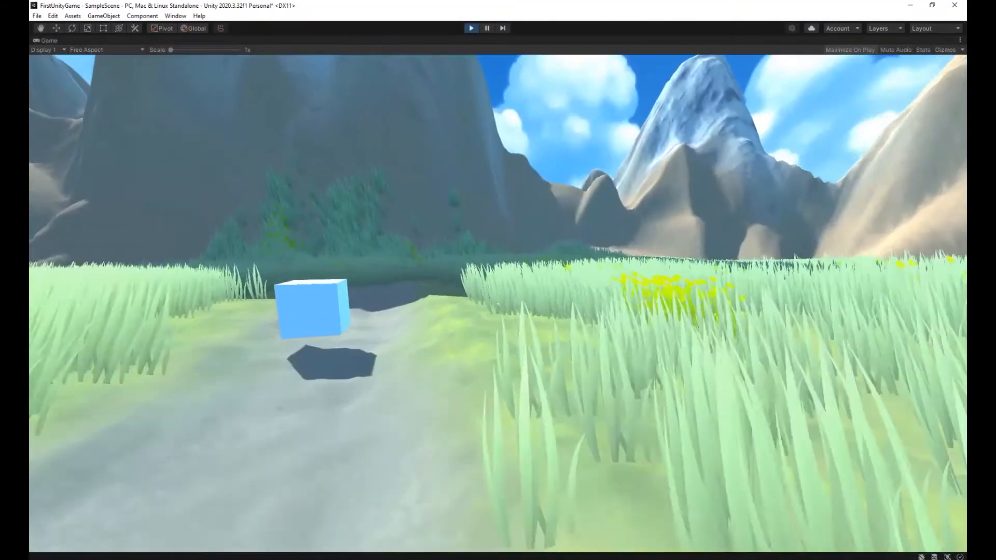
key(w)
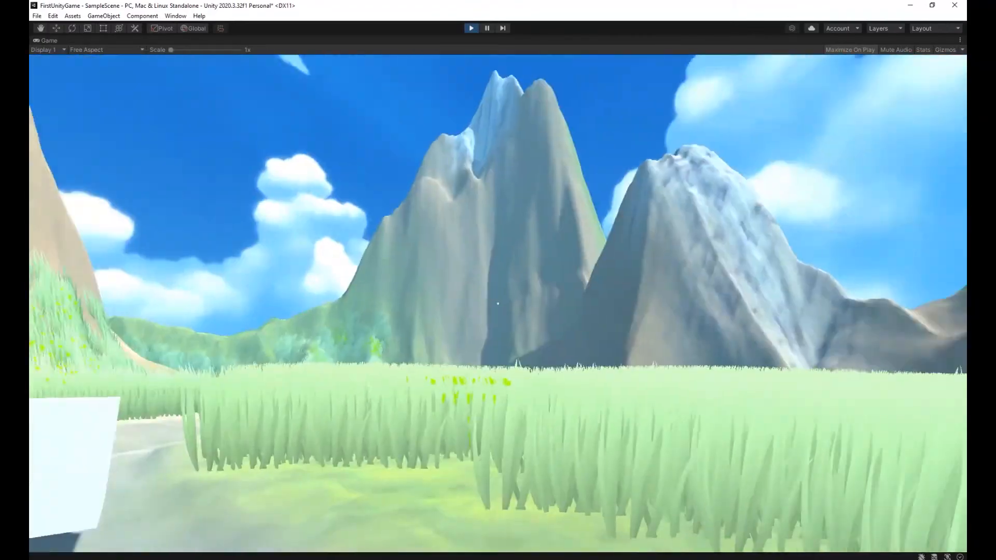
key(alt+Tab)
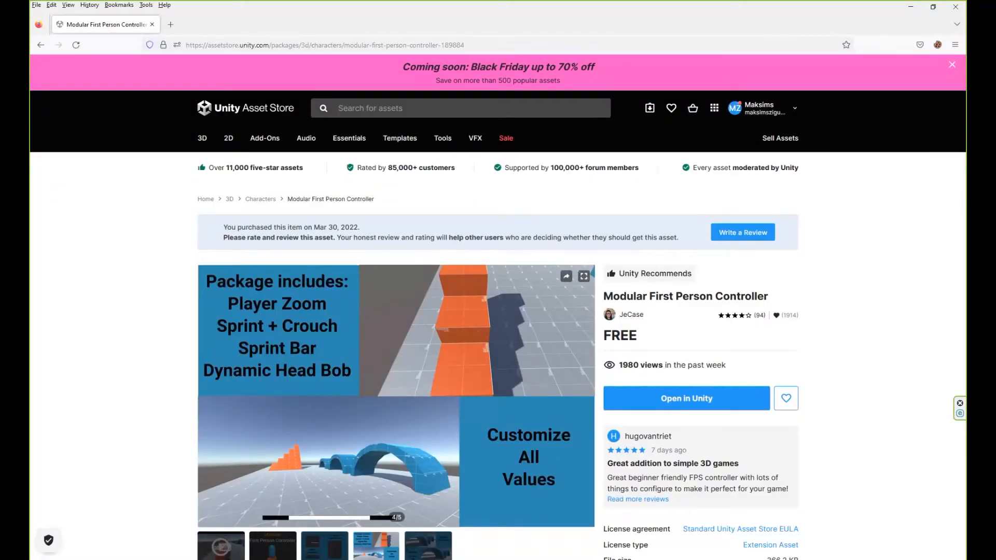
key(alt+Tab)
click(471, 30)
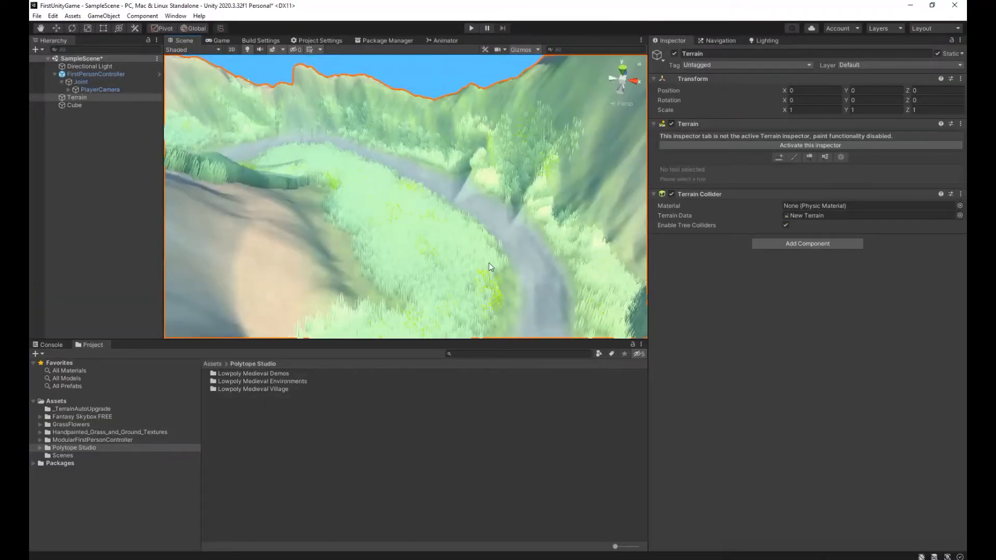
Open the Trees folder in the Lowpoly Medieval Environments prefabs and preview PT_Fruit_Tree_01_dead_cut and PT_Fruit_Tree_01_apples.
right_drag(488, 263, 314, 380)
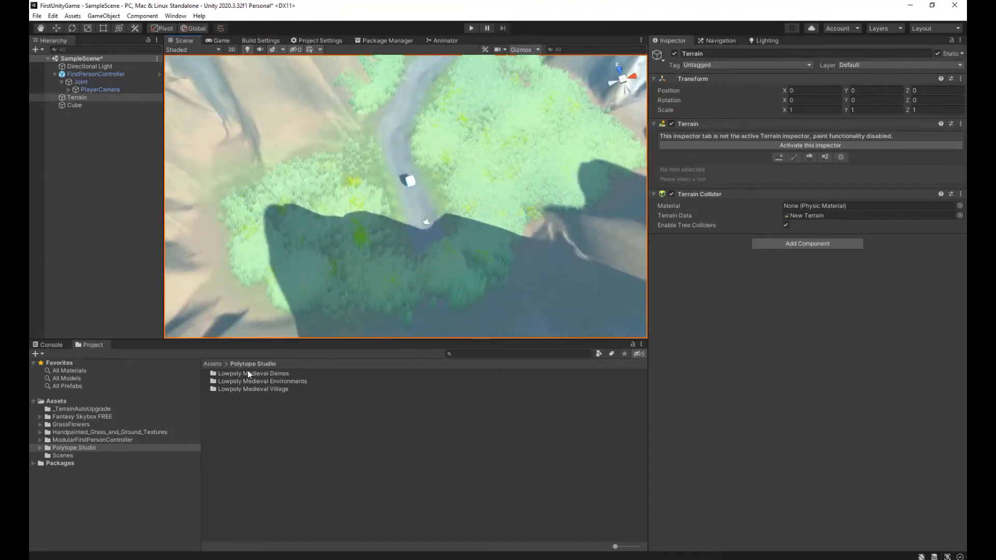
double_click(265, 381)
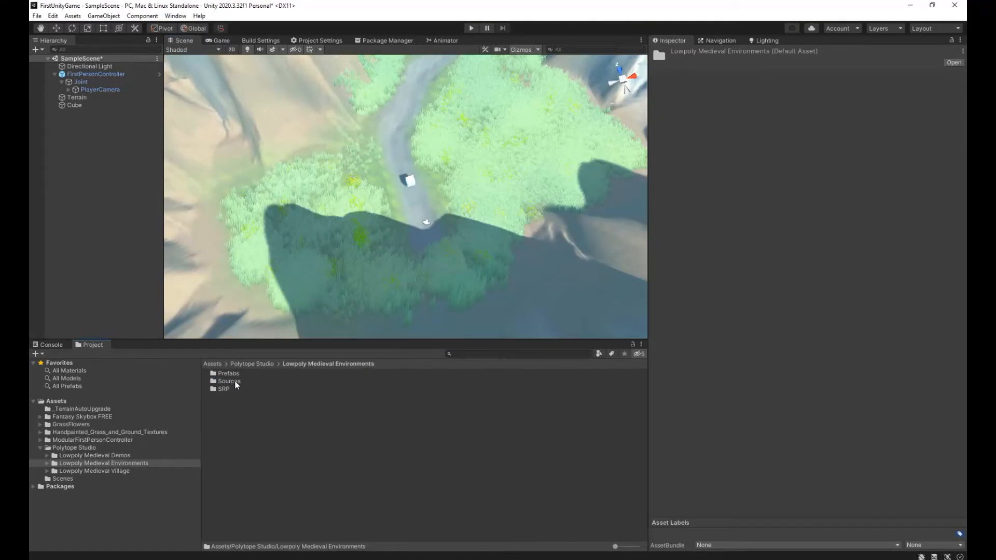
double_click(228, 374)
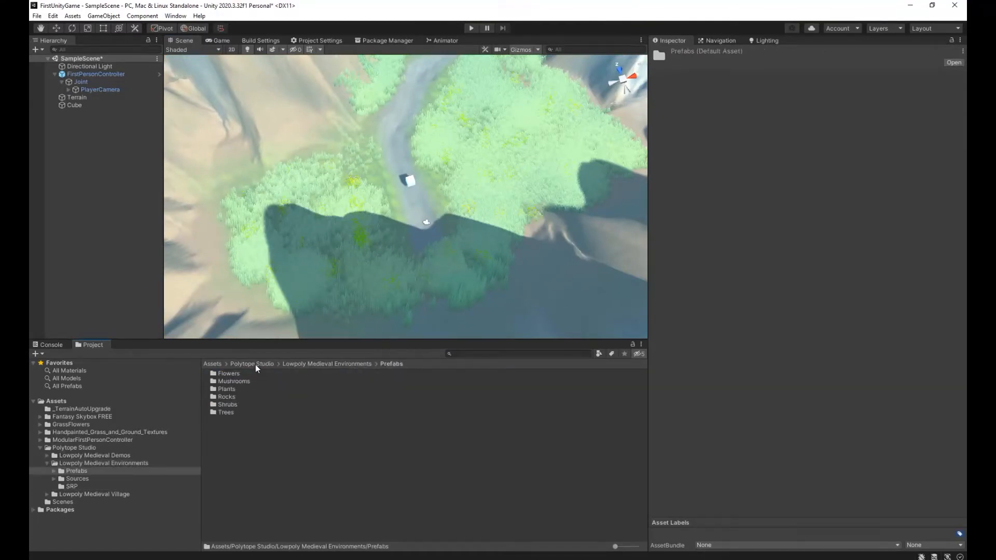
double_click(225, 413)
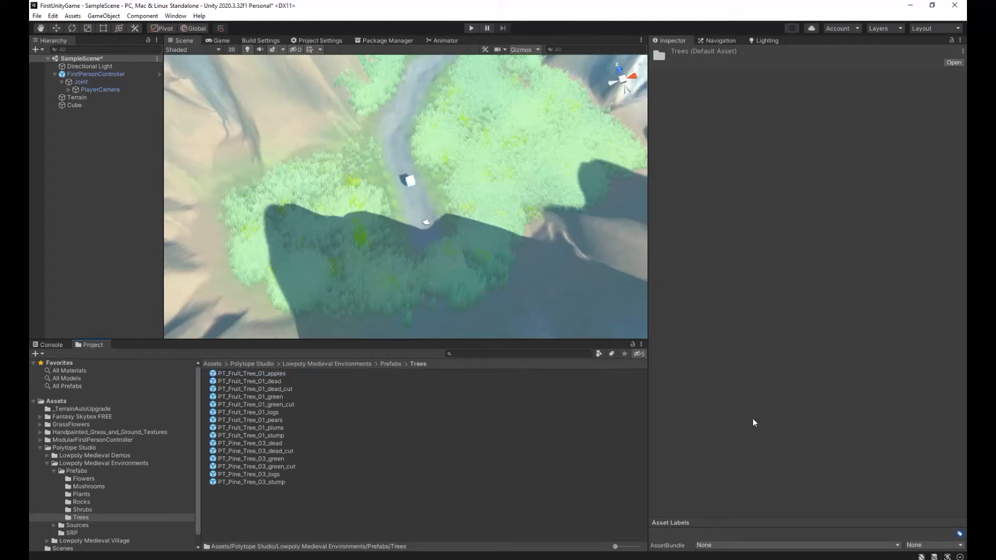
click(325, 388)
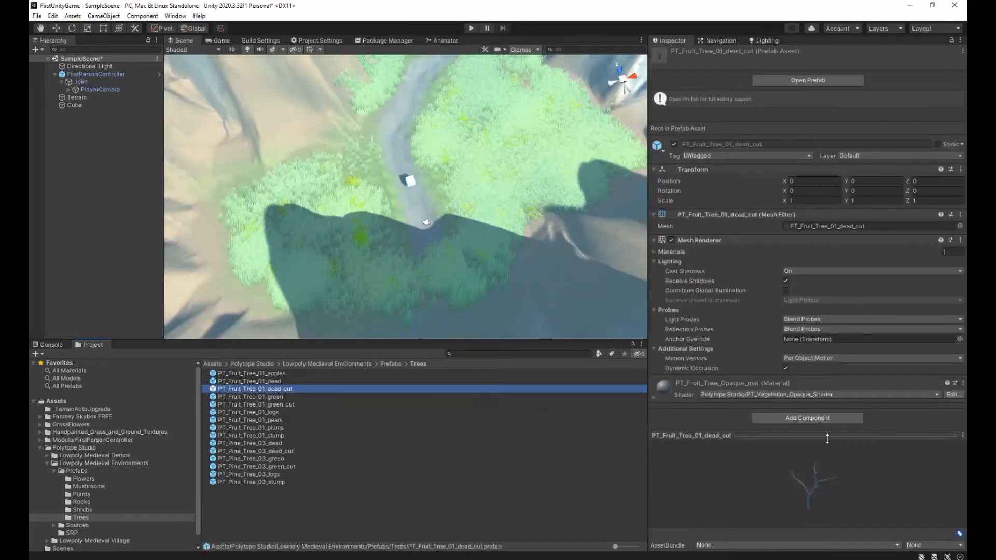
click(274, 375)
click(285, 389)
click(275, 375)
Inspect the PT_Fruit_Tree_01_apples prefab, try placing one in the meadow beside the path, and delete it from the scene.
click(84, 98)
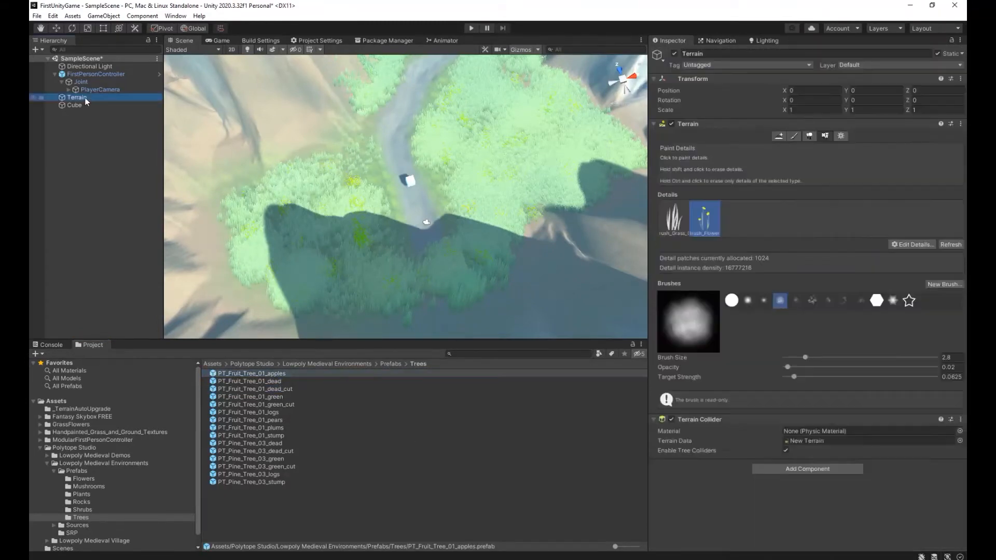
double_click(263, 375)
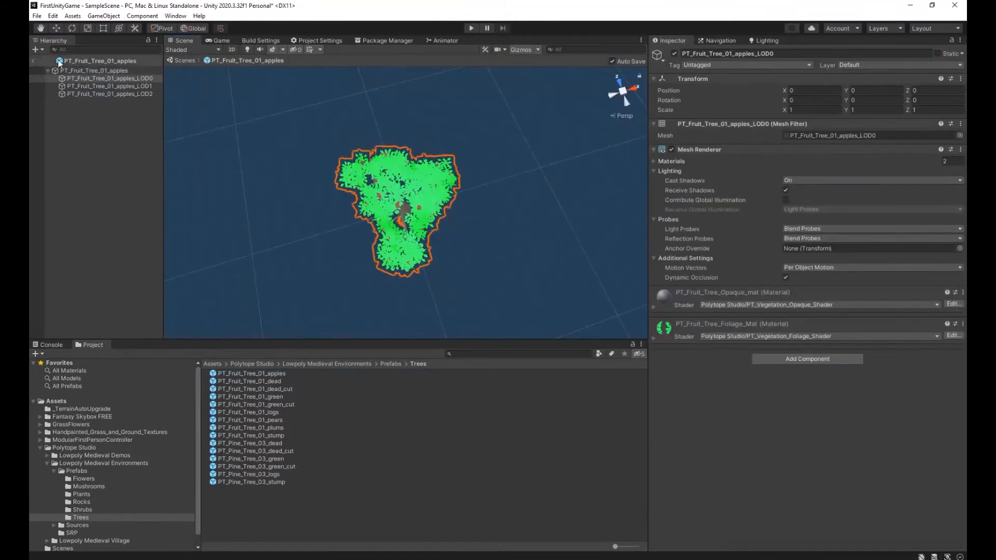
click(33, 60)
drag(247, 373, 350, 178)
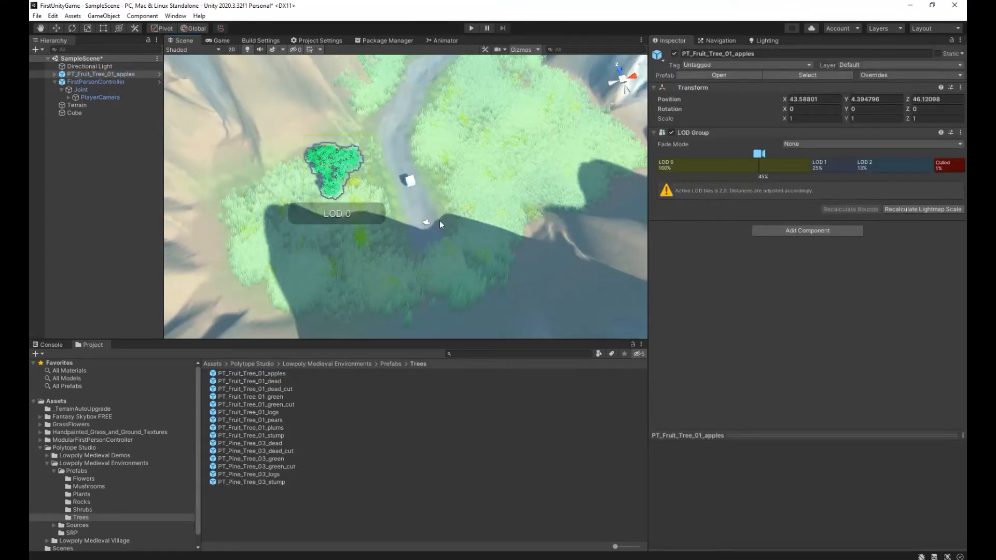
key(Delete)
Switch the Terrain to Paint Trees and add PT_Fruit_Tree_01_apples as a tree prefab.
click(95, 98)
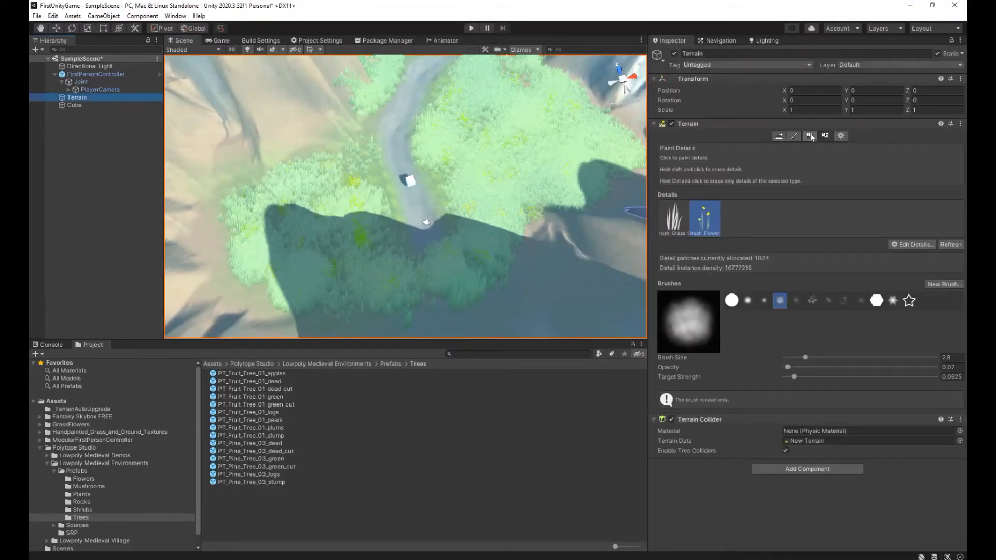
click(826, 137)
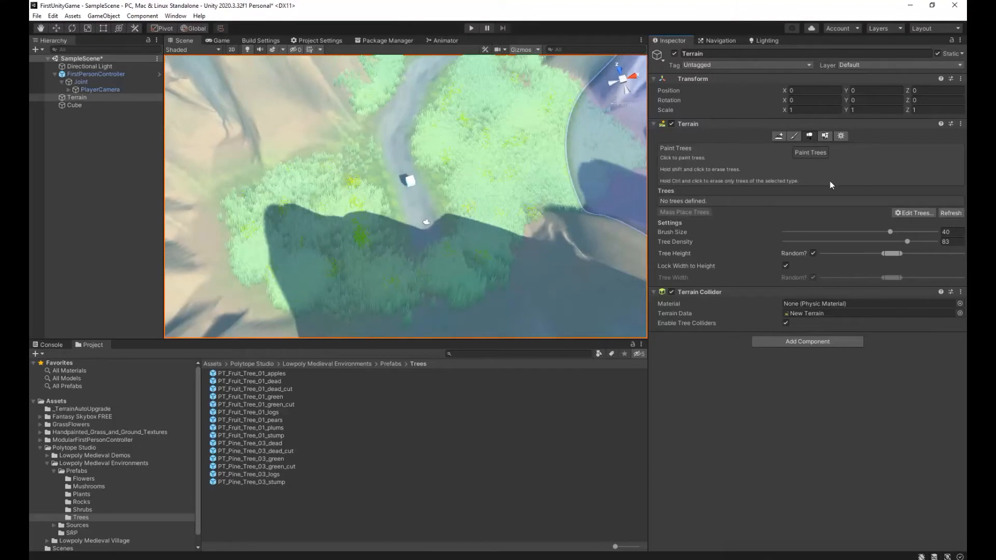
click(912, 213)
click(907, 214)
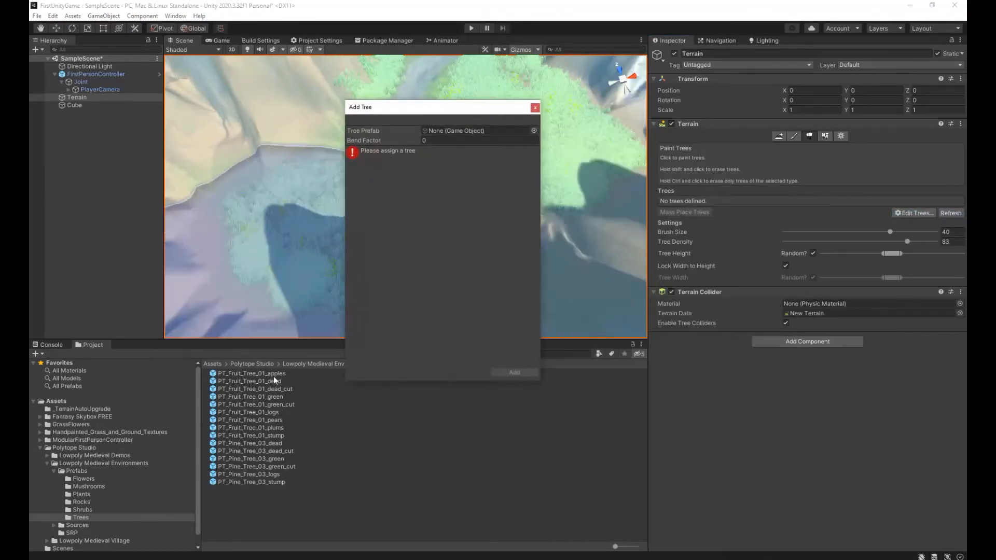
drag(273, 373, 457, 131)
click(524, 373)
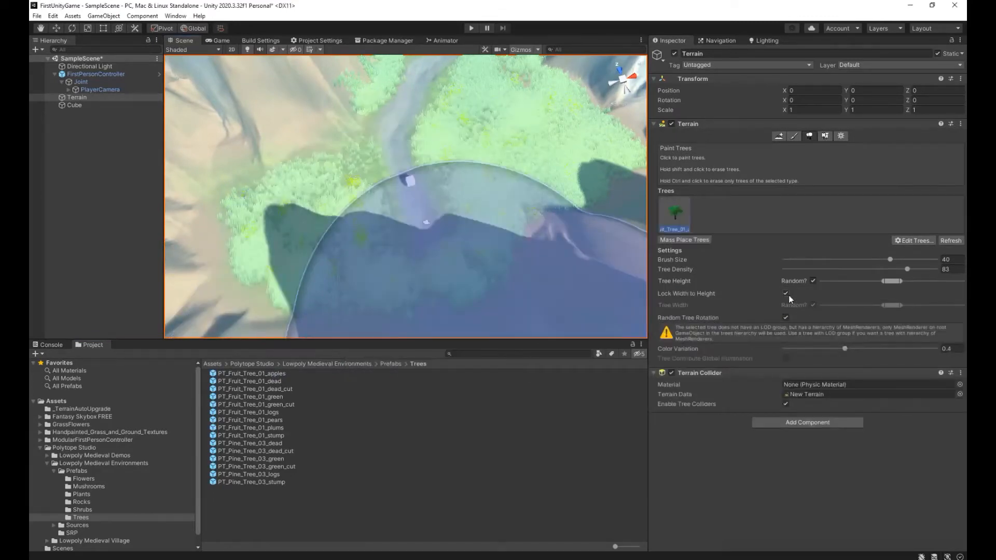
Set the brush size to 4.3 and tree density to 16, and paint apple trees in the meadows on both sides of the path.
drag(836, 260, 801, 269)
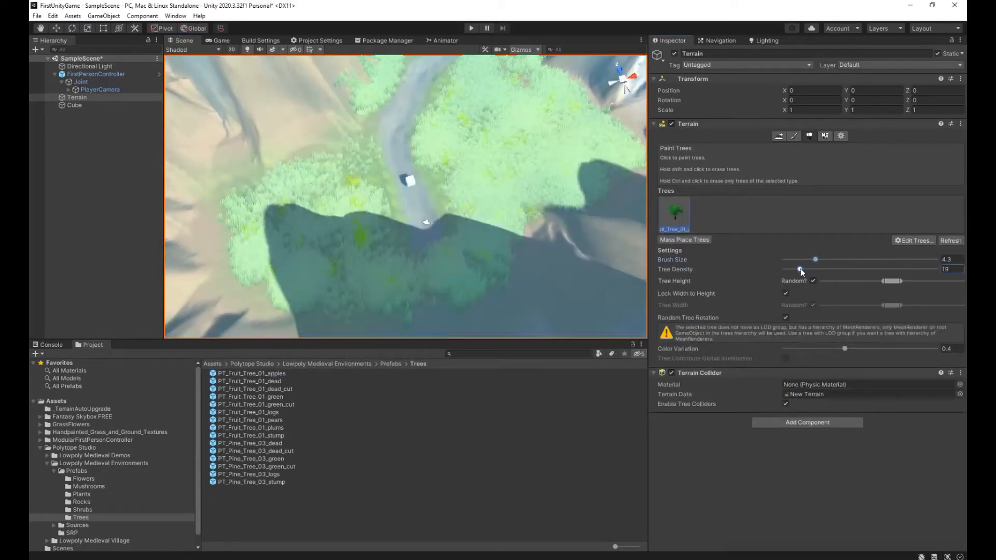
click(261, 195)
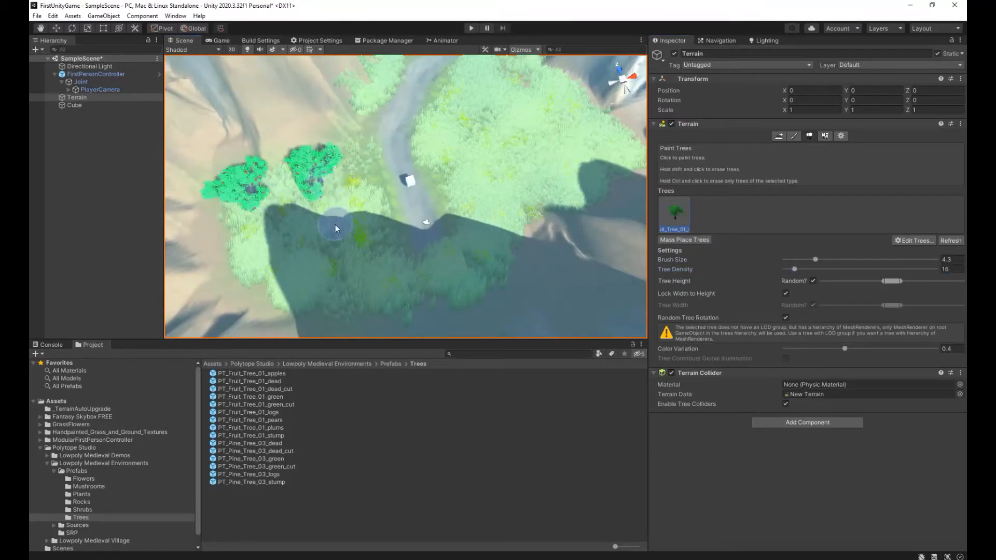
click(268, 242)
click(357, 234)
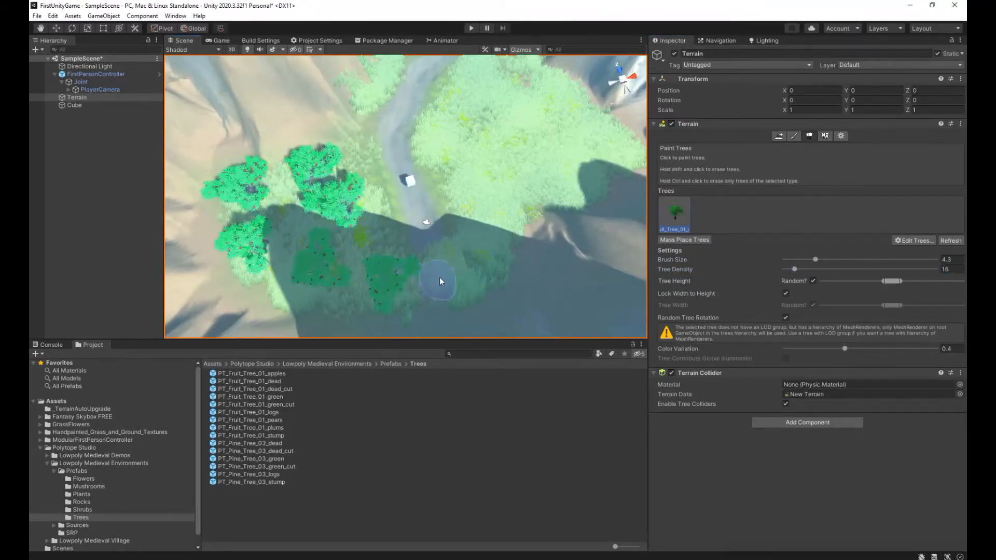
click(511, 87)
click(577, 124)
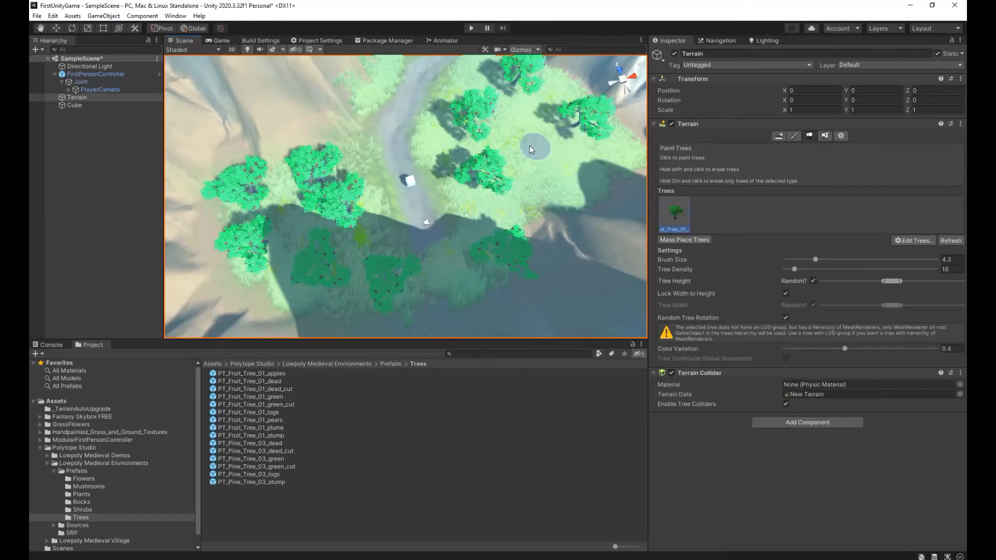
Paint more apple trees in the meadow beside the path and along both sides of the path's upper bend.
click(531, 145)
click(563, 198)
click(615, 152)
right_drag(551, 155, 550, 88)
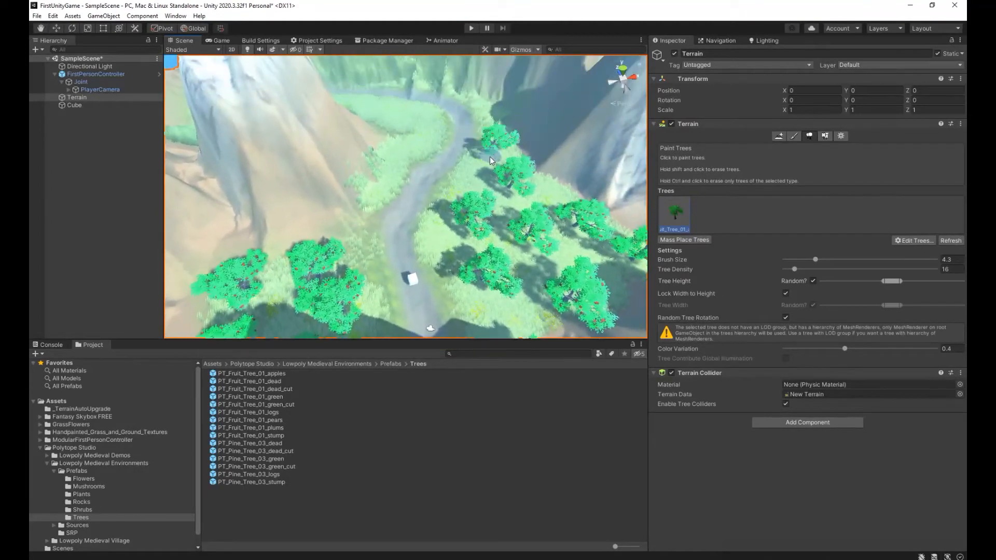
click(408, 127)
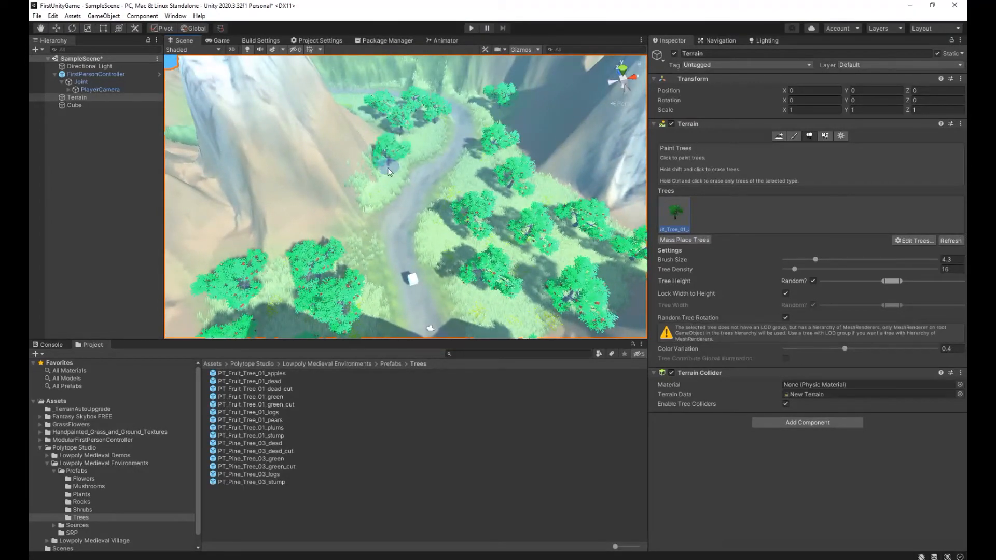
mouse_move(380, 190)
right_down()
mouse_move(339, 79)
mouse_move(341, 187)
right_up()
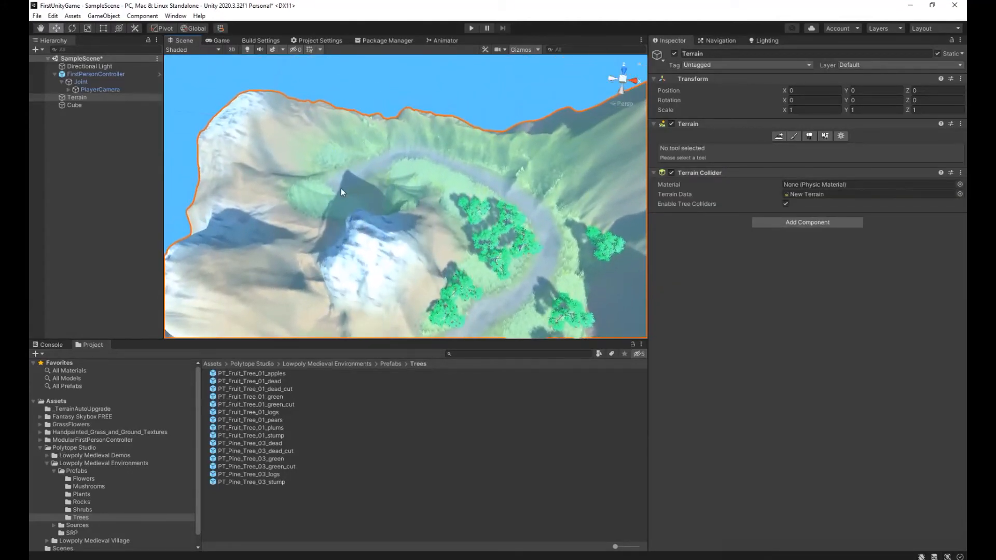
Reactivate Paint Trees with tree density 16 and paint apple trees behind the snowy peak and around the far bend of the path.
click(810, 136)
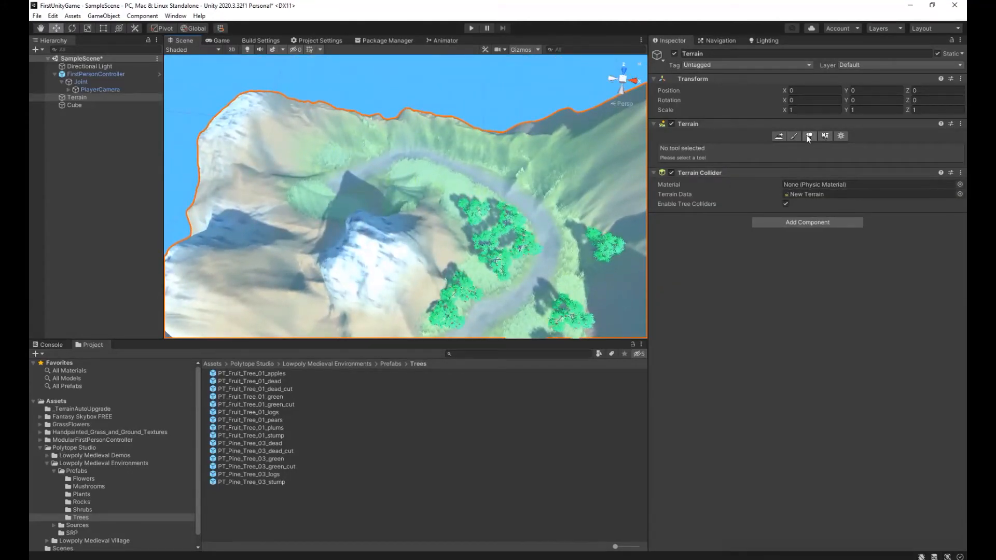
click(351, 210)
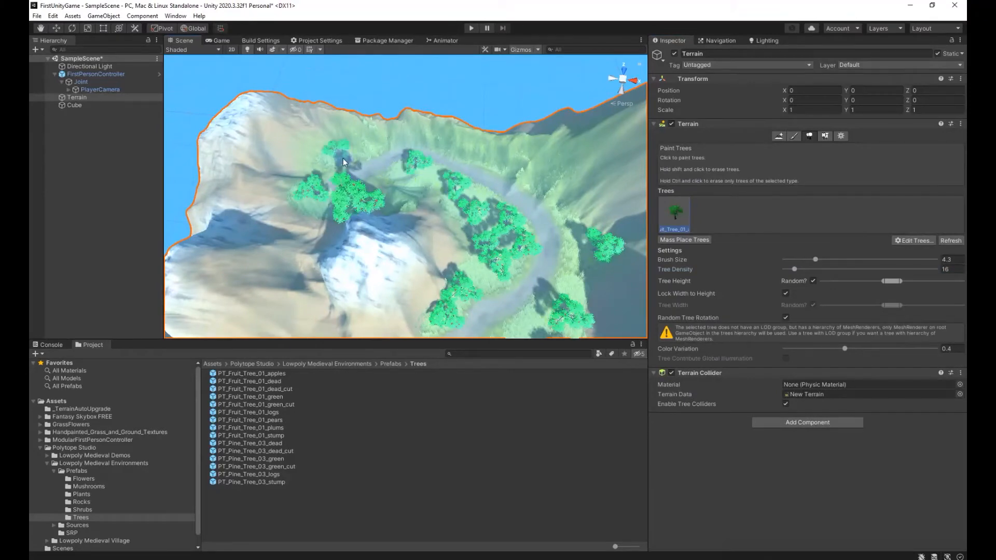
click(482, 152)
right_drag(556, 247, 488, 160)
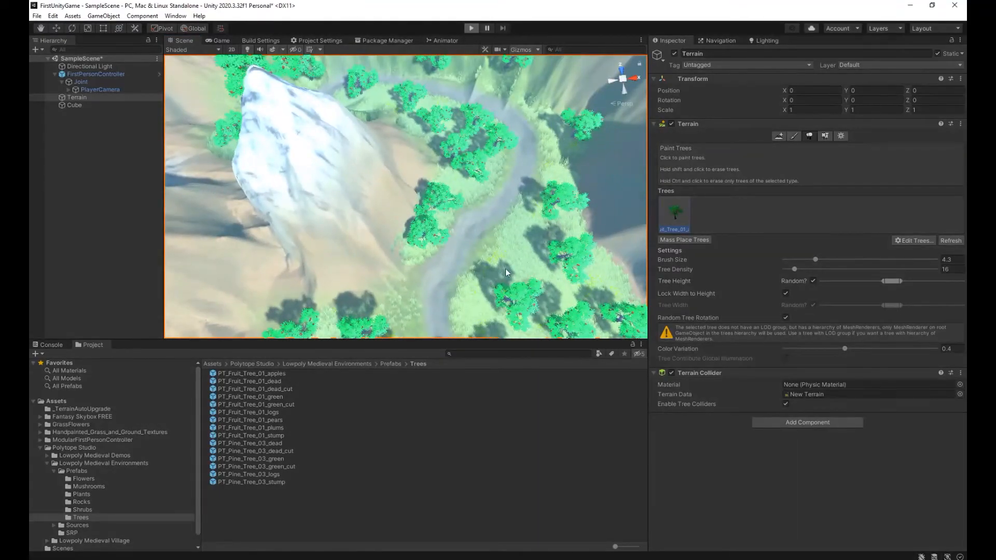
Play-test the scene by walking along the path among the painted apple trees, and stop the game.
key(ctrl+p)
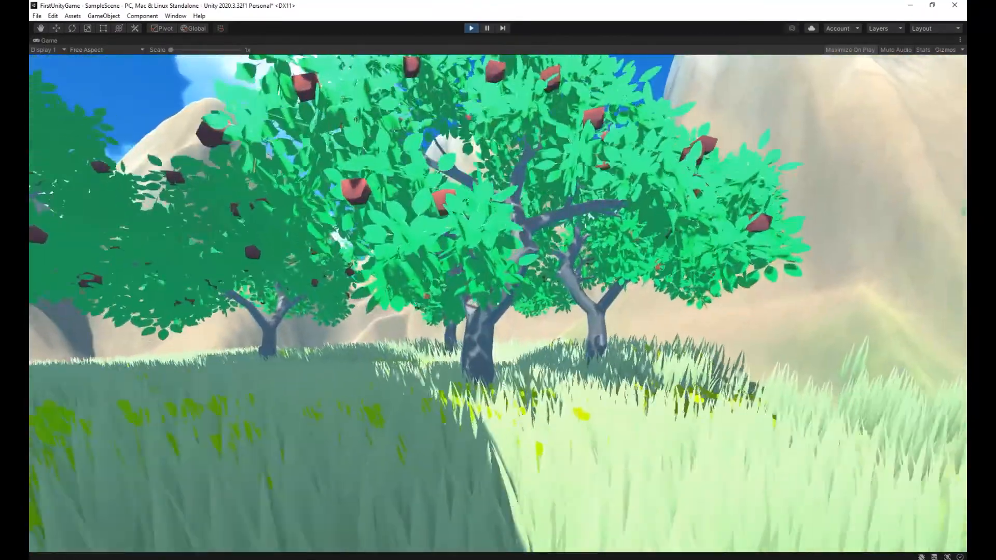
key(w)
key(w)
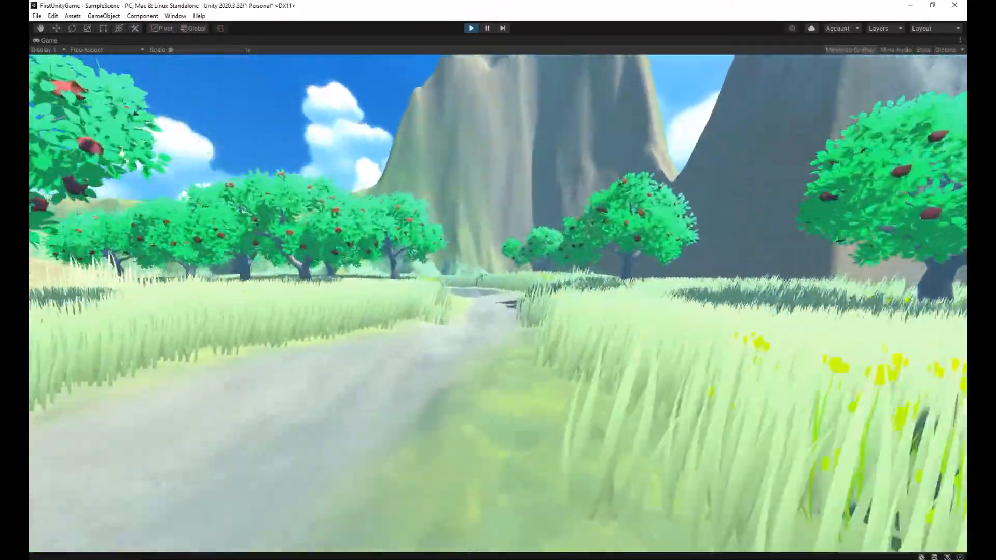
key(w)
key(w)
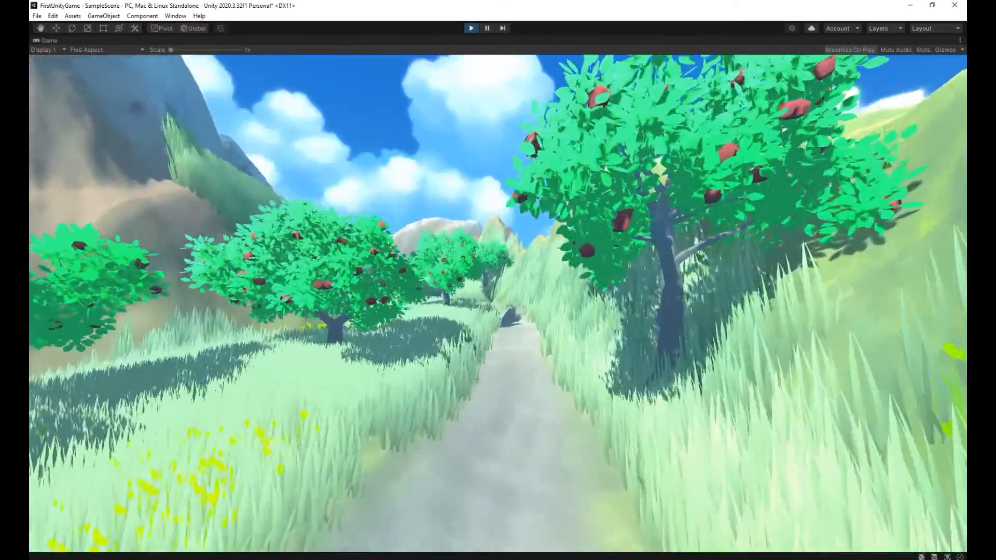
key(w)
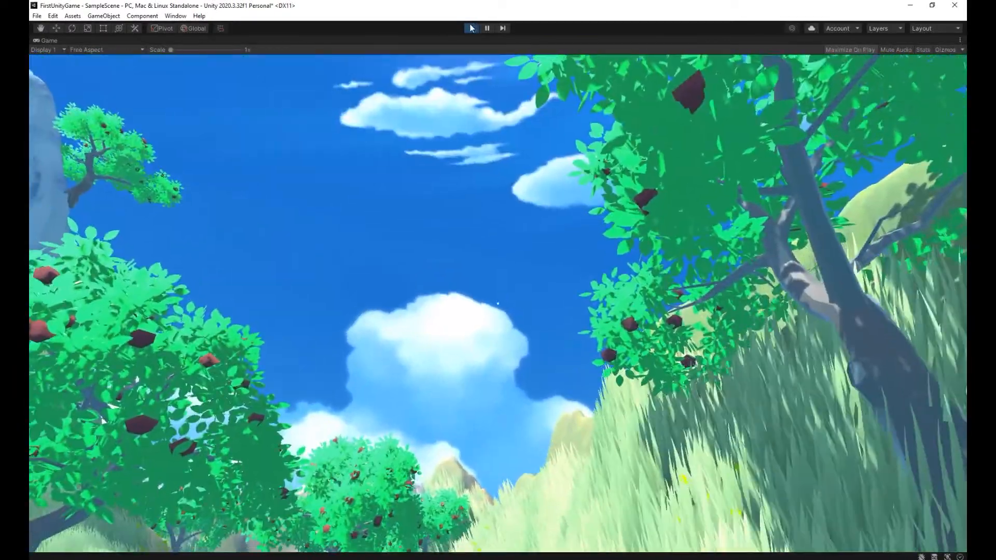
click(471, 28)
Run the game again, walk the path around the bend to check the trees, stop it, and return to a close view near the cube.
right_drag(785, 202, 301, 240)
scroll(298, 242, up, 5)
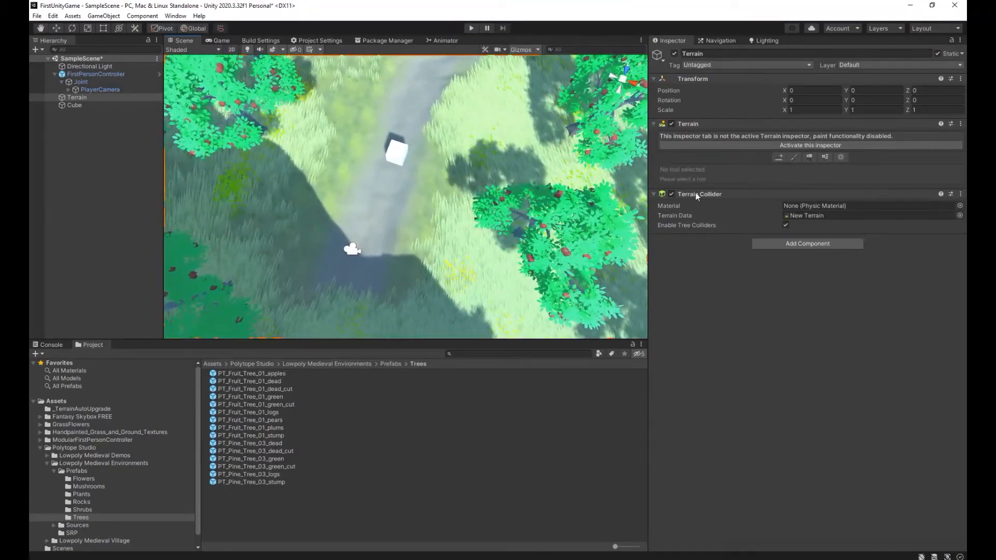
key(ctrl+p)
key(w)
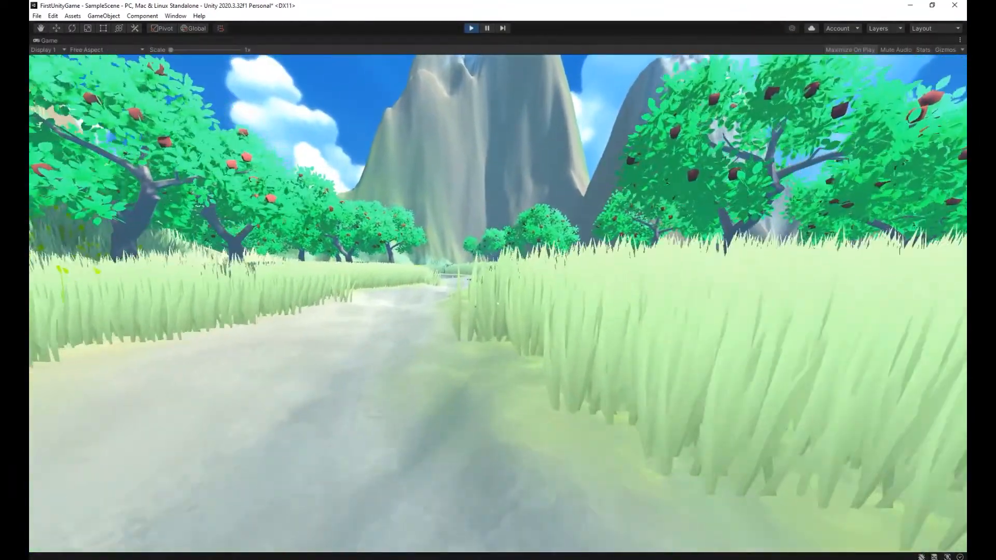
key(w)
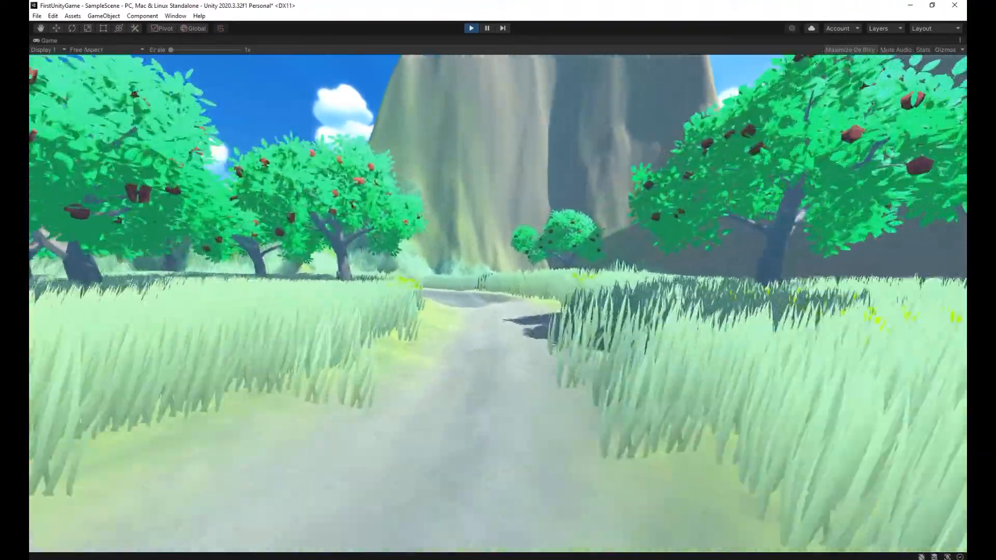
key(w)
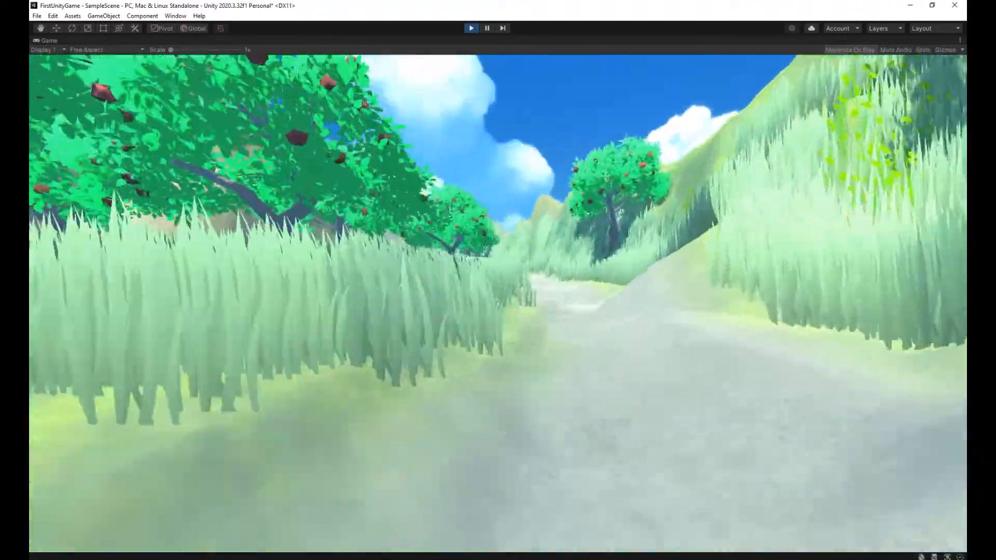
key(w)
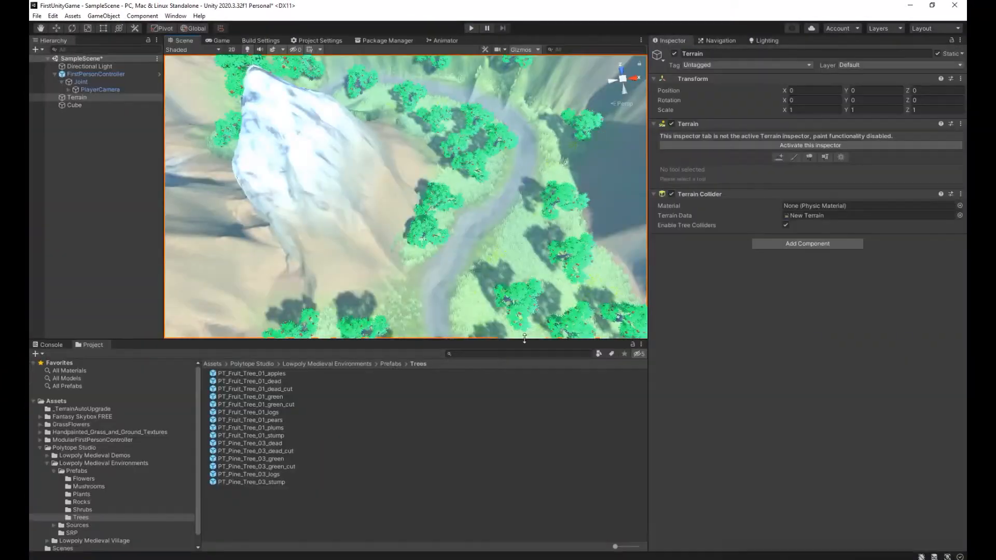
right_drag(642, 221, 302, 252)
key(w)
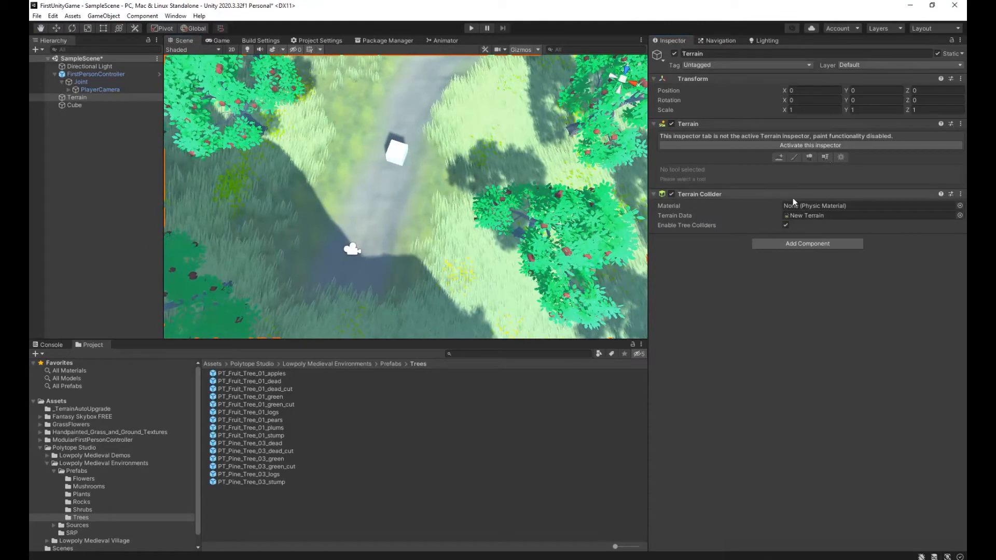
Activate the Terrain's Paint Trees tool, start adding a tree, and select PT_Caesars_Mushroom_01 in the Lowpoly Medieval Environments Mushrooms prefabs folder.
click(812, 144)
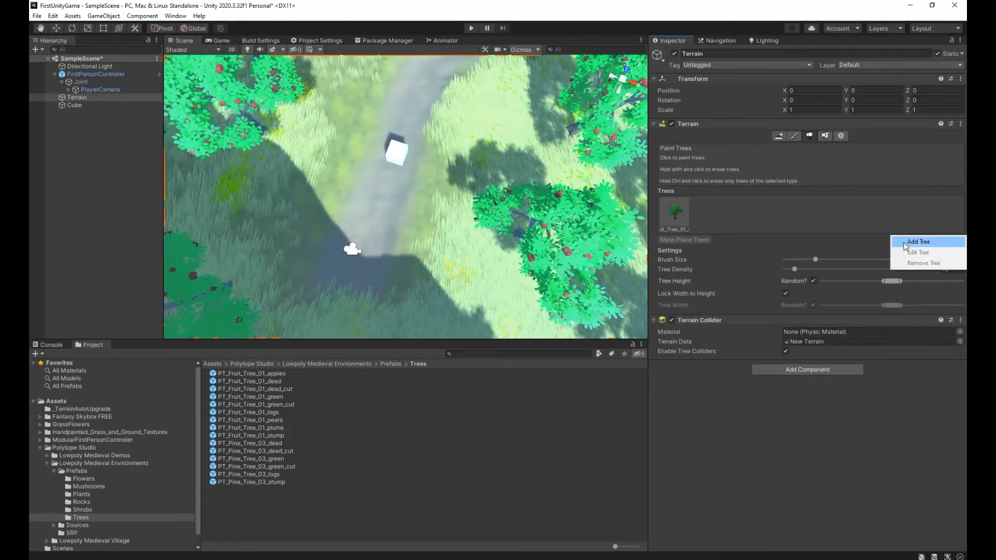
click(918, 242)
click(252, 364)
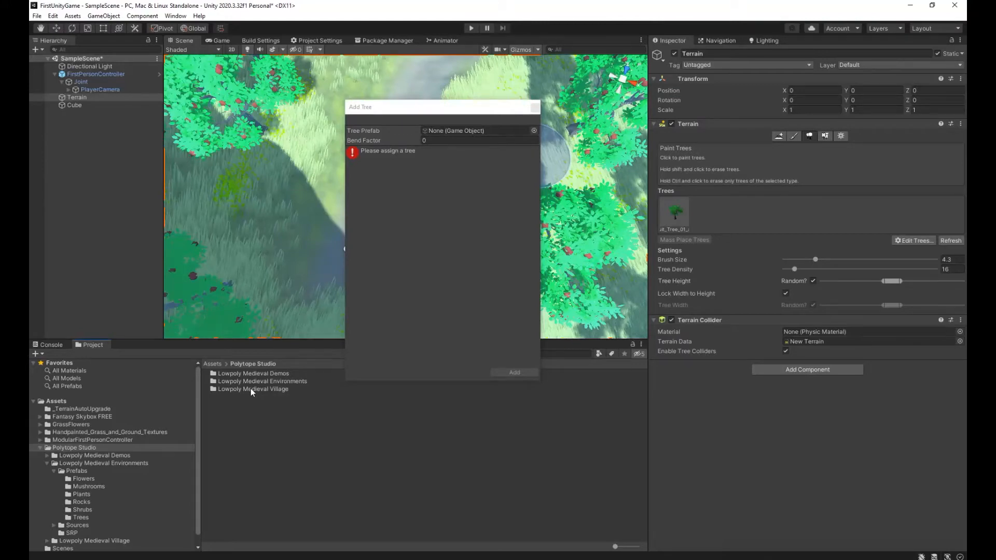
double_click(246, 381)
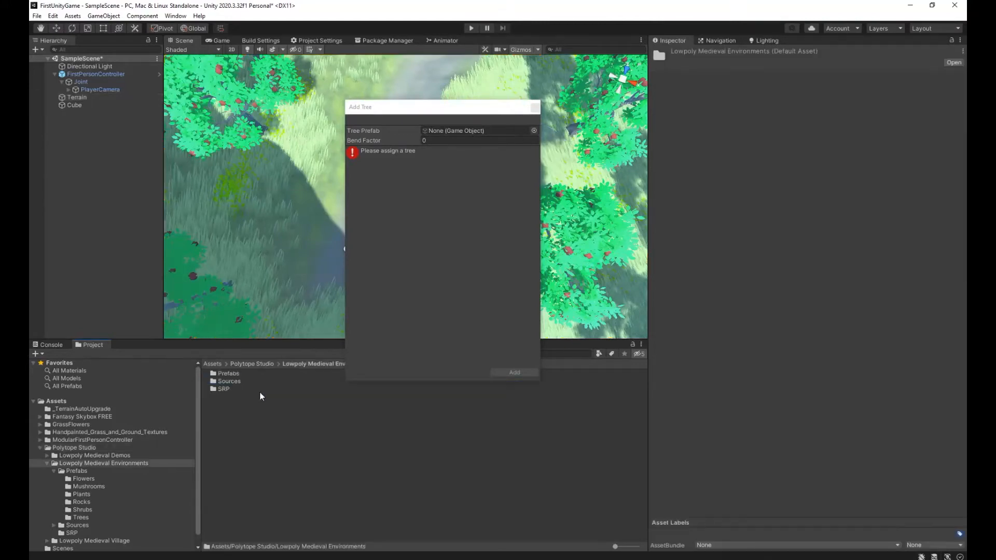
double_click(227, 375)
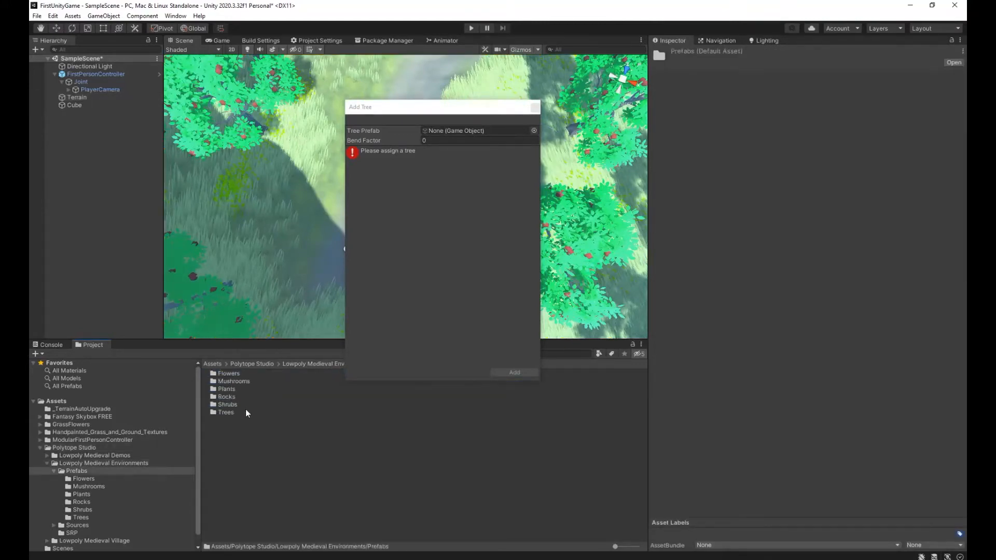
double_click(230, 381)
click(240, 377)
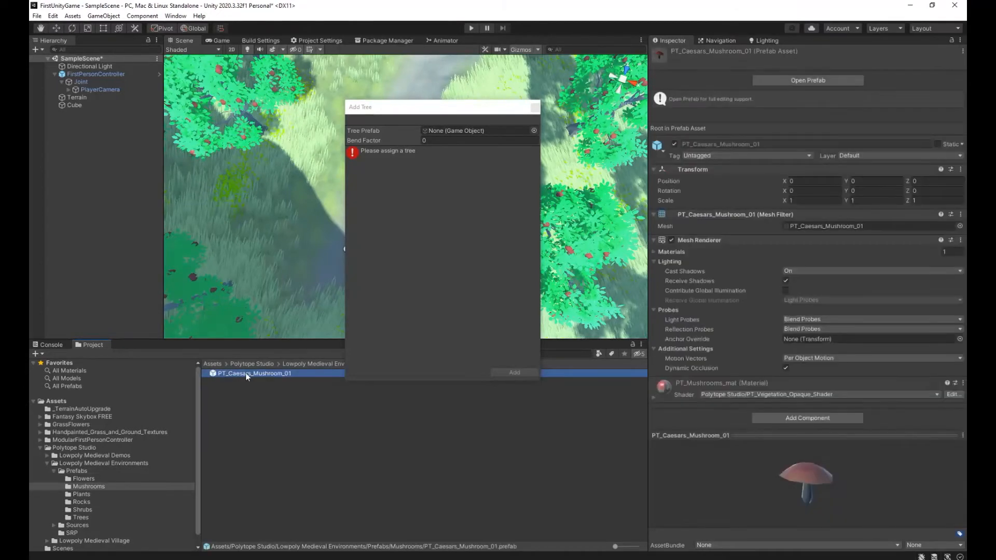
Assign PT_Caesars_Mushroom_01 as the new tree prefab and add it to the Terrain's tree list.
drag(245, 374, 475, 141)
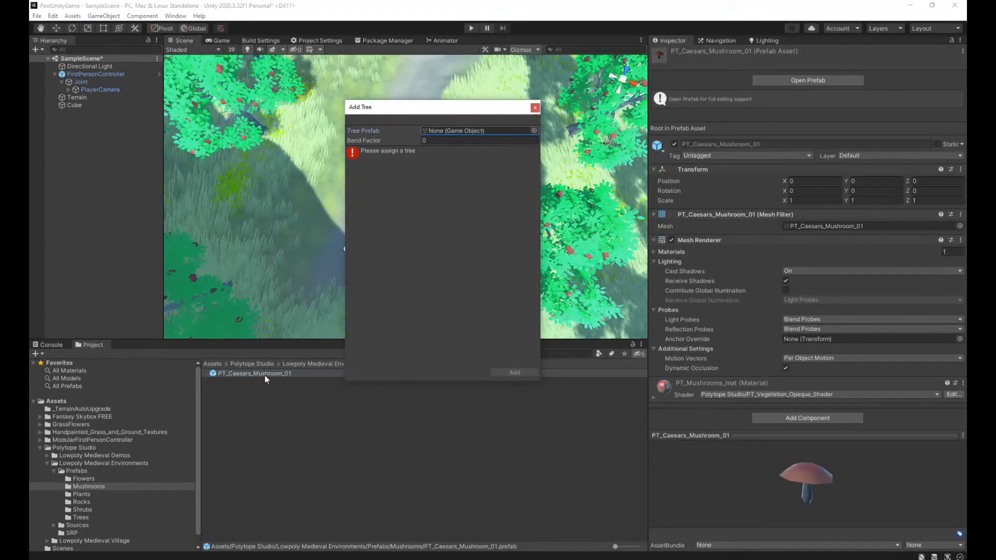
click(514, 372)
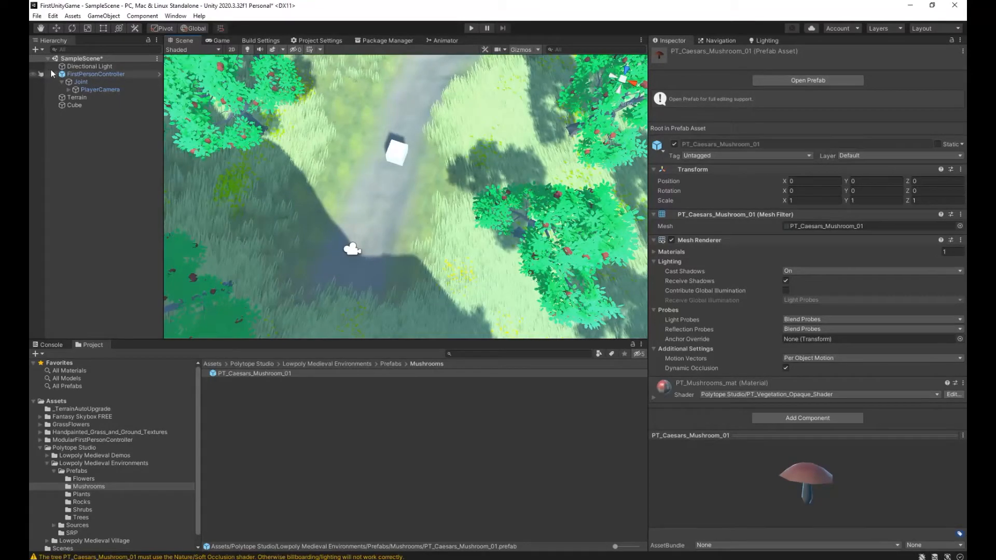
click(72, 93)
click(75, 97)
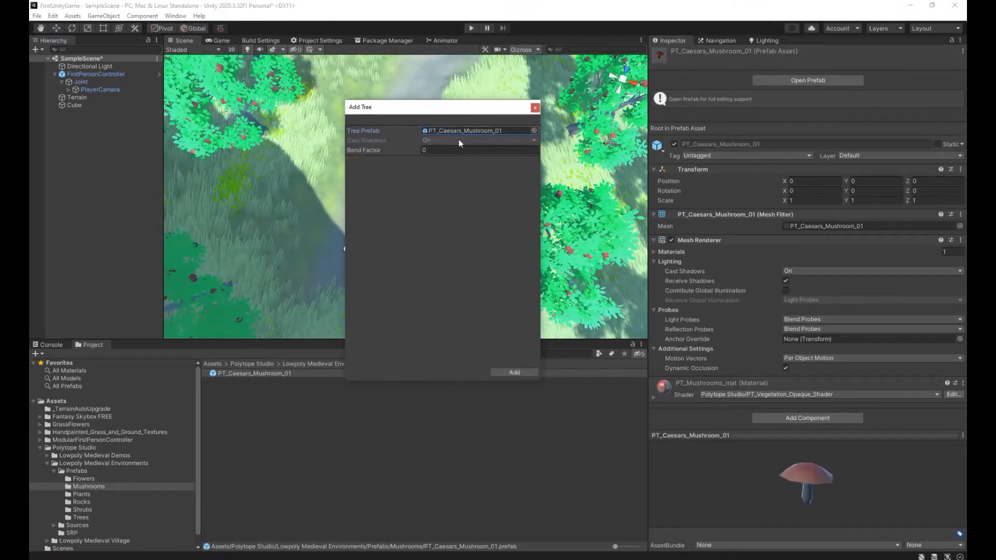
click(511, 373)
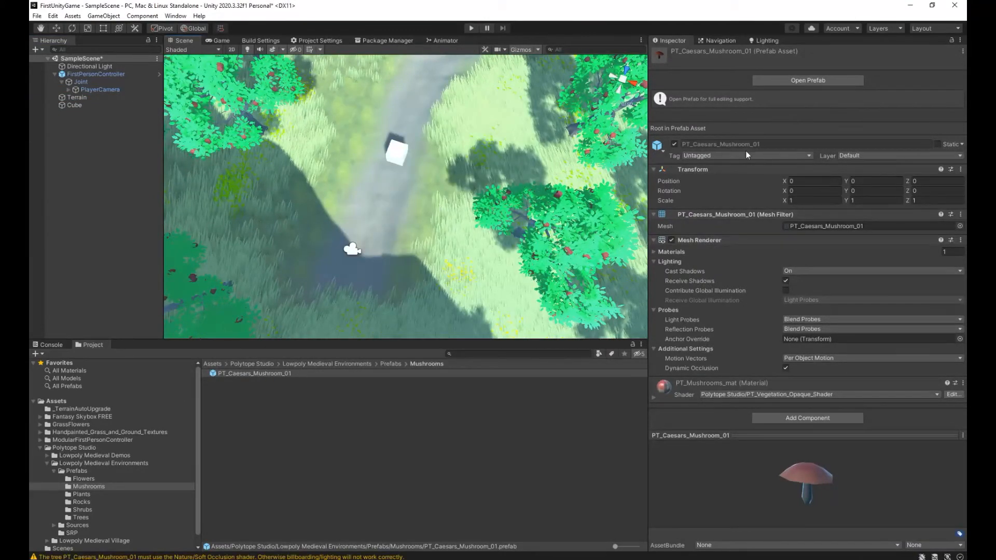
Reselect the Terrain and paint mushrooms on both sides of the path near the cube, lowering tree density to 13.
click(75, 98)
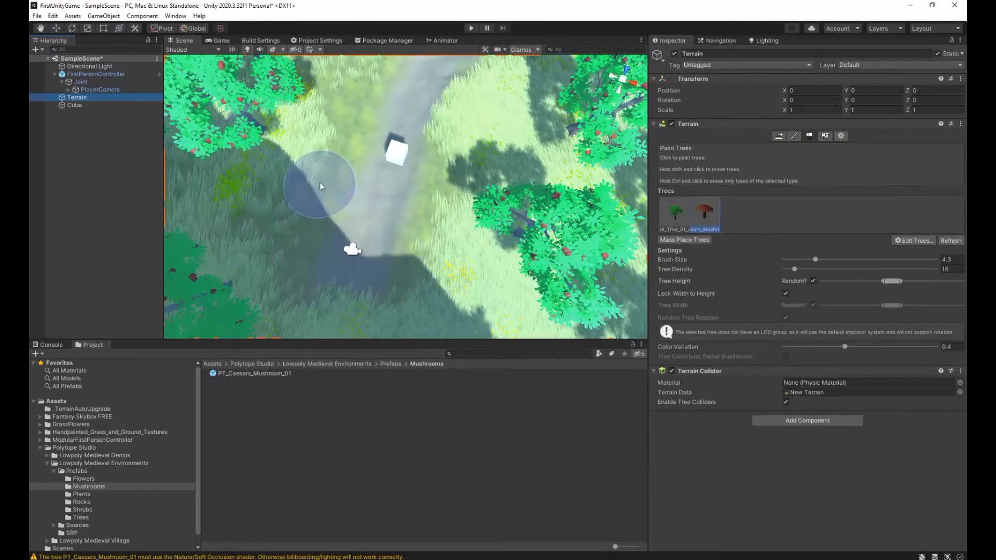
mouse_move(331, 166)
mouse_down()
mouse_move(341, 152)
mouse_move(319, 208)
mouse_up()
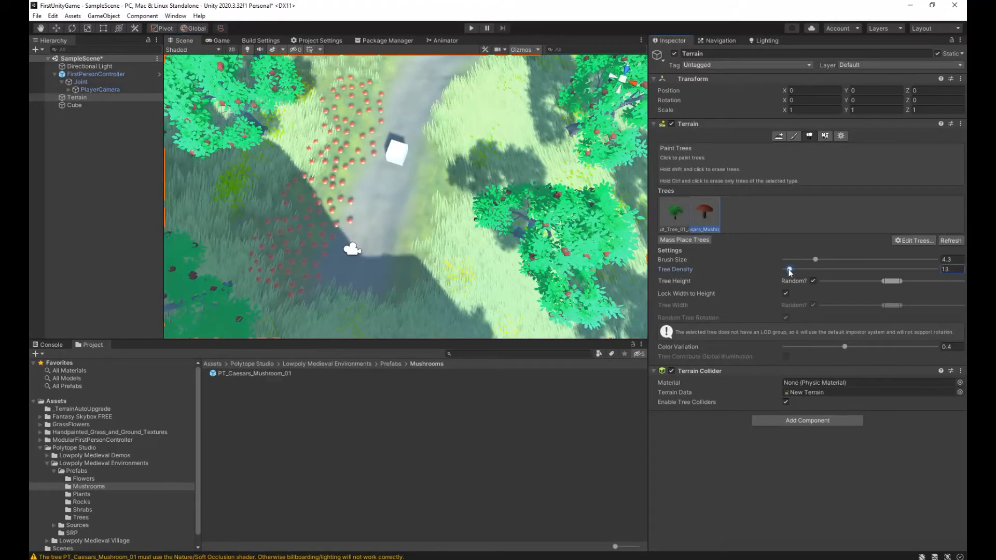
drag(416, 296, 456, 195)
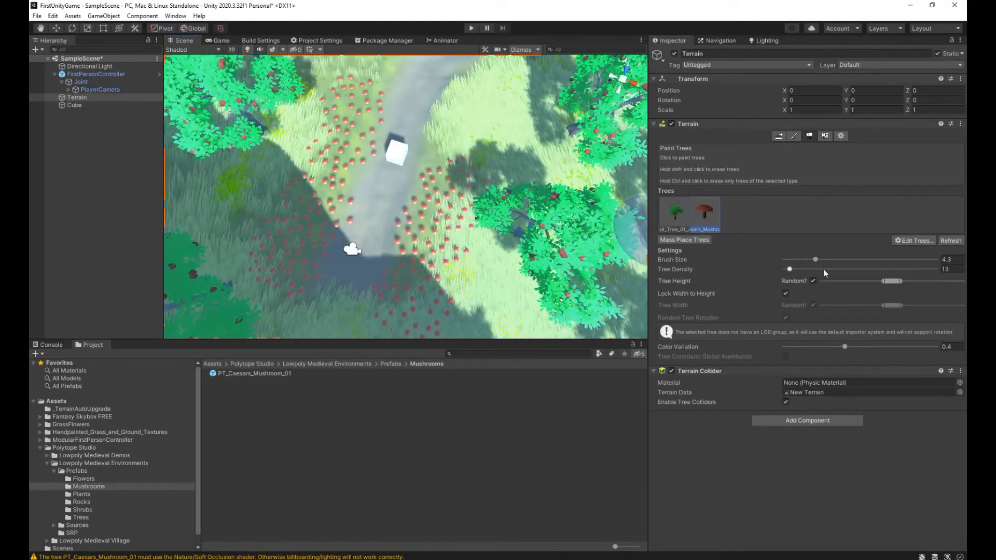
Set the brush size to 7.8 and tree density to 10, and paint mushrooms along the path edges and under the apple trees.
drag(790, 271, 787, 270)
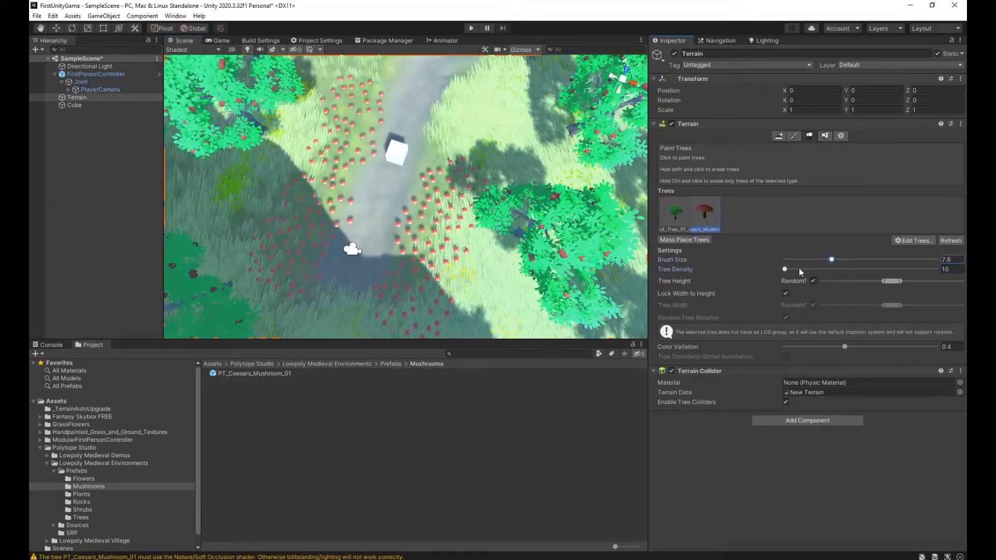
mouse_move(480, 150)
alt+mouse_down()
mouse_move(512, 81)
mouse_move(498, 109)
alt+mouse_up()
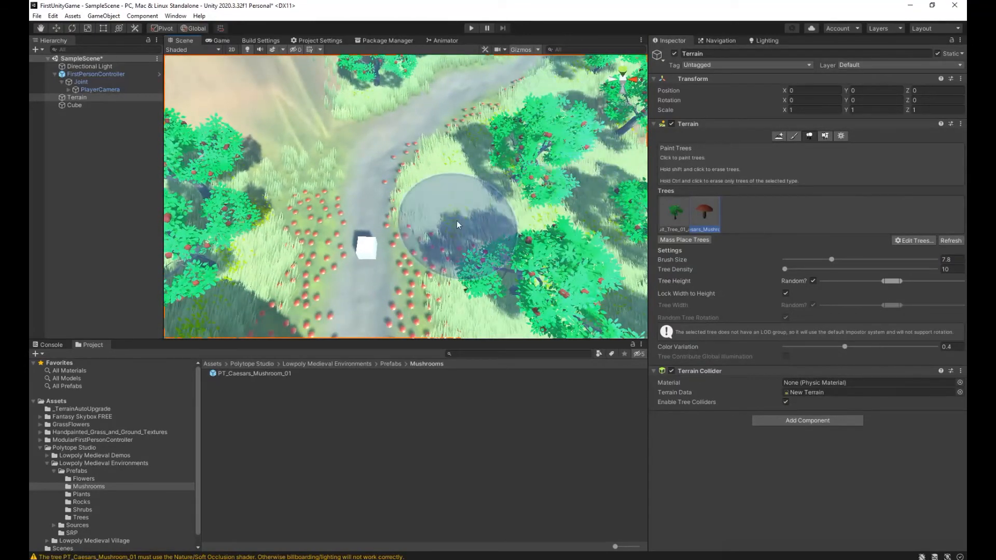
mouse_move(483, 200)
right_down()
mouse_move(514, 156)
mouse_move(516, 189)
right_up()
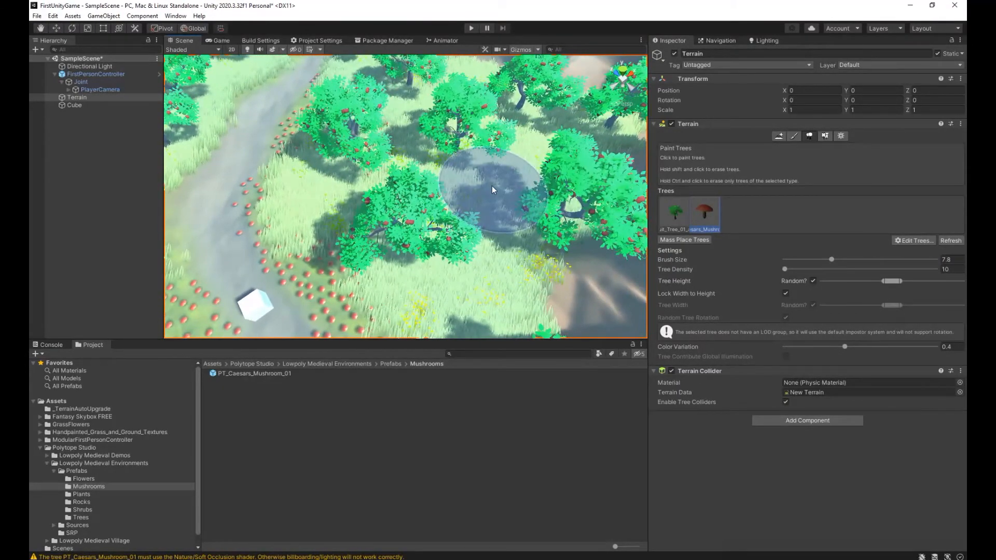
mouse_move(353, 132)
right_down()
mouse_move(332, 106)
mouse_move(123, 127)
mouse_move(290, 135)
mouse_move(309, 179)
right_up()
right_drag(383, 134, 441, 194)
right_drag(498, 104, 91, 104)
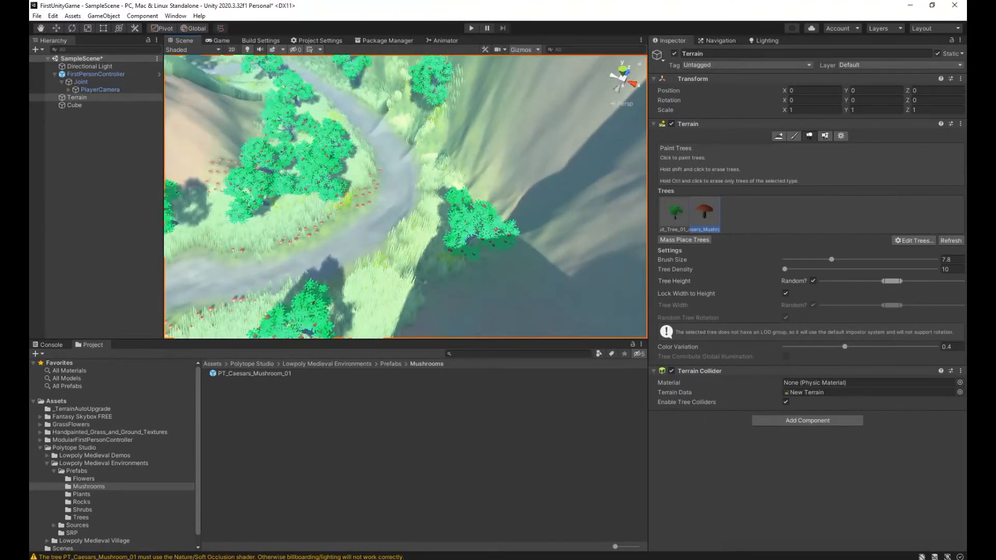
right_drag(311, 287, 148, 280)
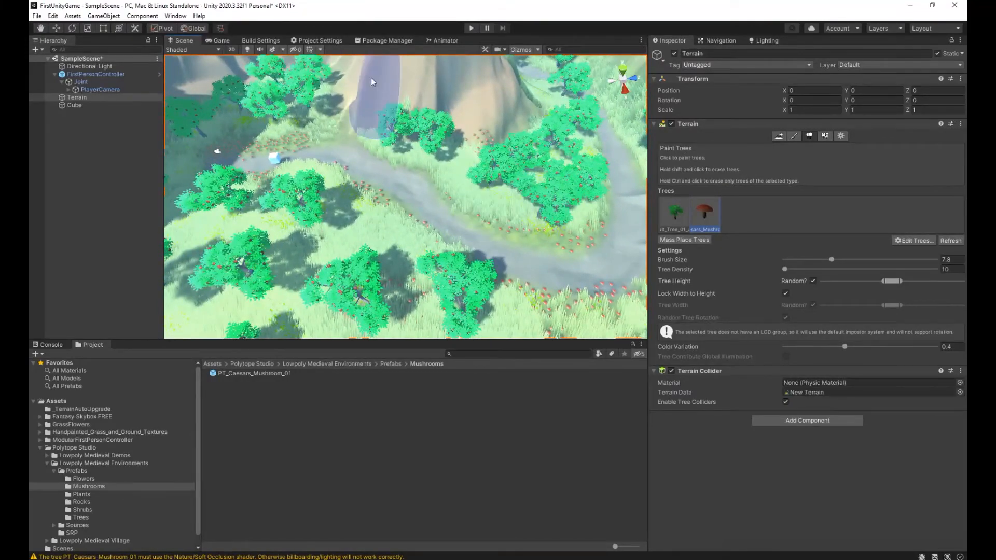
Play-test the scene by walking through the grass and along the mushroom-lined path, and exit Play mode.
click(472, 28)
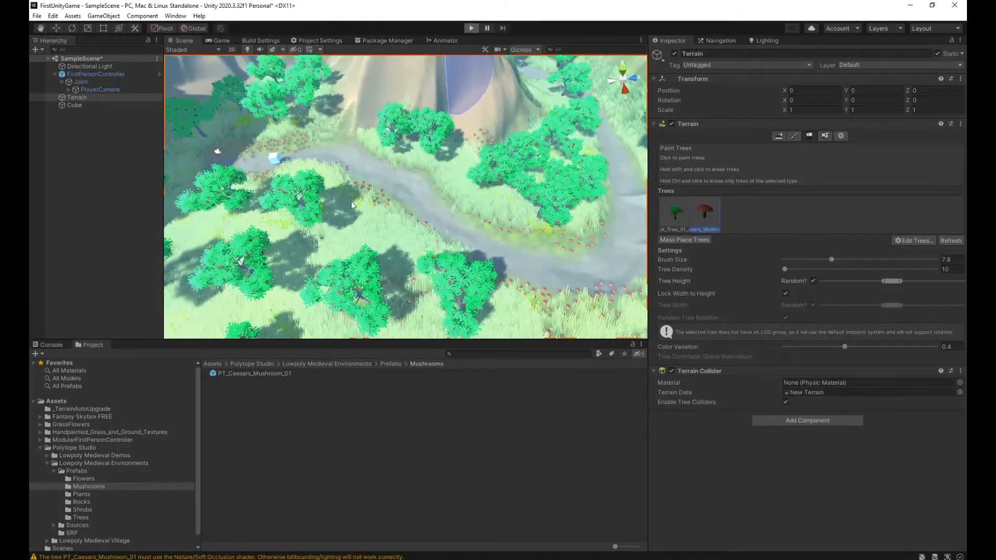
key(w)
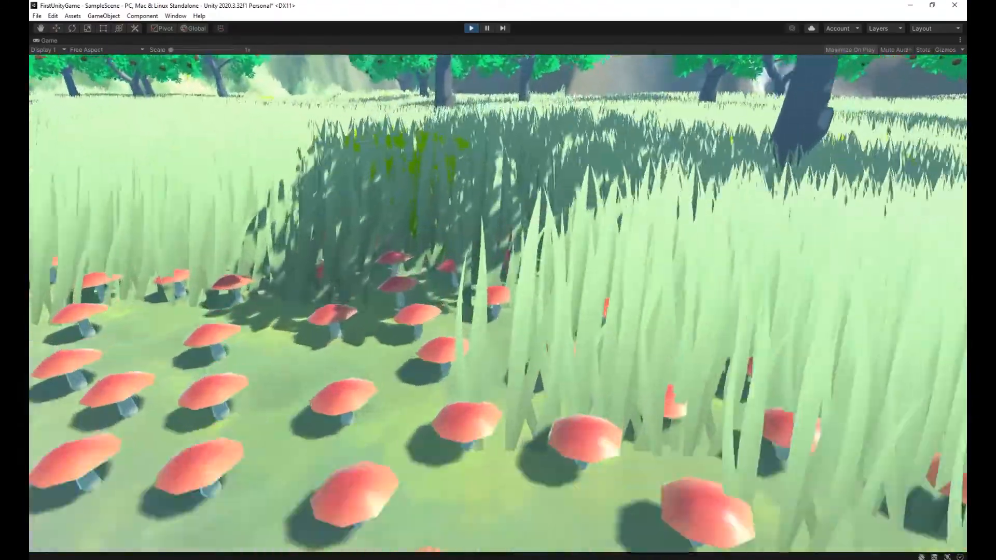
key(w)
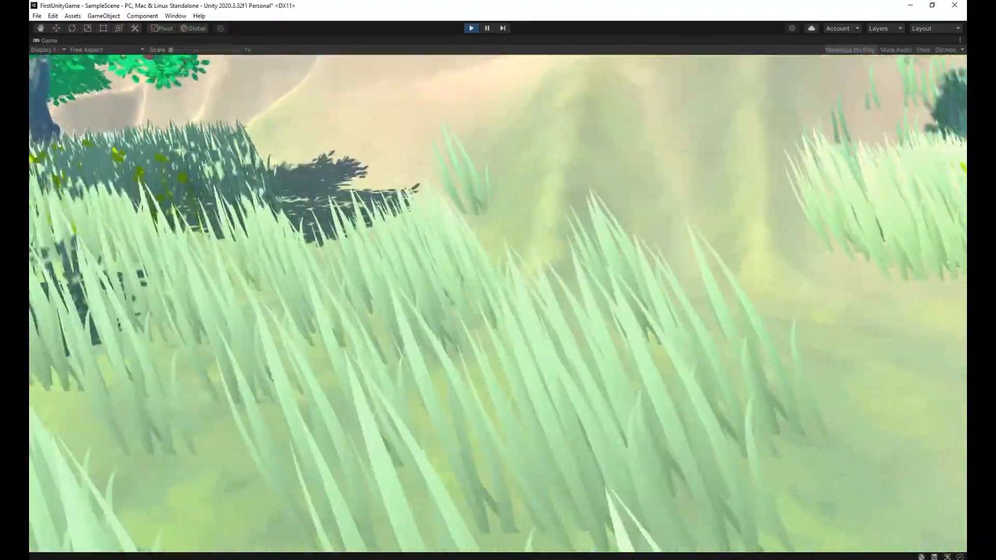
key(w)
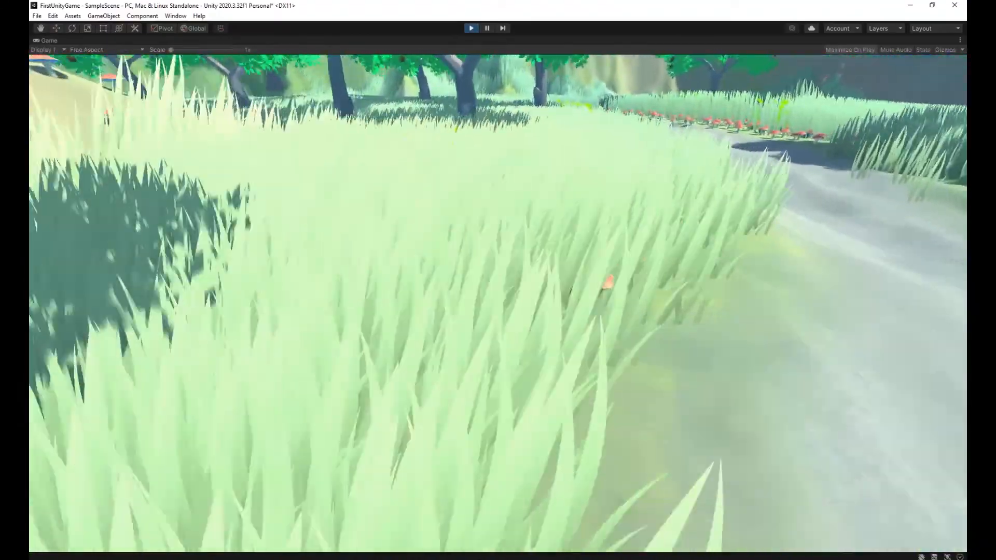
key(w)
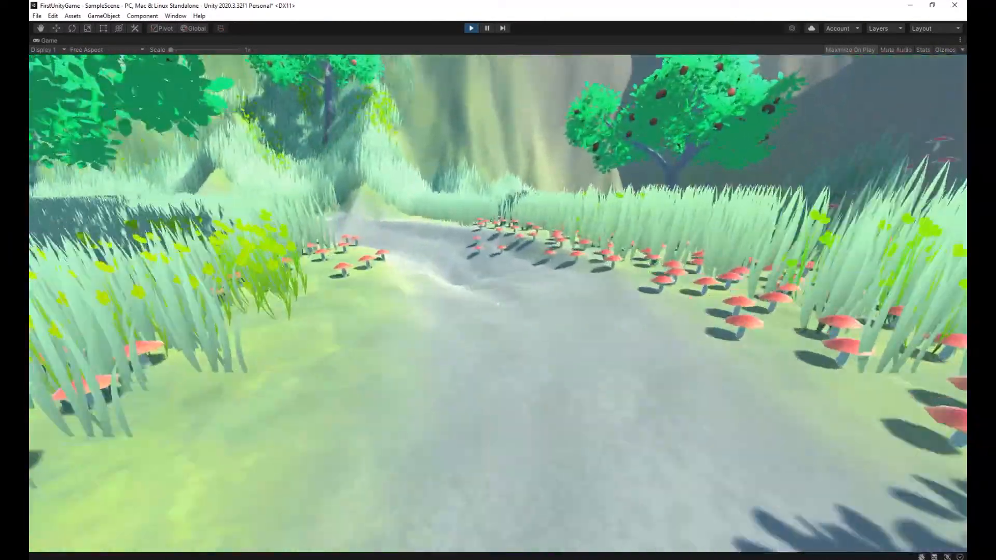
key(w)
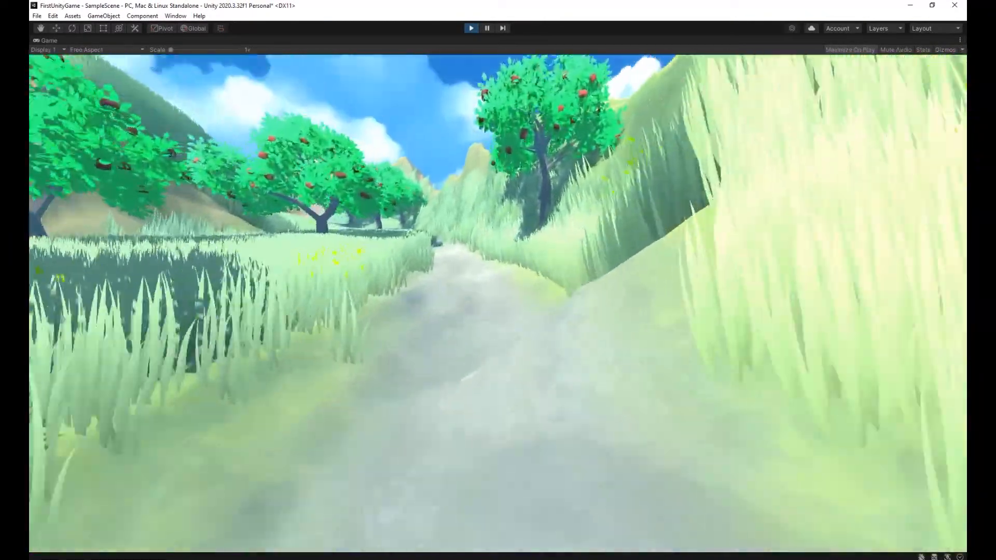
key(w)
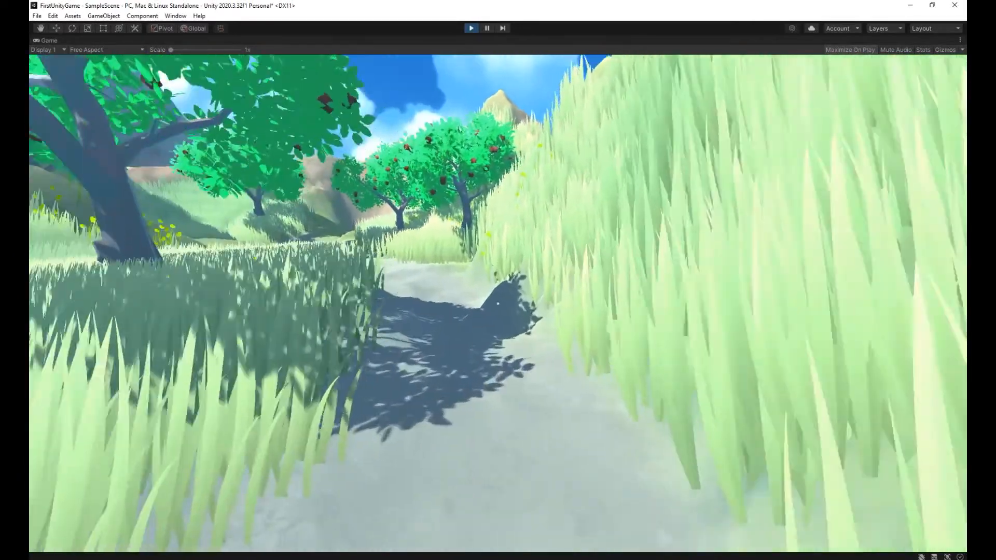
key(w)
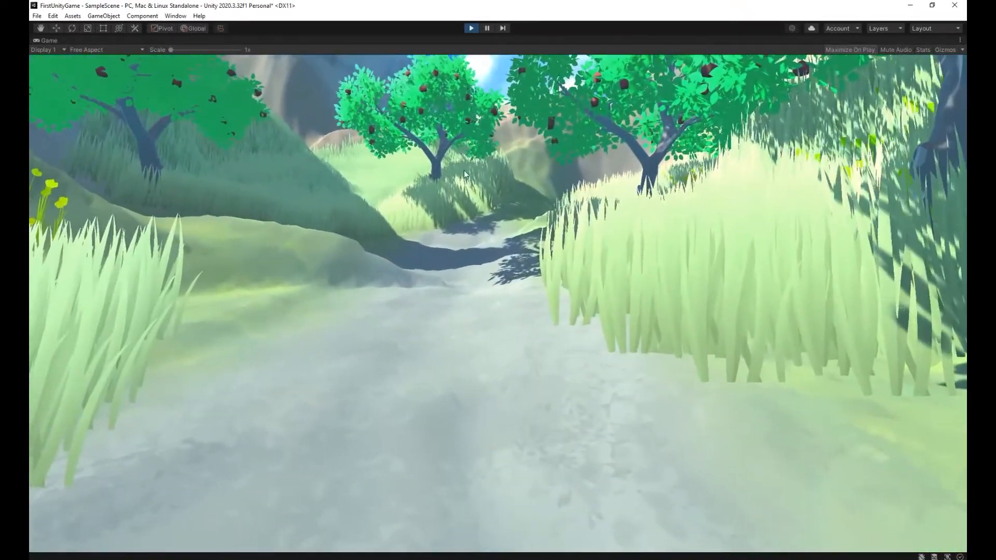
key(Escape)
click(471, 28)
Run the game once more for a short walk along the path, and inspect the terrain around the cube from above in the Scene view.
right_drag(459, 243, 696, 209)
key(w)
key(s)
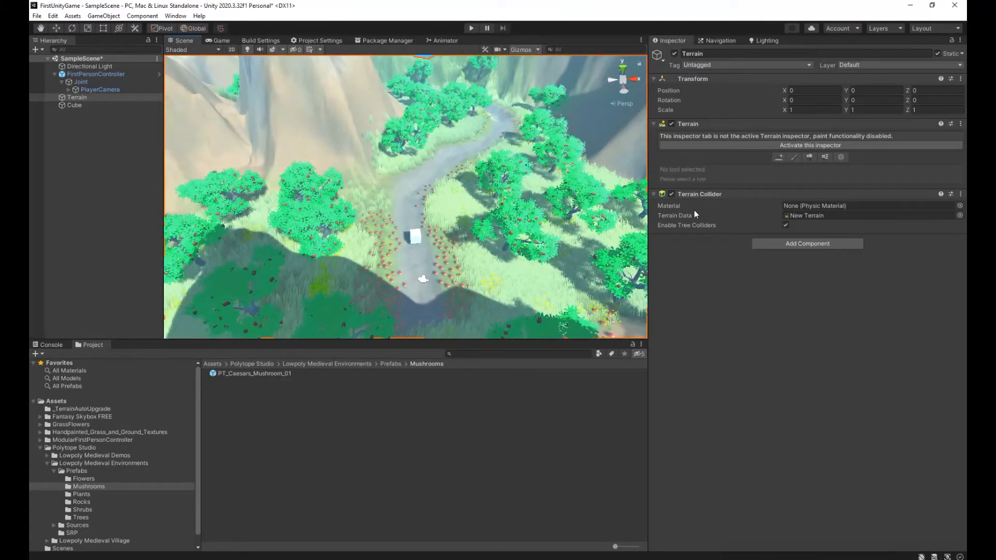
key(ctrl+p)
key(w)
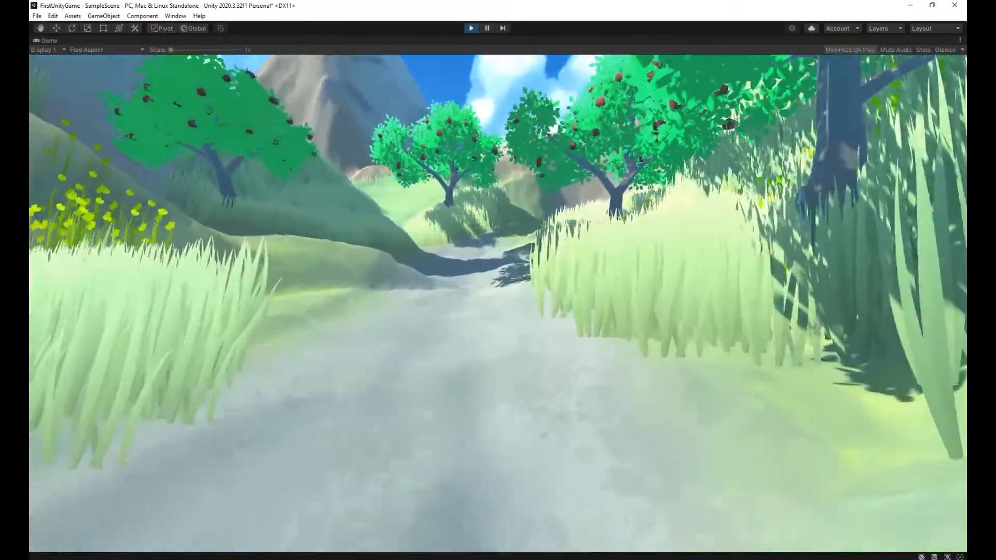
key(Escape)
key(ctrl+p)
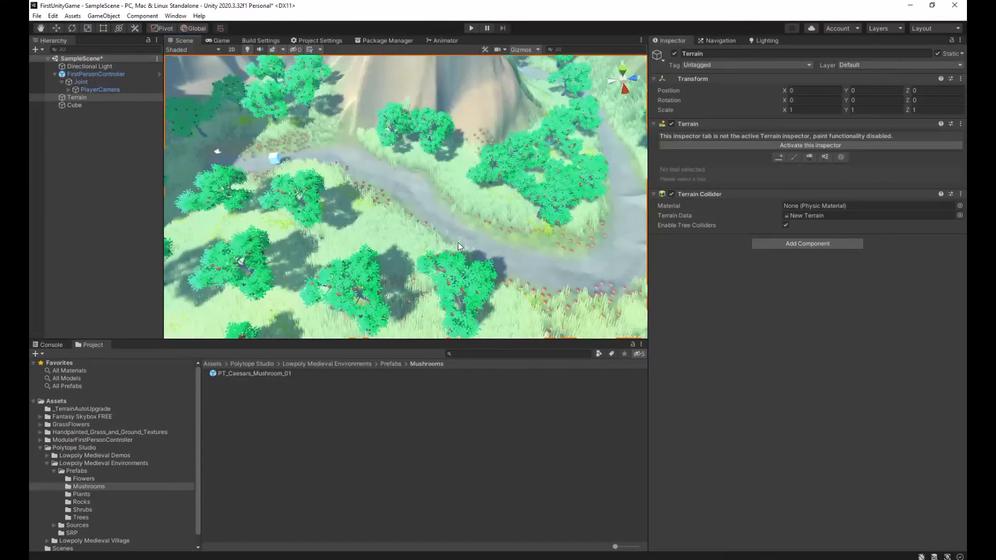
right_drag(558, 192, 701, 208)
key(w)
key(s)
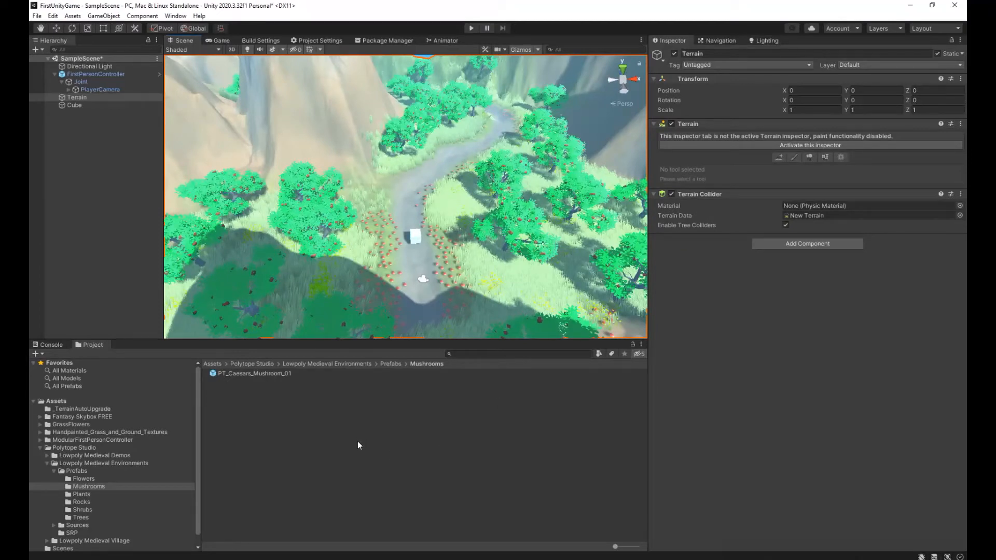
Browse the Lowpoly Medieval Environments prefabs, checking the Plants folder, and select PT_Menhir_Rock_02 in the Rocks folder.
right_drag(444, 222, 178, 398)
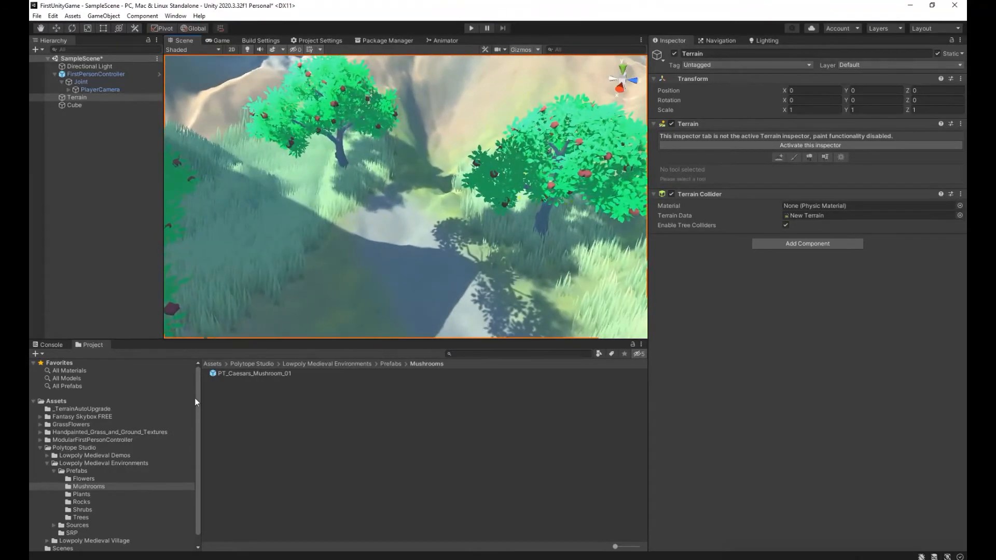
click(301, 364)
double_click(227, 374)
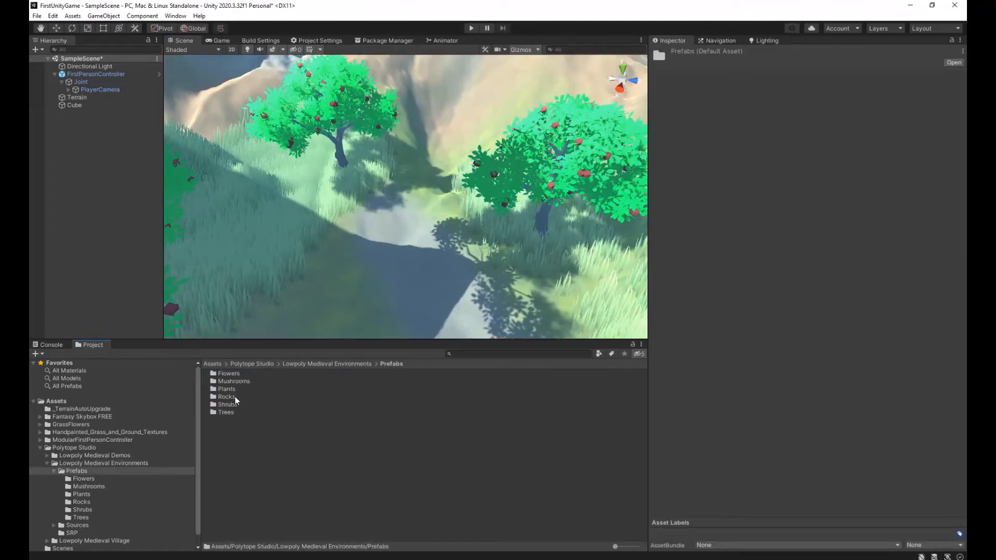
double_click(226, 389)
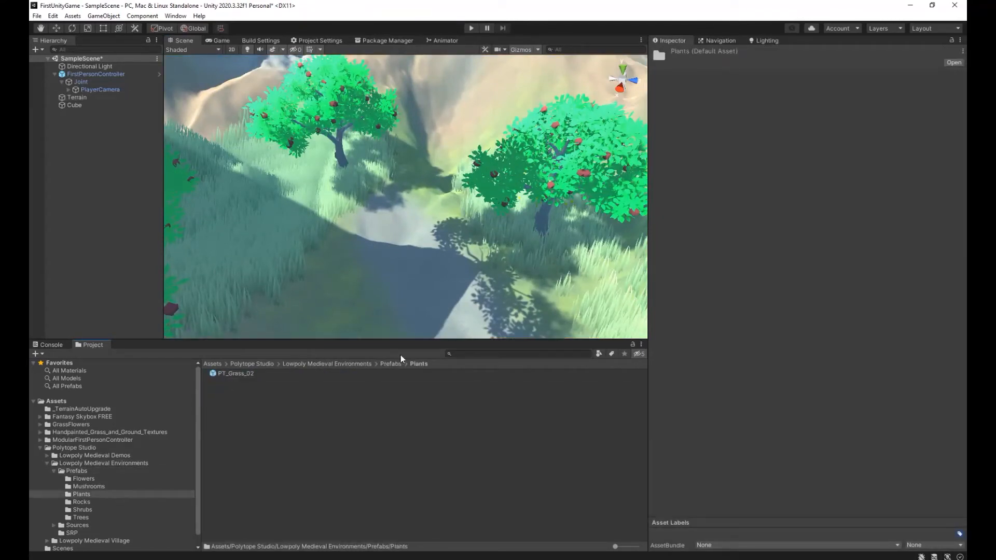
click(392, 364)
double_click(235, 398)
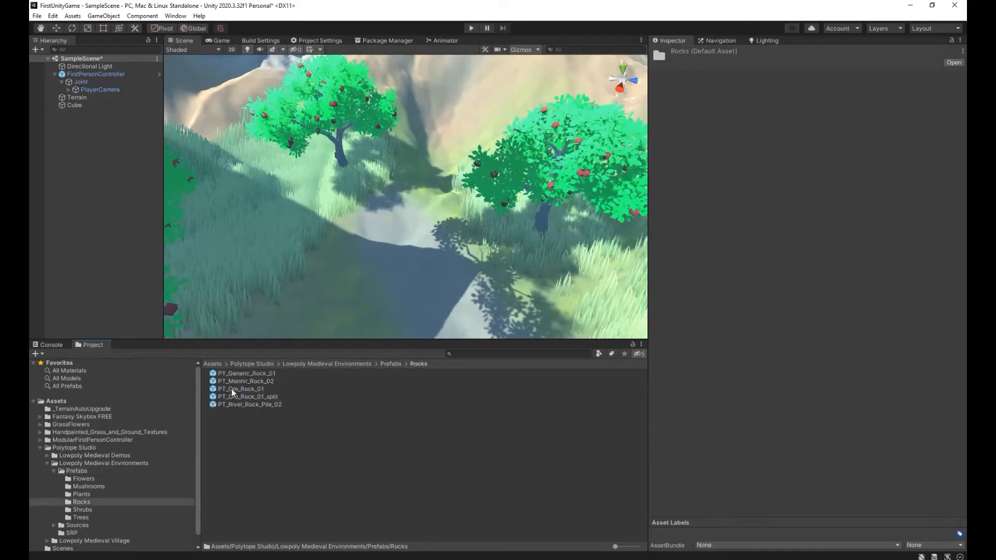
click(232, 389)
click(251, 373)
click(249, 382)
Place PT_Menhir_Rock_02 on the path between the two apple trees, undoing the first placement and repeating it.
drag(248, 383, 403, 230)
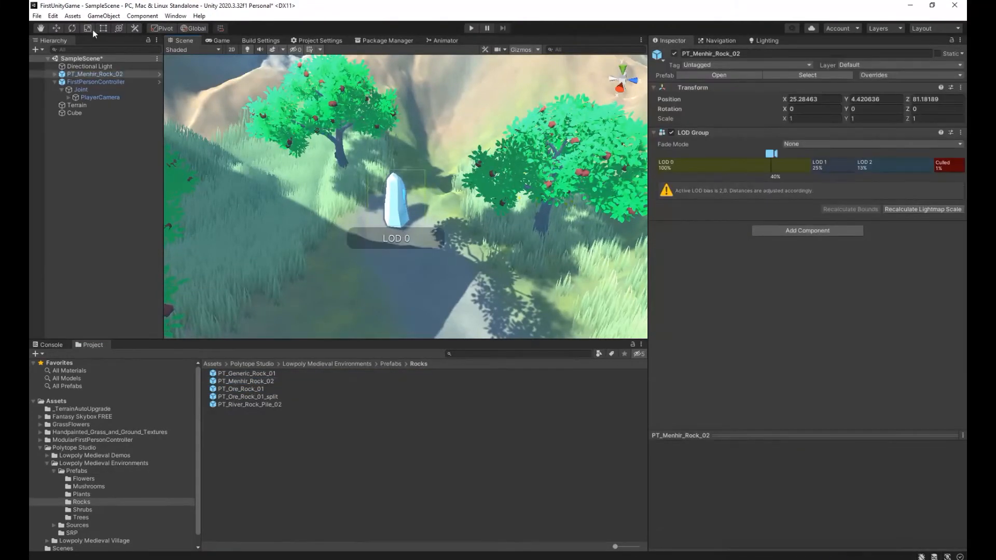
key(ctrl+z)
click(249, 382)
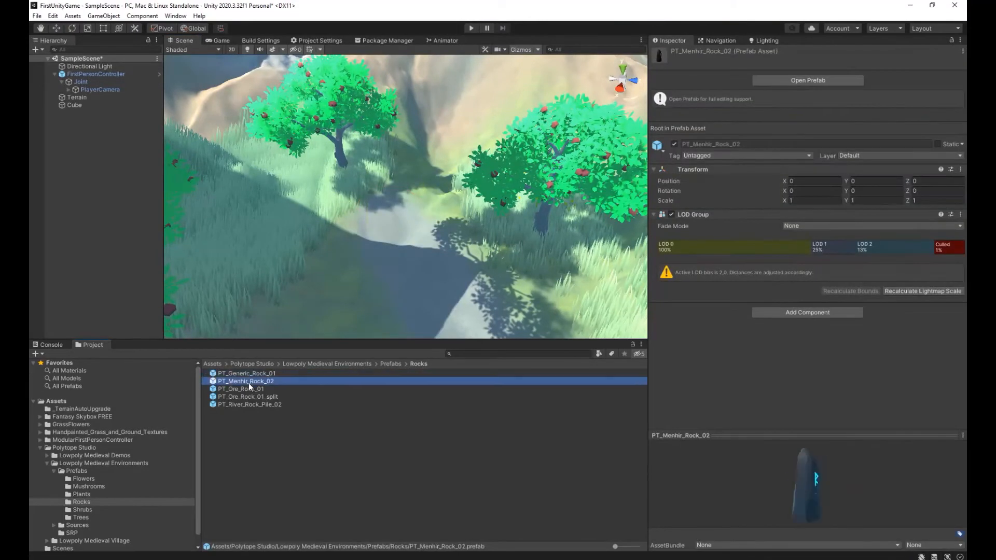
drag(249, 384, 396, 228)
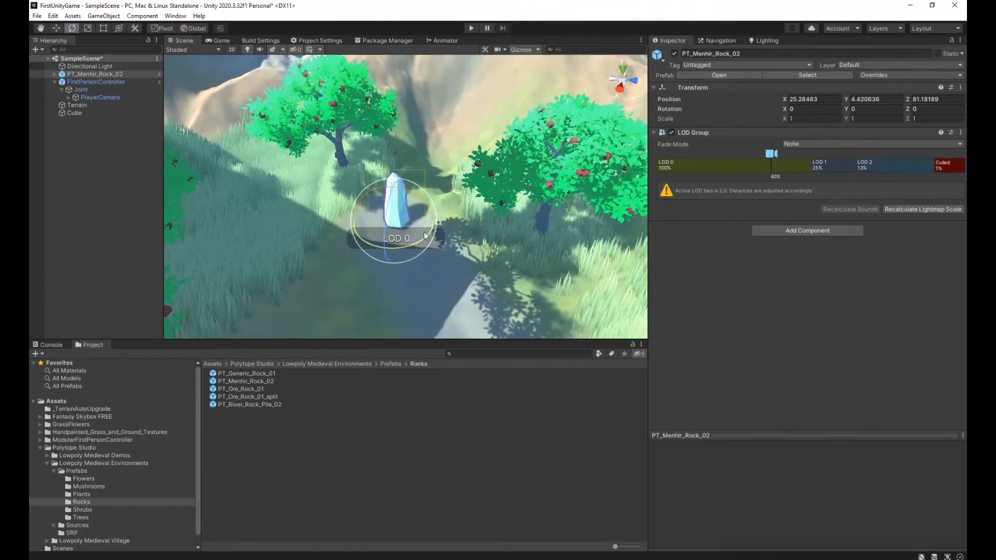
Rotate the menhir rock to 69.356 on Y and lower it to Y position 4.111 so its base sinks into the path.
click(341, 253)
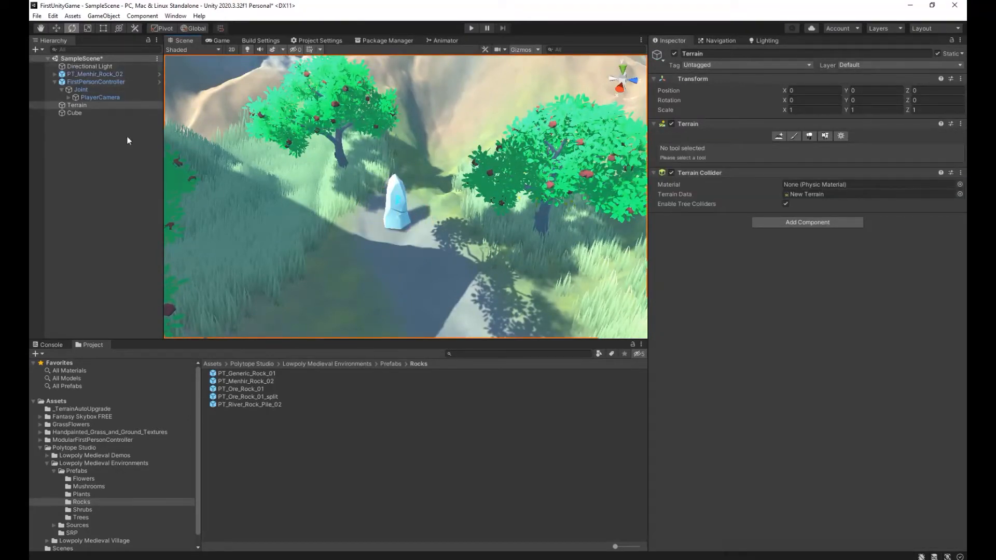
click(61, 27)
key(w)
right_drag(435, 268, 397, 169)
click(406, 151)
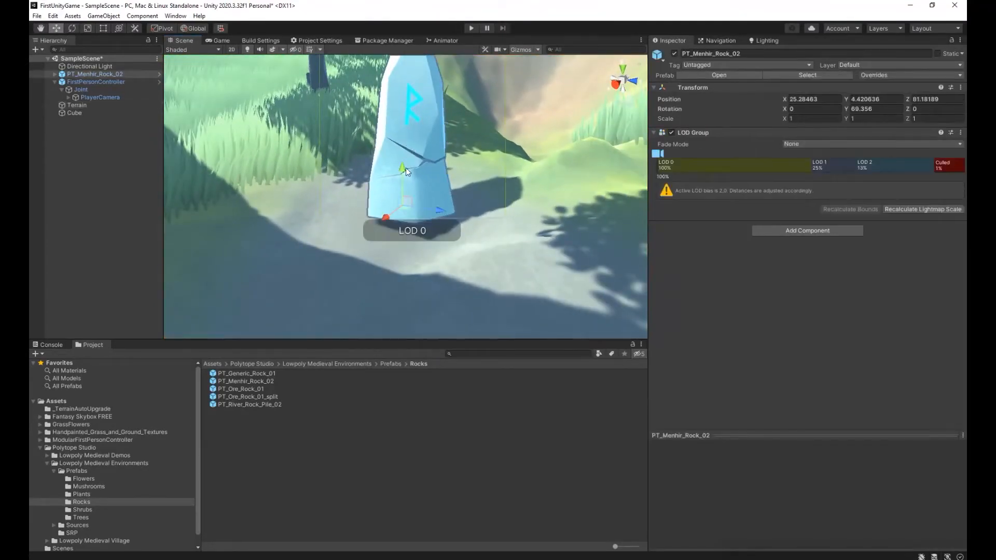
drag(406, 167, 405, 186)
Run the game, follow the path through the grass to the menhir rock and examine its rune side up close.
key(s)
right_drag(503, 292, 550, 272)
key(f)
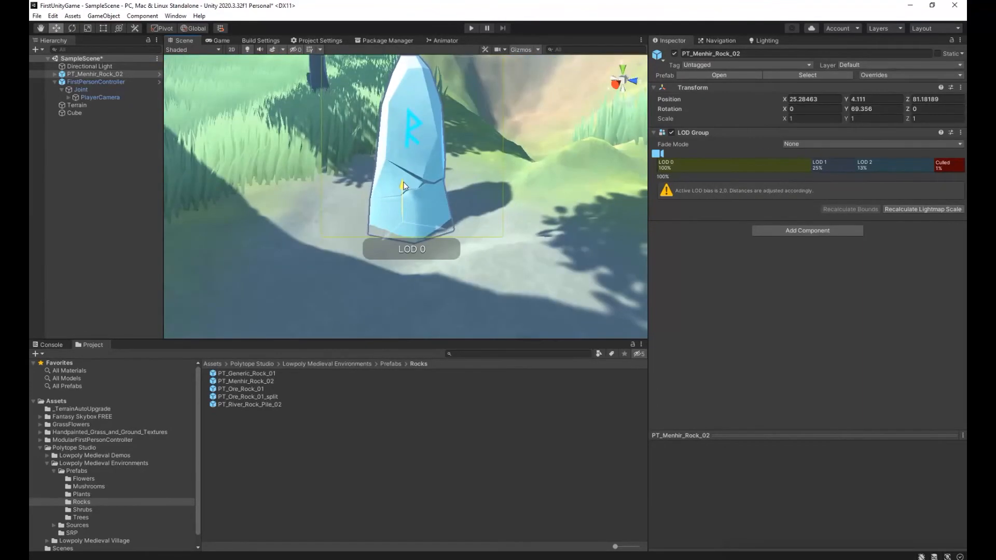
right_drag(510, 299, 571, 315)
key(s)
right_drag(459, 275, 737, 313)
key(s)
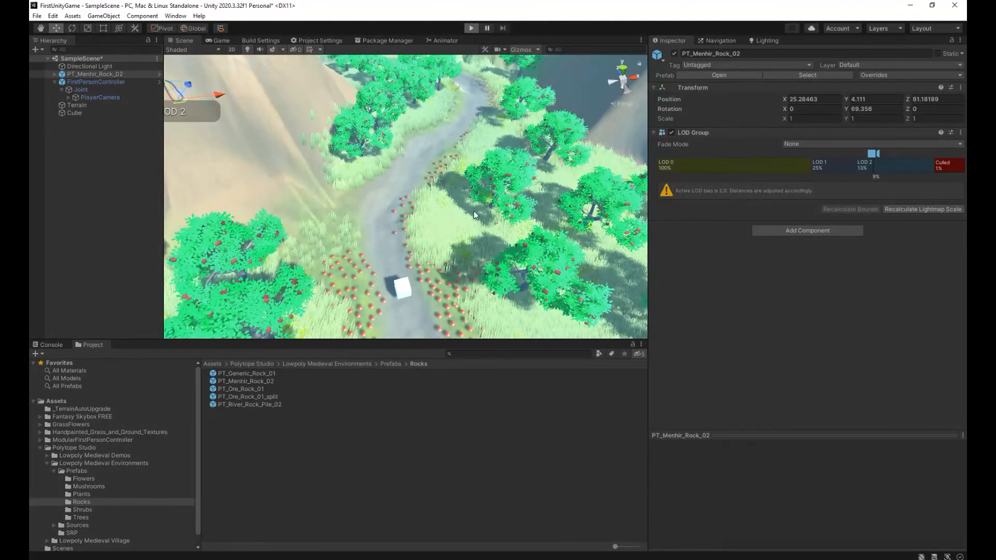
key(w)
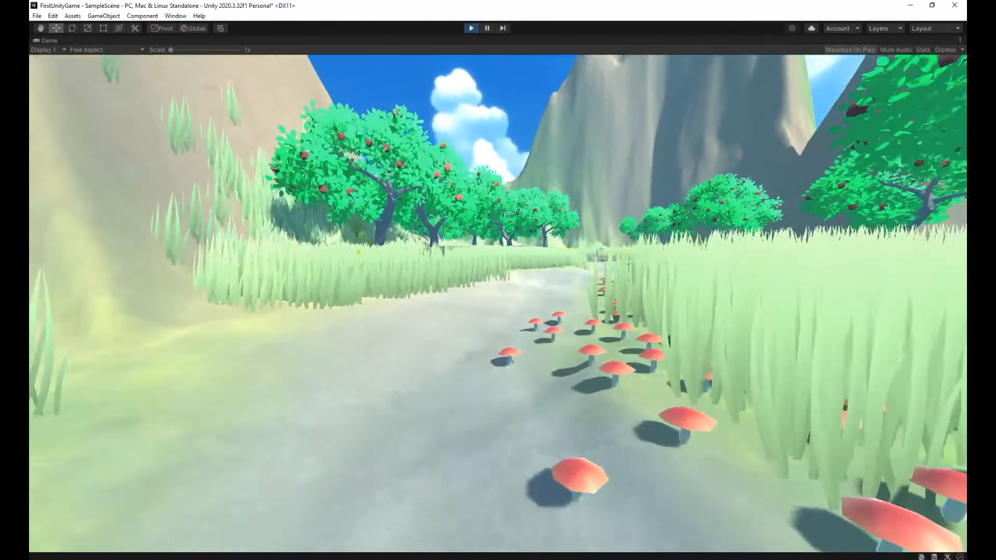
key(w)
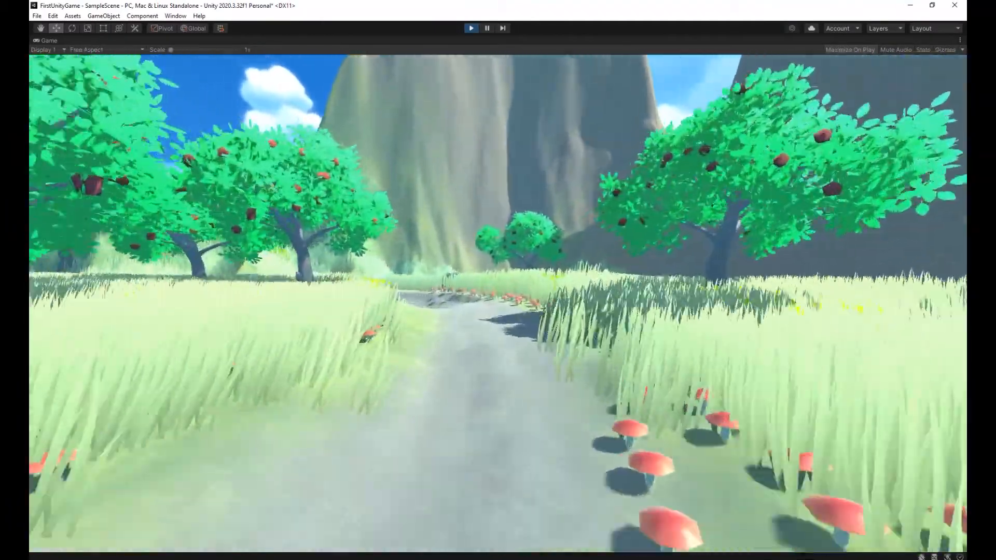
key(w)
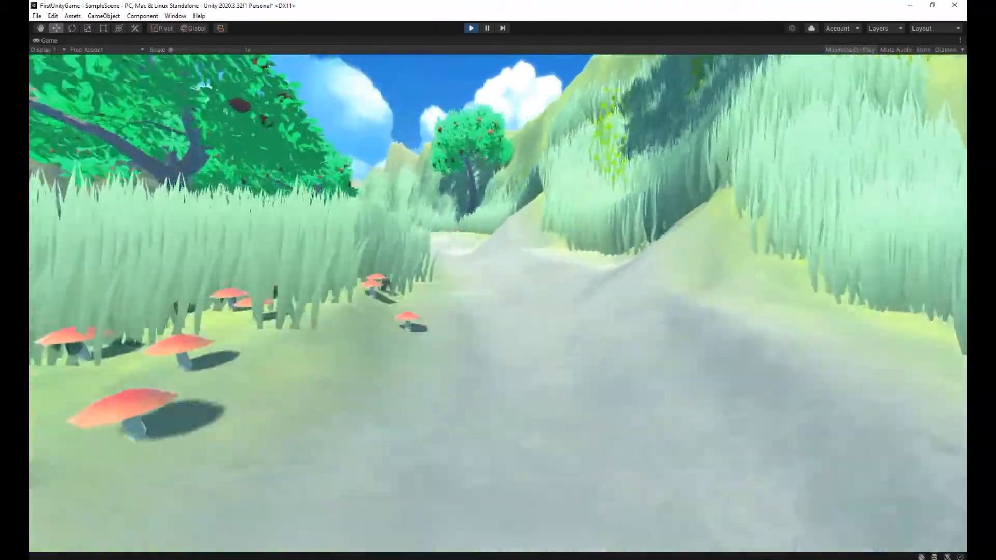
key(w)
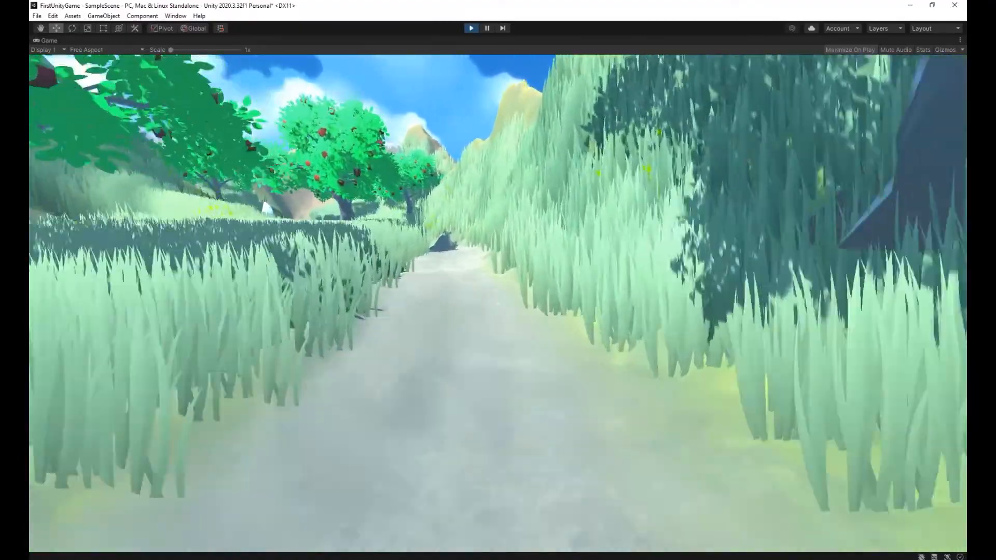
key(w)
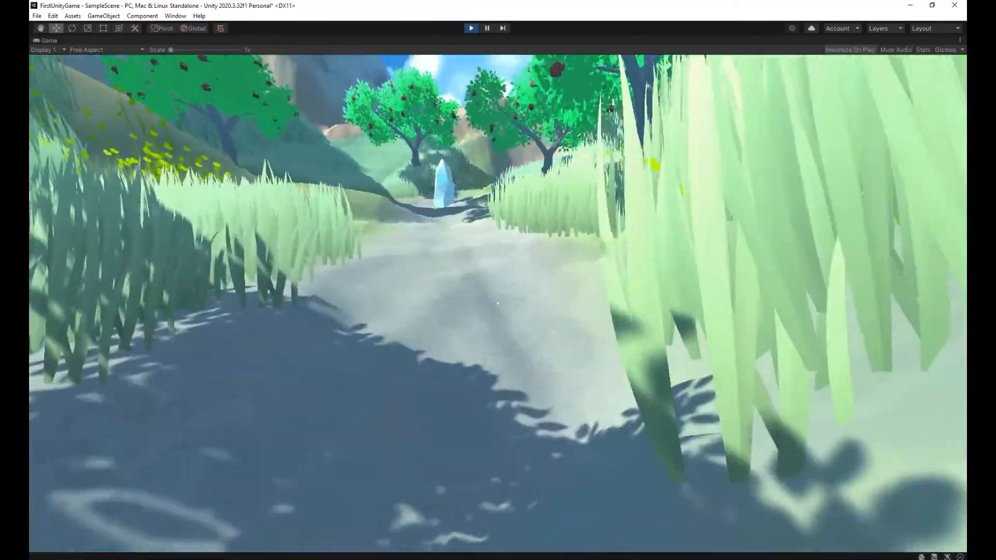
key(w)
key(w)
key(s)
key(w)
key(s)
key(w)
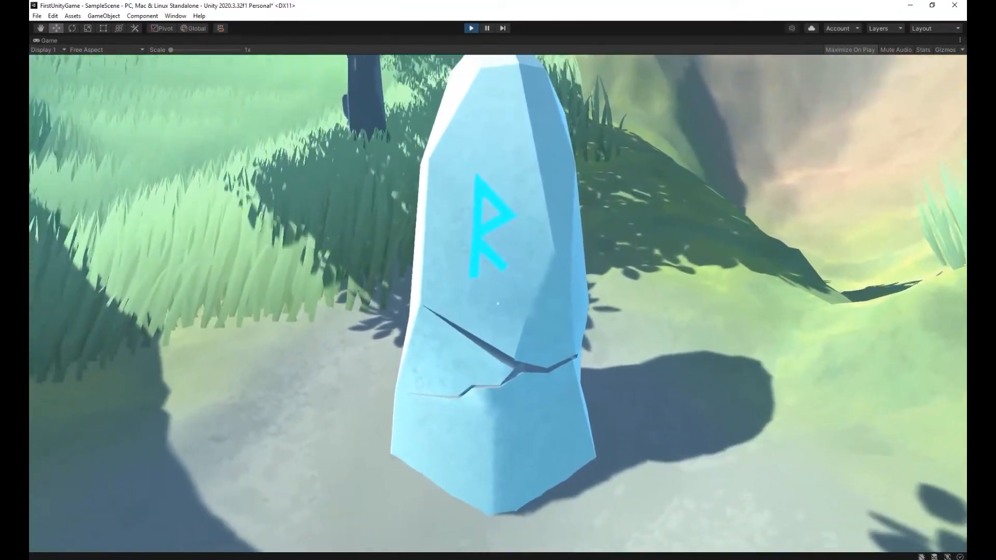
Walk back through the grass and mushrooms to the cube, look around it, and exit Play mode.
key(w)
key(w)
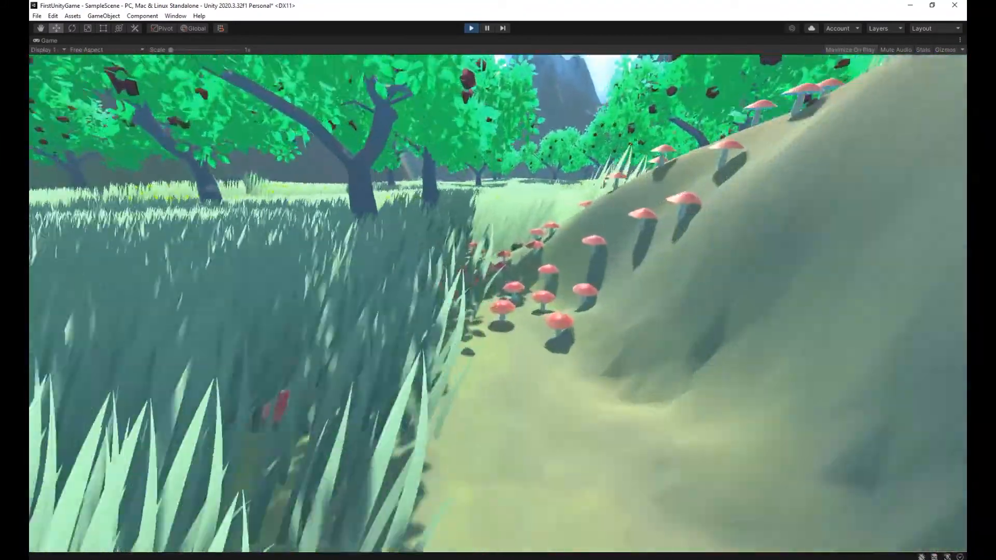
key(w)
key(w)
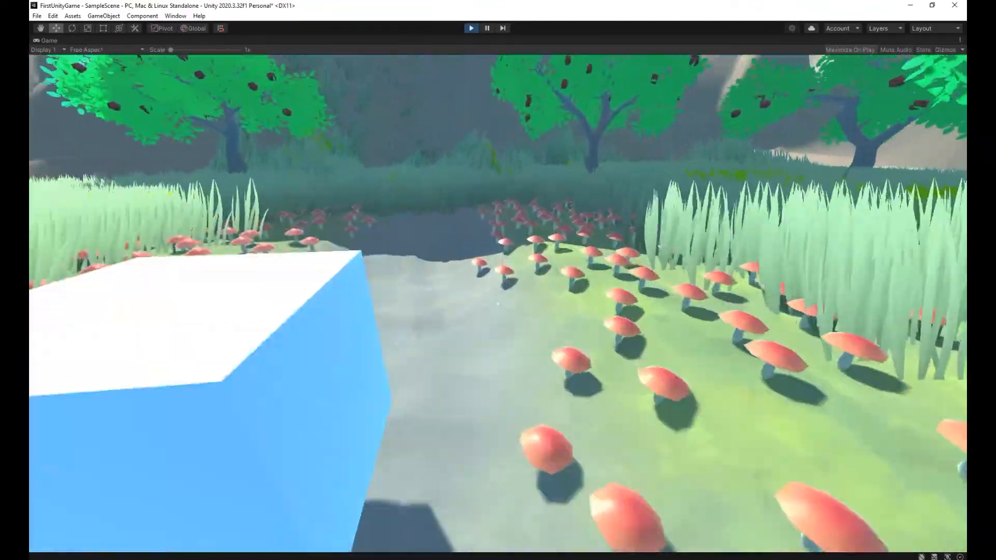
key(w)
key(Escape)
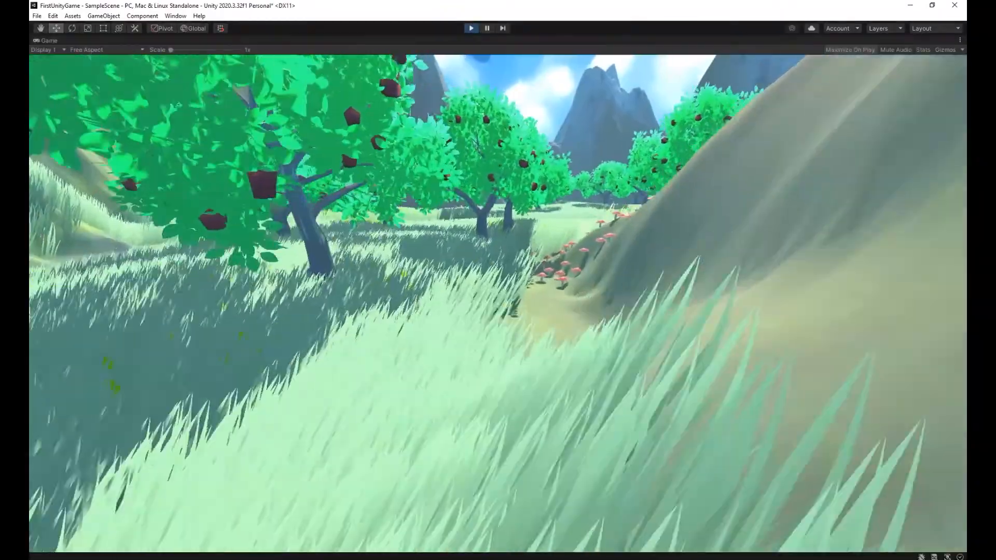
key(w)
key(w)
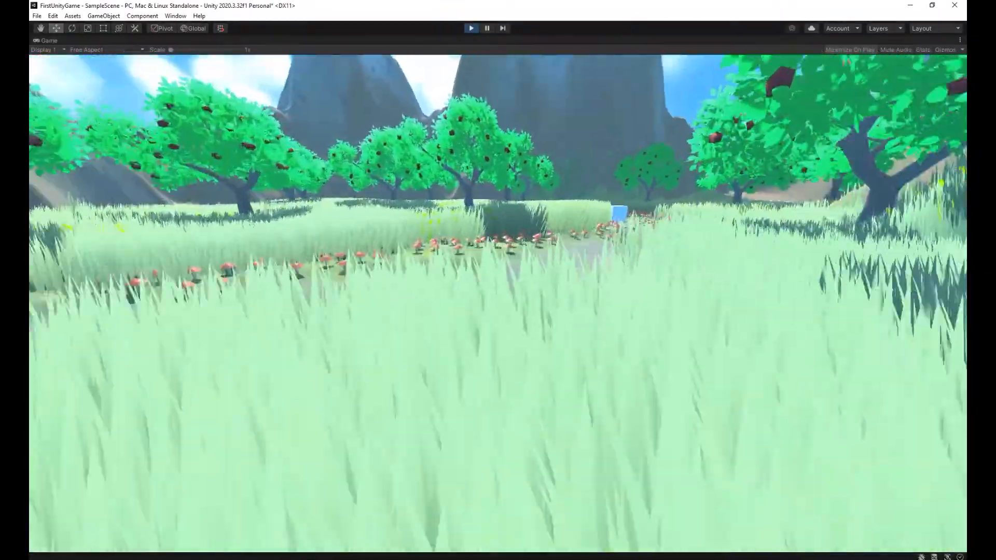
key(w)
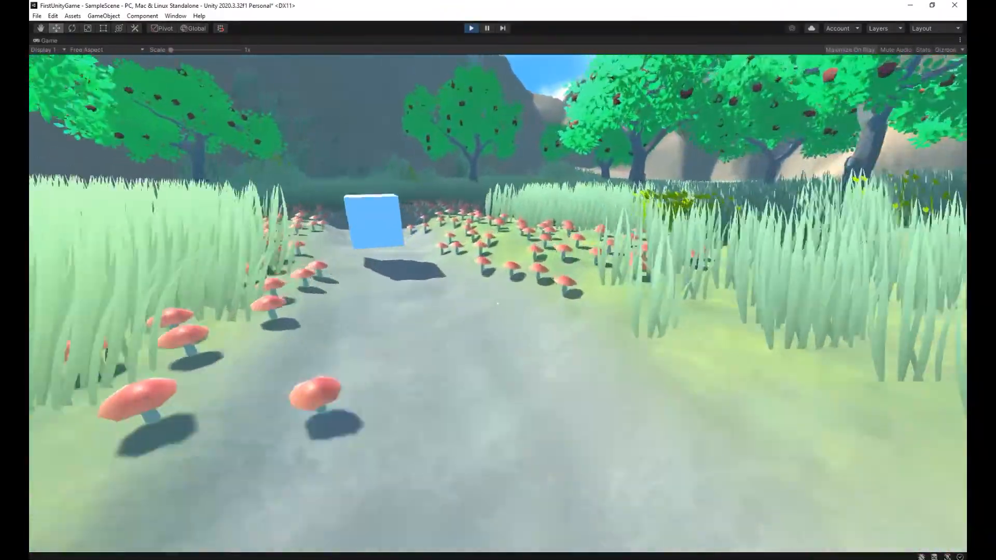
key(w)
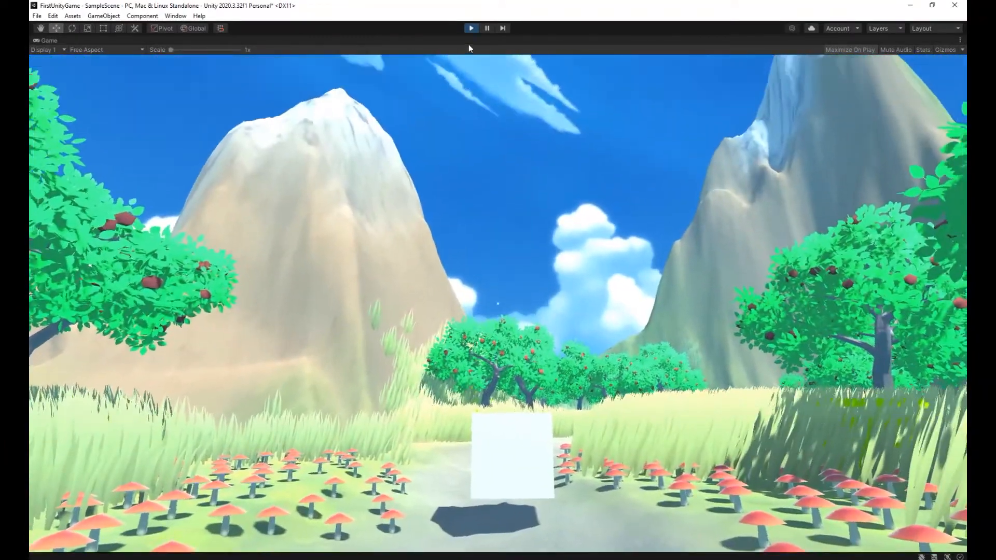
click(472, 28)
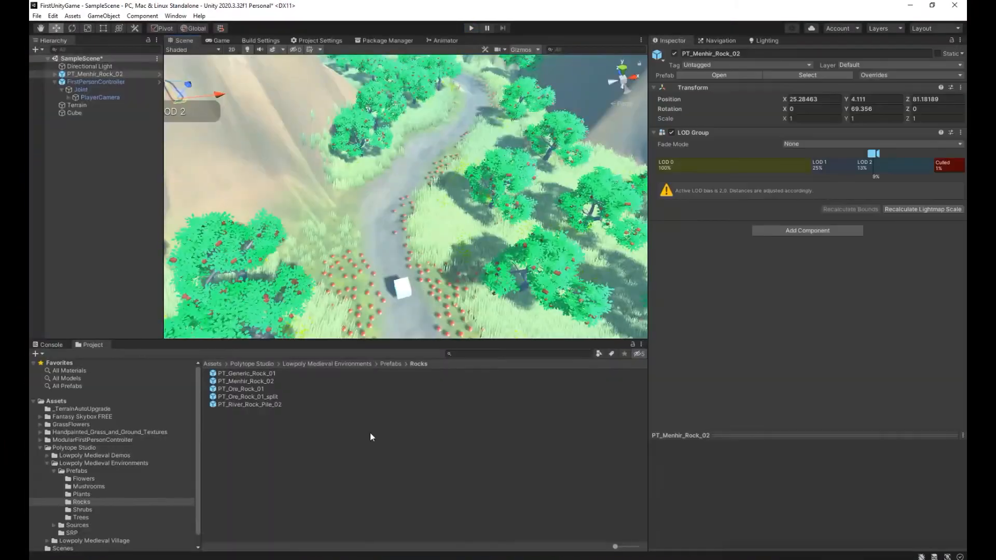
Create a new prefab in the root Assets folder and name it Orb.
click(213, 364)
mouse_move(355, 219)
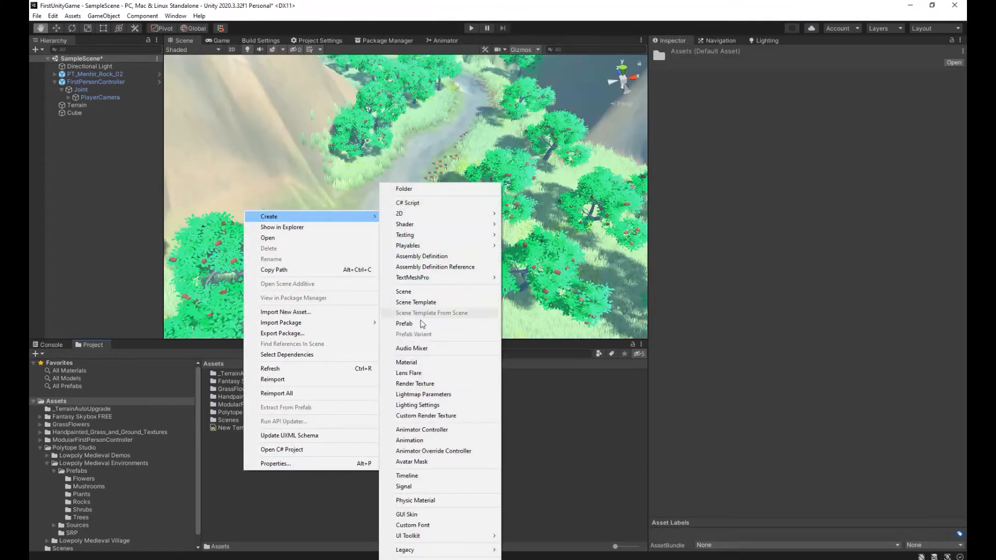
click(405, 324)
key(Return)
click(246, 431)
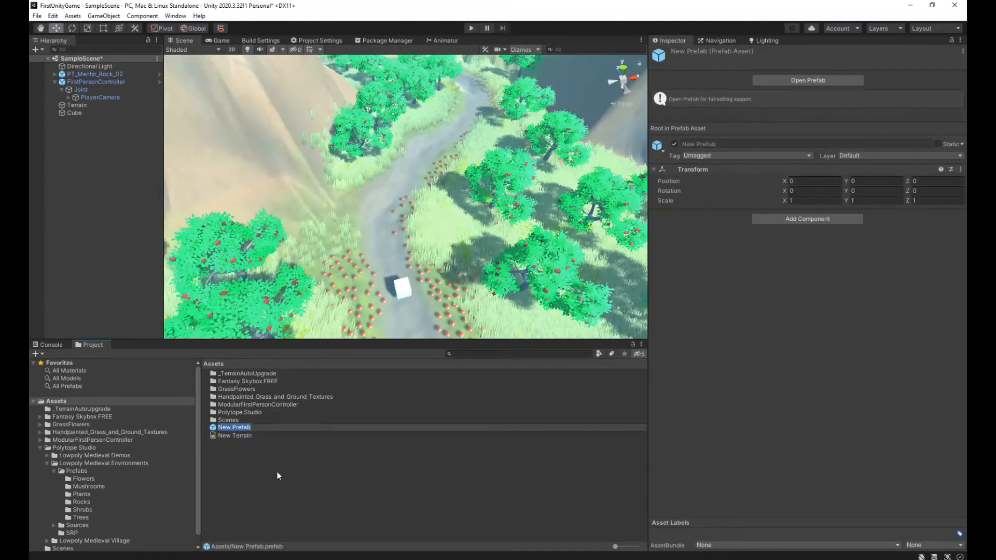
text(Orb)
key(Return)
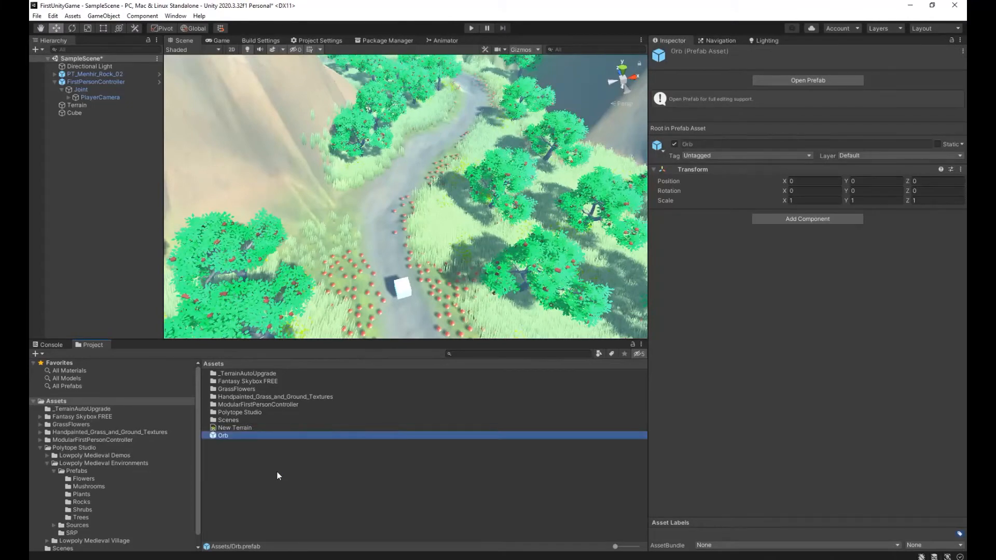
Open the Orb prefab for editing and add a 3D sphere as its child.
double_click(252, 436)
click(35, 50)
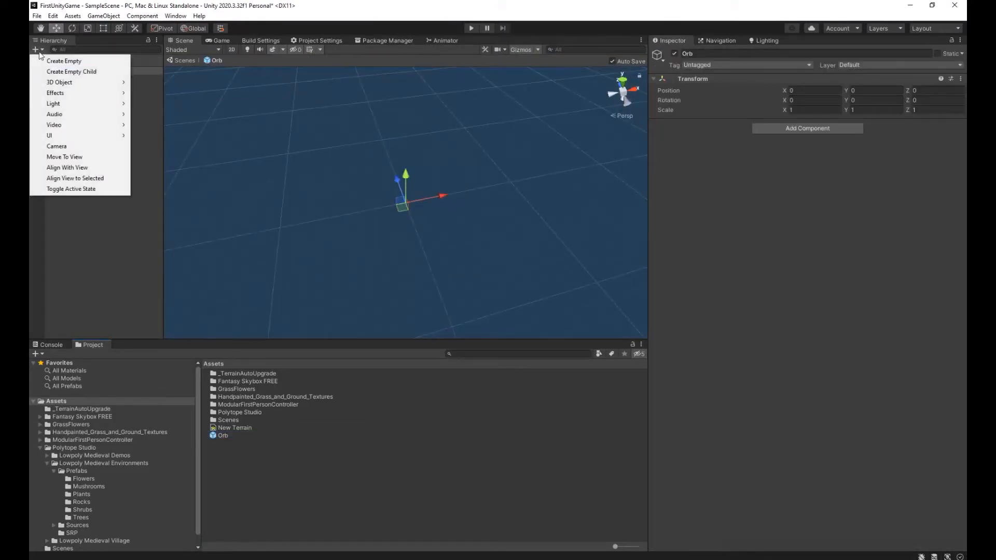
mouse_move(82, 83)
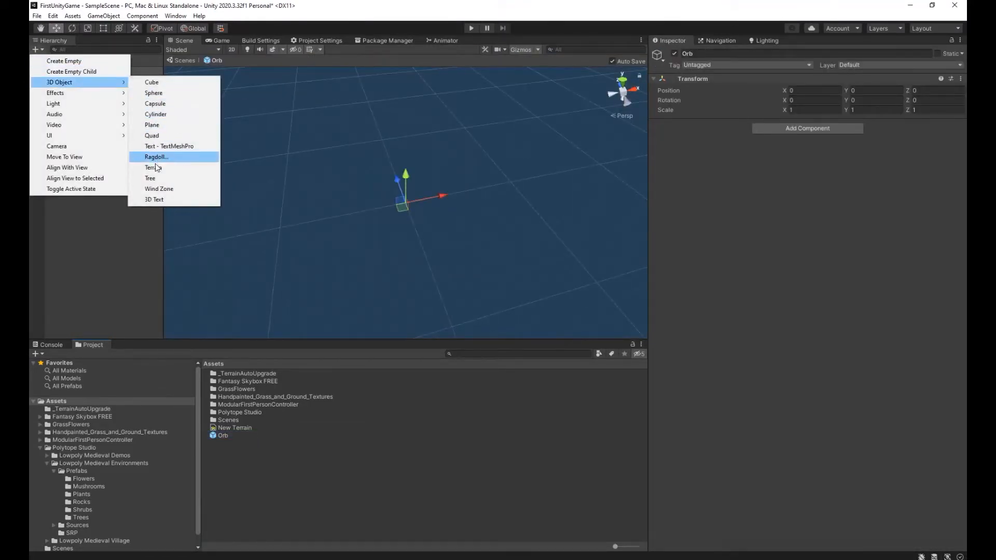
click(154, 93)
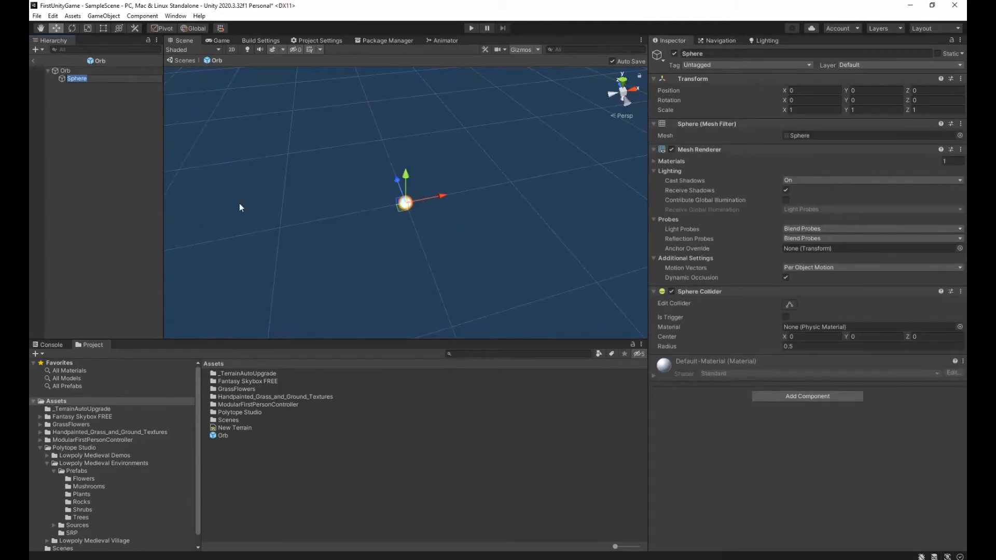
click(70, 96)
click(79, 79)
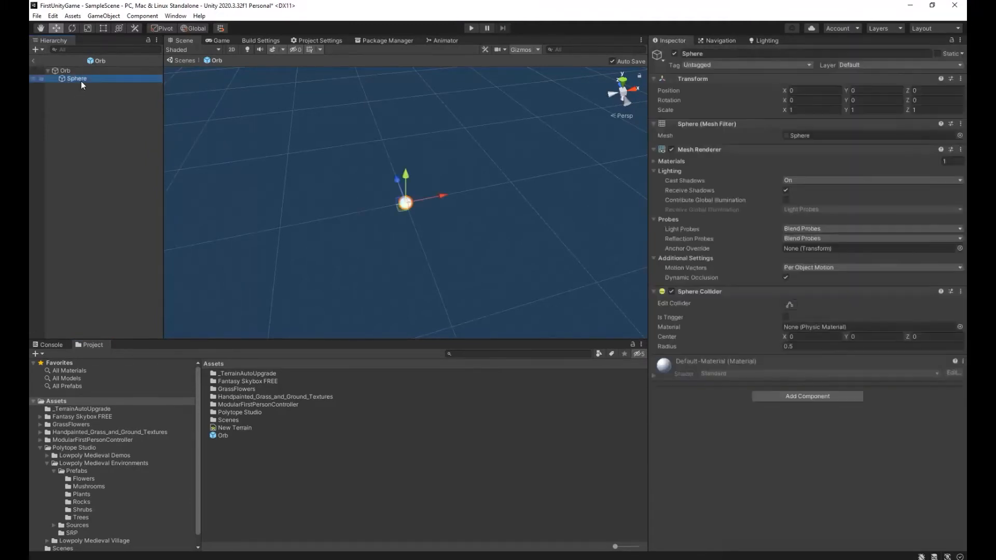
Add a Sphere Collider to the prefab's Orb root object and set its radius to 1.5.
click(76, 73)
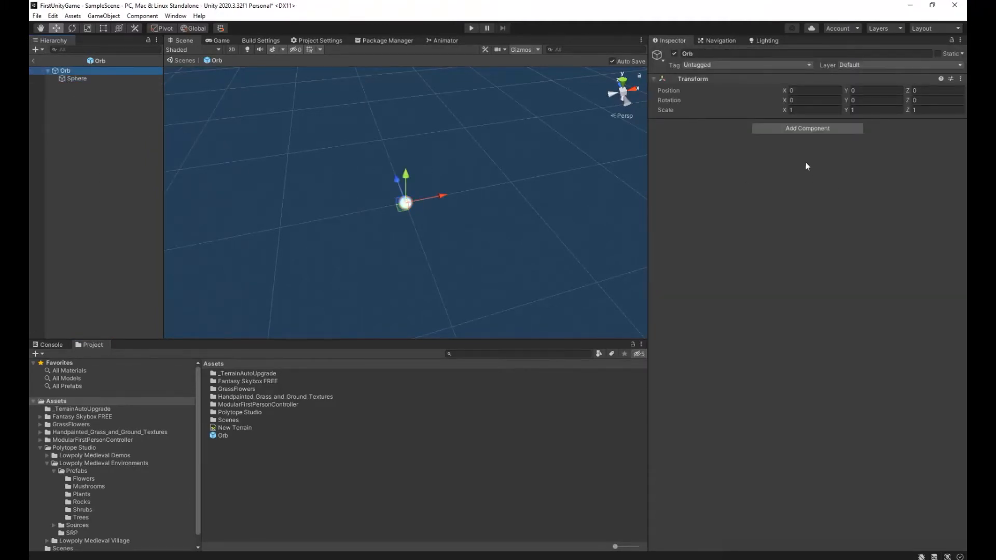
click(796, 129)
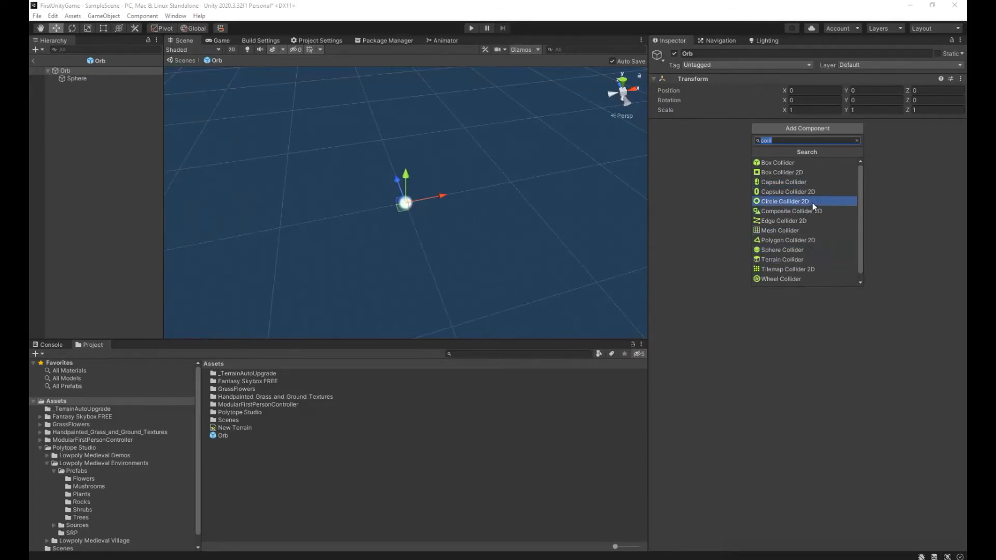
click(797, 250)
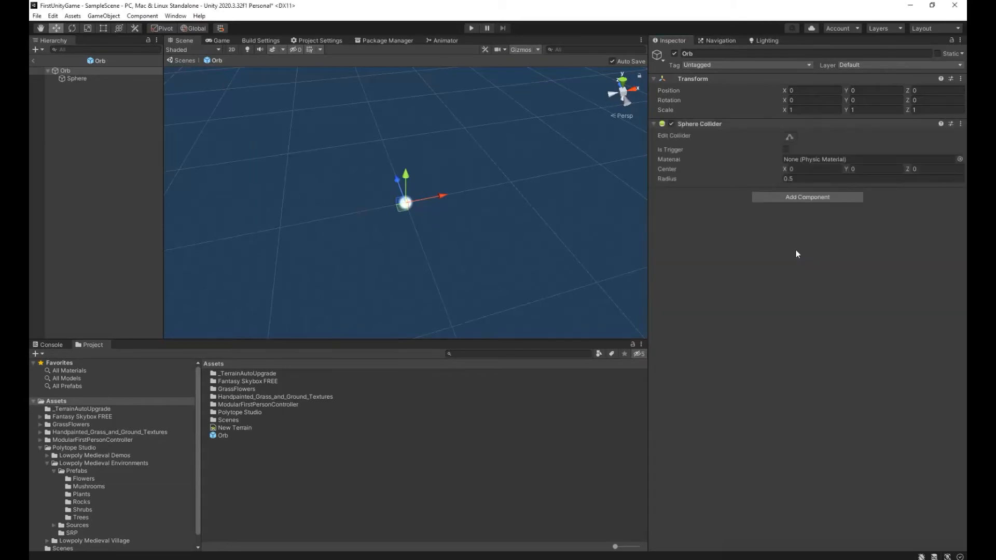
alt+drag(438, 245, 465, 239)
click(806, 179)
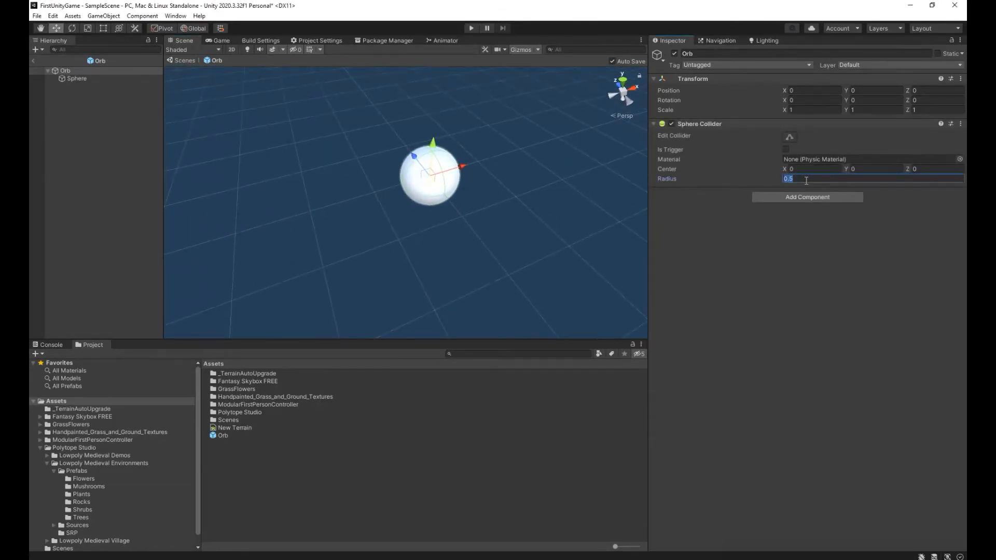
text(1)
key(BackSpace)
text(1.5)
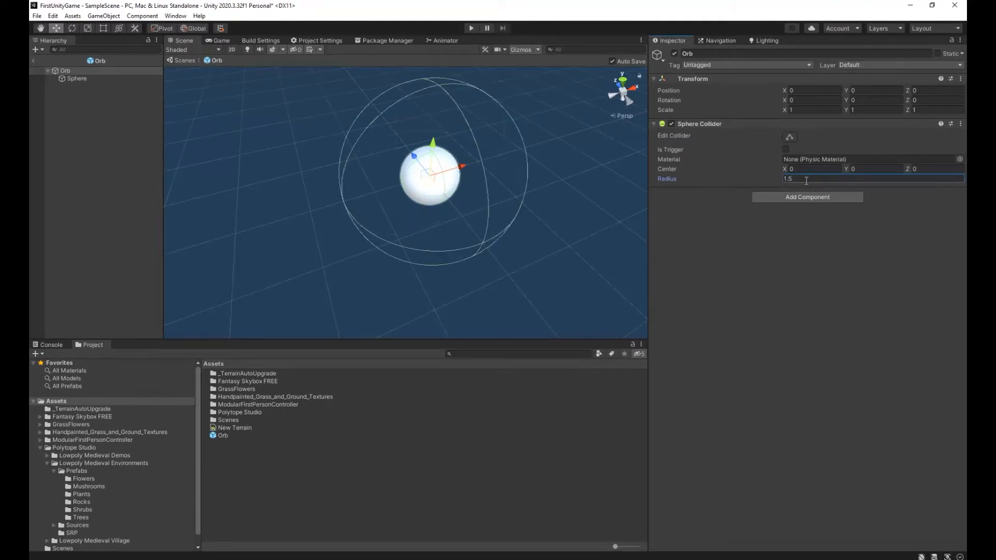
Save the Orb prefab with its collider radius at 1.5 and return to SampleScene.
click(37, 15)
click(57, 61)
click(36, 61)
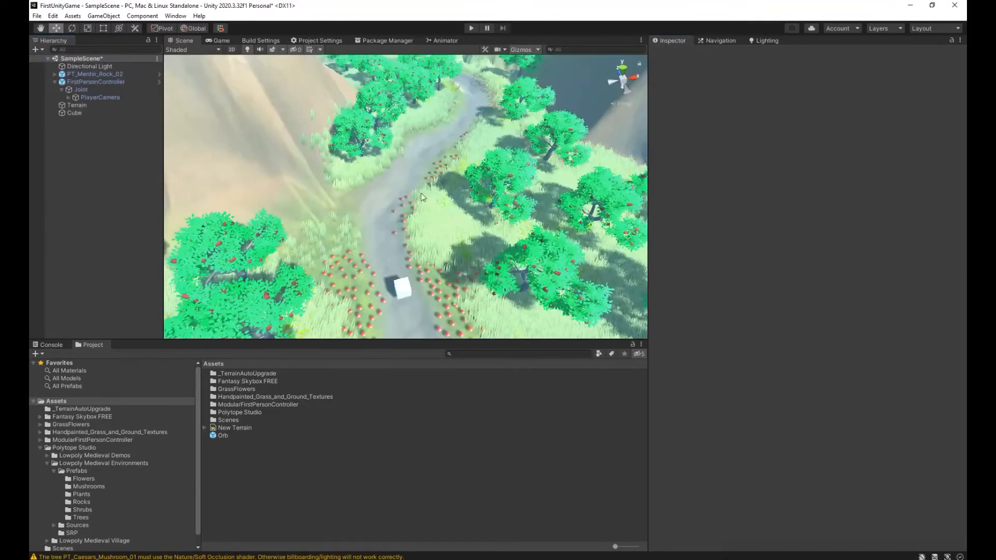
drag(223, 436, 369, 215)
right_drag(368, 215, 374, 224)
text(1.5)
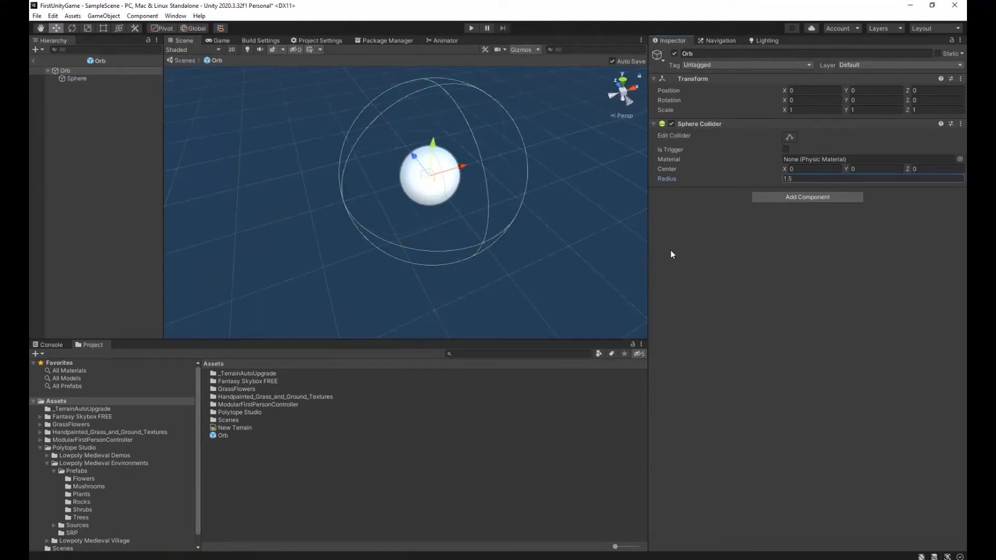
click(37, 16)
click(52, 62)
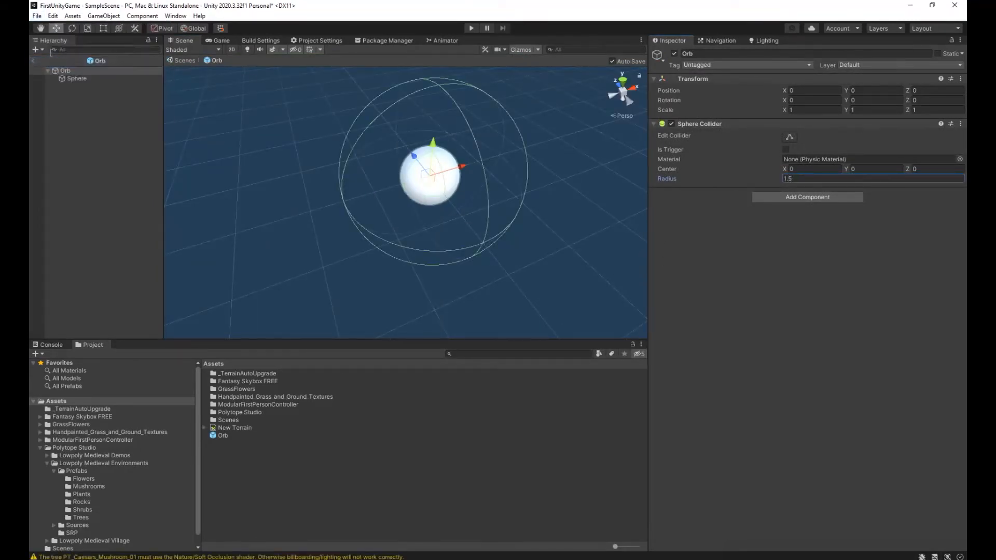
click(33, 60)
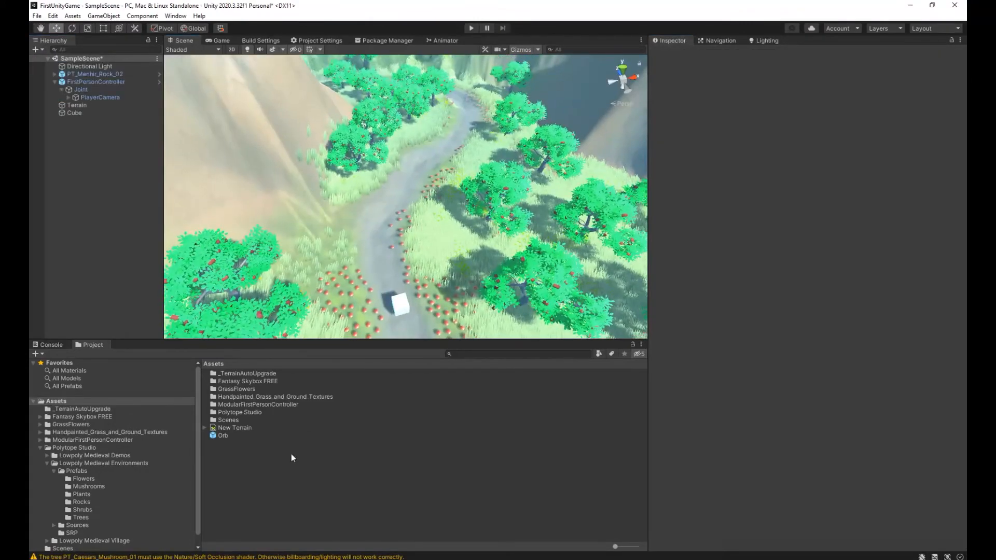
Place the Orb prefab beside the path beyond the cube and raise it above the ground to a Y position of about 5.83.
drag(223, 436, 375, 227)
key(w)
right_drag(374, 227, 378, 179)
key(s)
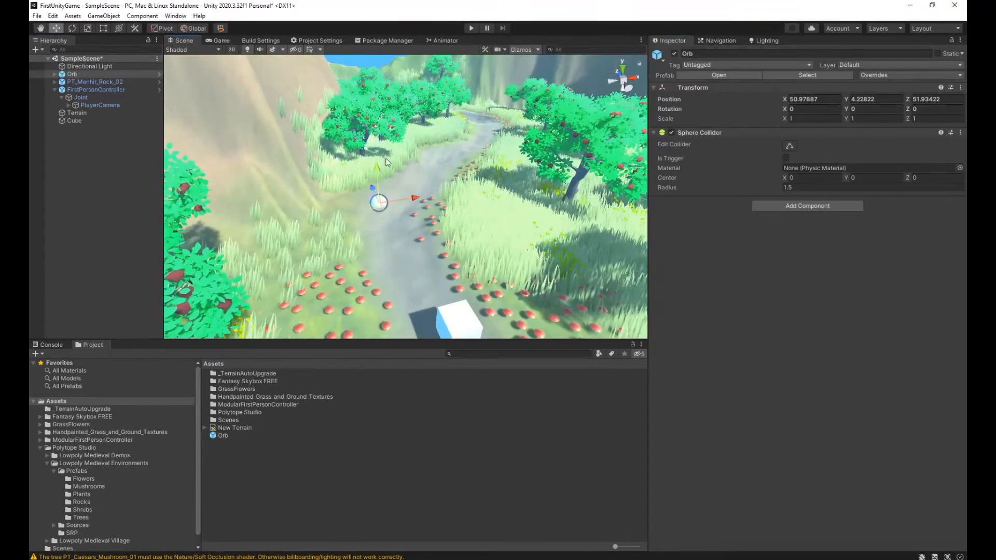
drag(378, 159, 380, 150)
Run the game, walk up to the orb and move and jump against it to test its collision.
click(471, 28)
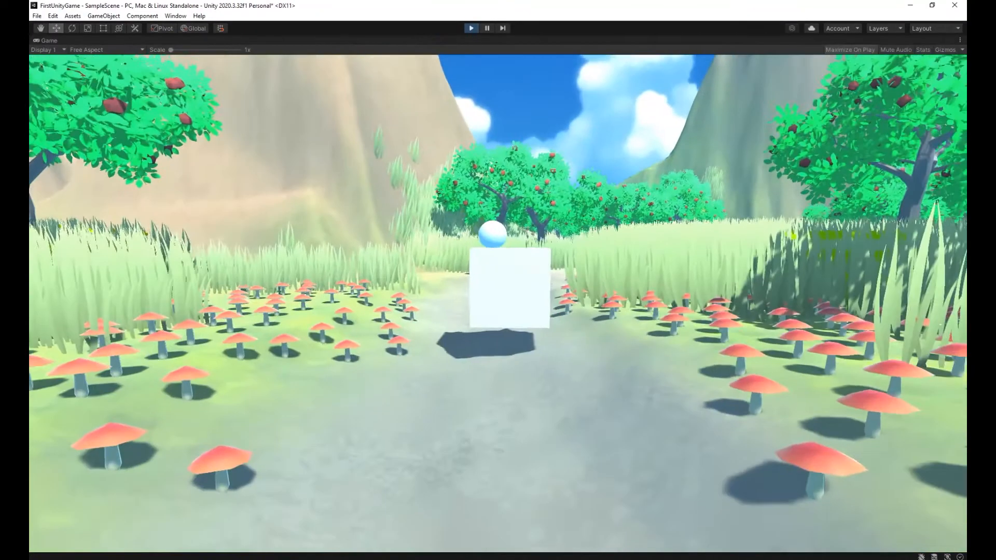
key(w)
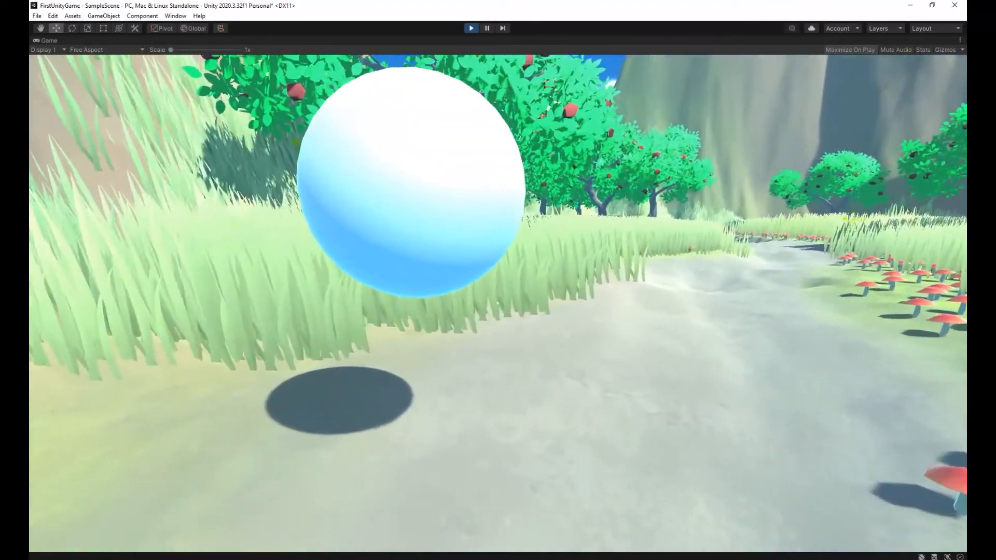
key(s)
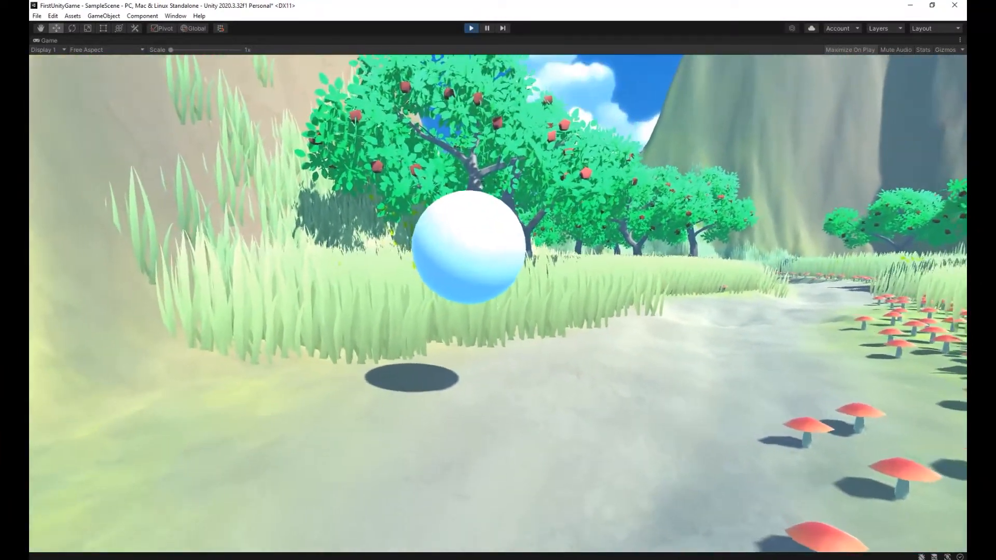
key(w)
key(space)
key(s)
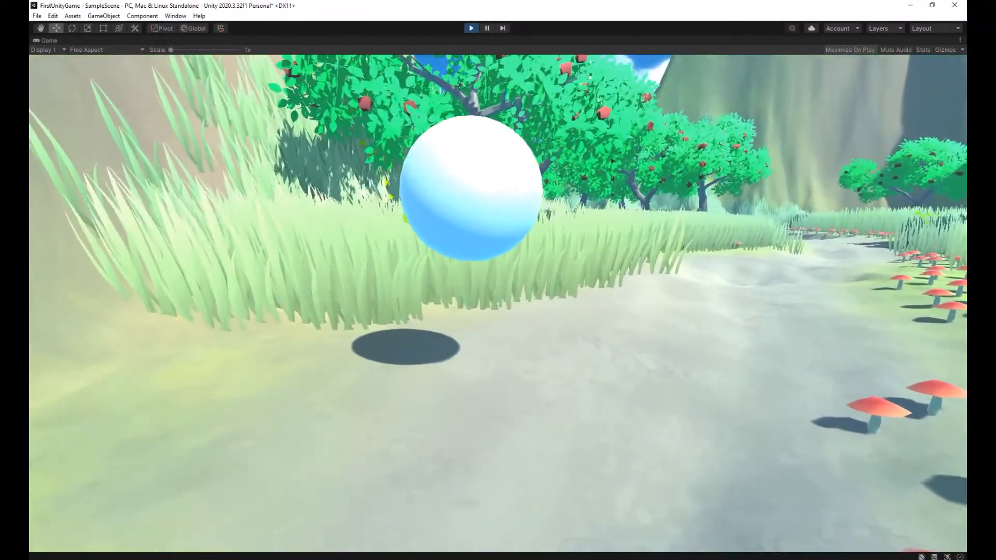
key(w)
key(s)
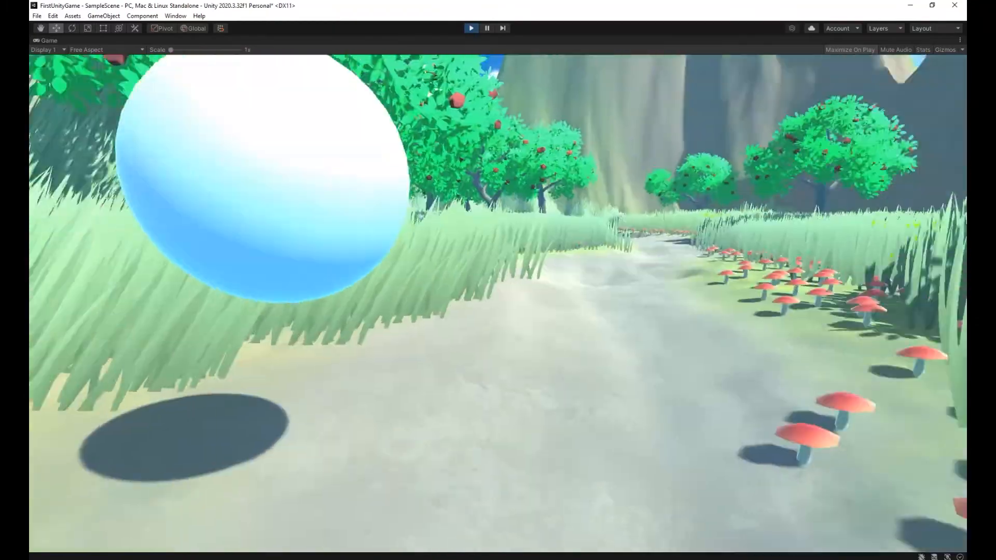
Back away from the orb past the cube, view it from a distance and exit Play mode.
key(s)
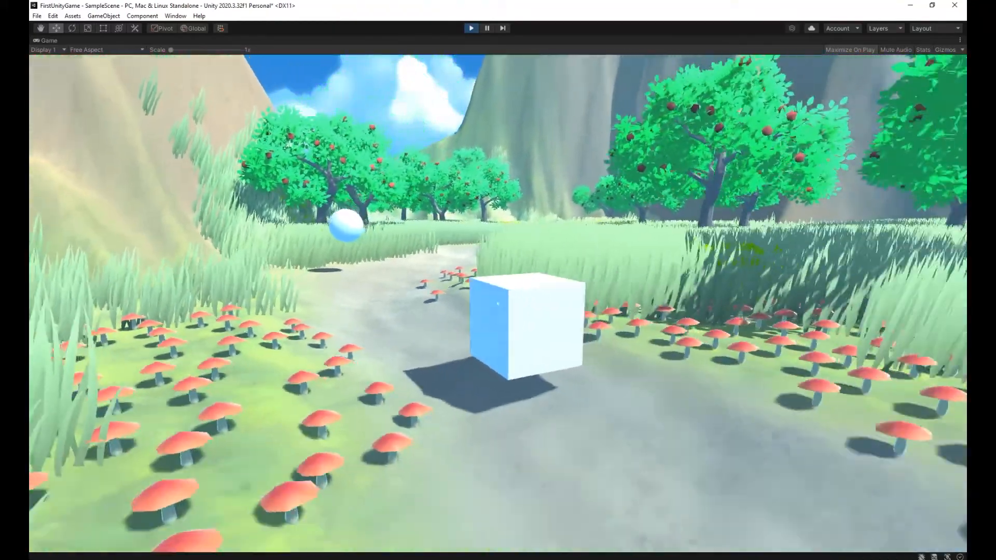
key(s)
key(w)
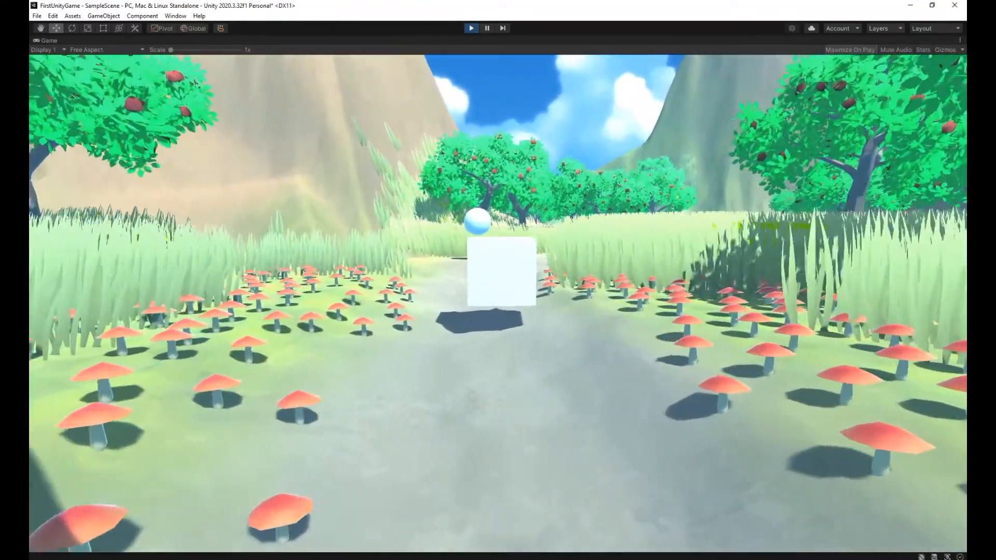
key(w)
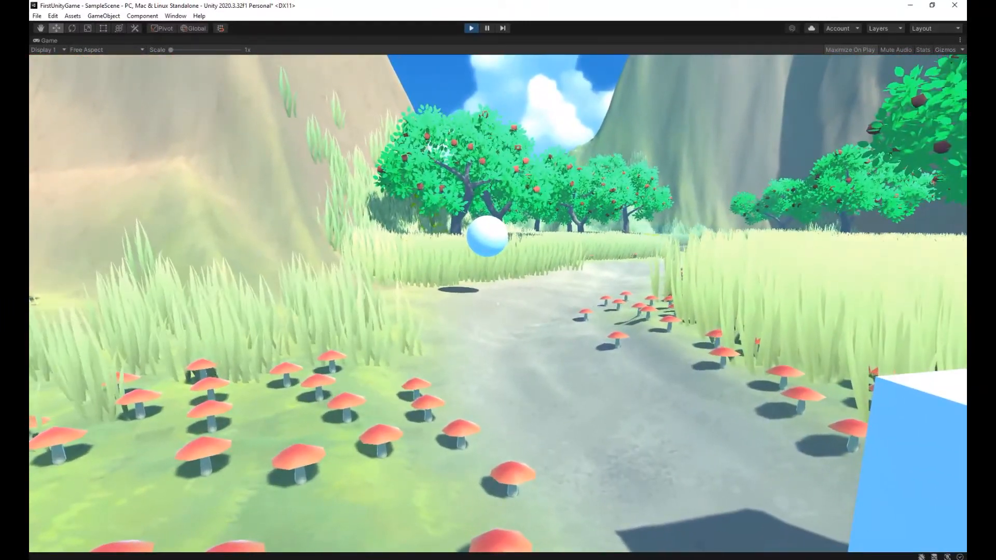
key(Escape)
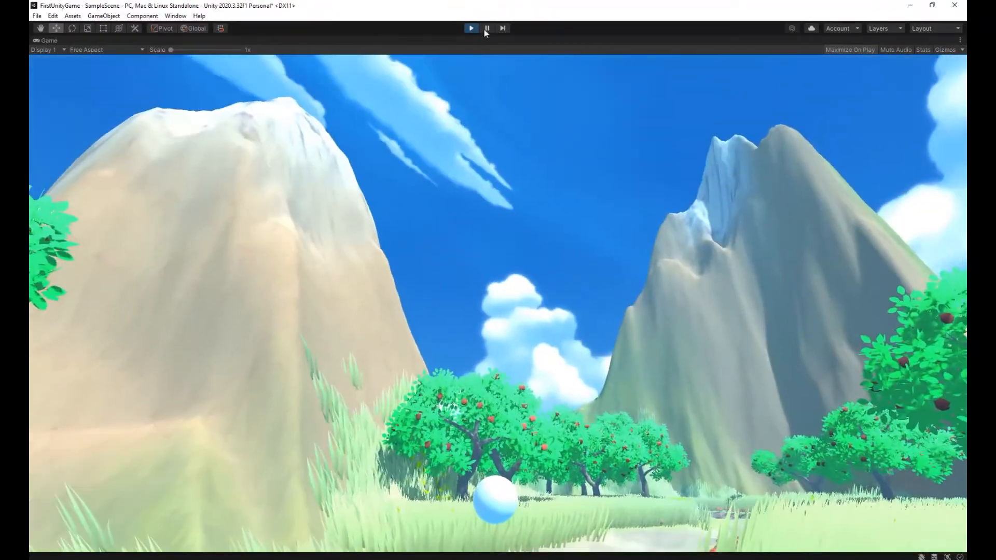
click(474, 29)
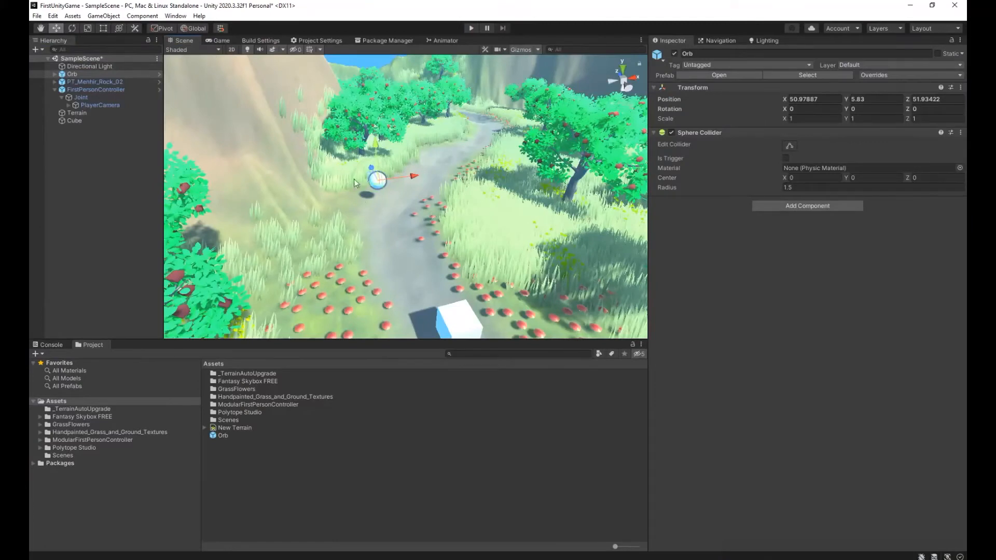
Create a new material in the root Assets folder and name it Orb.
right_click(247, 454)
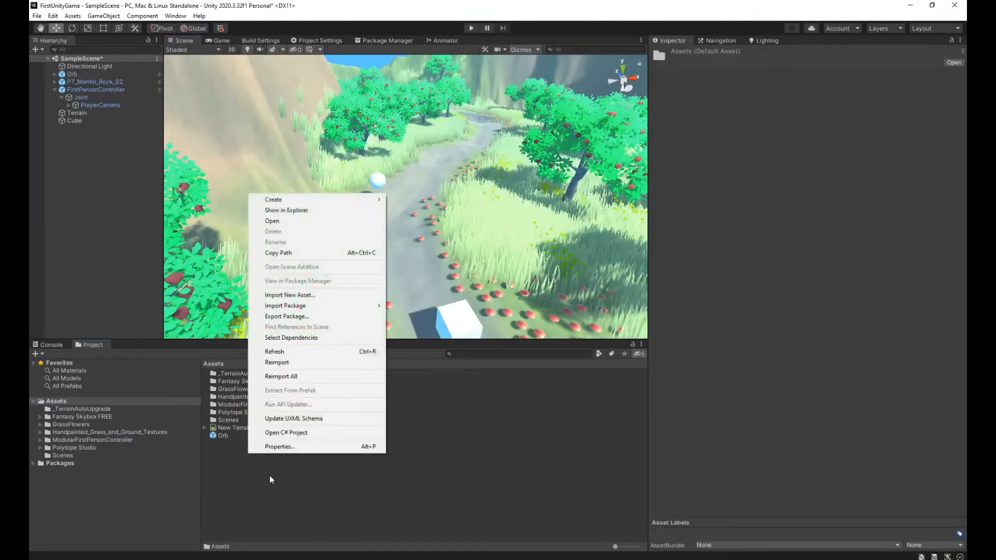
mouse_move(366, 201)
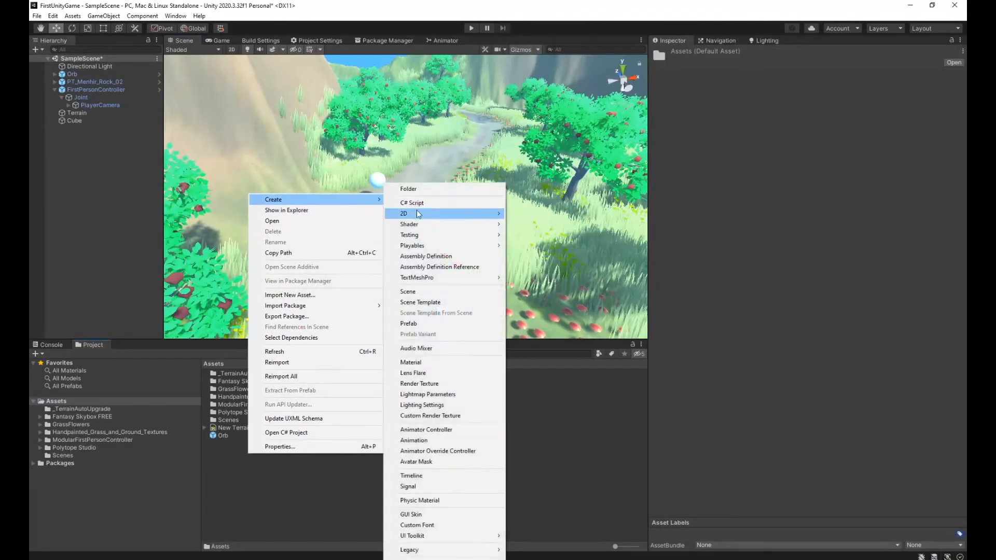
click(433, 362)
text(Orb)
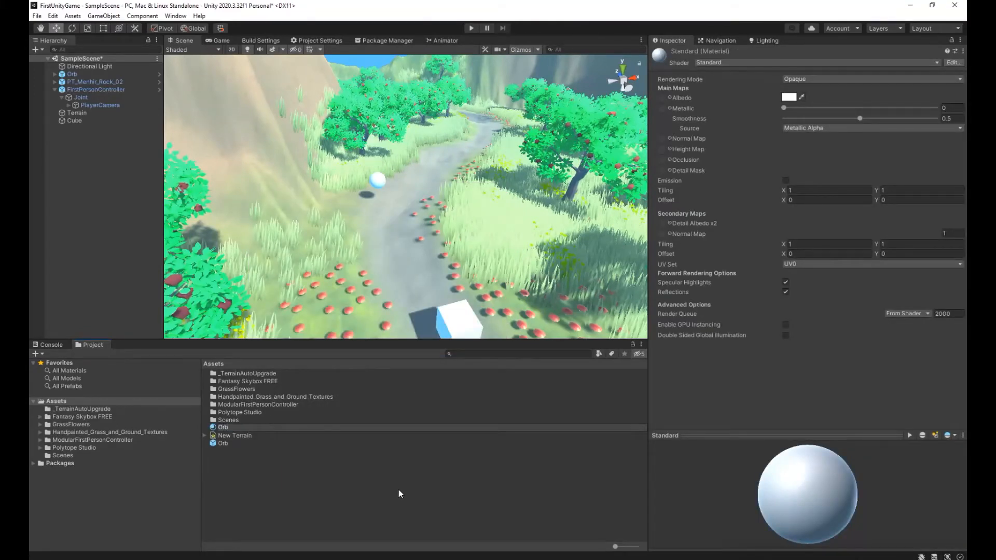
text(M)
key(BackSpace)
key(Return)
text(OrbM)
key(BackSpace)
key(Return)
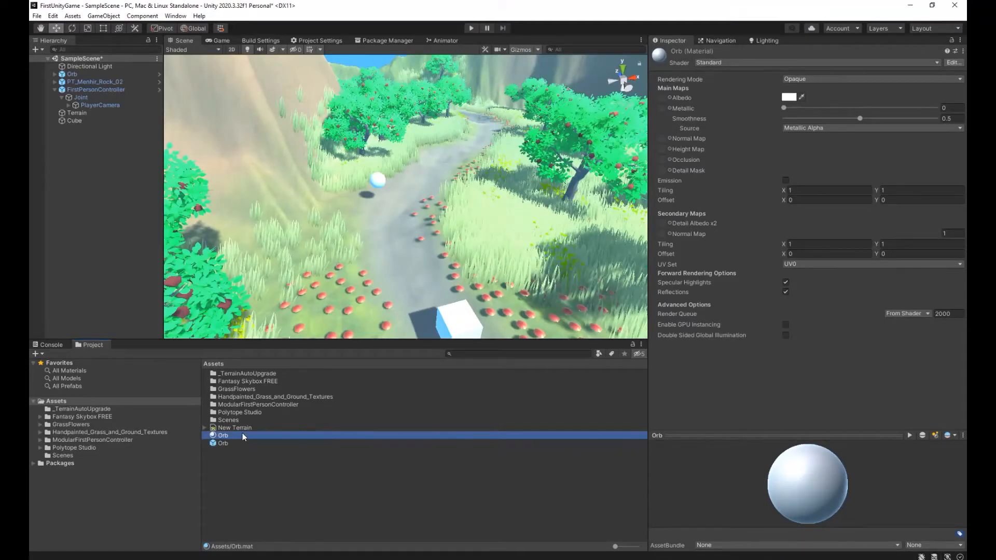
Set the Orb material's albedo to orange-gold FFB700, metallic to 1 and smoothness to 0.922.
click(799, 99)
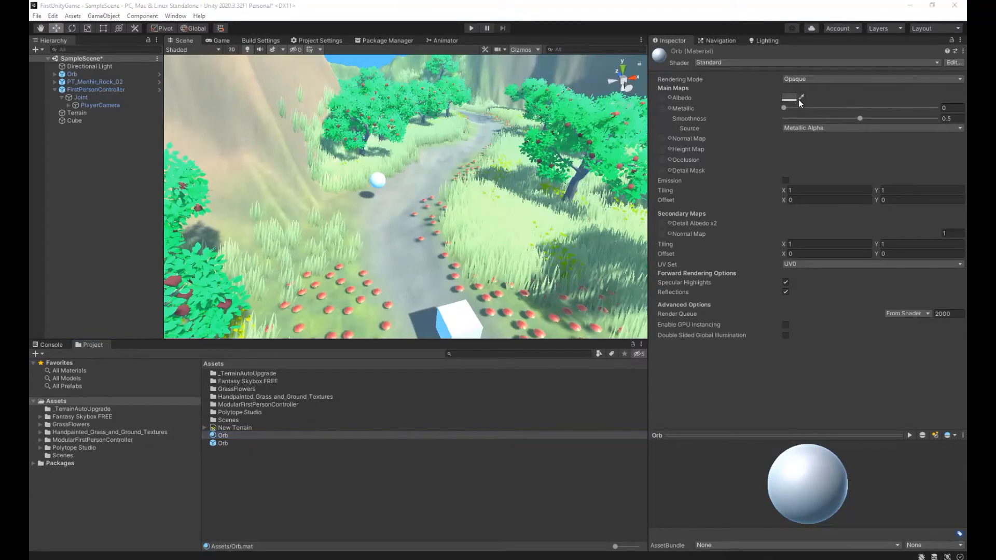
key(Escape)
click(790, 100)
mouse_move(871, 135)
mouse_down()
mouse_move(880, 142)
mouse_move(866, 165)
mouse_move(873, 148)
mouse_up()
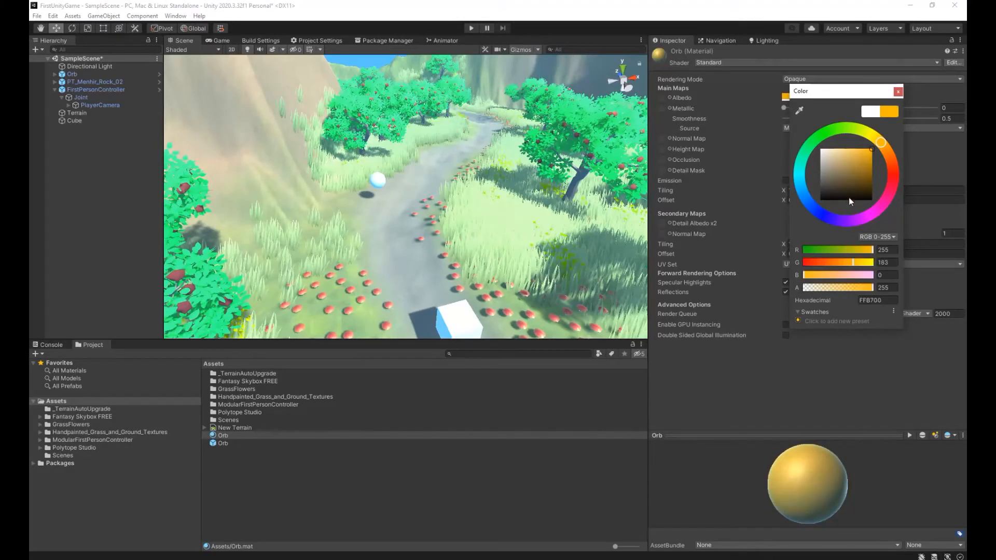
click(897, 93)
drag(785, 106, 950, 105)
drag(858, 118, 922, 122)
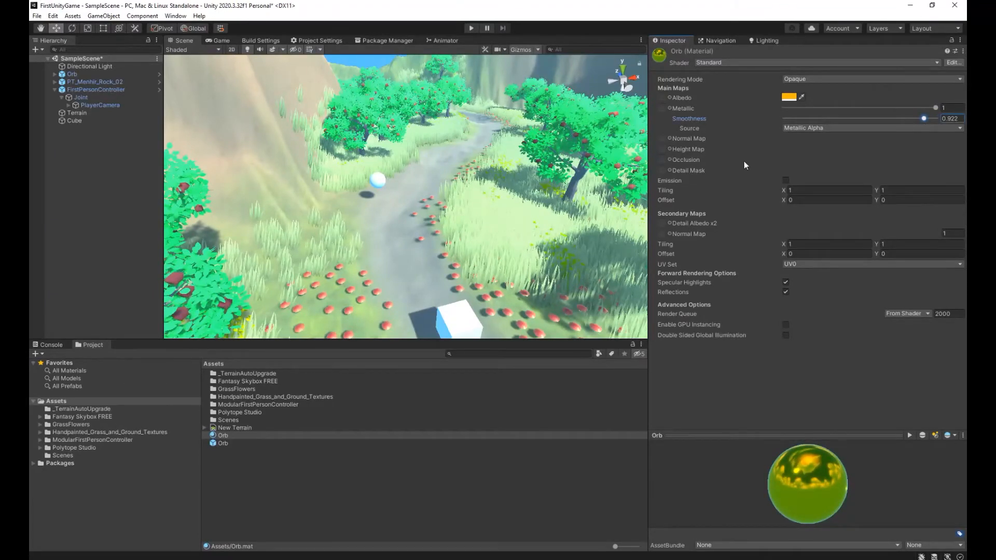
Assign the Orb material to the sphere inside the Orb prefab, save it and return to the scene.
double_click(224, 444)
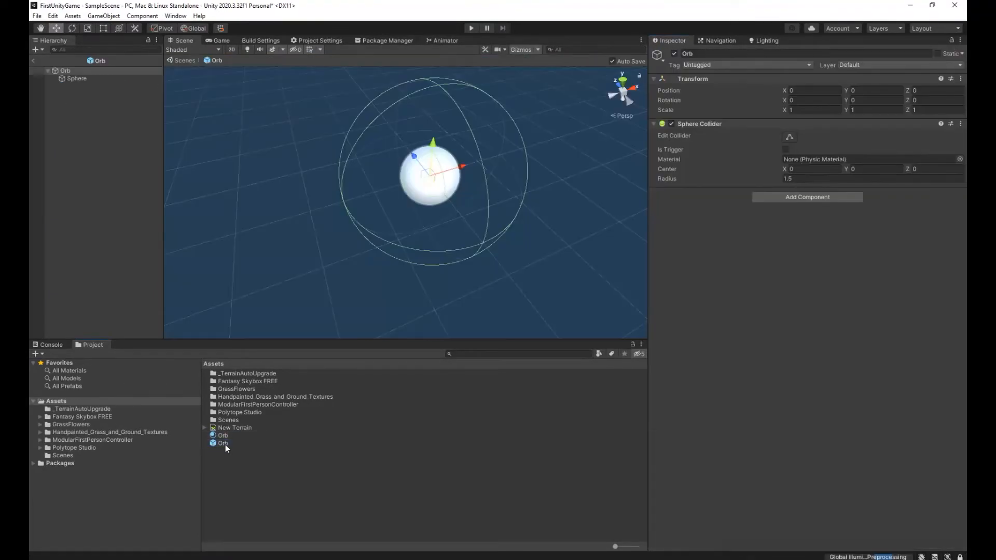
click(408, 194)
click(94, 79)
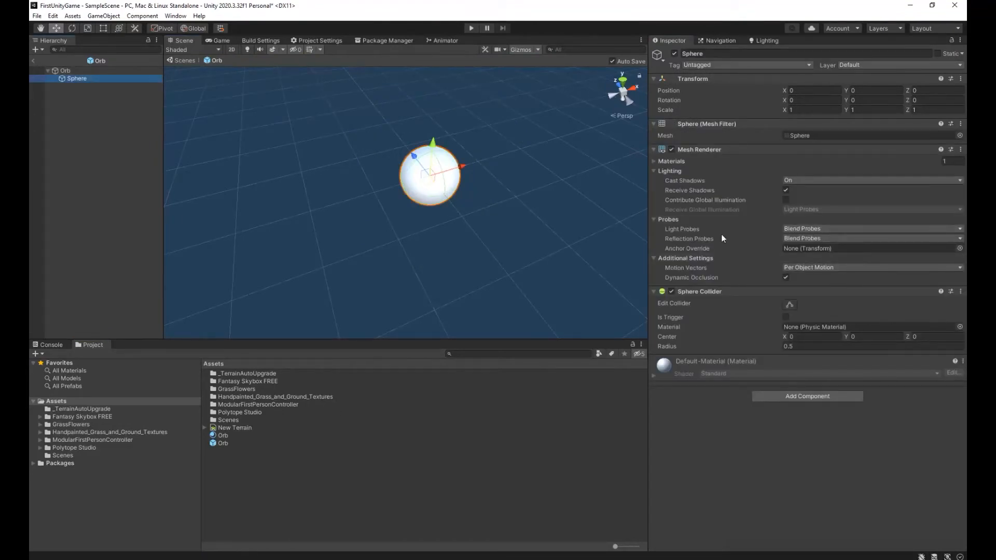
click(655, 161)
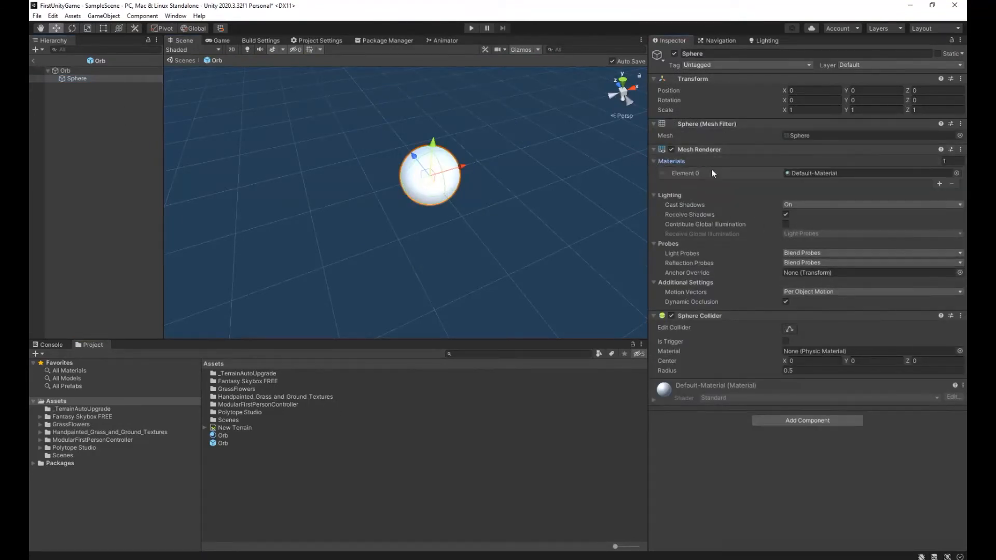
drag(222, 436, 817, 175)
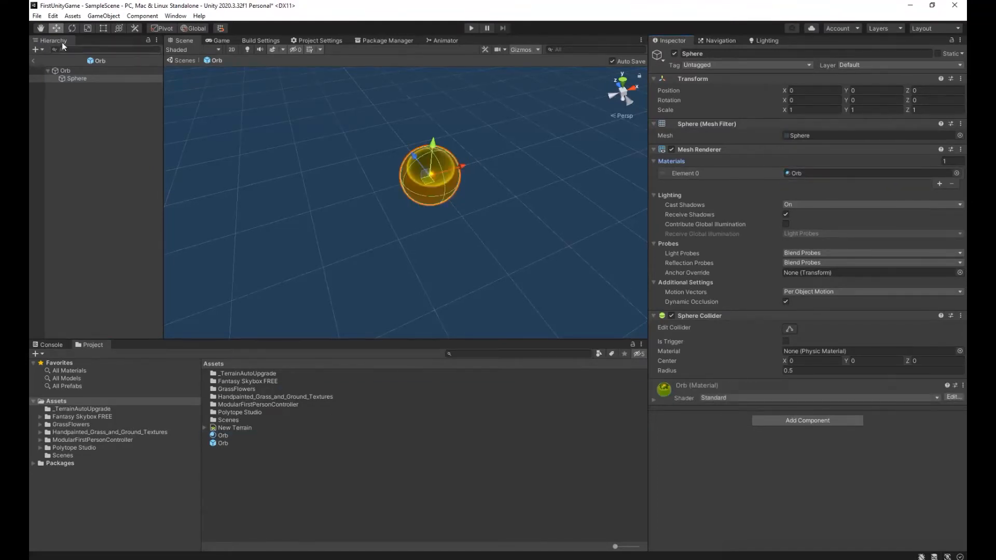
click(37, 16)
click(58, 61)
click(33, 61)
Run the game, walk up to the orb to inspect its metallic material, and exit Play mode.
click(471, 28)
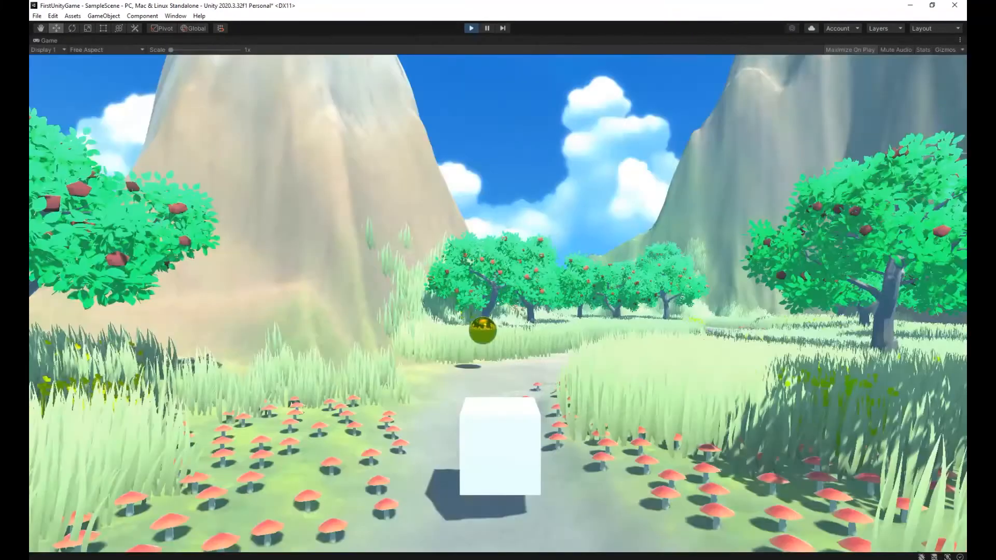
key(w)
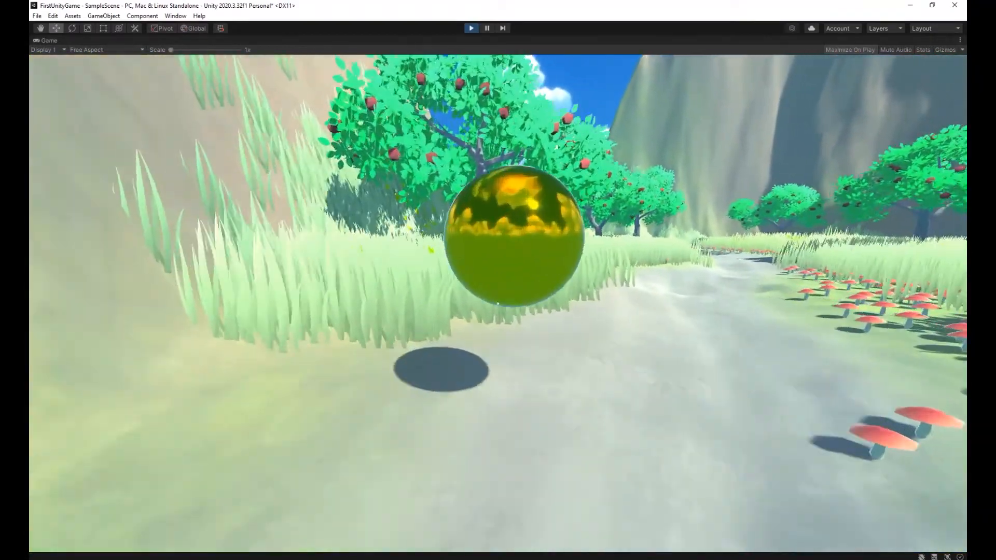
key(s)
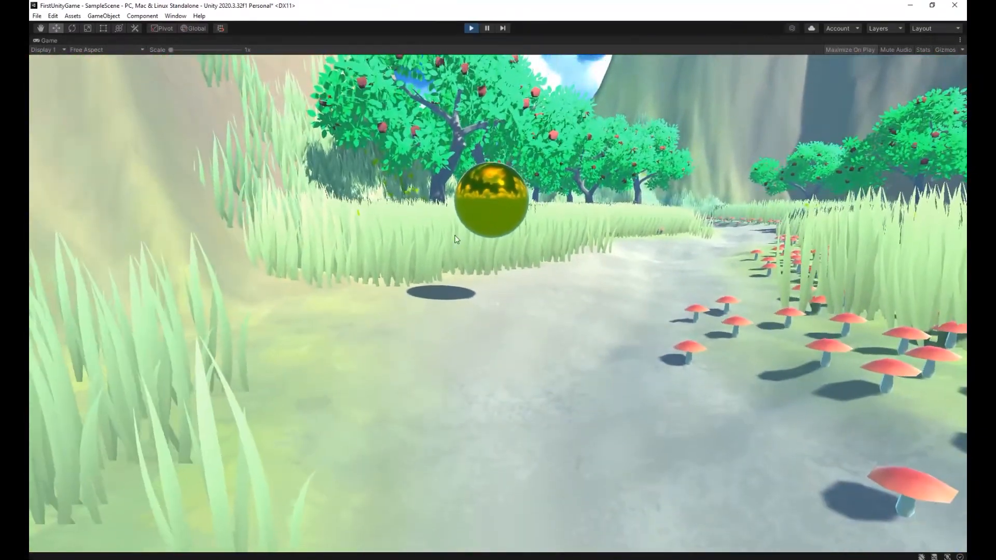
key(Escape)
click(471, 28)
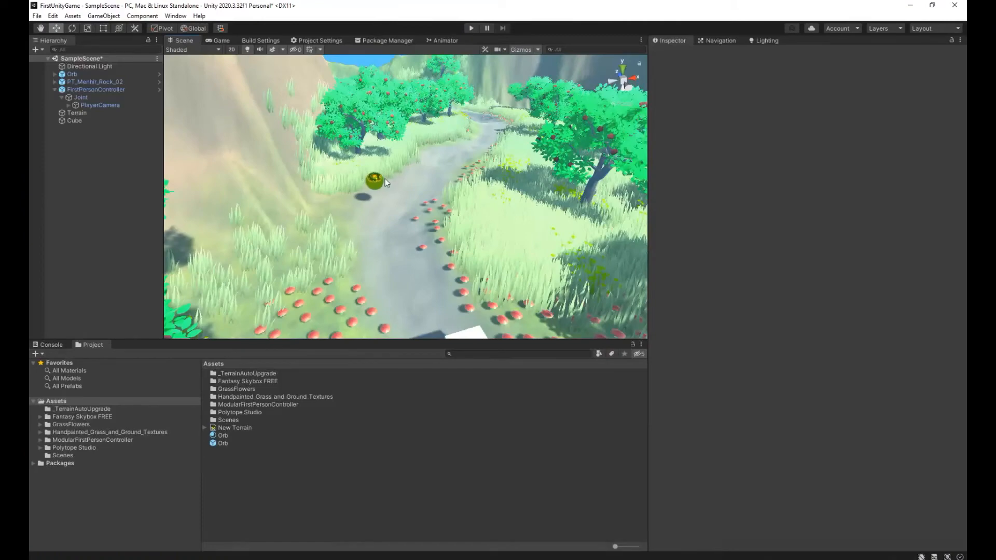
Duplicate the orb twice, spreading the copies farther along the path through the trees, and save the scene.
click(381, 182)
right_drag(382, 183, 424, 228)
key(ctrl+d)
drag(416, 213, 516, 195)
click(506, 184)
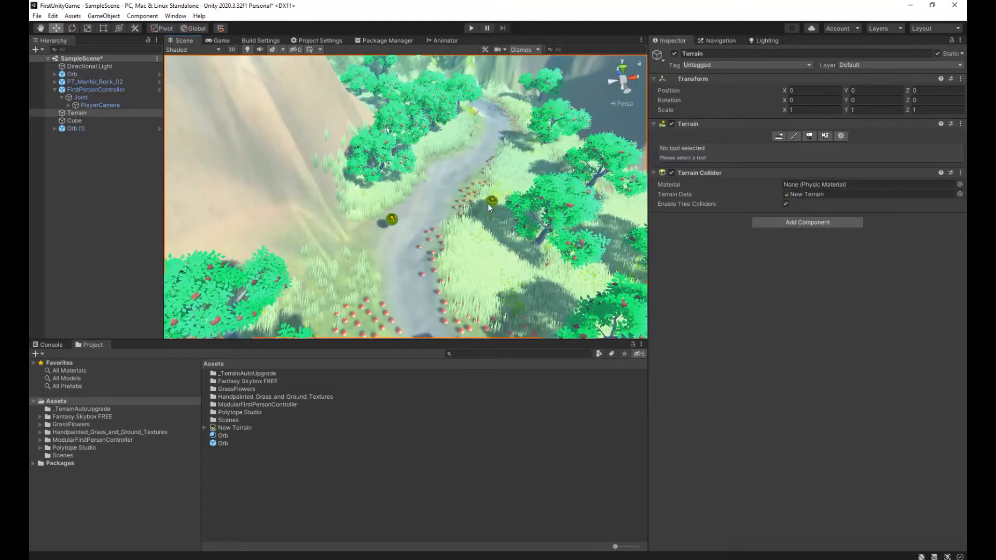
click(491, 201)
key(ctrl+d)
drag(486, 193, 493, 132)
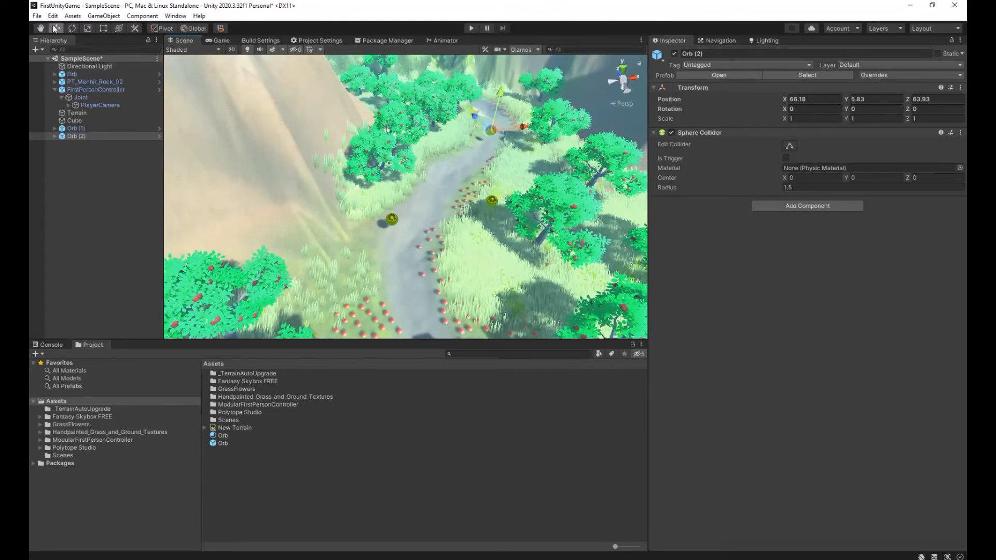
click(37, 15)
click(53, 63)
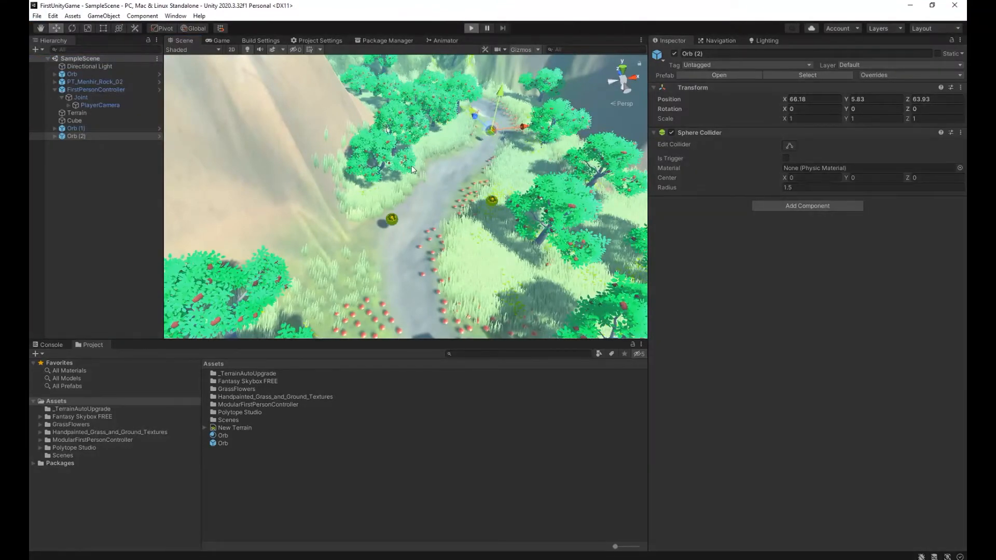
Run the game, walk along the path to inspect the placed orbs, and exit Play mode.
key(ctrl+p)
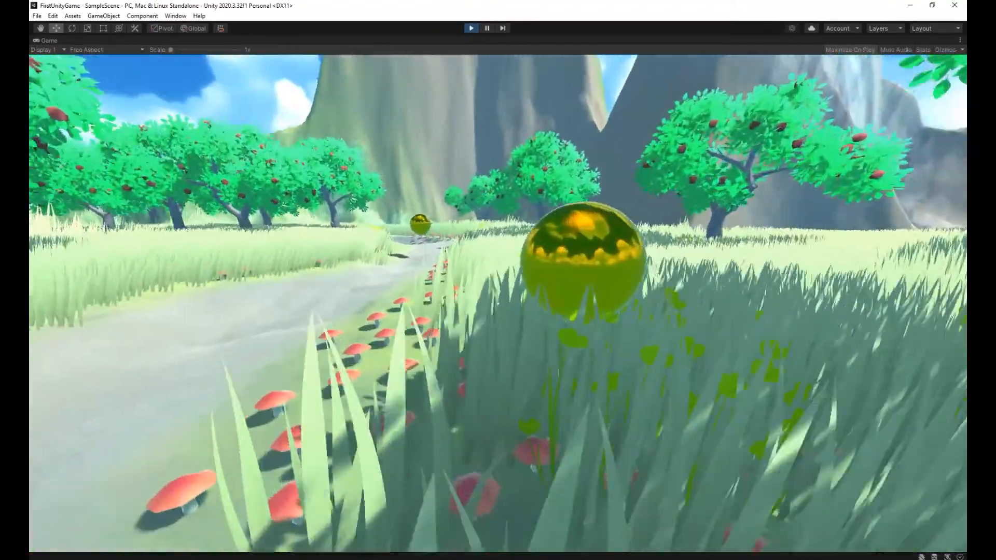
key(w)
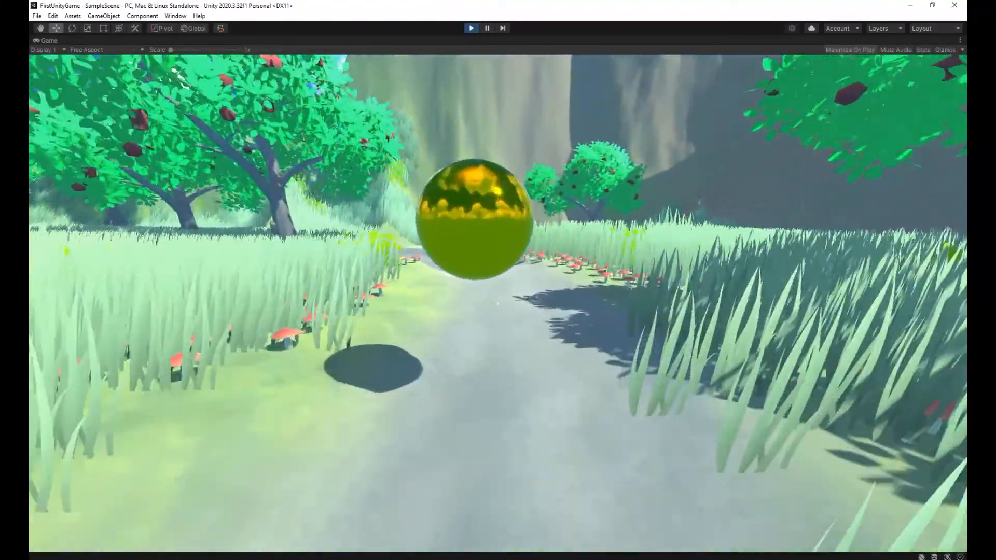
key(w)
key(s)
key(Escape)
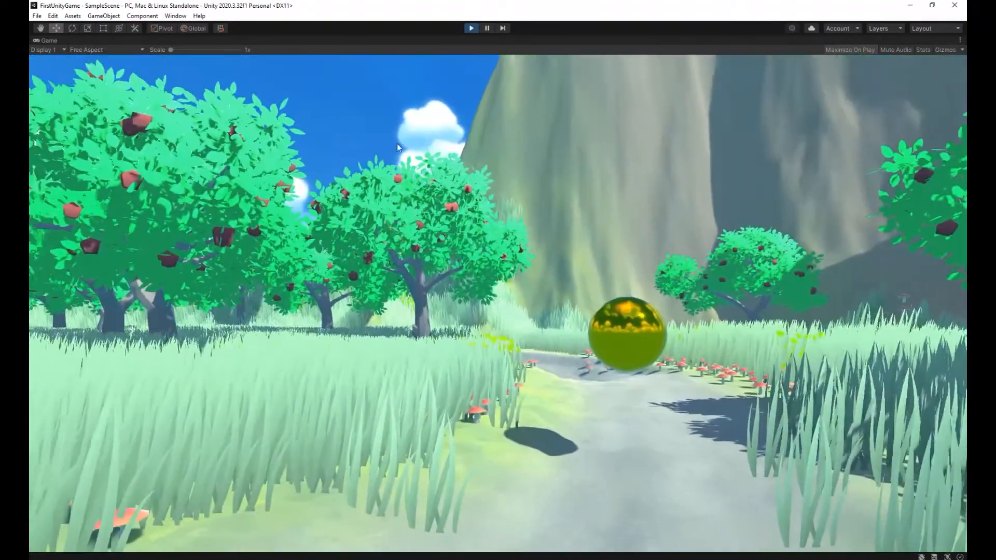
key(ctrl+p)
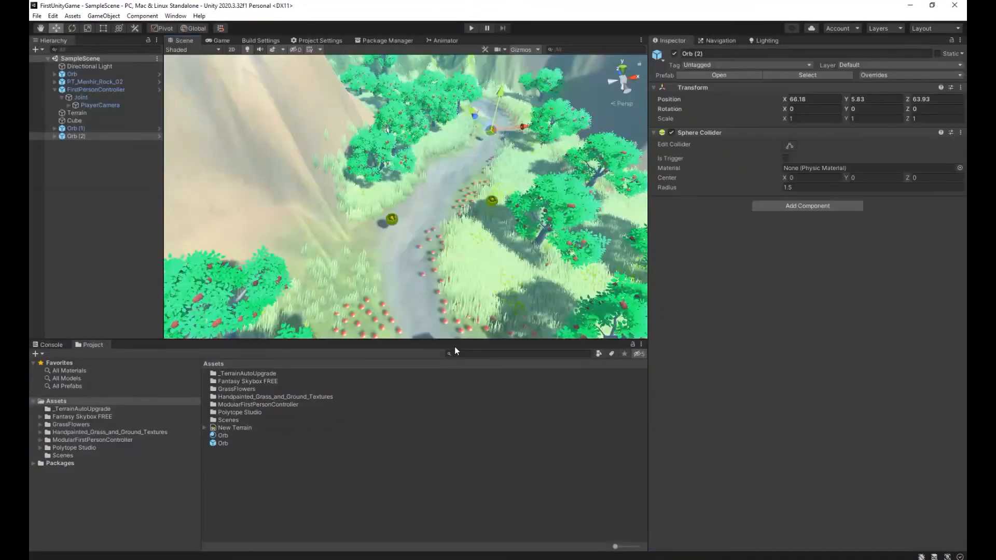
Open the Orb prefab and examine the Sphere Collider on its root object.
click(342, 435)
click(343, 484)
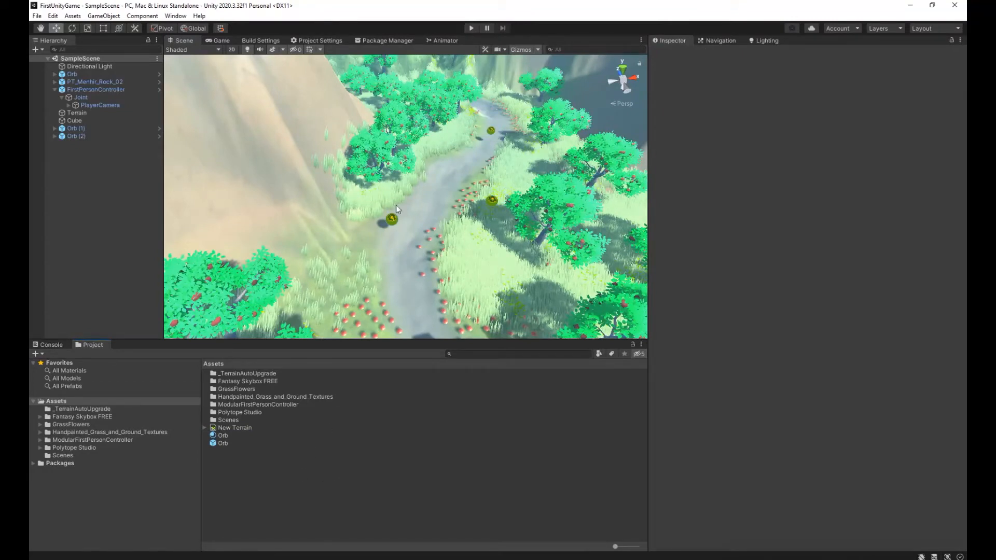
double_click(225, 443)
click(95, 79)
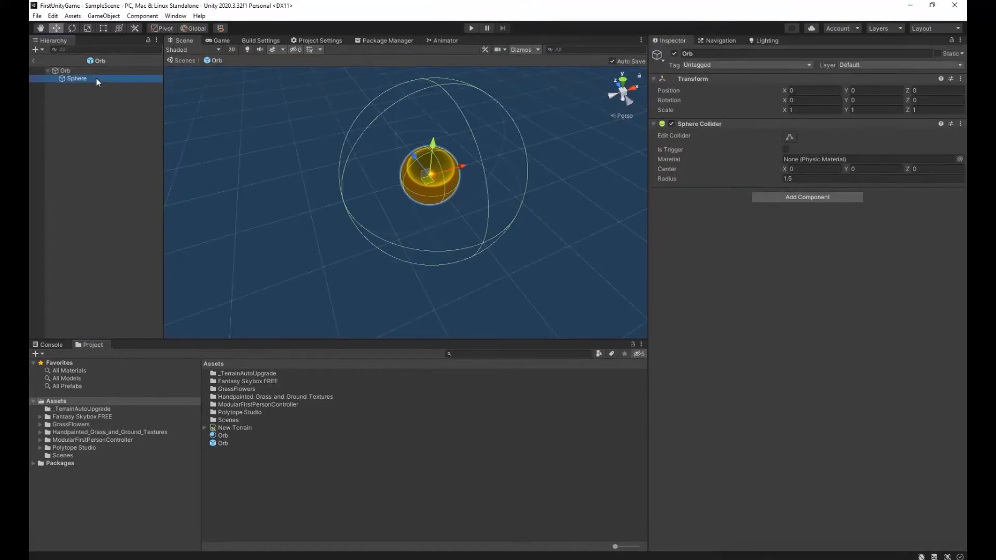
click(89, 70)
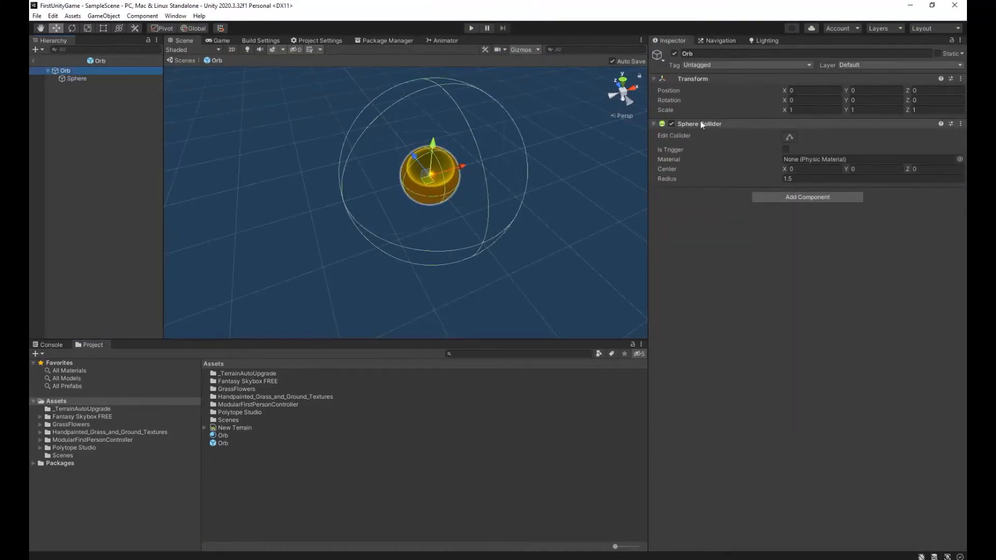
Play-test how the player meets the orb's collider, and return to the scene with nothing selected.
click(471, 28)
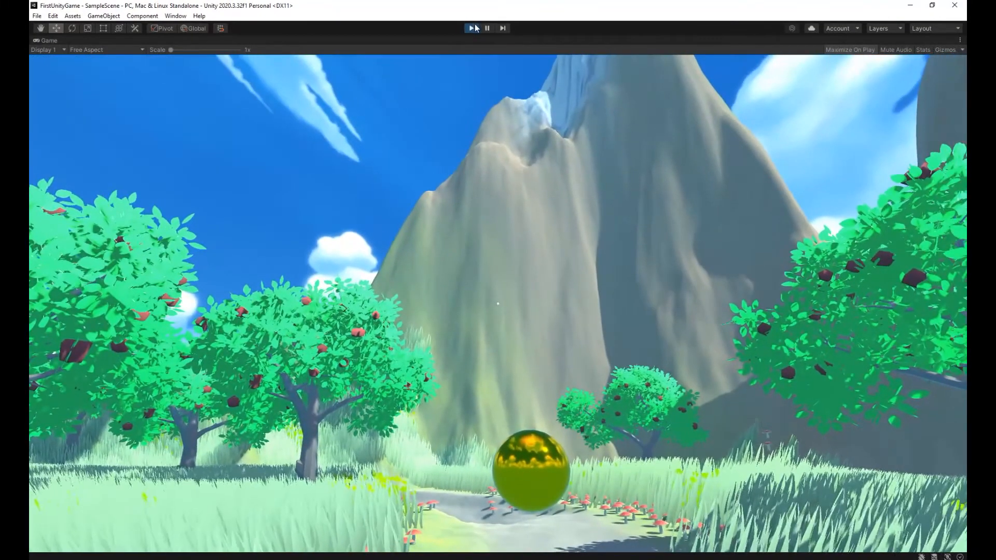
click(473, 28)
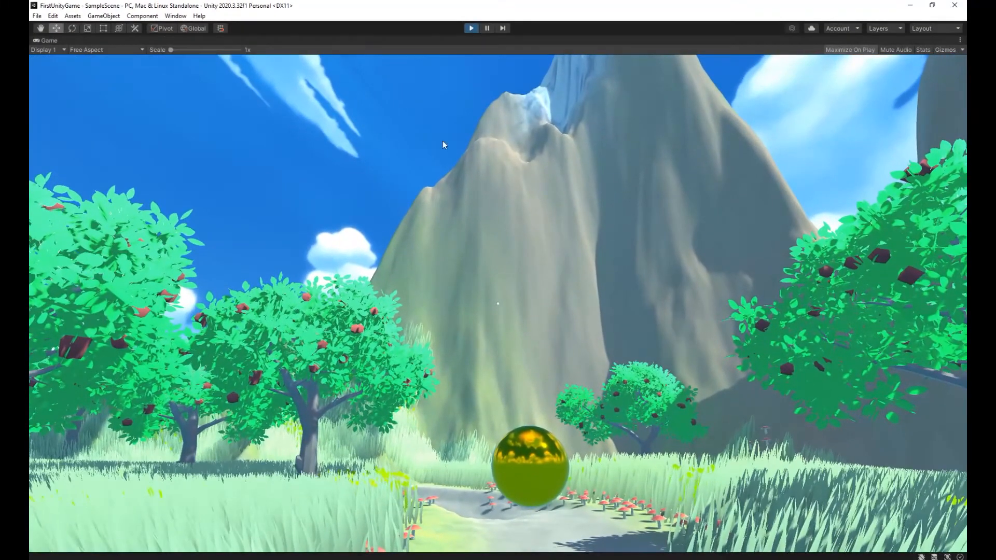
click(340, 435)
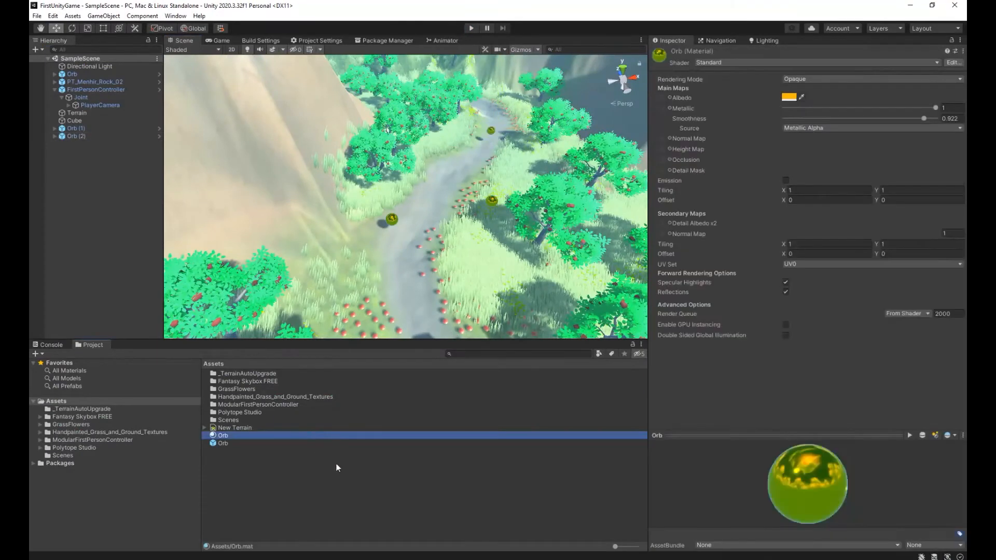
click(343, 478)
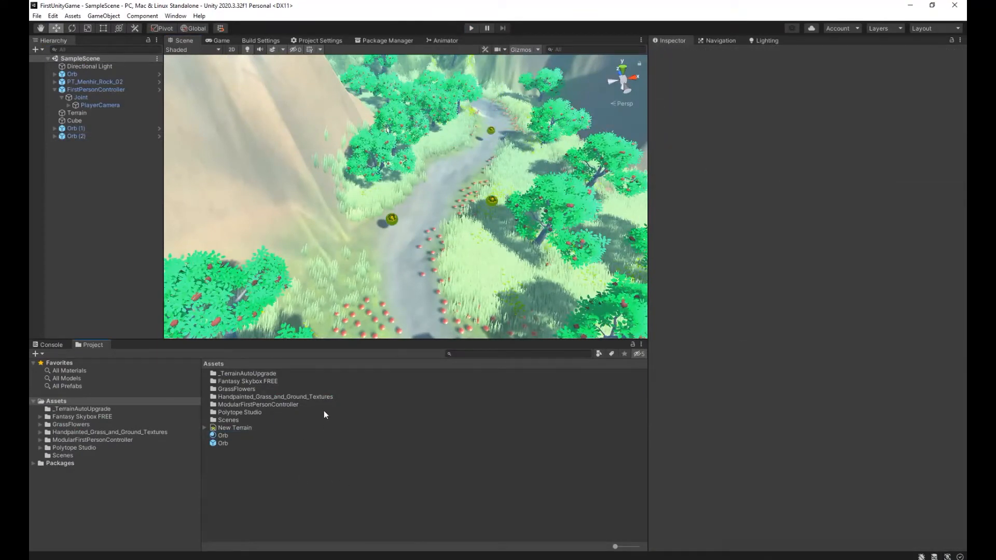
Enable Is Trigger on the Sphere Collider of the Orb prefab's root, save, and return to the scene.
double_click(225, 443)
click(96, 78)
click(89, 71)
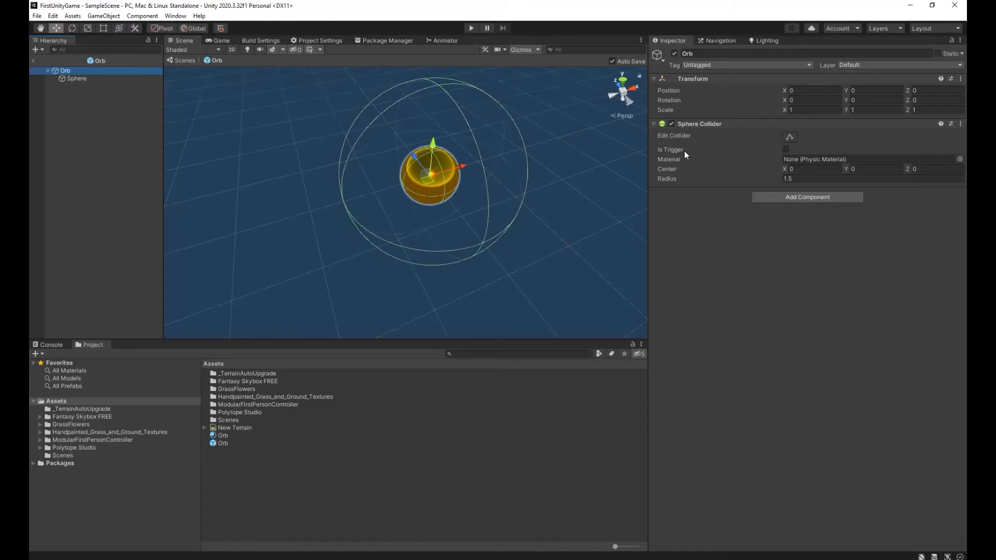
click(786, 150)
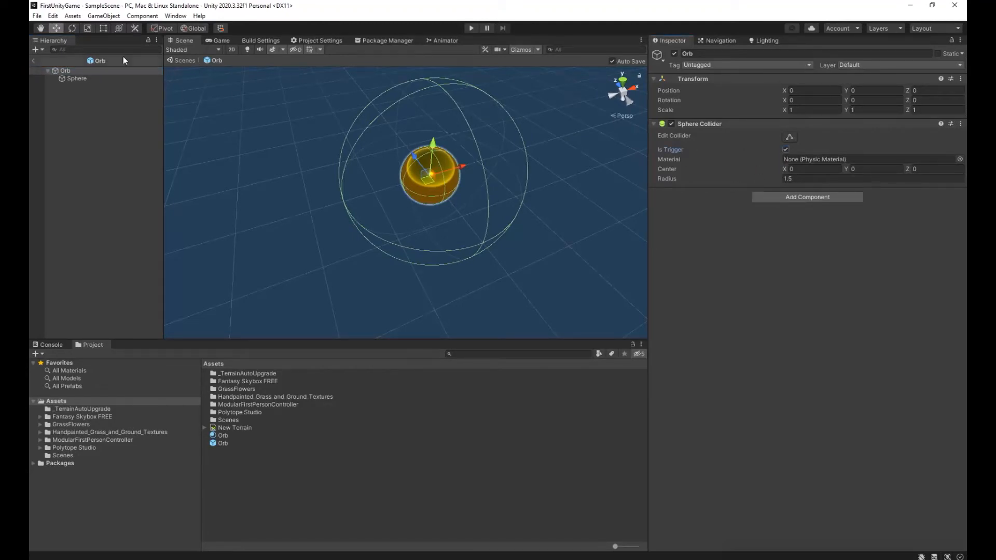
click(36, 16)
click(52, 63)
click(35, 61)
Create a C# script named Orb in the root Assets folder and open it in Visual Studio.
right_click(251, 480)
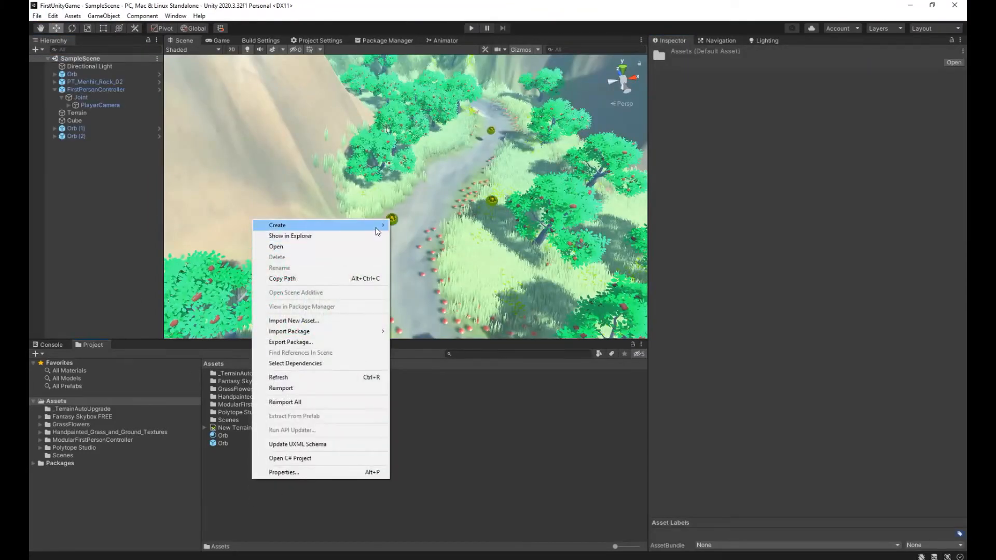
mouse_move(311, 226)
click(428, 203)
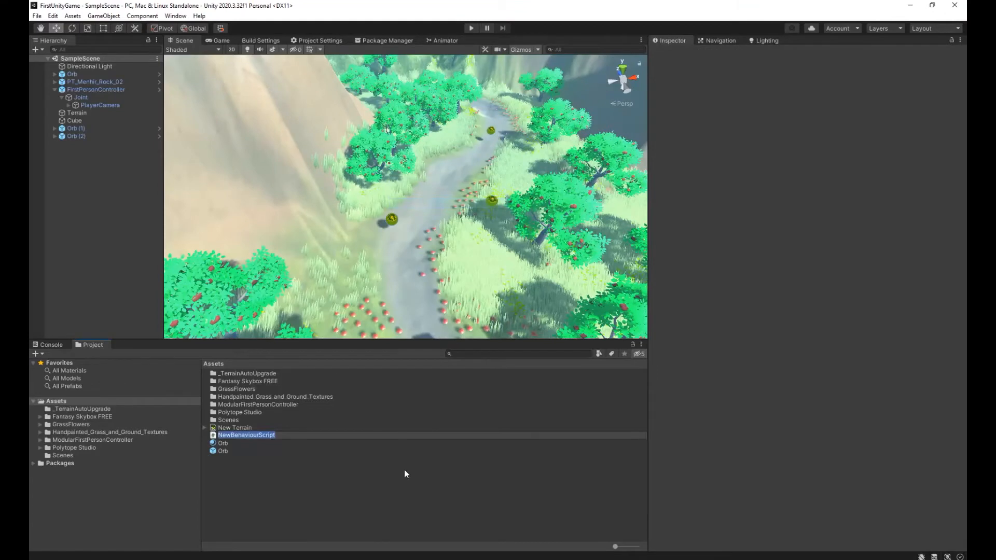
text(Orb)
key(Return)
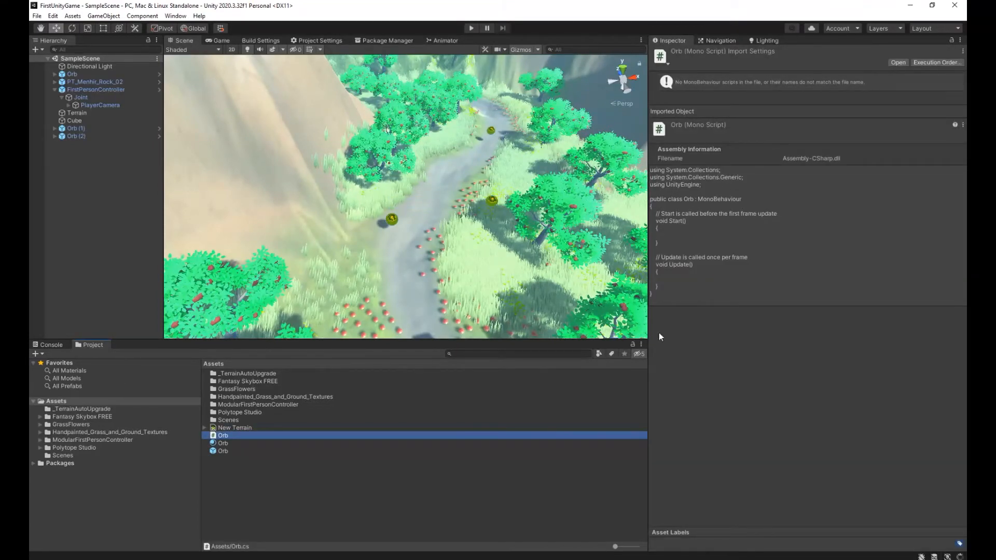
double_click(268, 438)
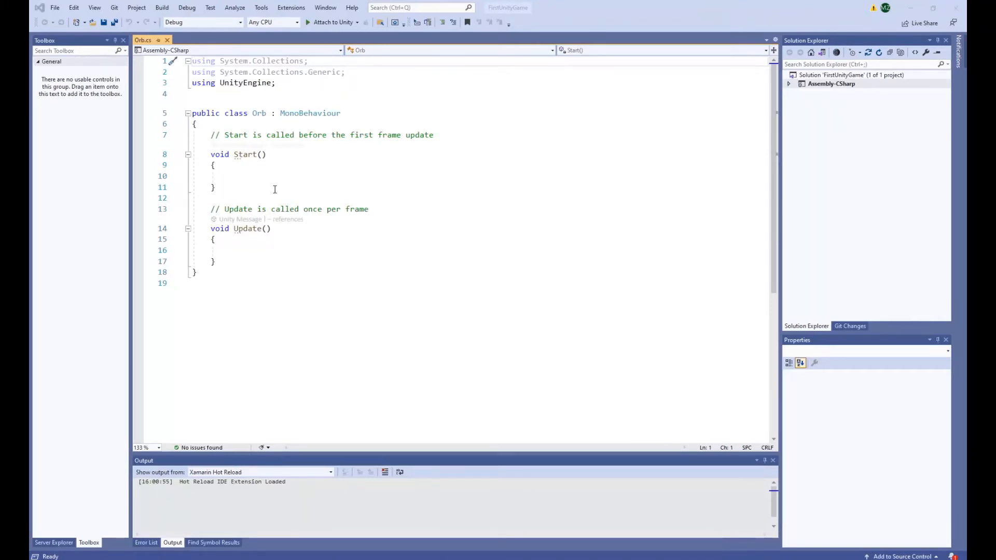
Review the Orb class declaration and its Start and Update methods.
click(253, 113)
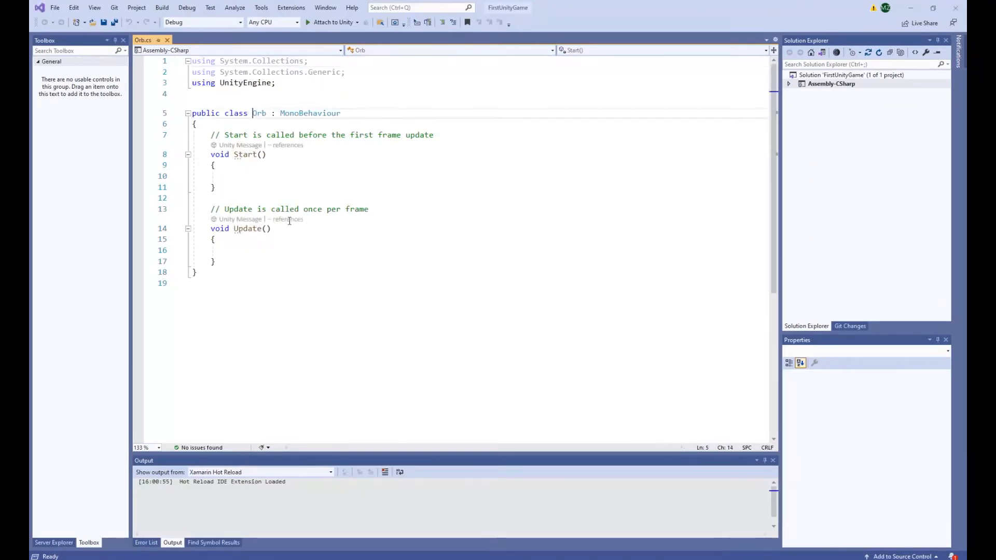
click(420, 178)
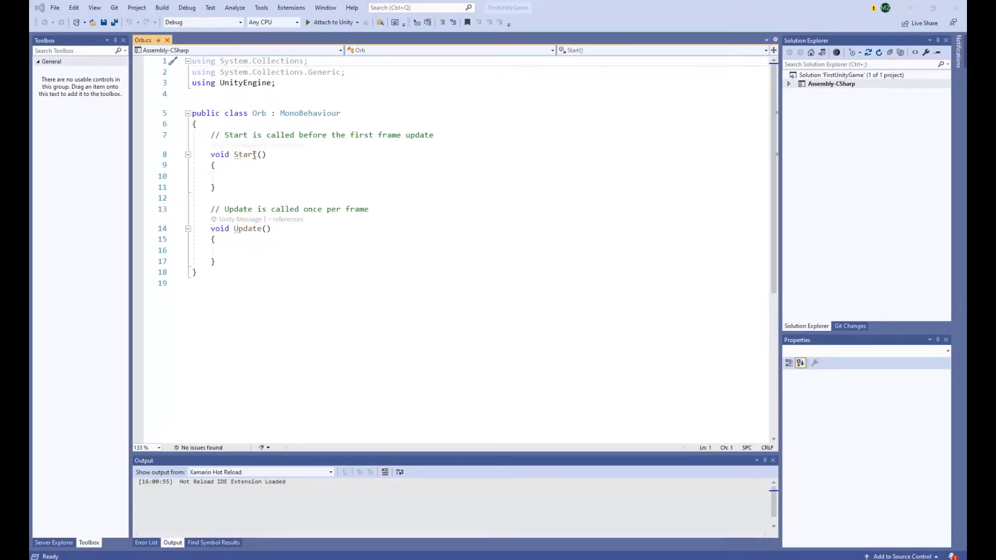
click(234, 228)
click(250, 179)
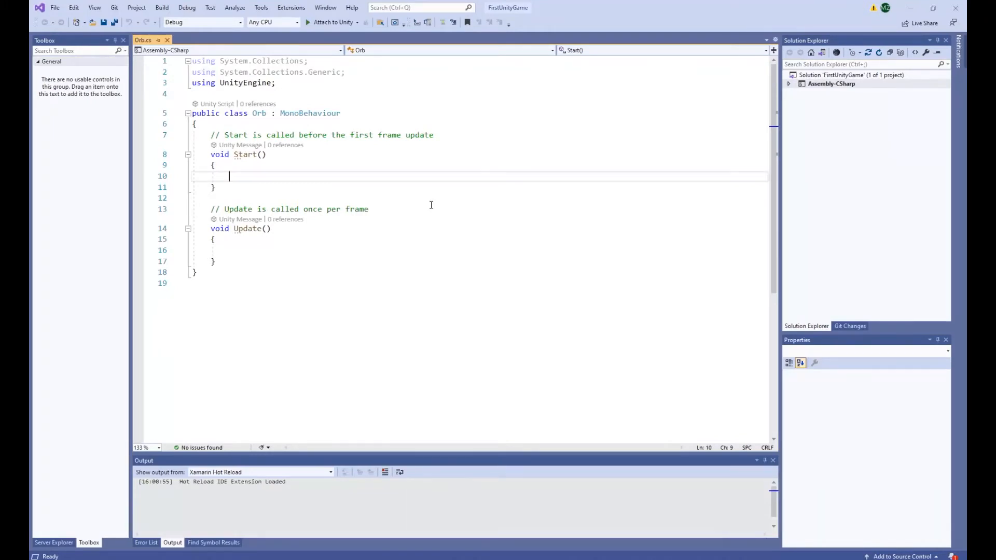
drag(234, 228, 272, 229)
click(277, 252)
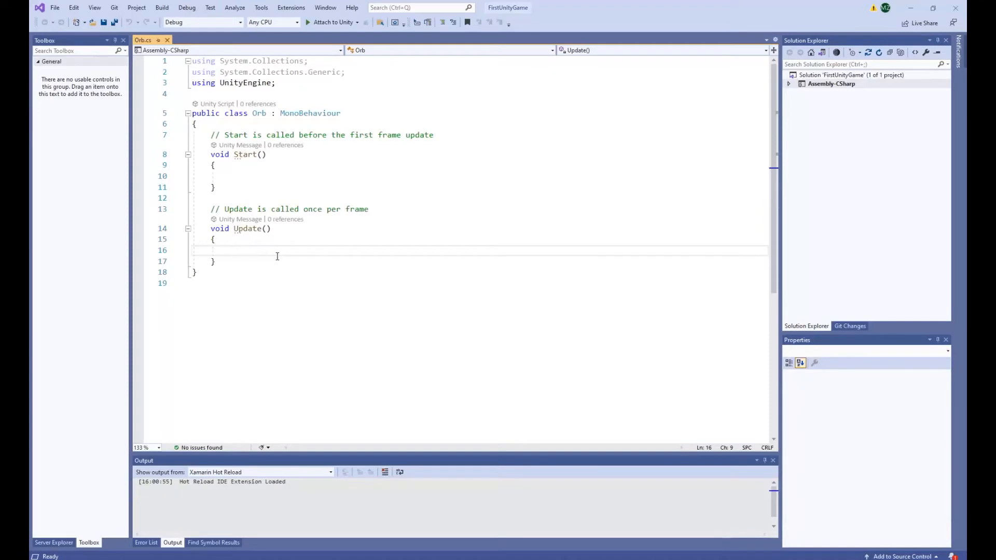
Begin a new "private void" method declaration below Update in the Orb class.
click(263, 264)
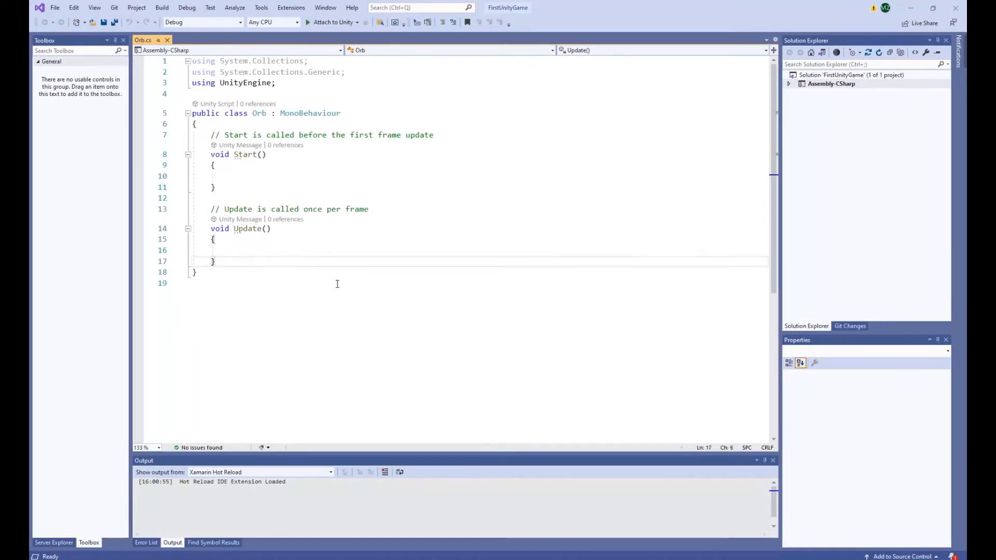
key(Return)
key(Return)
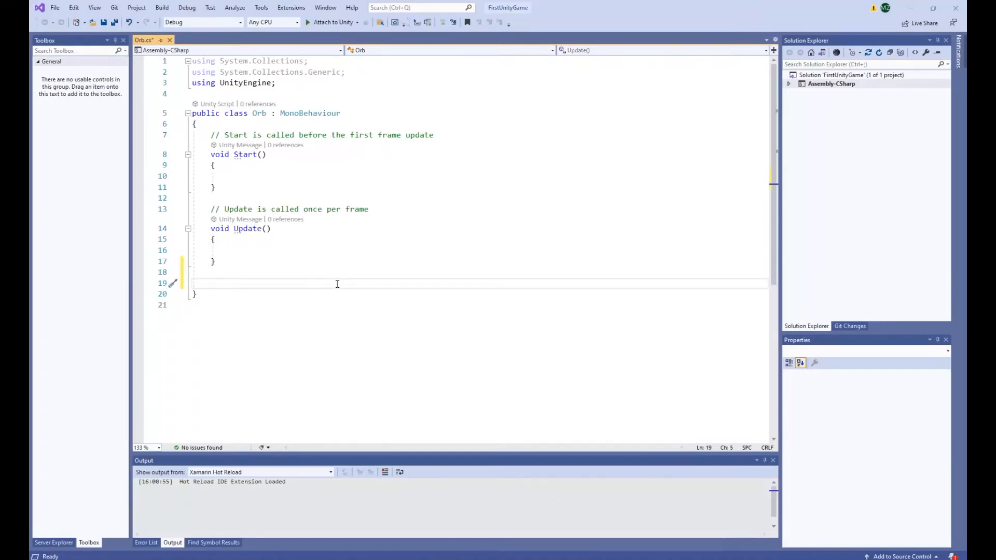
text(private void)
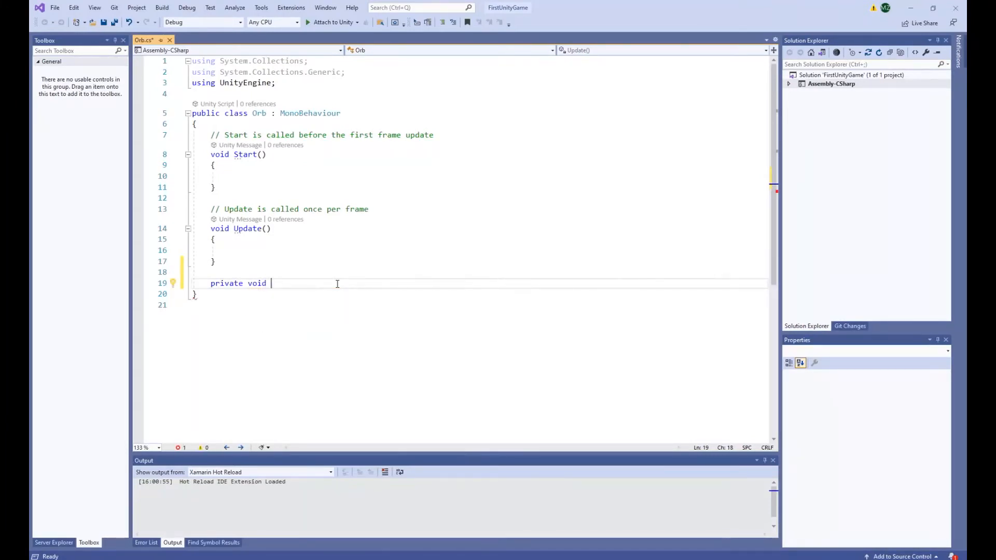
key(shift+Home)
key(BackSpace)
text(private void)
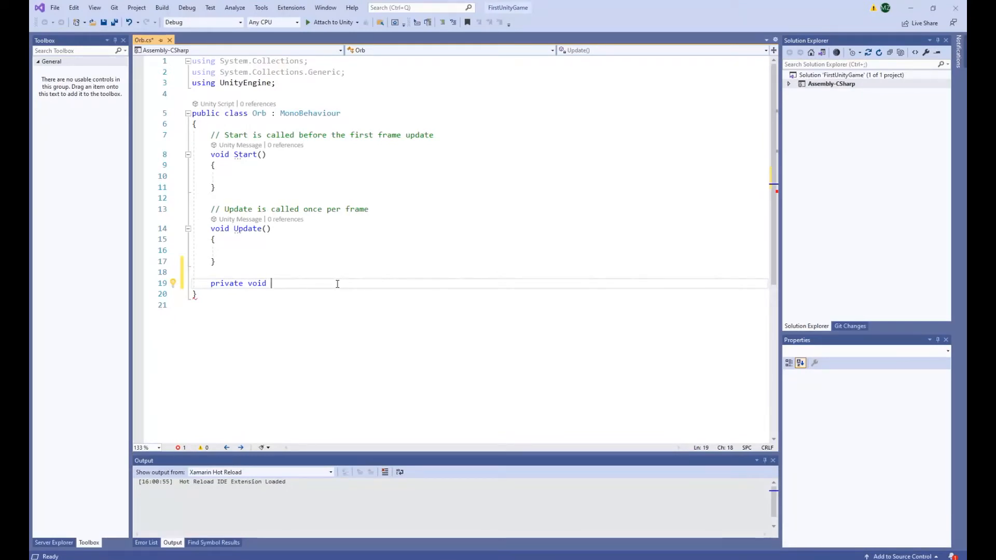
Complete the declaration as an empty OnTriggerEnter(Collider other) method from the code suggestions and save the script.
text(on)
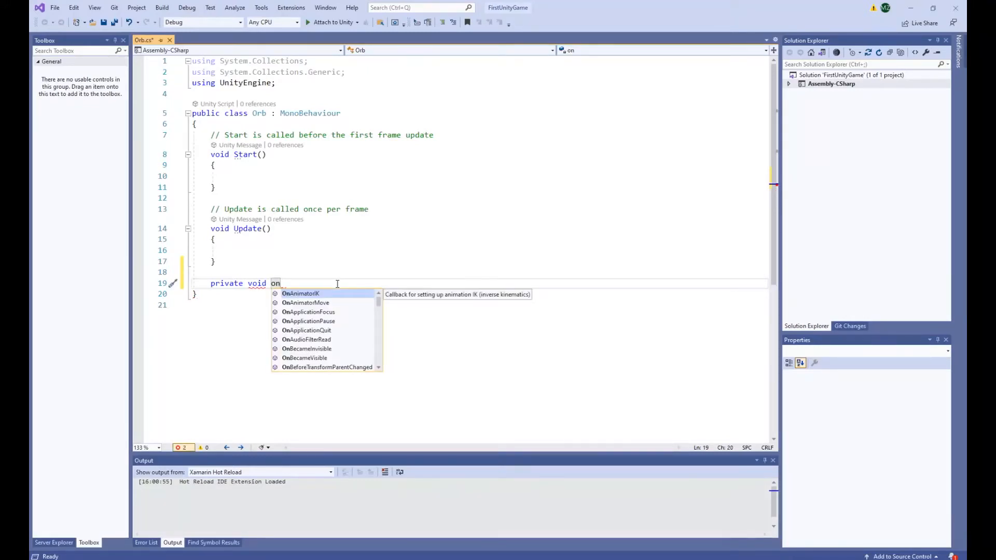
key(Down)
key(Down)
key(Down)
key(Down)
key(Down)
key(Down)
key(Down)
key(Down)
key(Down)
key(Down)
key(Down)
key(Down)
key(Down)
key(Down)
key(Down)
key(Down)
key(Down)
key(Down)
key(Down)
key(Down)
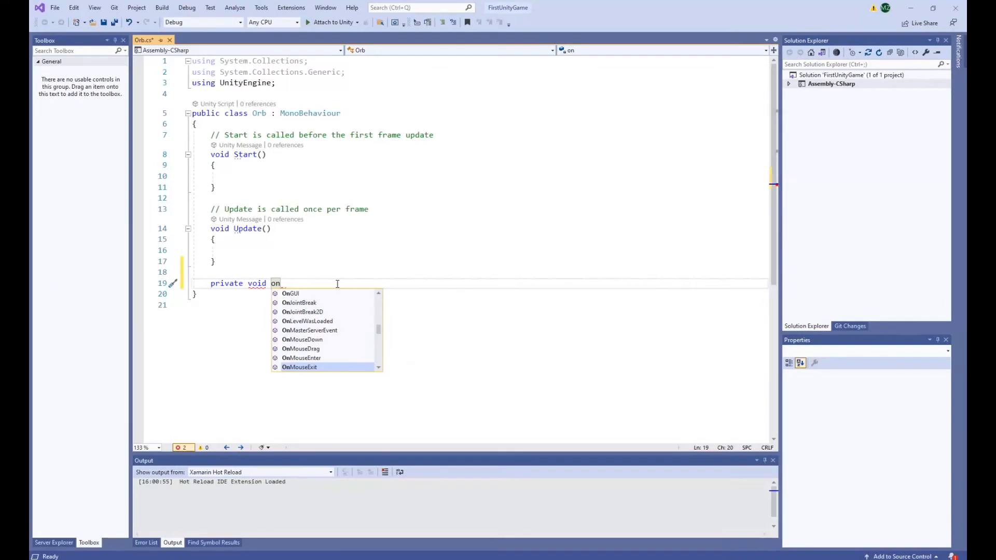
key(Down)
key(Down)
key(Down)
key(Down)
key(Down)
key(Down)
key(Down)
key(Down)
key(Down)
key(Down)
key(Down)
key(Down)
key(Down)
key(Down)
key(Down)
key(Down)
key(Down)
key(Down)
key(Down)
key(Down)
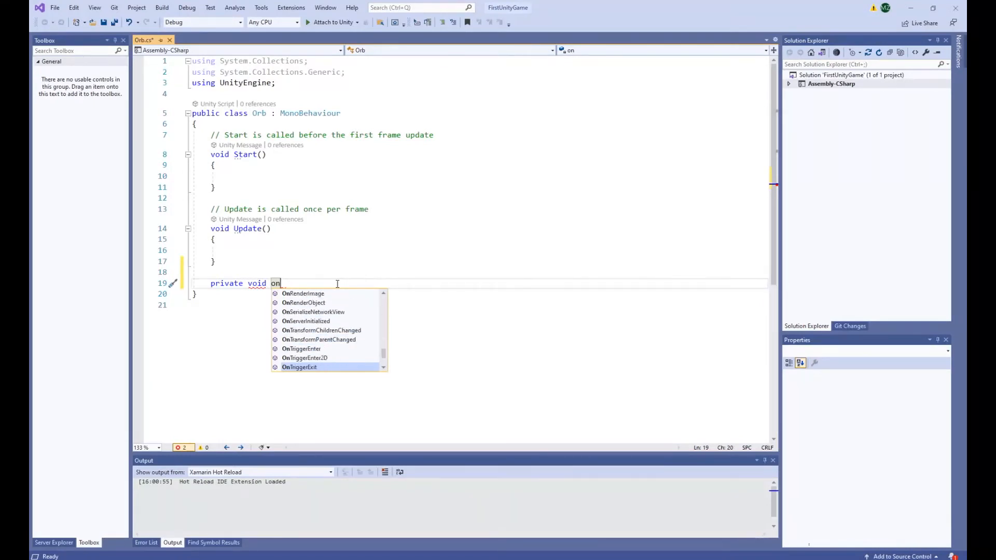
key(Down)
key(Down)
key(Down)
key(Down)
key(Up)
key(Up)
key(Up)
key(Tab)
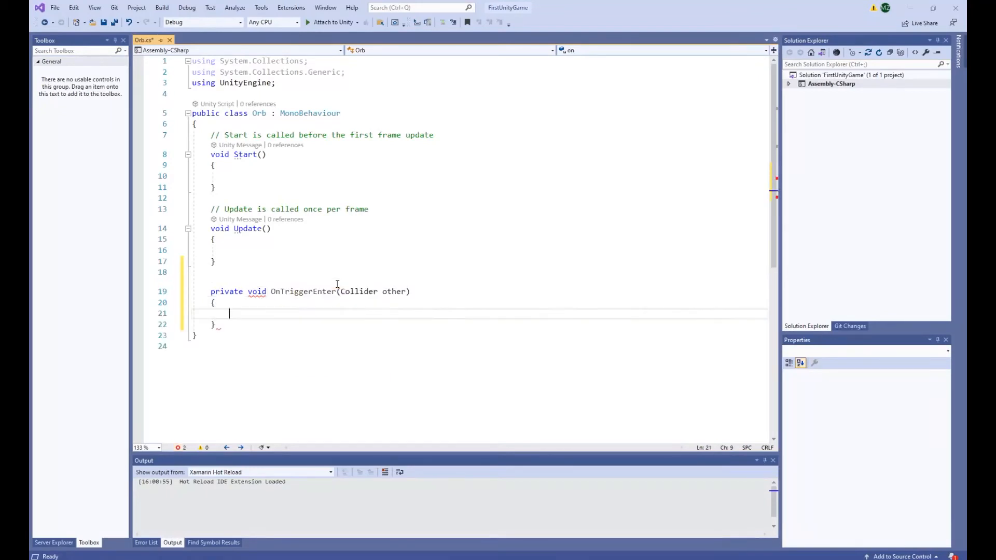
mouse_move(281, 294)
key(ctrl+s)
Examine the OnTriggerEnter method's name and signature, ending with the cursor in its empty body.
drag(271, 293, 332, 293)
click(300, 312)
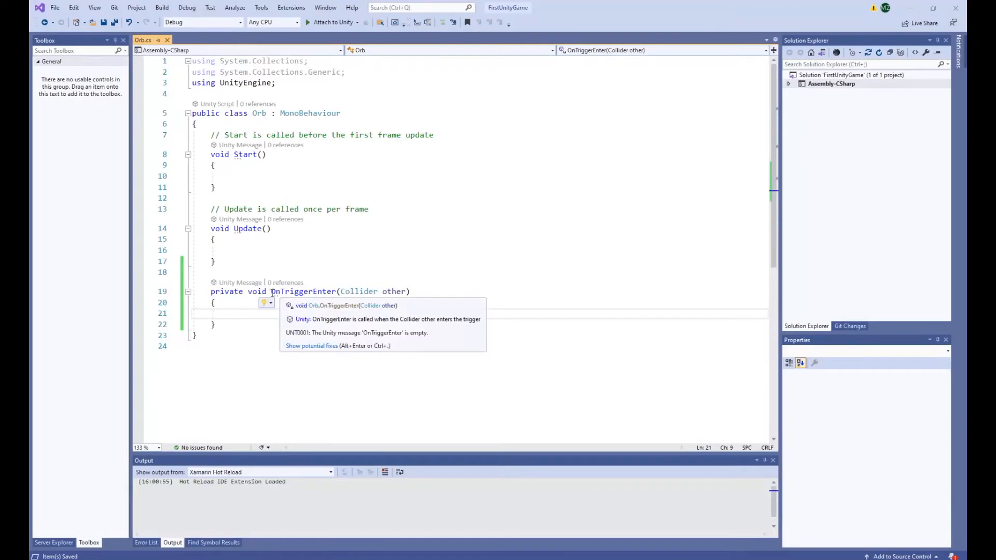
drag(271, 293, 337, 293)
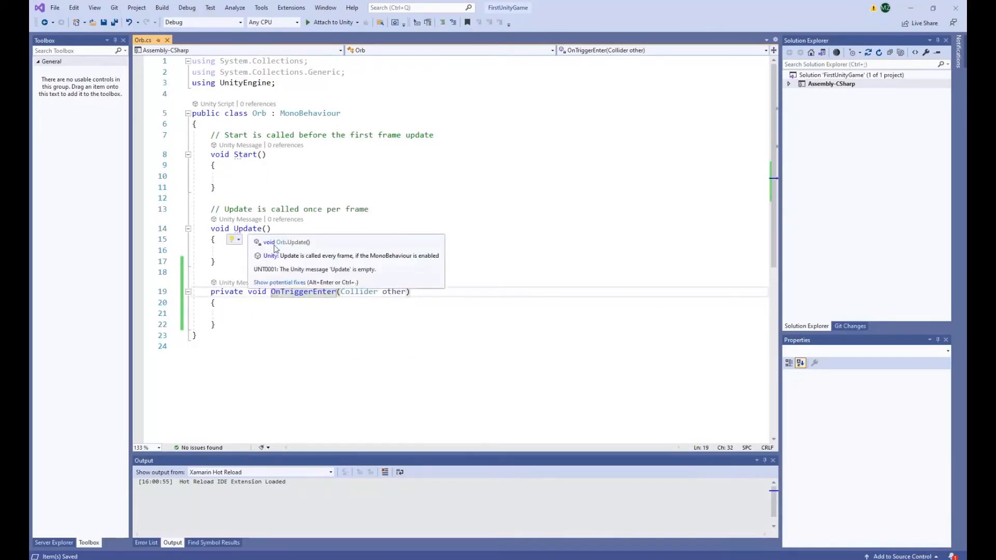
click(290, 312)
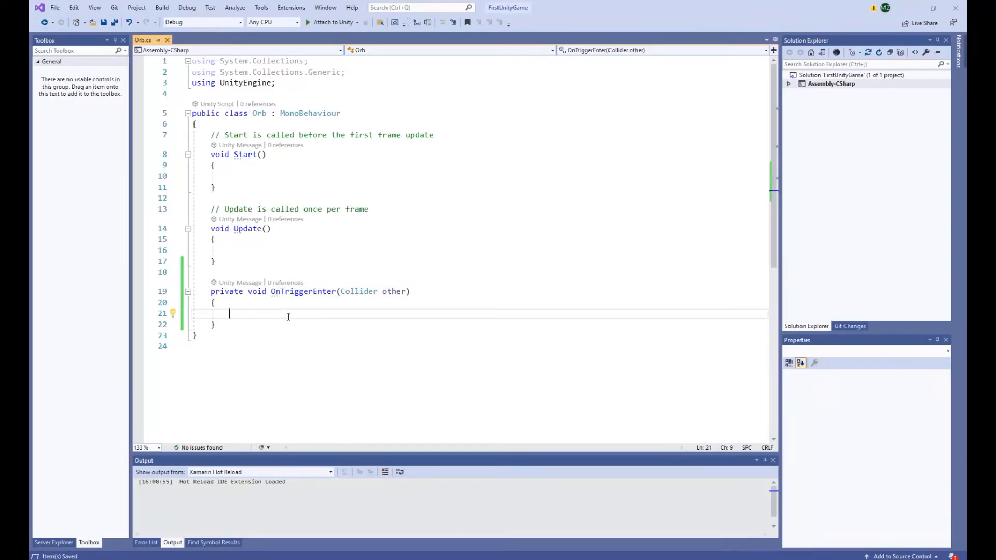
drag(272, 293, 337, 293)
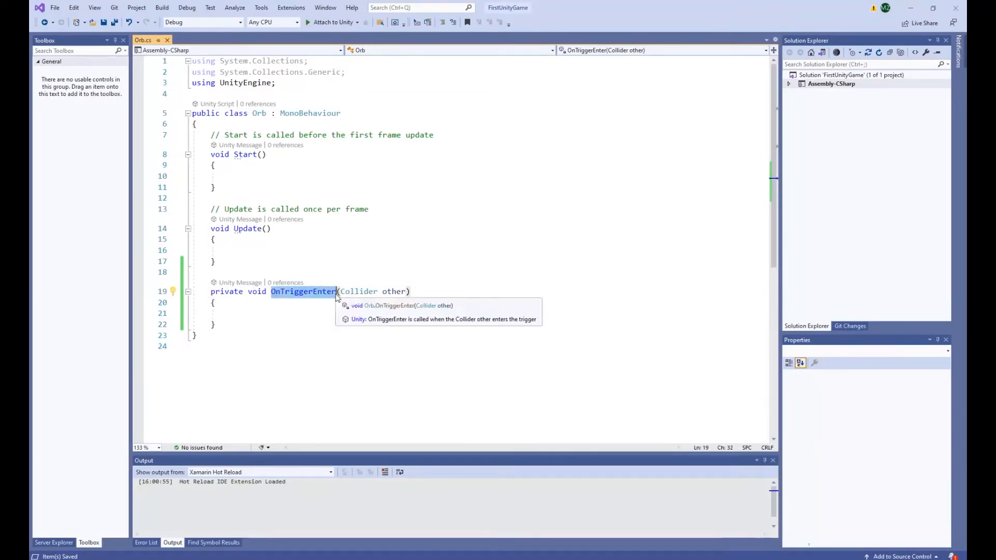
click(289, 312)
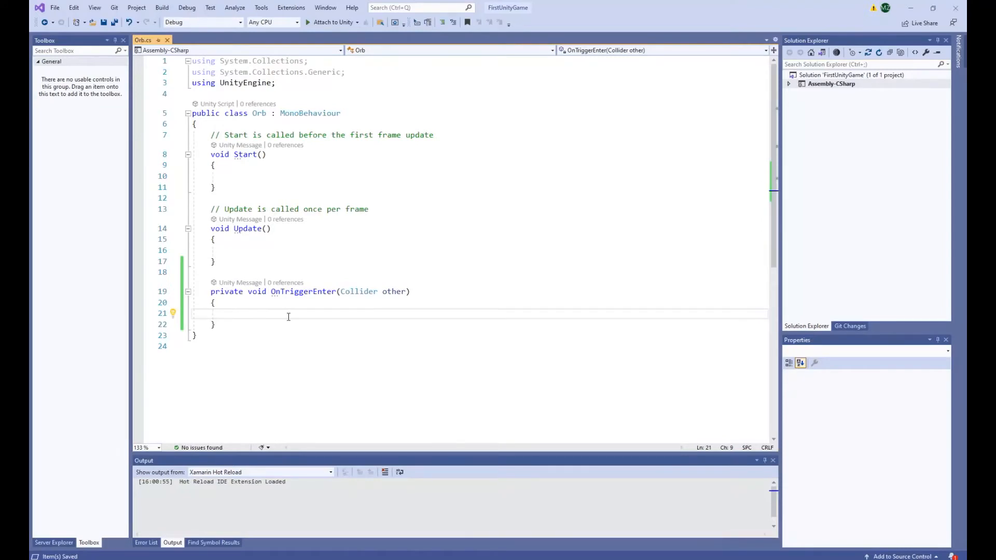
Examine the OnTriggerEnter tooltip description, its Collider parameter and the MonoBehaviour base class, returning to the empty method body.
mouse_move(273, 295)
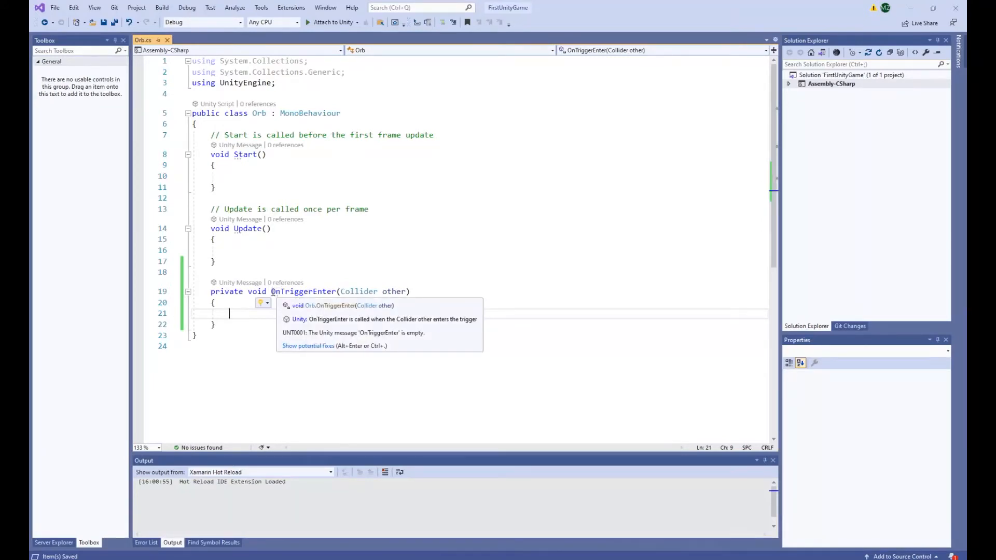
click(271, 292)
double_click(288, 291)
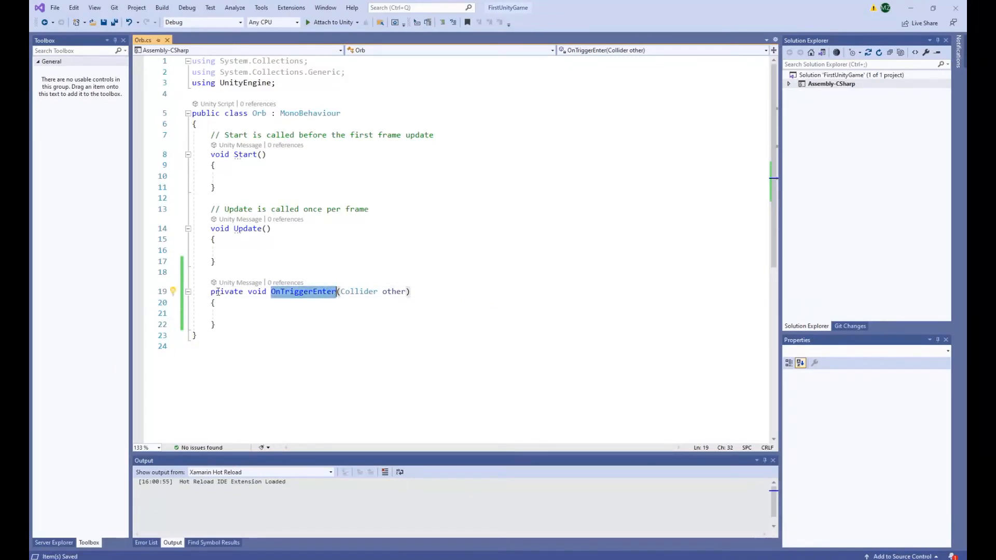
key(Down)
key(Down)
key(Down)
key(Down)
key(Up)
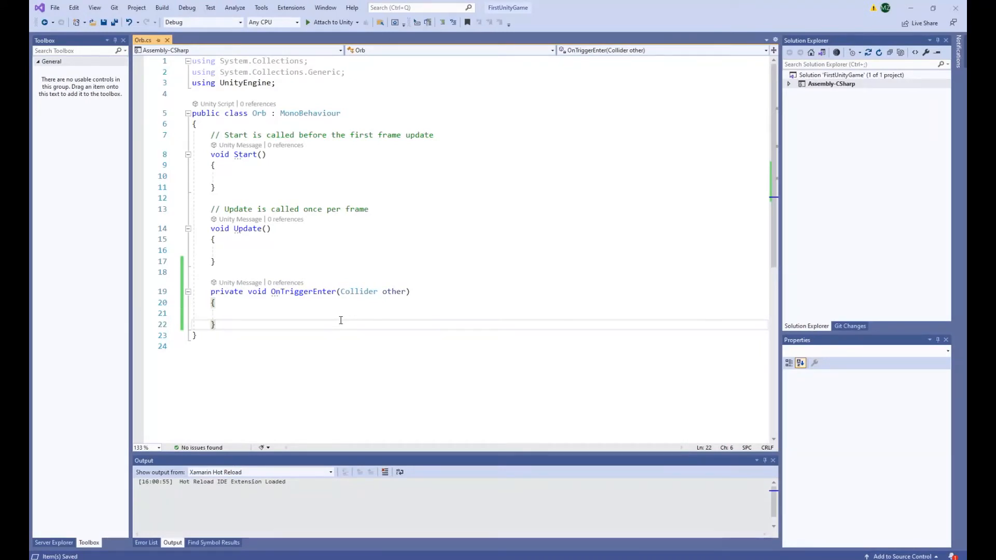
drag(271, 291, 335, 286)
click(335, 287)
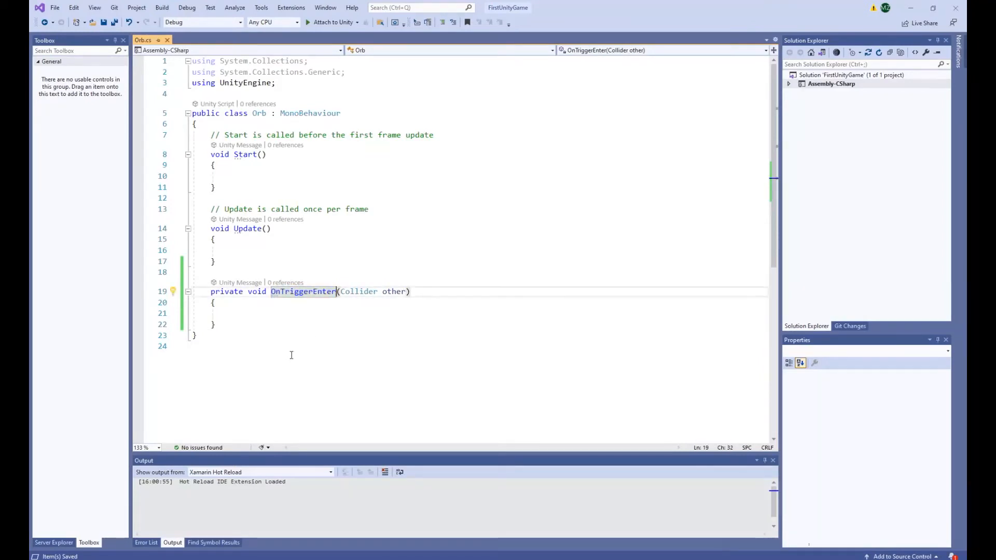
click(311, 312)
drag(279, 115, 341, 114)
click(279, 120)
click(289, 313)
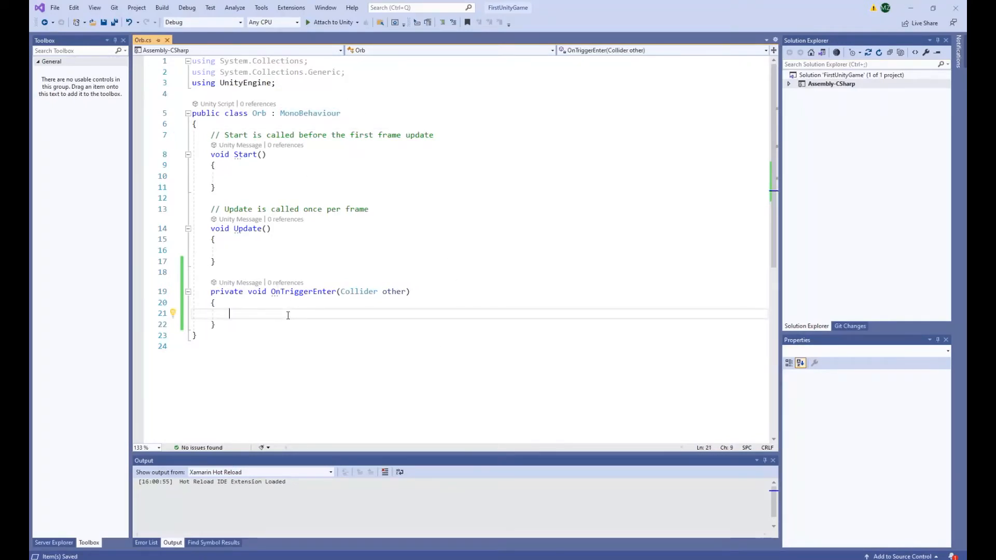
drag(340, 292, 374, 292)
click(338, 316)
Begin an if statement inside OnTriggerEnter that compares other.gameObject.name with an empty string using ==.
text(if ()
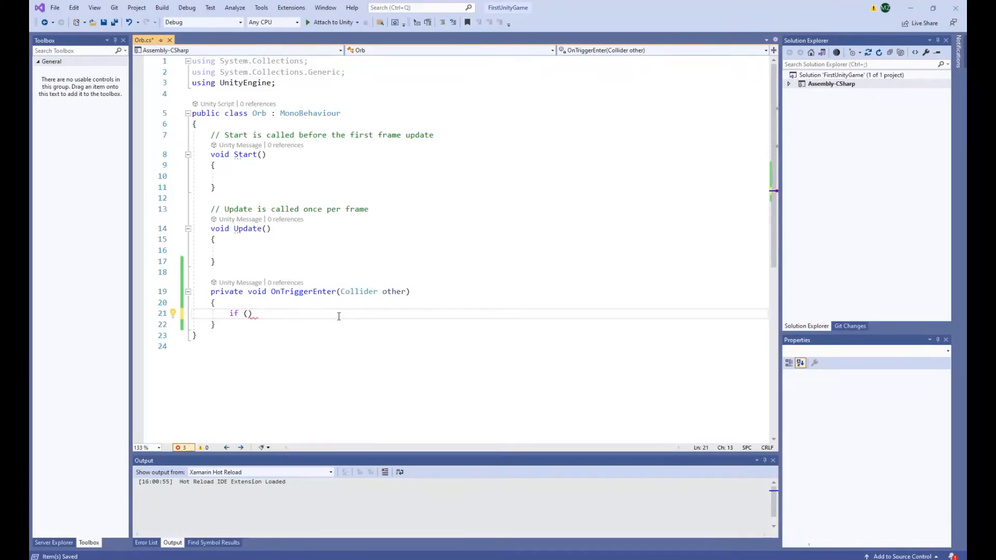
text(other.)
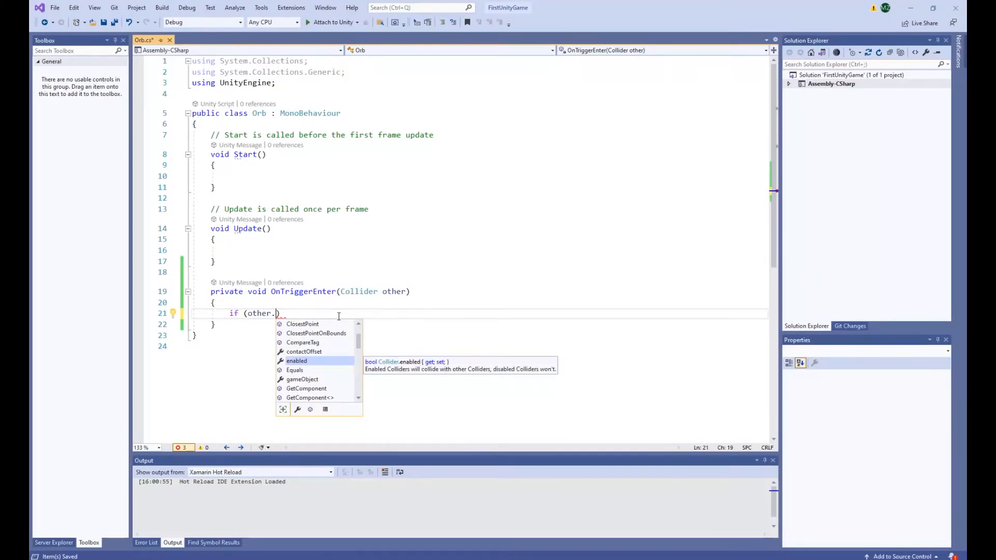
text(game)
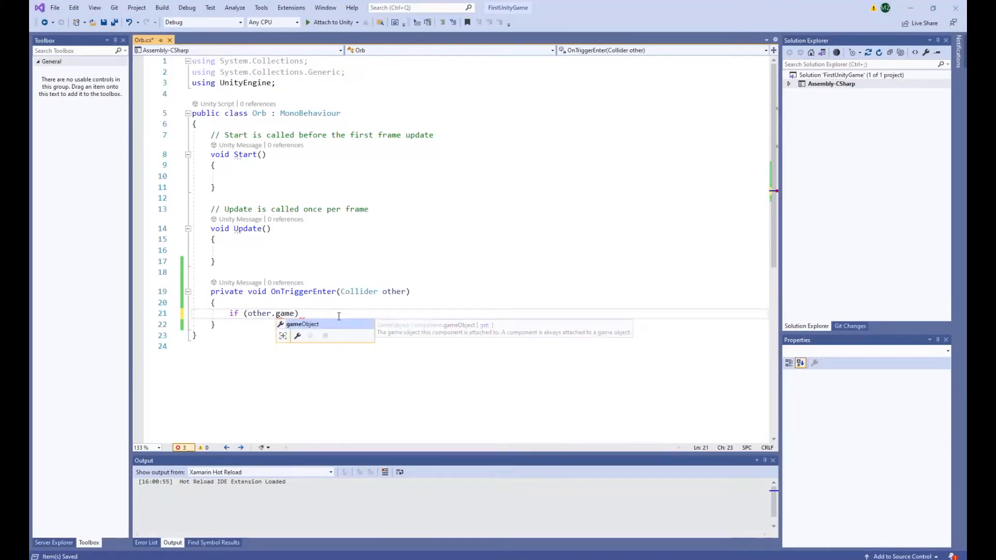
key(Tab)
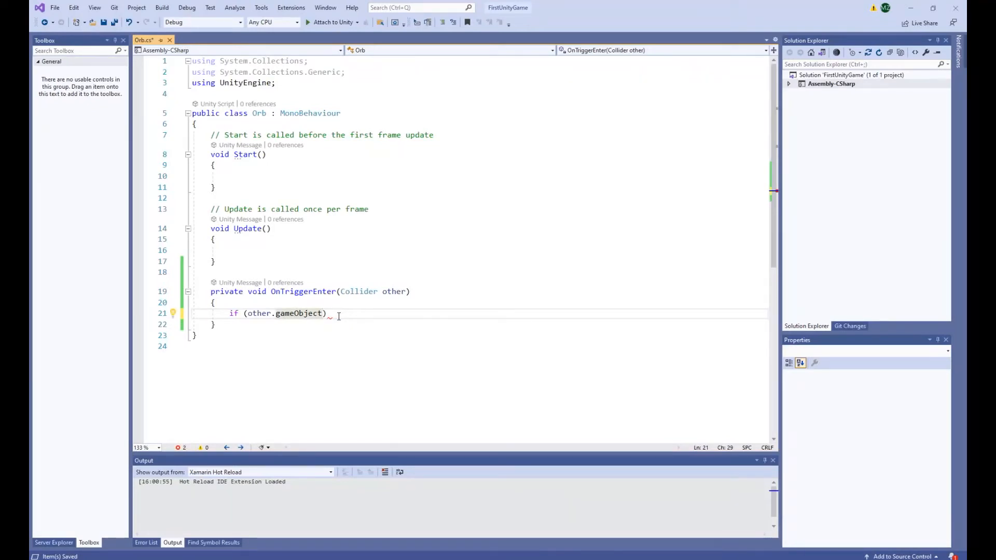
text(.name )
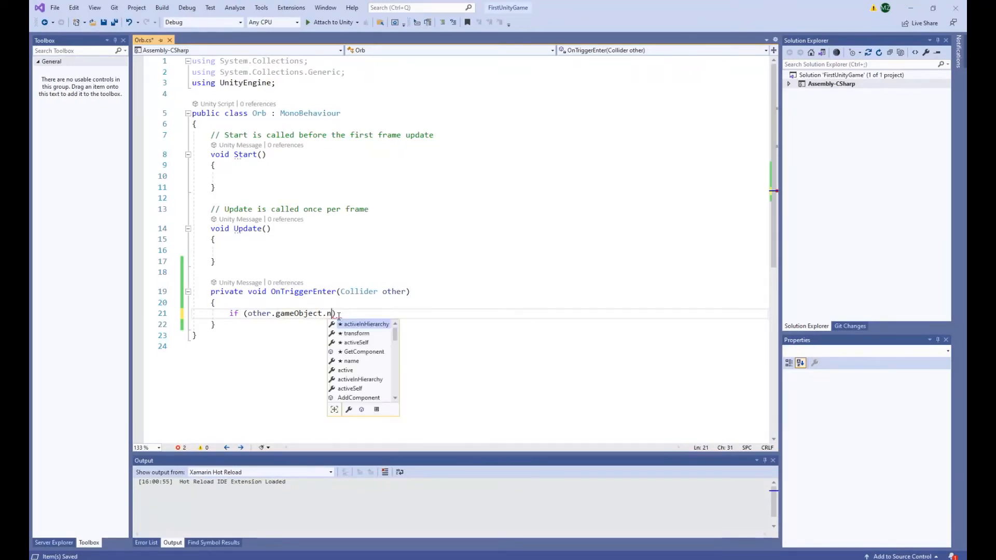
text(= )
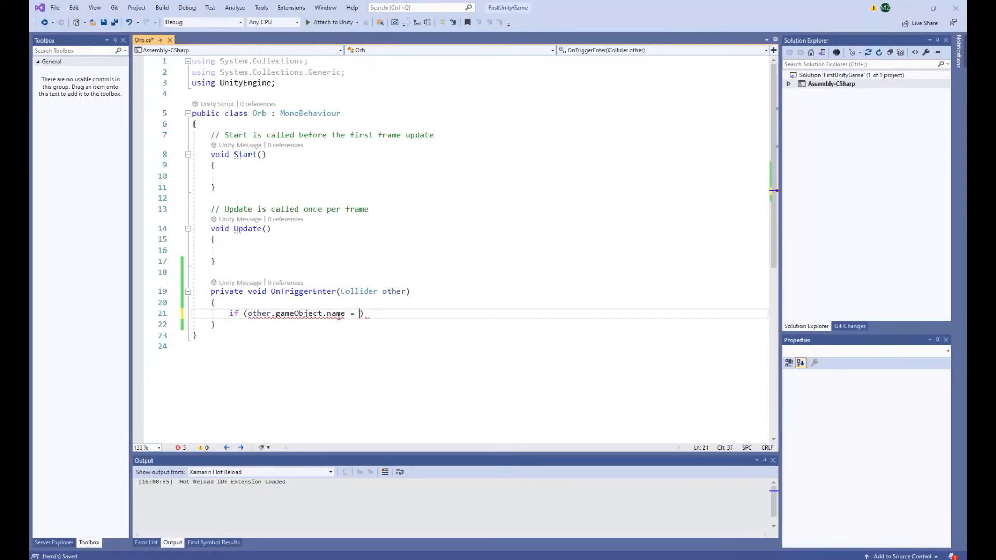
text(= "")
Switch to Unity and copy the name of the FirstPersonController object without renaming it.
key(alt+Tab)
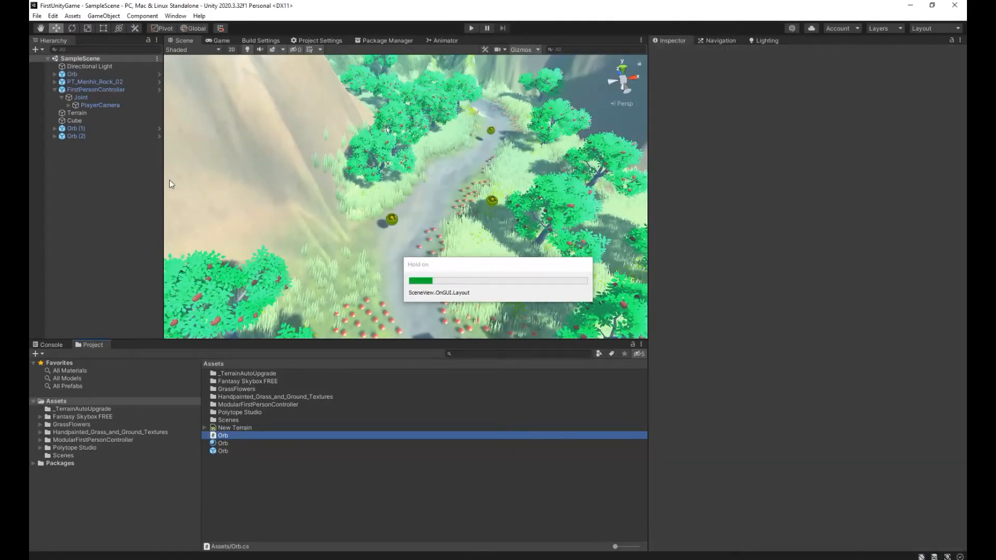
click(116, 90)
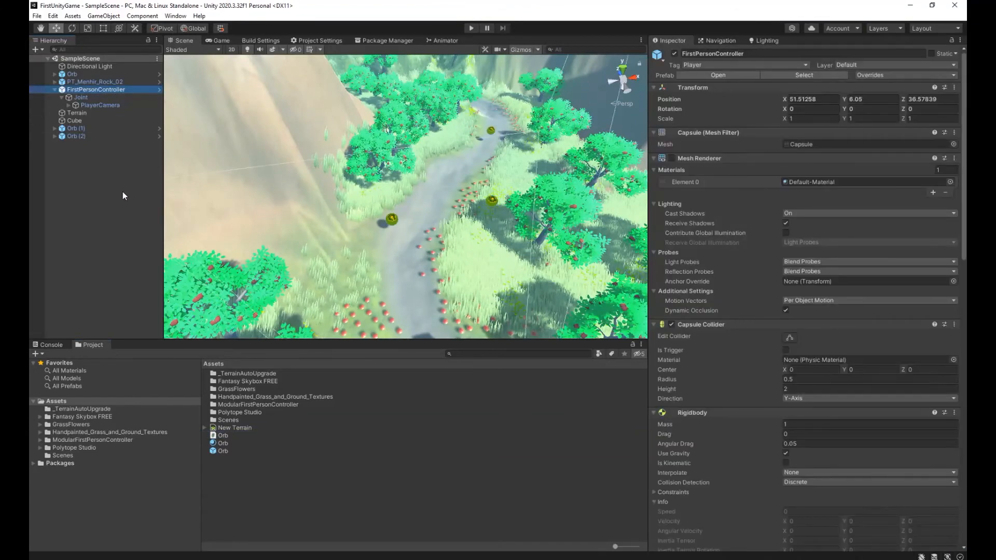
key(F2)
key(ctrl+c)
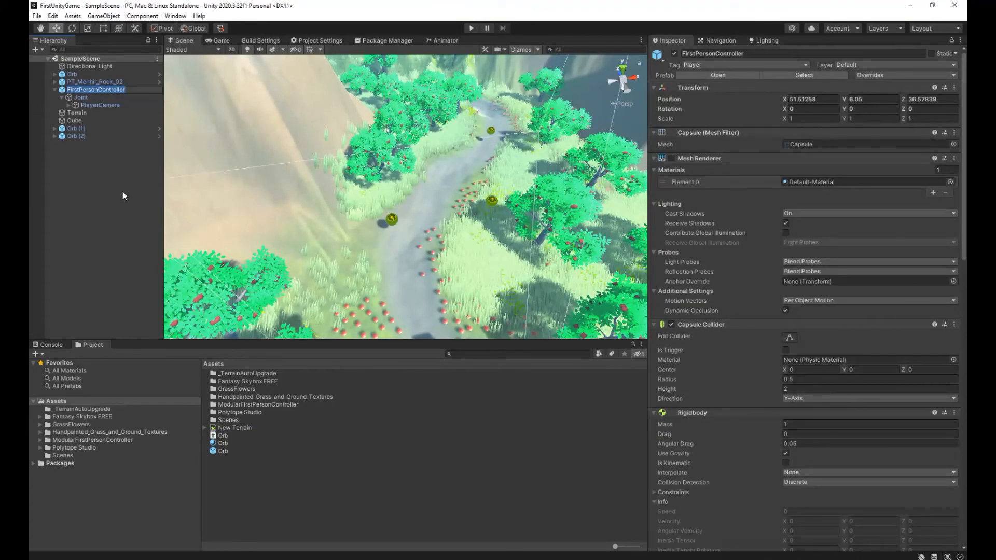
key(Escape)
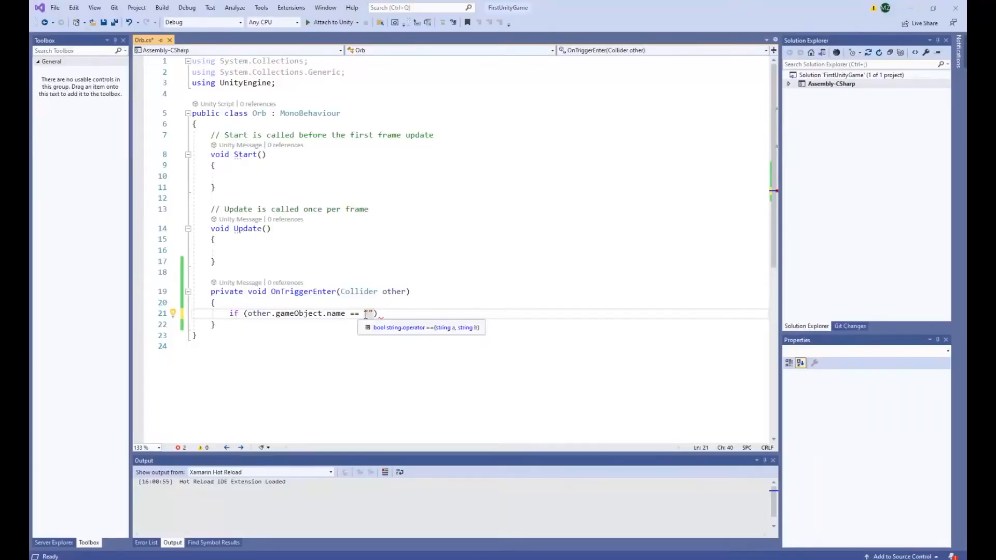
key(ctrl+v)
key(End)
key(Return)
text({)
key(Return)
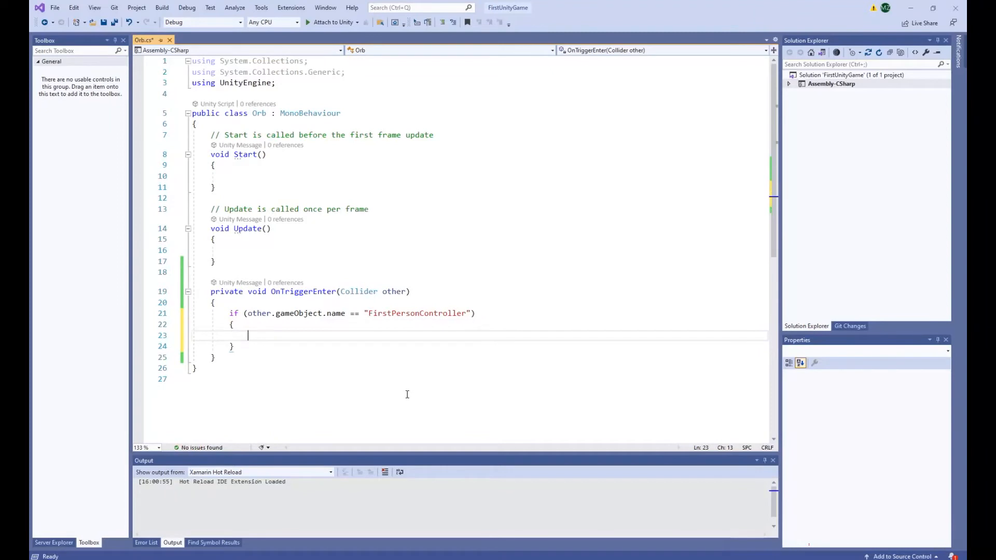
text(Destroy)
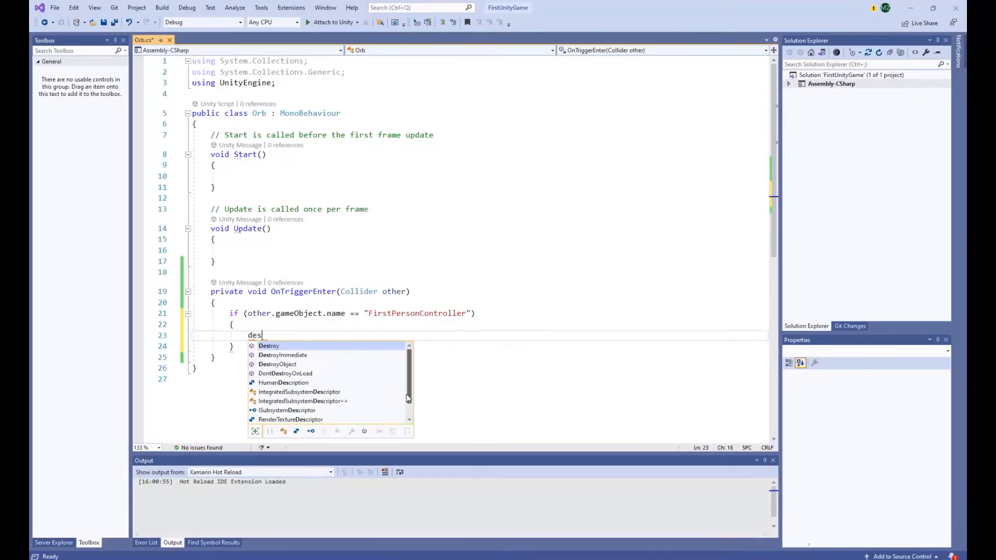
text(();)
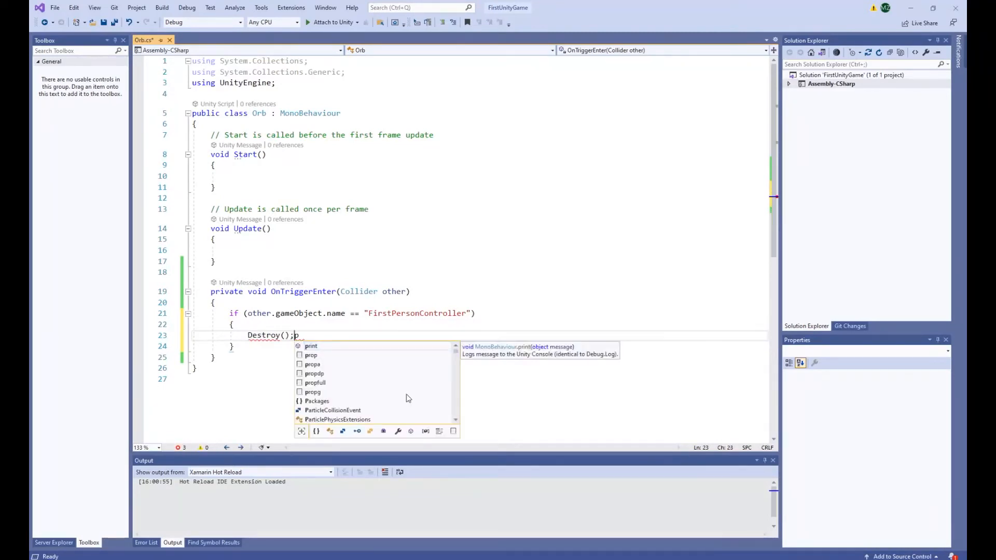
Return to Visual Studio, paste FirstPersonController between the condition's quotation marks and add an empty braced block below the if statement.
key(alt+Tab)
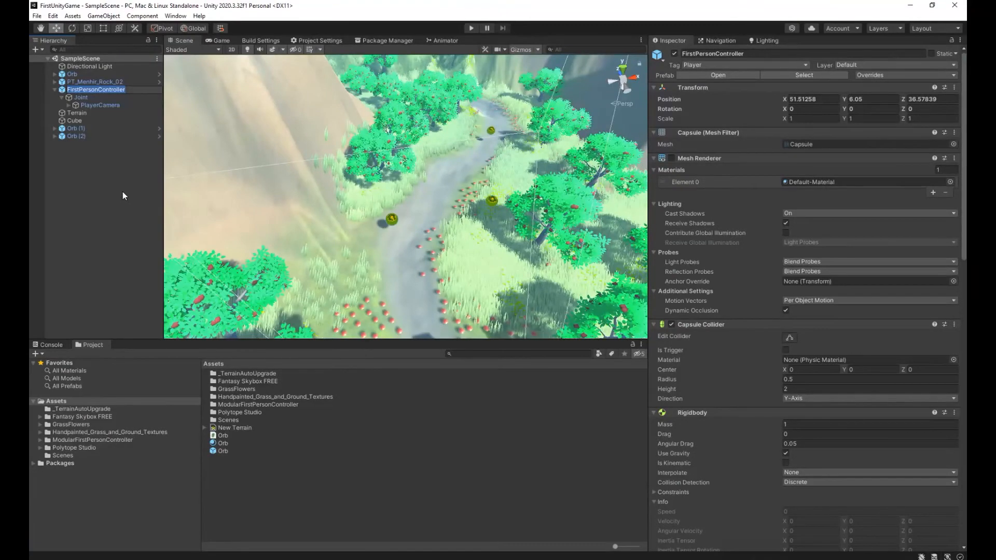
key(alt+Tab)
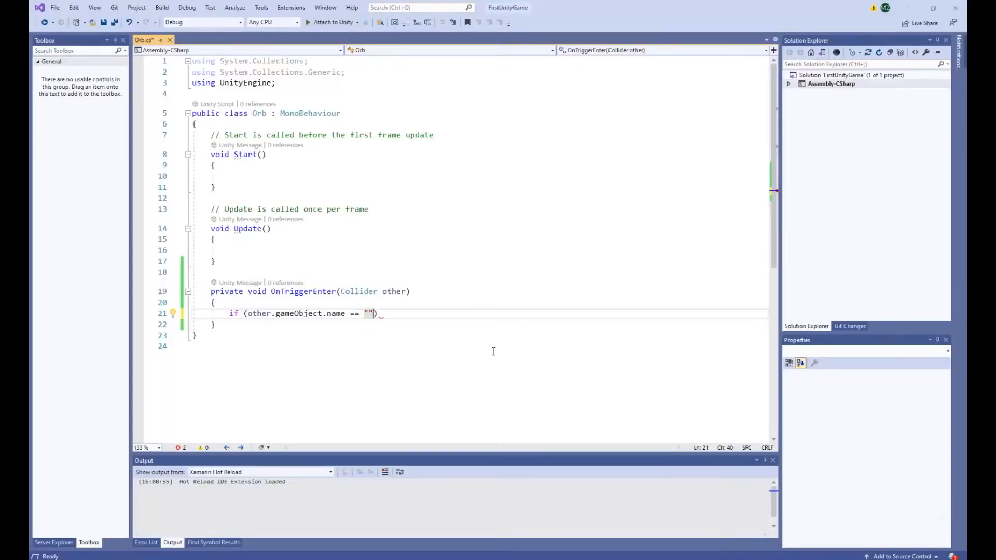
key(ctrl+v)
key(End)
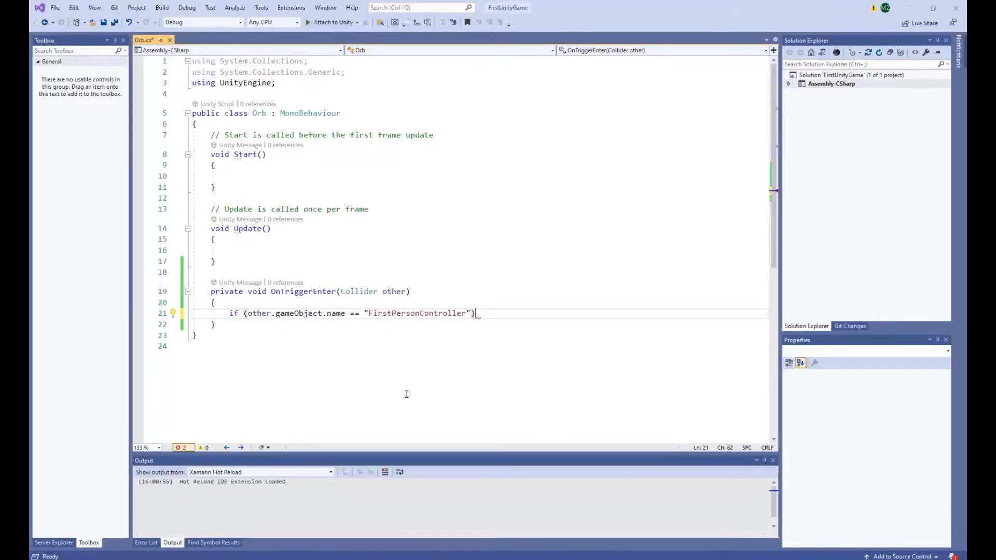
key(Return)
text({)
key(Return)
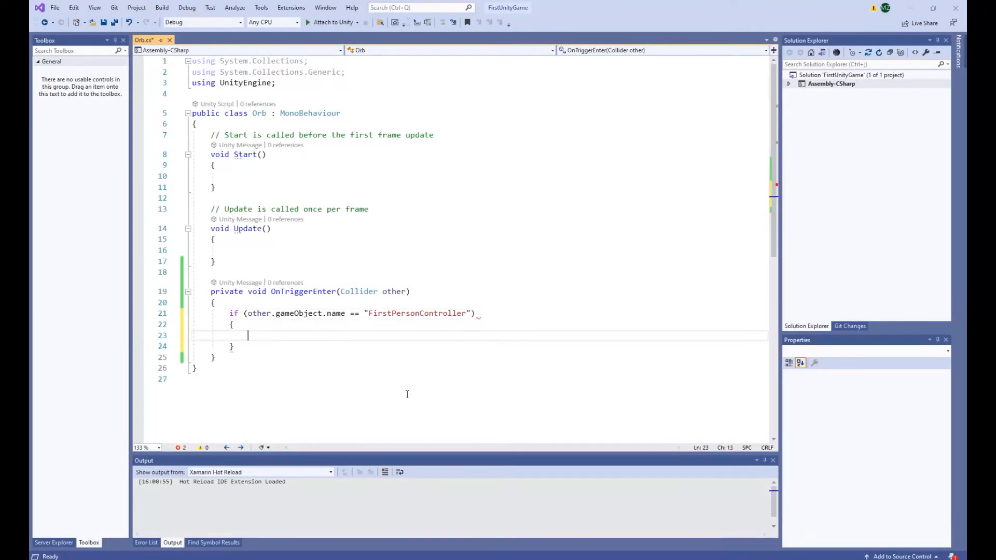
Add the call Destroy(gameObject); inside the if block and save the Orb script.
text(Destroy)
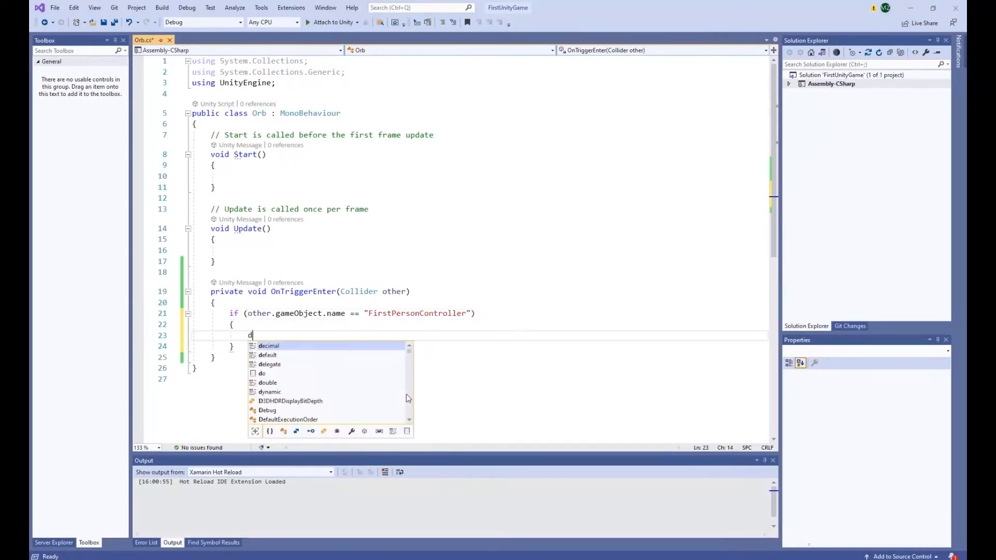
text(();)
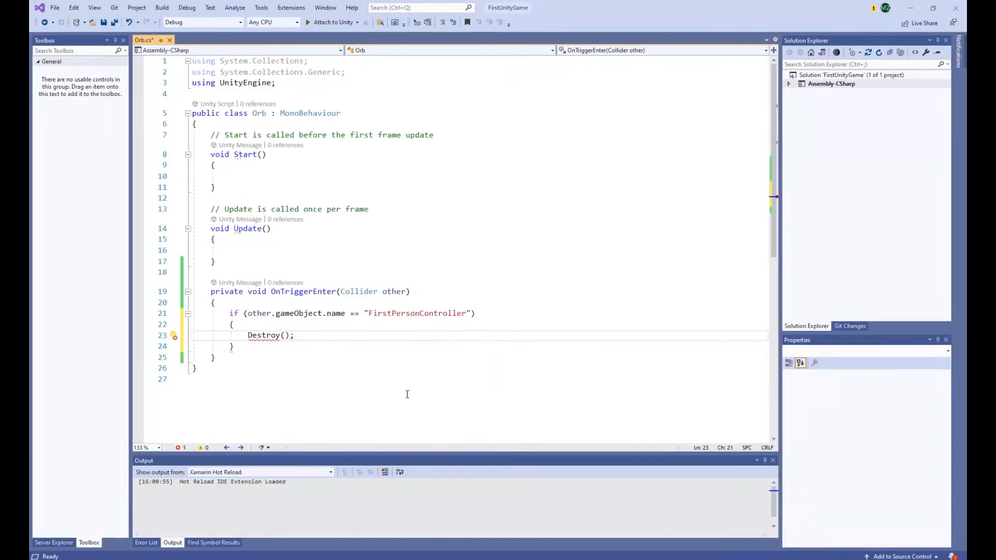
key(Right)
key(Right)
text(p)
key(BackSpace)
key(Left)
key(ctrl+space)
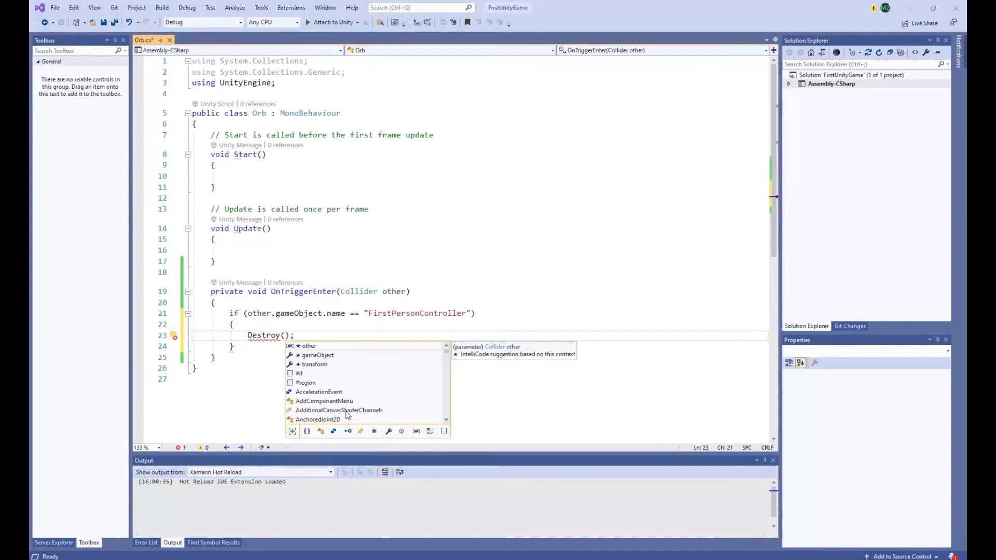
text(gameObject)
key(End)
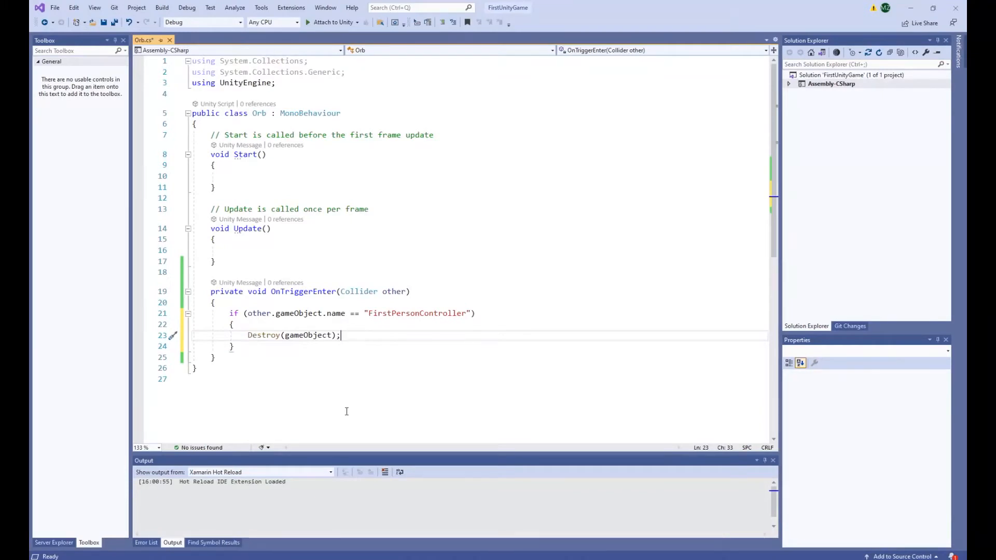
key(ctrl+s)
Switch to Unity and select the Orb script asset to inspect its updated code.
key(alt+Tab)
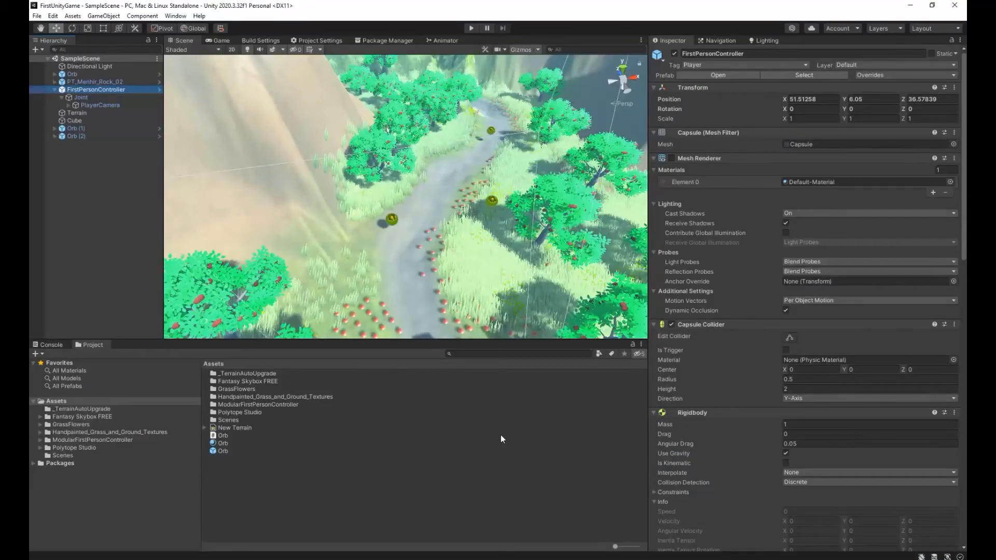
click(322, 428)
click(311, 435)
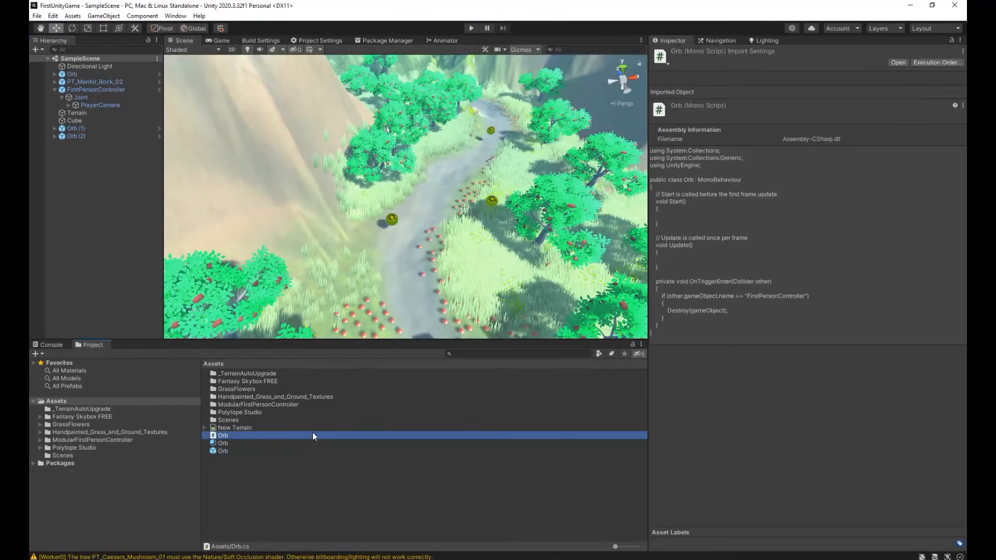
Run the game and walk and jump the player against the nearest golden orb to test its trigger.
click(471, 28)
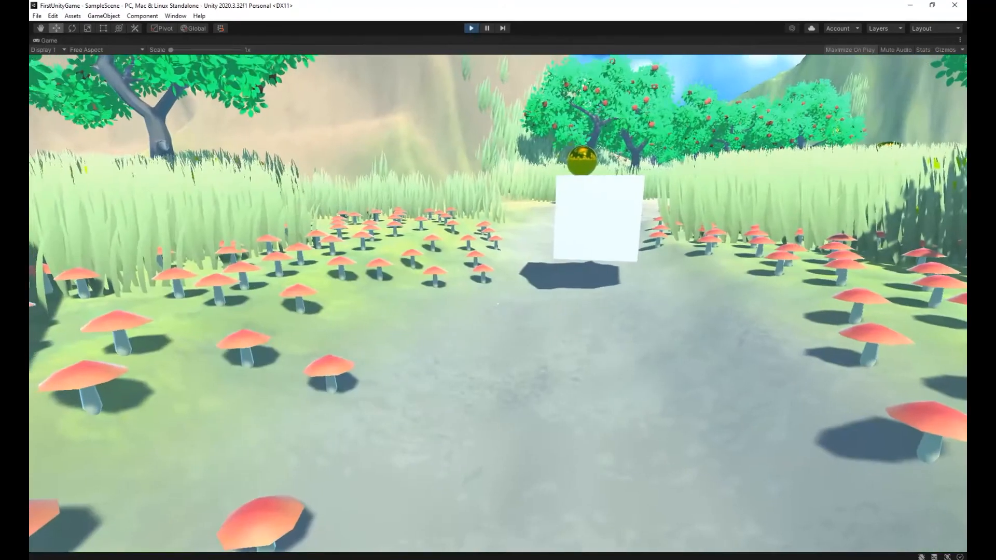
key(w)
key(w)
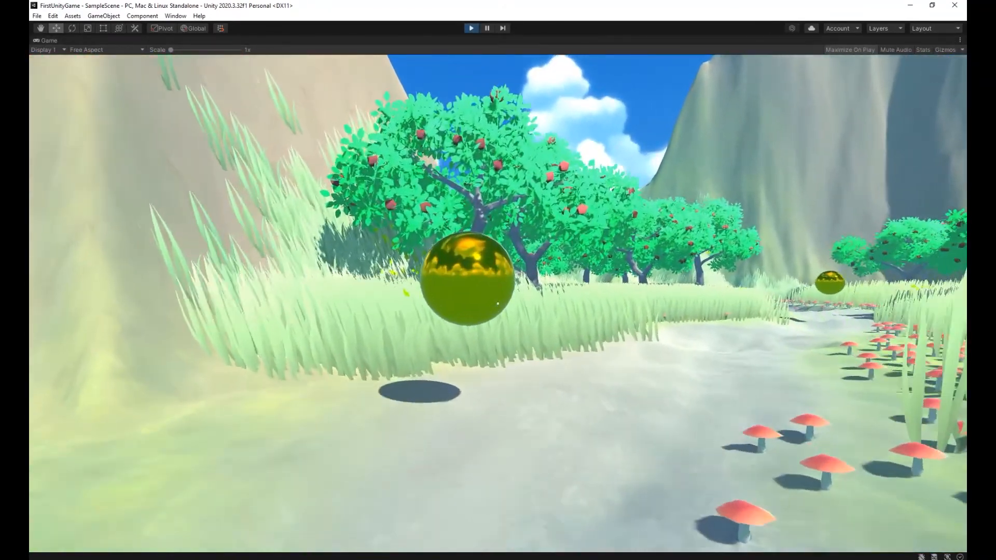
key(s)
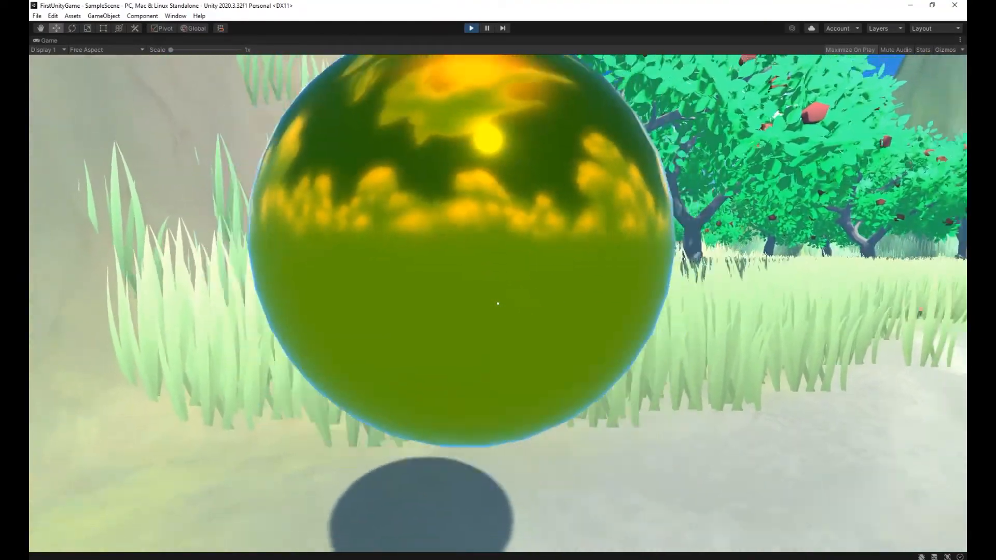
key(w)
key(space)
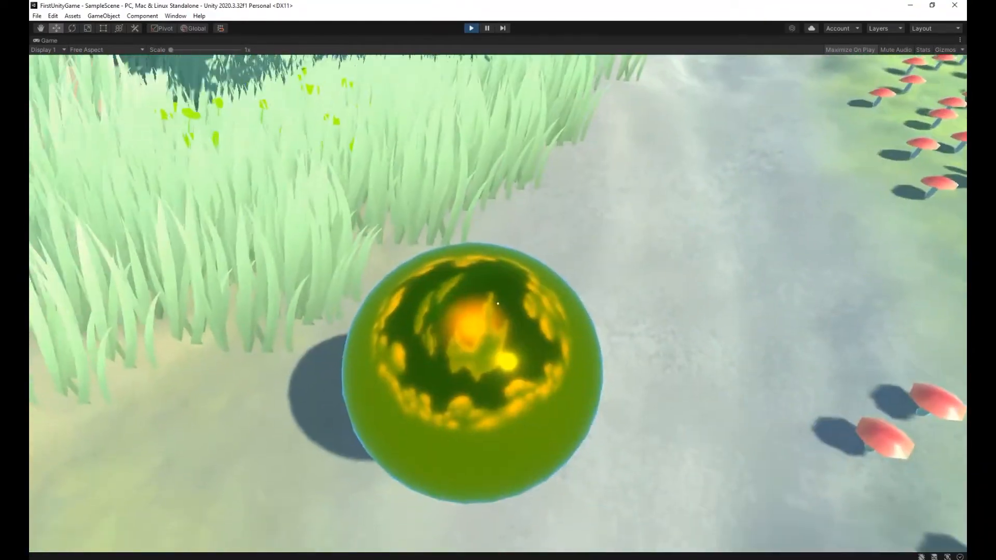
key(s)
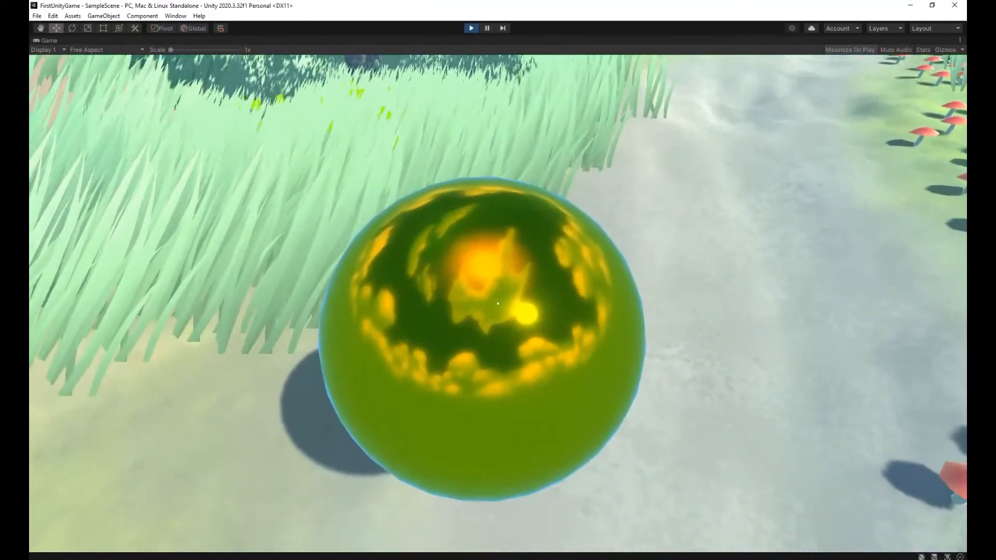
key(w)
key(space)
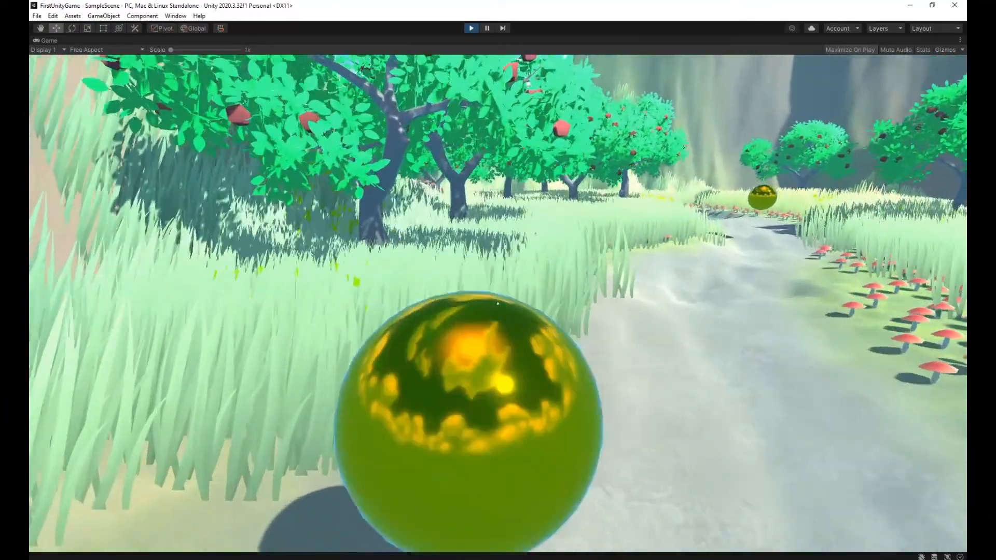
key(s)
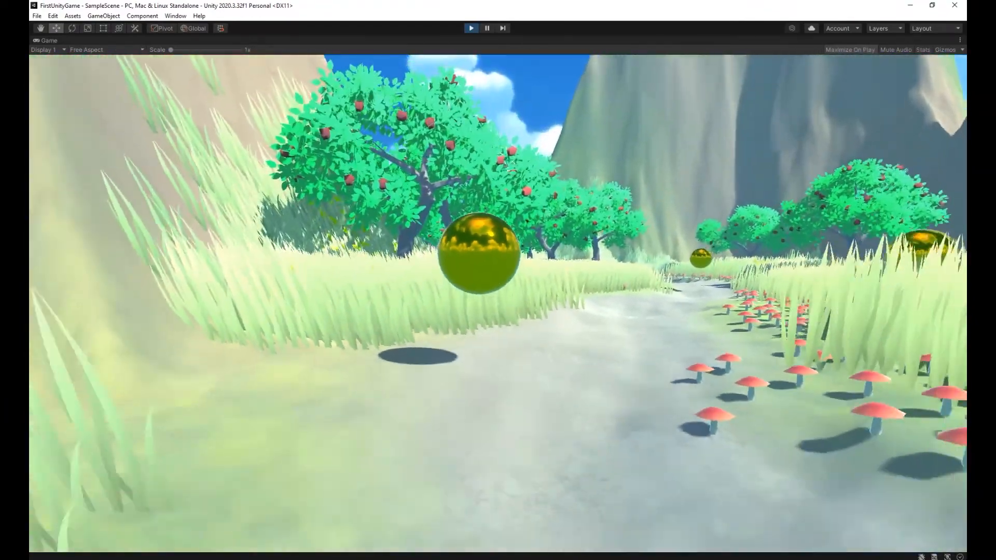
Walk and jump the player against the nearest golden orb again, back away from it and stop the game.
key(w)
key(space)
key(s)
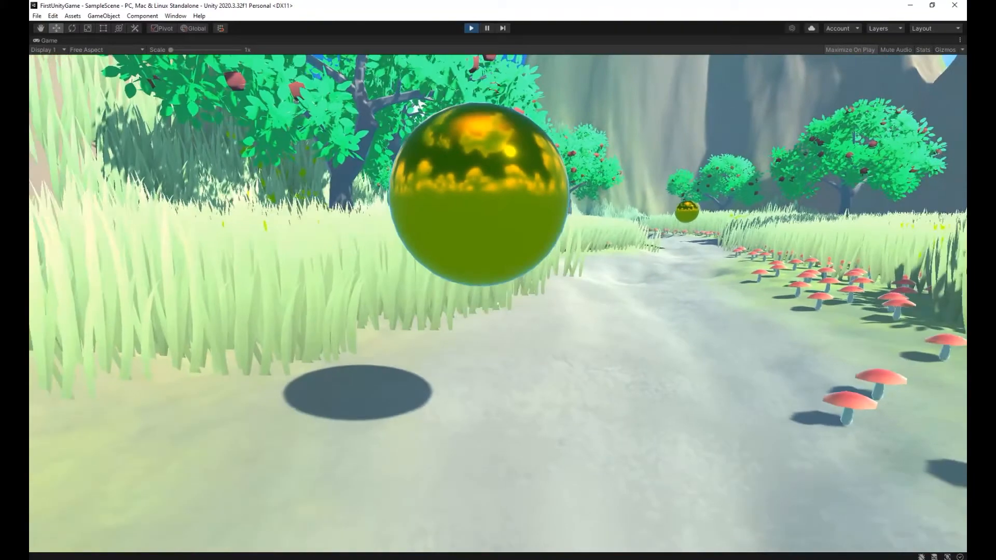
key(Escape)
click(470, 29)
Check the components of FirstPersonController and the Orb material, and open the Orb prefab for editing.
click(102, 90)
scroll(765, 294, down, 5)
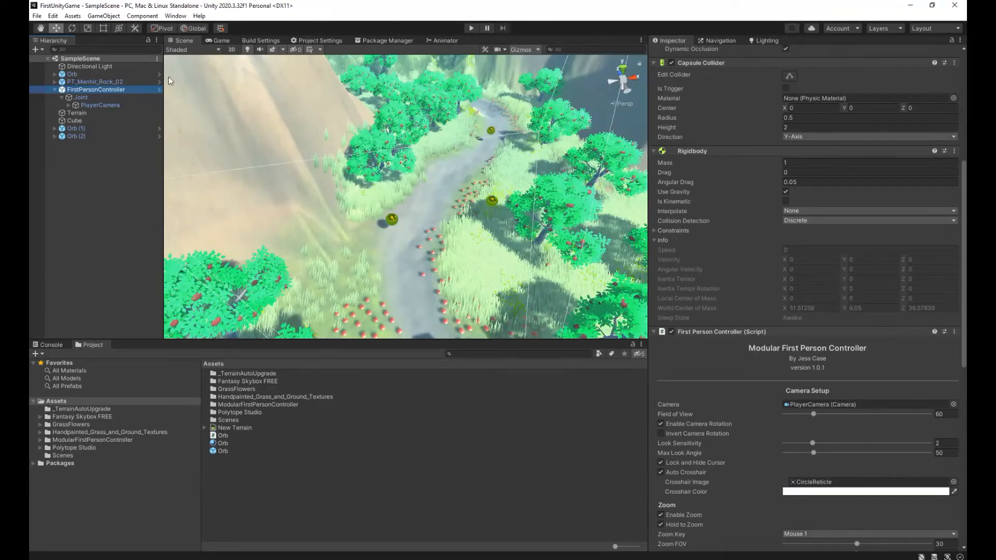
click(223, 443)
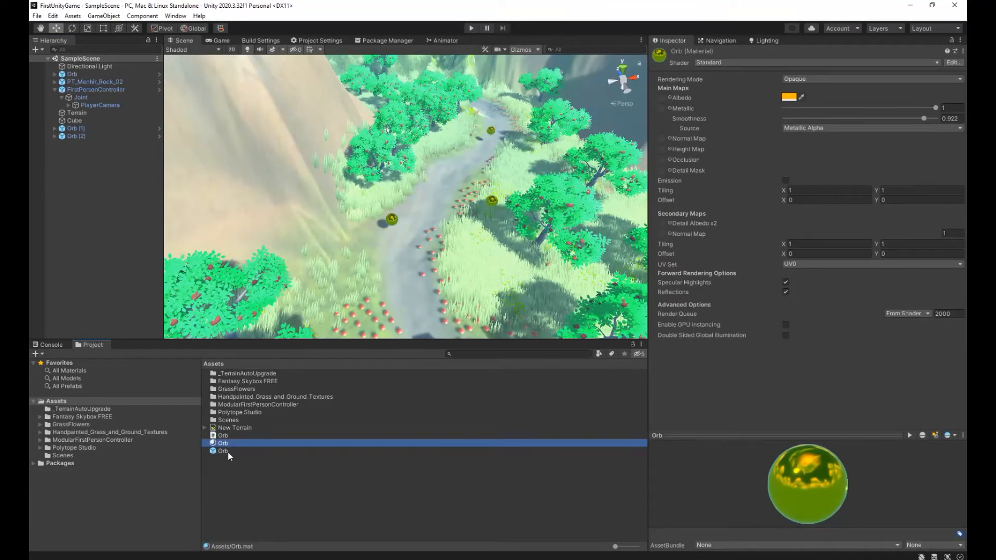
click(228, 451)
double_click(228, 452)
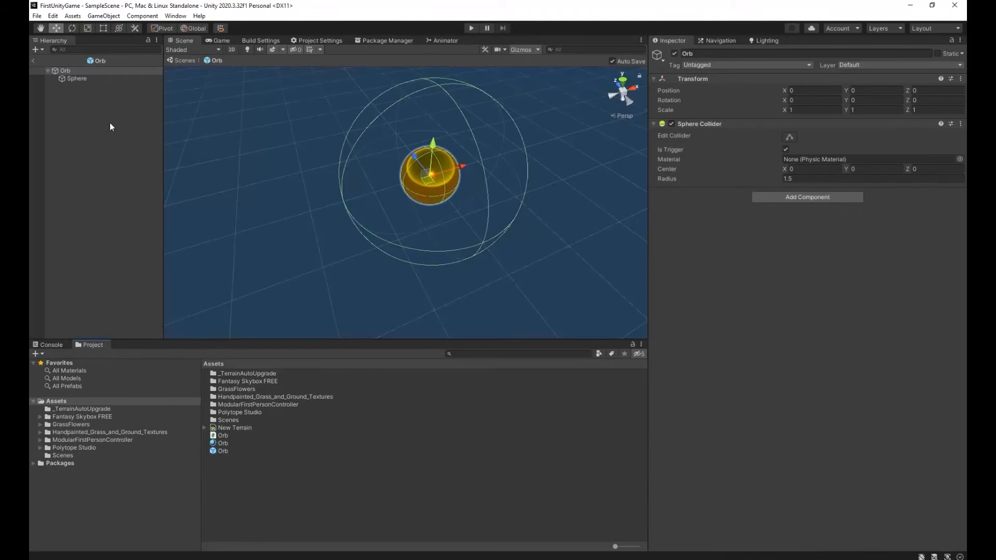
Try to add the Orb script as a component on the Orb prefab's root object and save.
click(807, 196)
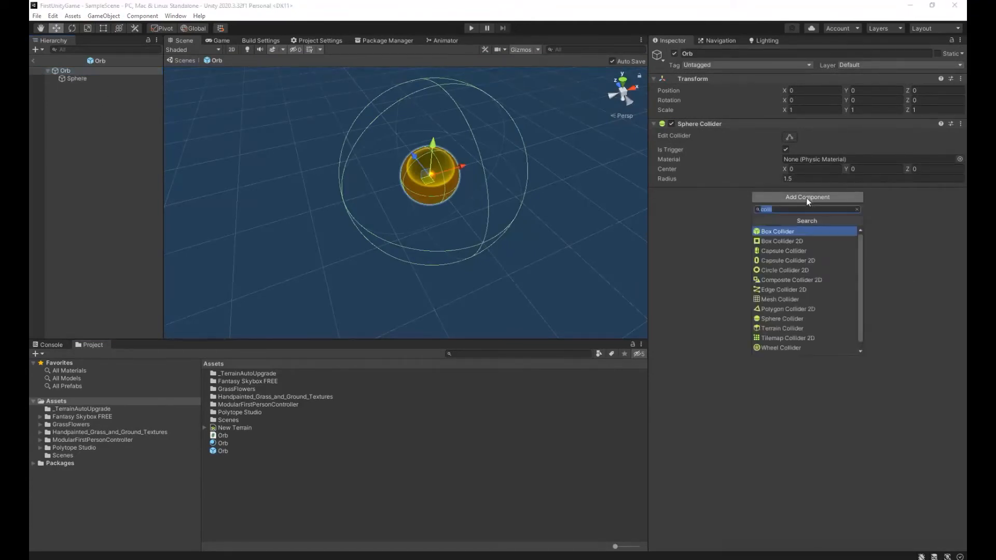
click(857, 210)
scroll(796, 321, down, 2)
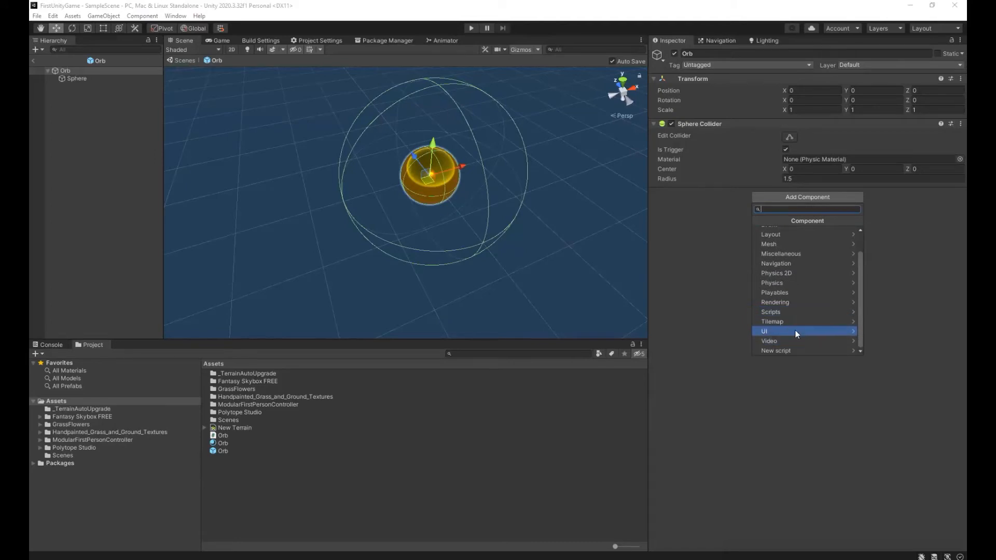
click(801, 312)
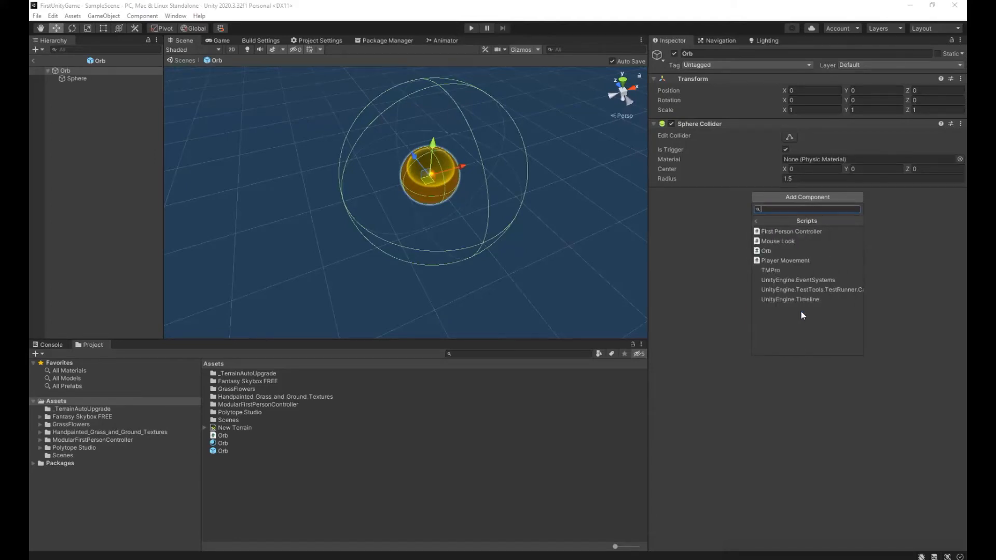
click(787, 252)
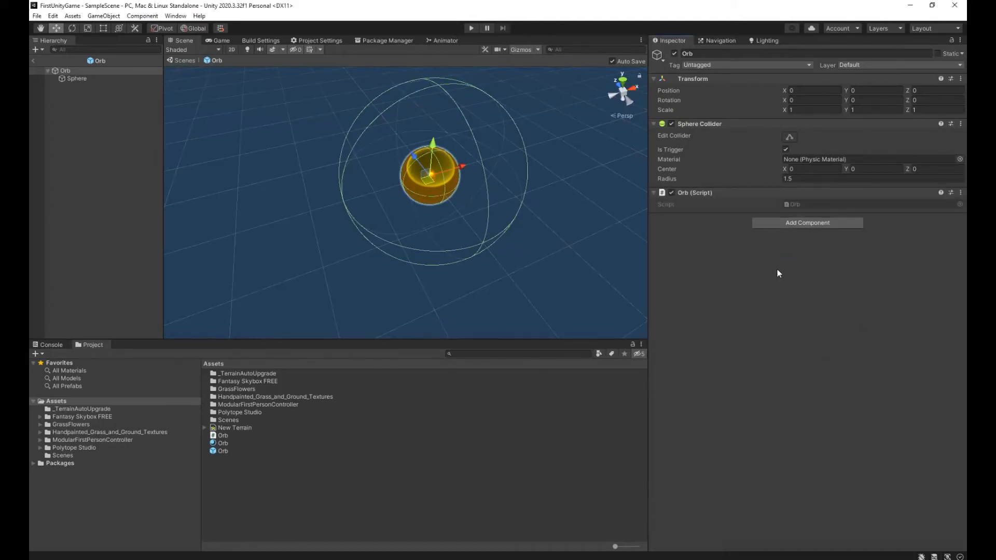
click(37, 16)
click(49, 62)
click(87, 70)
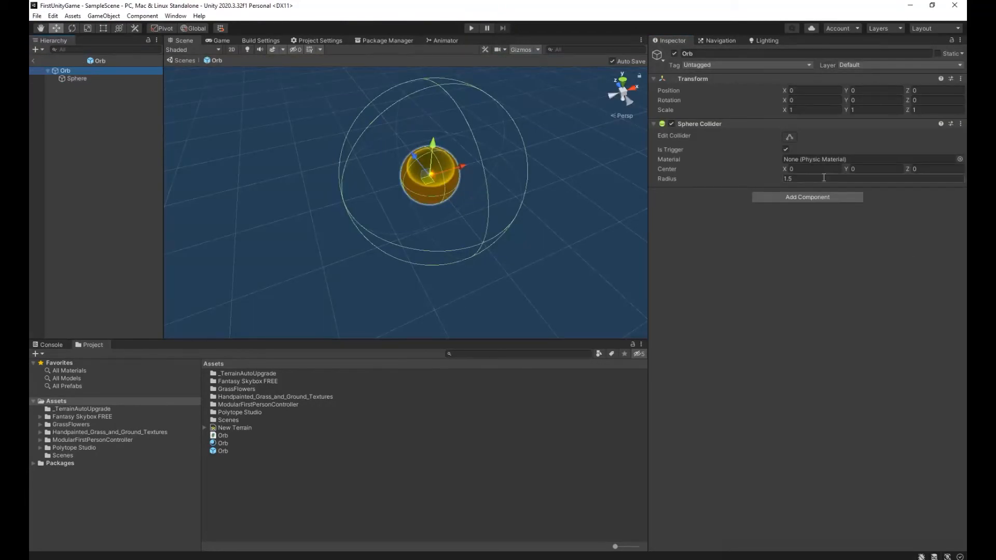
Attach the Orb script to the Orb prefab's root object, save, and return to SampleScene.
click(805, 197)
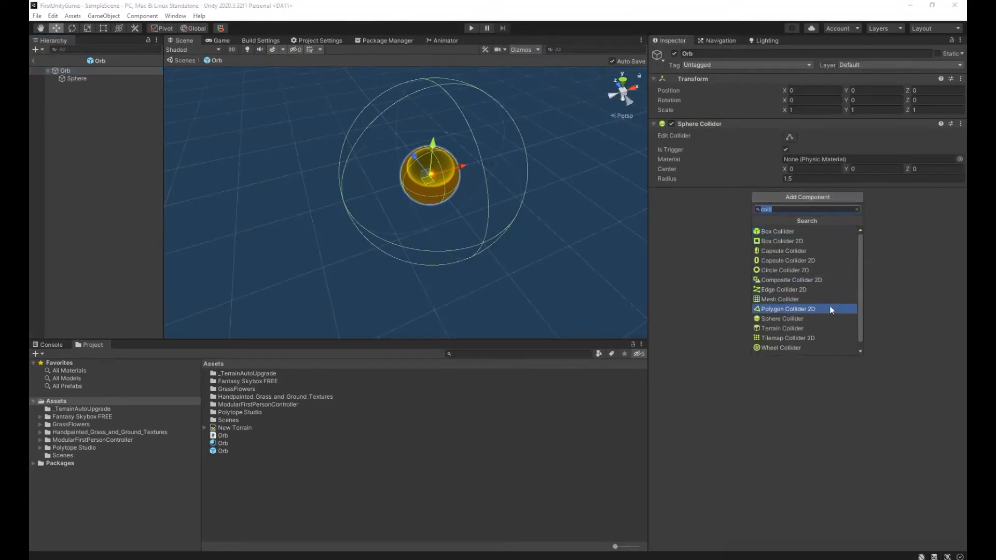
click(858, 210)
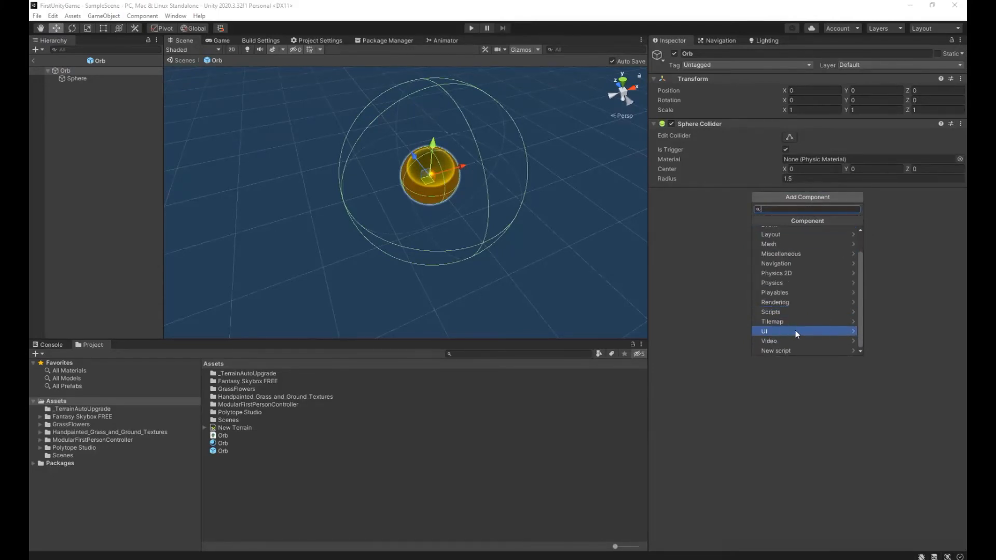
click(801, 312)
click(786, 251)
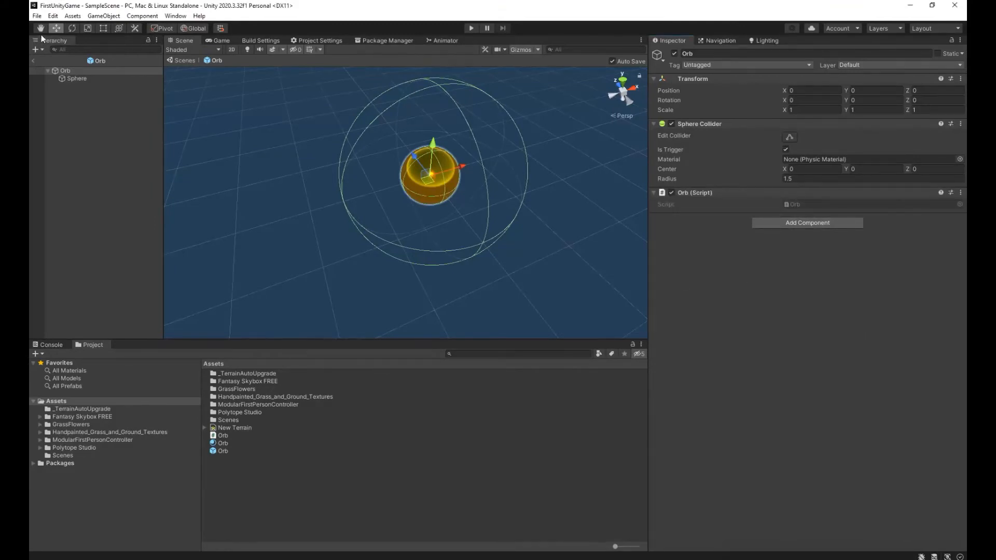
click(37, 16)
click(44, 61)
click(36, 60)
Run the game and walk the player into the three golden orbs along the path to test their collection.
click(471, 30)
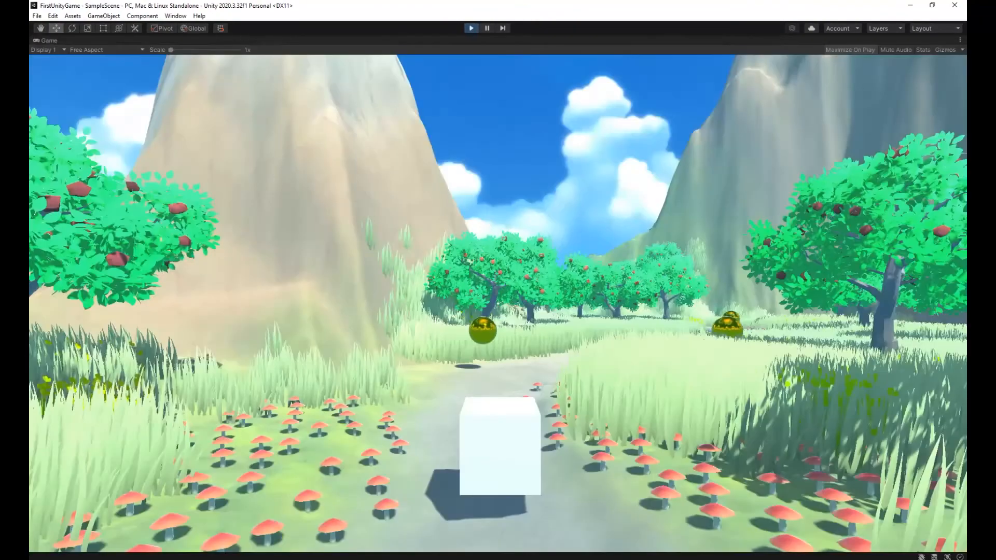
key(w)
key(w)
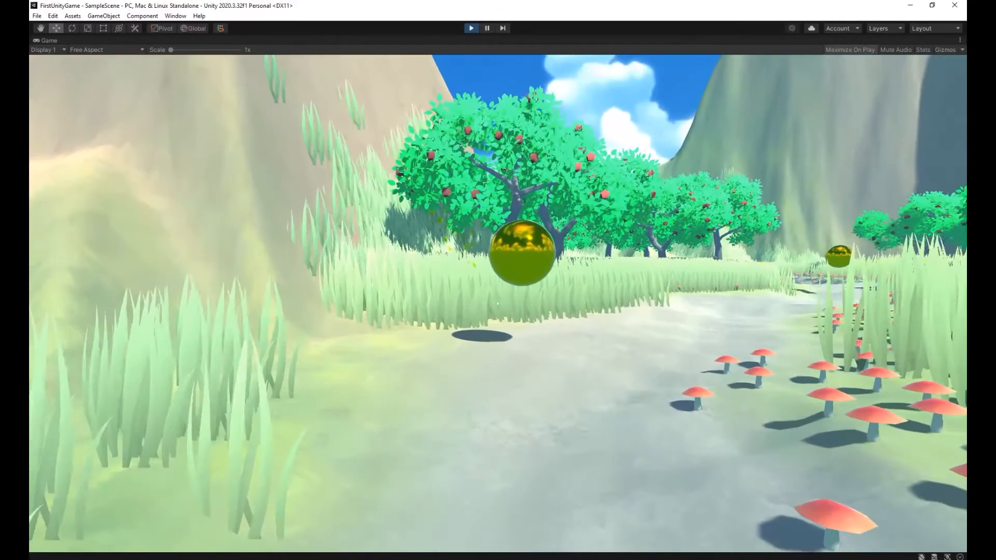
key(w)
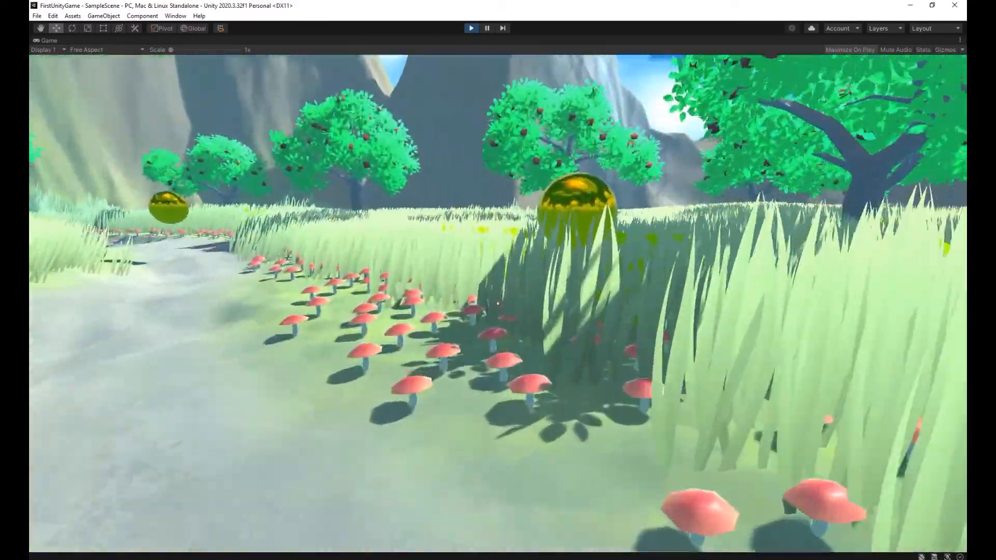
key(w)
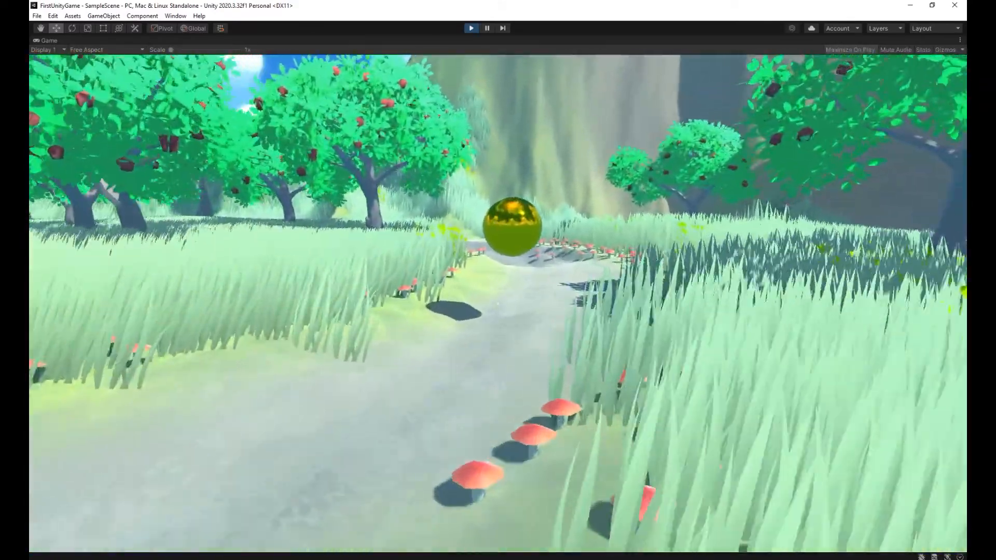
key(w)
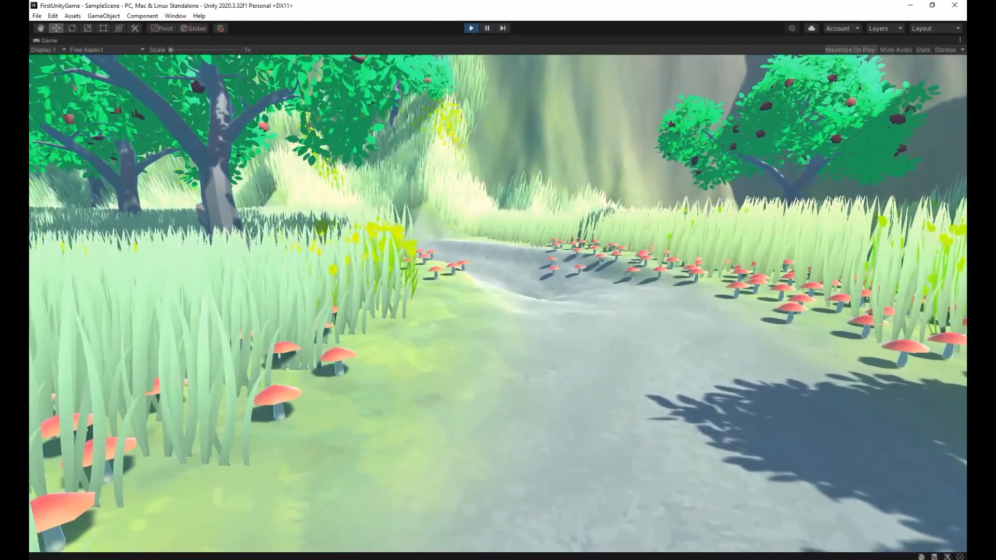
Walk the player back along the path toward the white cube and stop the game.
key(w)
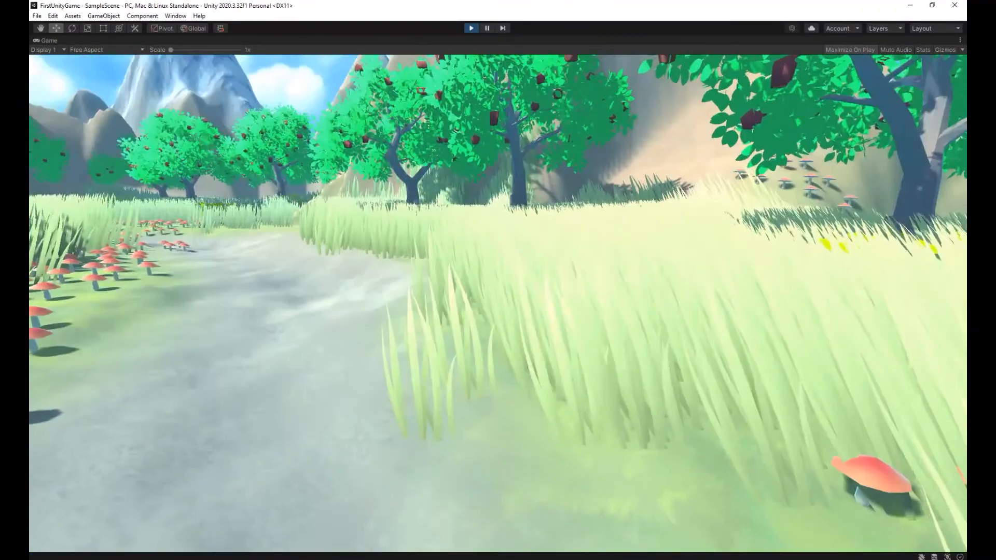
key(w)
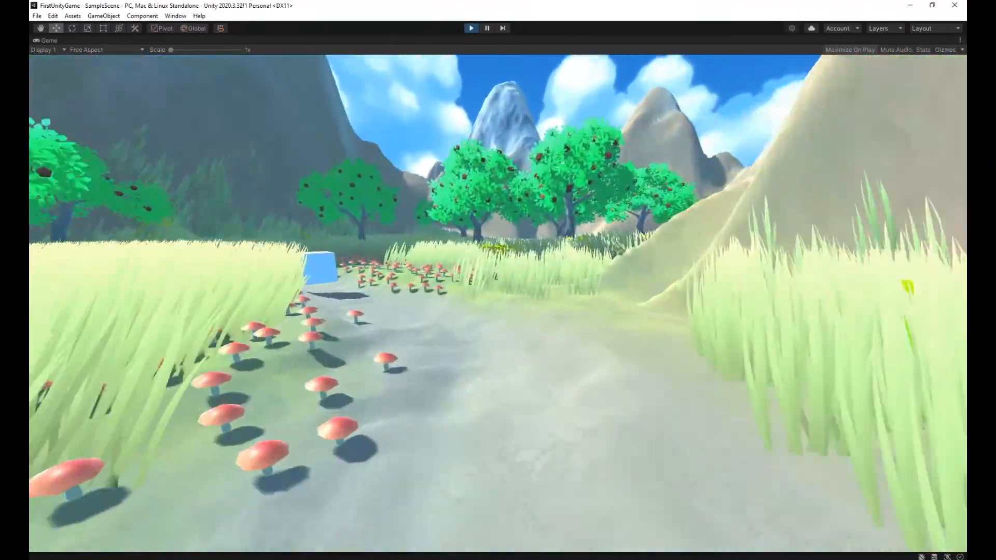
key(w)
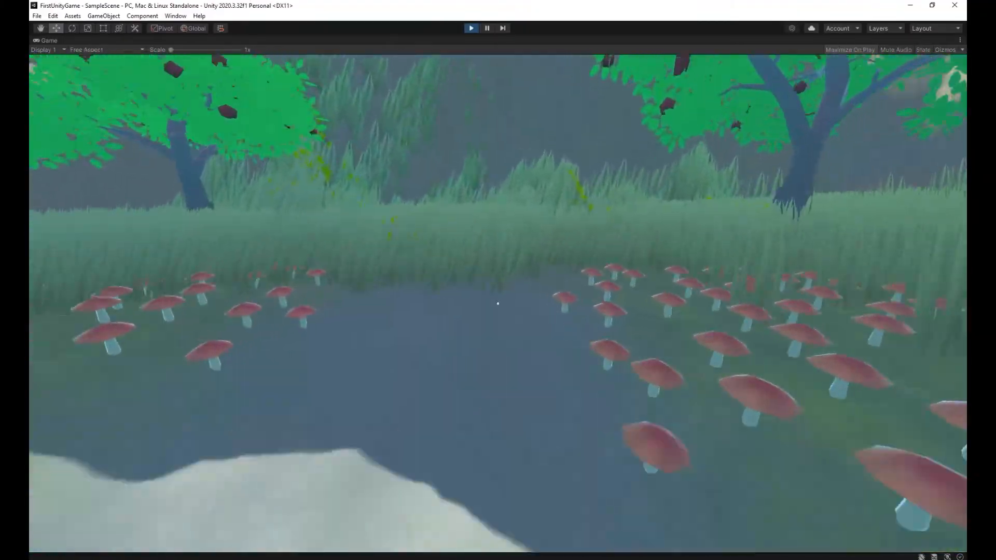
key(Escape)
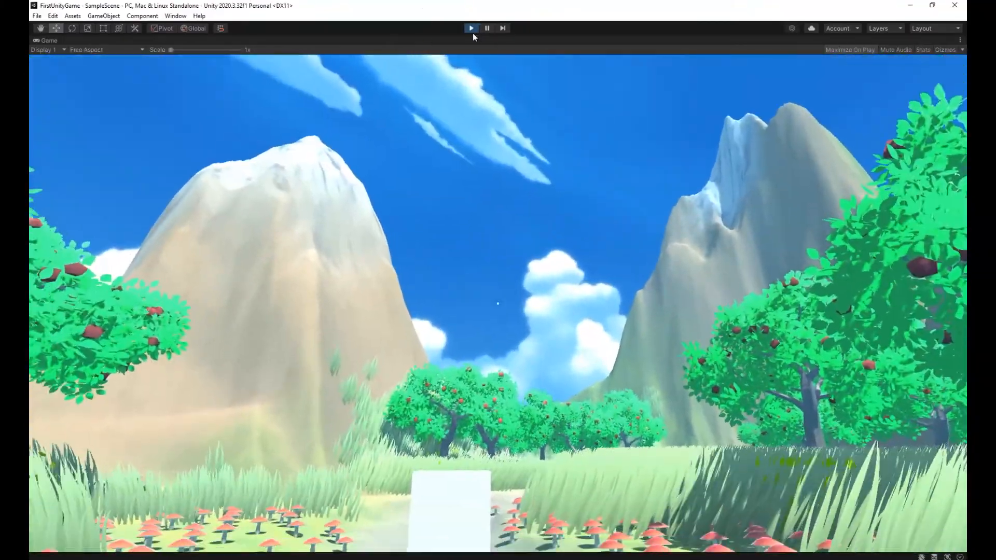
click(471, 28)
Select the PT_Menhir_Rock_02 stone on the path in the scene to examine it.
key(w)
right_drag(477, 220, 132, 193)
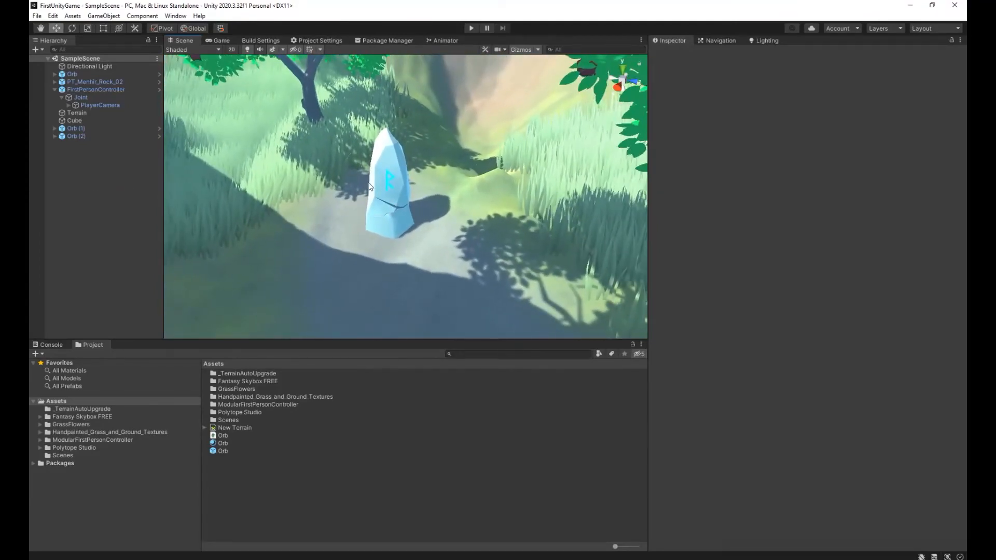
click(394, 149)
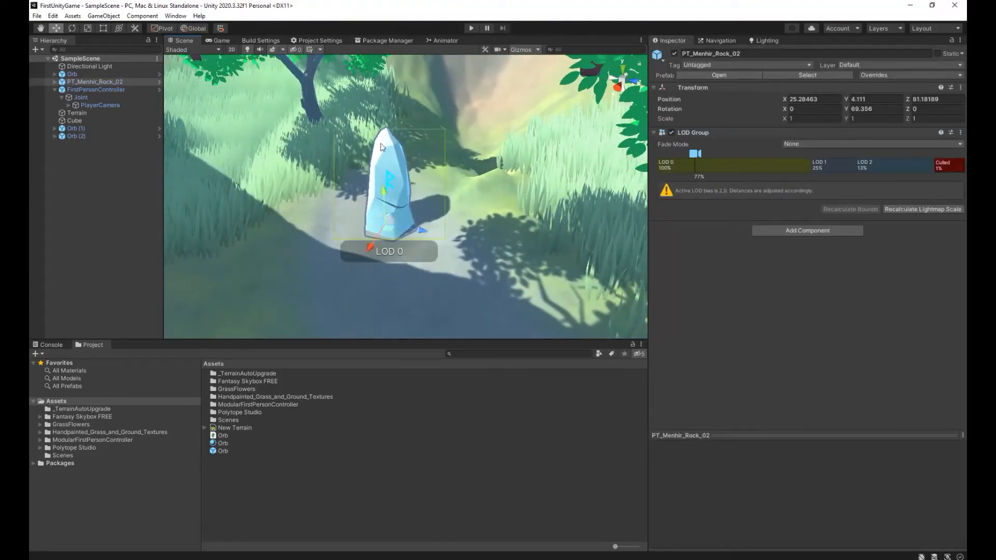
Duplicate the golden orb at the path's bend and move the copy farther along the path.
right_drag(504, 238, 428, 298)
key(w)
click(463, 271)
key(ctrl+d)
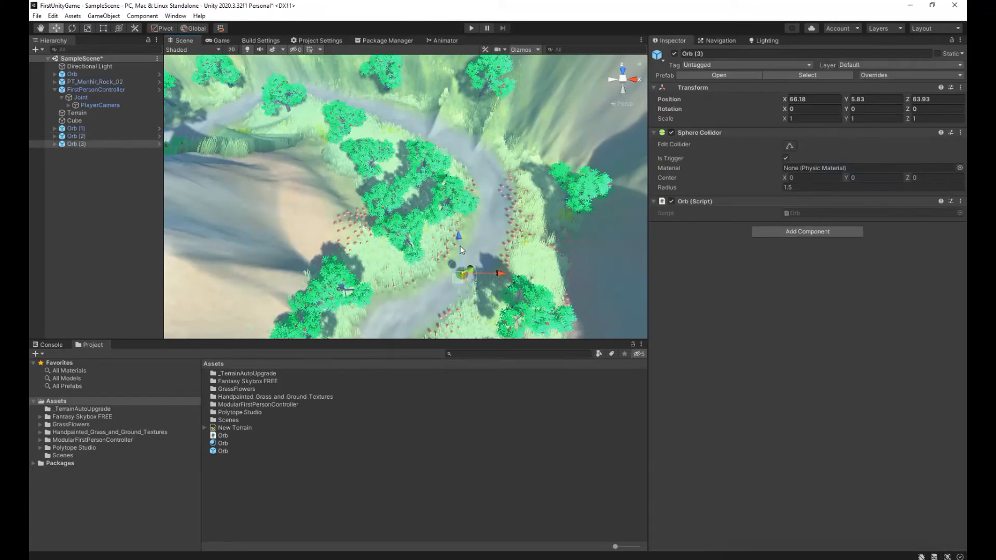
drag(460, 237, 450, 110)
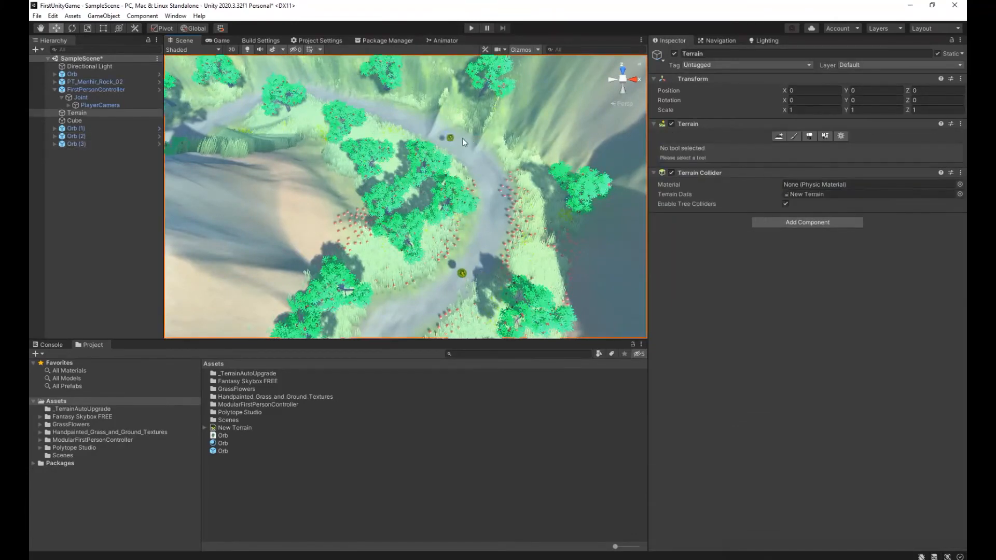
Duplicate the orb two more times and space the copies along the curving path toward the menhir rock.
key(ctrl+d)
drag(489, 141, 353, 138)
drag(314, 110, 235, 99)
key(ctrl+d)
key(f)
right_drag(280, 124, 98, 65)
key(s)
right_drag(362, 226, 370, 268)
key(s)
Duplicate the orb near the menhir rock, move the copy along the X axis to 47.55, and save the scene.
key(ctrl+d)
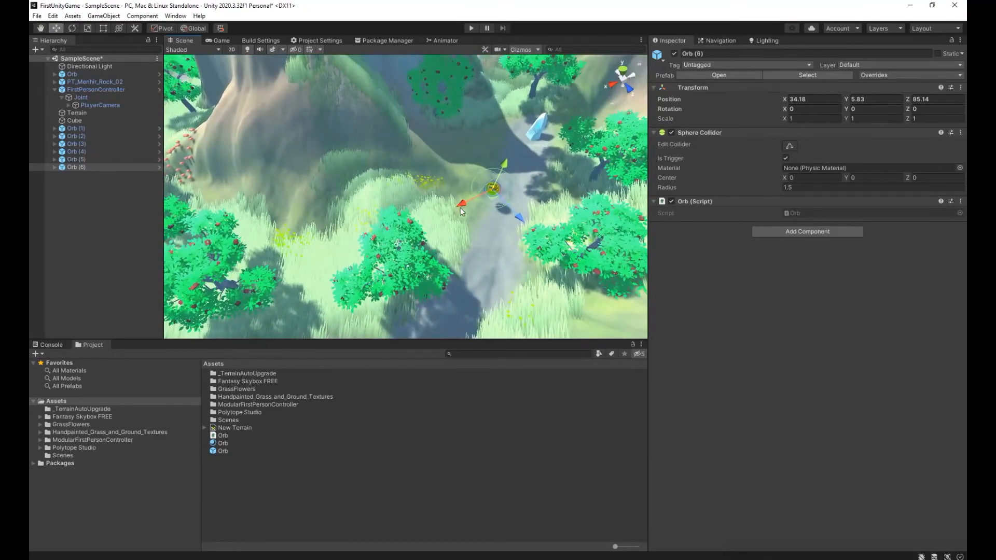
drag(460, 208, 251, 237)
right_drag(383, 240, 736, 196)
key(w)
key(s)
key(w)
click(37, 15)
click(57, 62)
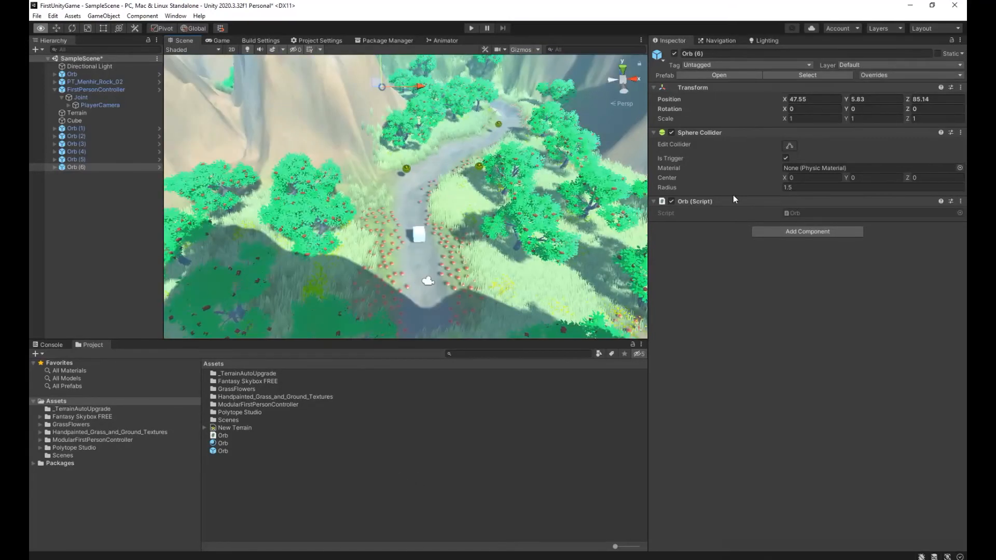
mouse_move(733, 195)
right_down()
mouse_move(755, 192)
mouse_move(736, 196)
right_up()
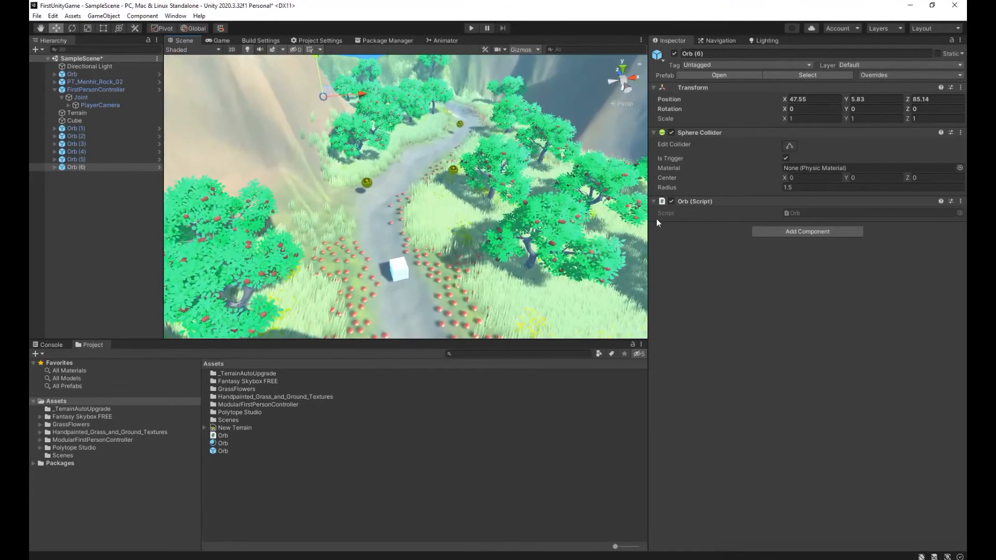
click(37, 16)
click(51, 63)
Create a C# script named Player in the Assets folder and open it in Visual Studio.
click(359, 465)
right_click(317, 474)
mouse_move(441, 219)
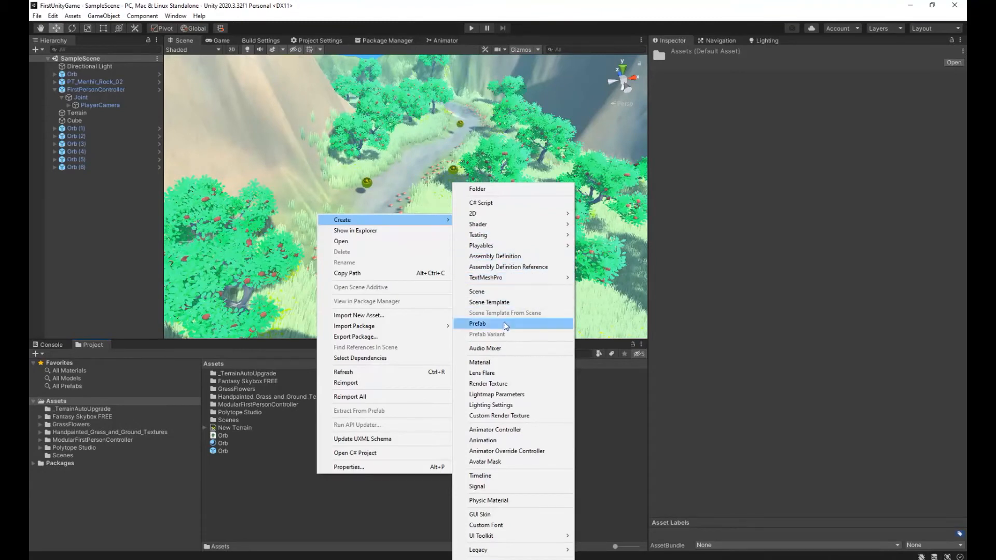
click(488, 203)
text(Player)
key(Return)
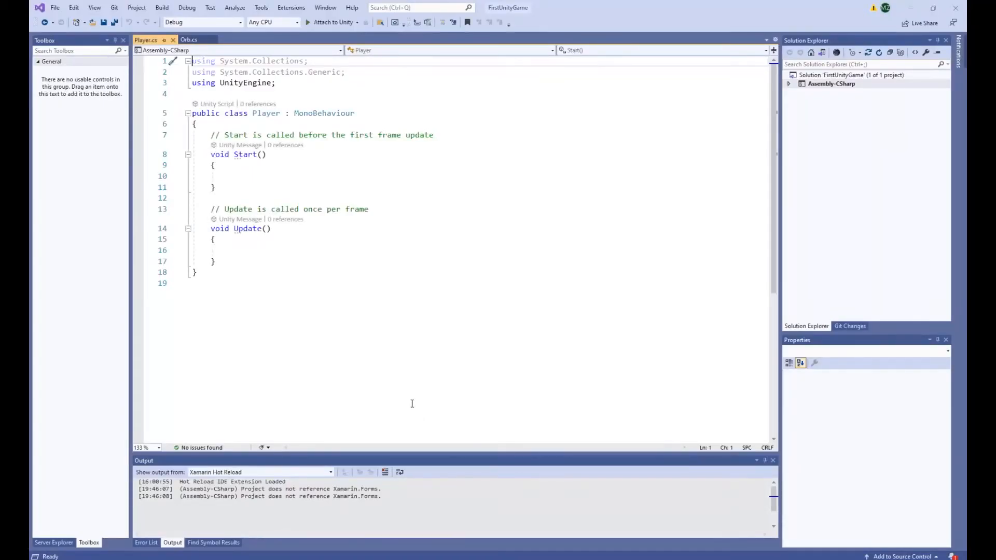
Declare public int orbs = 0; at the start of the Player class, above the Start comment, and save the script.
click(211, 136)
key(Return)
key(Up)
text(public )
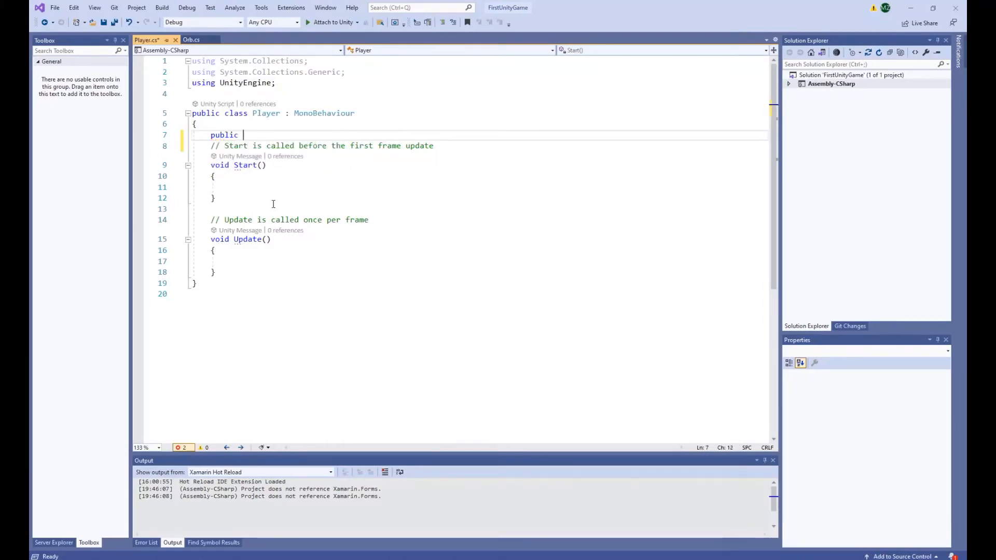
text(int)
text(rb)
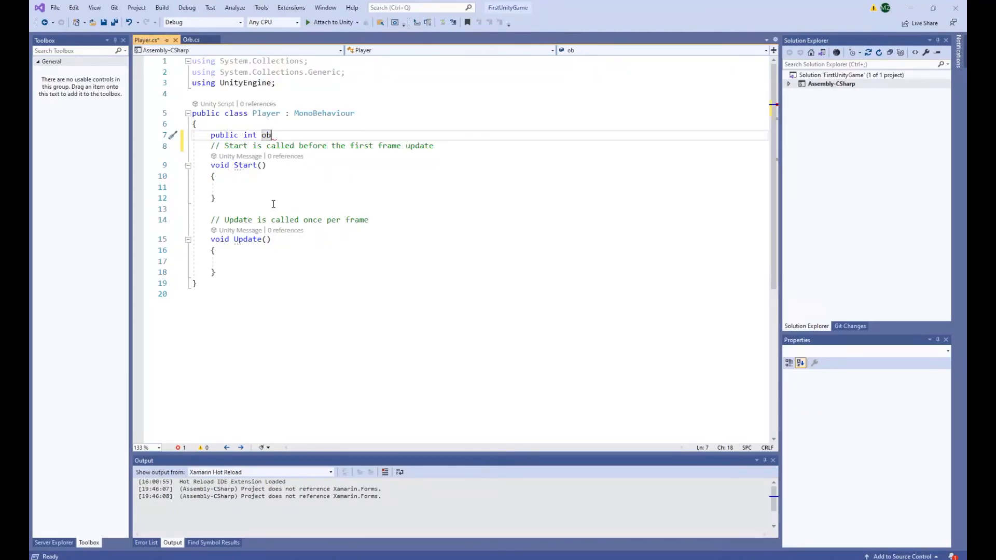
text(s = 0)
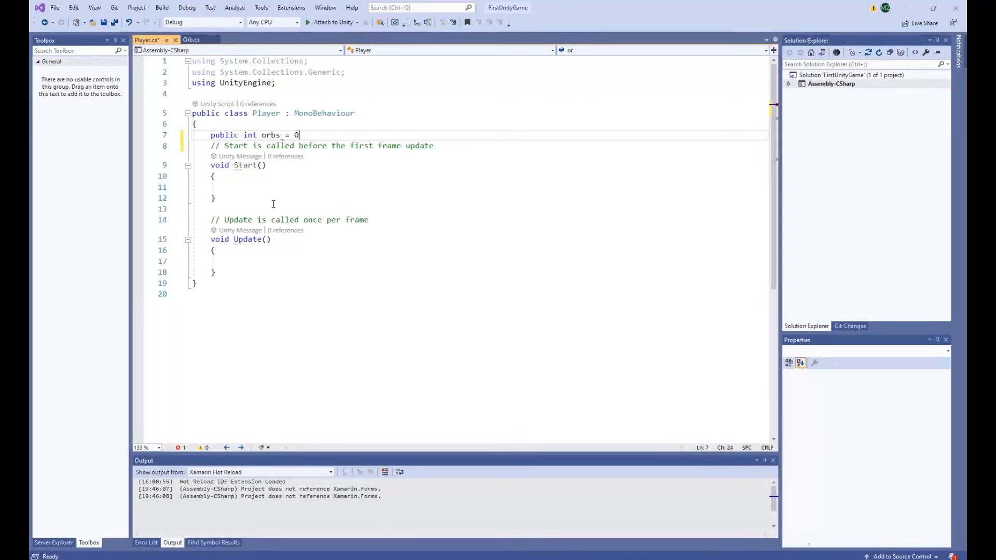
text(;)
key(ctrl+s)
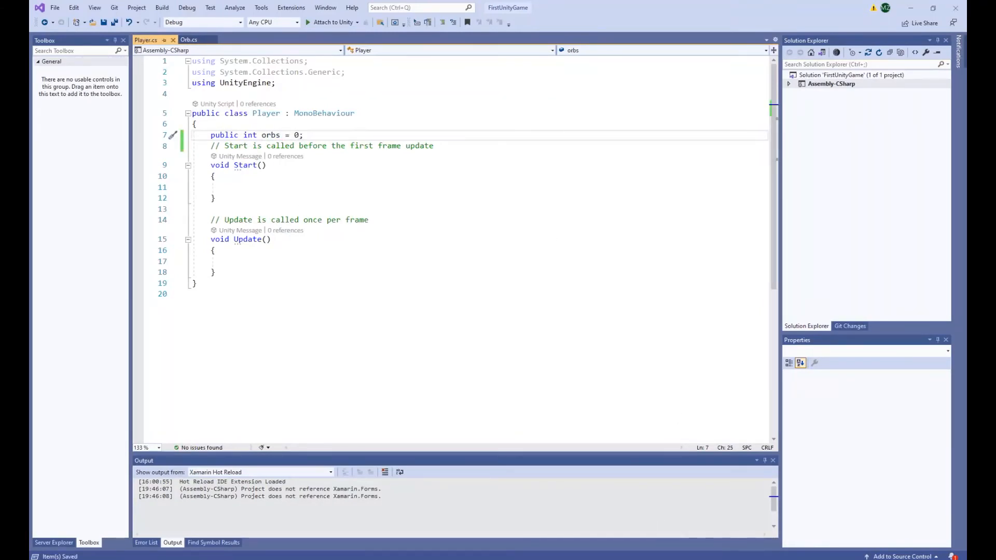
Switch to Unity, add the Player script as a component of FirstPersonController, and save the scene.
mouse_move(738, 559)
click(736, 530)
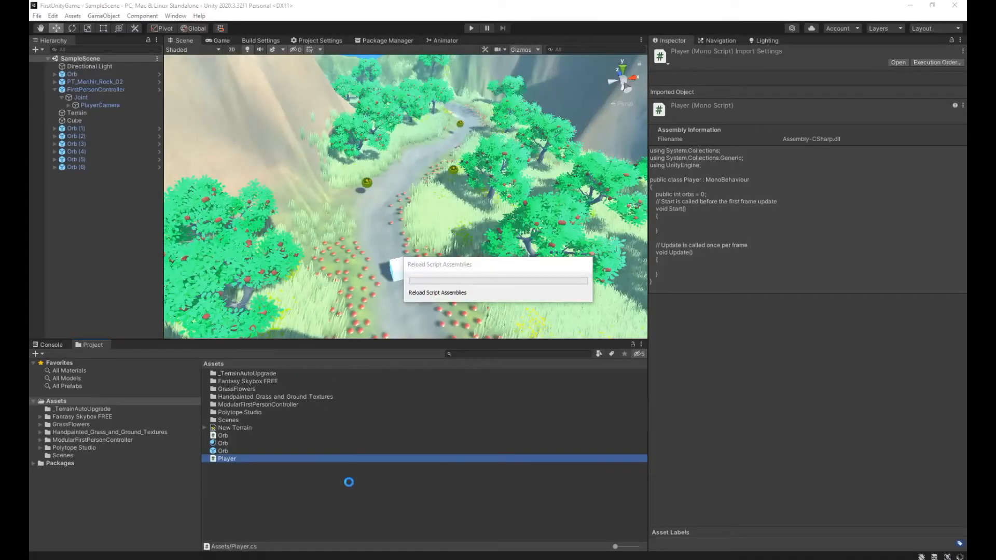
click(107, 89)
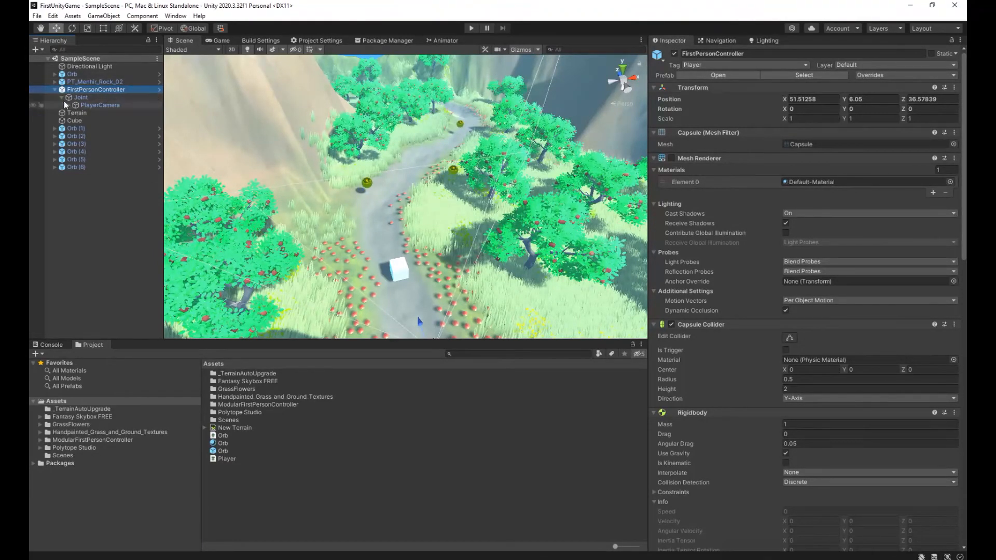
scroll(786, 444, down, 15)
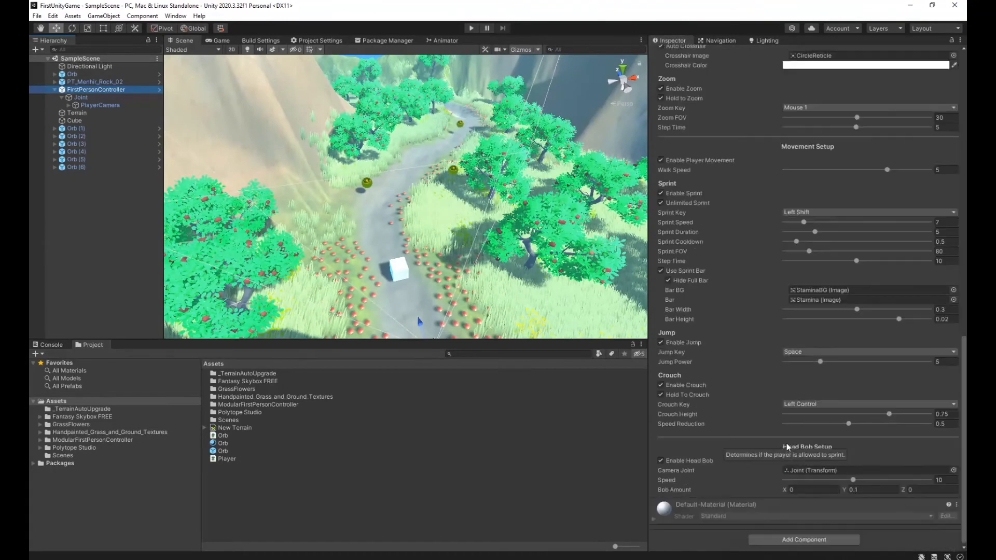
click(764, 537)
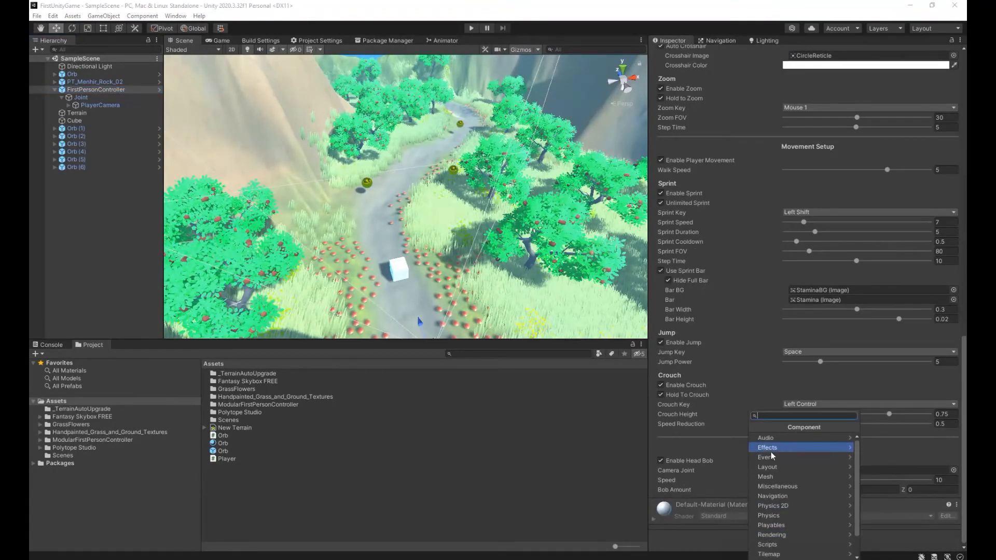
text(player)
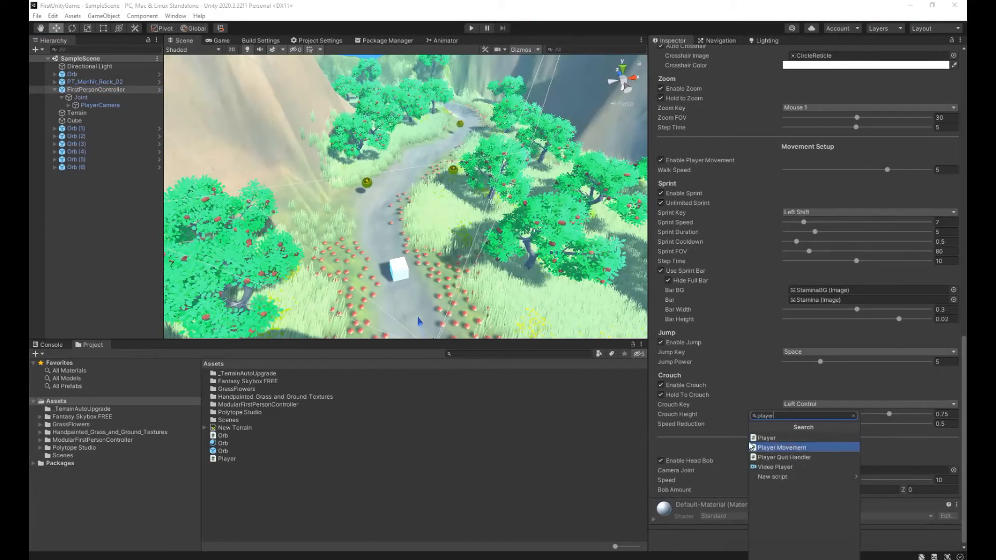
click(766, 438)
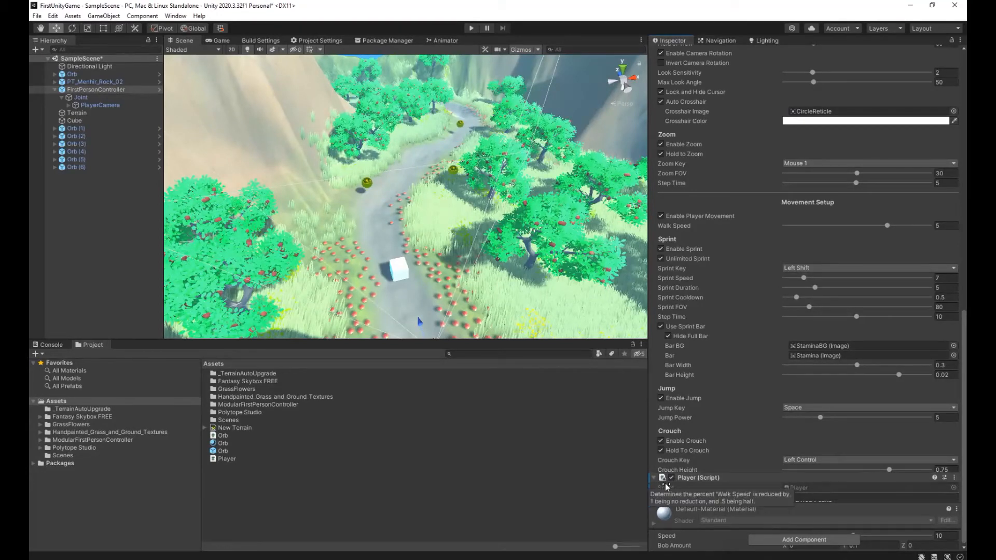
key(ctrl+s)
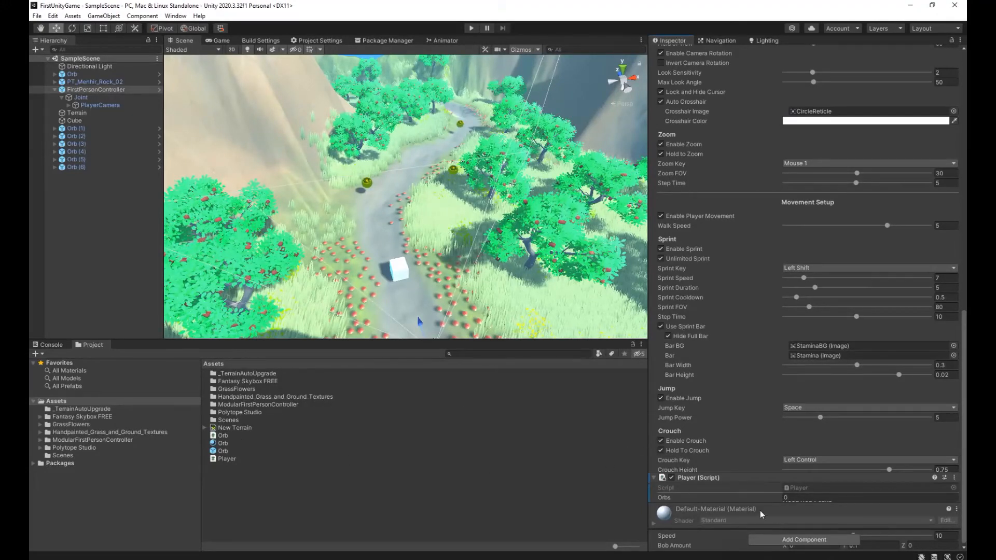
Open the Orb script from the Assets folder in Visual Studio.
click(799, 498)
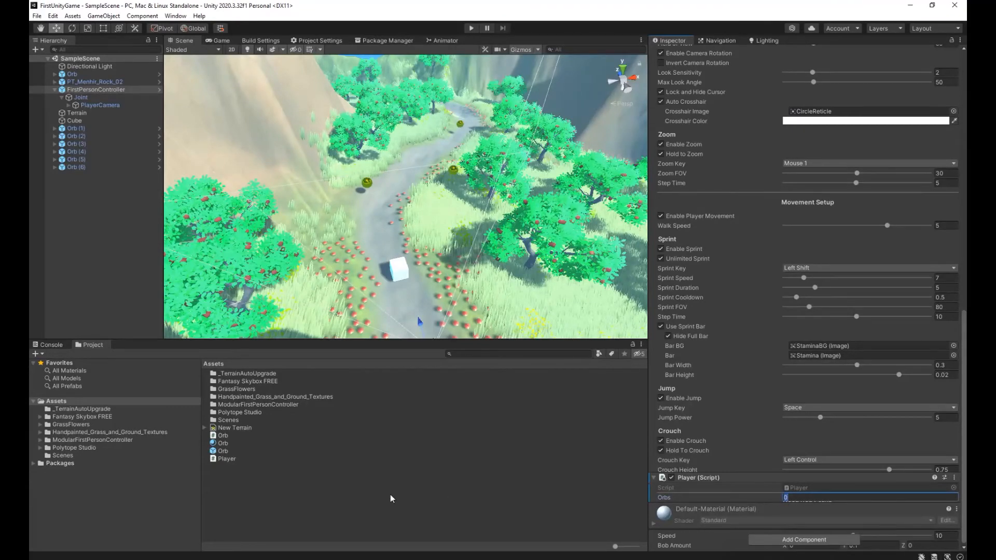
double_click(229, 437)
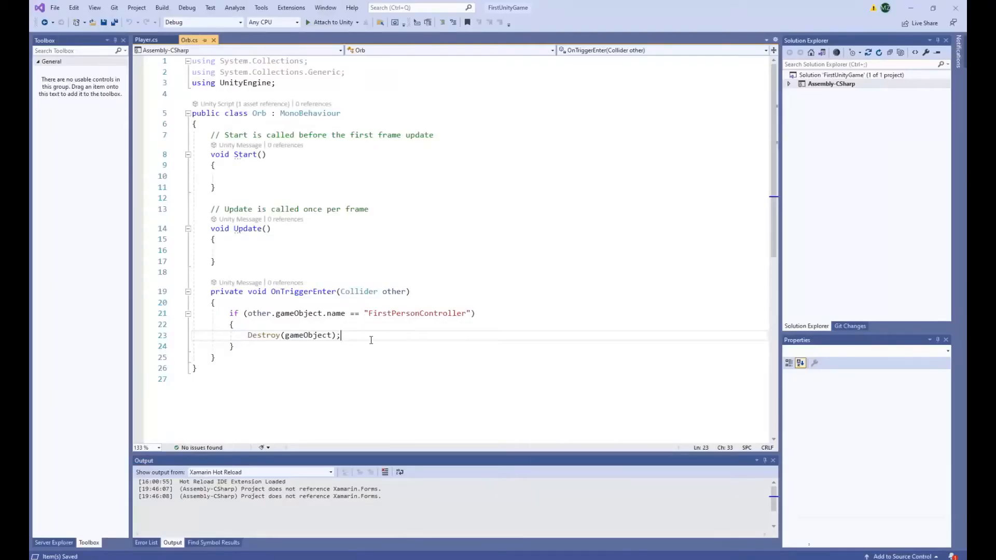
key(alt+Tab)
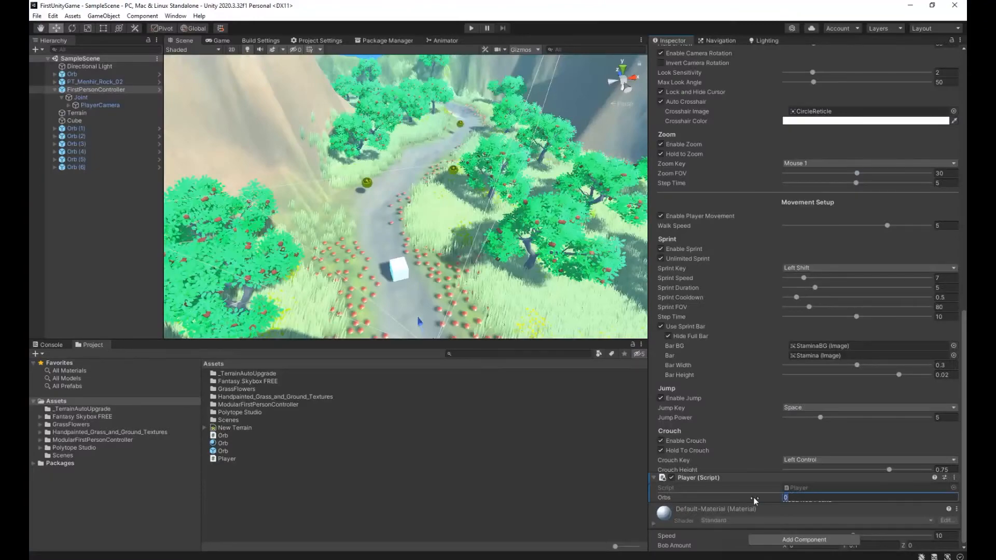
click(223, 437)
double_click(224, 437)
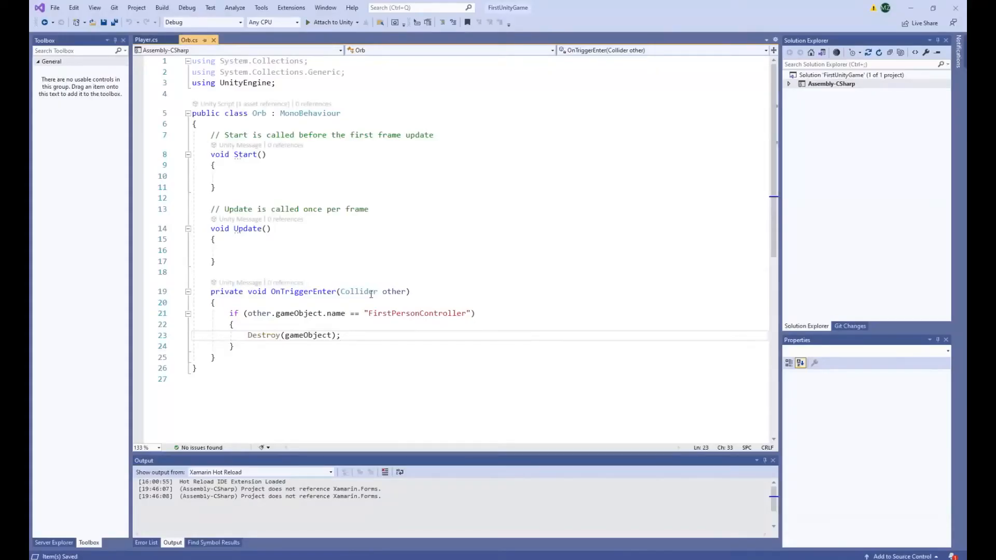
Declare the field Player player; at the start of the Orb class, above the Start comment.
click(249, 335)
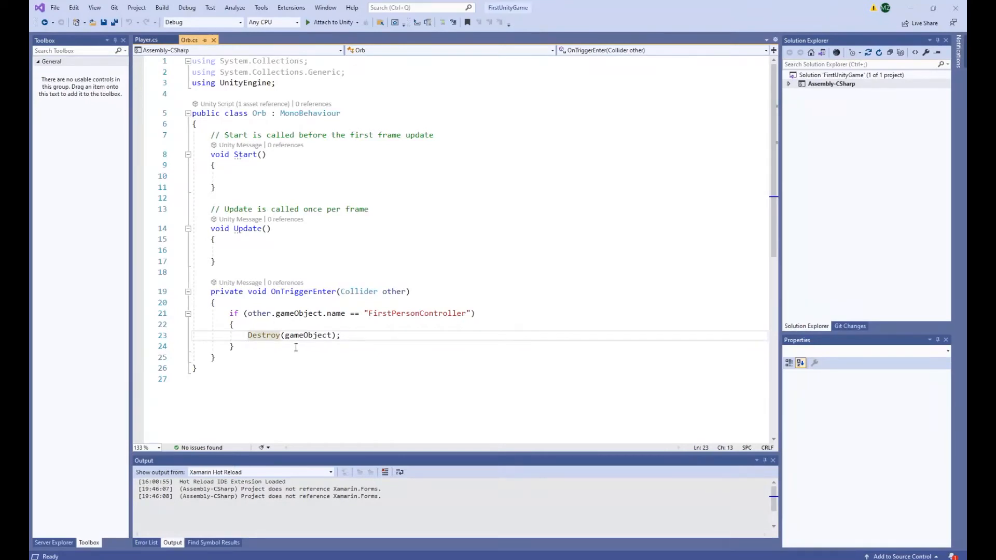
click(213, 136)
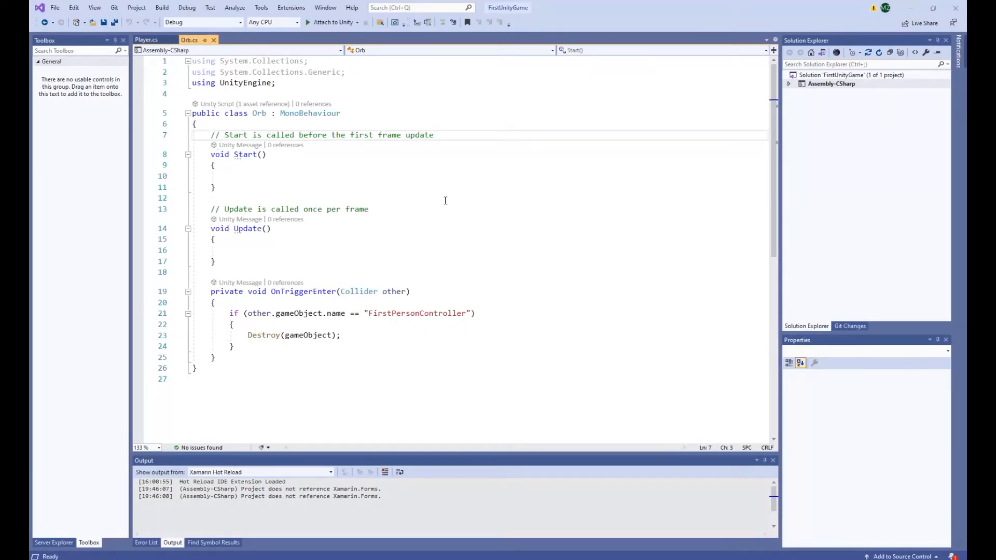
key(Return)
key(Up)
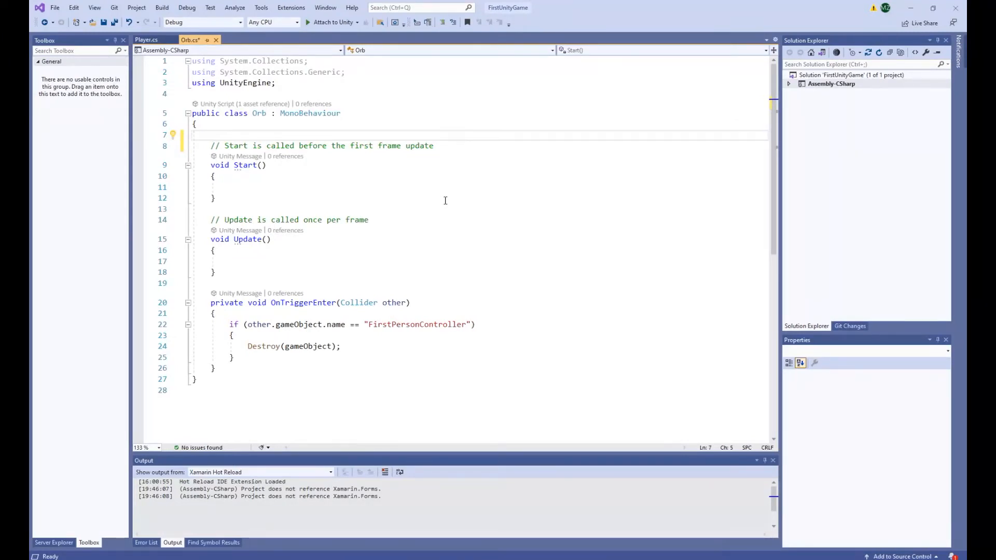
text(Player )
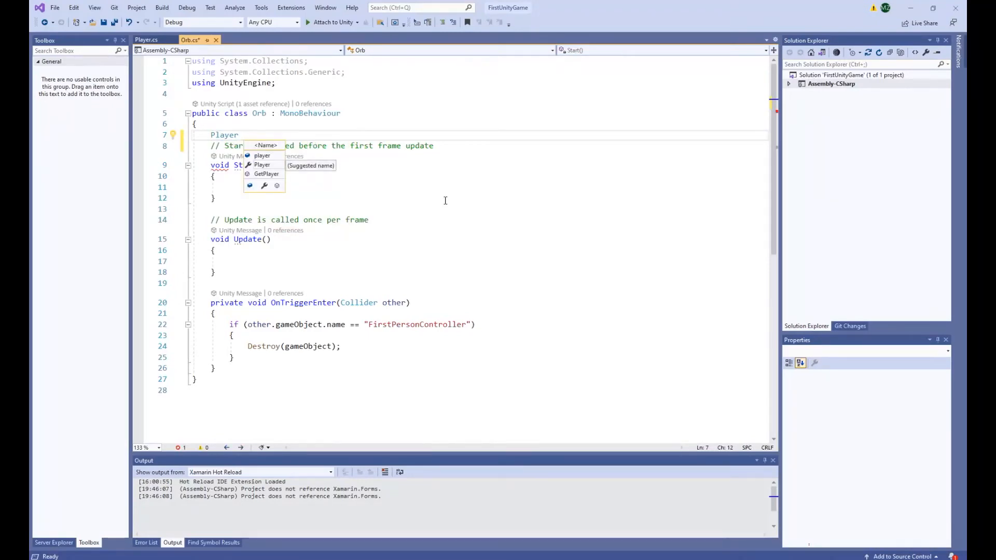
text(player;)
In the Orb script's Start method, begin the assignment player = GameObject.Find("FirstPersonController").
key(Down)
key(Down)
key(Down)
key(Down)
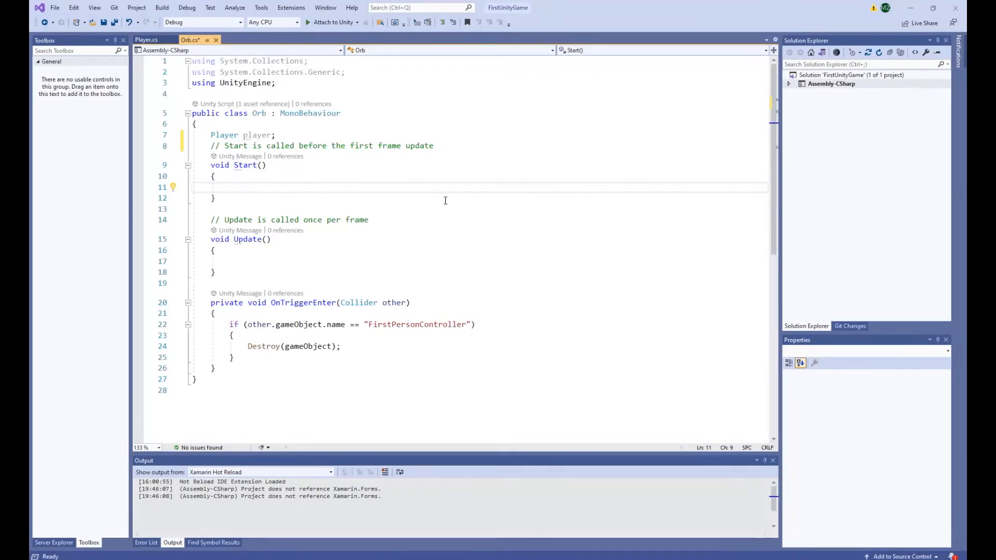
text(player =)
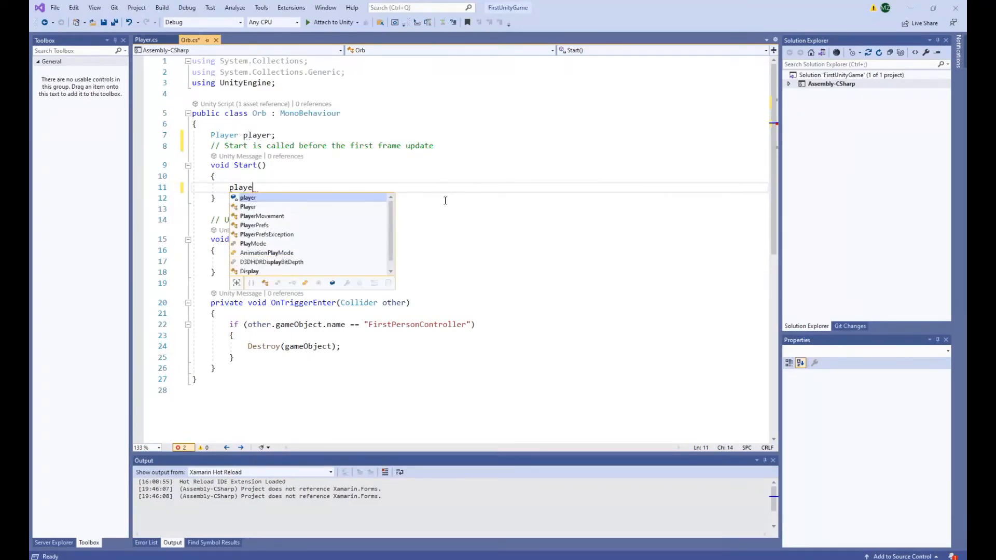
text(r =)
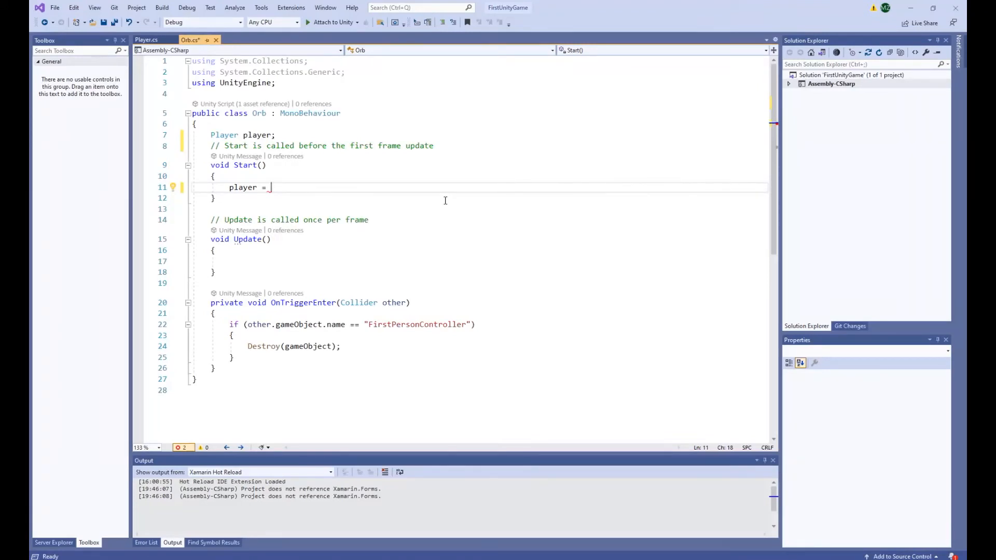
text(GameObject)
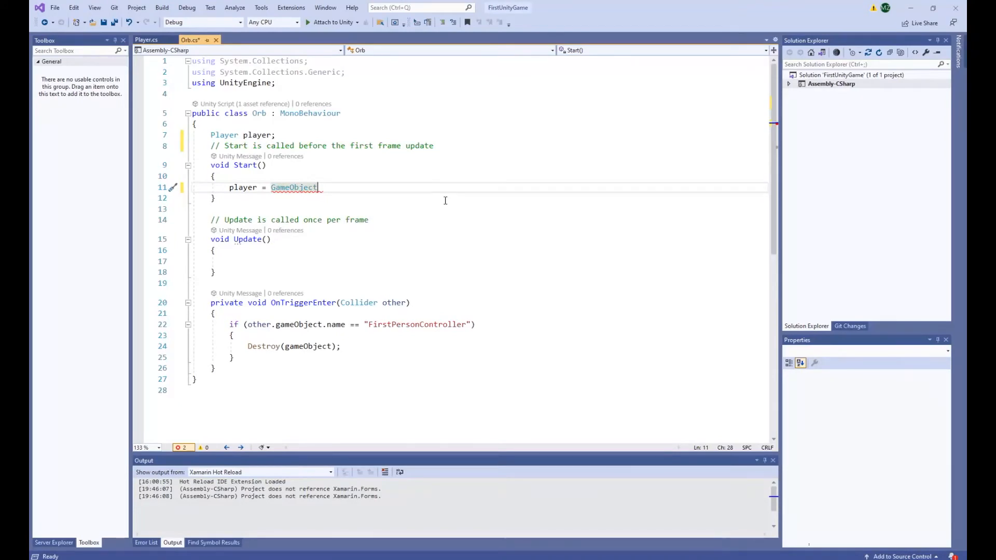
text(.Find)
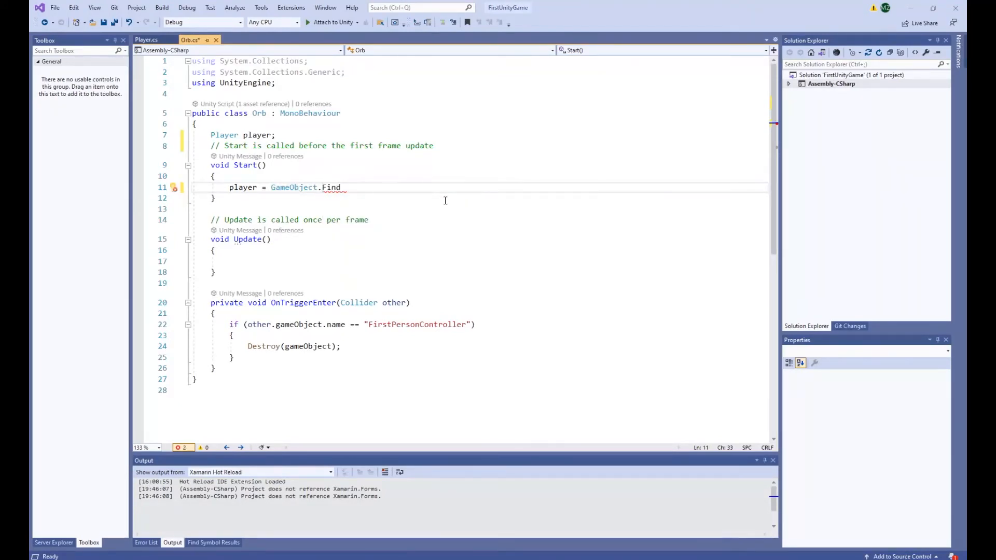
text(())
key(Left)
text(")
double_click(415, 324)
key(ctrl+c)
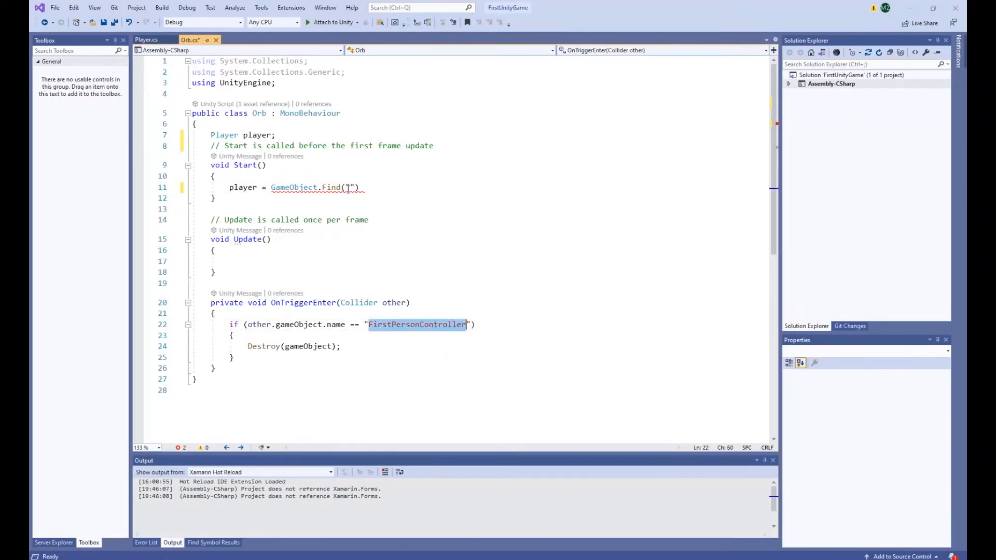
click(349, 188)
key(ctrl+v)
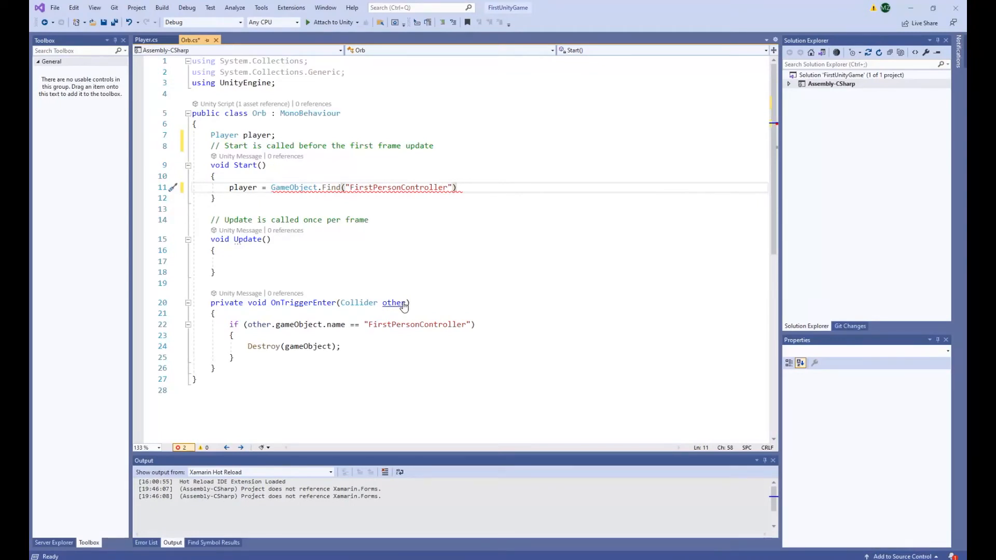
Complete the player assignment by appending .GetComponent<Player>(); and save the Orb script.
text(.)
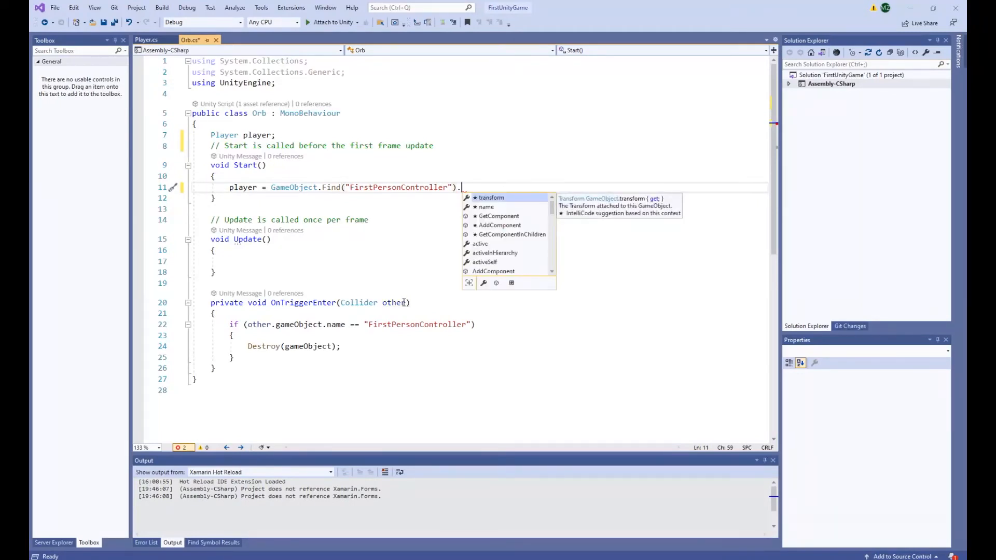
text(GetComponent<Play)
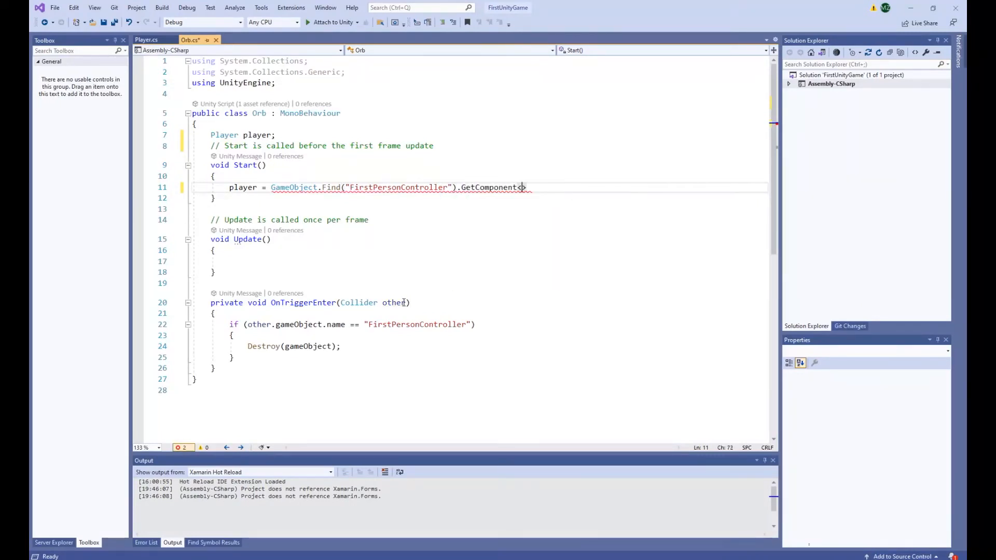
text(er>();)
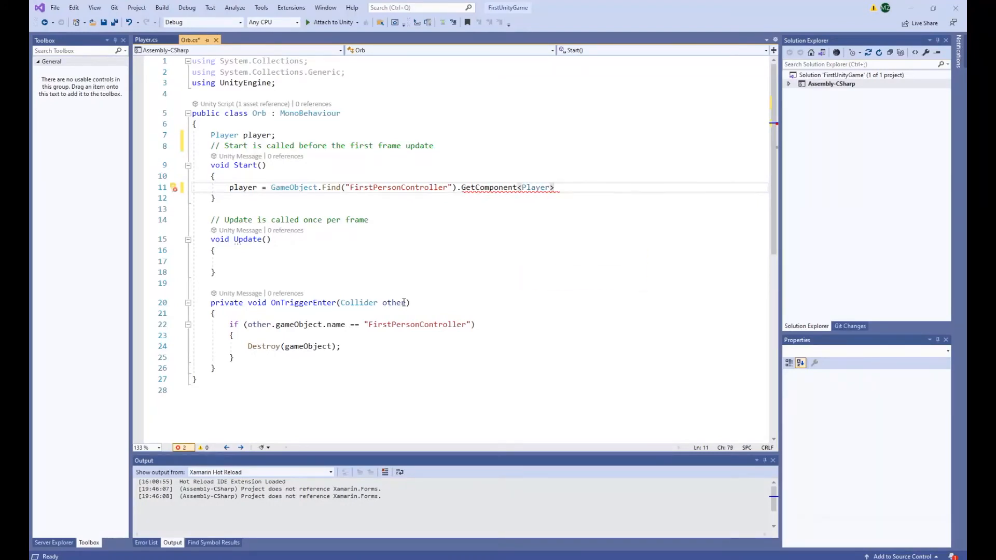
key(ctrl+s)
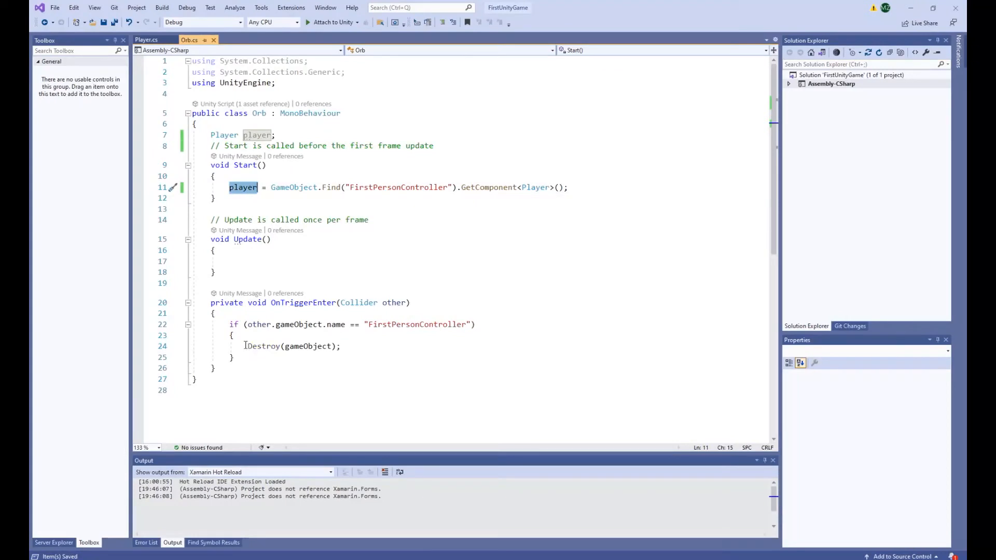
Add player.orbs++; above Destroy(gameObject); in the OnTriggerEnter if block and save the Orb script.
click(263, 348)
key(Return)
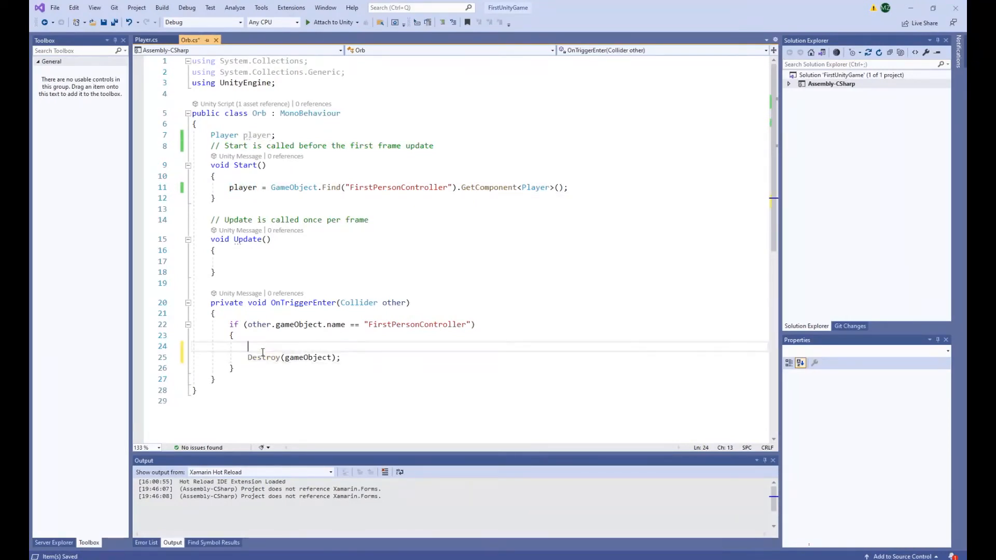
text(player)
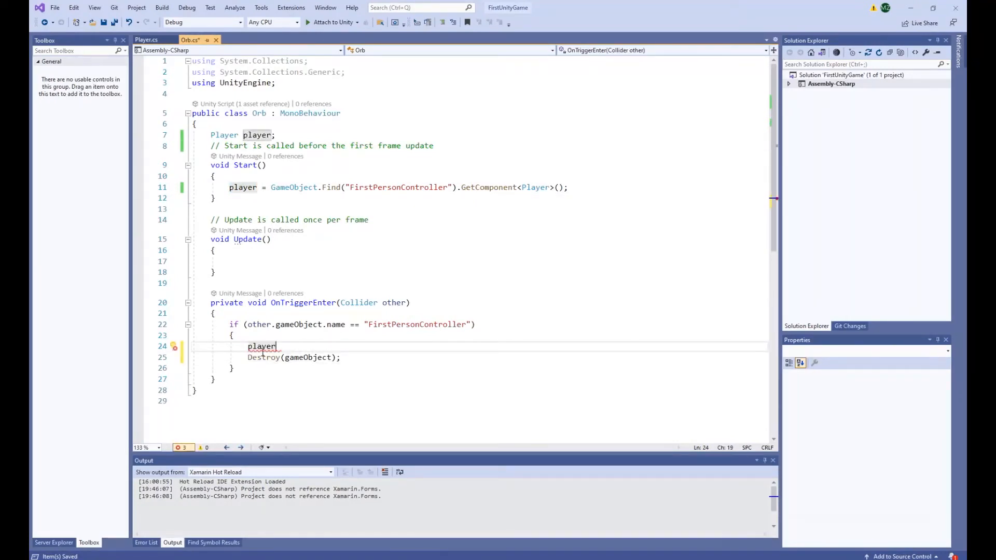
text(.or)
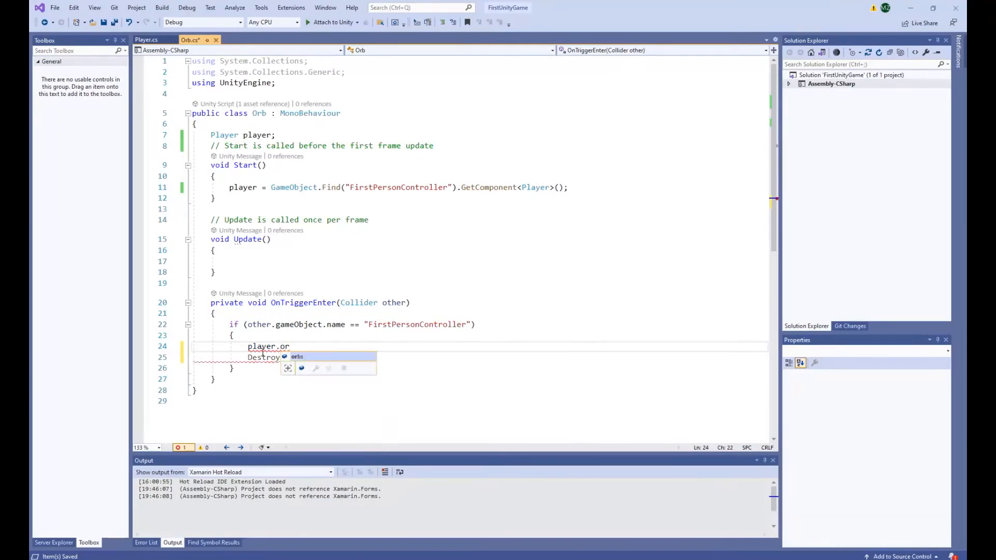
text(bs++;)
click(383, 362)
key(ctrl+s)
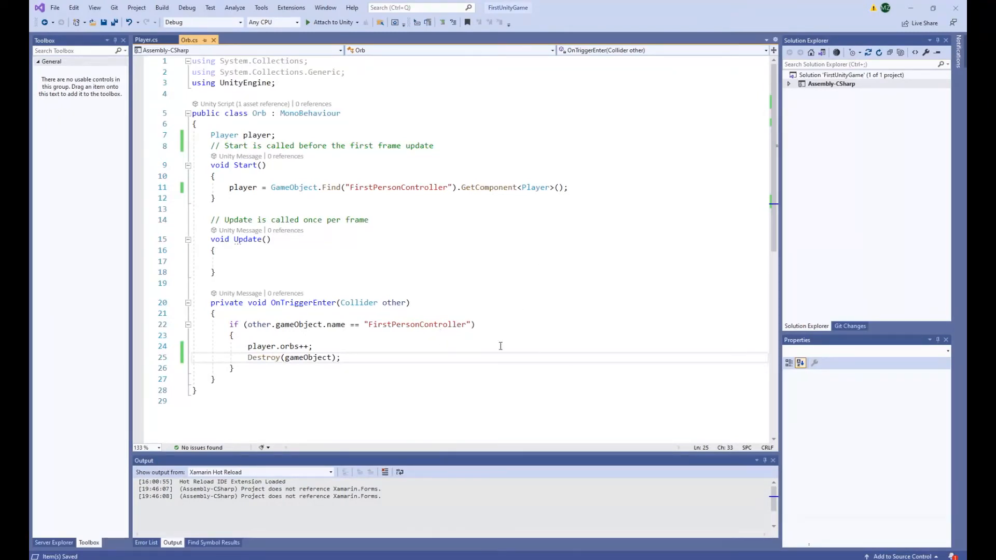
Switch to Unity and select the CrosshairAndStamina canvas under FirstPersonController's PlayerCamera.
mouse_move(747, 559)
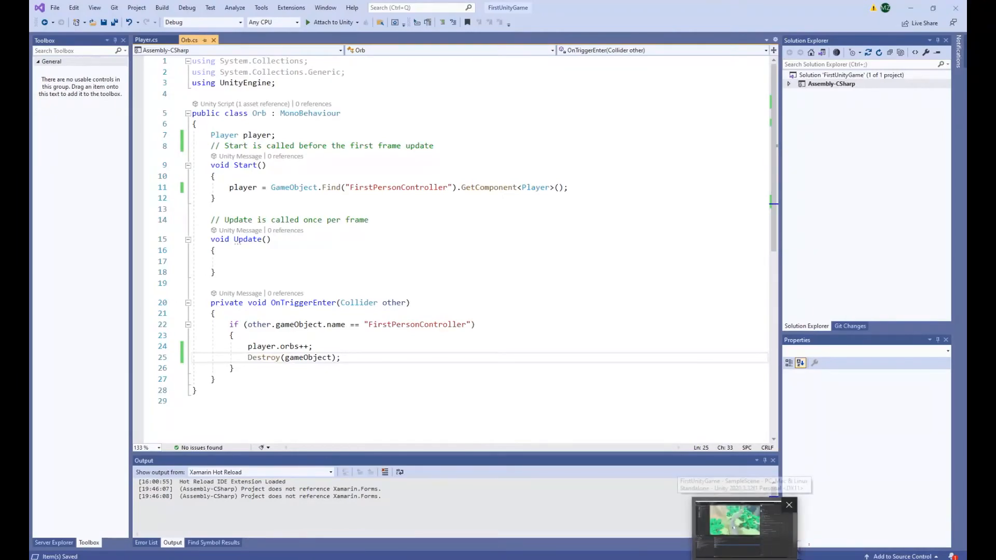
click(741, 540)
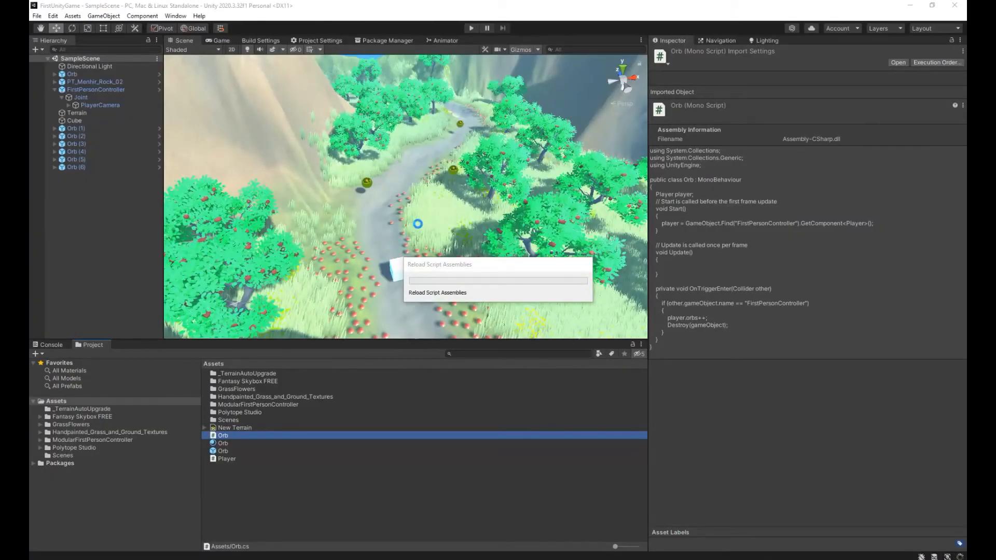
right_drag(418, 225, 666, 60)
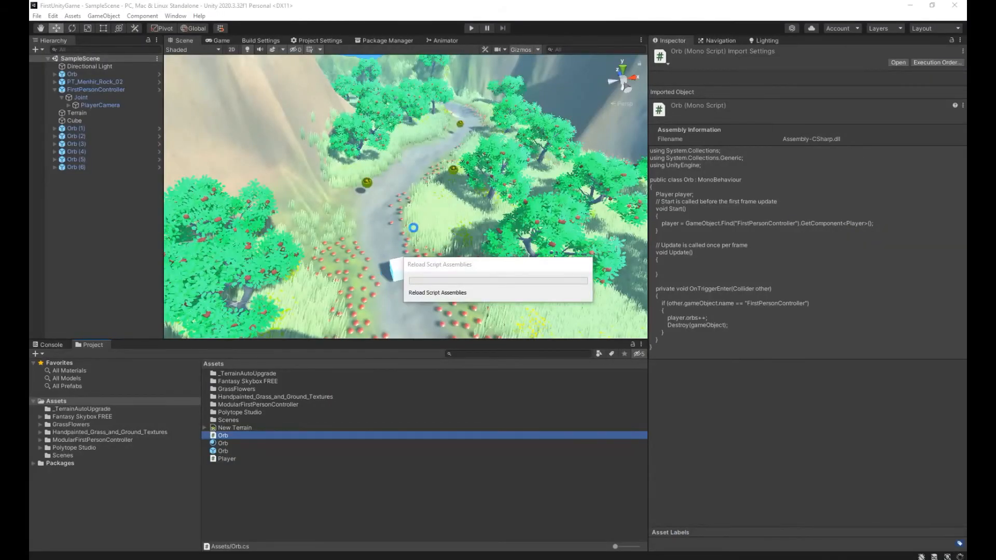
right_drag(419, 224, 512, 70)
click(392, 78)
key(w)
click(404, 92)
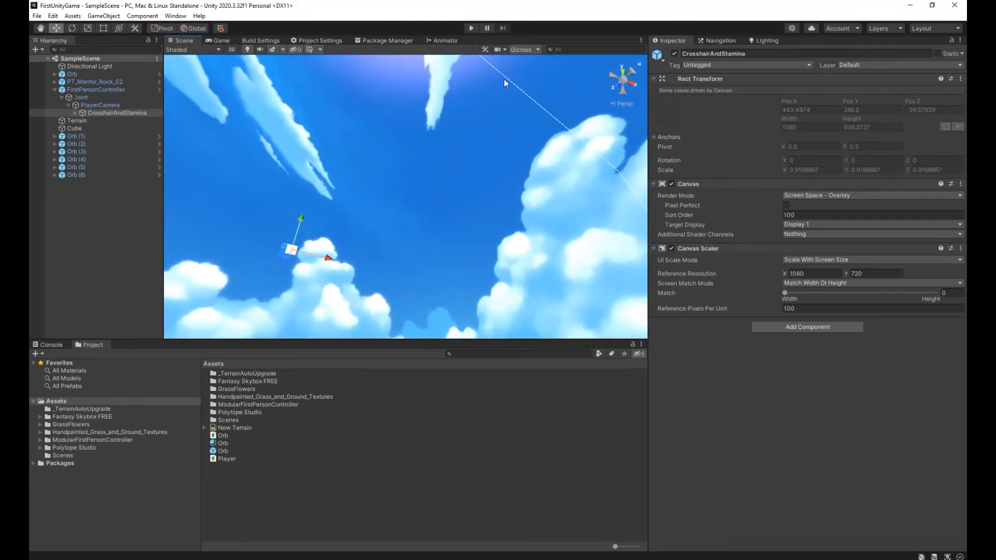
click(504, 79)
click(504, 79)
right_drag(375, 184, 298, 254)
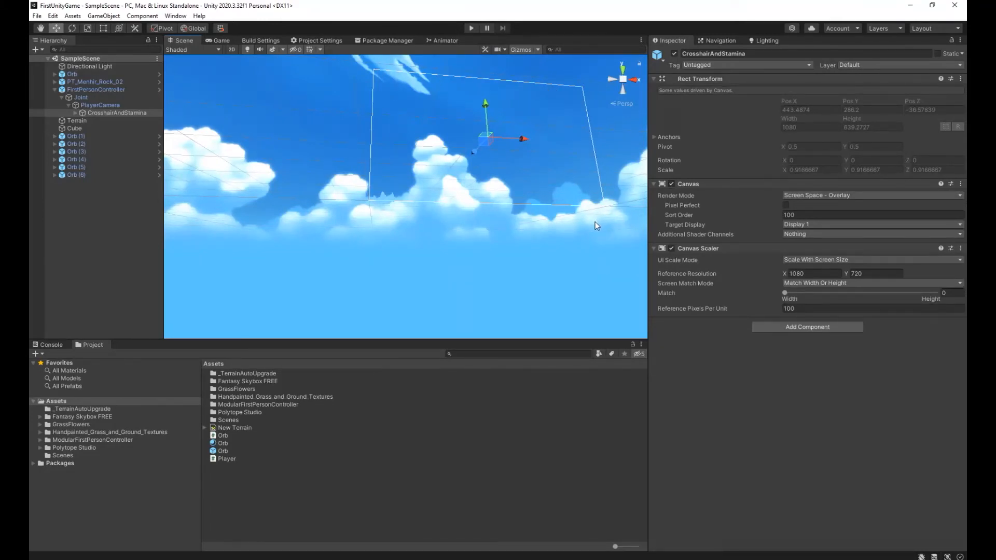
Add a Text component to the CrosshairAndStamina canvas and fill its text with a long row of repeated letter a's.
click(780, 327)
text(tesxt)
key(BackSpace)
key(BackSpace)
key(BackSpace)
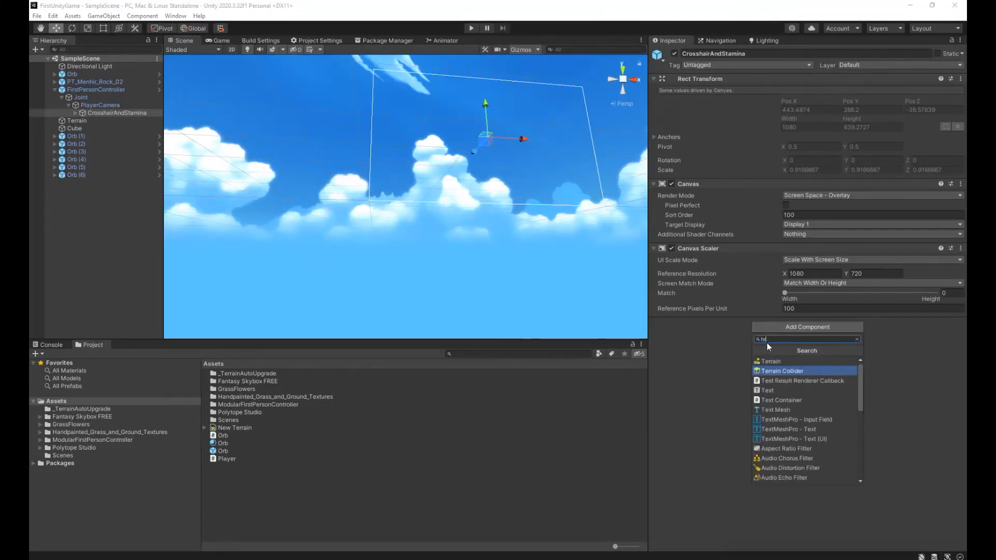
text(xt)
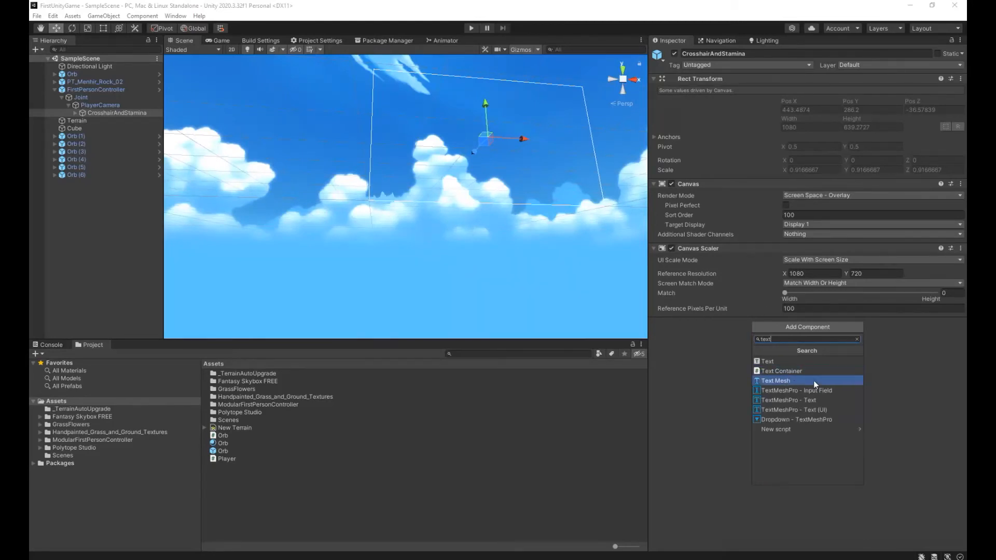
click(773, 361)
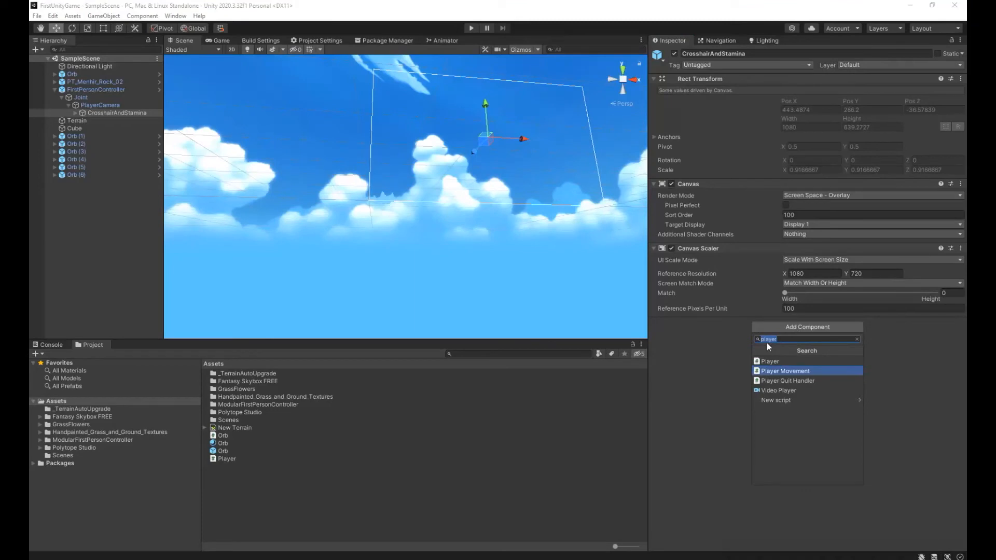
text(sxt)
key(BackSpace)
key(BackSpace)
key(BackSpace)
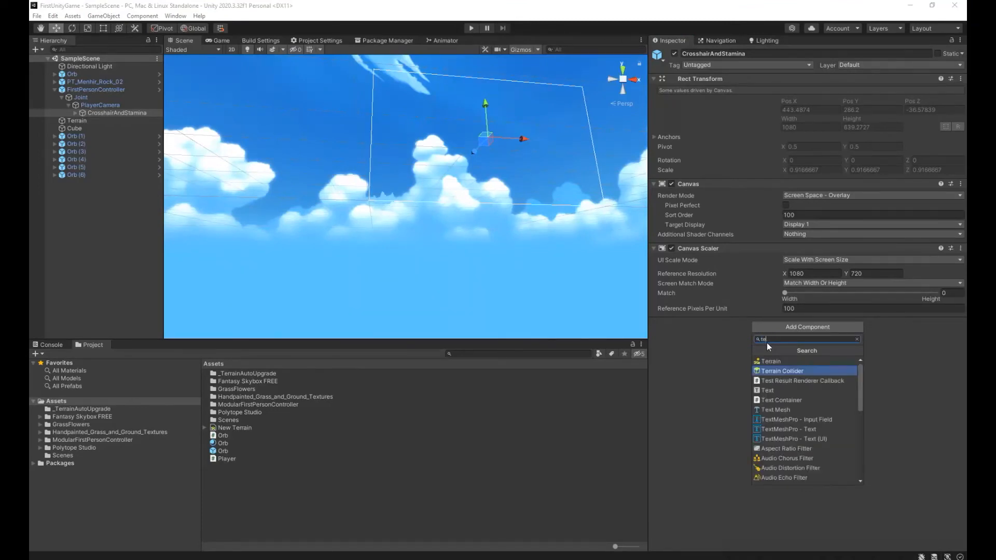
text(xt)
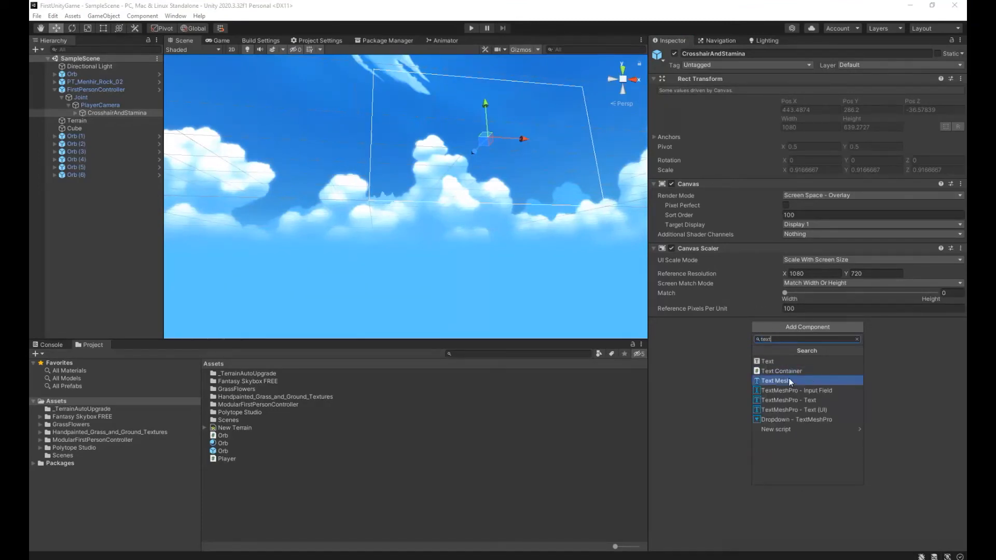
key(Return)
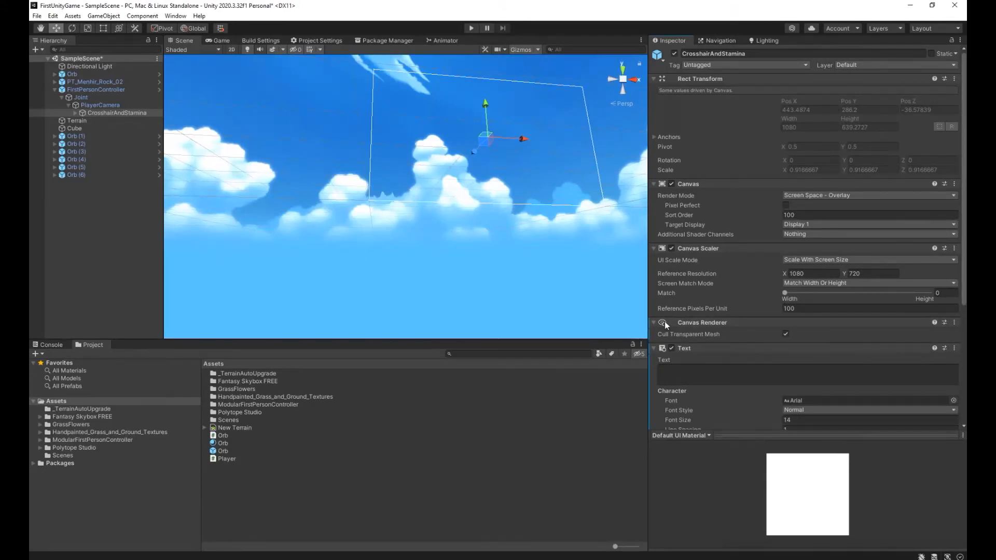
click(715, 374)
text(aaaaaaaaaaaaaaaaaaaaaaaaaaaaaaaaaaaaaaaaaaaaaaaaaaaaaaaaaaaaaaaaa)
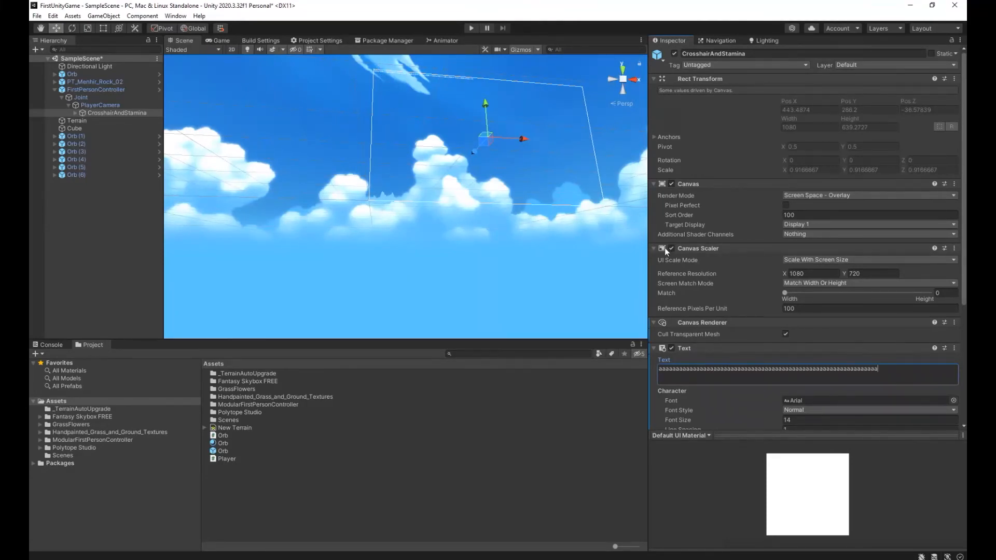
Set the Text component's font size to 30 and briefly run the game to check how the text looks.
scroll(789, 371, down, 6)
drag(800, 244, 782, 244)
scroll(793, 374, down, 6)
drag(796, 243, 783, 244)
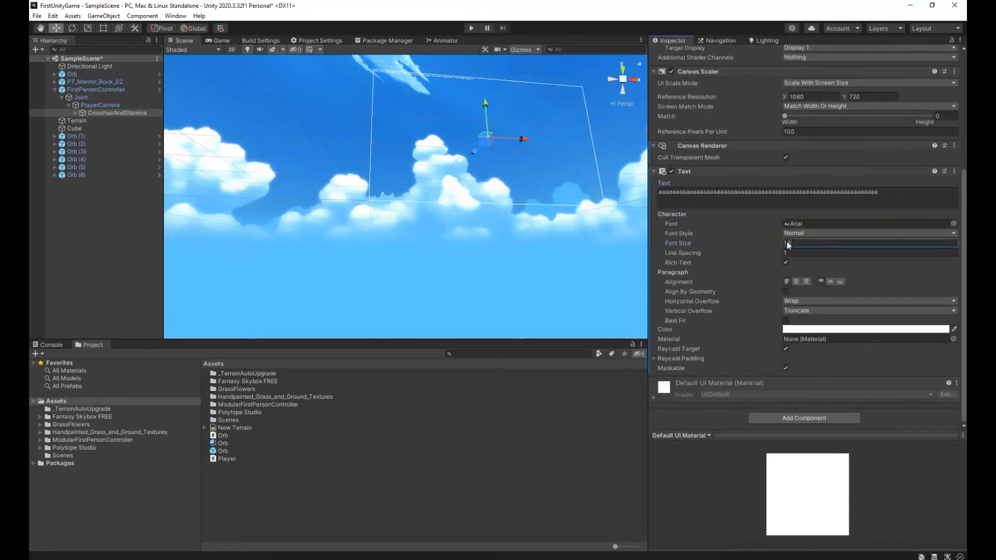
text(30)
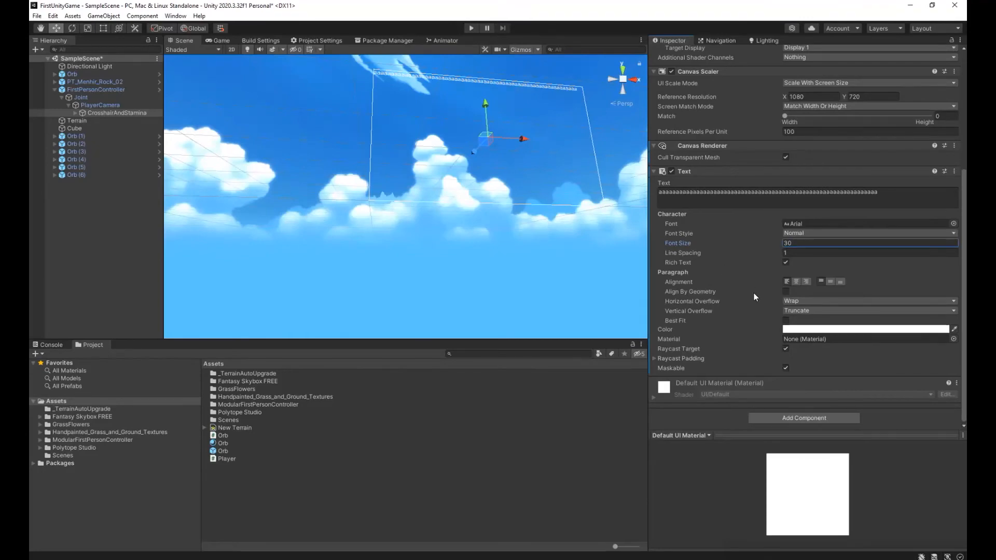
click(471, 28)
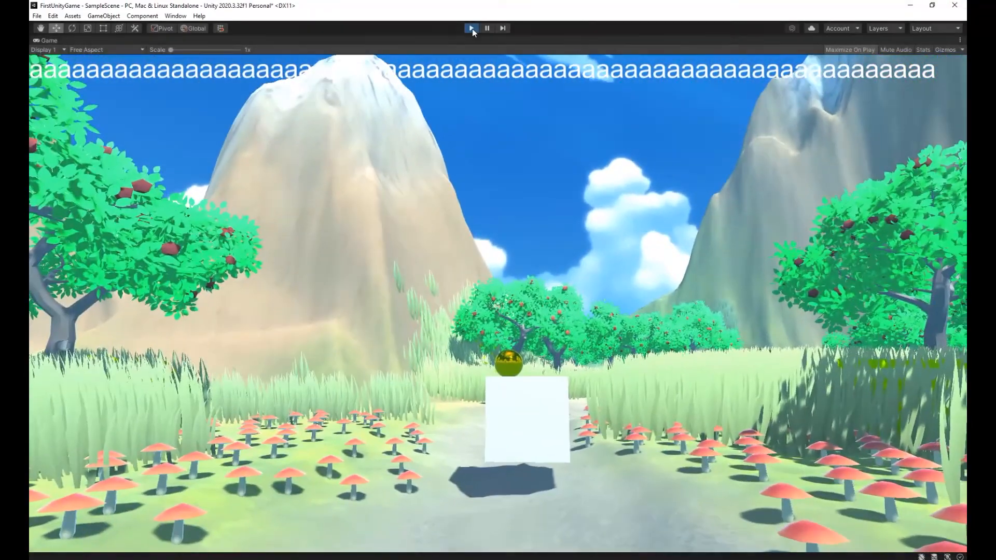
key(ctrl+p)
Change the text colour to black (000000) and briefly run the game to check its readability.
click(845, 331)
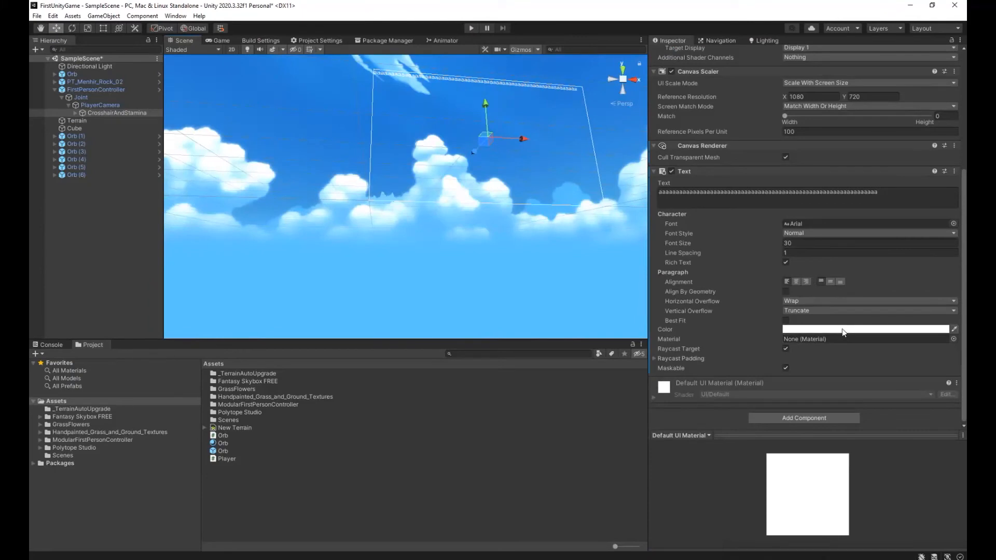
drag(912, 413, 941, 461)
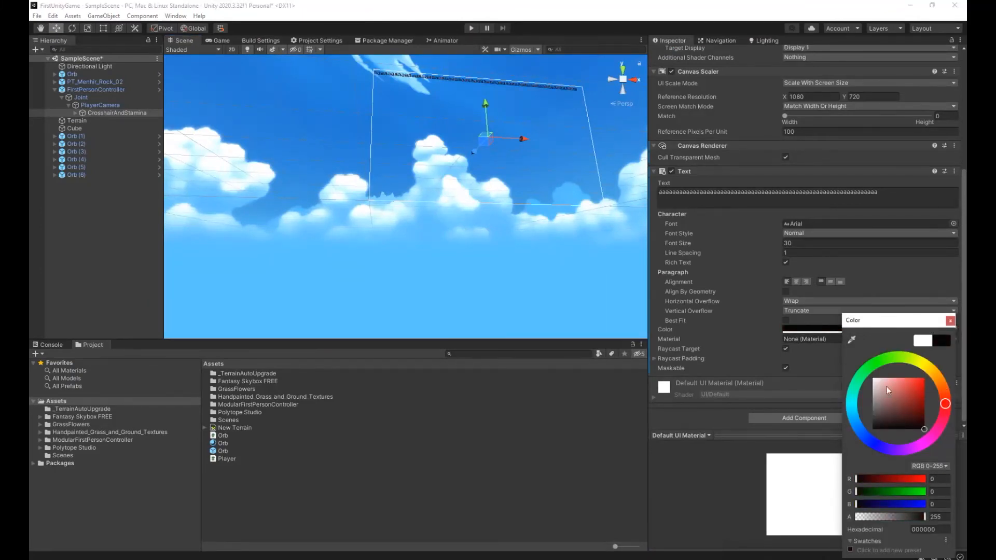
click(950, 322)
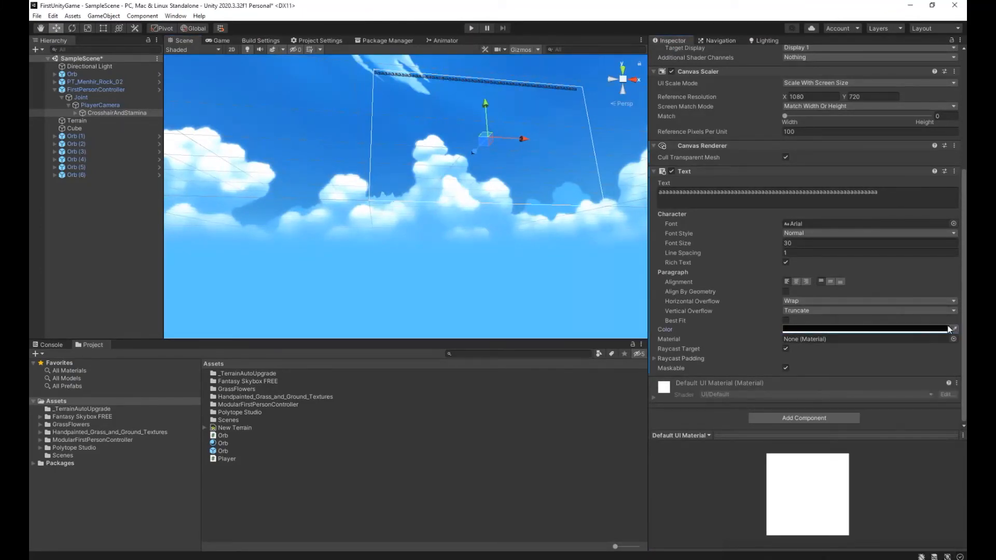
click(472, 28)
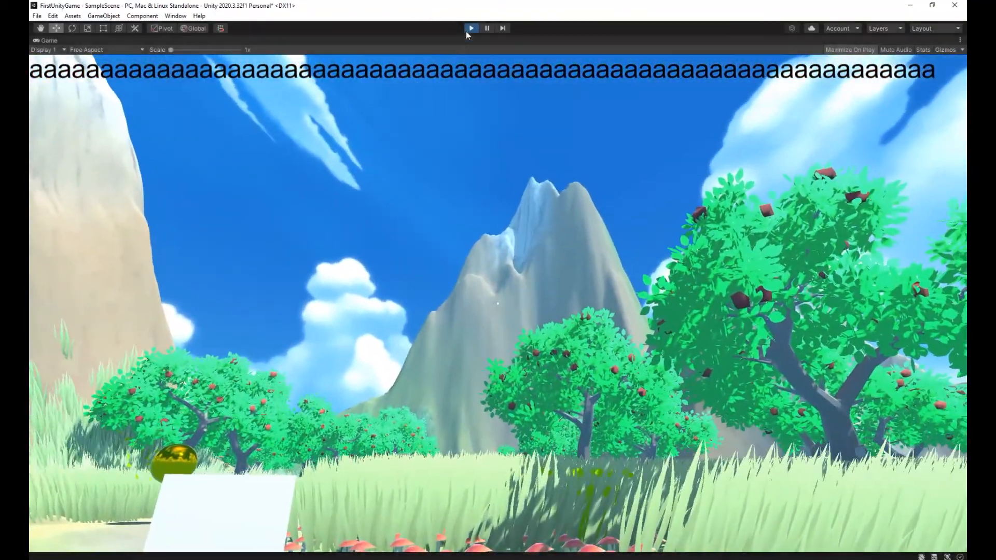
click(472, 28)
Replace the placeholder letters in the Text component with "Orbs: 0" and save the scene.
click(827, 206)
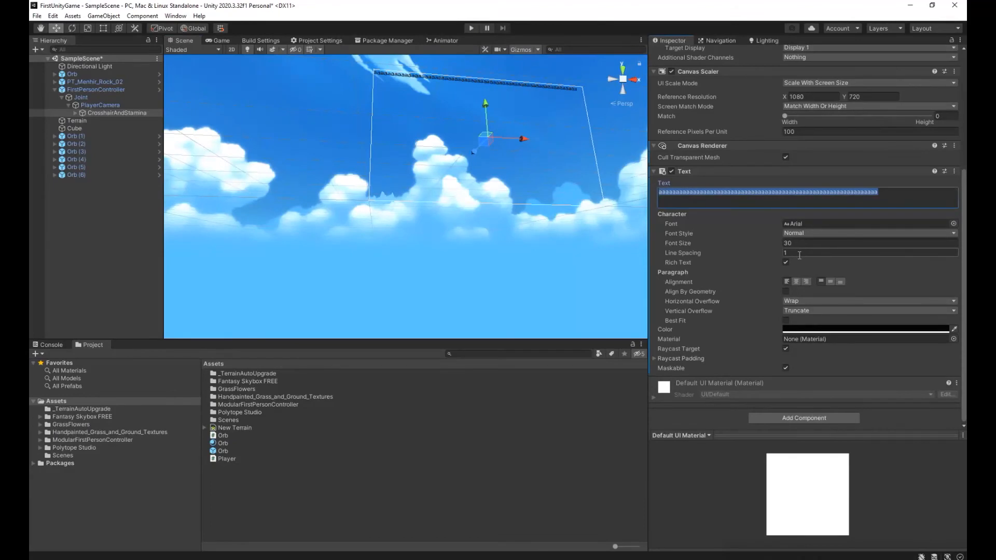
text(0)
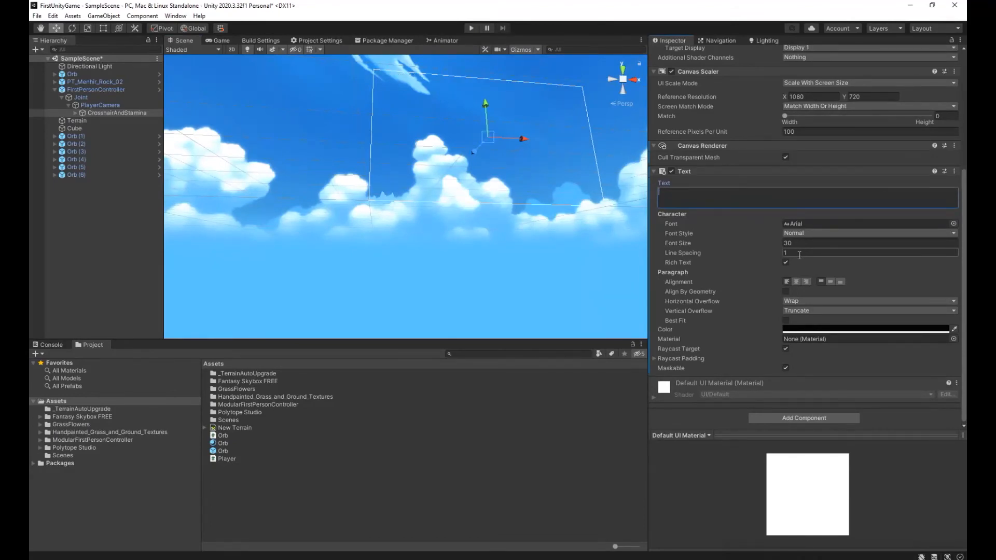
text(rbs: 0)
click(693, 491)
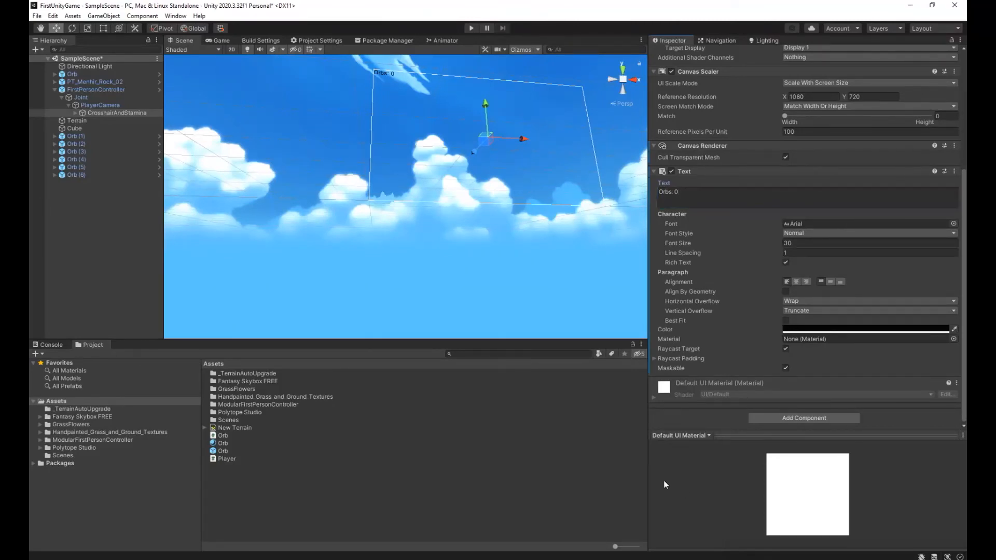
click(37, 15)
click(52, 66)
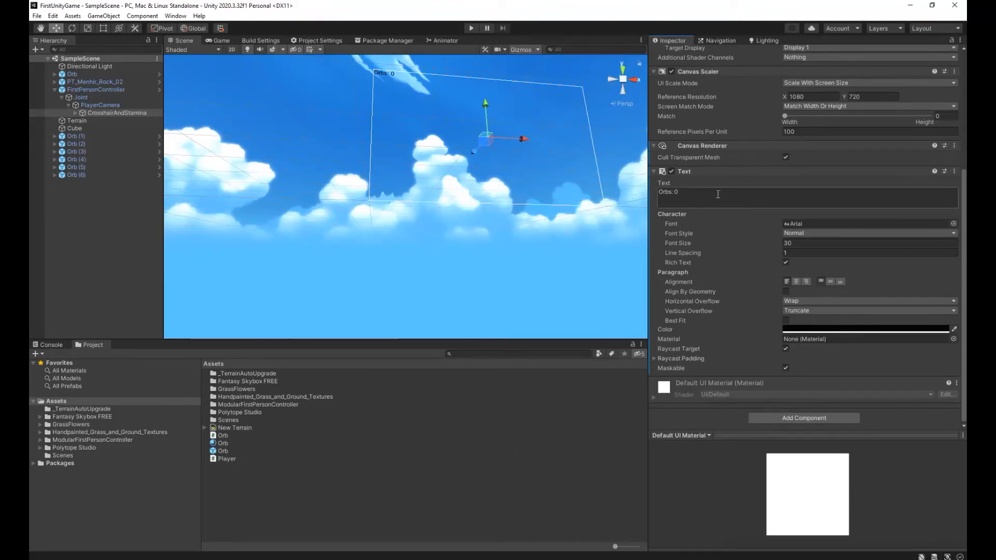
Open the Player script and start a public Text field declaration below the orbs variable.
double_click(220, 459)
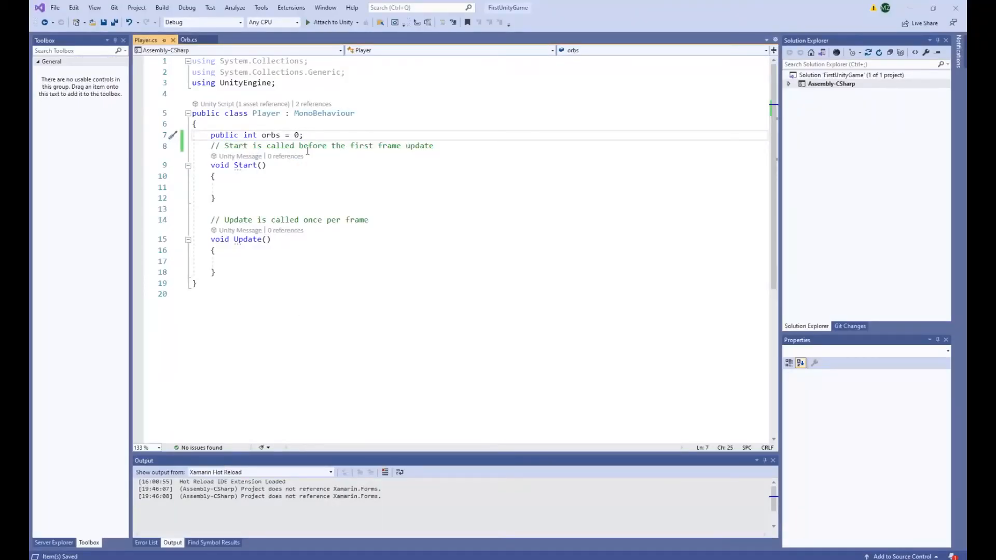
key(Return)
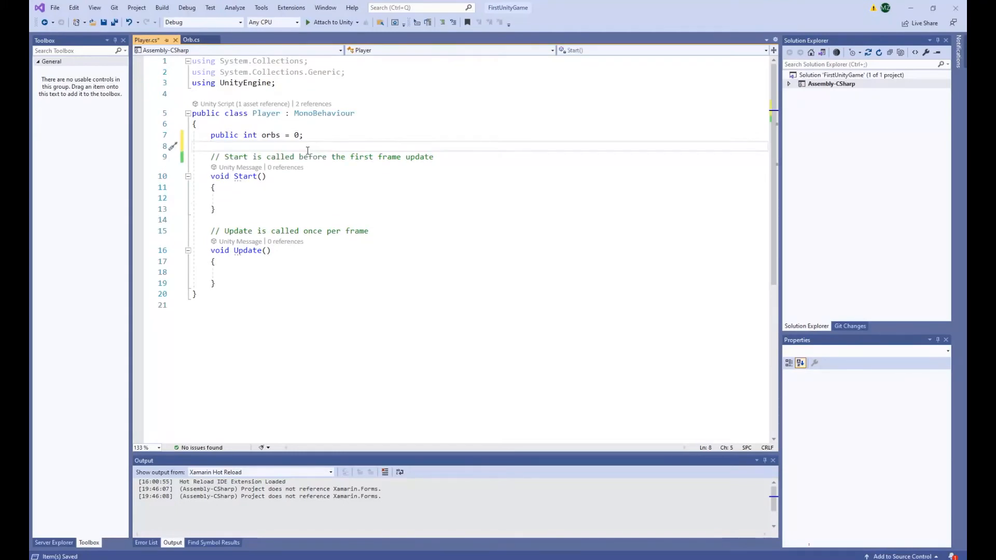
text(public Text)
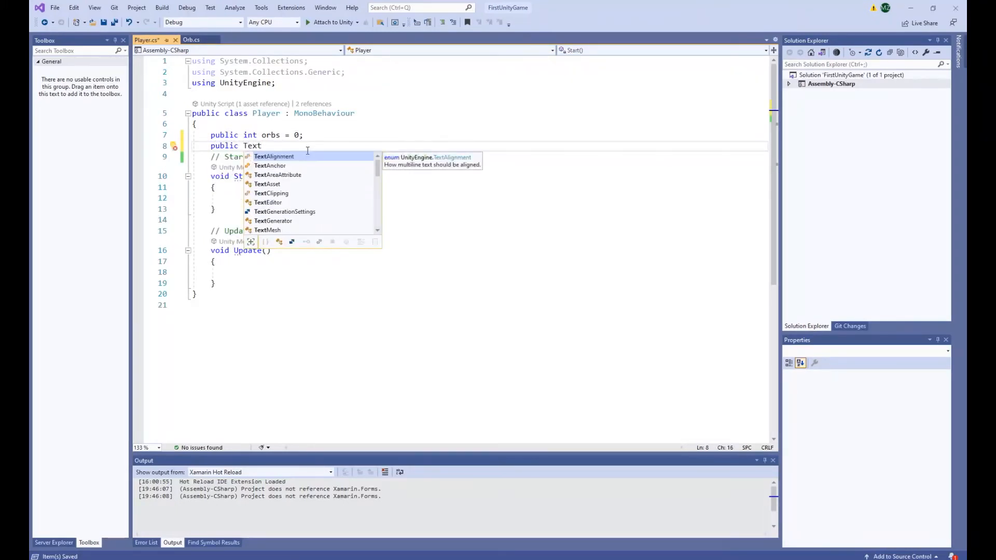
Add a using UnityEngine.UI; directive below using UnityEngine; in the Player script.
key(Down)
key(Down)
key(Down)
key(Down)
key(Escape)
key(Up)
key(Up)
key(Up)
key(Up)
key(Up)
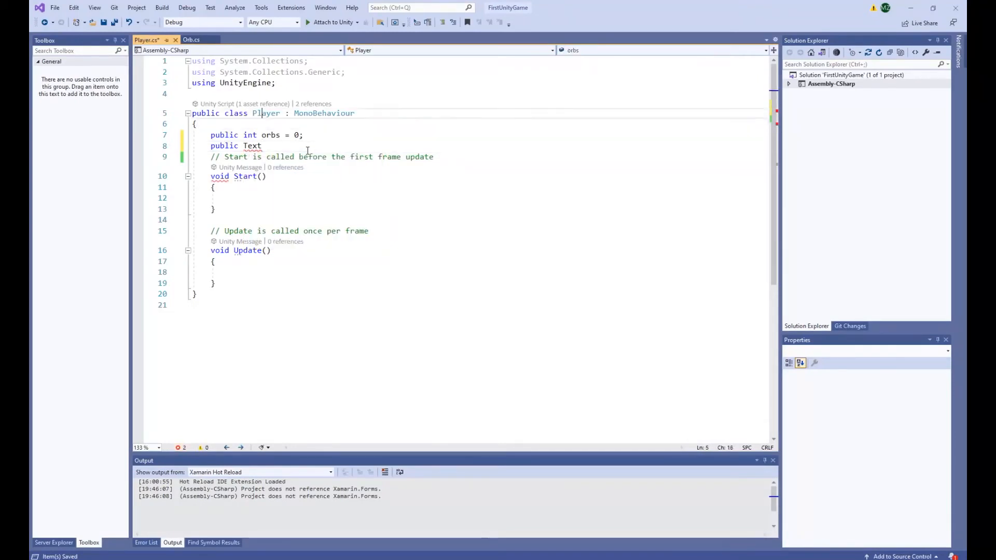
key(End)
key(Return)
text(using)
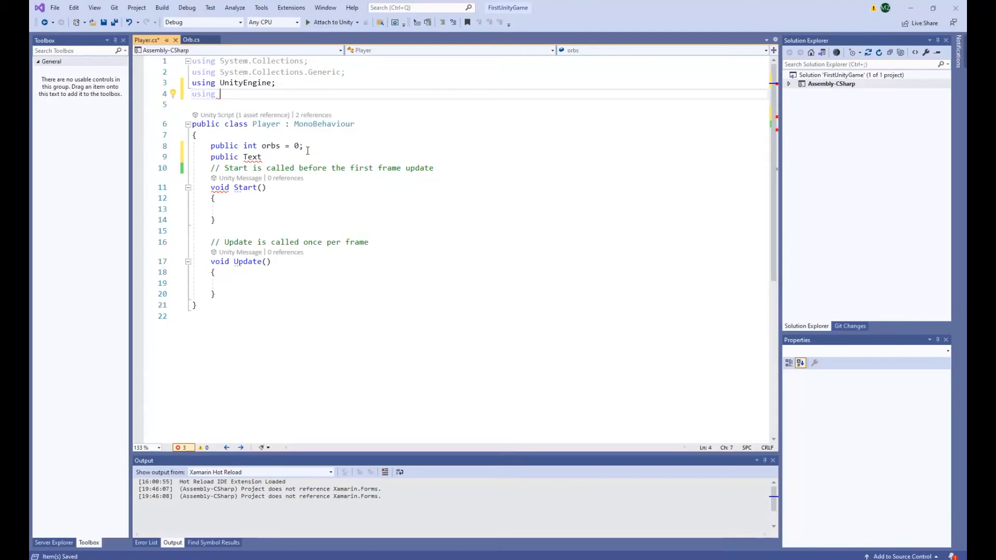
text( U)
text(tyE)
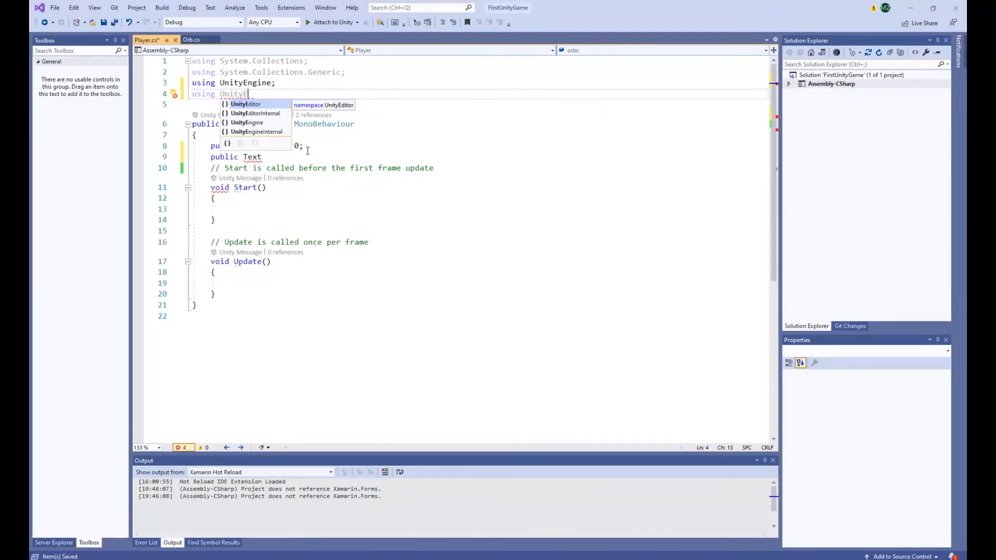
text(ngine.)
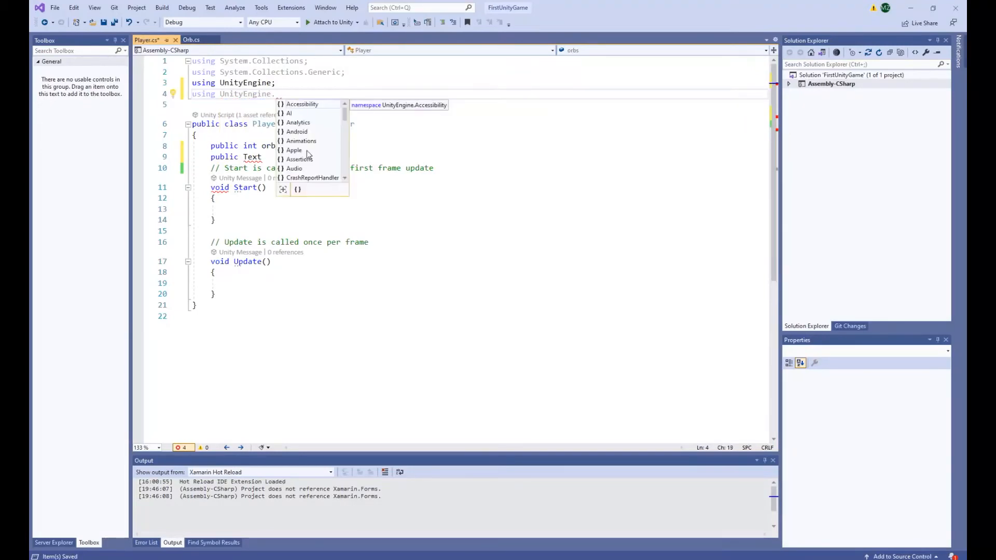
text(UI;)
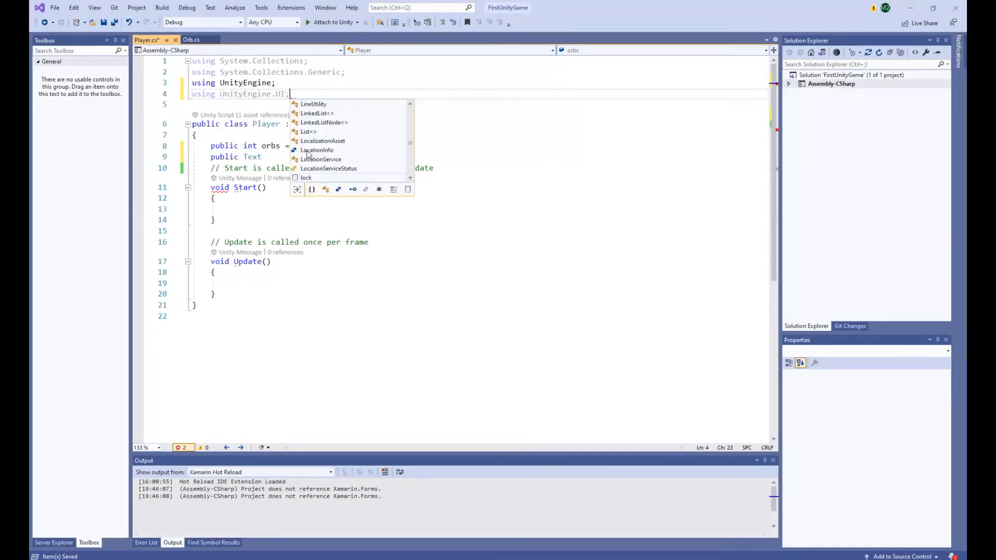
Complete the public Text field declaration in the Player class with the name OrbText and a semicolon.
key(Down)
key(Down)
key(Down)
key(Down)
key(Down)
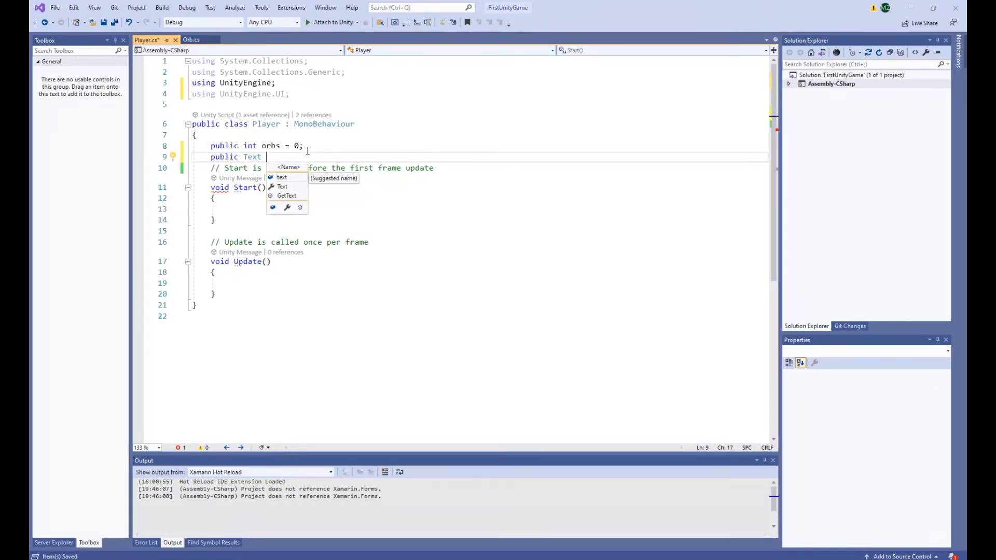
text(Or)
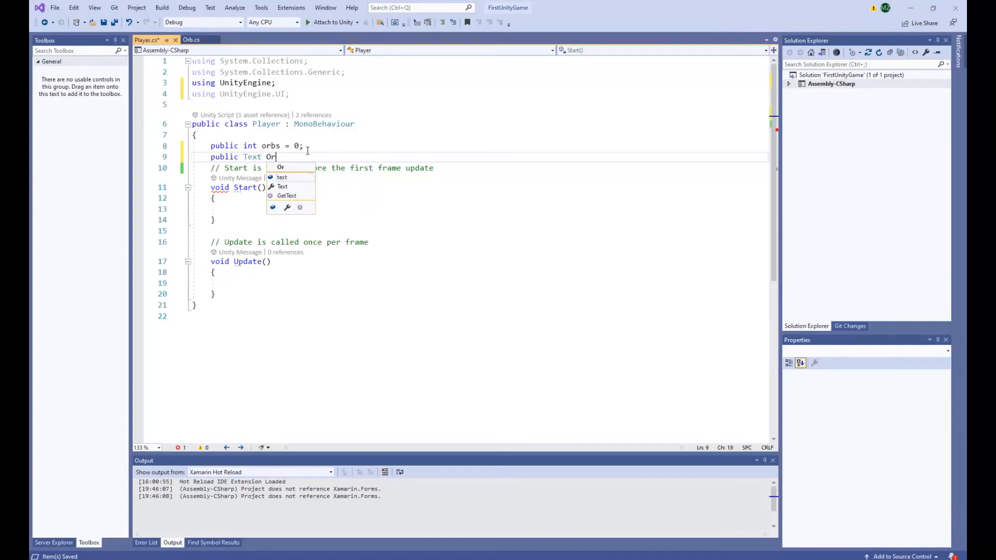
text(bText;)
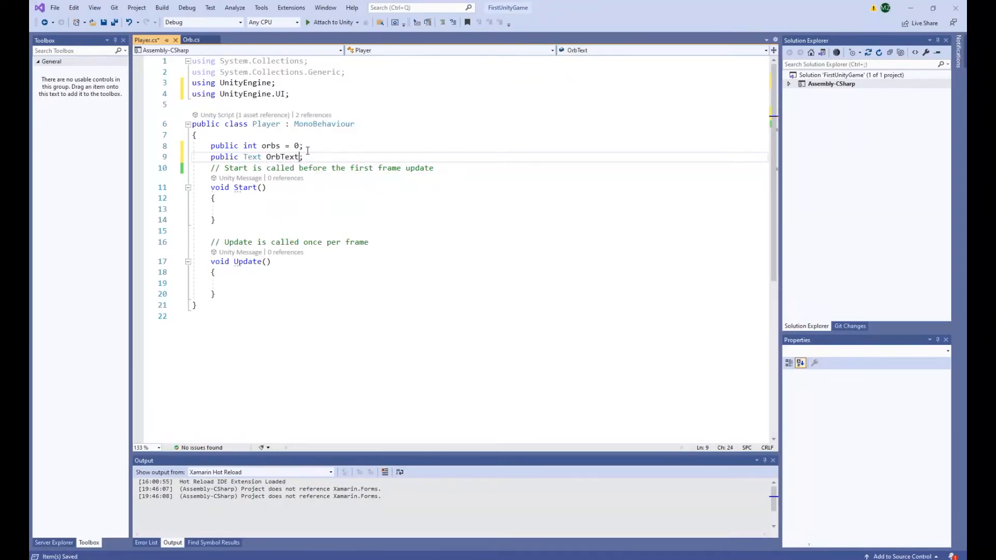
Rename the Text field to orbText, save the Player script and switch back to Unity.
key(Left)
key(Left)
key(Left)
key(Delete)
text(o)
key(End)
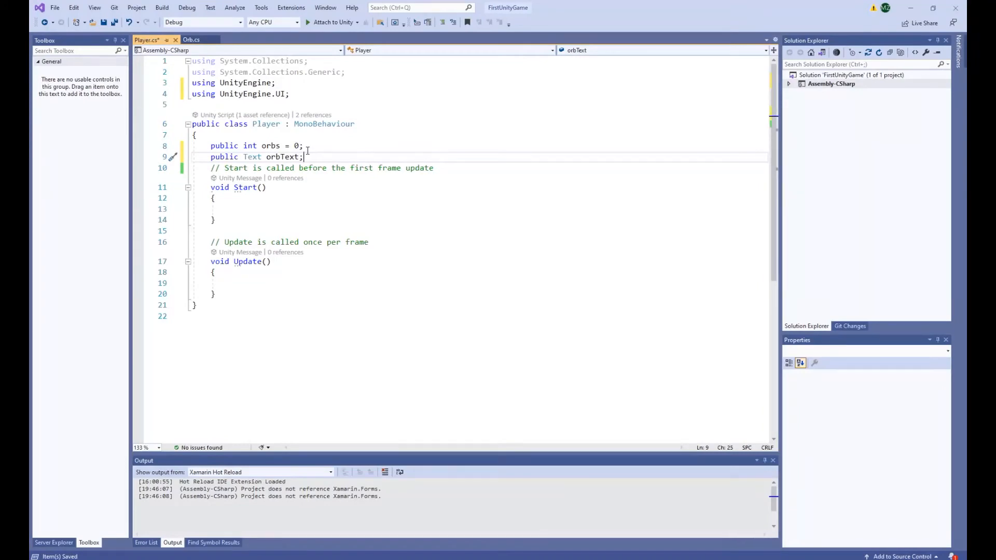
key(ctrl+s)
key(alt+Tab)
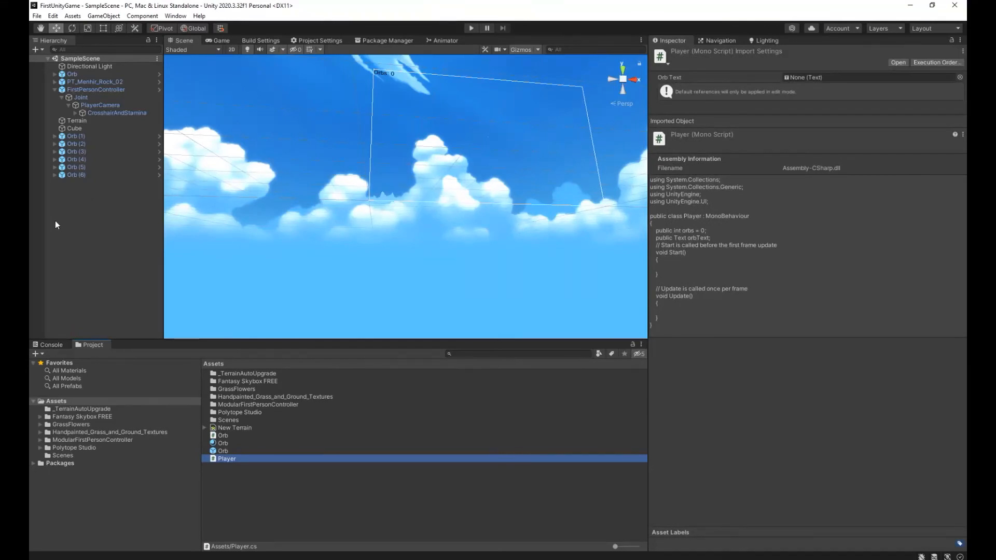
Assign the CrosshairAndStamina text to the Orb Text field of FirstPersonController's Player script and save the scene.
click(96, 89)
scroll(830, 501, down, 15)
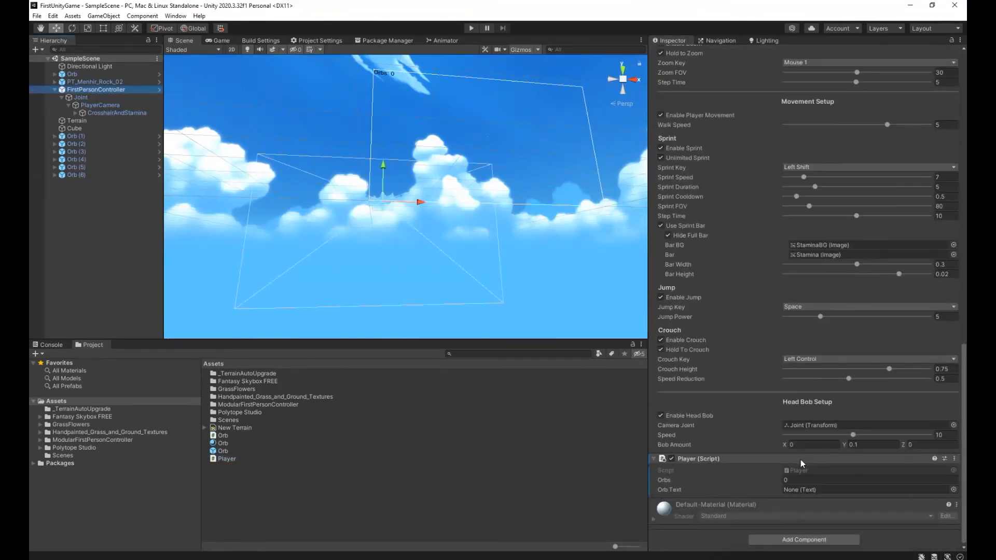
click(953, 489)
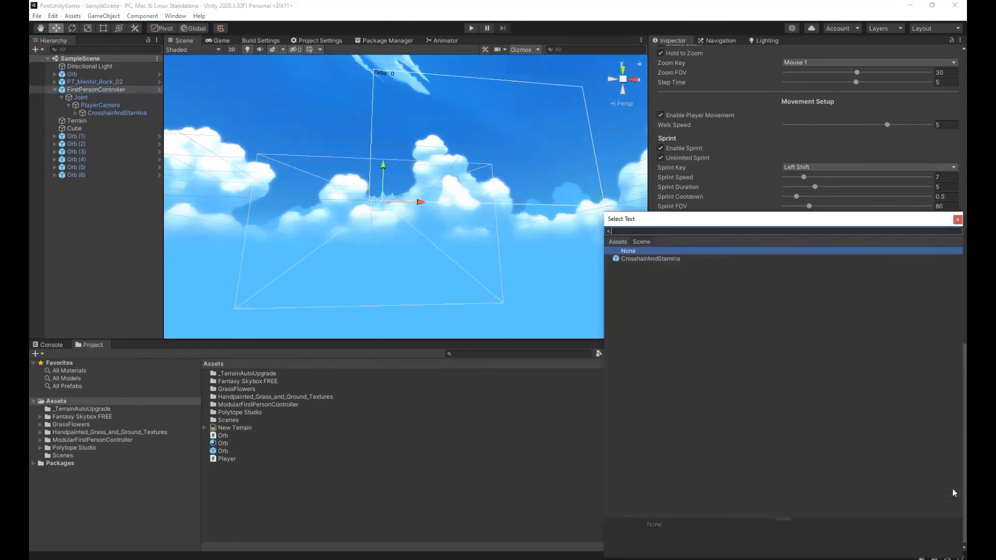
click(646, 259)
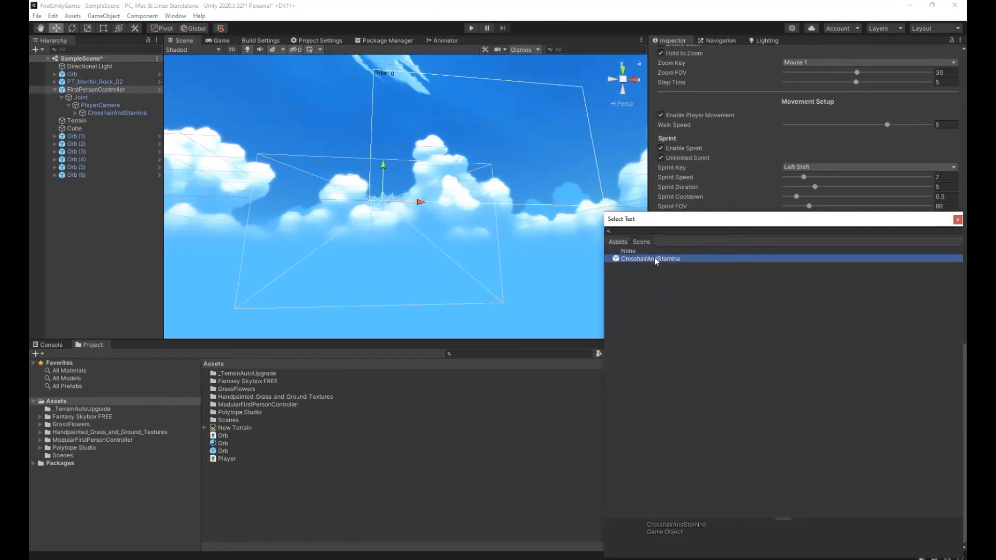
double_click(658, 257)
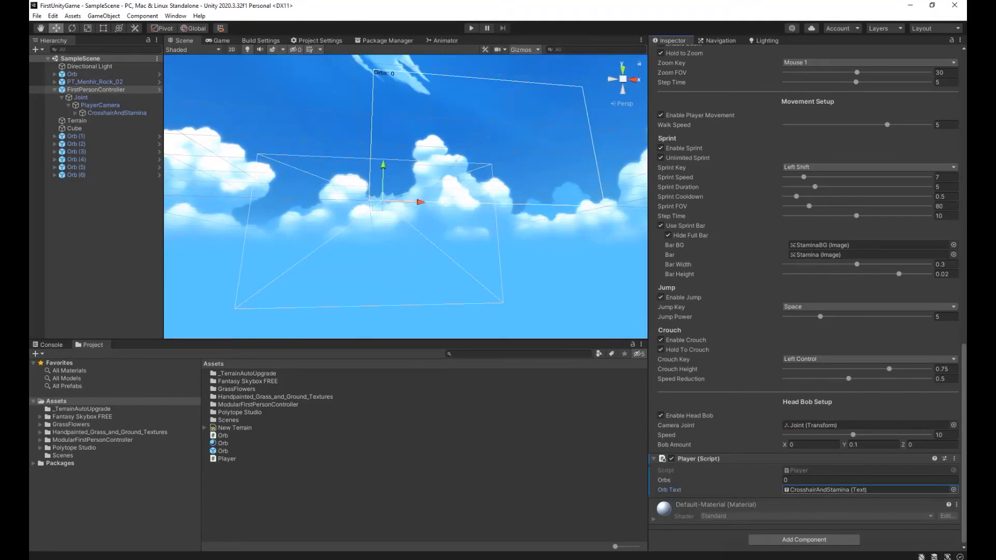
double_click(242, 438)
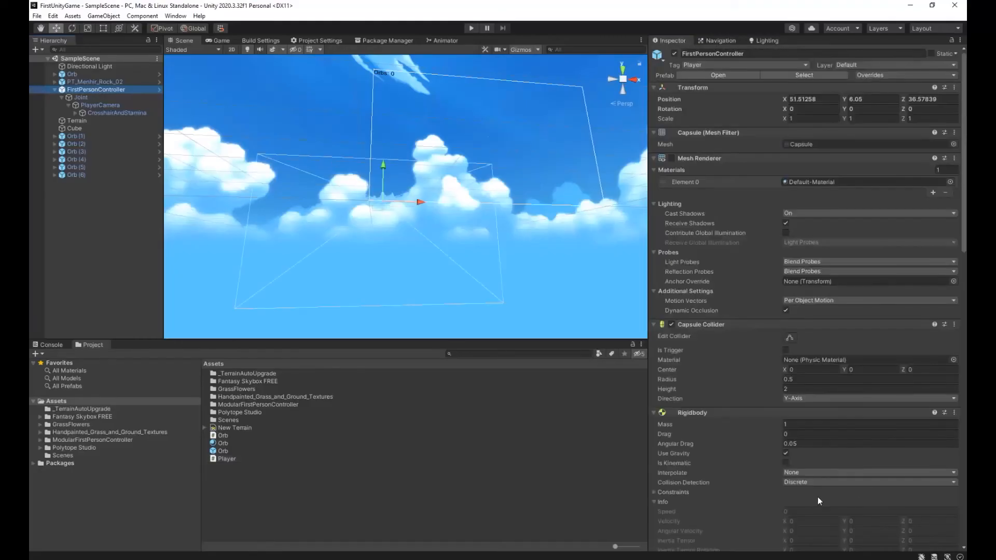
scroll(818, 497, down, 15)
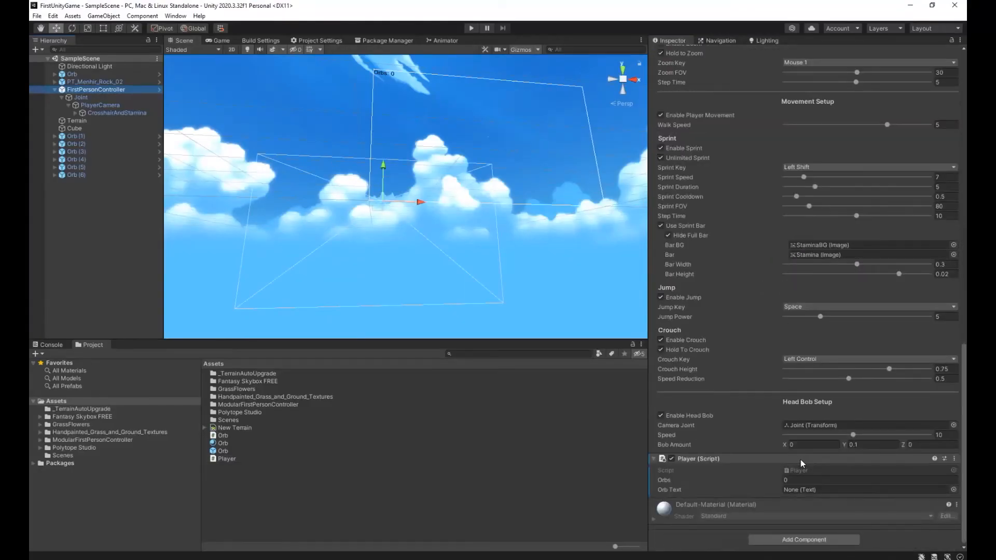
click(953, 489)
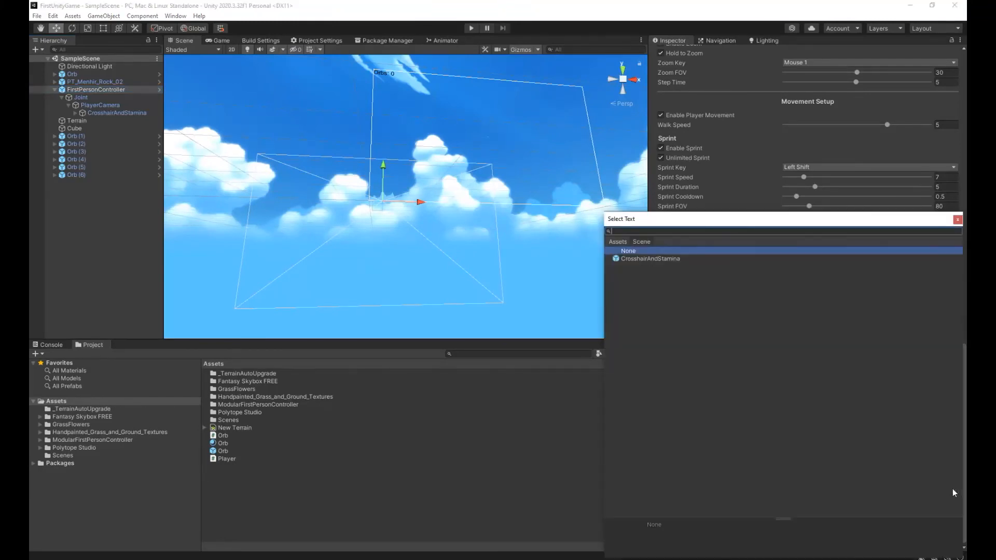
click(647, 259)
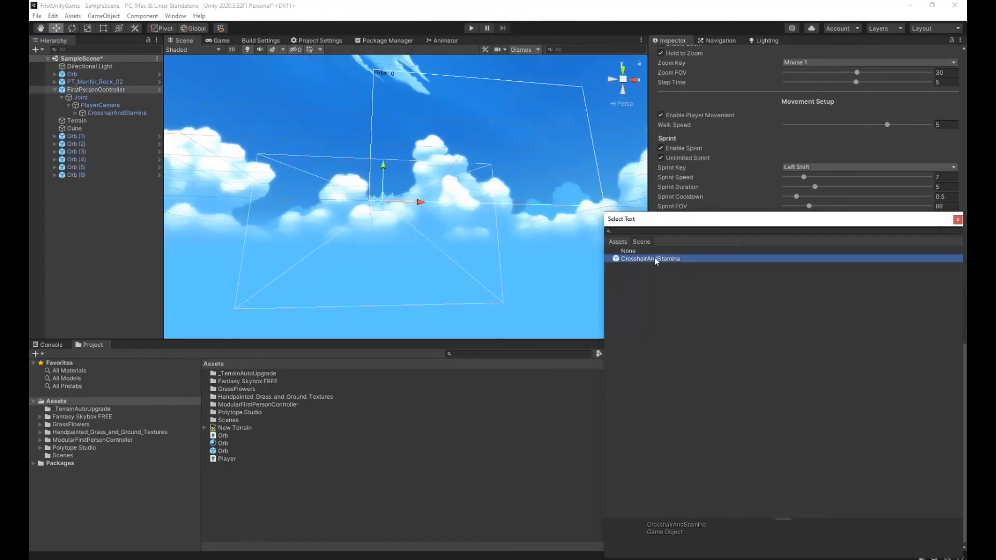
double_click(658, 259)
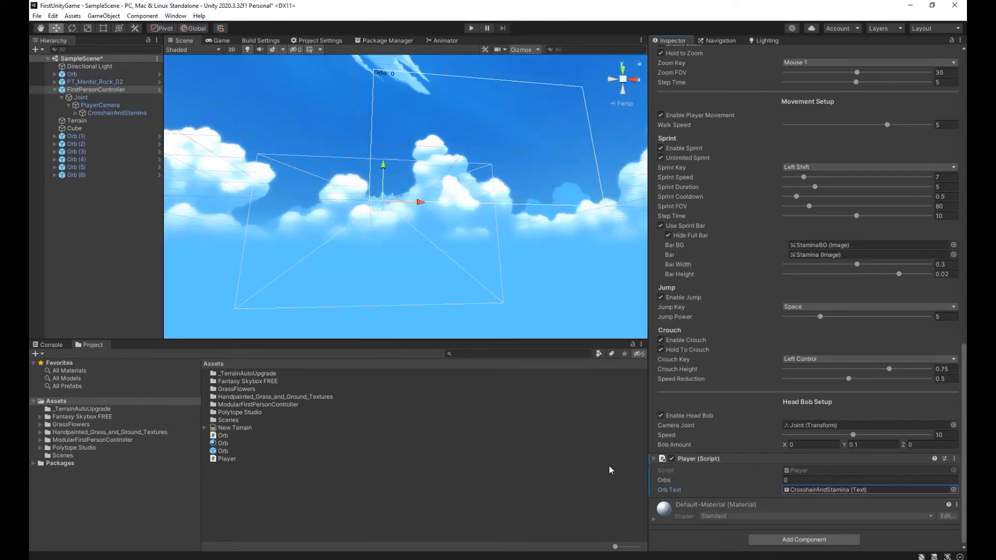
key(ctrl+s)
In the Orb script, begin the line player.orbText.text = "Orbs: " + directly below player.orbs++; in OnTriggerEnter.
double_click(243, 436)
click(314, 346)
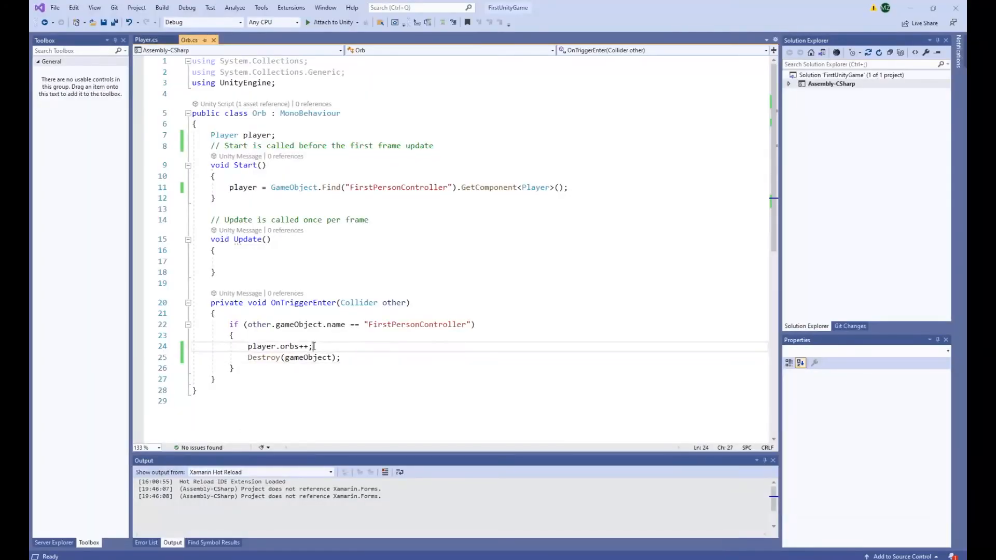
key(Return)
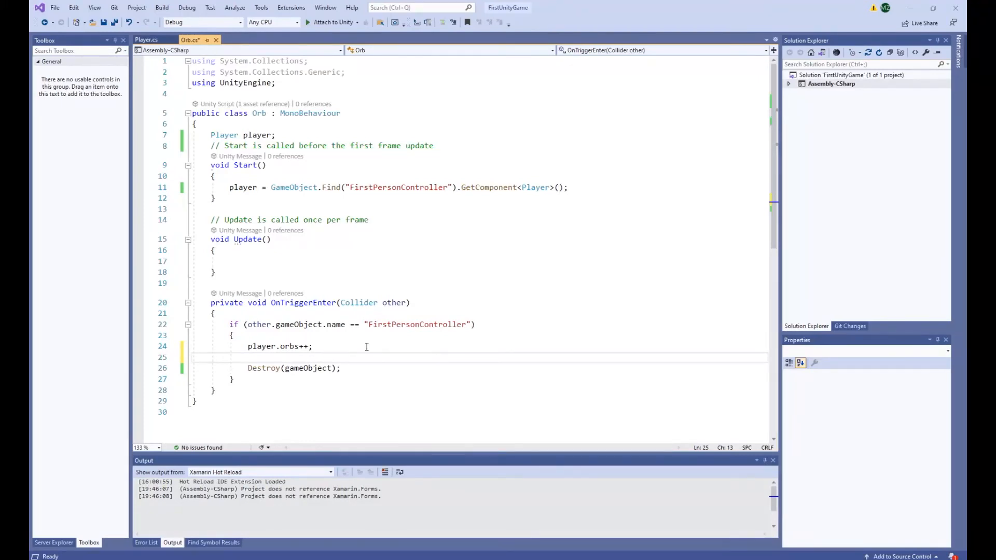
text(player.)
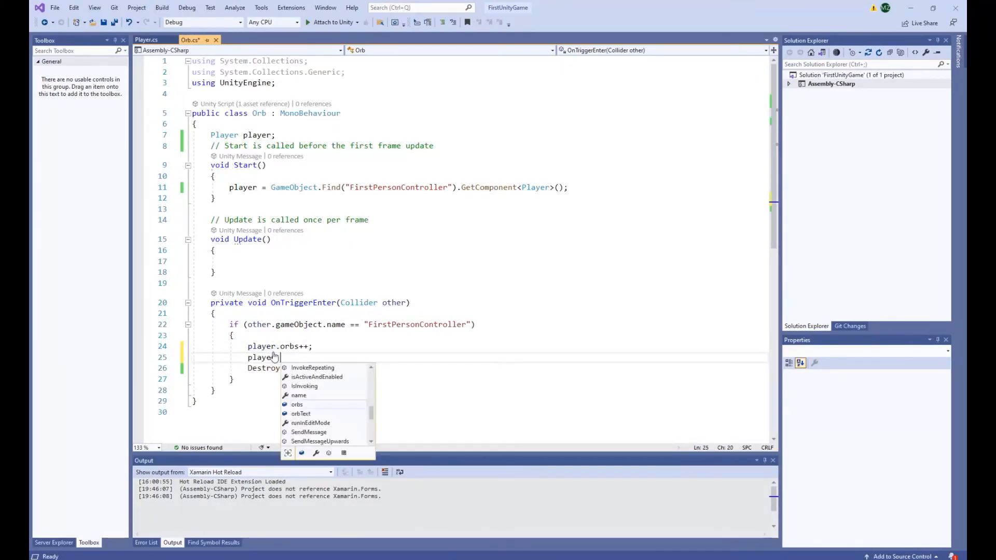
key(Down)
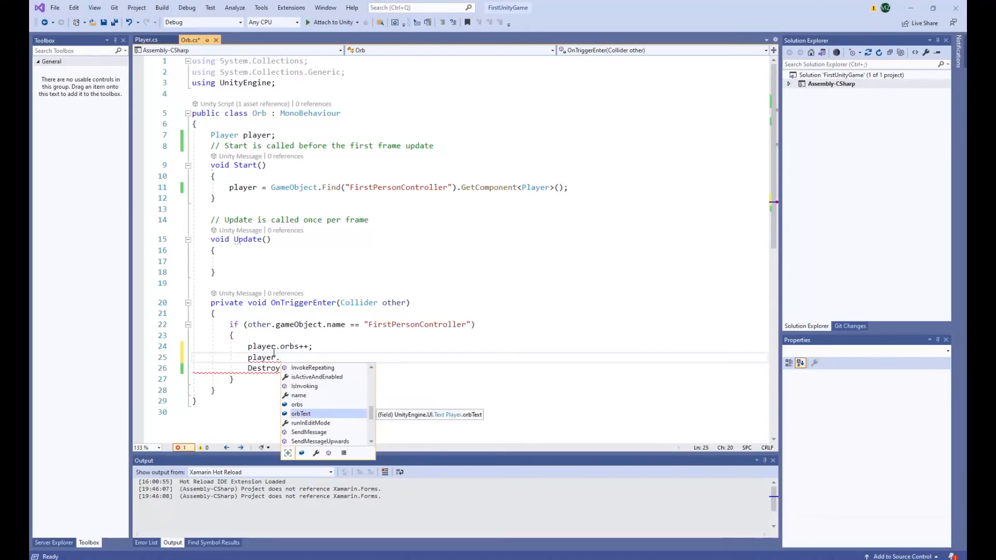
text(orbText.)
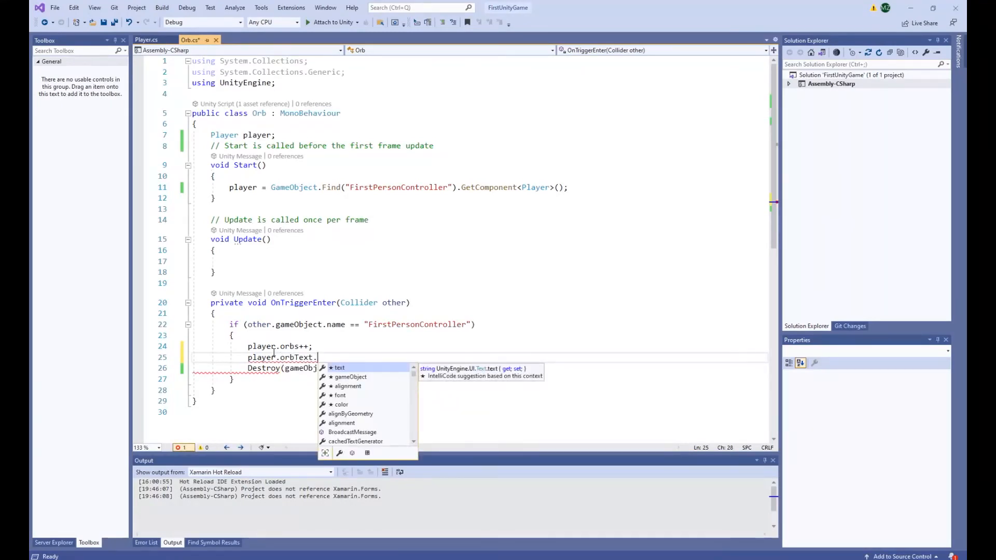
text(te)
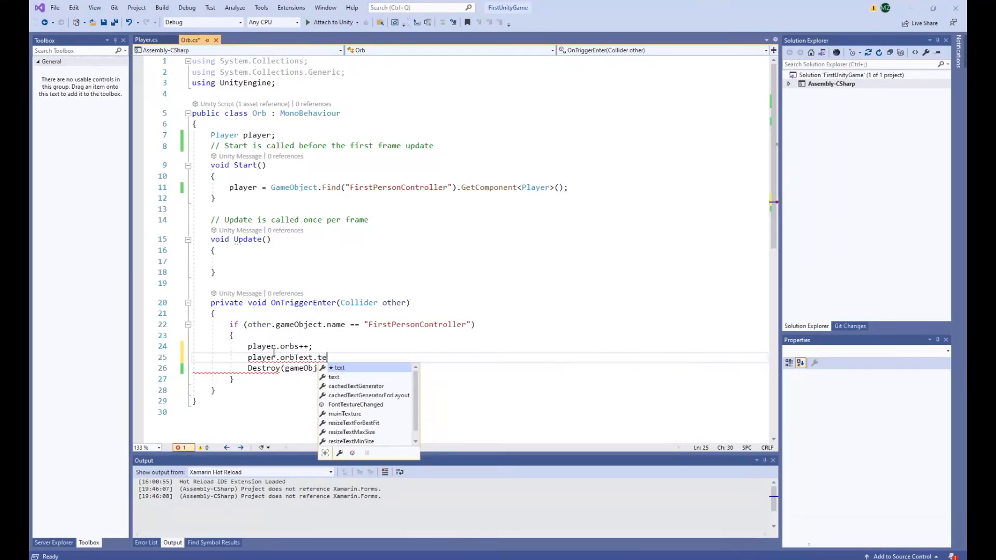
text(xt = ")
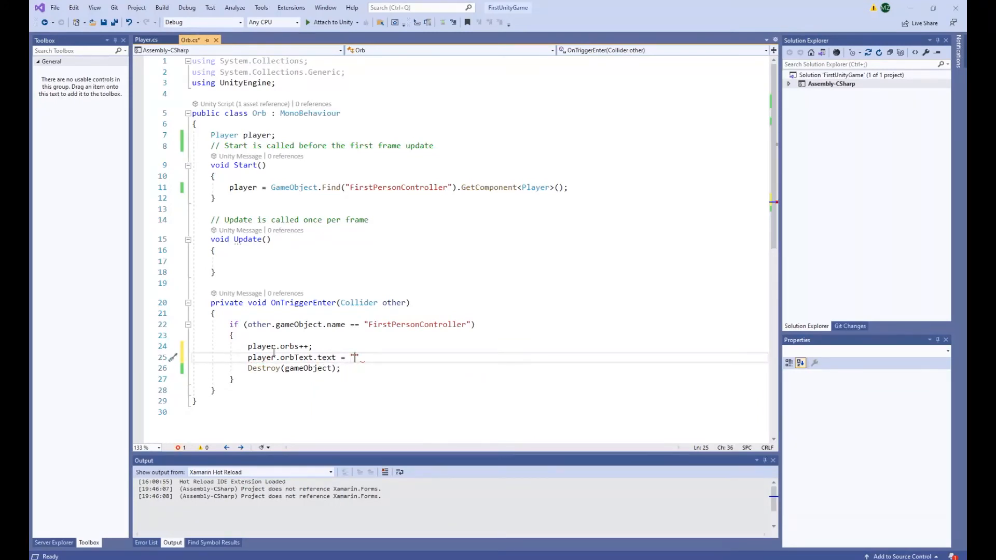
text(Orbs: " +)
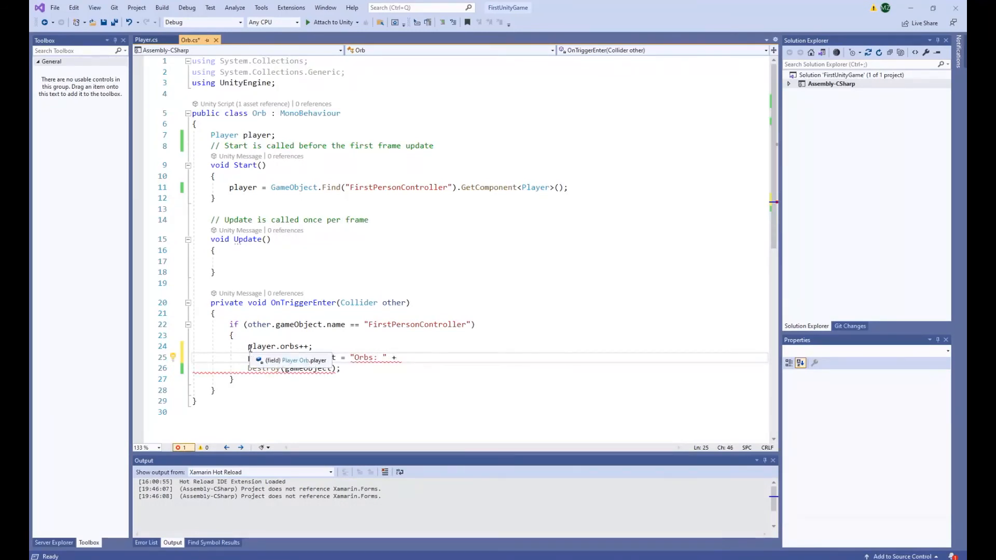
Complete the orbText assignment with player.orbs.ToString(); and save the Orb script.
drag(249, 348, 300, 348)
key(ctrl+c)
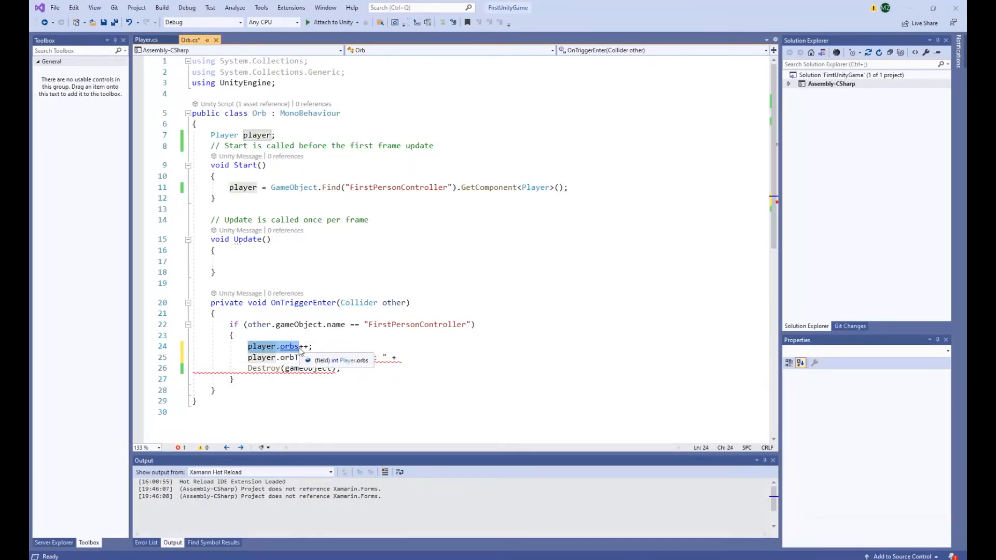
key(Down)
key(End)
key(ctrl+v)
text(.ToString)
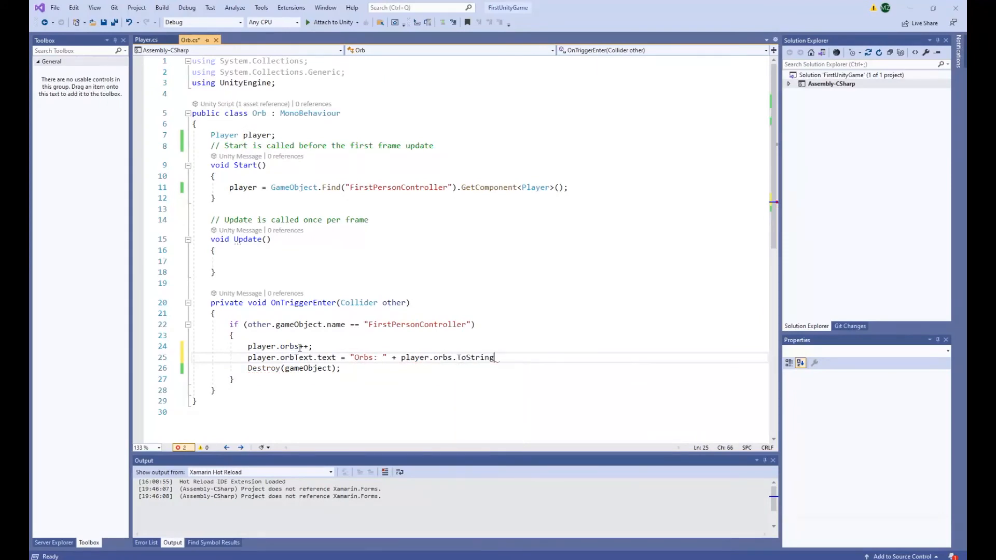
text(();)
key(ctrl+s)
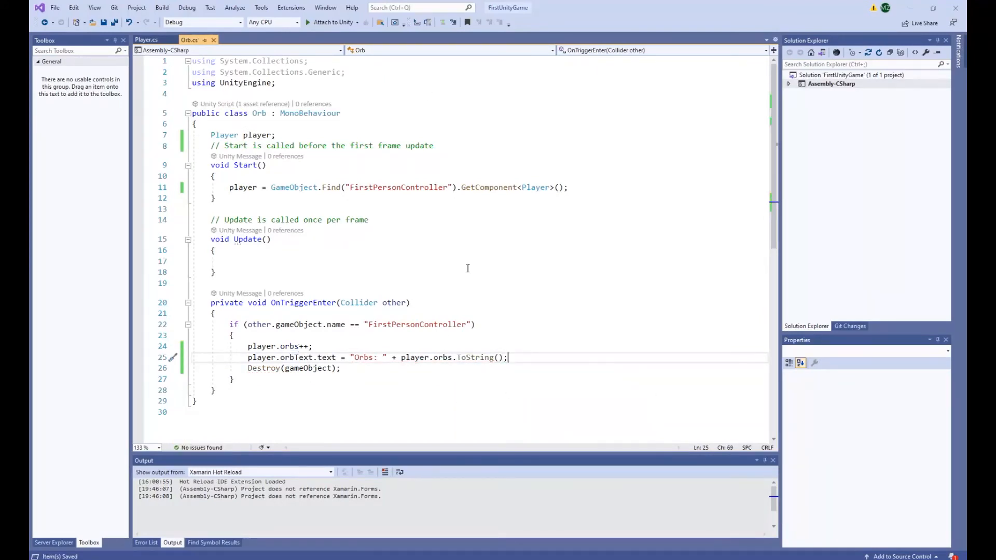
key(BackSpace)
key(BackSpace)
key(BackSpace)
key(BackSpace)
key(BackSpace)
key(BackSpace)
key(BackSpace)
key(BackSpace)
key(BackSpace)
key(BackSpace)
key(BackSpace)
text(ToString();)
key(ctrl+s)
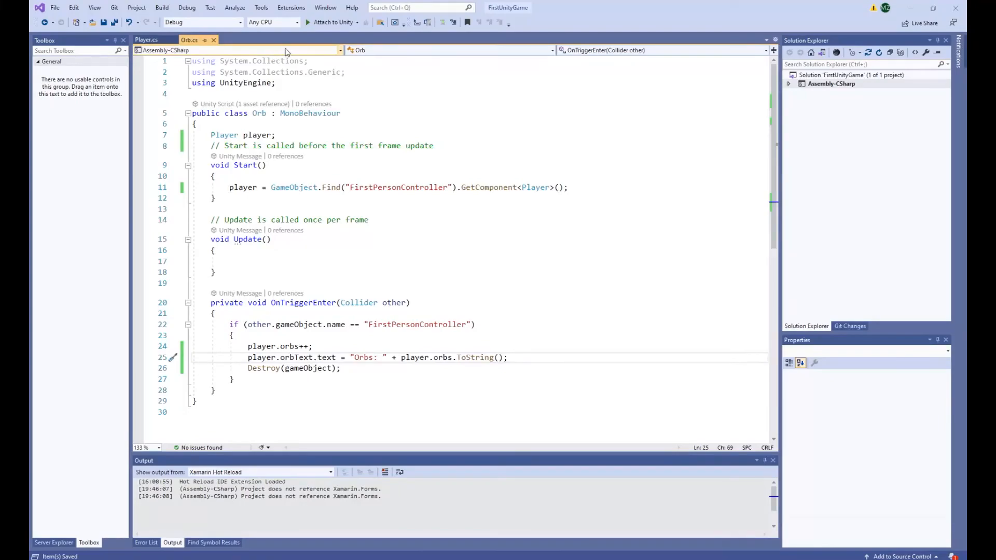
Return to Unity and play-test the game, walking along the path through each Orb to test the orb counter.
key(alt+Tab)
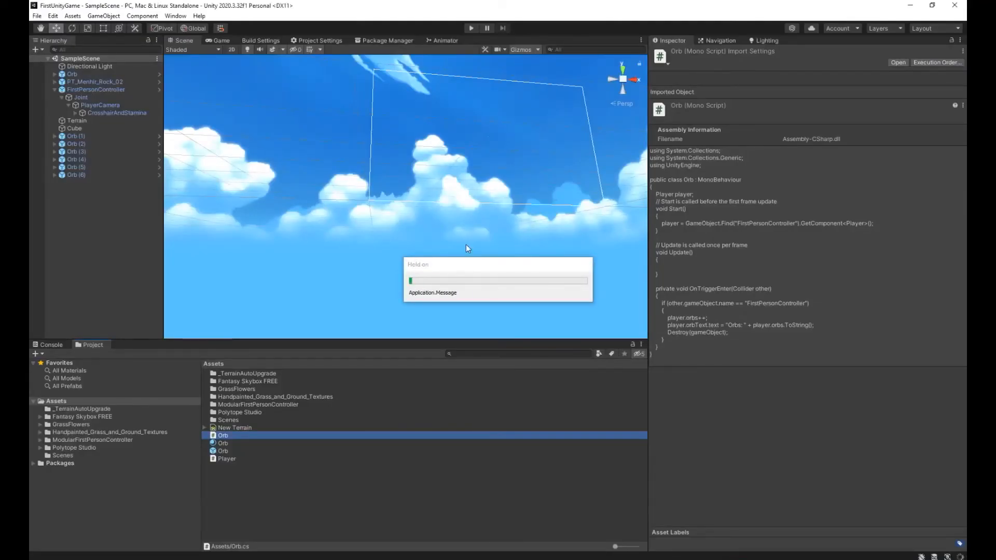
click(473, 28)
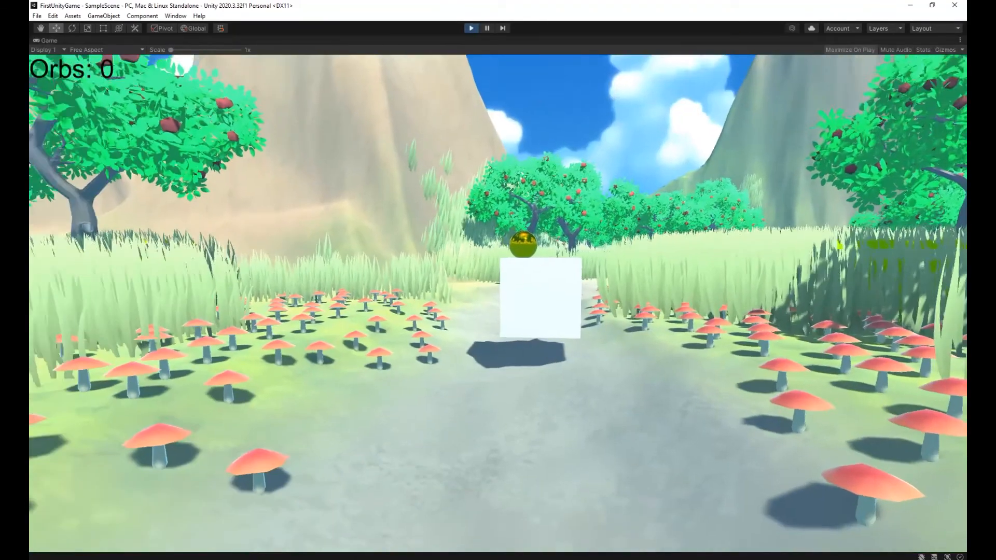
key(w)
key(w)
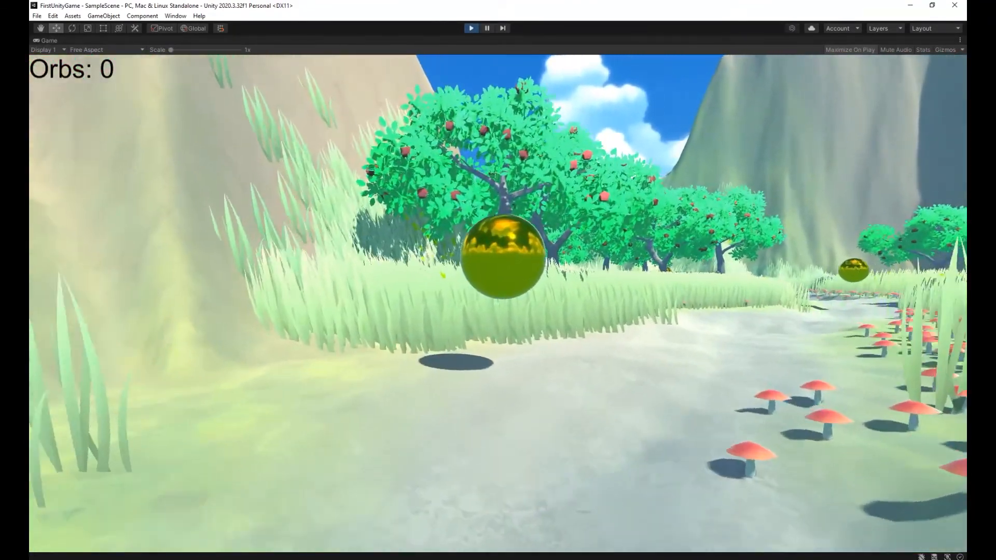
key(w)
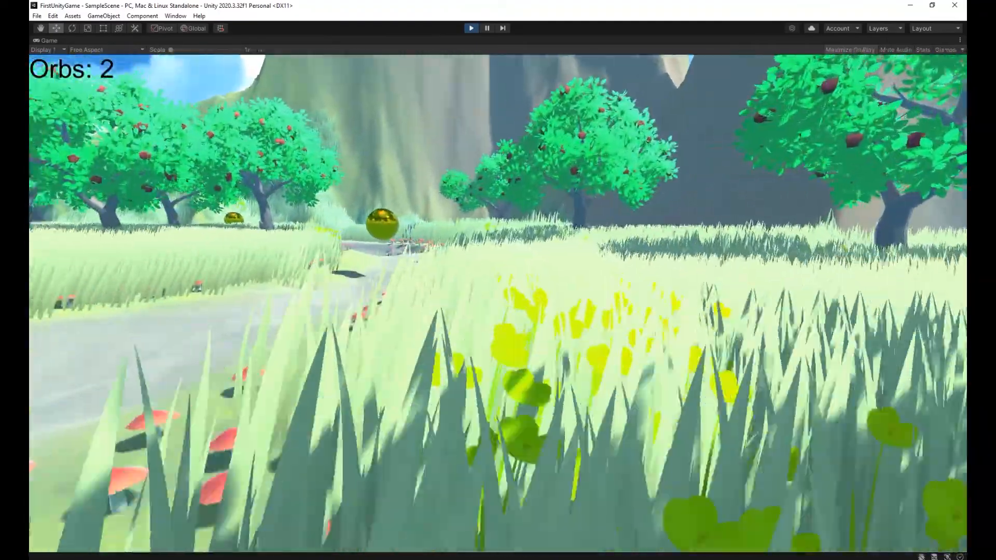
key(w)
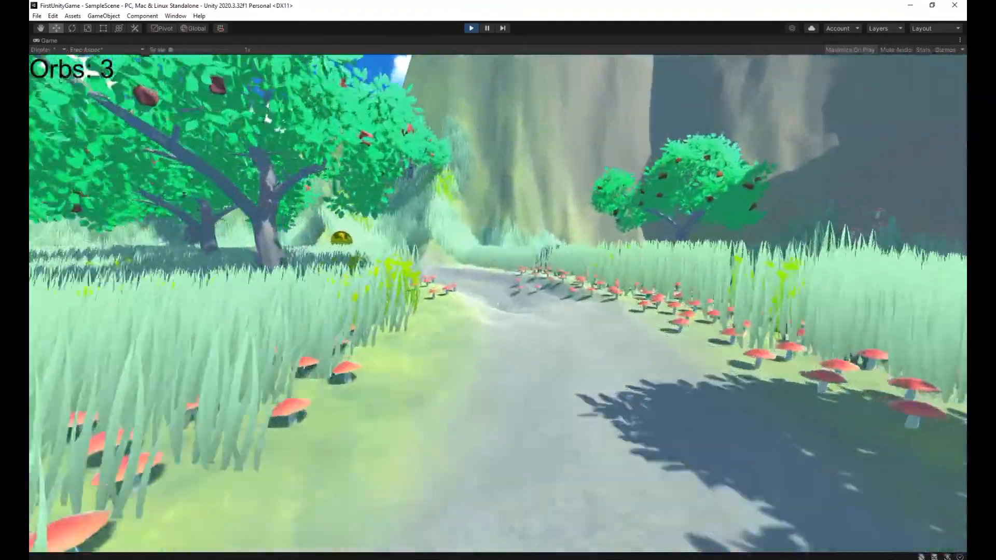
key(w)
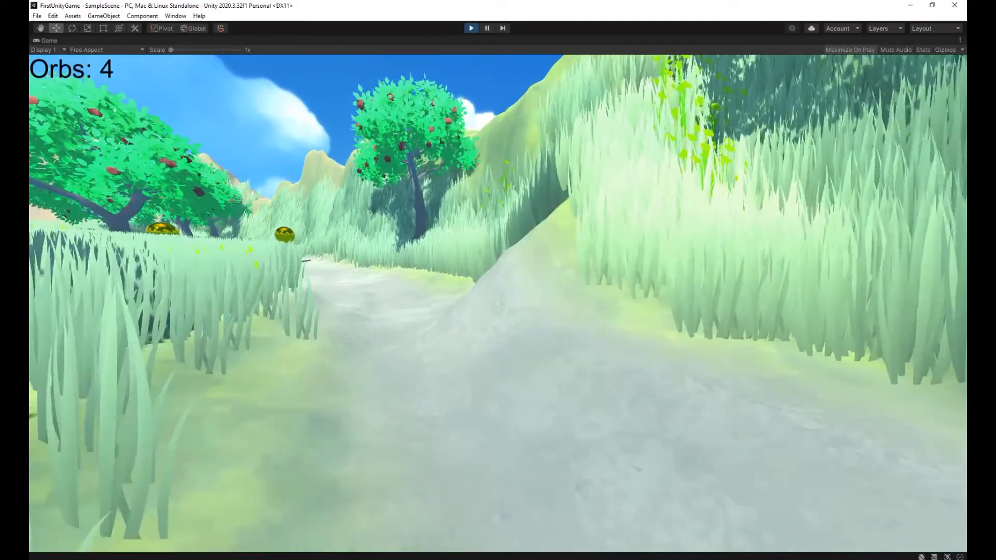
key(w)
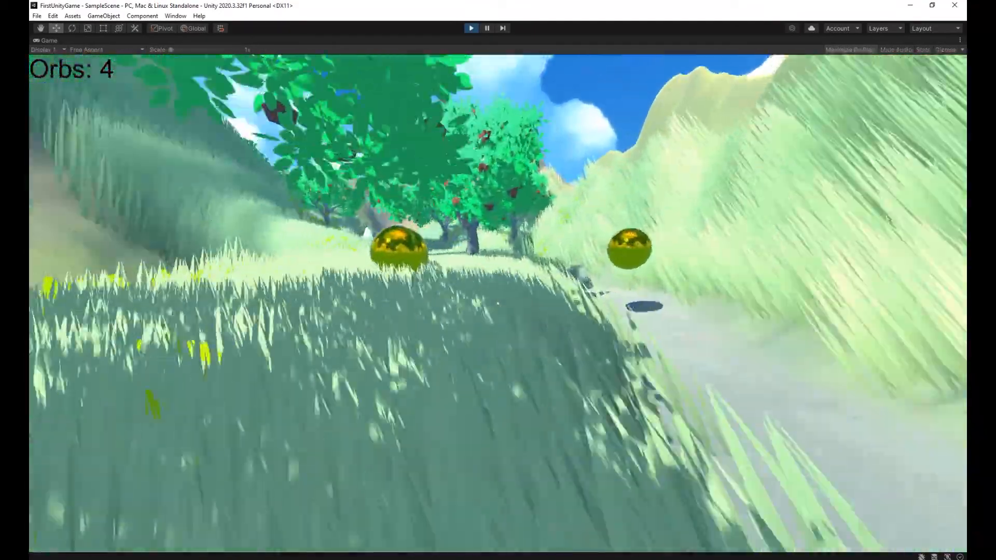
key(w)
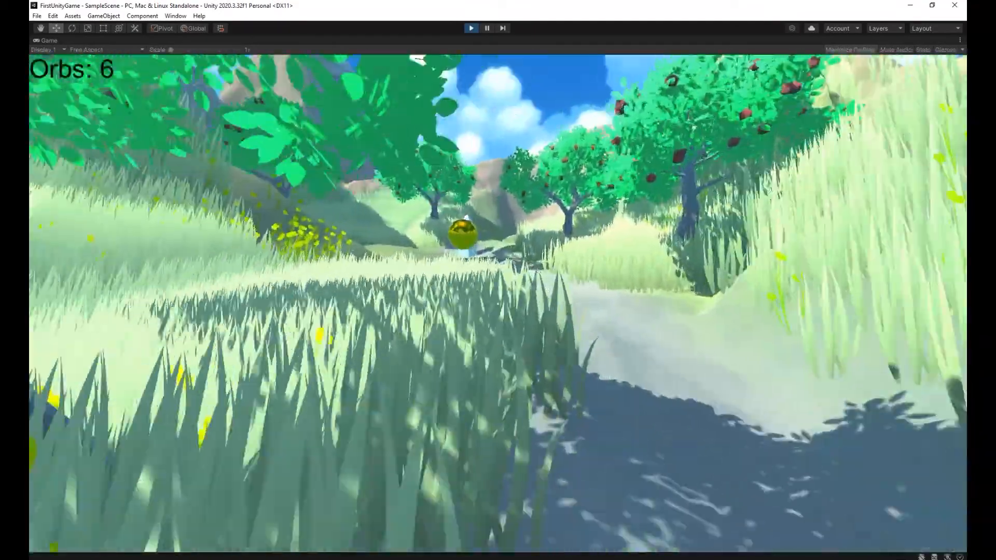
key(w)
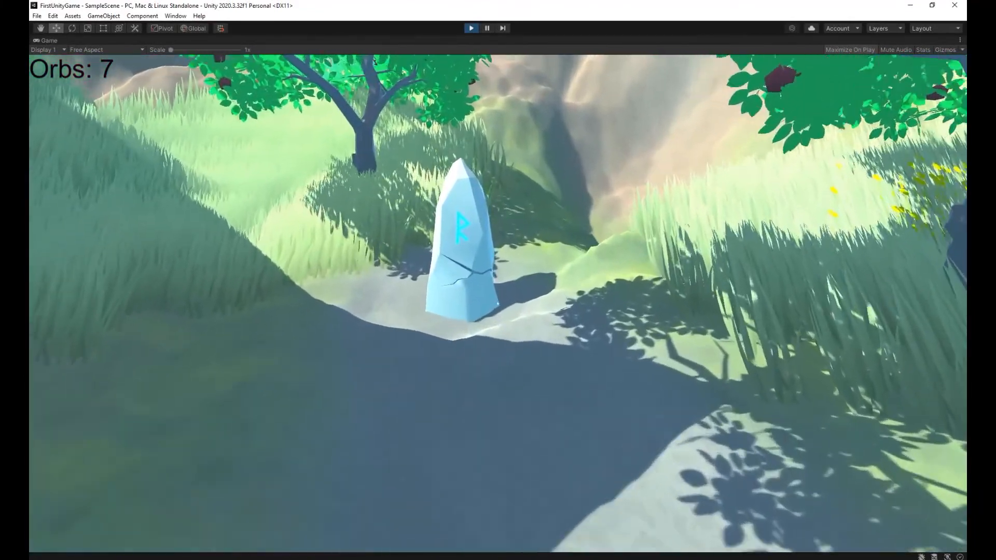
Examine the rune stone at the end of the path from near and far and exit play mode.
key(s)
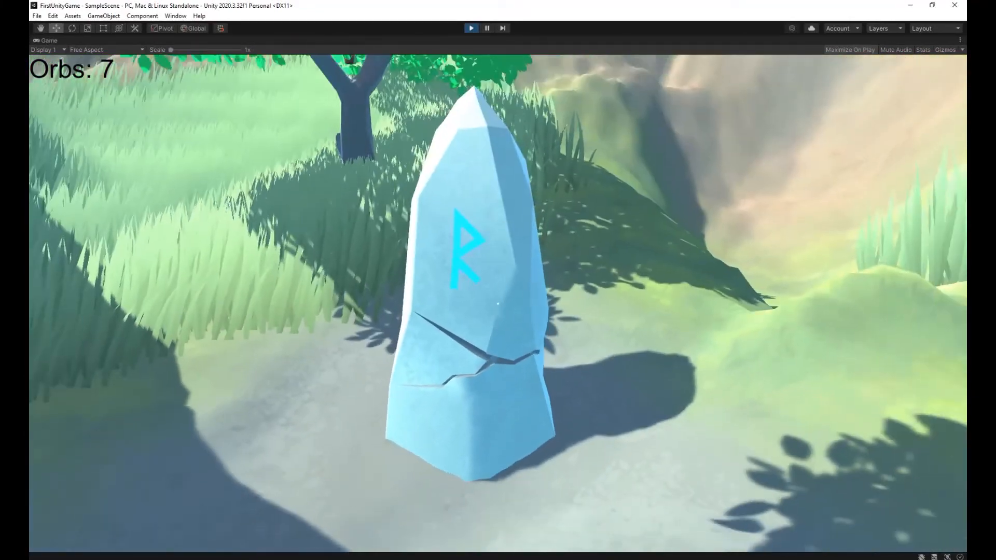
key(w)
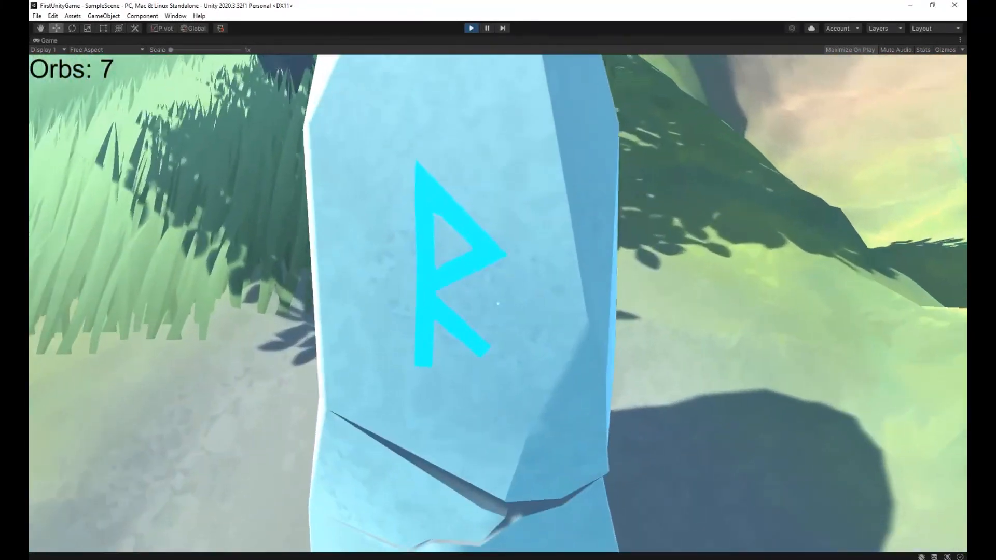
key(s)
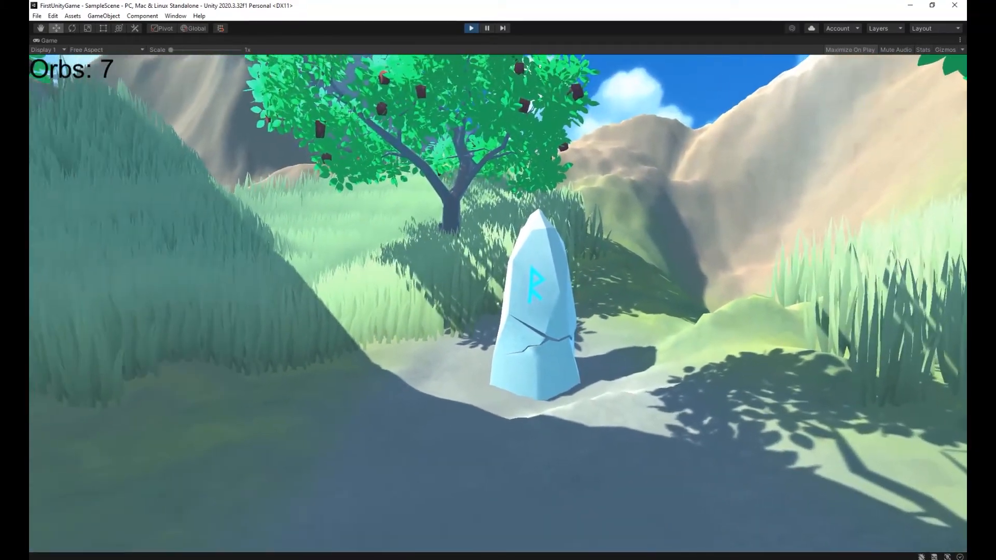
key(w)
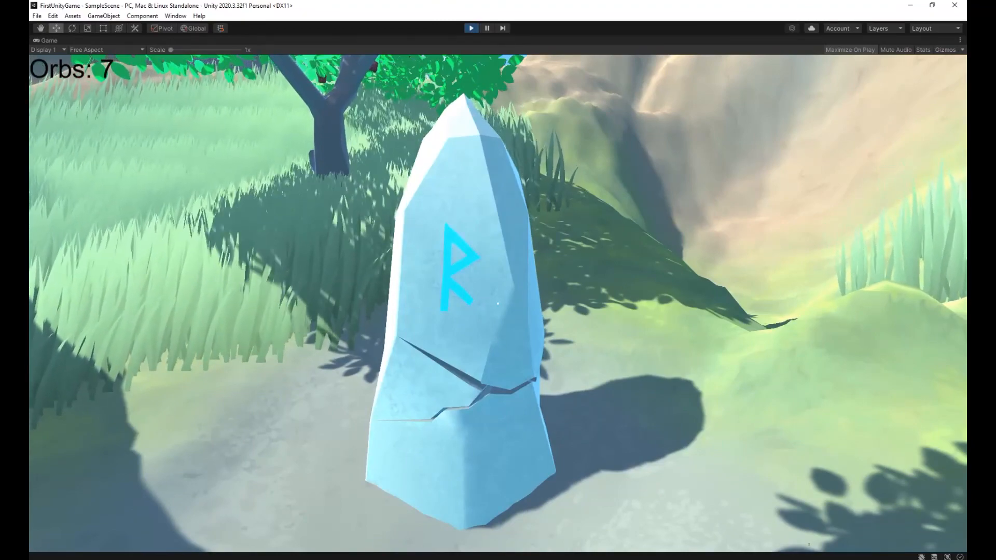
key(s)
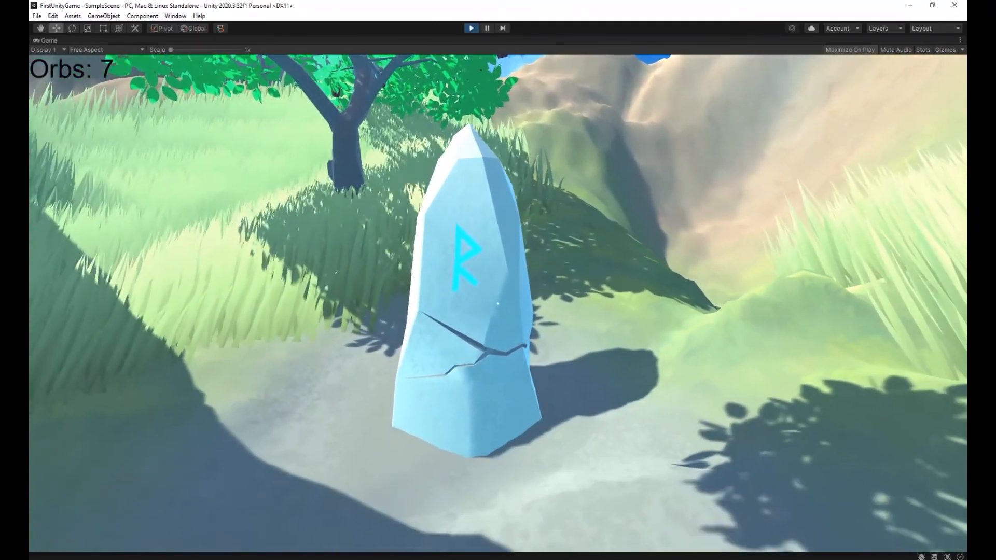
key(w)
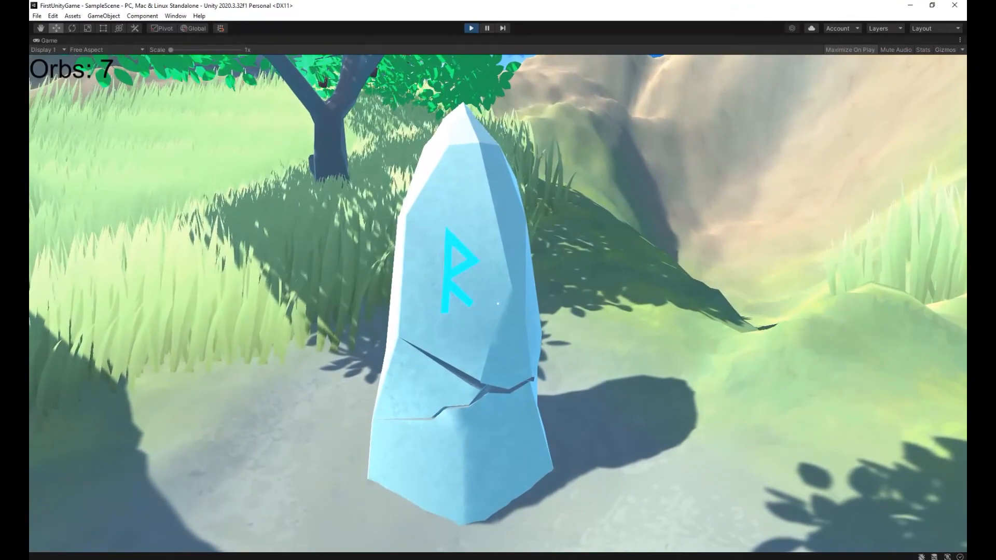
key(Escape)
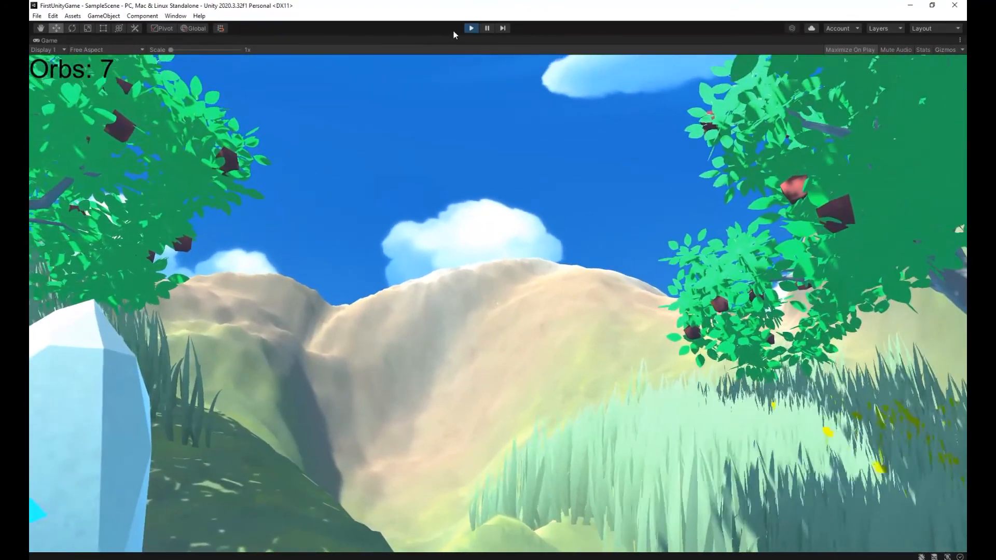
click(471, 28)
Create a new prefab named Monument in the Assets folder.
right_click(279, 498)
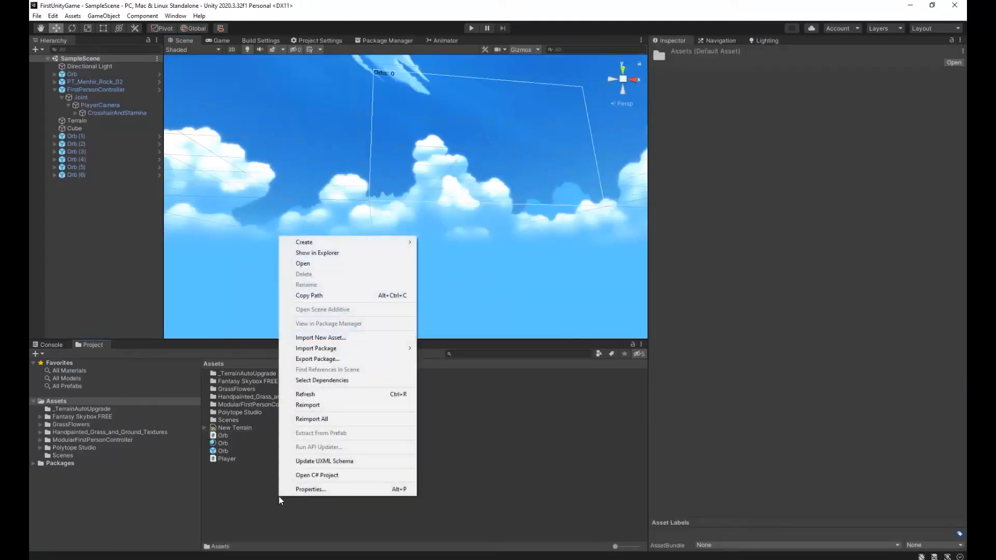
mouse_move(363, 242)
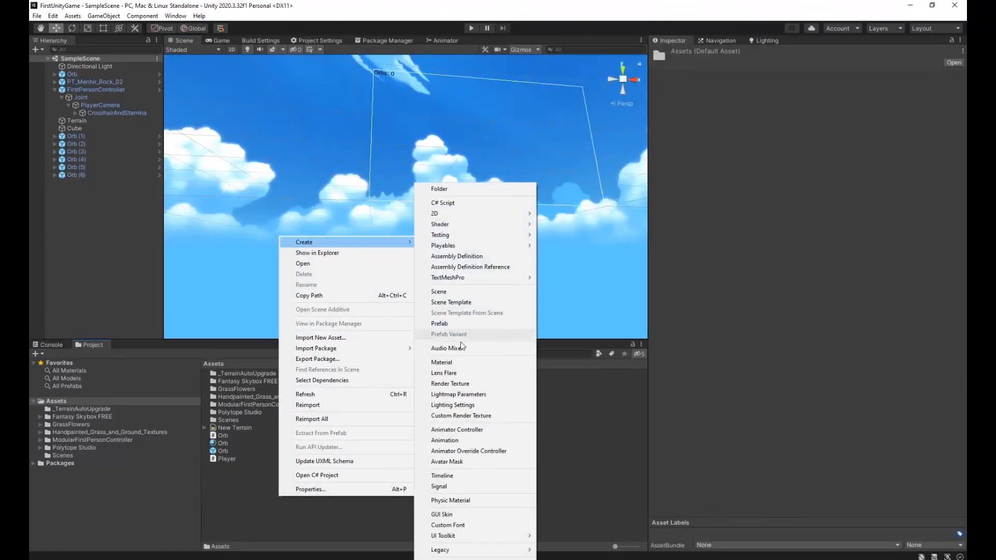
click(446, 327)
key(Return)
click(248, 429)
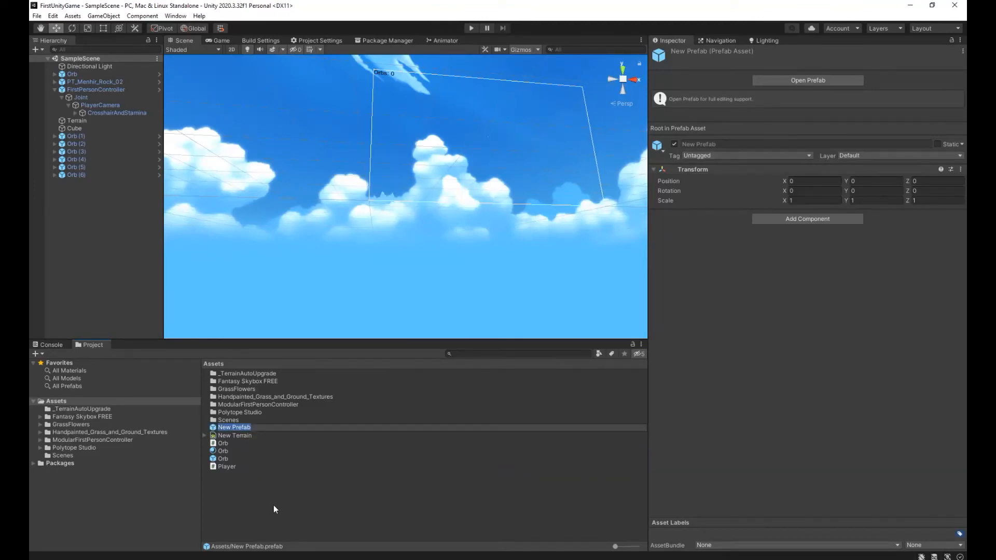
text(Monument)
key(Return)
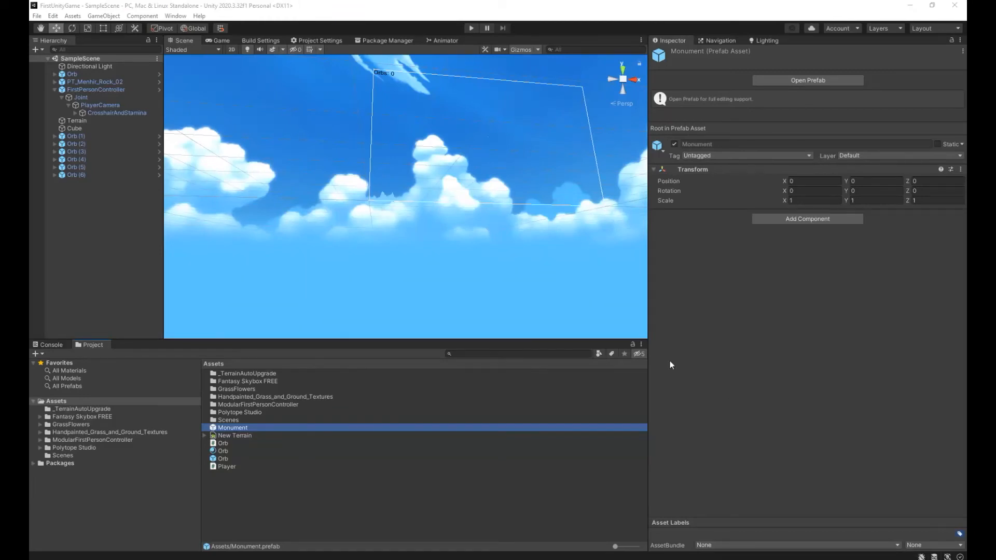
Open the Monument prefab for editing and show the Rocks prefabs of Polytope Studio's Lowpoly Medieval Environments.
double_click(317, 428)
alt+drag(323, 196, 323, 242)
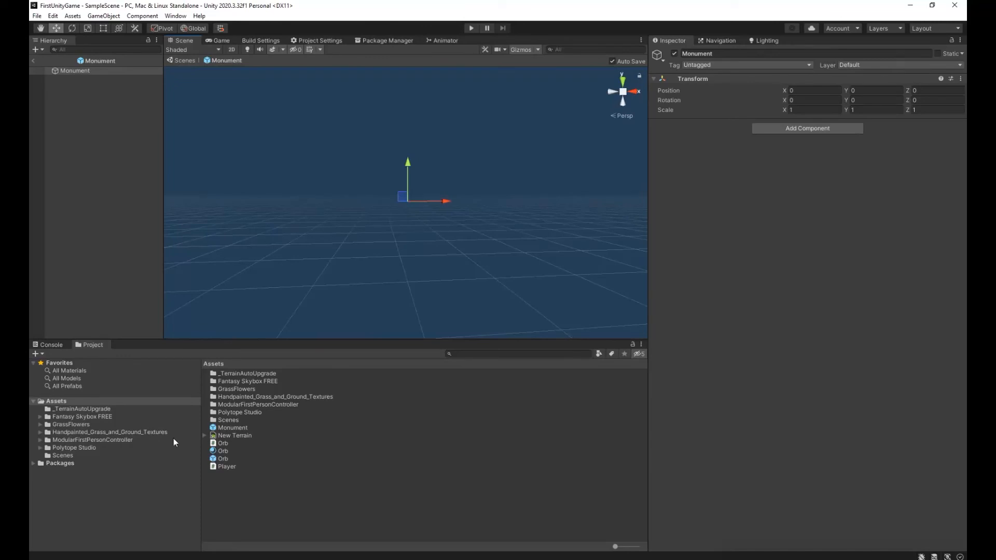
click(86, 447)
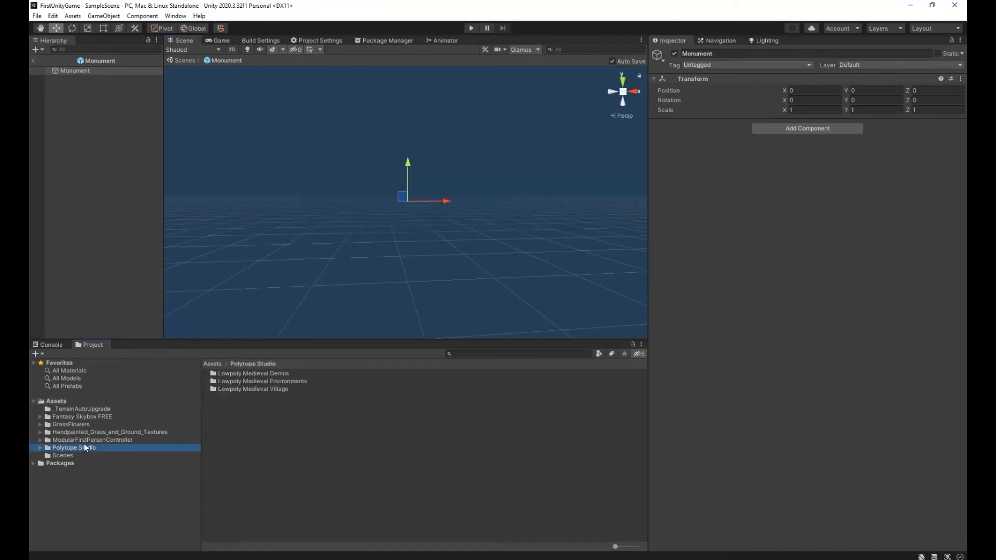
double_click(249, 380)
double_click(222, 373)
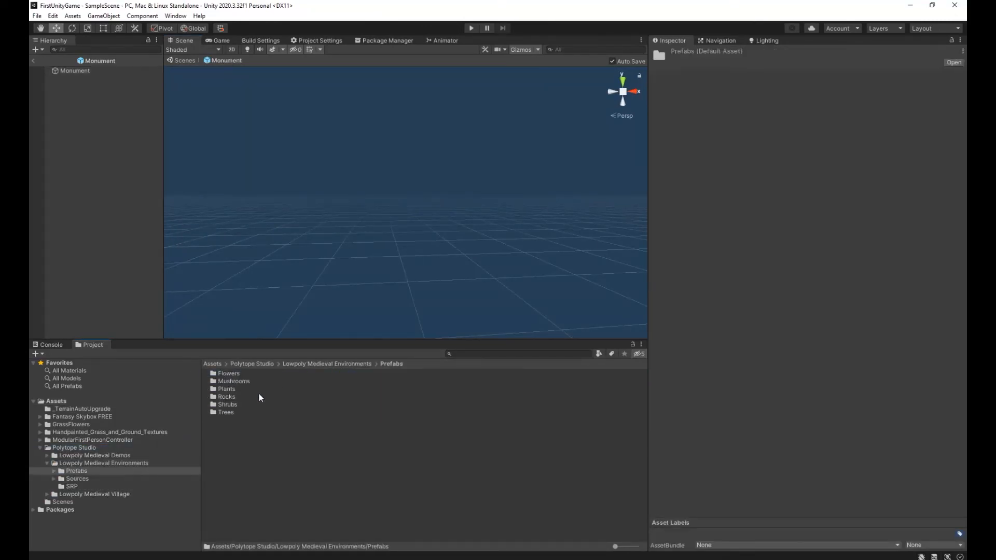
double_click(228, 398)
Add the PT_Menhir_Rock_02 prefab as a child of Monument and view it from its rune side.
click(247, 387)
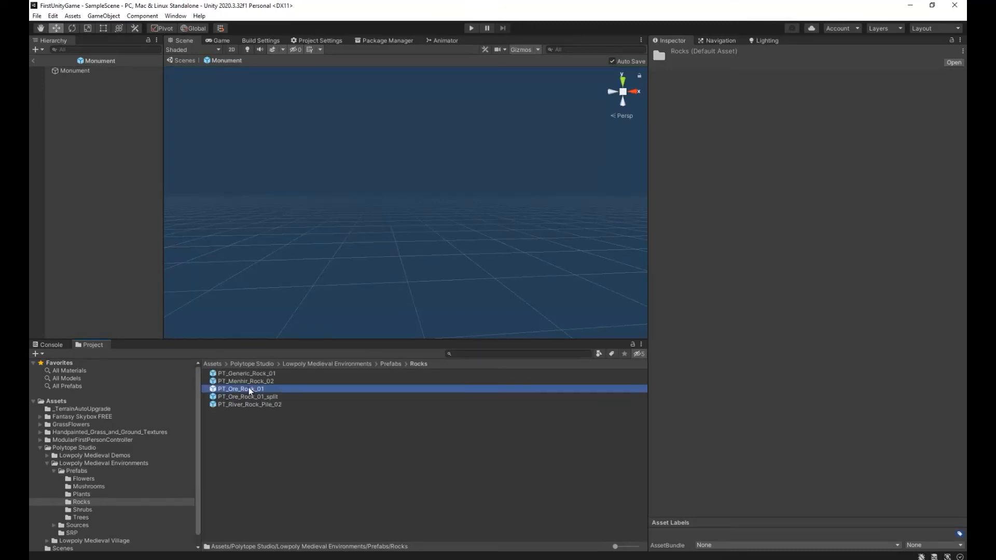
click(245, 380)
drag(245, 380, 97, 135)
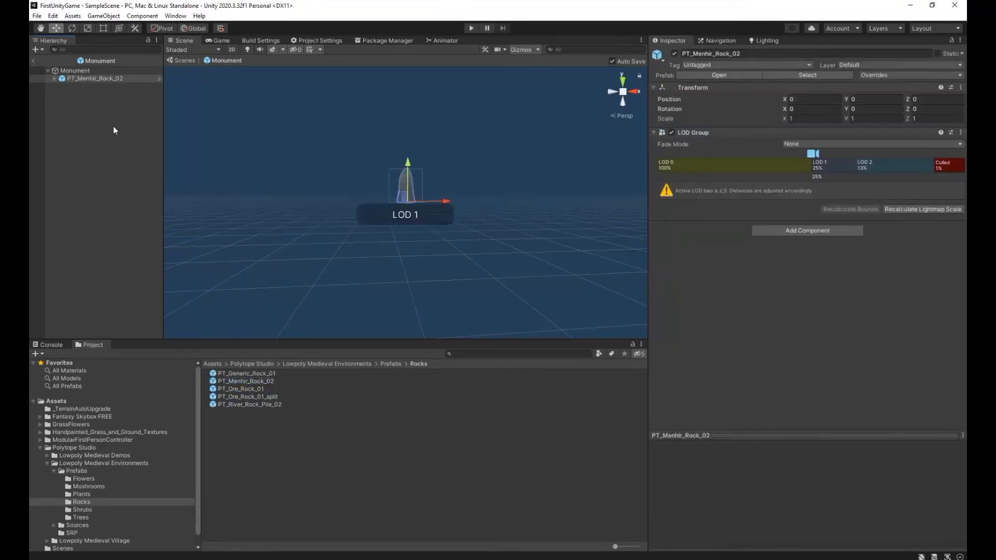
right_drag(553, 196, 540, 206)
scroll(547, 201, up, 5)
alt+drag(542, 205, 56, 246)
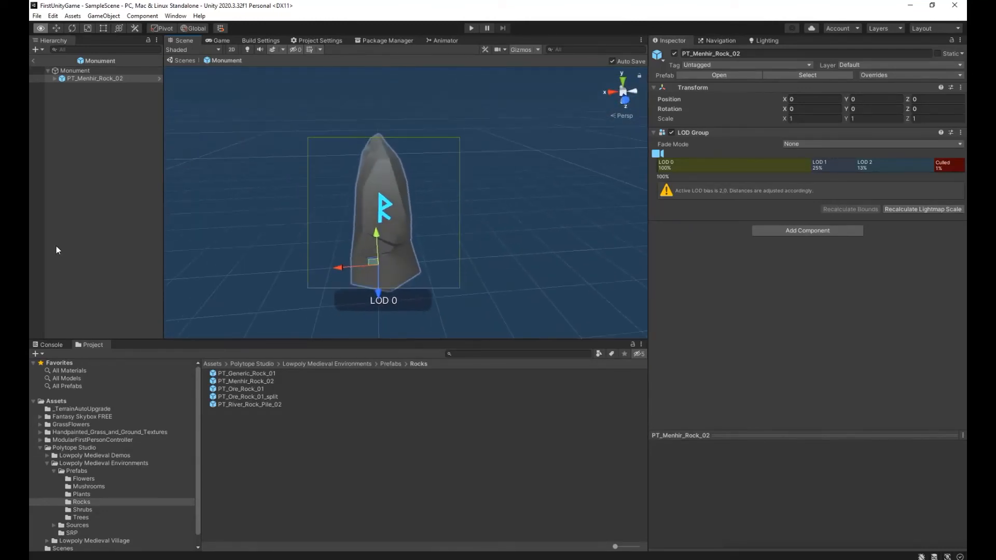
click(57, 83)
click(39, 50)
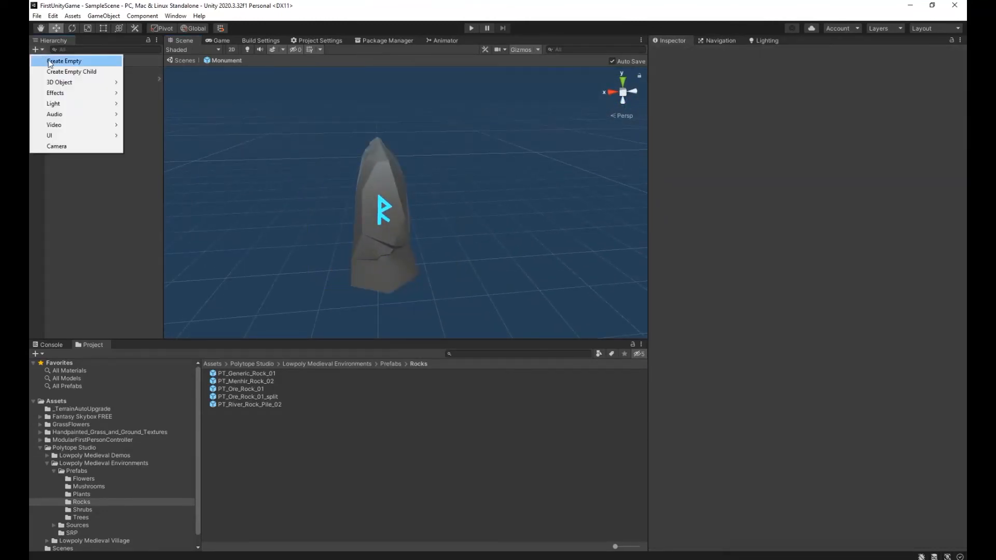
click(80, 202)
Try adding a Sphere Collider component to the Monument root object.
click(84, 75)
click(778, 127)
text(colli)
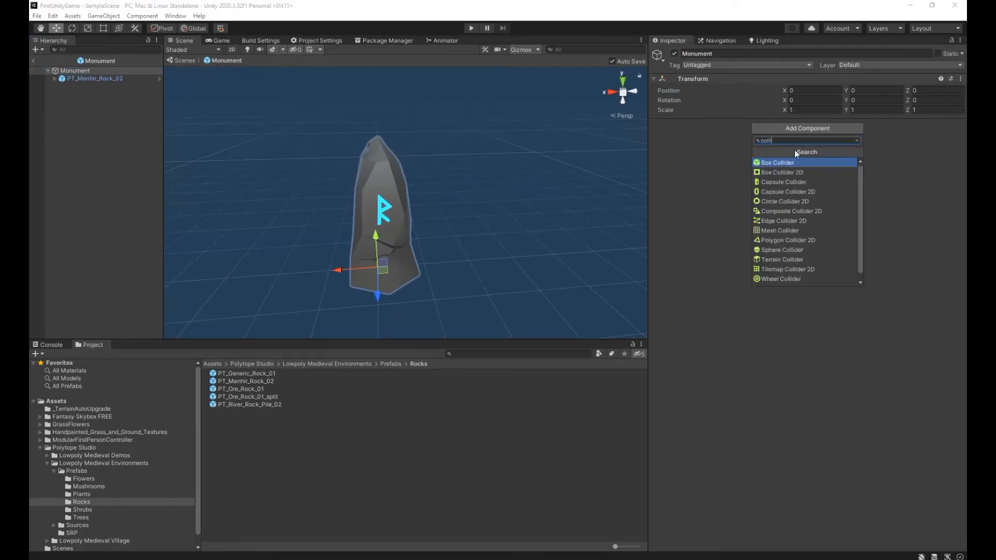
click(777, 250)
Try radii of 1 and 2 for Monument's Sphere Collider and inspect its extent around the rock.
click(764, 179)
text(2)
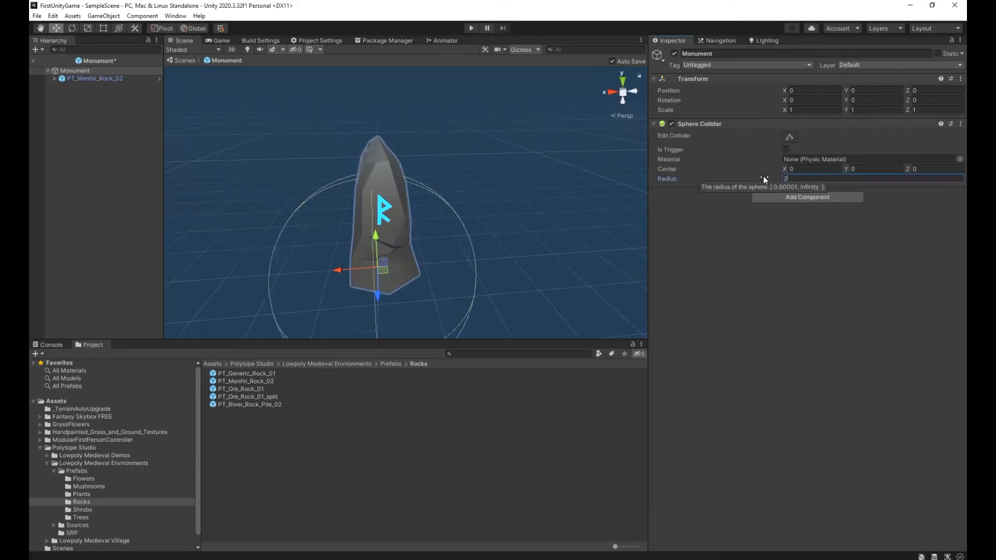
key(BackSpace)
text(1)
key(BackSpace)
text(2)
right_drag(354, 263, 263, 160)
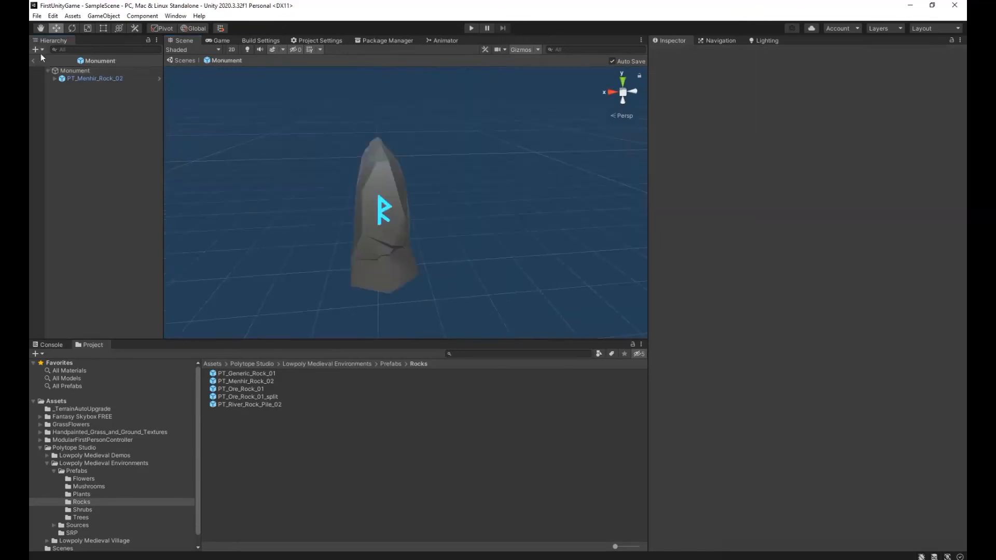
Add a Sphere Collider component to the Monument root object.
click(39, 51)
key(Escape)
click(75, 70)
click(814, 128)
text(colli)
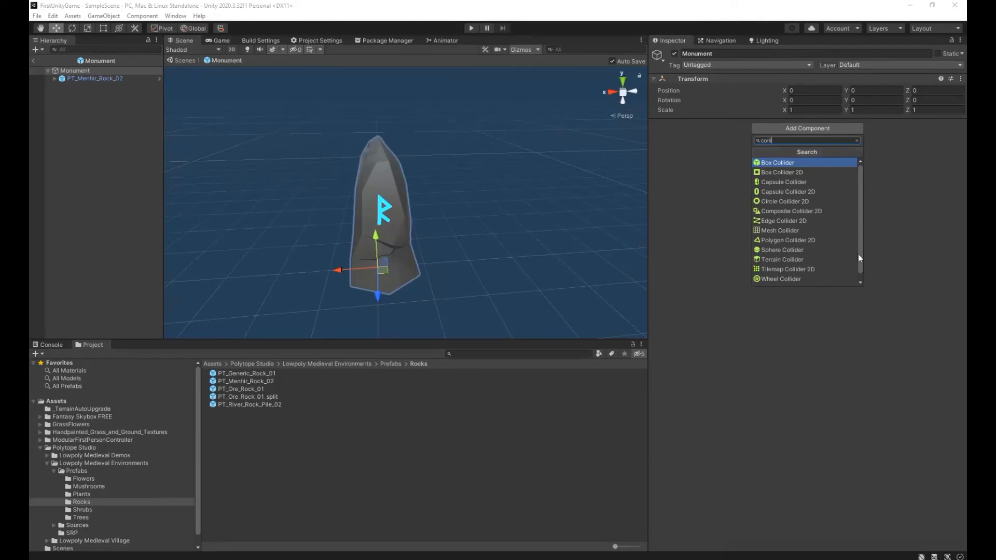
click(777, 251)
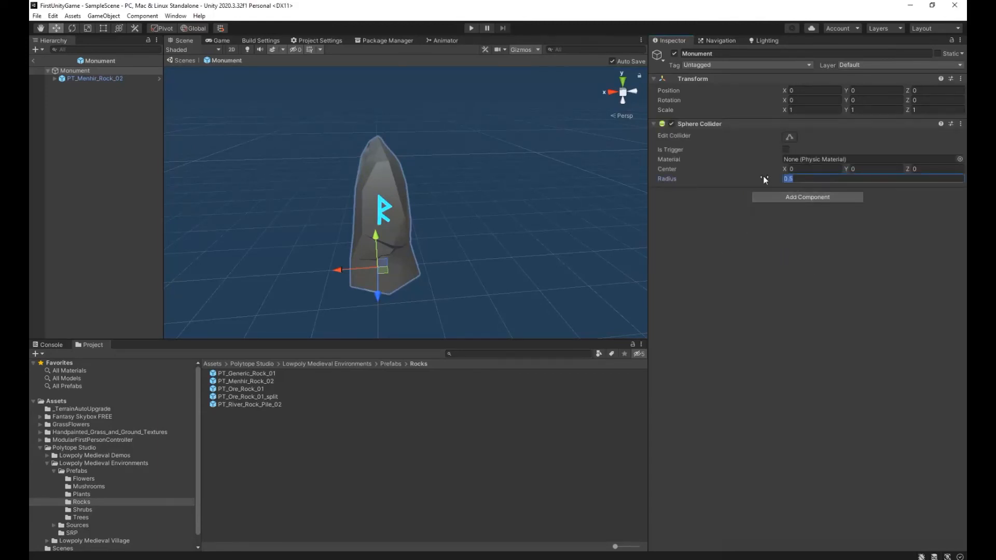
Set the radius of Monument's Sphere Collider to 2.
key(BackSpace)
key(BackSpace)
key(BackSpace)
text(2)
key(BackSpace)
text(1)
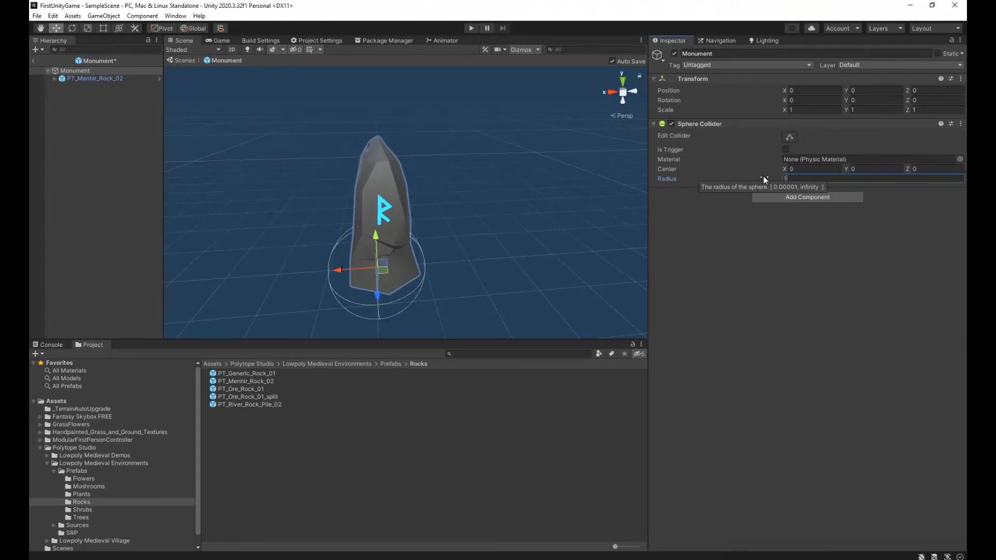
key(BackSpace)
text(2)
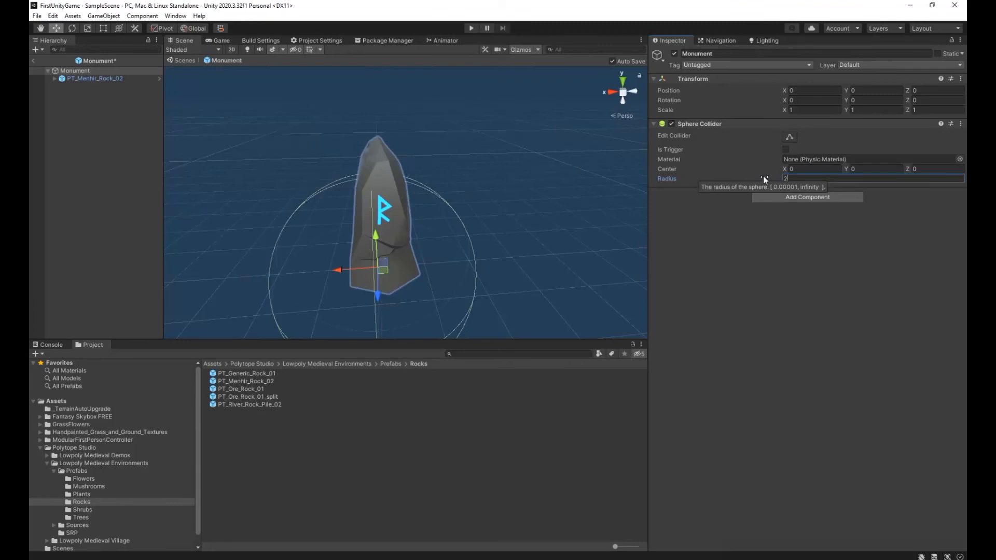
Set Monument's Sphere Collider center Y to 1.46, make the collider a trigger, and save.
alt+drag(357, 263, 262, 160)
click(862, 169)
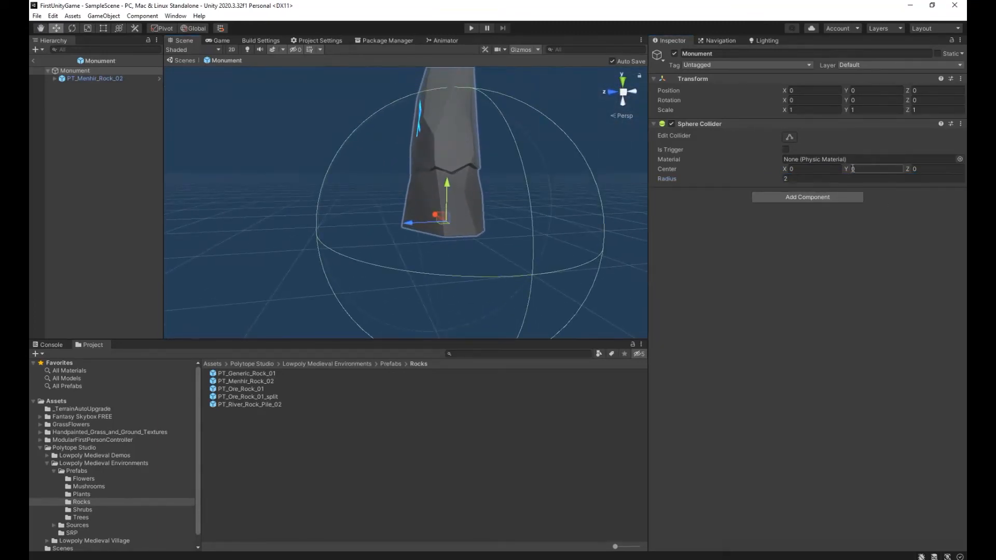
drag(848, 168, 874, 170)
alt+drag(643, 222, 692, 279)
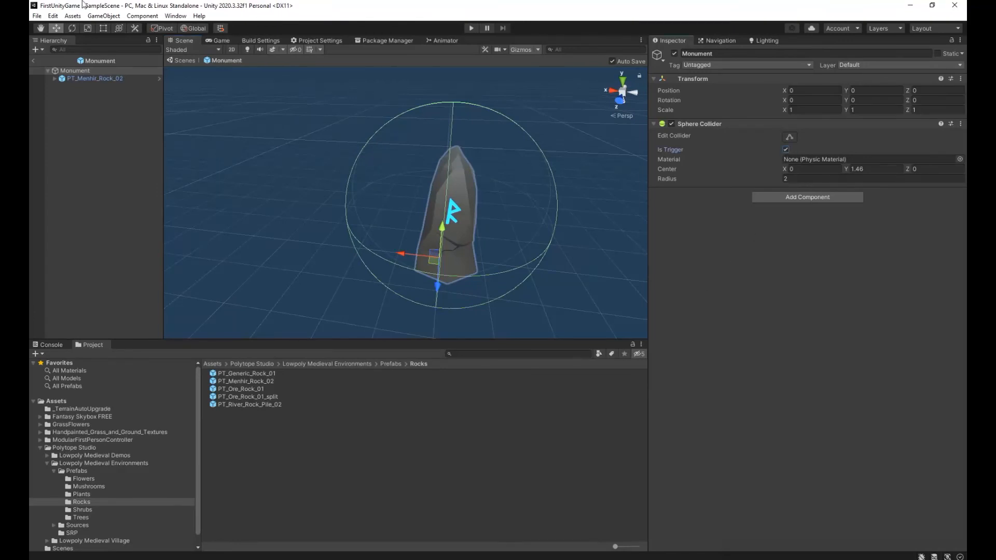
click(37, 16)
click(46, 60)
Create a C# script named Monument in the project's root Assets folder.
click(213, 364)
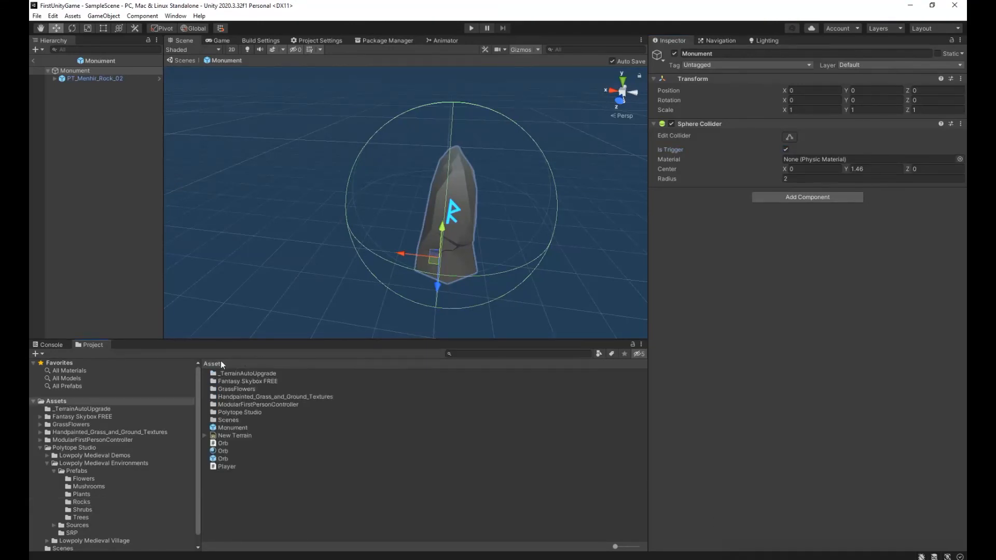
right_click(263, 507)
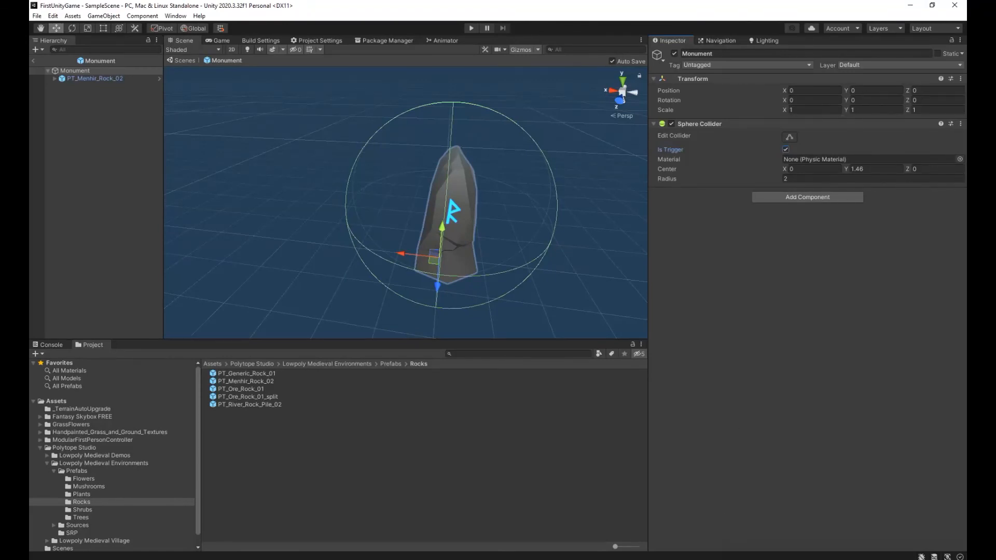
click(214, 364)
right_click(264, 507)
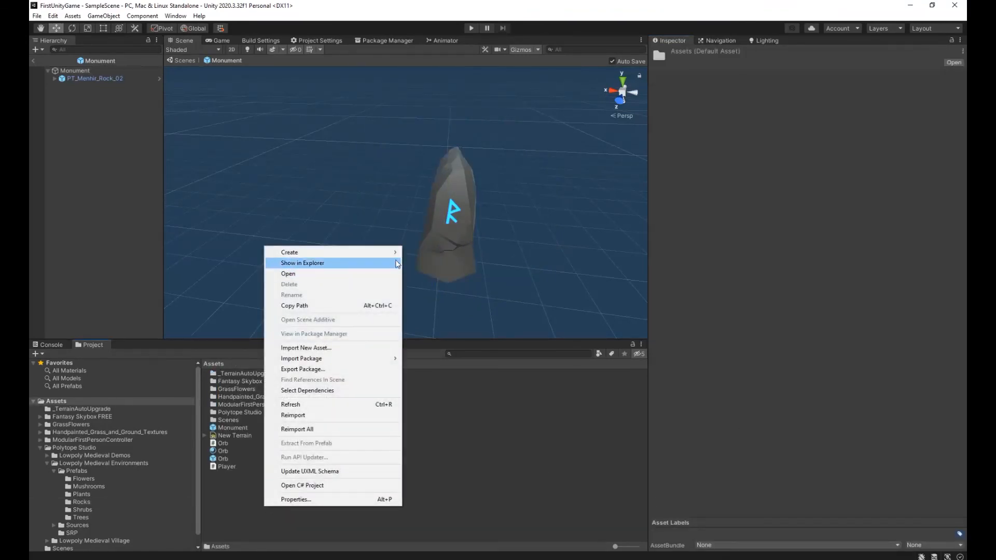
mouse_move(363, 252)
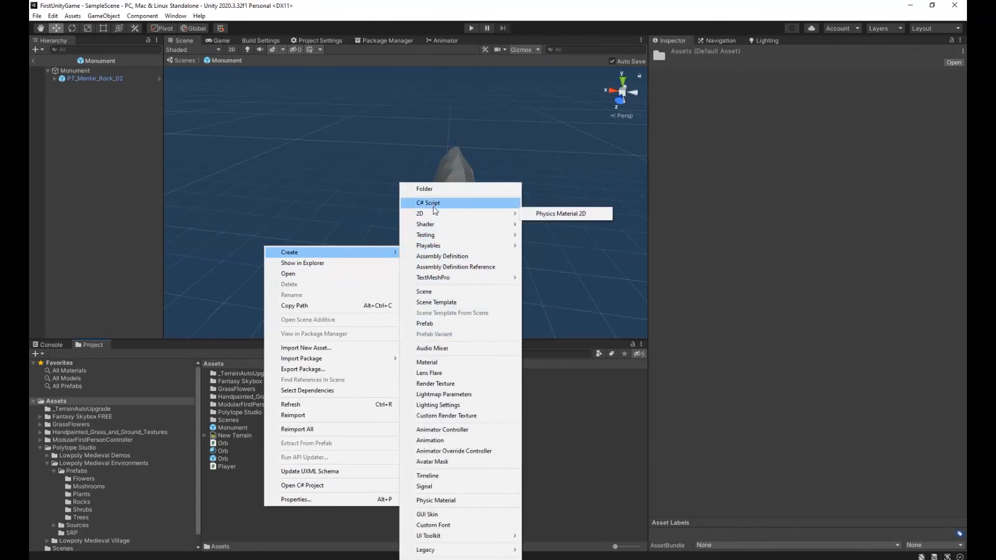
click(433, 203)
text(Monu)
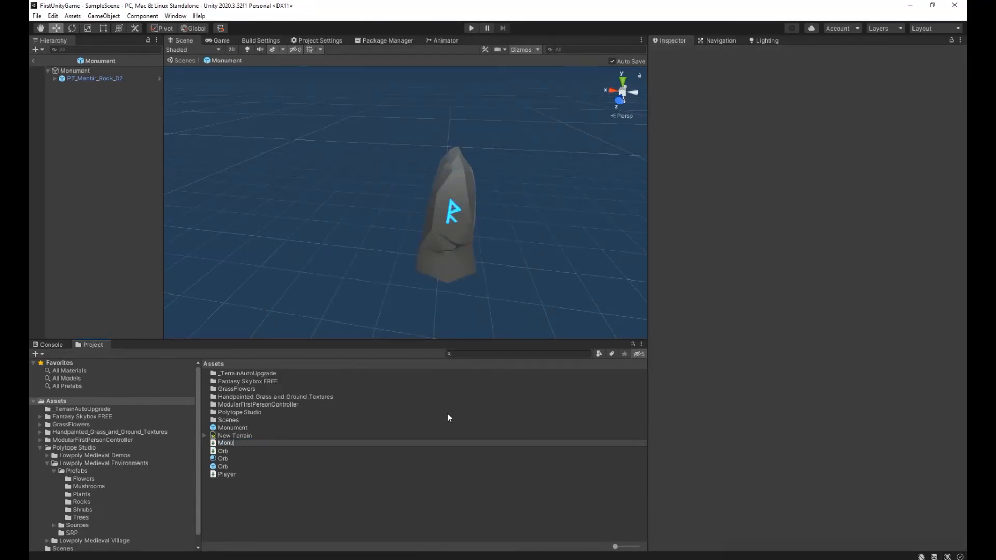
text(ment)
key(Return)
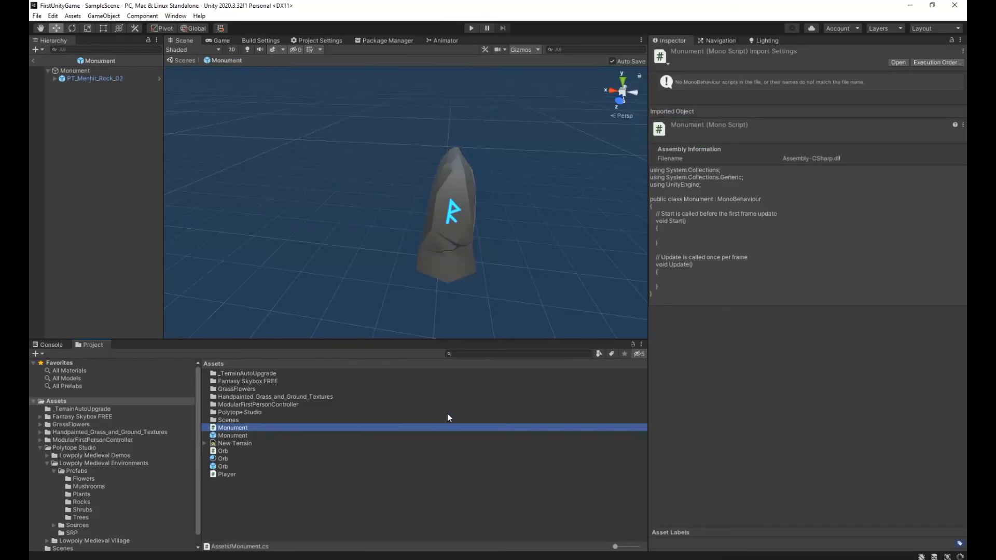
Add the Monument script as a component on the Monument prefab's root object and save.
click(102, 71)
click(804, 198)
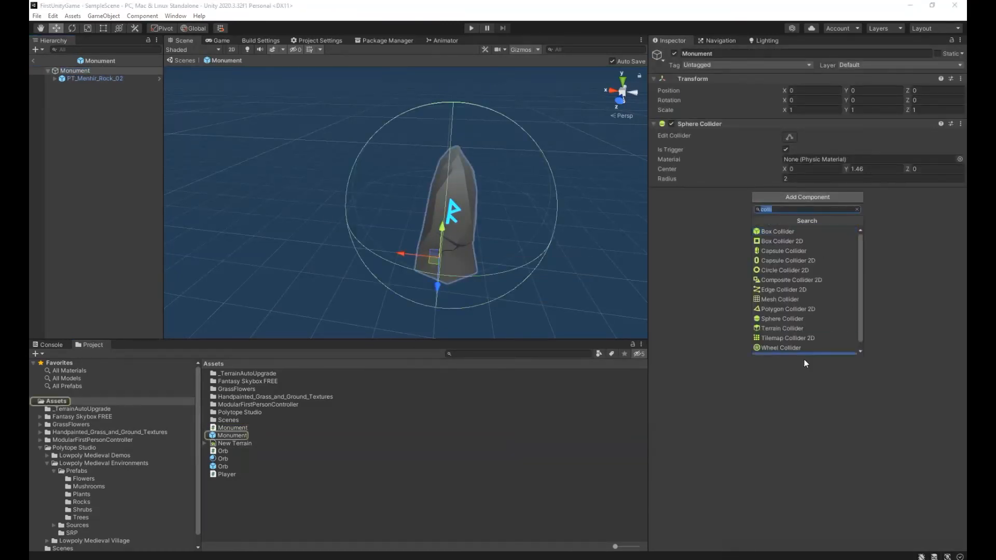
text(monu)
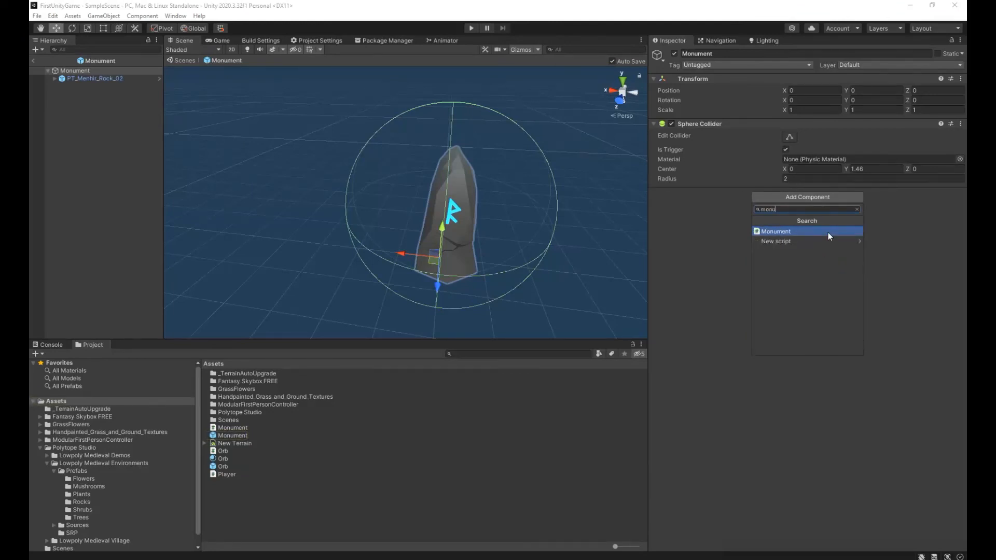
click(828, 232)
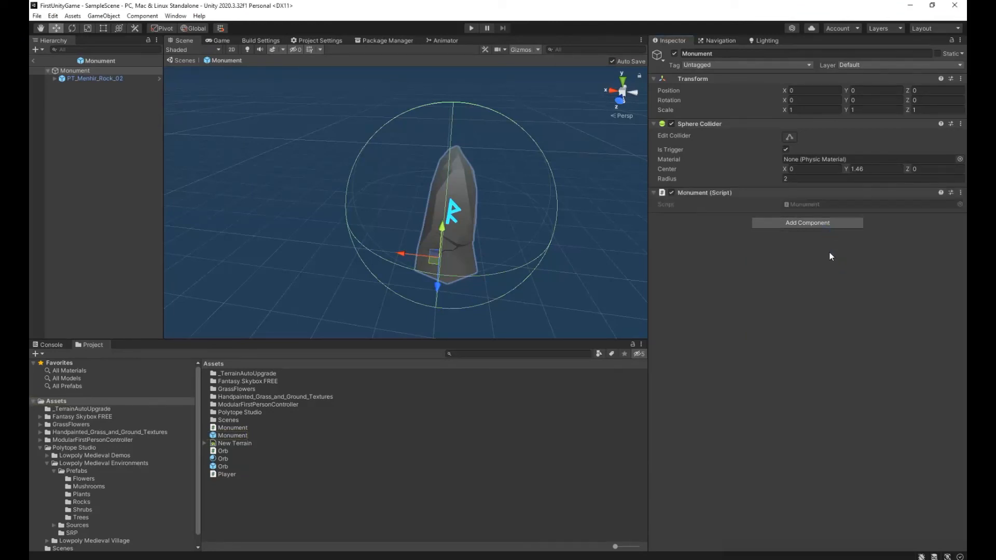
click(36, 16)
click(49, 65)
Open the Monument script in Visual Studio and copy the "Player player;" field from Orb.cs to the top of its class.
double_click(229, 429)
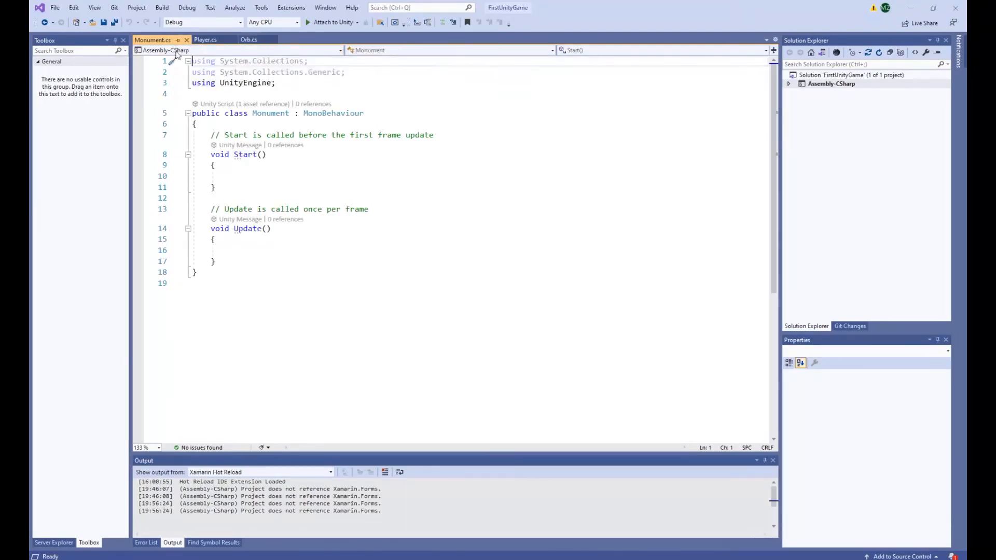
click(248, 40)
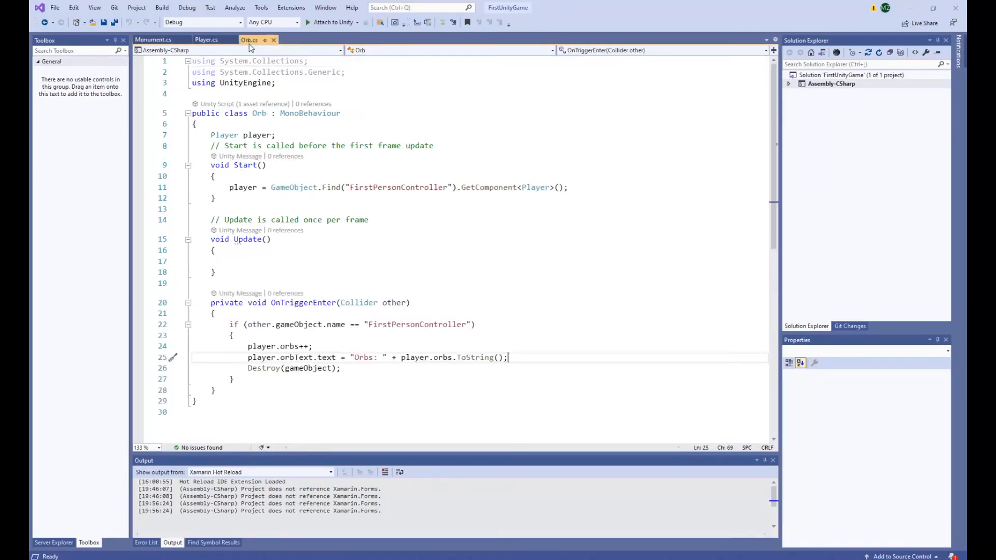
click(211, 134)
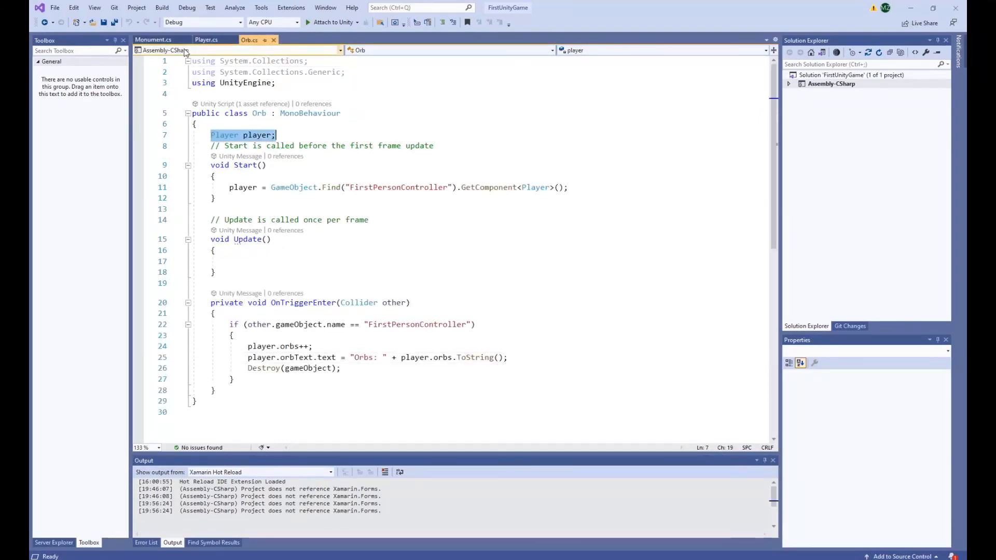
key(ctrl+Tab)
click(209, 134)
key(Return)
key(Up)
text(Player player;)
click(251, 39)
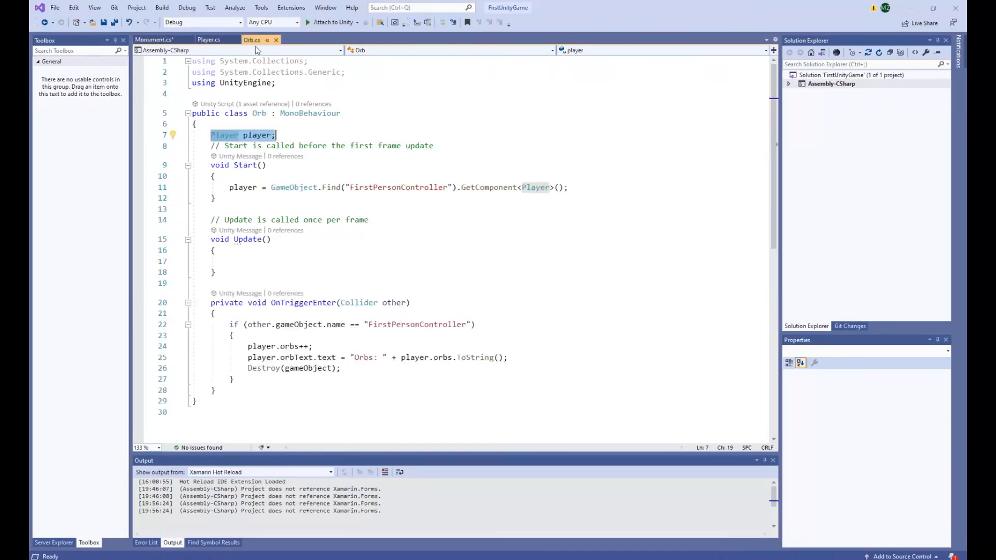
click(230, 187)
drag(231, 187, 572, 188)
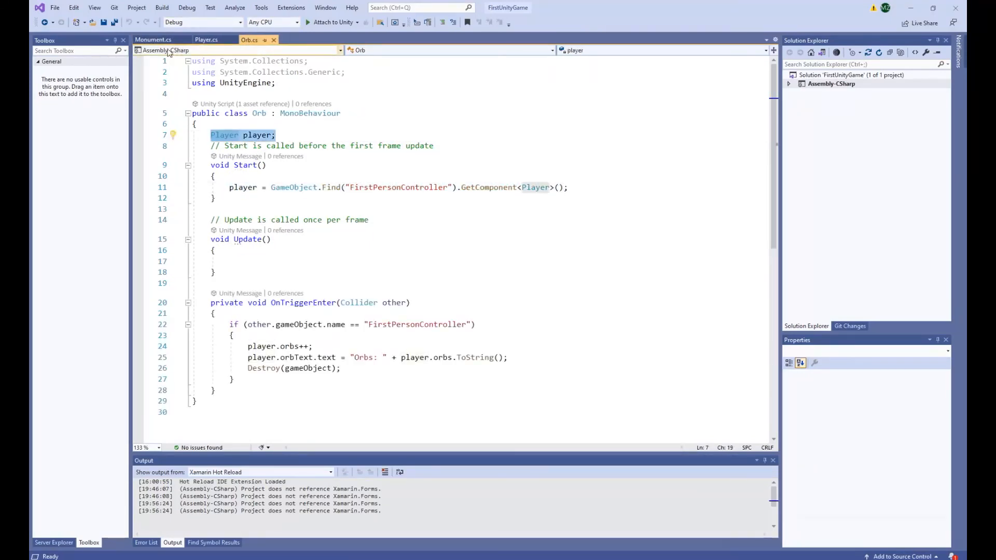
click(163, 40)
click(210, 135)
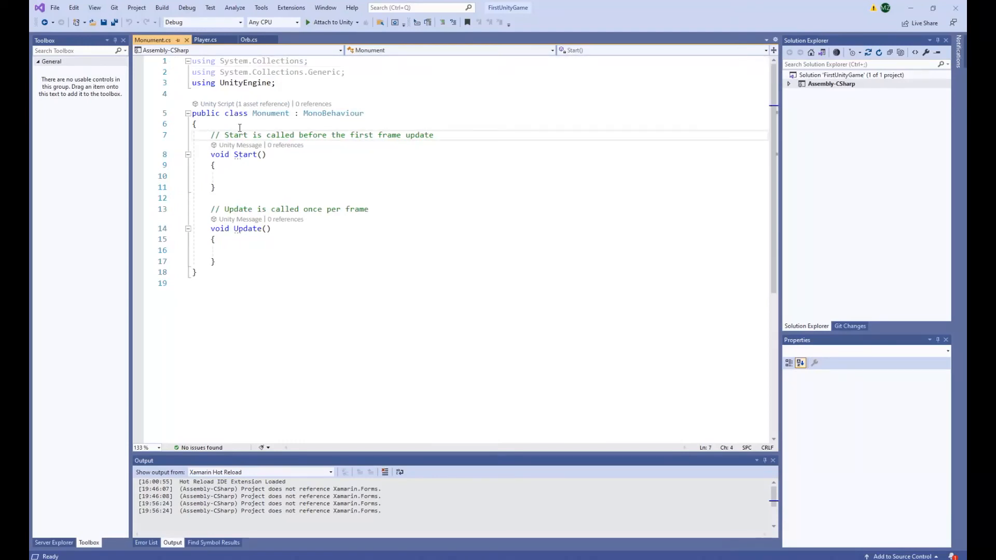
key(Return)
key(Up)
text(Player player;)
Copy the line assigning player from FirstPersonController's Player component in Orb.cs into Start() of Monument.cs.
click(251, 39)
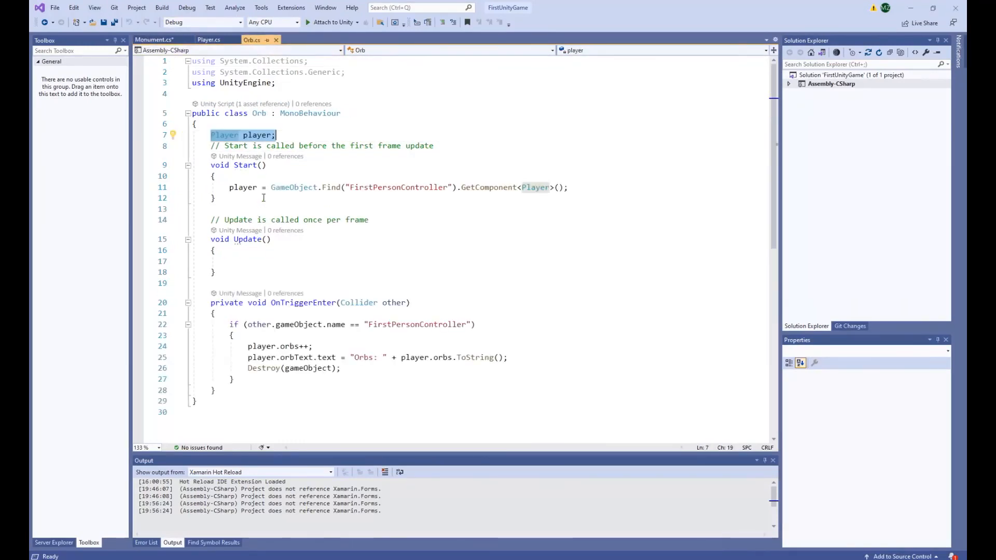
click(233, 187)
drag(230, 187, 569, 188)
key(ctrl+c)
click(153, 41)
click(299, 188)
key(ctrl+v)
click(302, 239)
Copy the OnTriggerEnter method from Orb.cs into Monument.cs below Update() and save the script.
click(251, 40)
drag(224, 392, 213, 300)
key(ctrl+c)
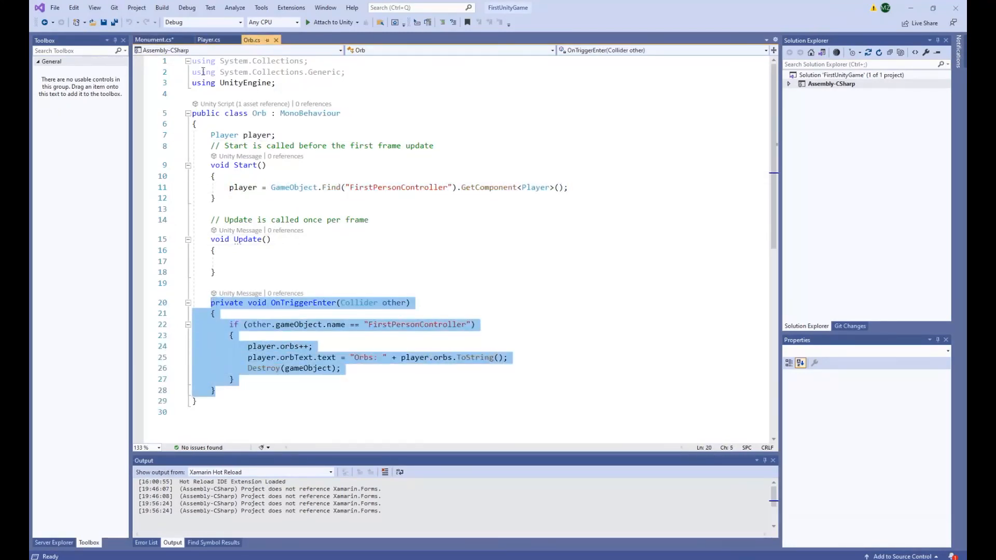
click(154, 40)
click(249, 273)
key(Return)
key(Return)
key(ctrl+v)
click(249, 273)
key(ctrl+s)
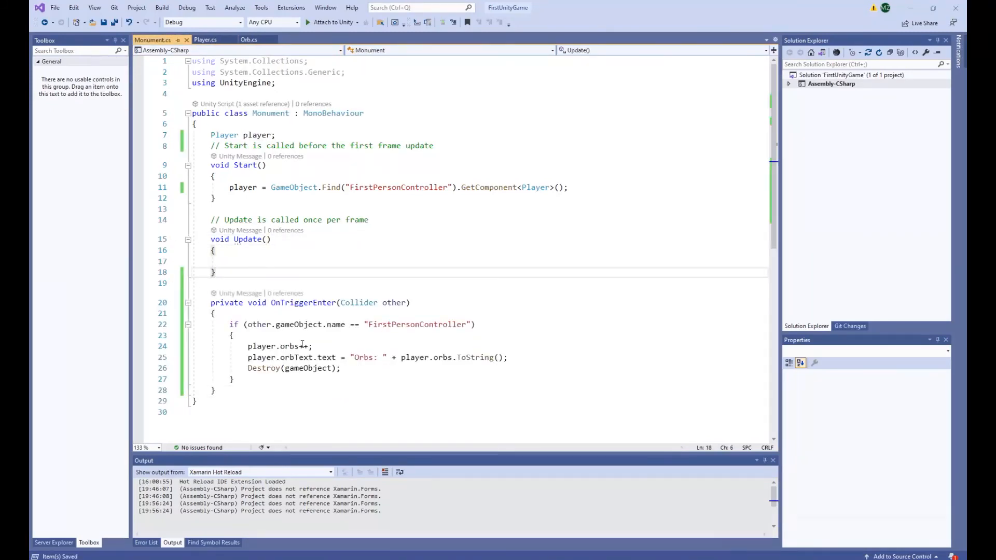
Replace the orb increment with if (player.orbs == 7), enclose the orbText assignment in its braces, and remove the Destroy line.
double_click(304, 347)
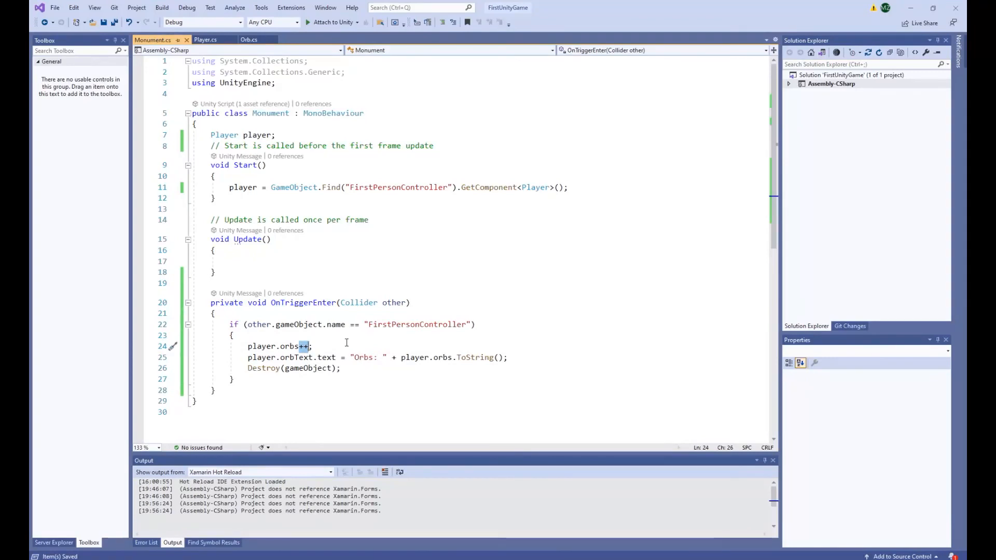
key(BackSpace)
key(Home)
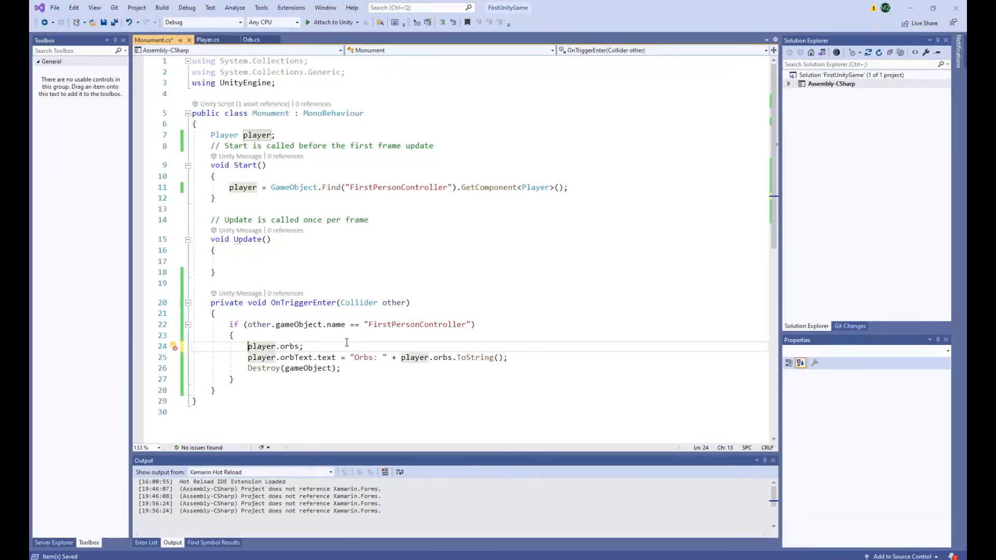
text(if ()
key(End)
key(Left)
text(== 7))
key(Delete)
key(Return)
text({)
key(Down)
key(Down)
key(End)
key(shift+Home)
text(})
Make the assignment set player.orbText.text to "Game is Finished" and save Monument.cs.
key(Up)
key(Right)
key(Right)
key(Right)
key(Right)
key(Right)
key(Right)
key(Right)
key(Right)
key(Right)
key(Right)
key(Right)
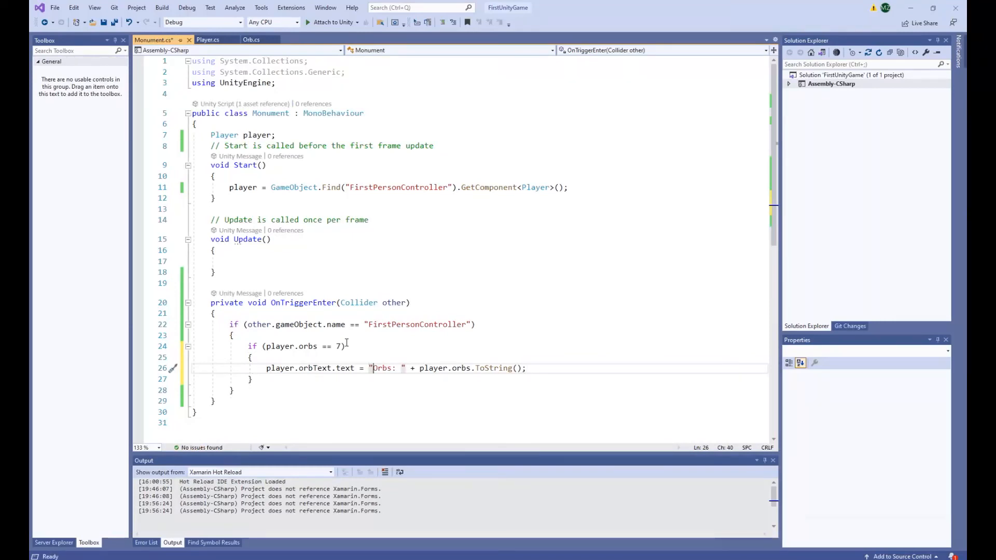
key(Delete)
key(Delete)
key(Delete)
key(Delete)
key(Delete)
key(Delete)
key(Right)
key(shift+End)
text(;)
key(Left)
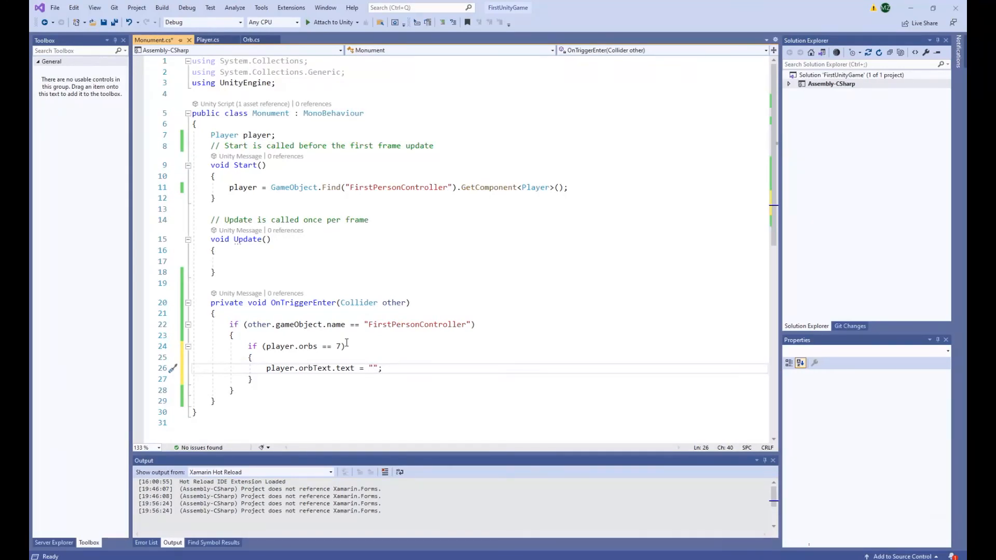
text(Game Finished)
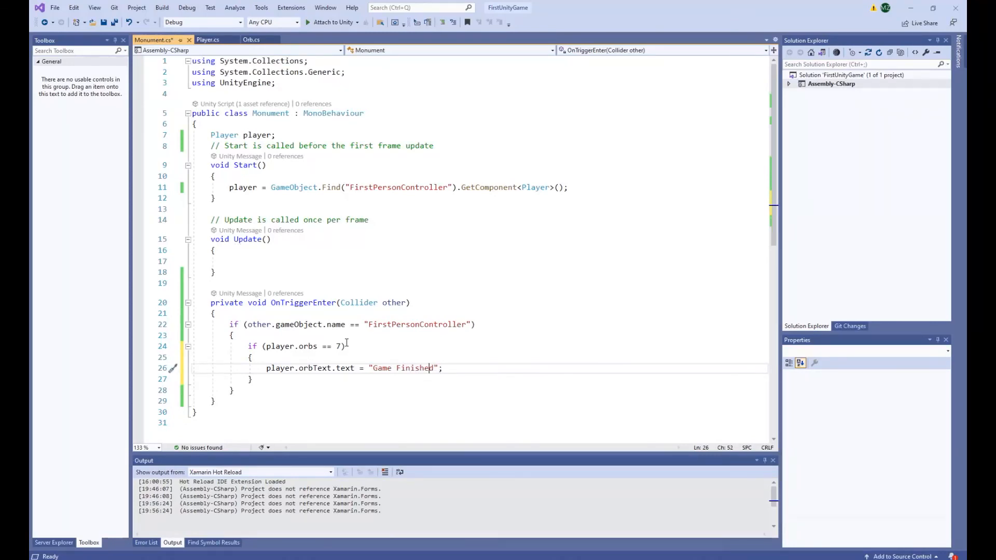
text(is)
key(End)
key(ctrl+s)
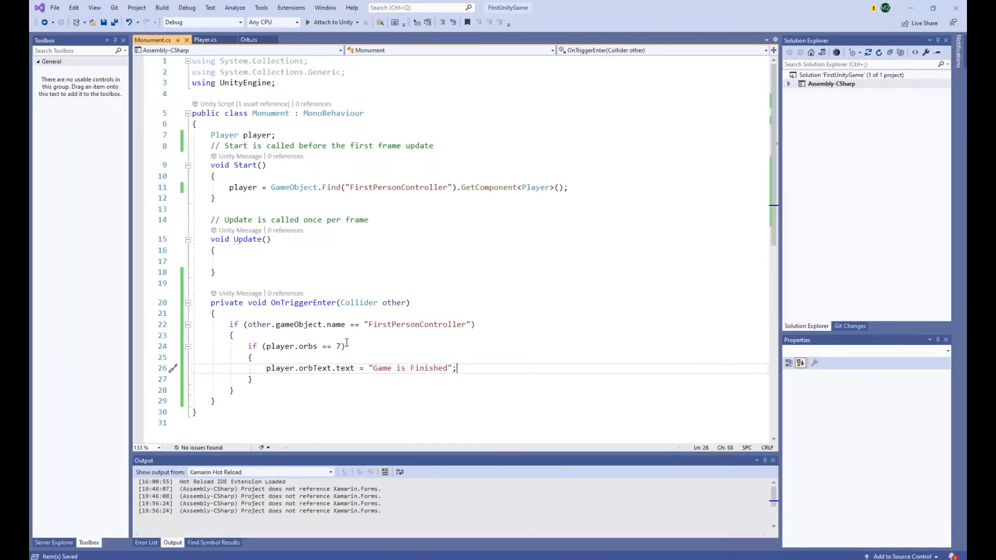
Switch to Unity, return from the prefab to SampleScene, and delete the PT_Menhir_Rock_02 object.
key(alt+Tab)
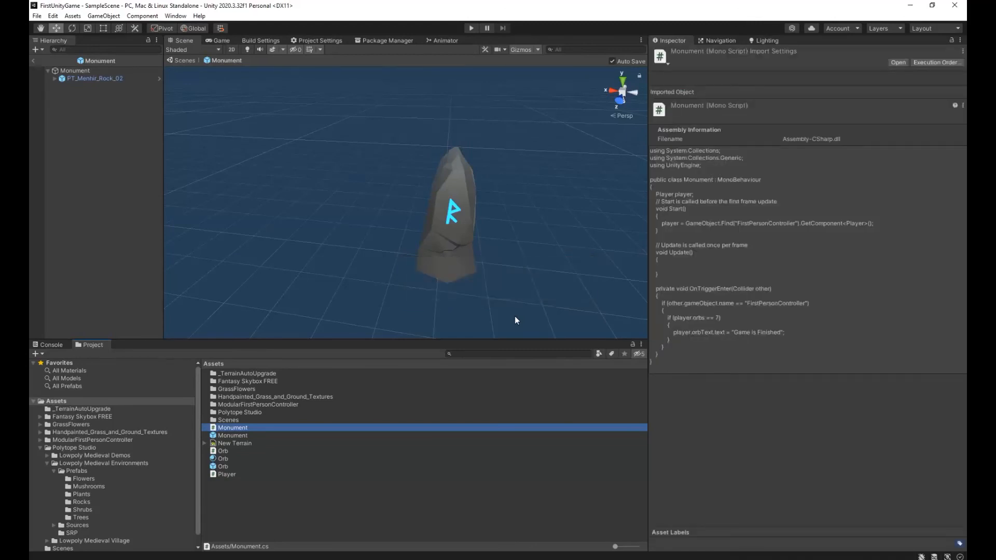
click(32, 58)
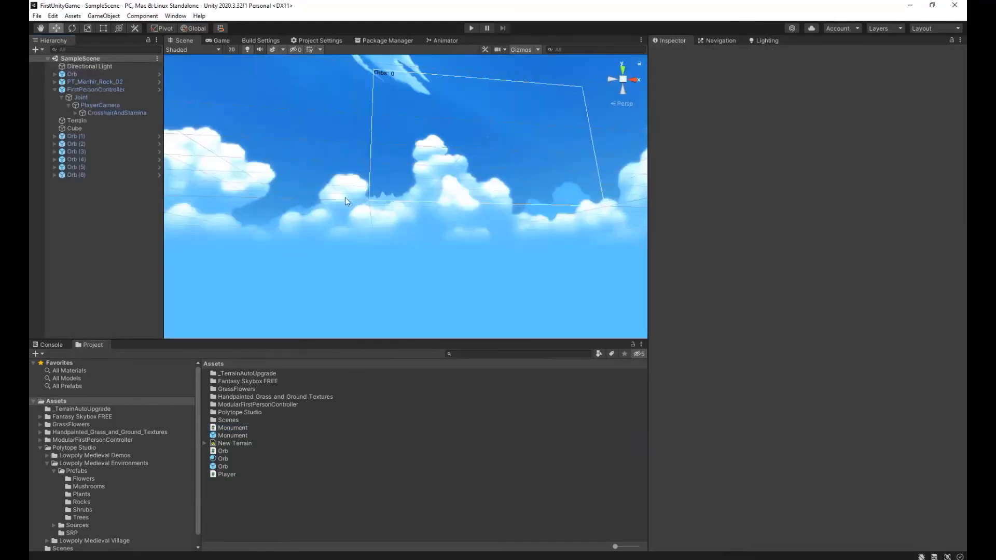
click(89, 176)
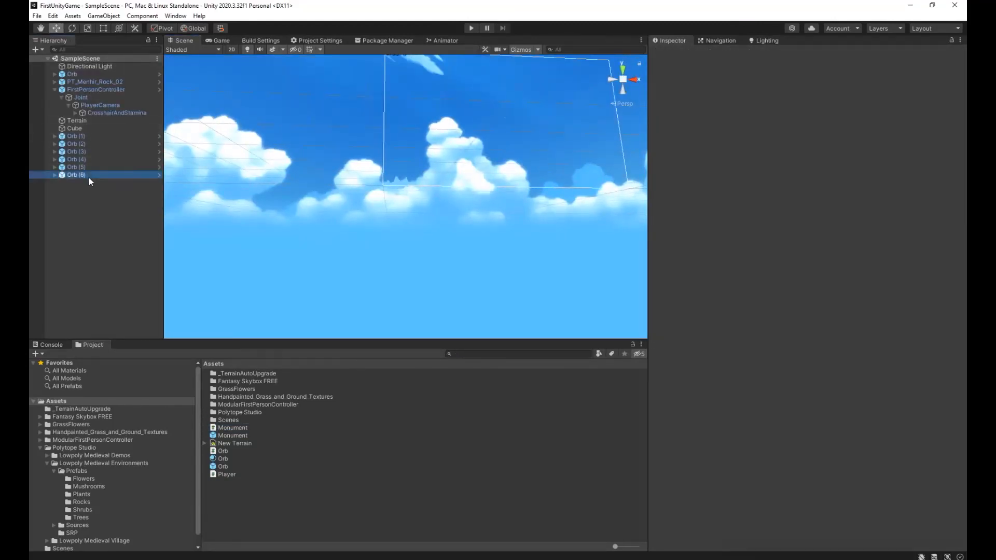
click(90, 122)
click(97, 82)
right_click(529, 226)
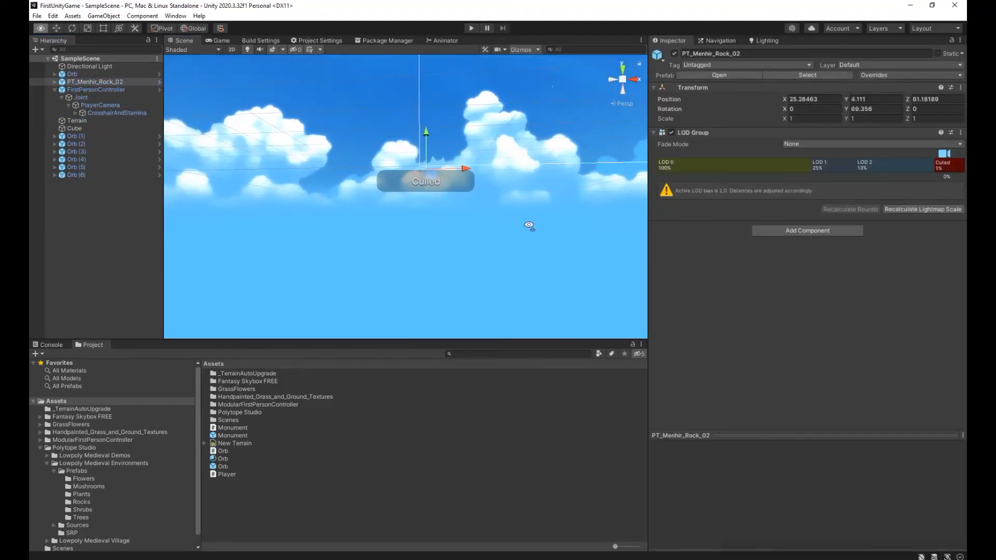
key(f)
alt+drag(529, 226, 201, 301)
mouse_move(413, 261)
mouse_down()
mouse_move(393, 254)
mouse_move(406, 253)
mouse_up()
key(Delete)
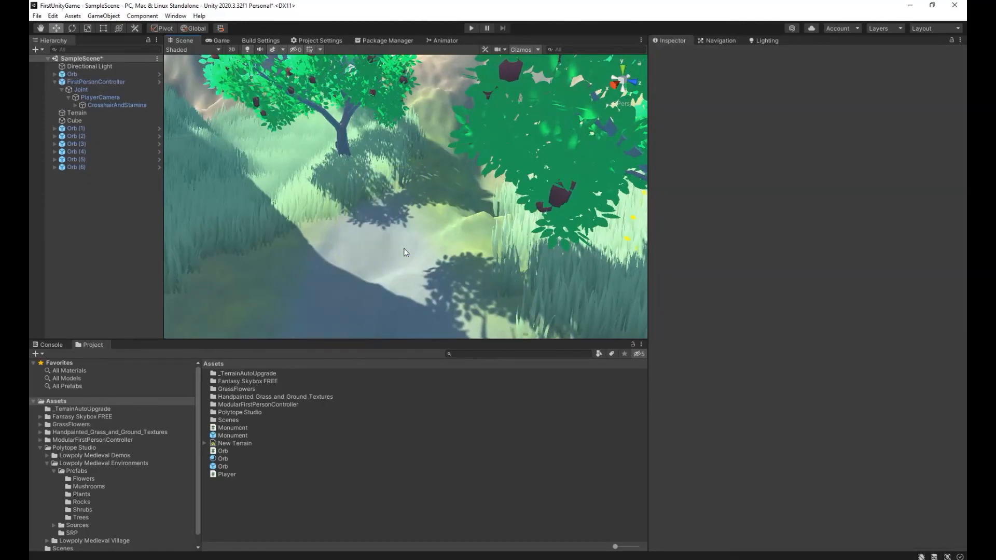
Place the Monument prefab on the bare ground between the trees and rotate it to about 62.31 degrees around Y.
drag(232, 435, 382, 256)
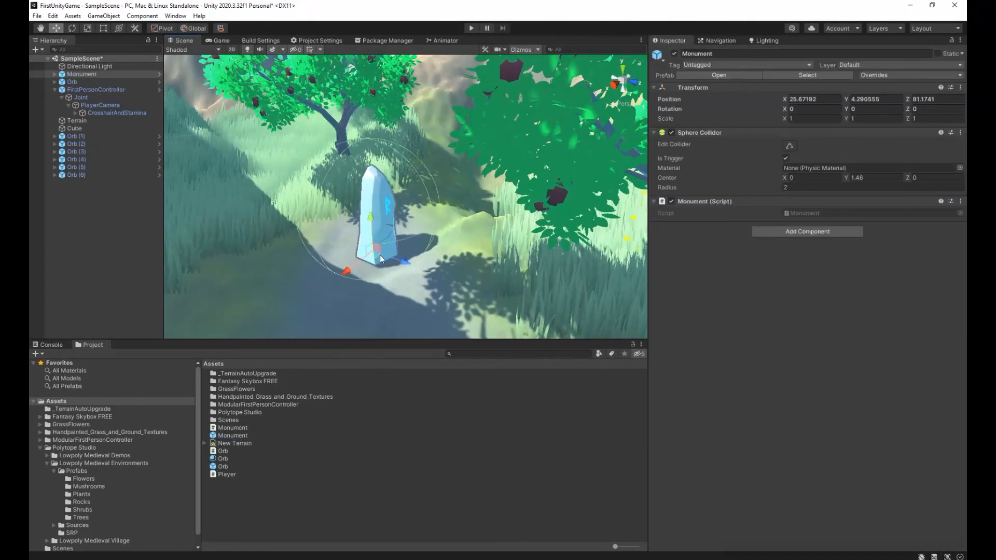
key(e)
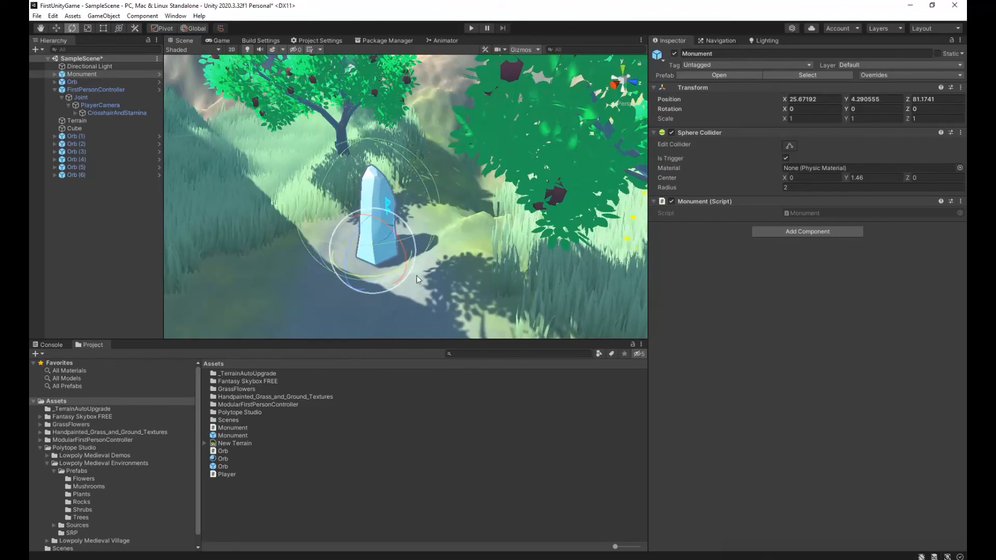
drag(410, 258, 347, 279)
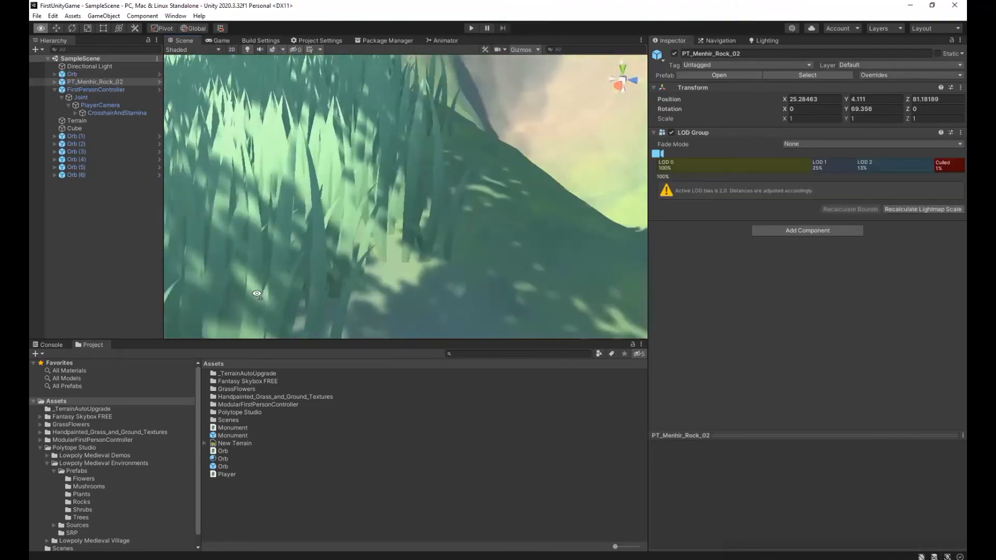
key(s)
right_drag(257, 295, 201, 297)
key(w)
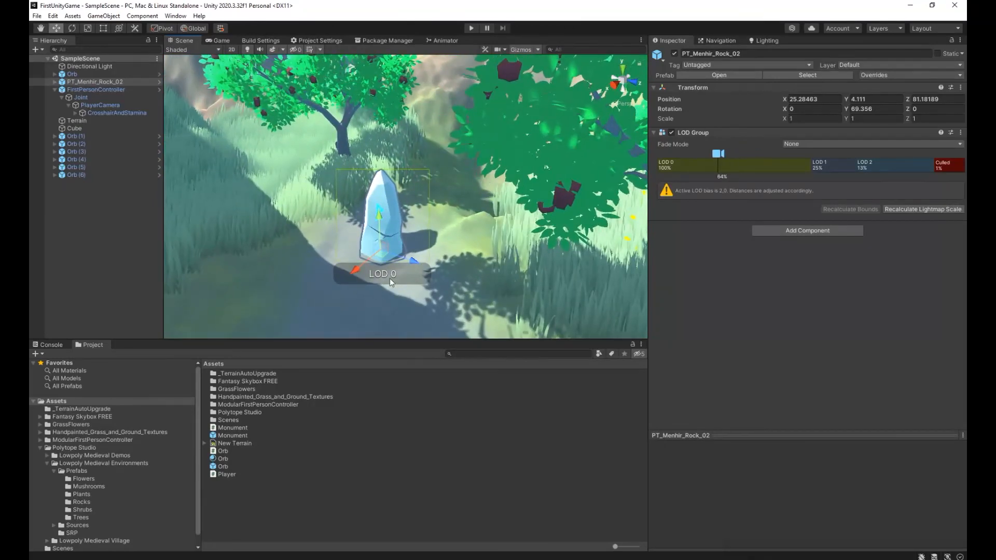
Replace the PT_Menhir_Rock_02 object with the Monument prefab on the bare ground and rotate it to about 62.59 degrees around Y.
key(Delete)
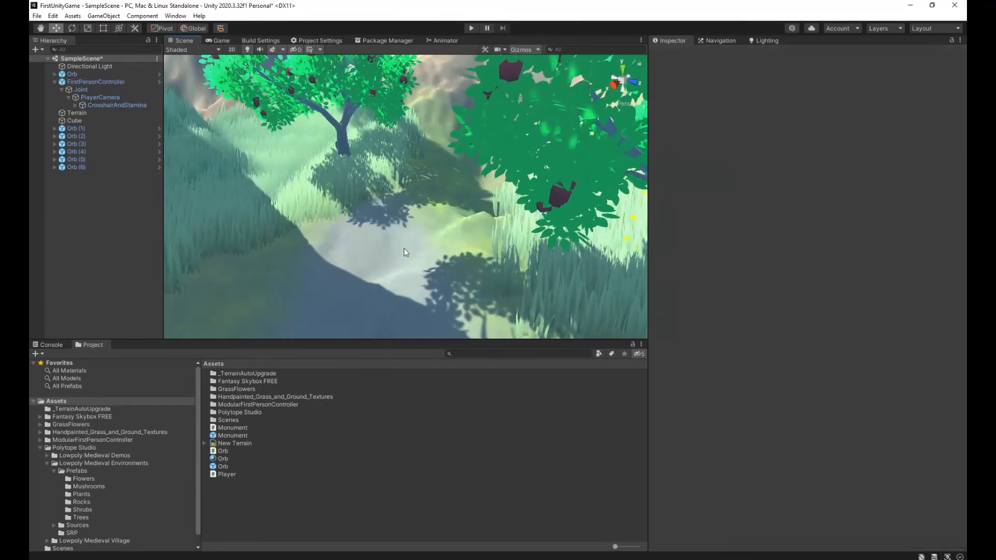
drag(236, 433, 380, 255)
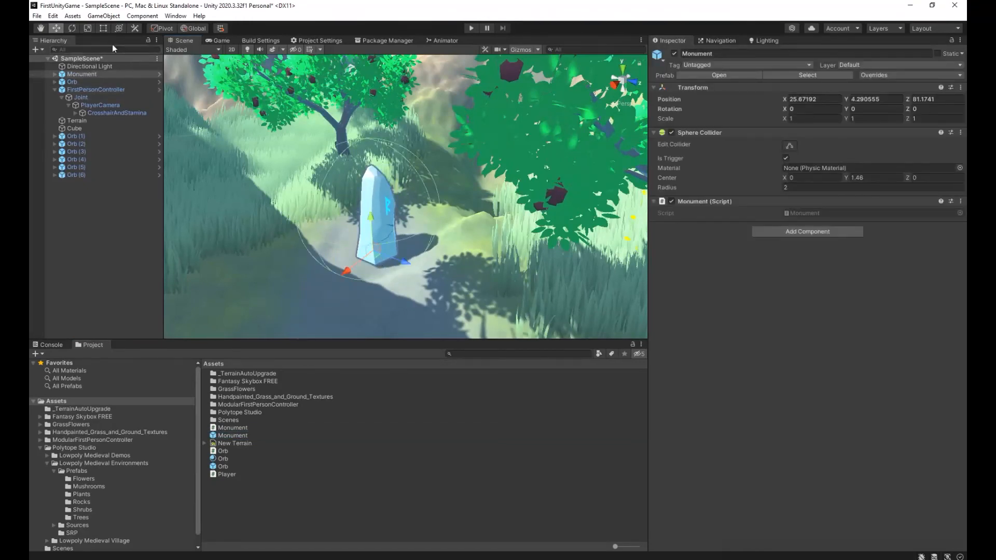
click(73, 28)
drag(414, 262, 346, 281)
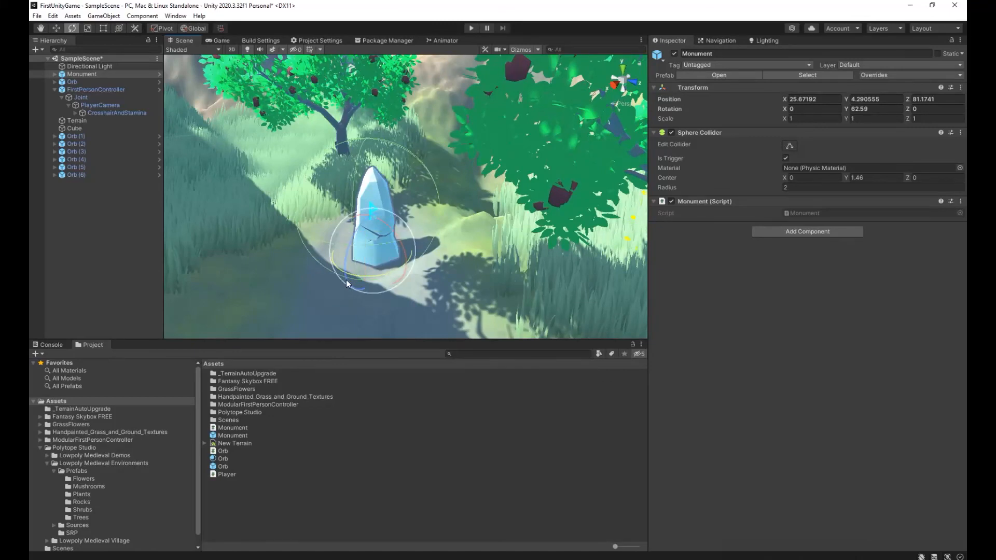
Lower the Monument into the ground to a Y position of 4.06 and save the scene.
click(57, 29)
right_drag(375, 237, 363, 243)
key(w)
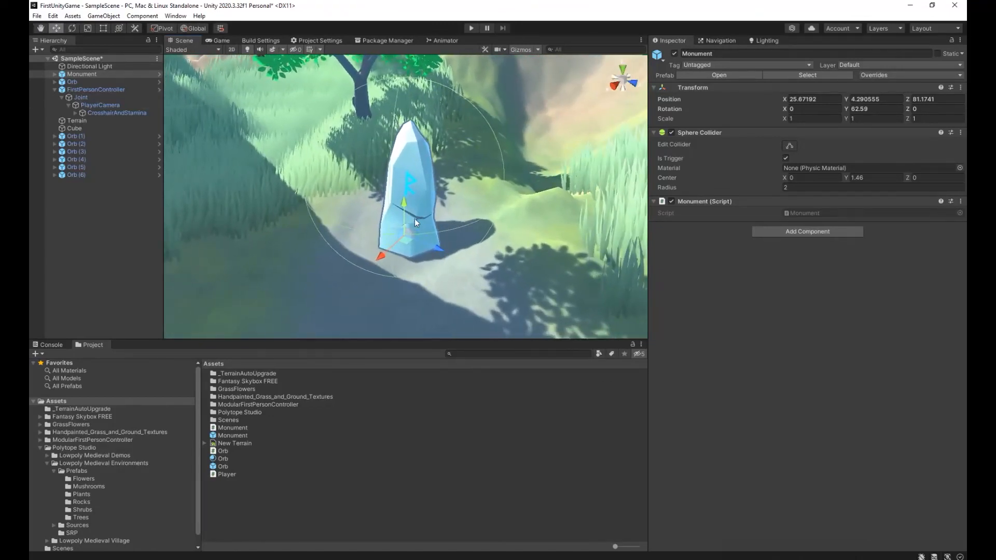
drag(406, 202, 405, 210)
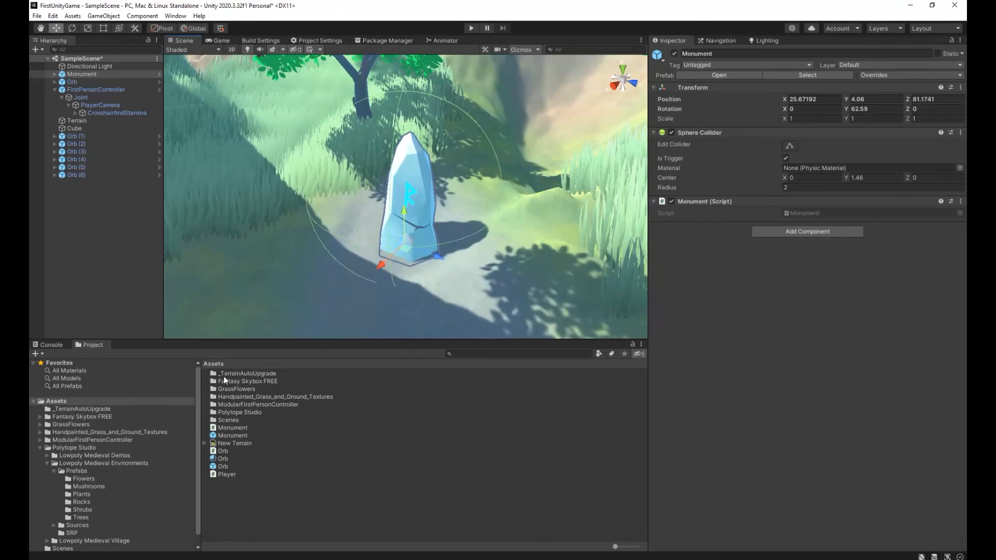
click(36, 15)
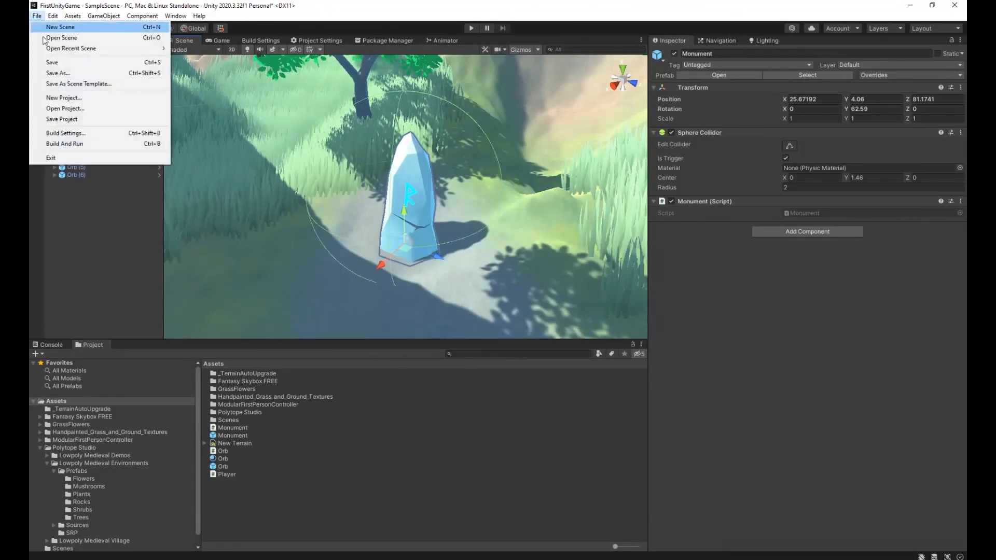
click(45, 63)
Play-test the scene by approaching the Monument with six orbs, collecting the seventh orb, and returning to the Monument's trigger area.
click(473, 28)
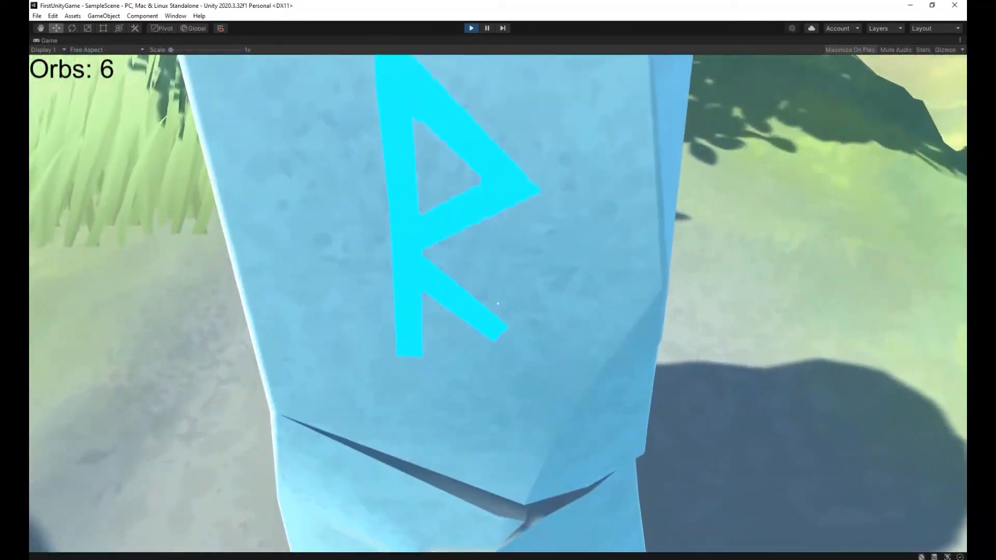
key(s)
key(w)
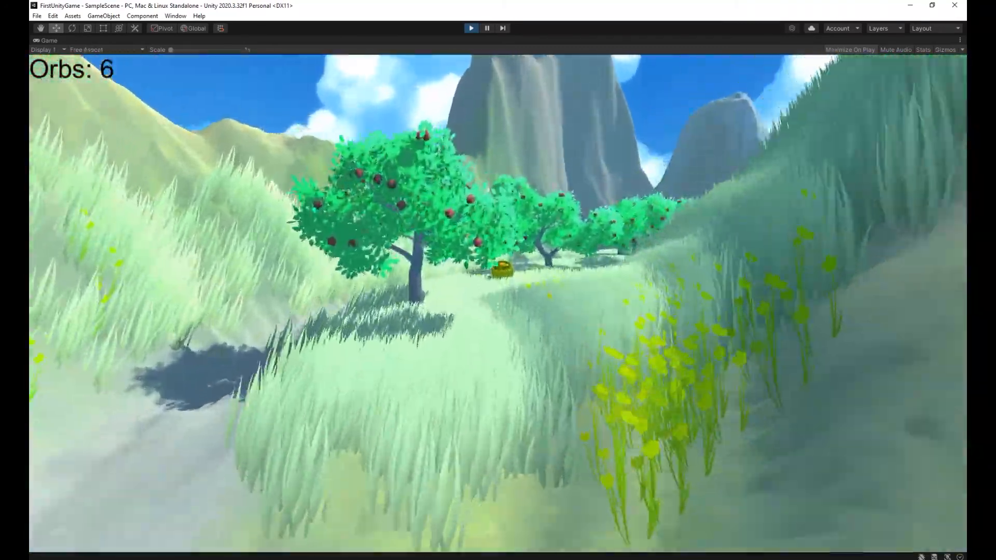
key(w)
key(w)
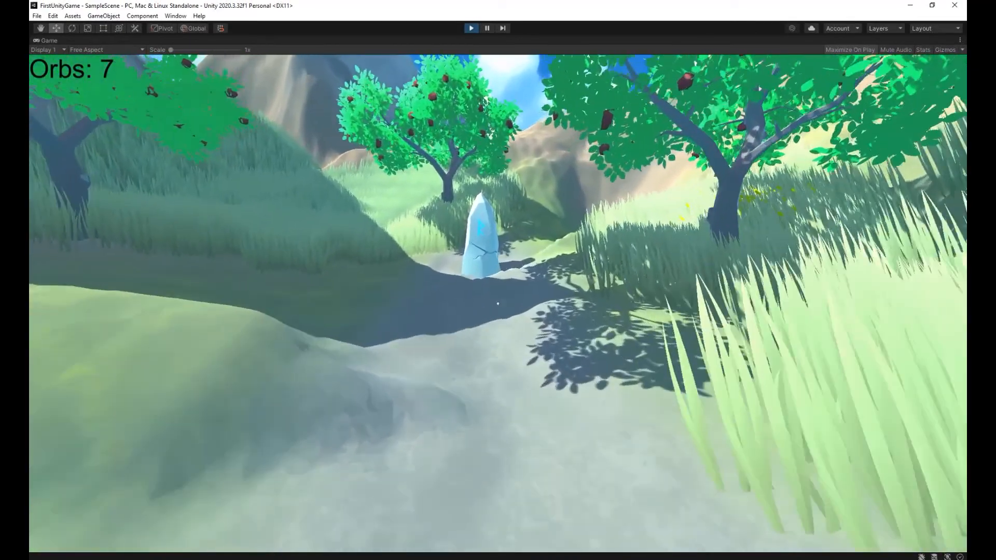
key(w)
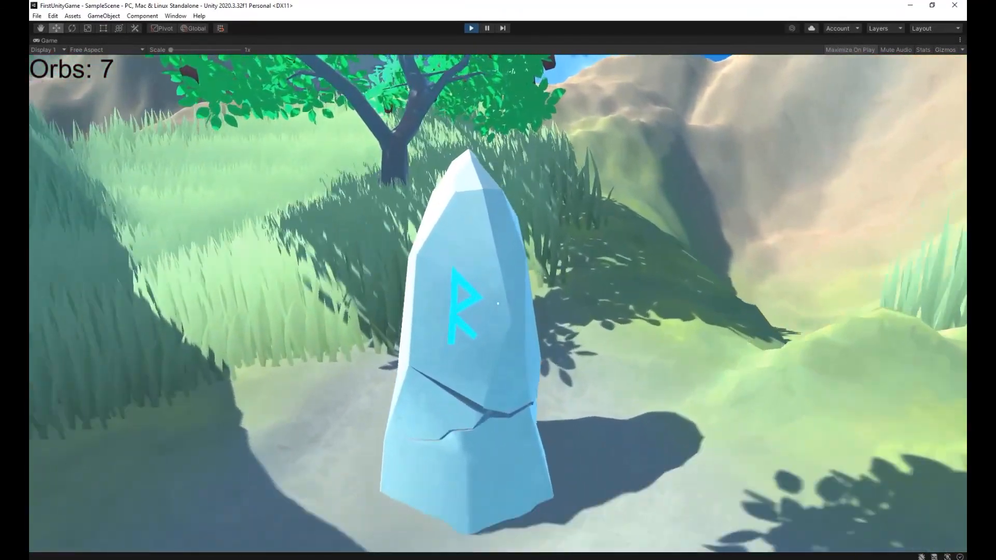
key(w)
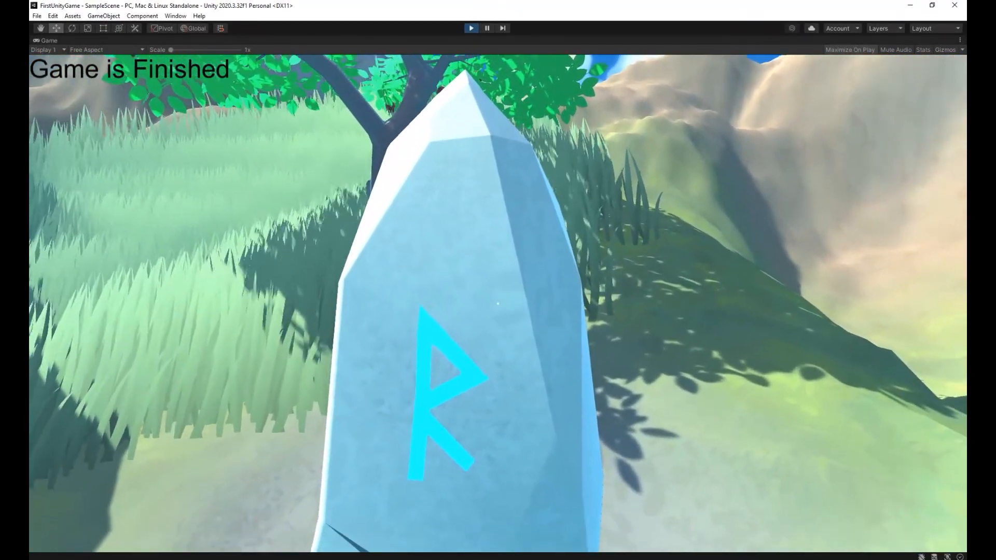
Back the player away from the Monument along the path and view the surrounding level with the on-screen text.
key(s)
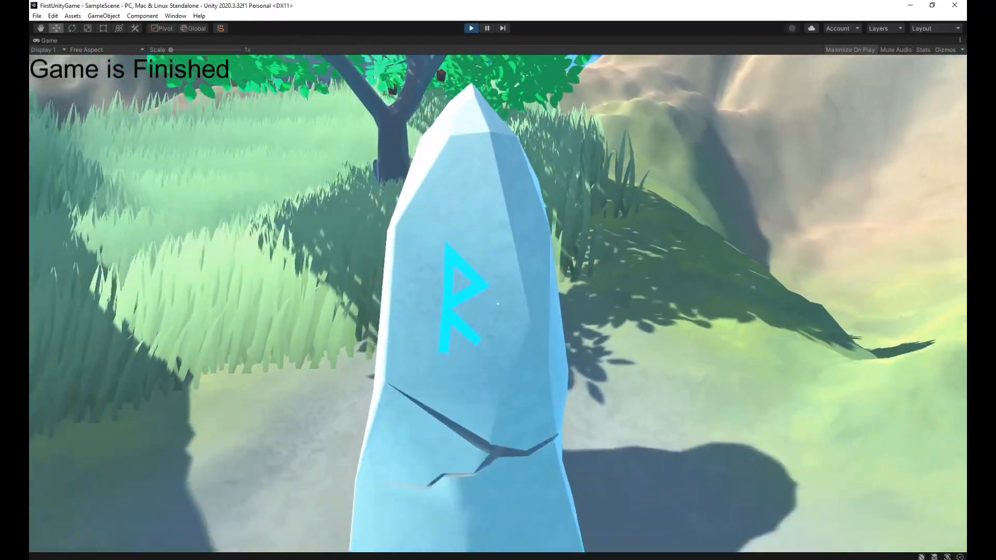
key(s)
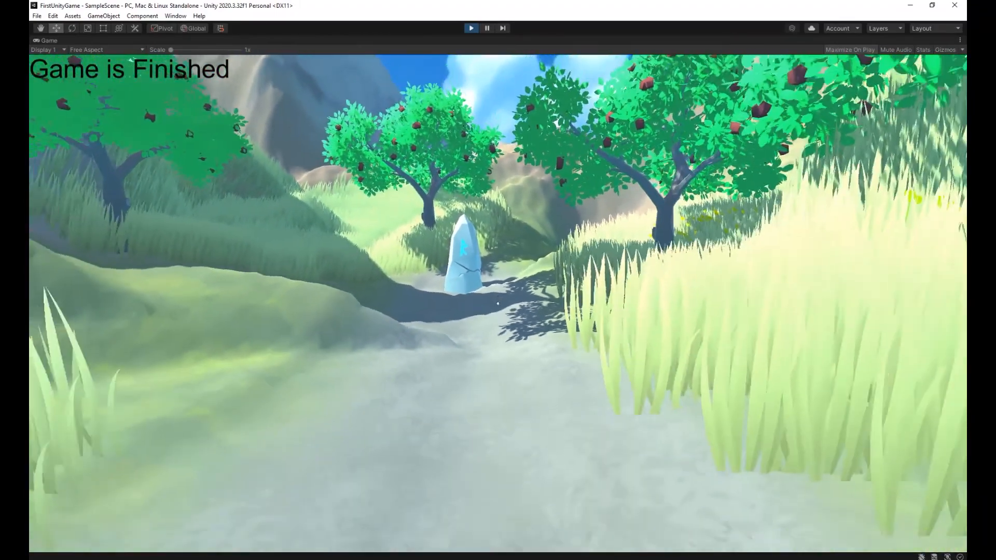
key(s)
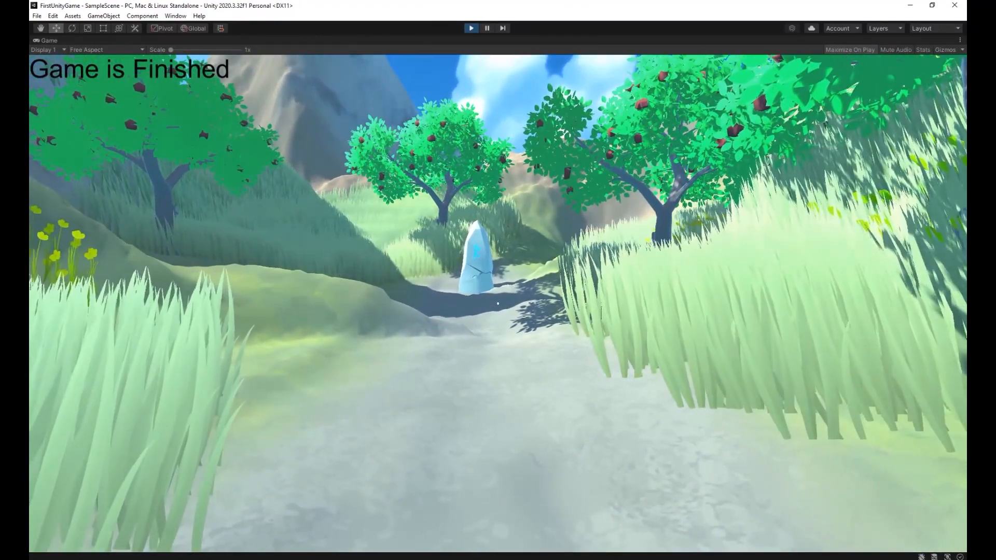
key(w)
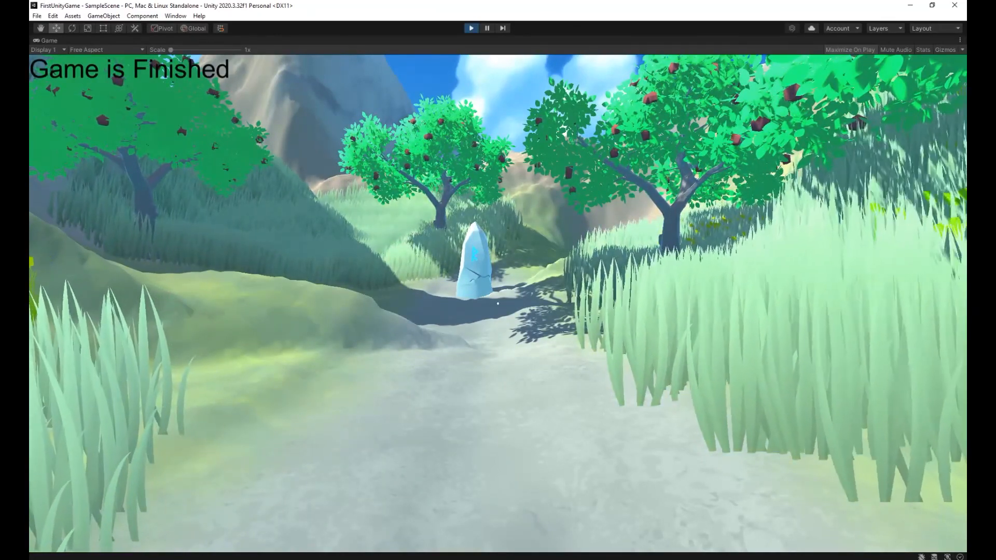
key(w)
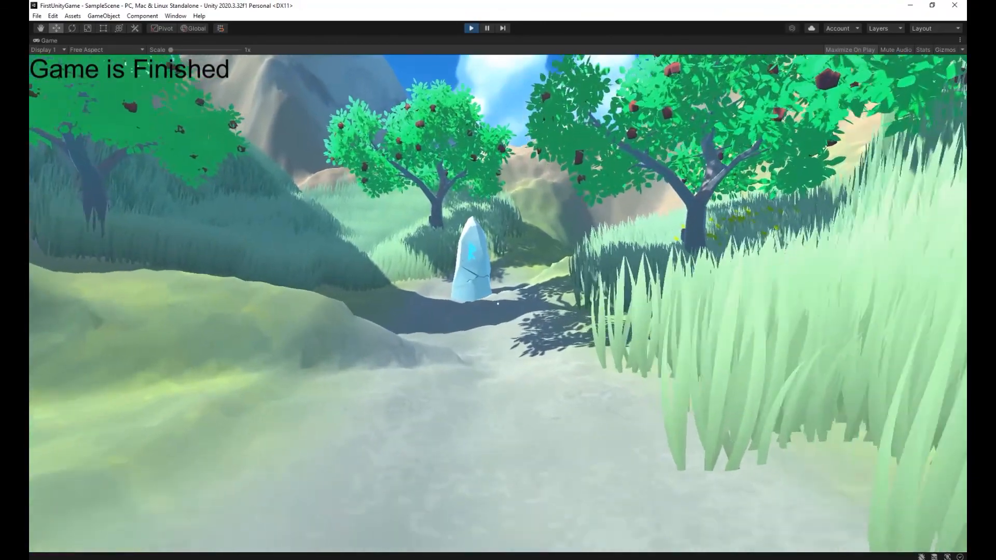
key(w)
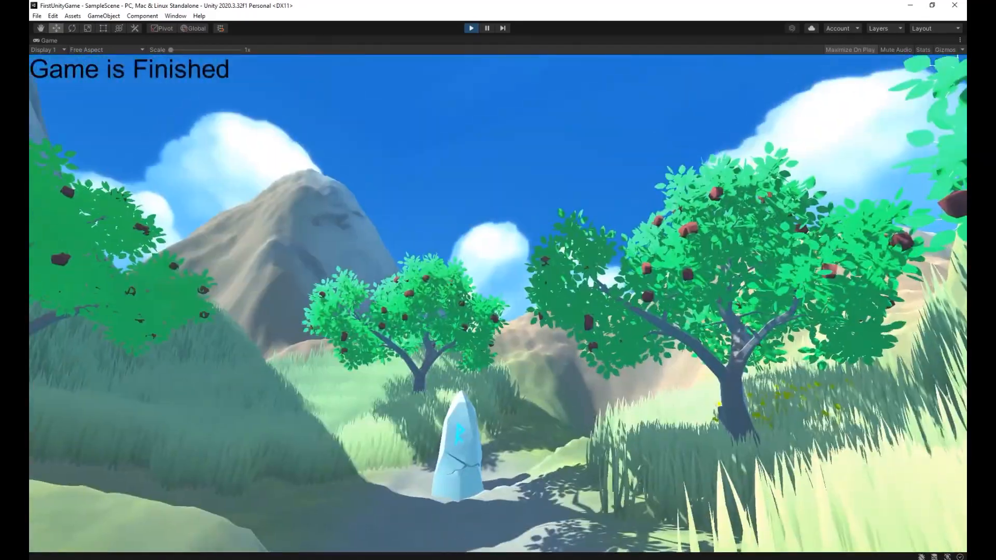
Switch to Visual Studio to review the OnTriggerEnter code in Monument.cs.
key(alt+Tab)
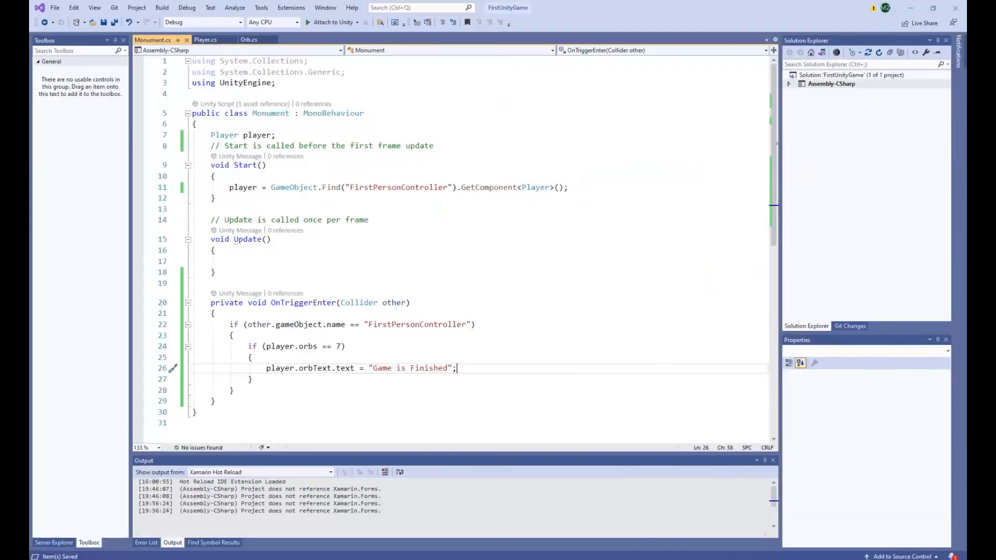
key(alt+Tab)
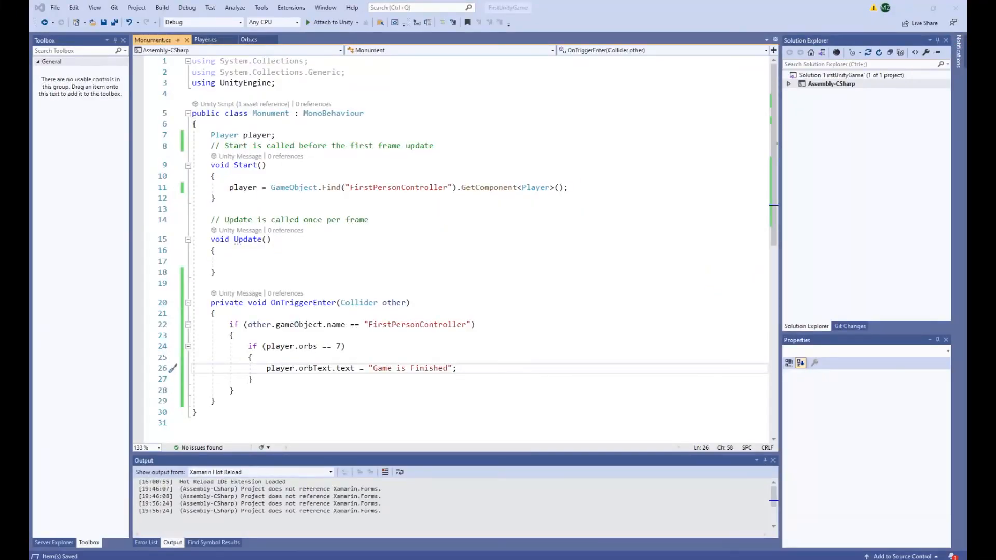